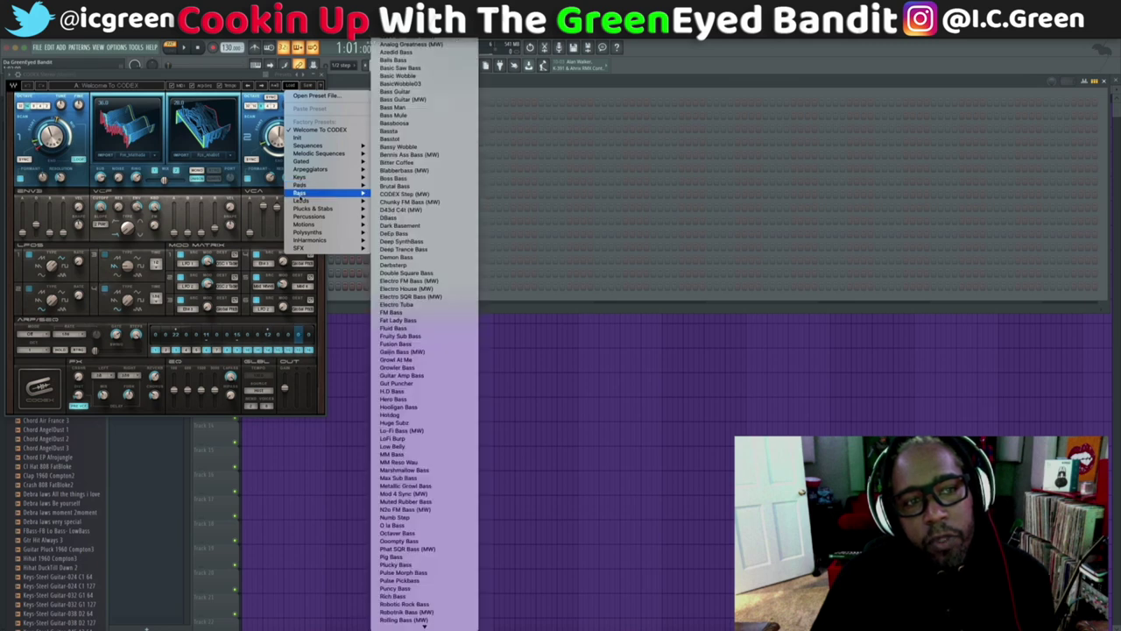
Step: Load the 80s Roads preset from the Keys category in the CODEX synth and close the plugin window
mouse_move(300, 193)
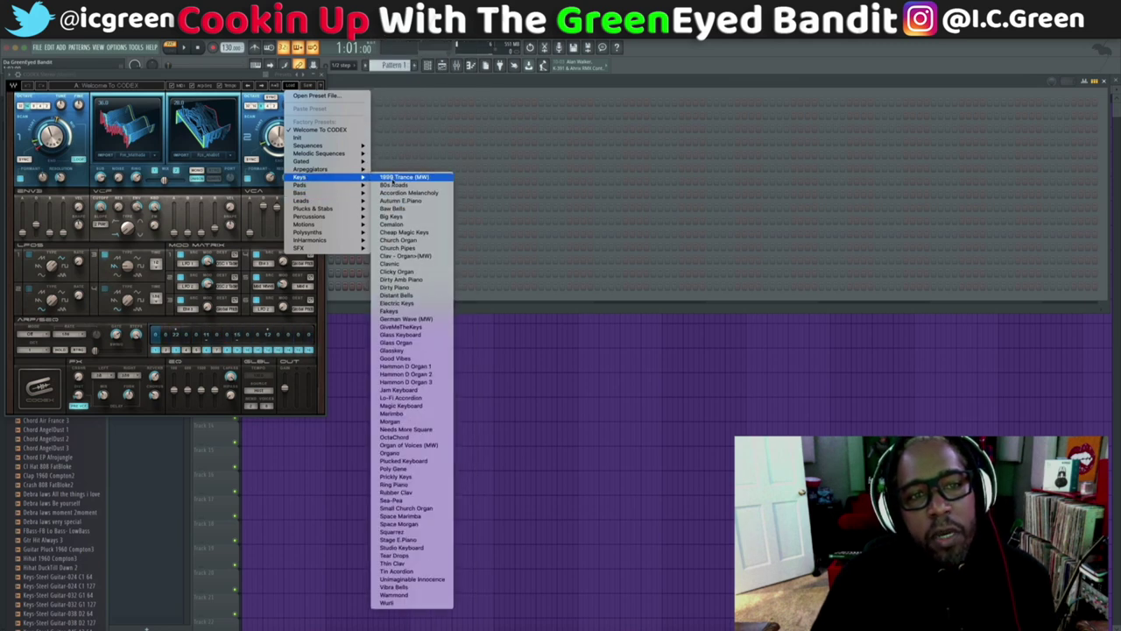
click(393, 185)
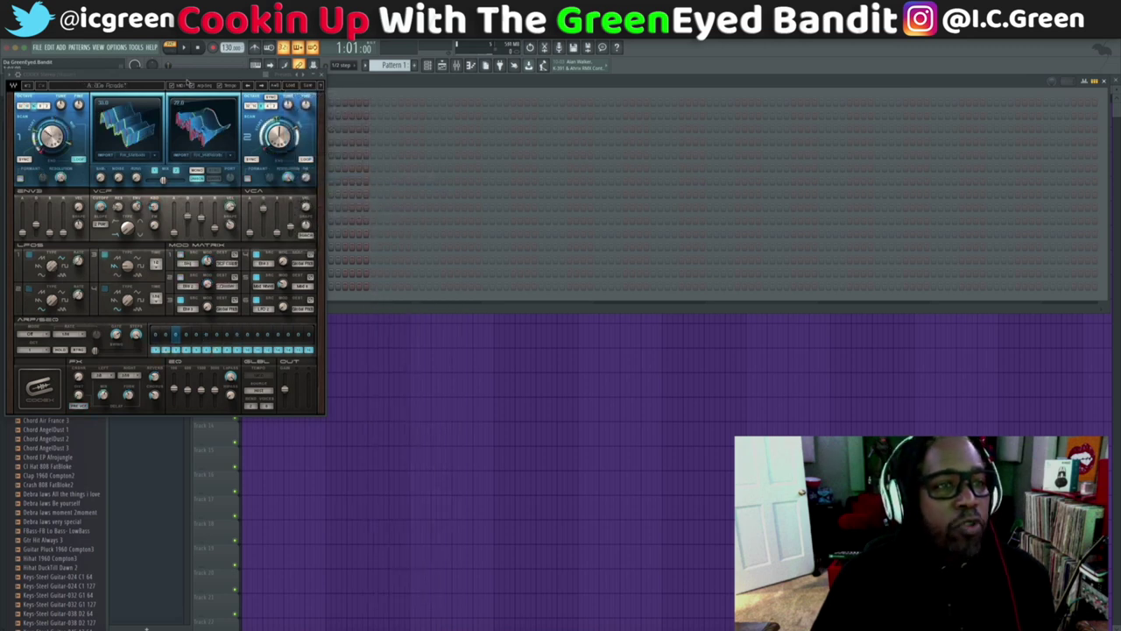
drag(186, 85, 907, 62)
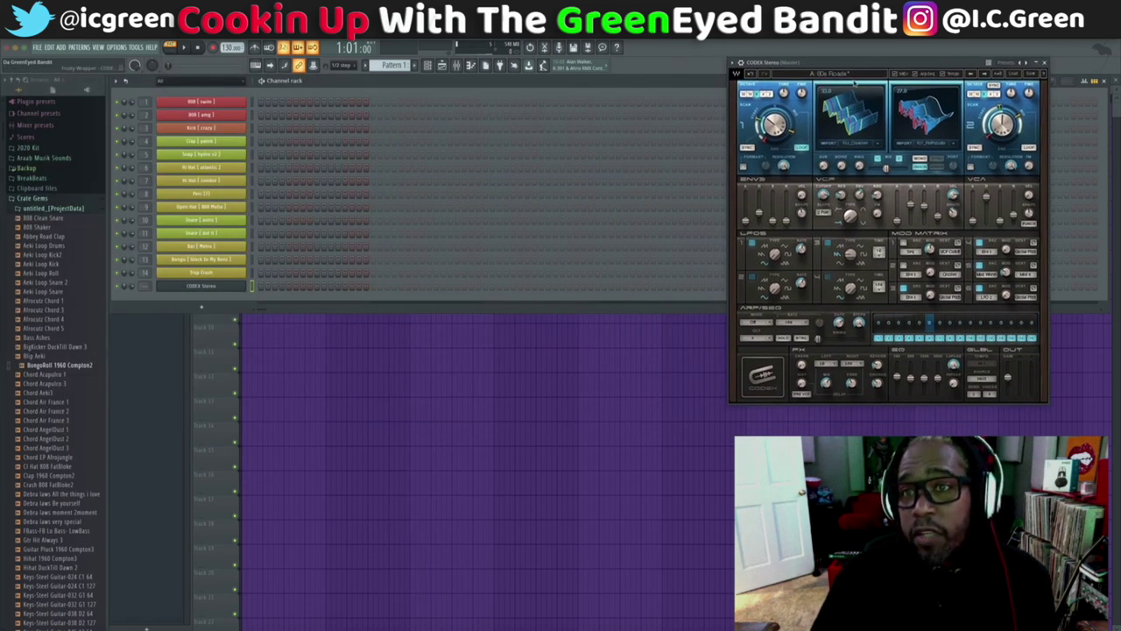
click(1044, 62)
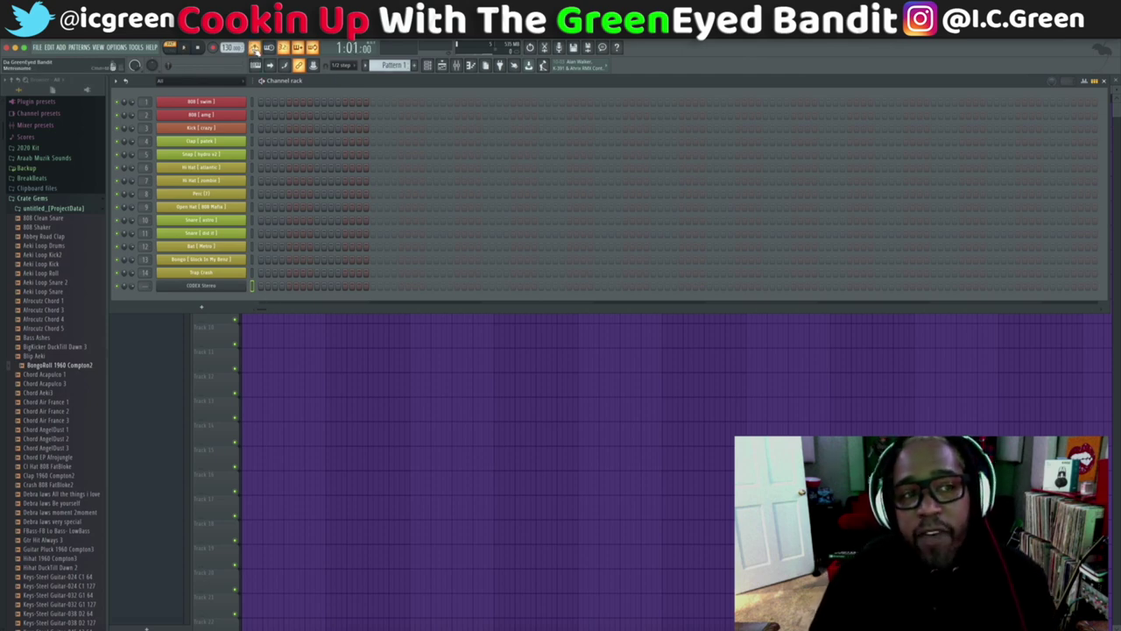
Step: Check the metronome count and record a chord progression on the CODEX Stereo channel in Pattern 1
key(space)
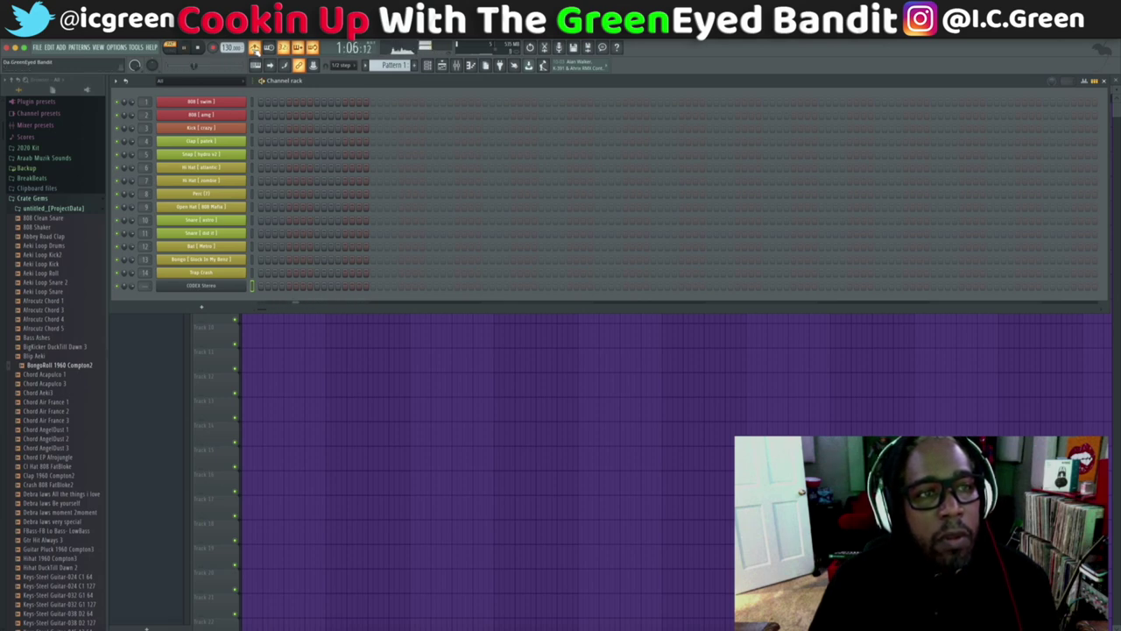
key(space)
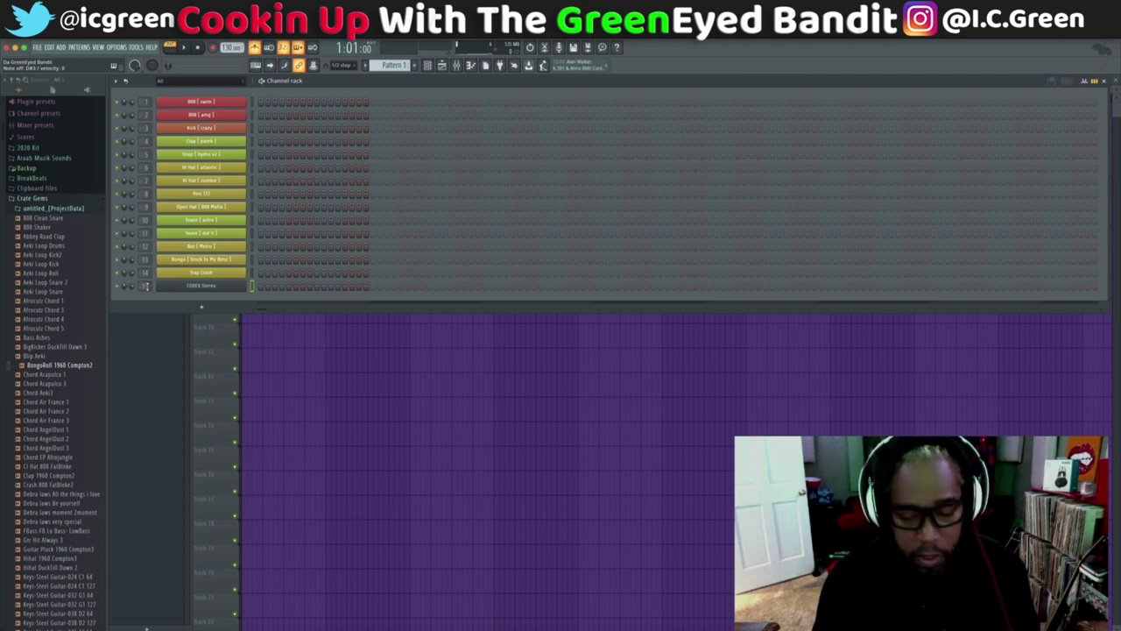
key(space)
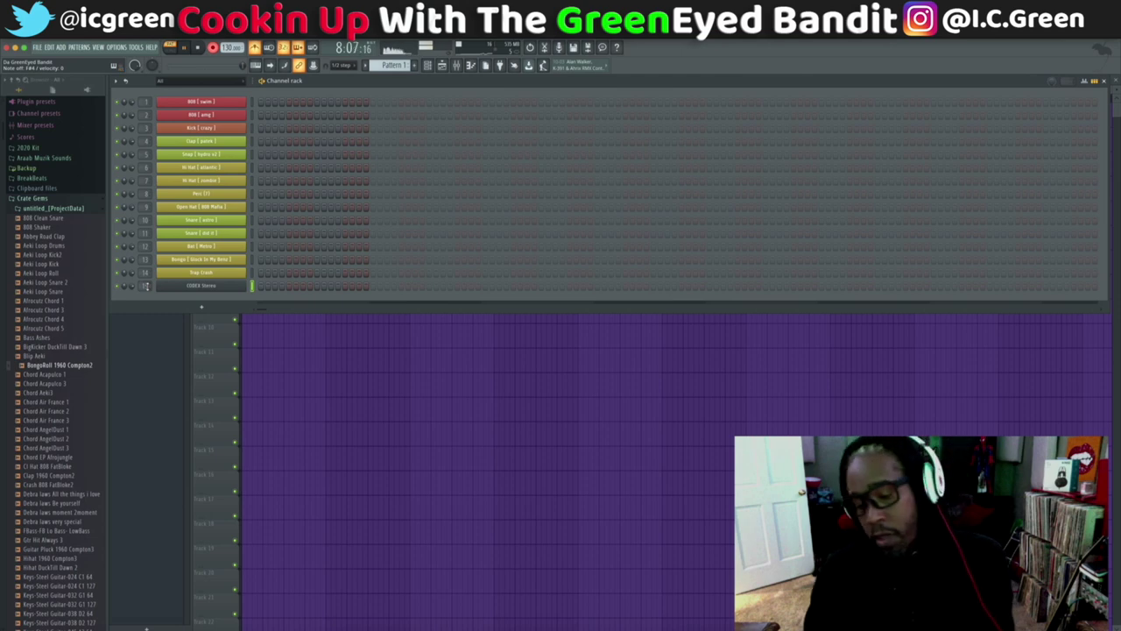
key(space)
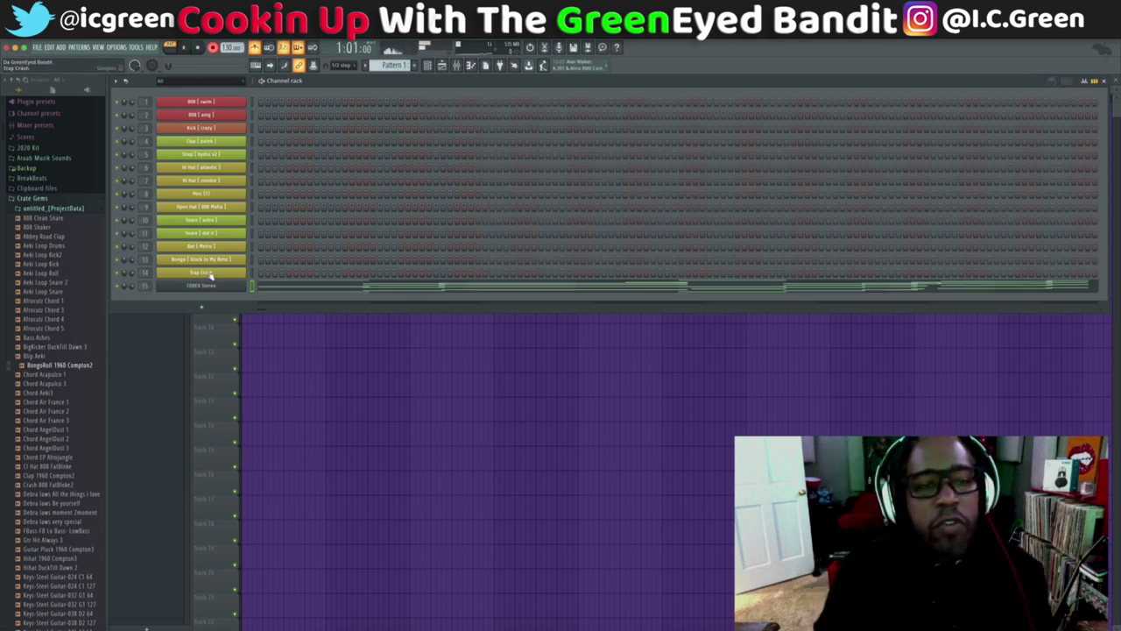
Step: Set the project tempo to 152 BPM and play back the recorded chords
scroll(232, 47, up, 12)
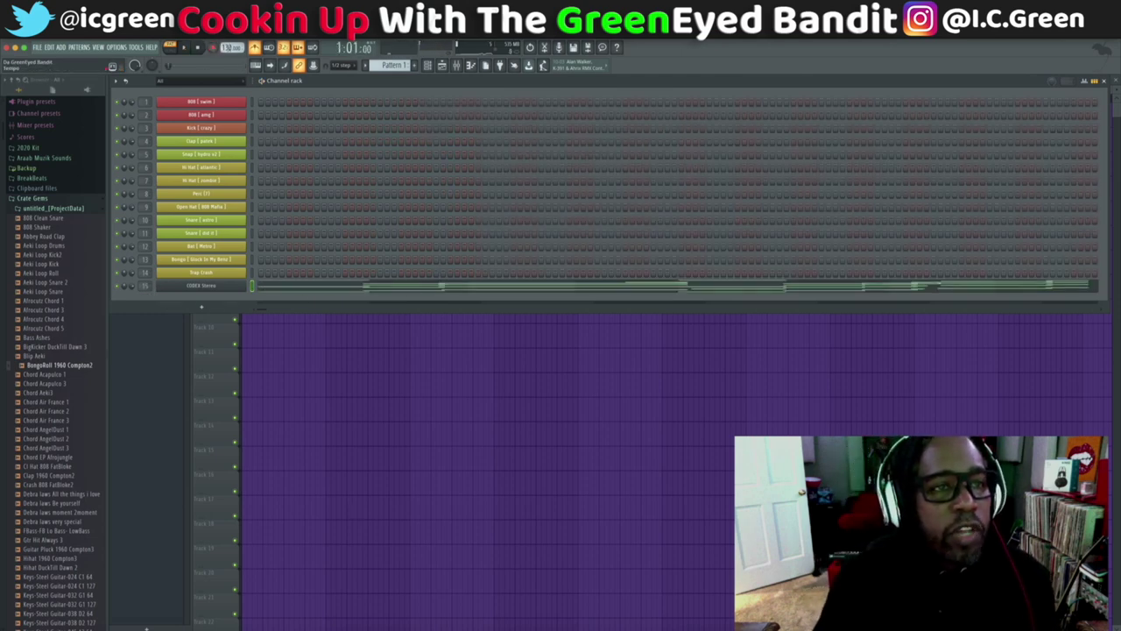
key(space)
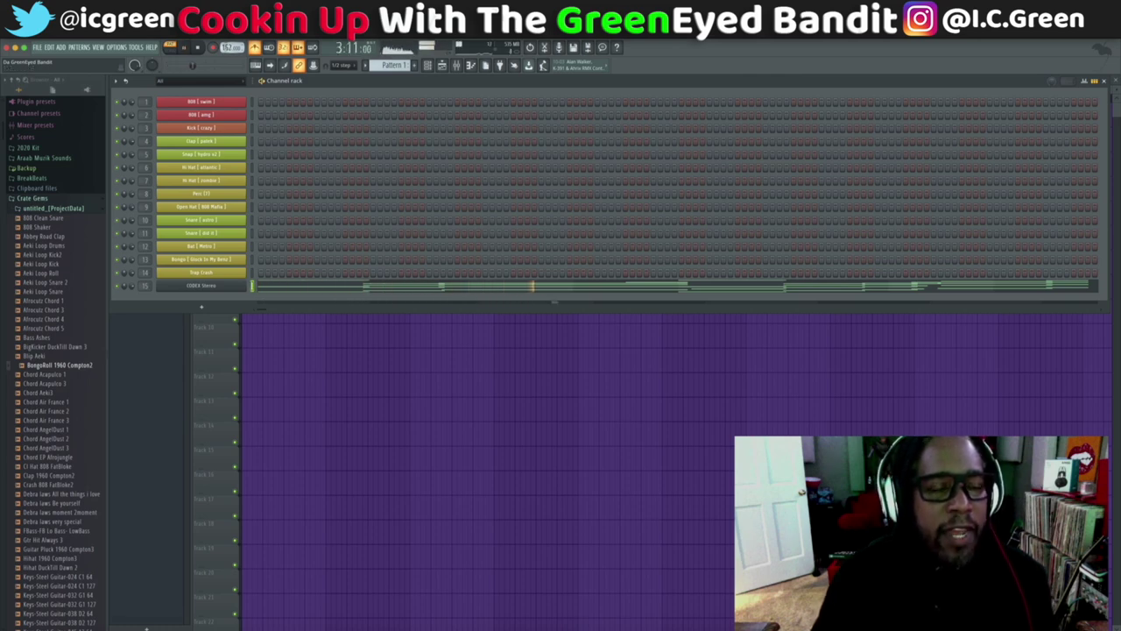
Step: Open the CODEX Stereo notes in the piano roll and move the late low note back to the start of bar 5
click(491, 287)
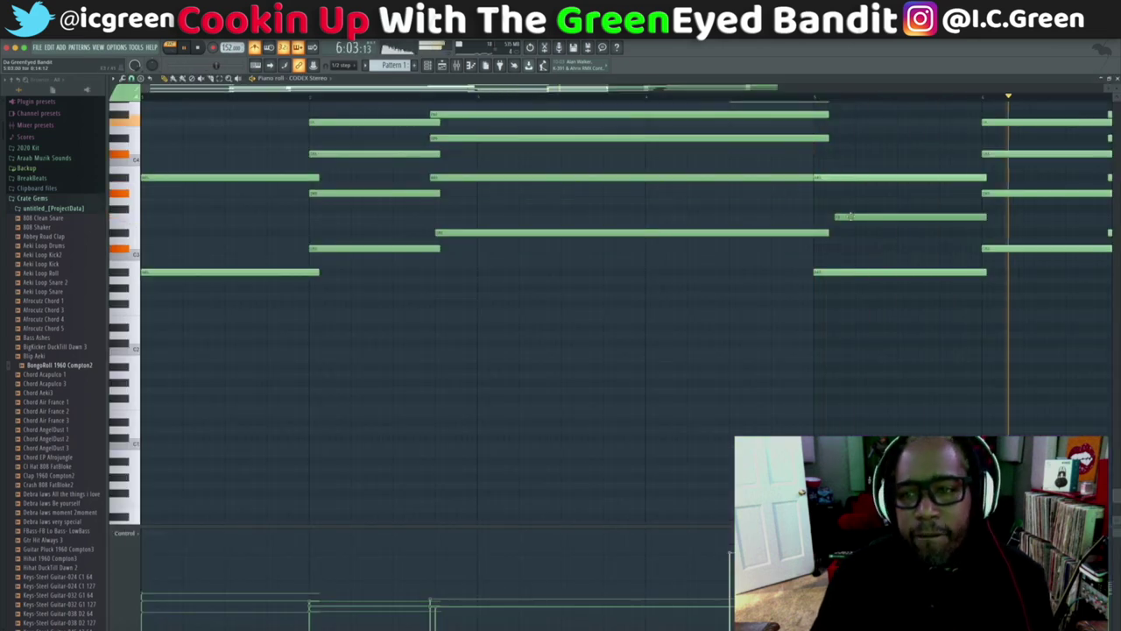
drag(824, 223, 803, 222)
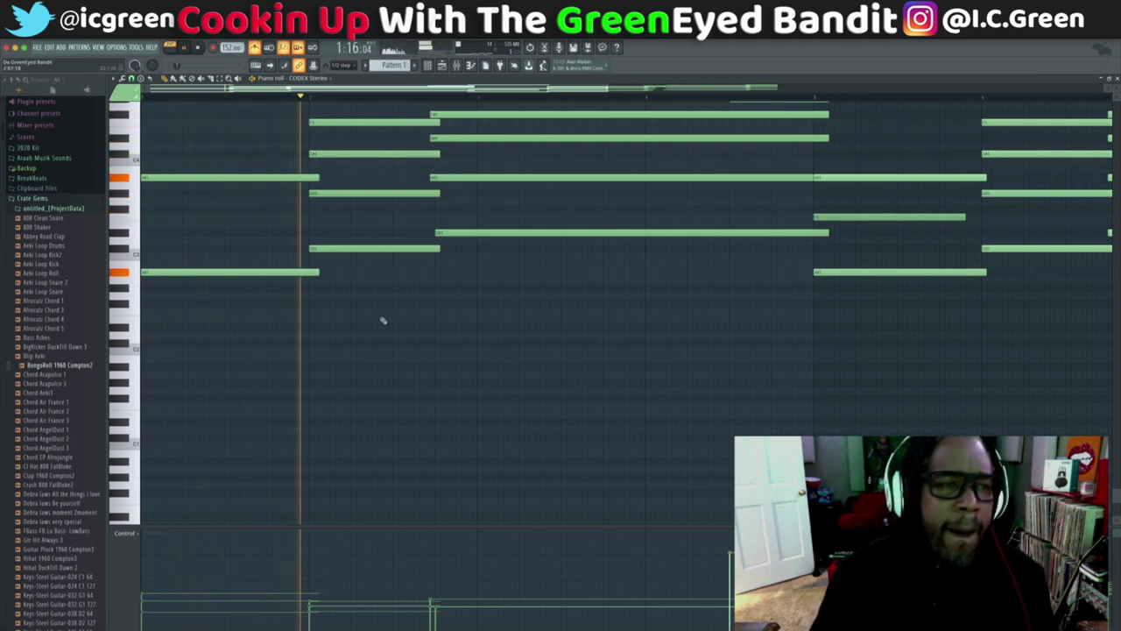
scroll(381, 318, up, 5)
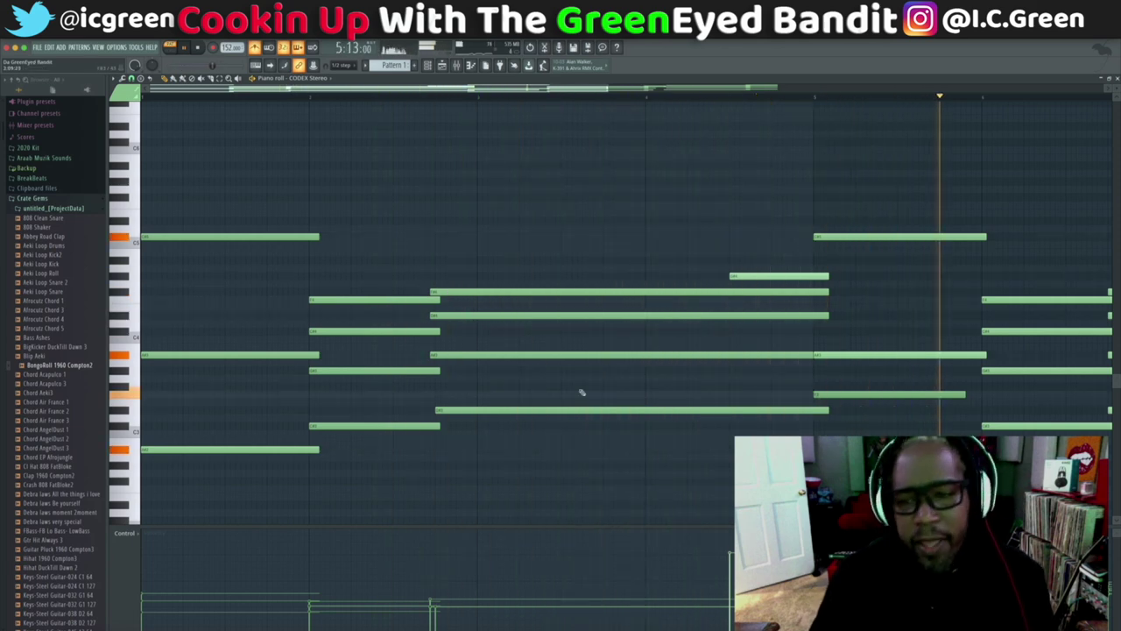
key(space)
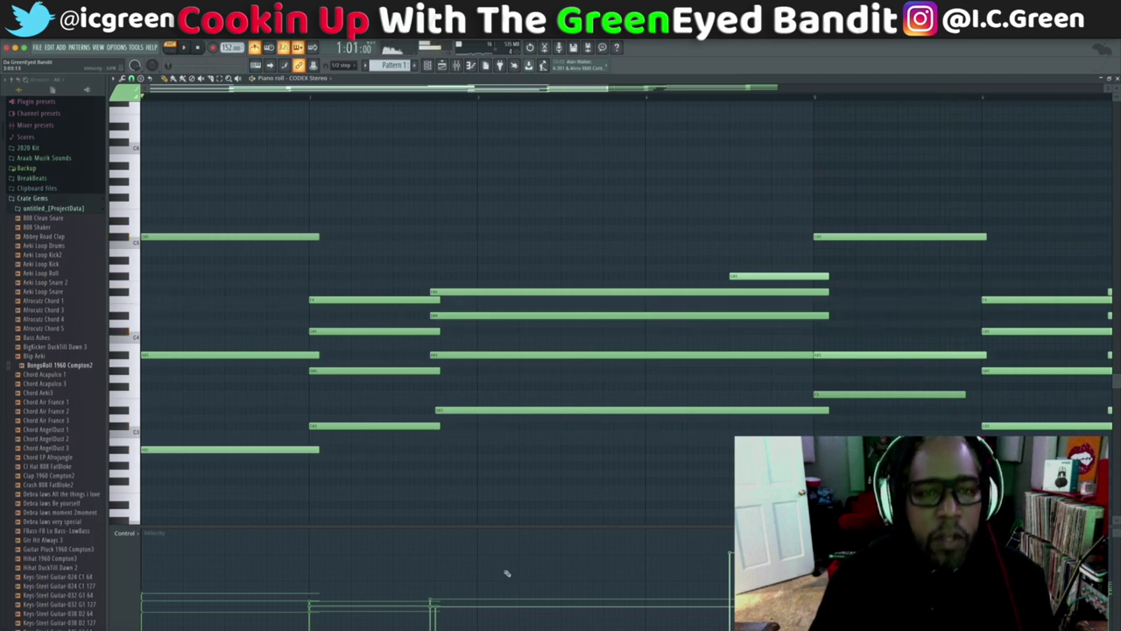
Step: Nudge the lowest note of the long chord starting in bar 7 slightly later to line it up
scroll(491, 481, down, 3)
scroll(492, 484, up, 13)
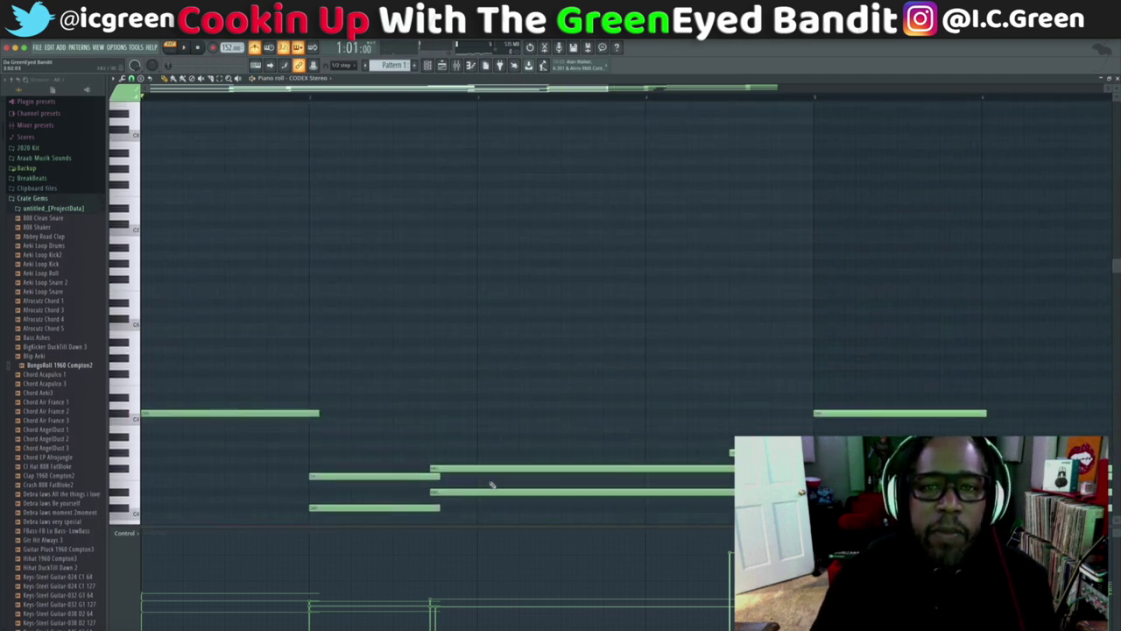
scroll(493, 482, down, 10)
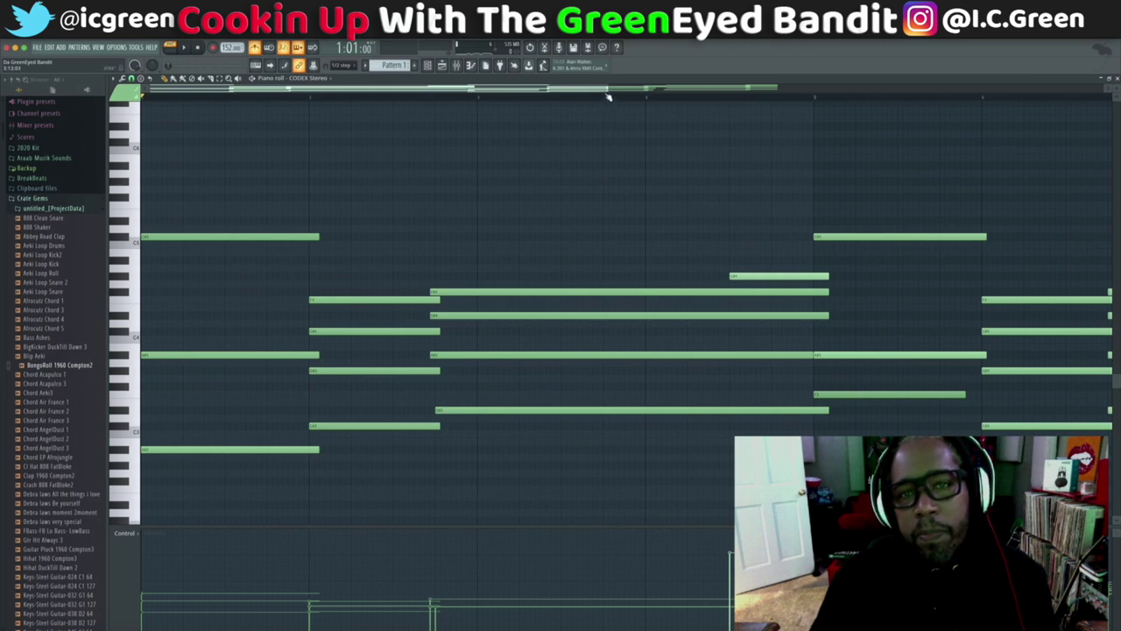
drag(609, 89, 1007, 92)
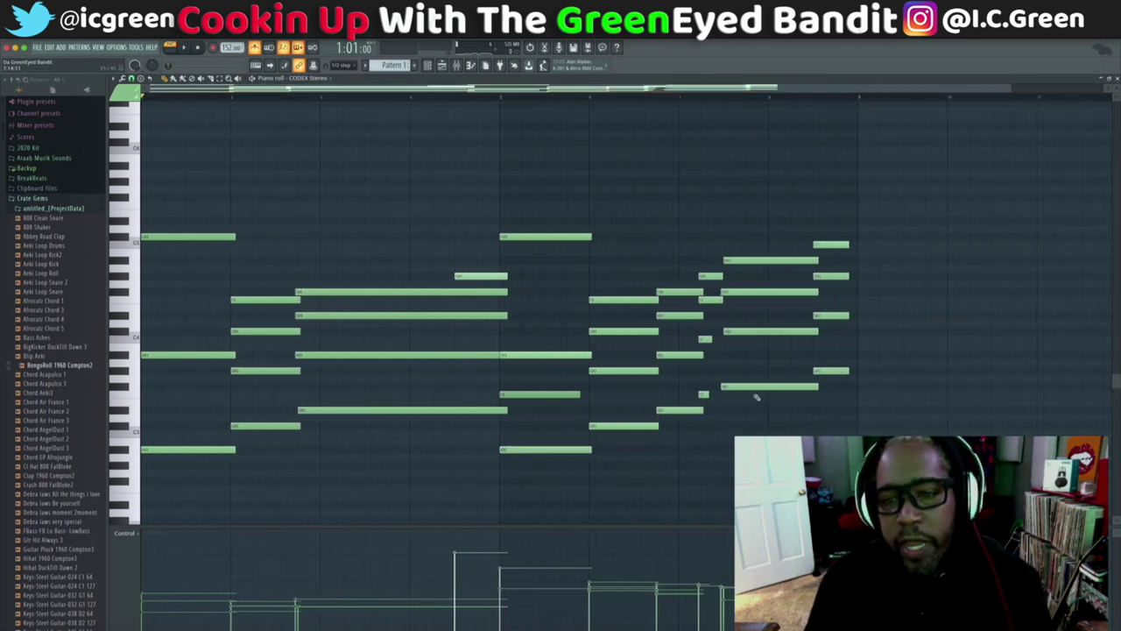
drag(750, 389, 753, 389)
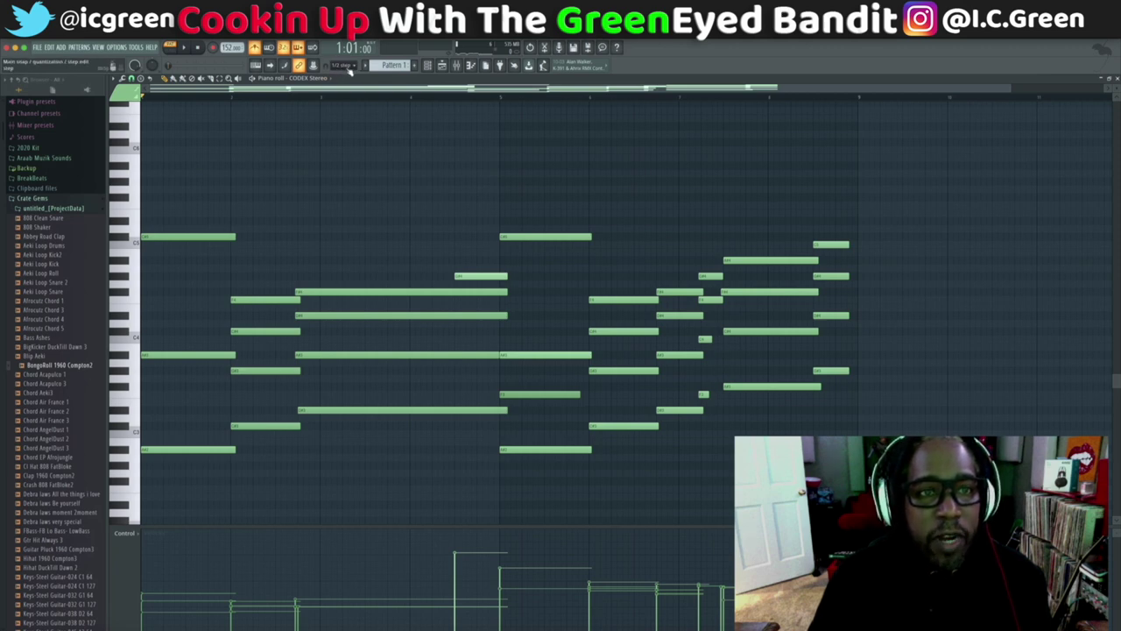
Step: Align the upper three notes of the long chord starting in bar 2 with its lowest note and shorten their ends slightly
key(space)
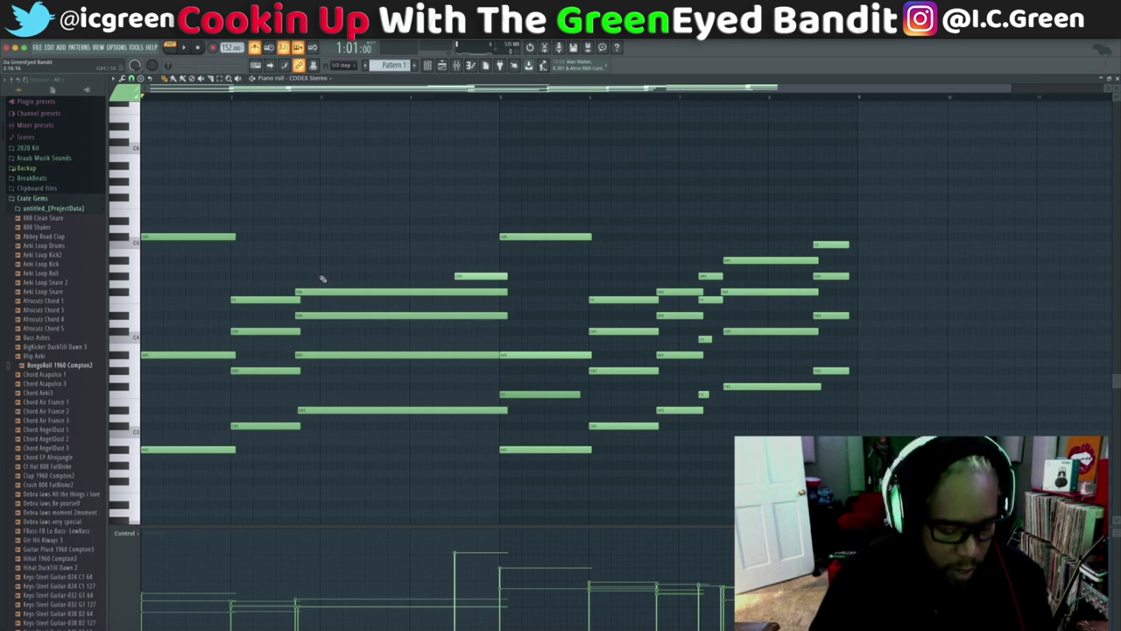
drag(319, 282, 322, 430)
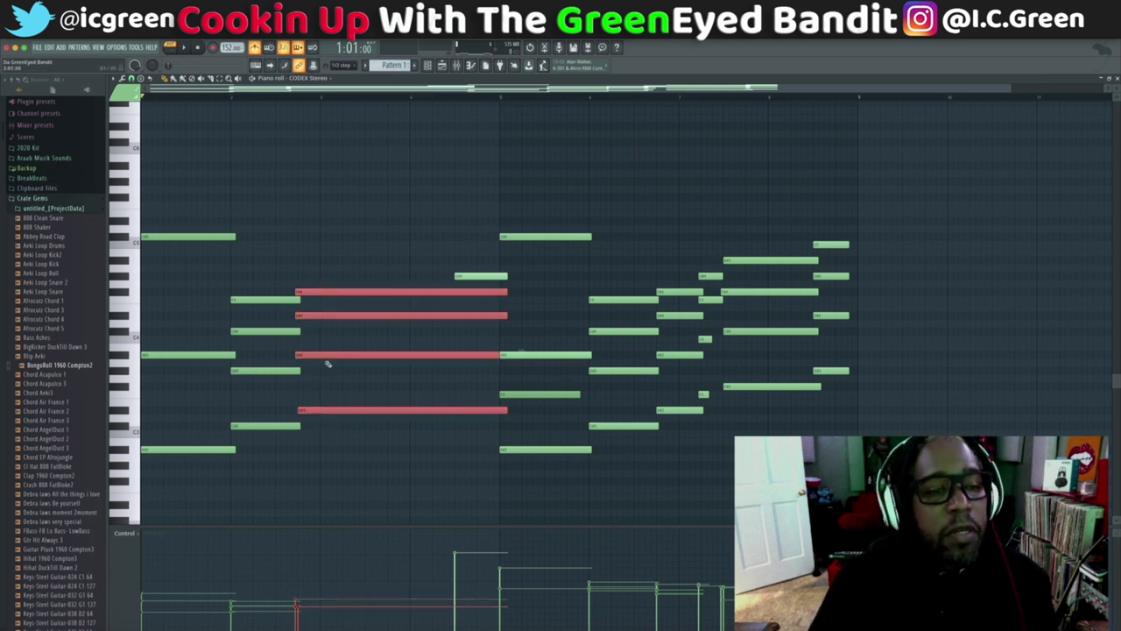
drag(325, 383, 332, 291)
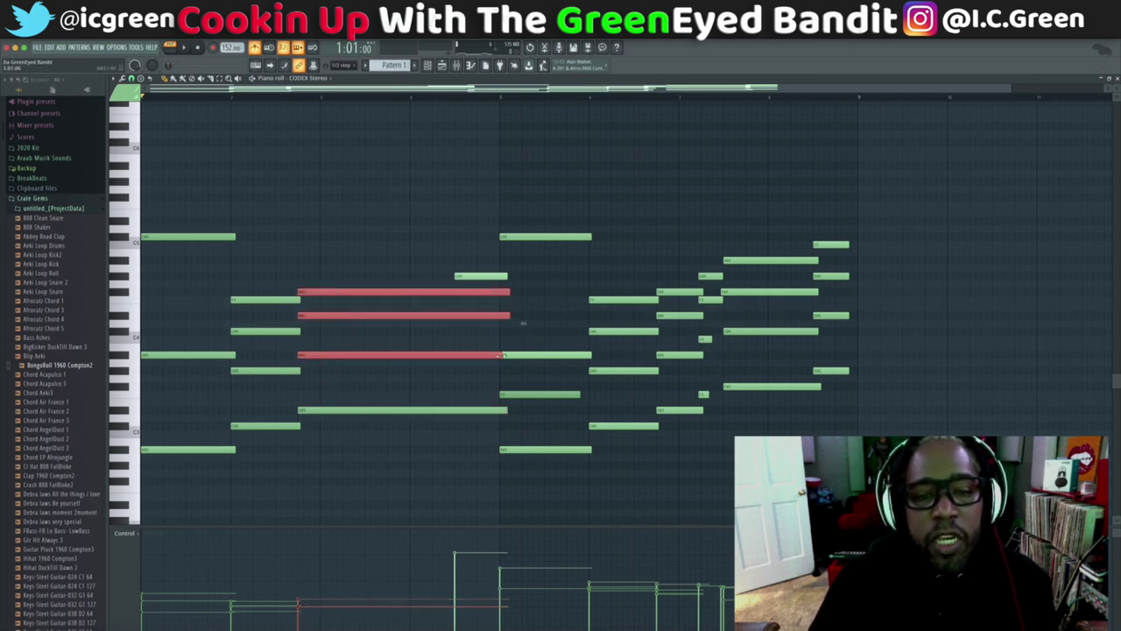
drag(502, 356, 495, 357)
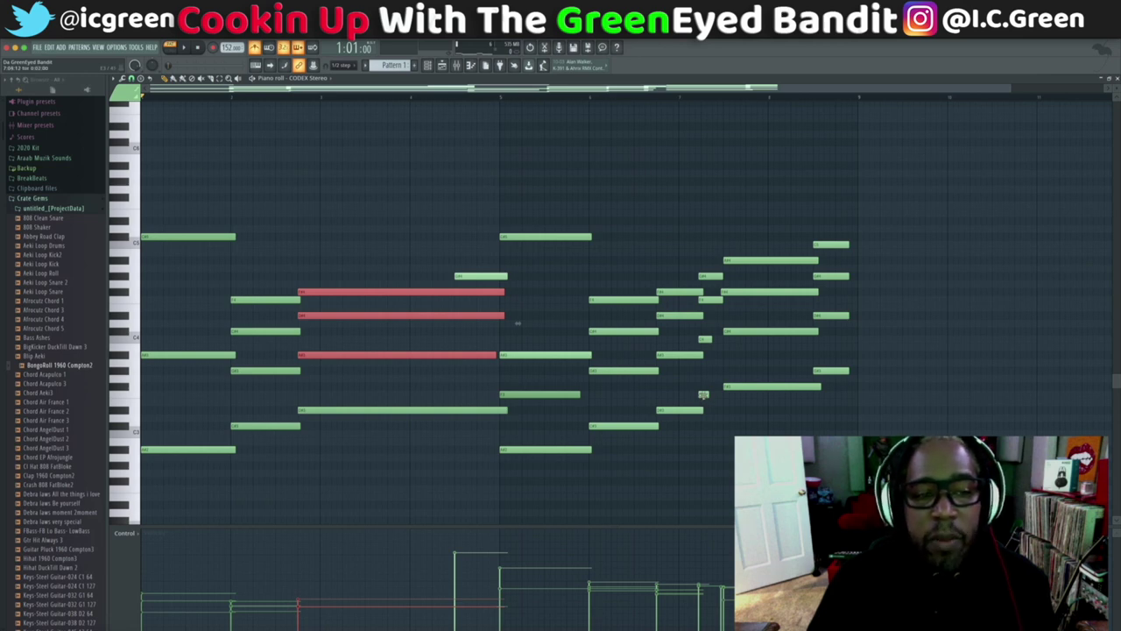
Step: Nudge the short low note in bar 7 slightly later and play the edited progression
click(702, 394)
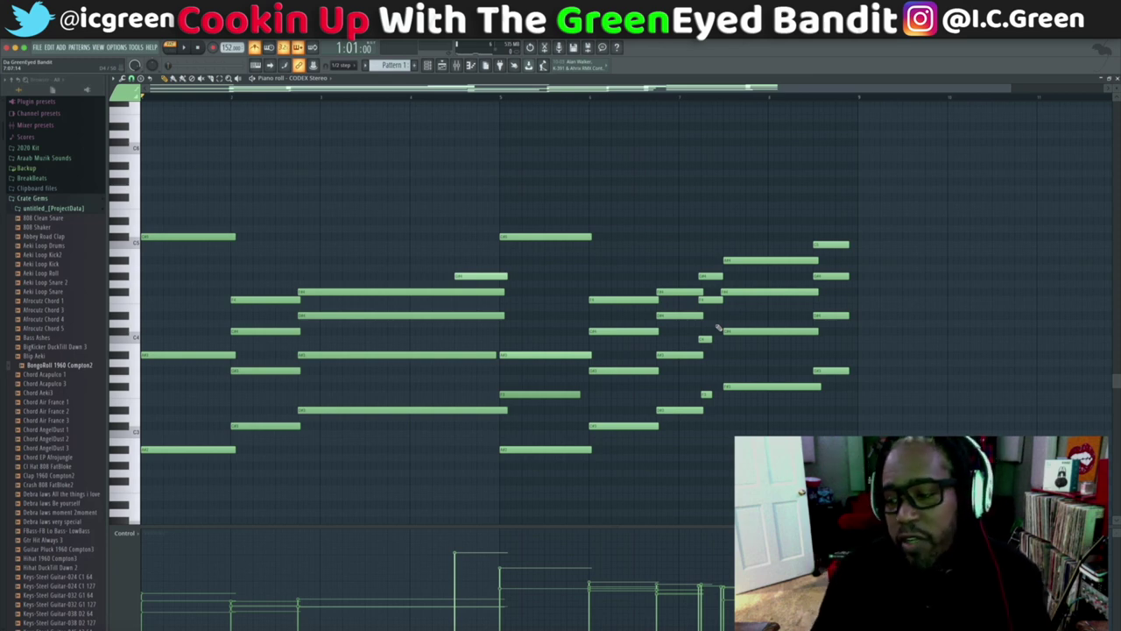
key(space)
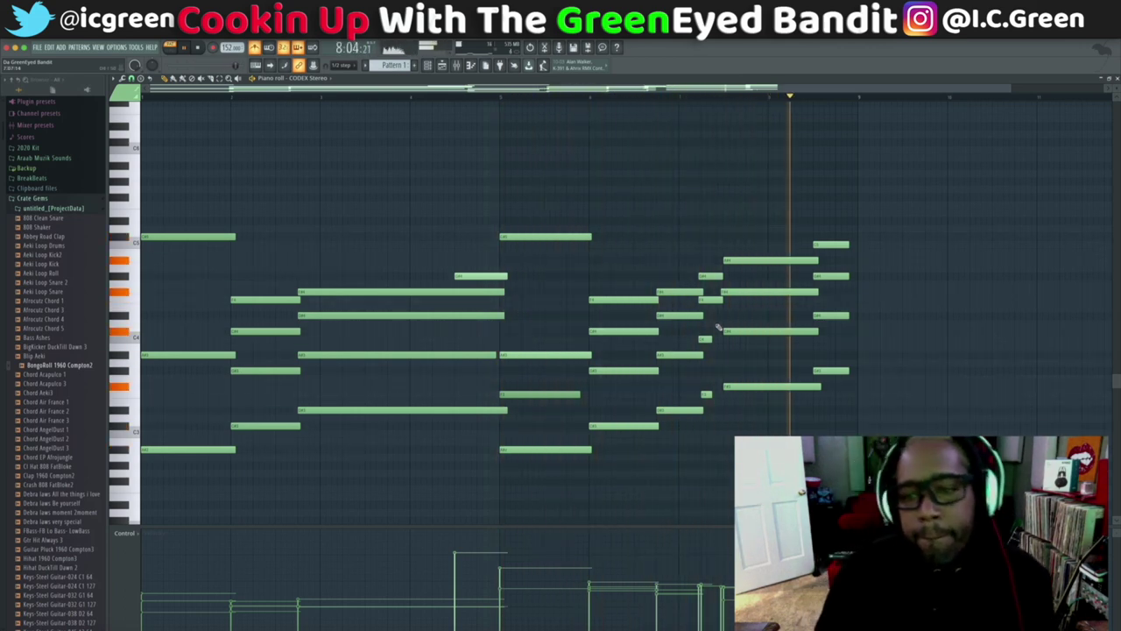
key(space)
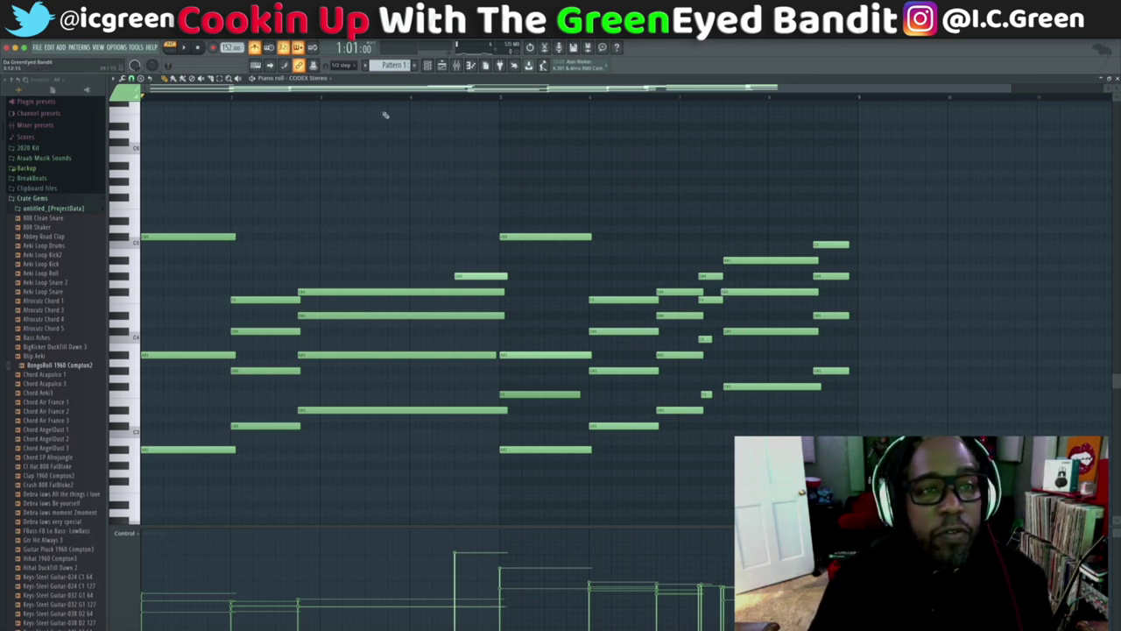
Step: Return from the piano roll to the channel rack and fill every second step of the Hi Hat [ atlantic ] channel
click(334, 79)
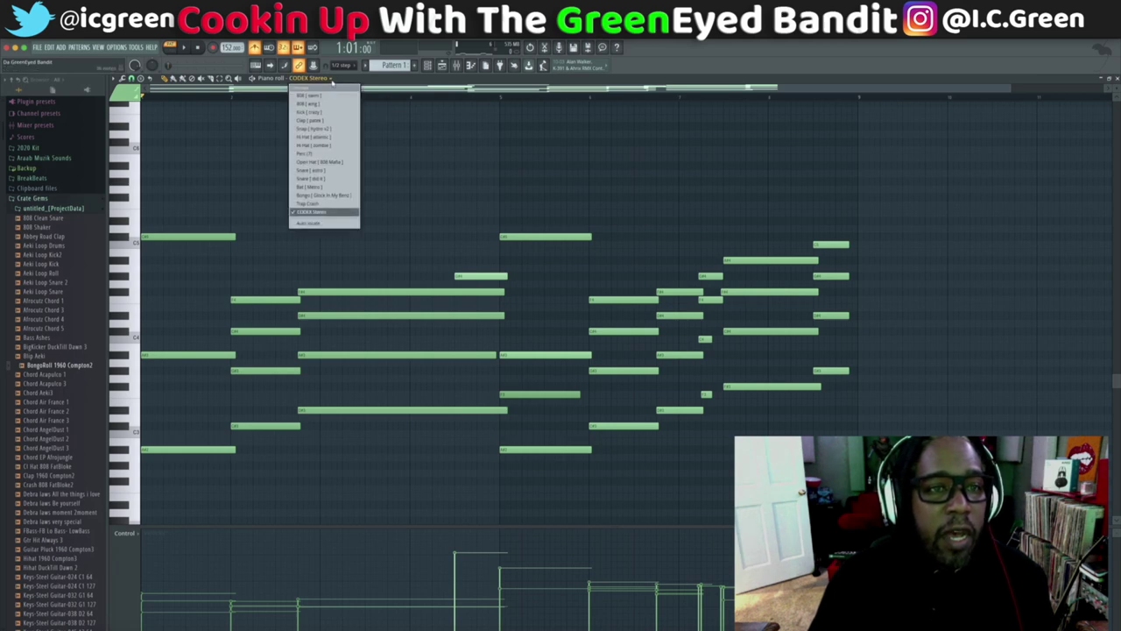
click(326, 138)
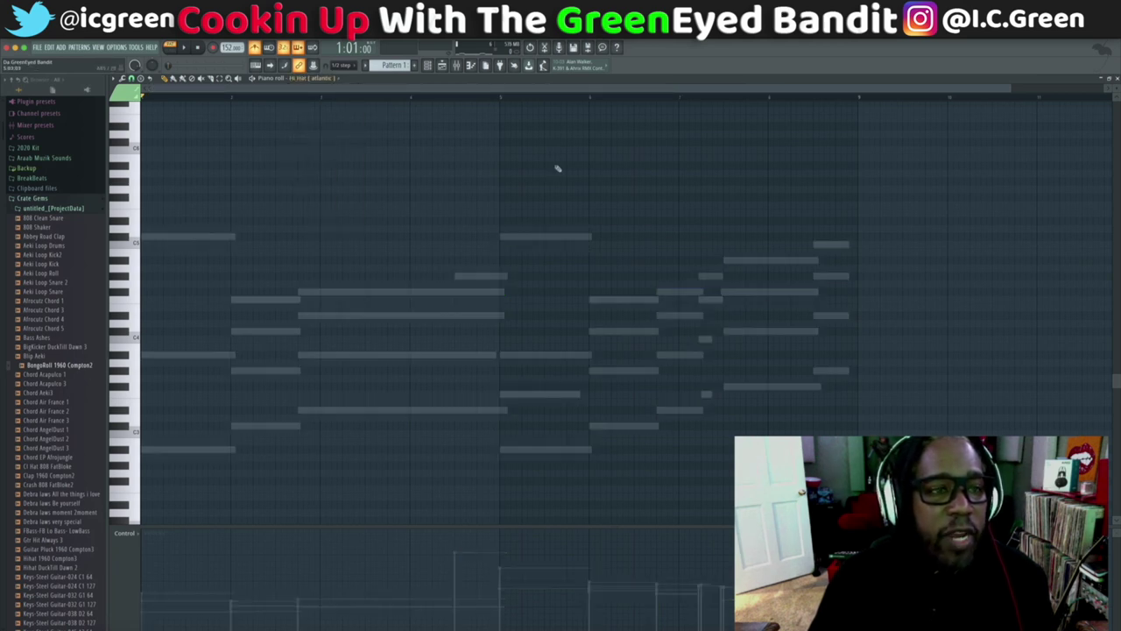
click(1109, 78)
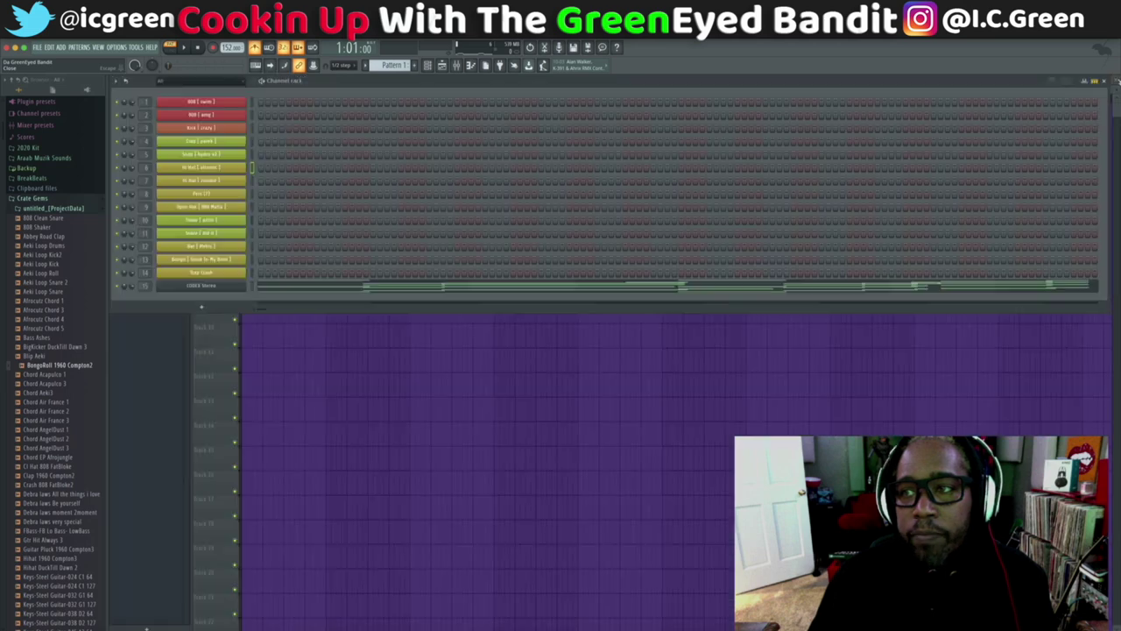
right_click(215, 167)
click(351, 196)
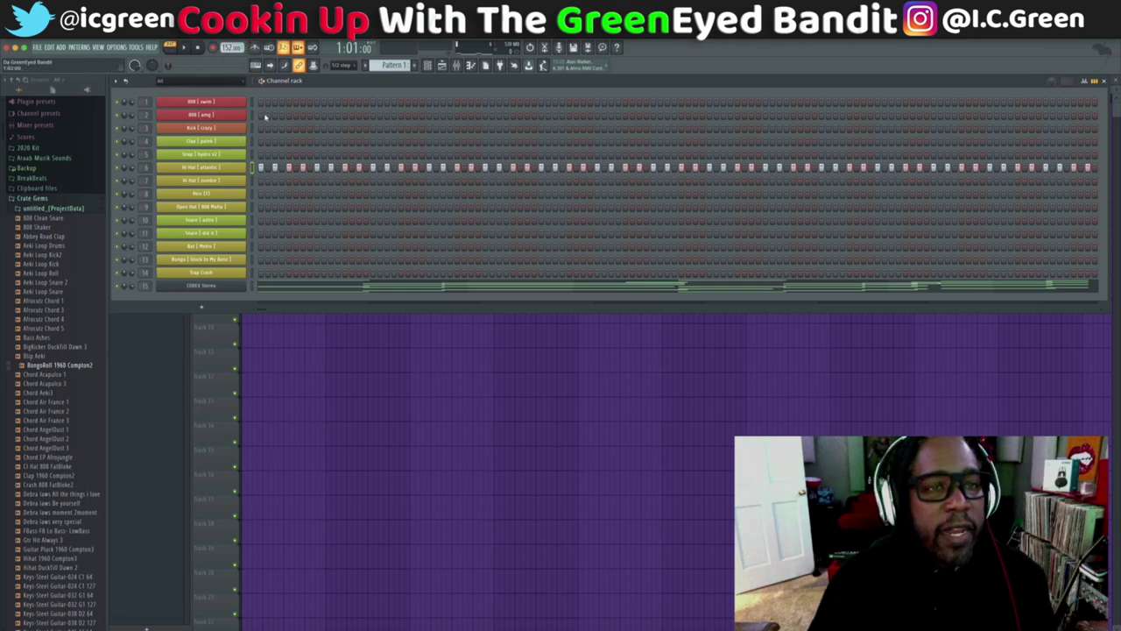
Step: Play the pattern and place a Snap hit on the ninth step of each of the eight bars
key(space)
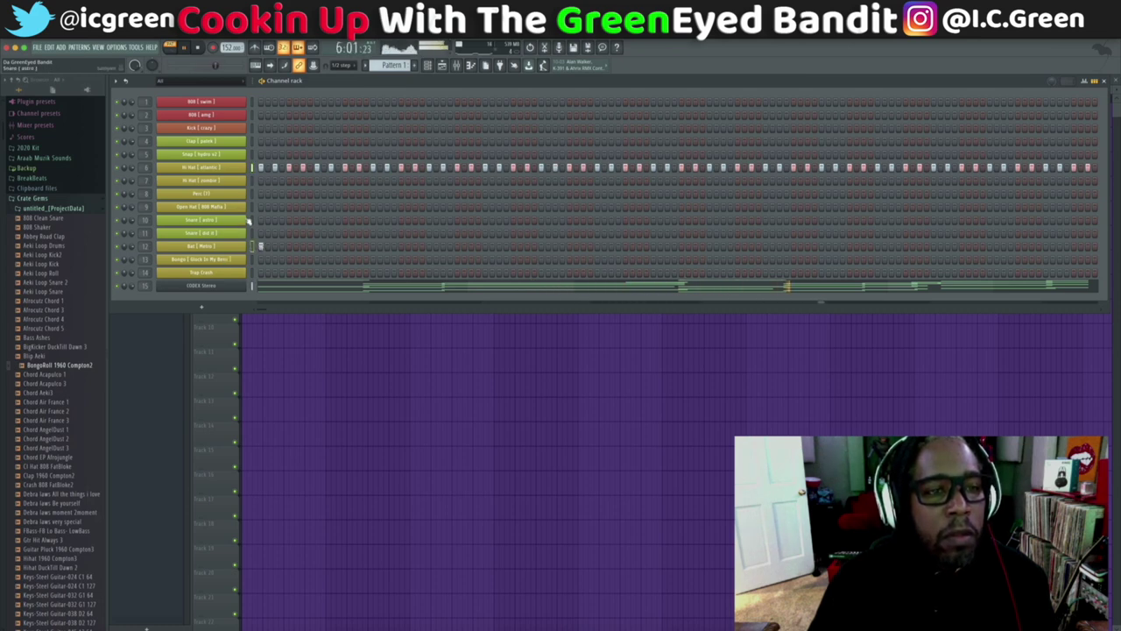
click(317, 155)
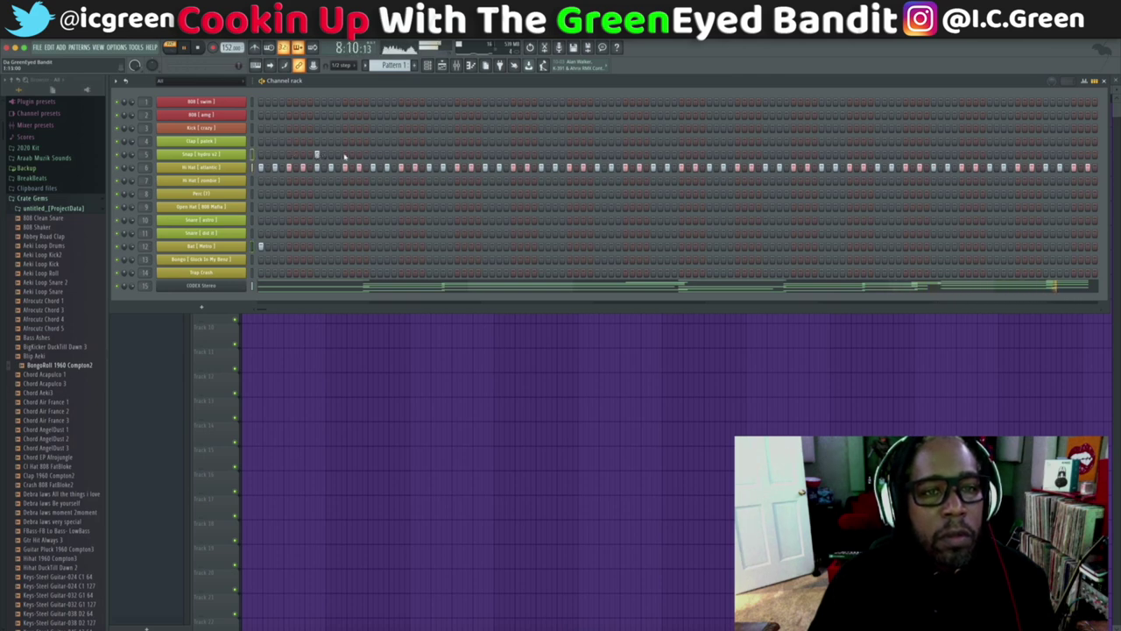
click(429, 155)
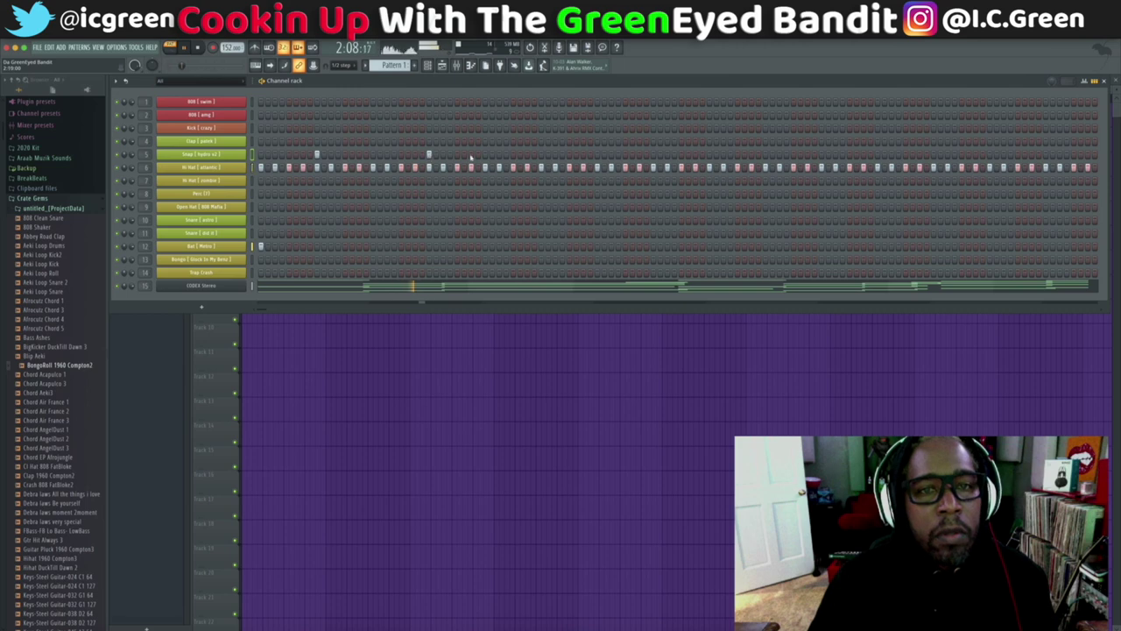
click(541, 155)
click(653, 155)
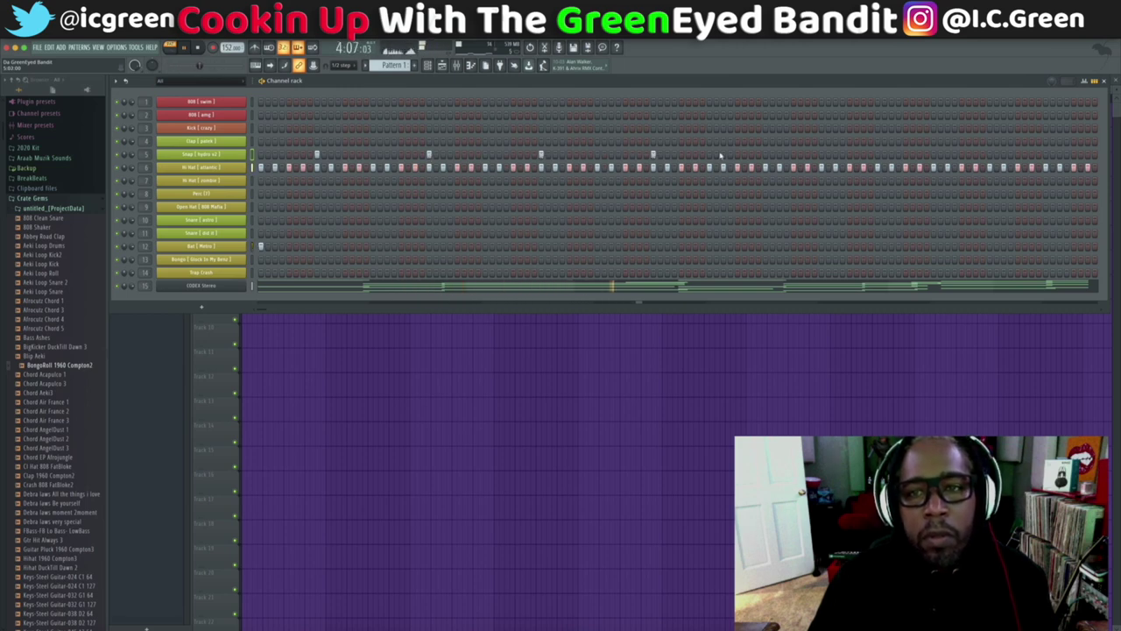
click(877, 155)
click(990, 155)
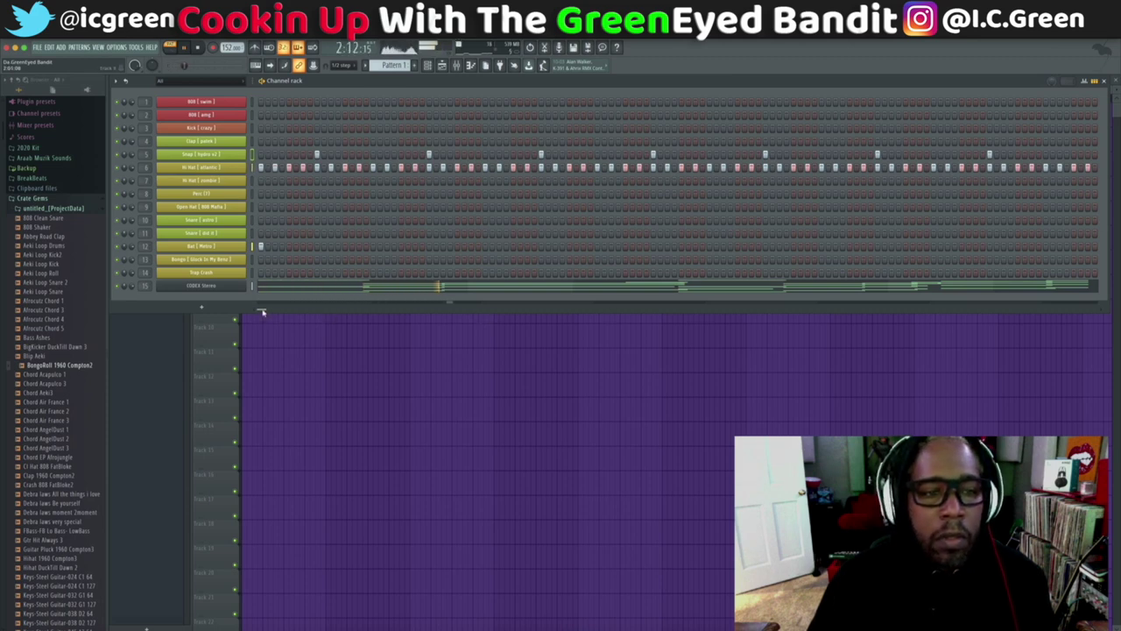
click(884, 154)
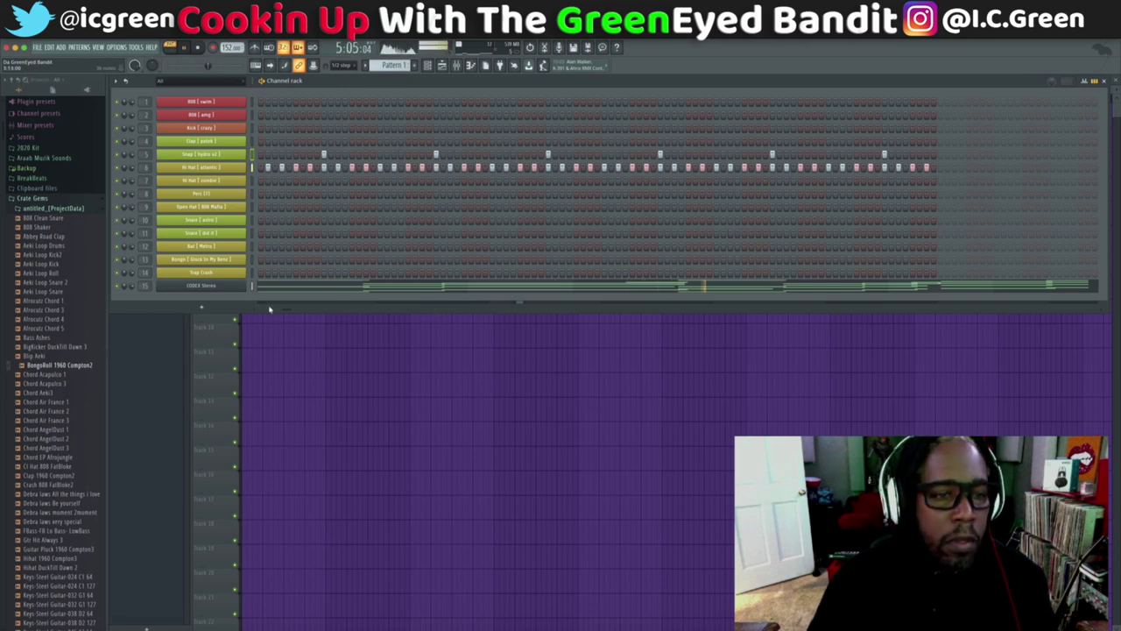
Step: Place a Bat [ Metro ] hit on the first step of the pattern and play the drums and chords through
click(260, 246)
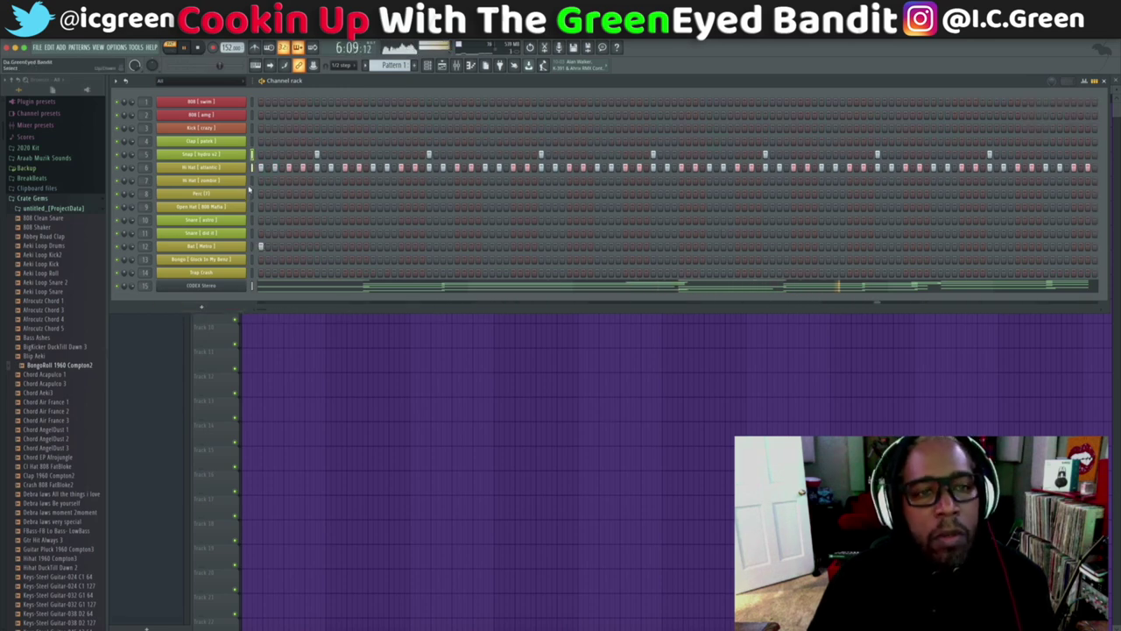
key(space)
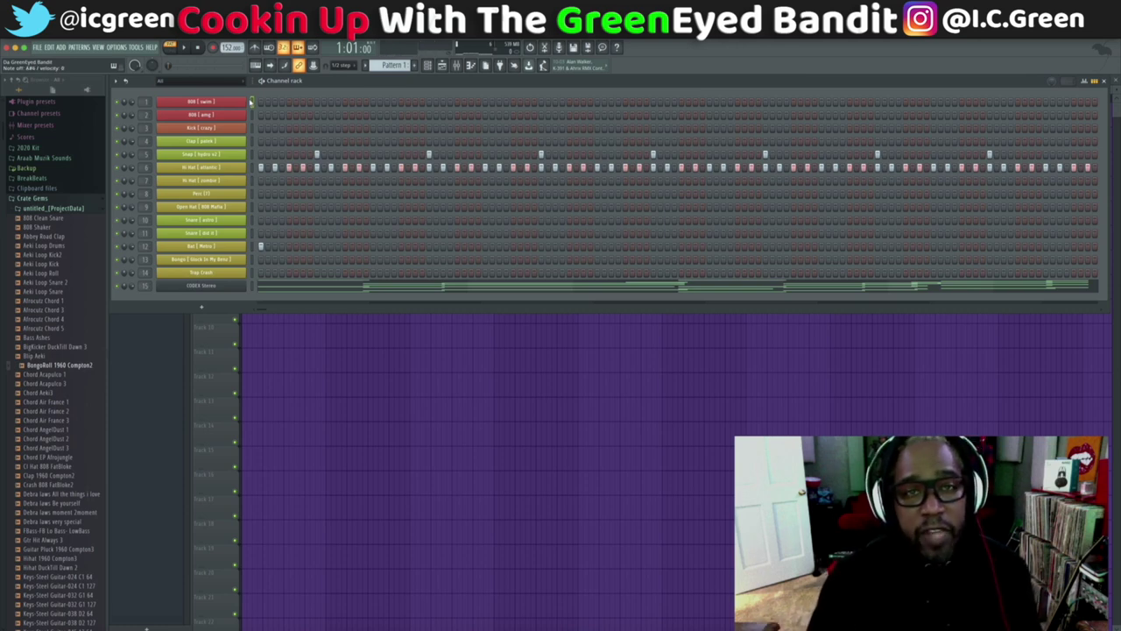
key(space)
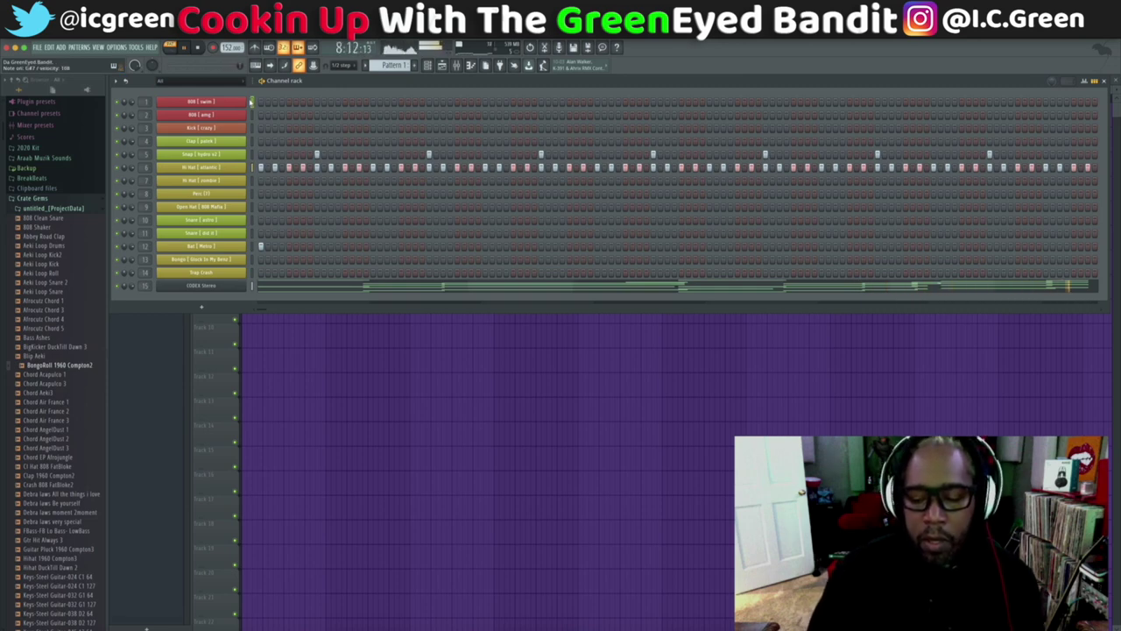
key(space)
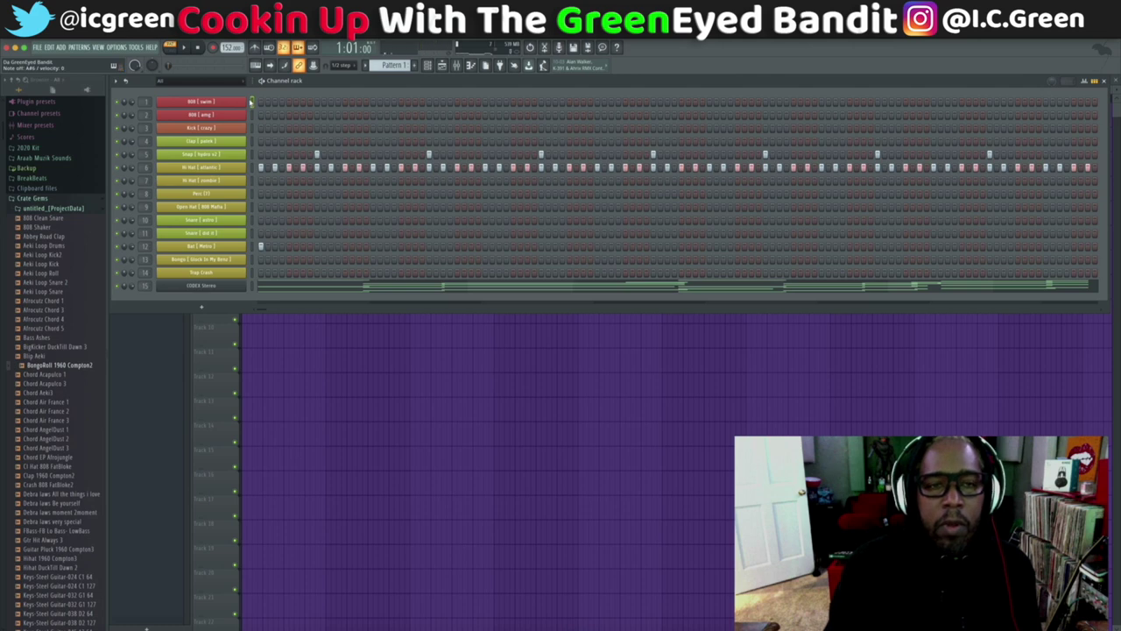
key(space)
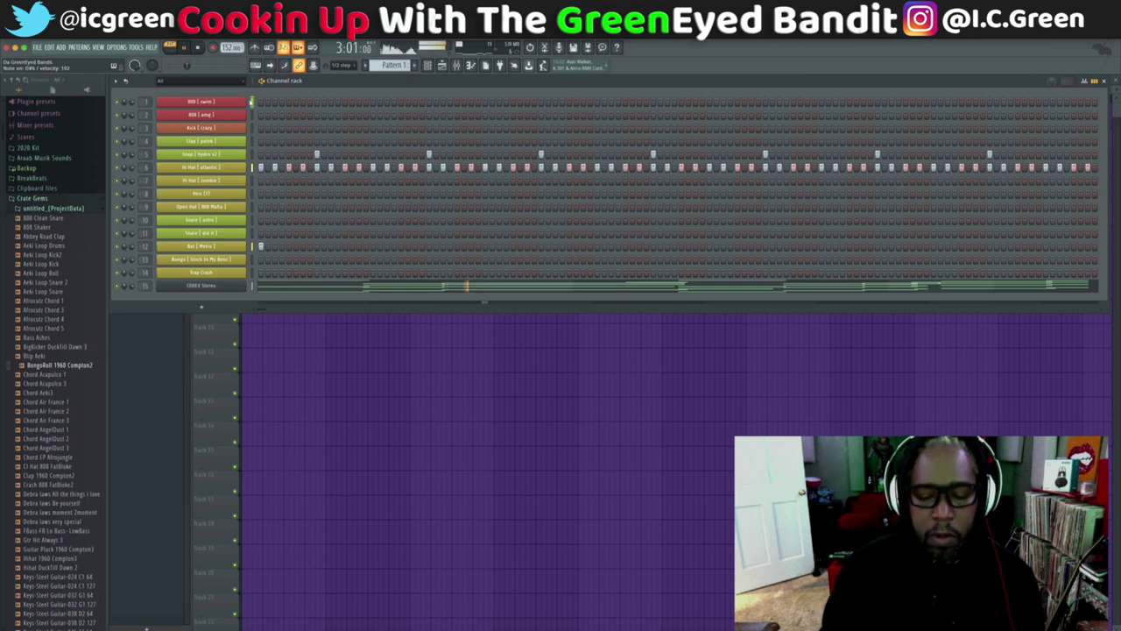
key(space)
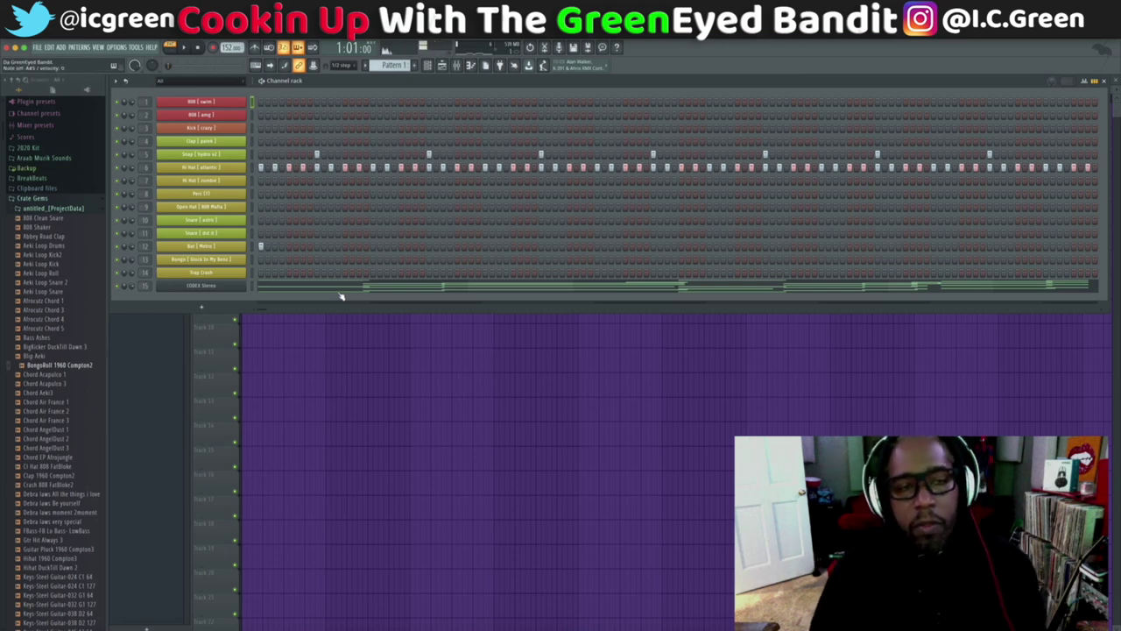
Step: Add a Keyscape instrument channel and load its LA Custom C7 Grand Piano patch
click(202, 307)
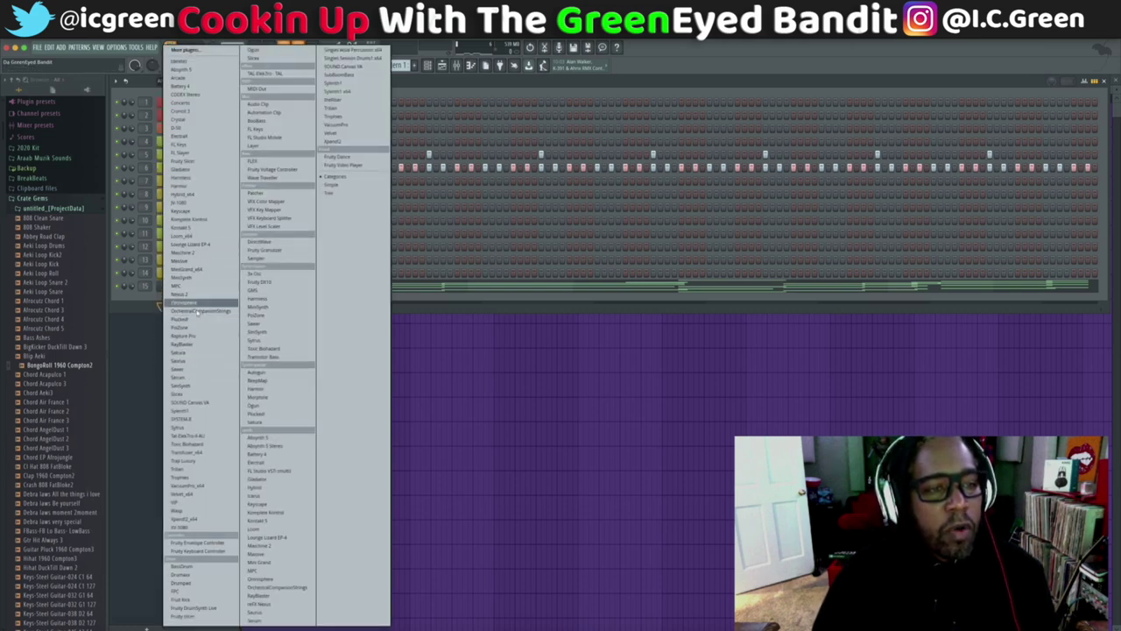
click(195, 212)
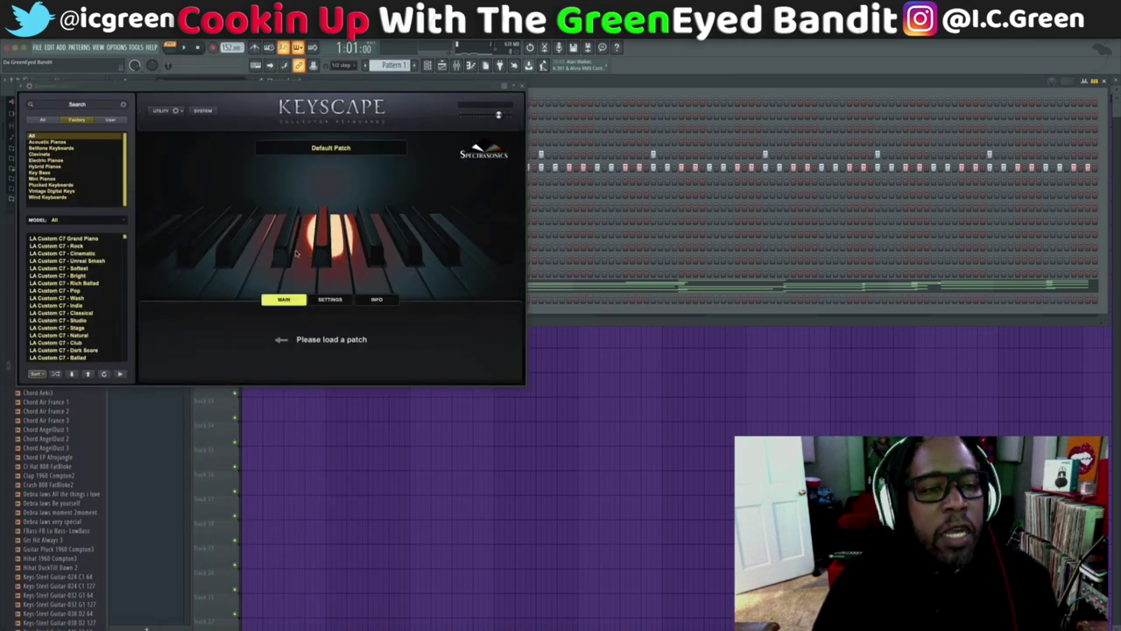
click(79, 238)
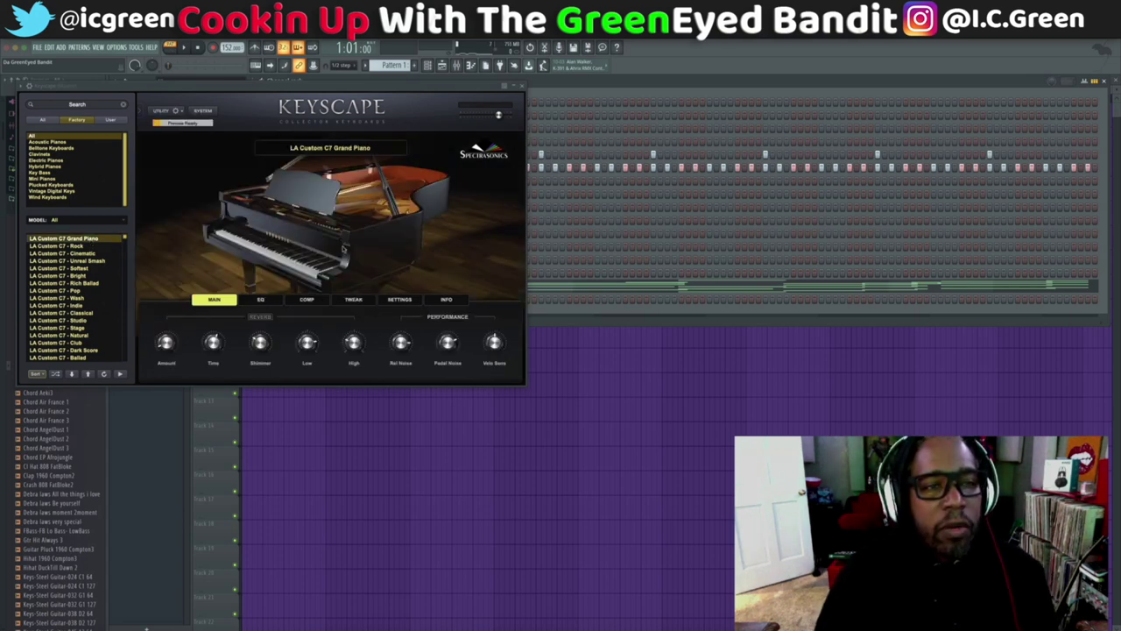
click(523, 87)
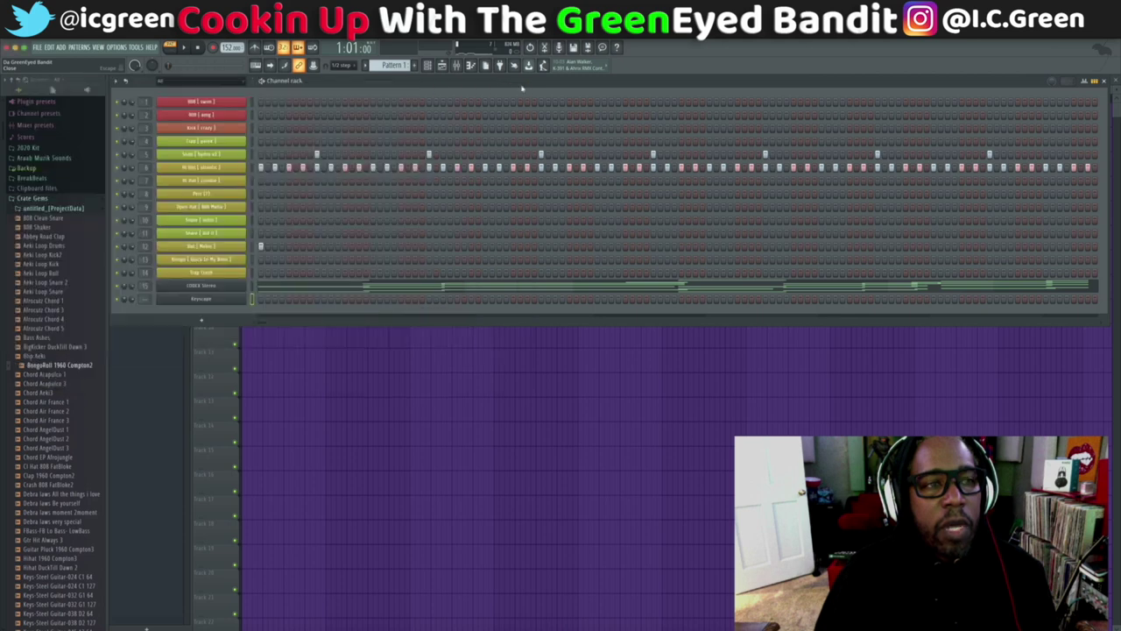
Step: Copy all CODEX Stereo notes into the Keyscape channel's piano roll and play the pattern
click(330, 289)
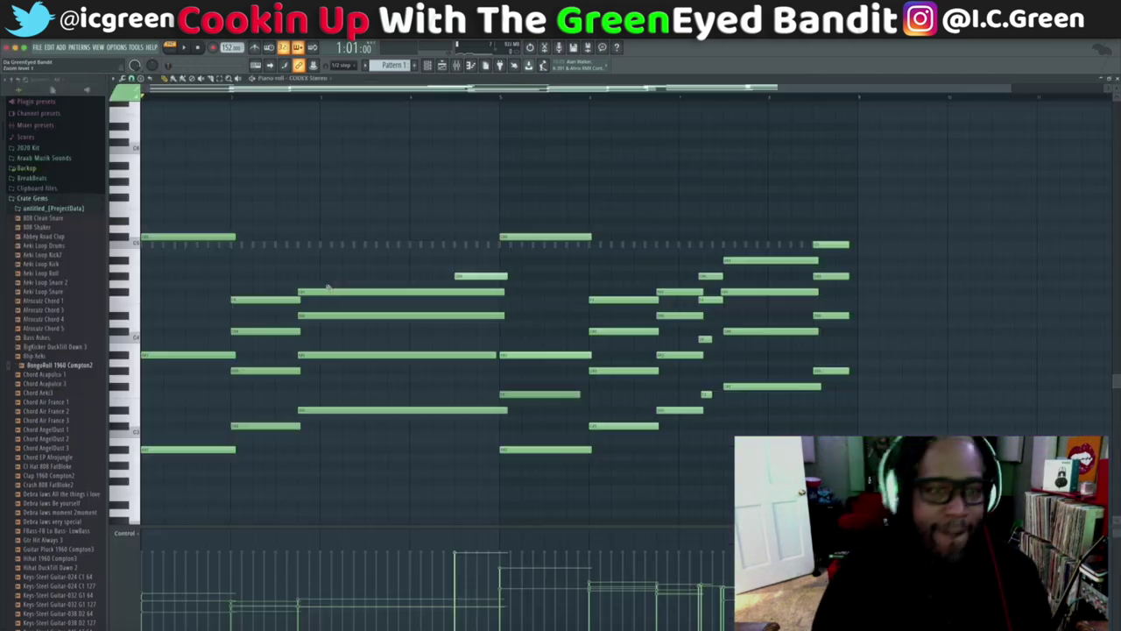
key(ctrl+a)
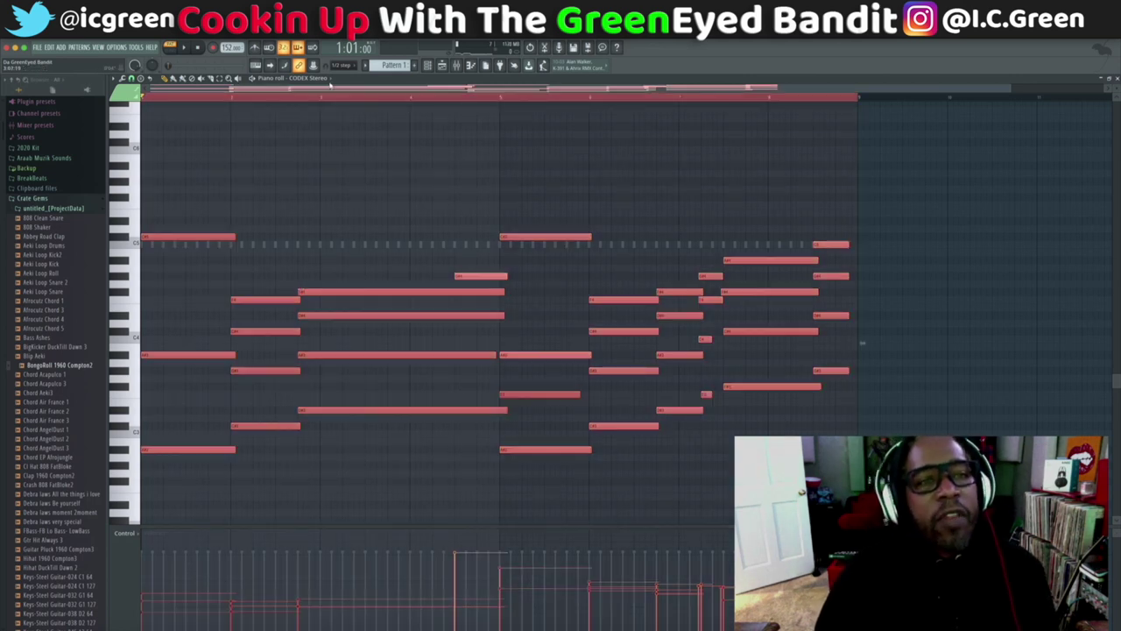
click(330, 80)
click(333, 222)
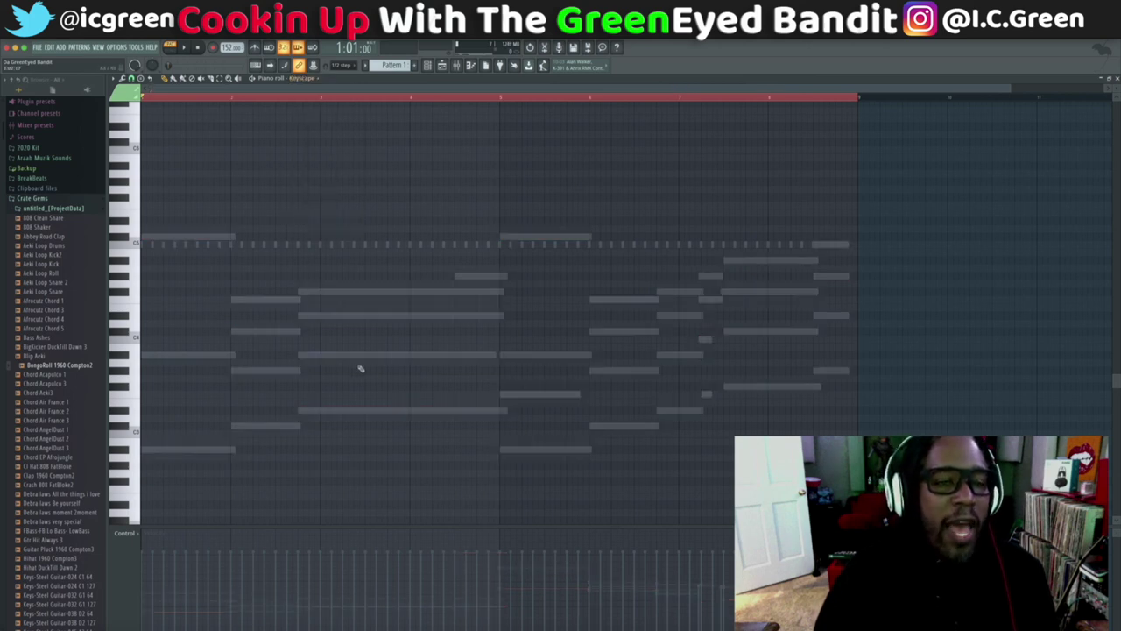
key(ctrl+v)
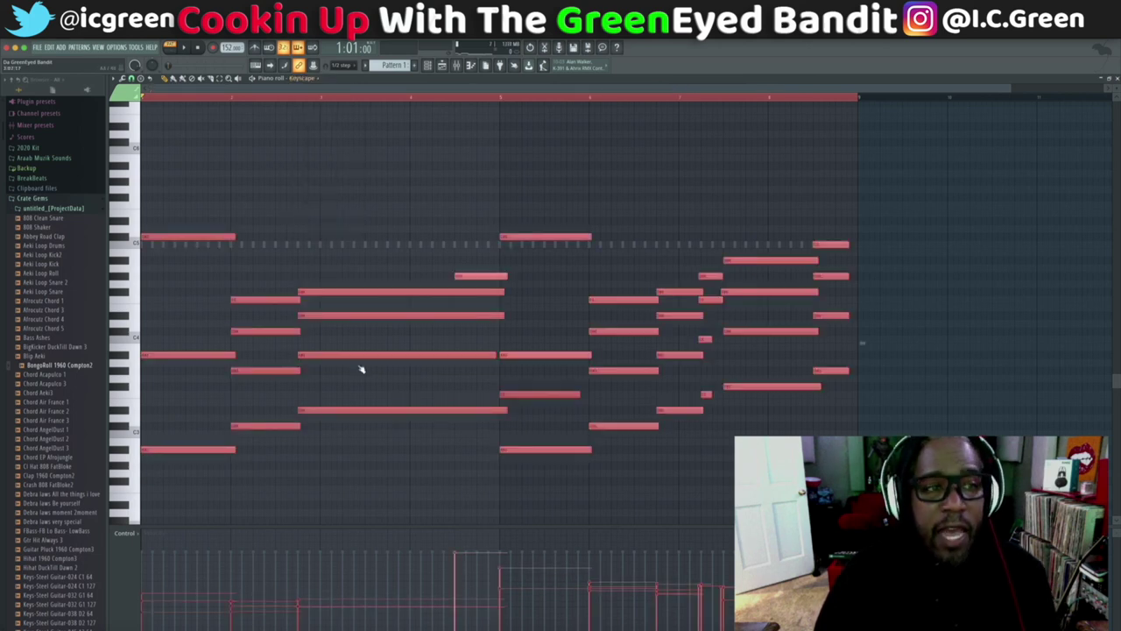
click(1116, 79)
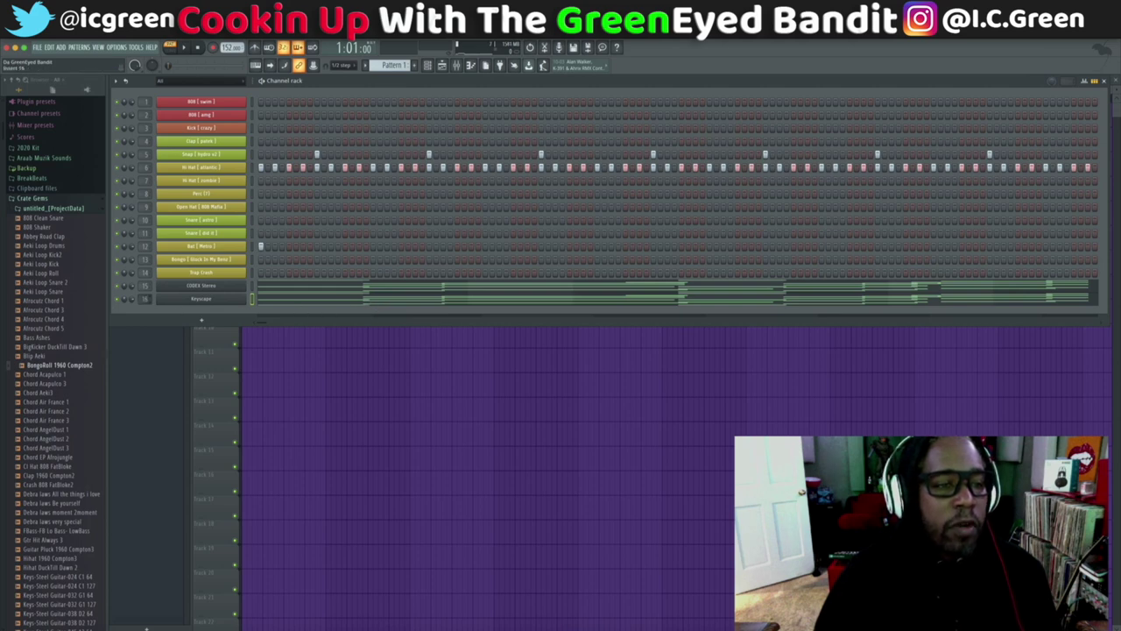
key(space)
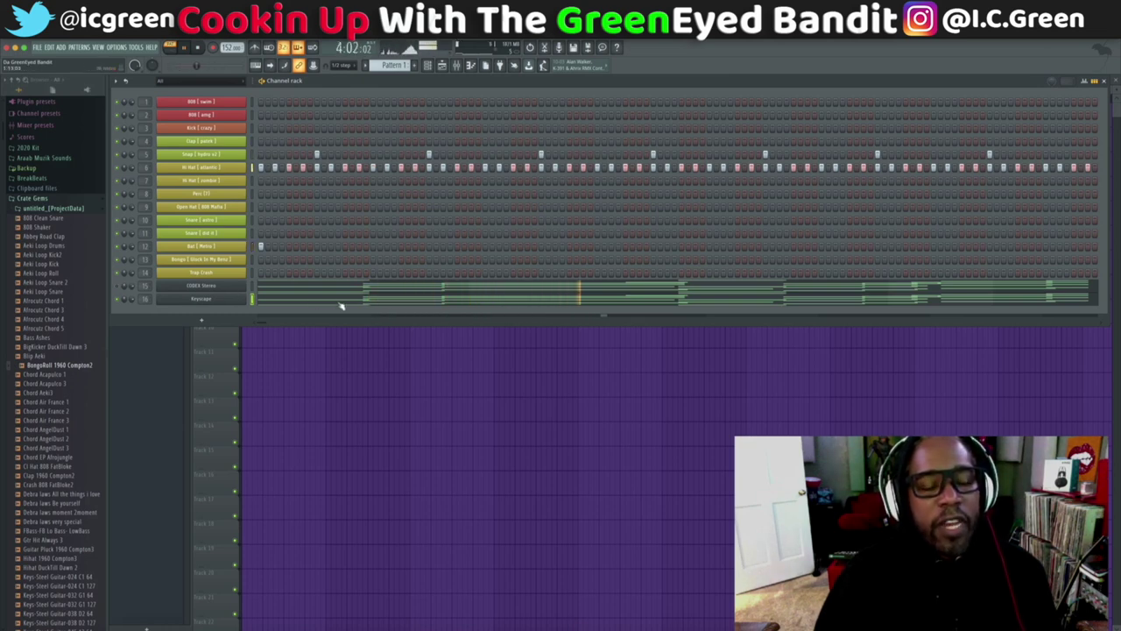
key(space)
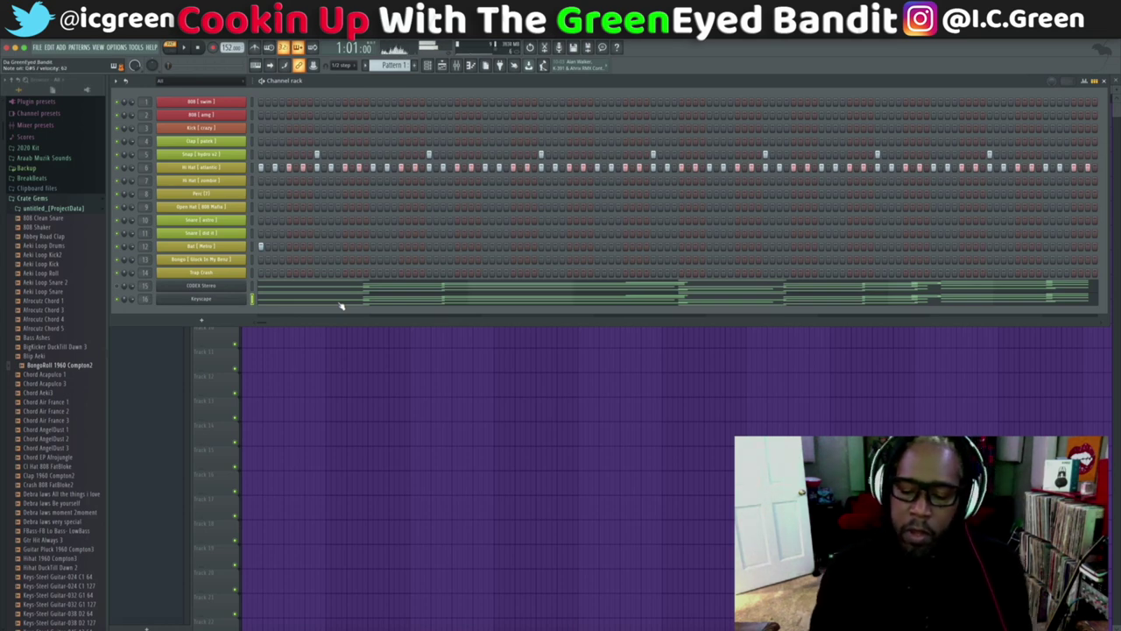
Step: Delete all the copied notes from the Keyscape channel and return to the channel rack
click(342, 304)
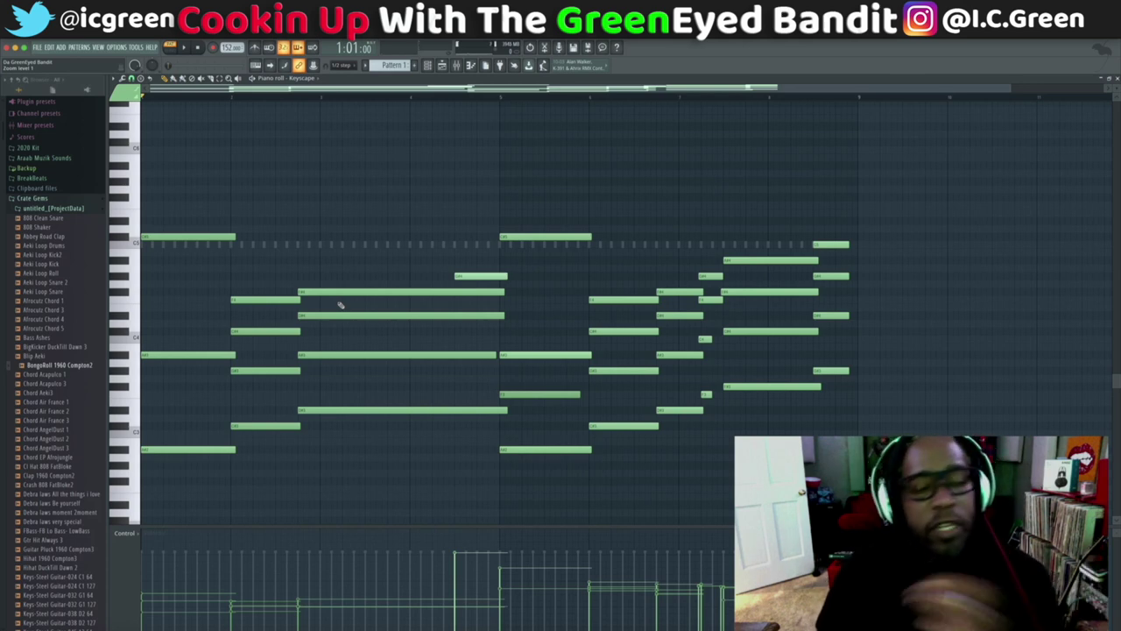
key(ctrl+a)
key(Delete)
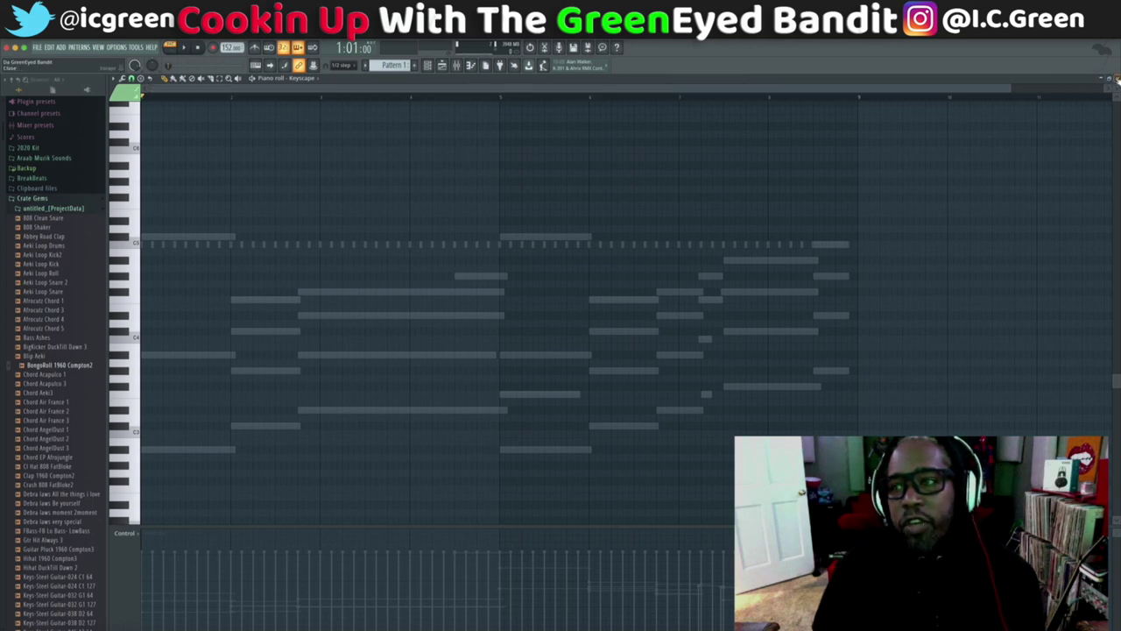
click(1110, 79)
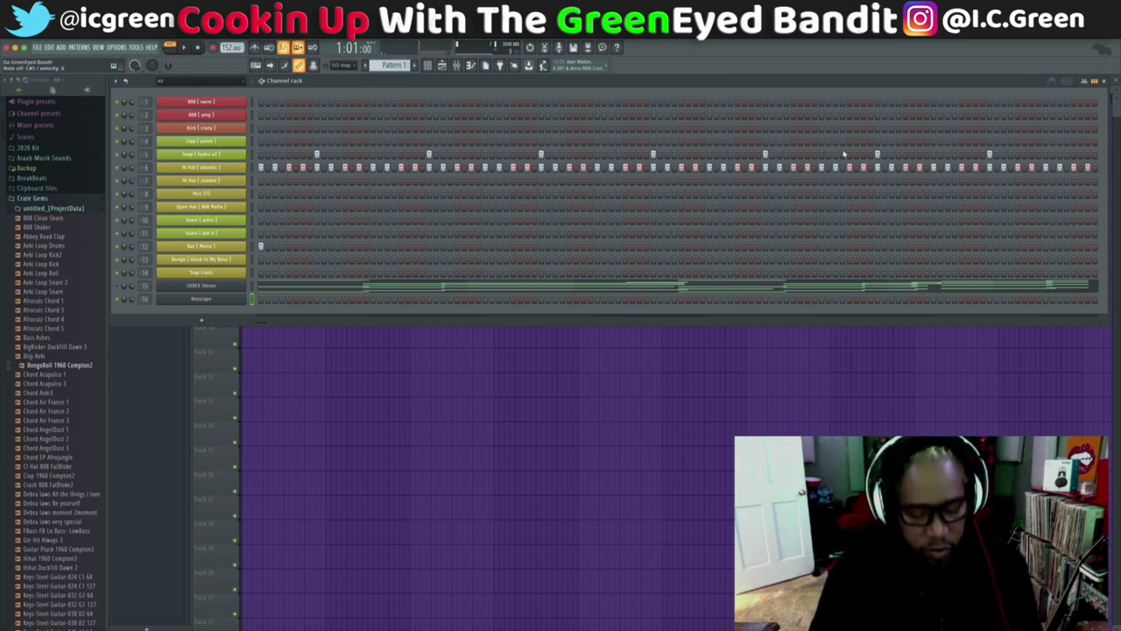
key(space)
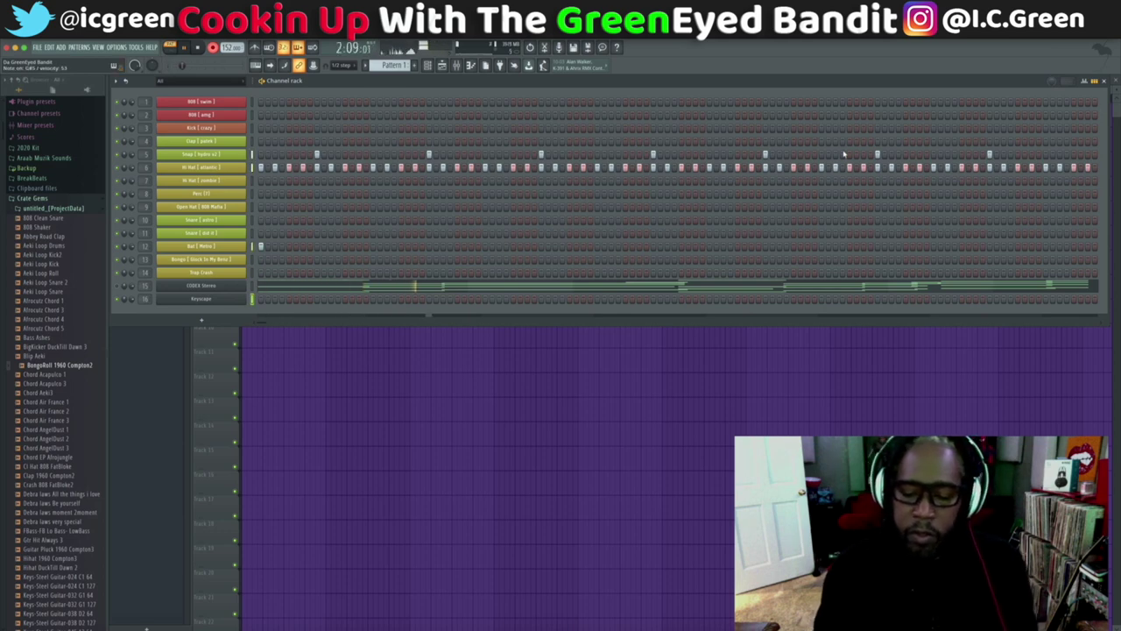
key(space)
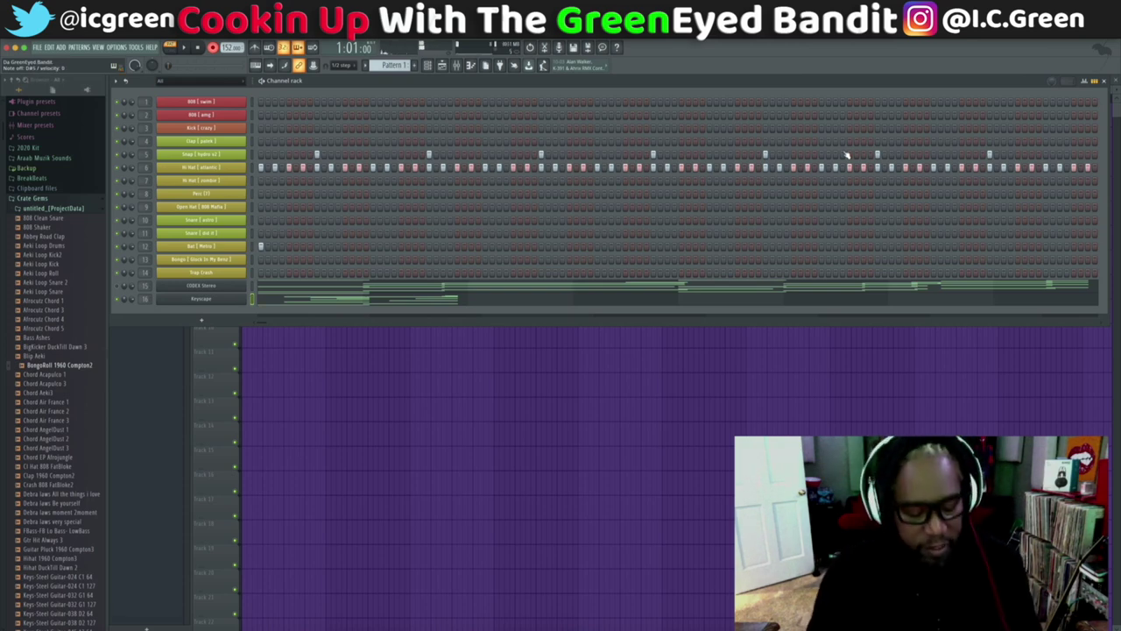
key(ctrl+z)
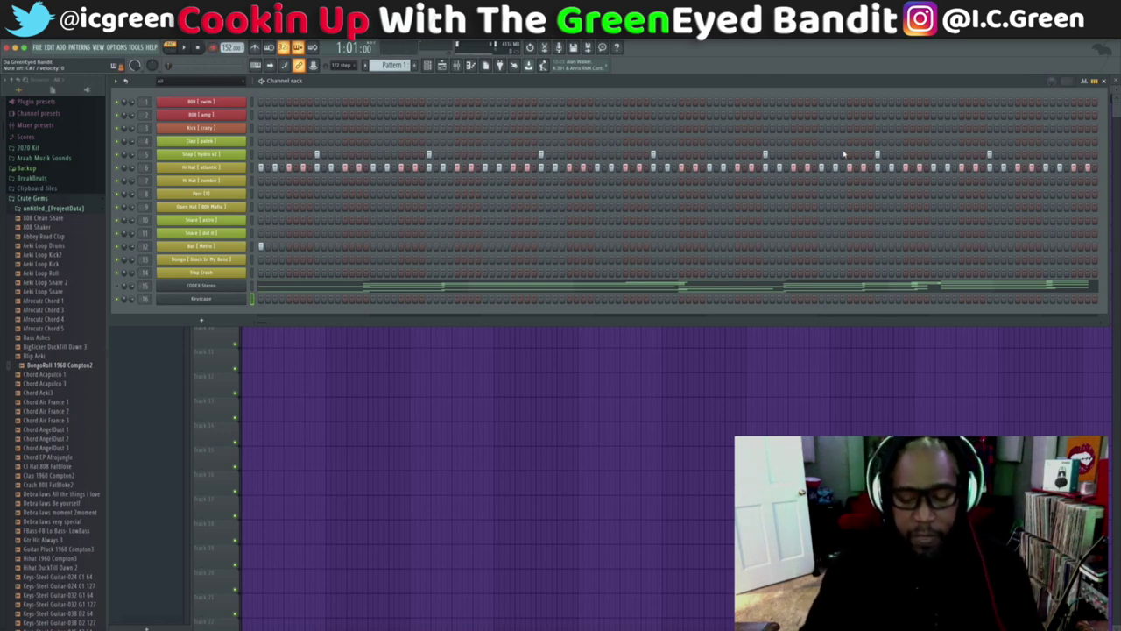
Step: Record a Keyscape piano part across all eight bars and play it back in its piano roll
key(space)
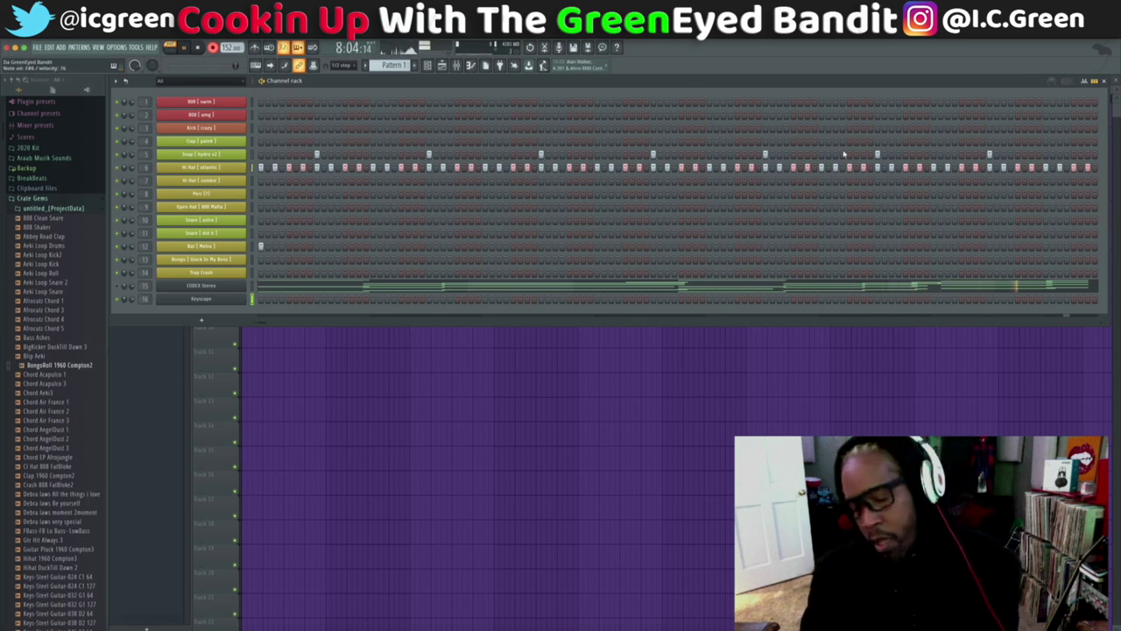
key(space)
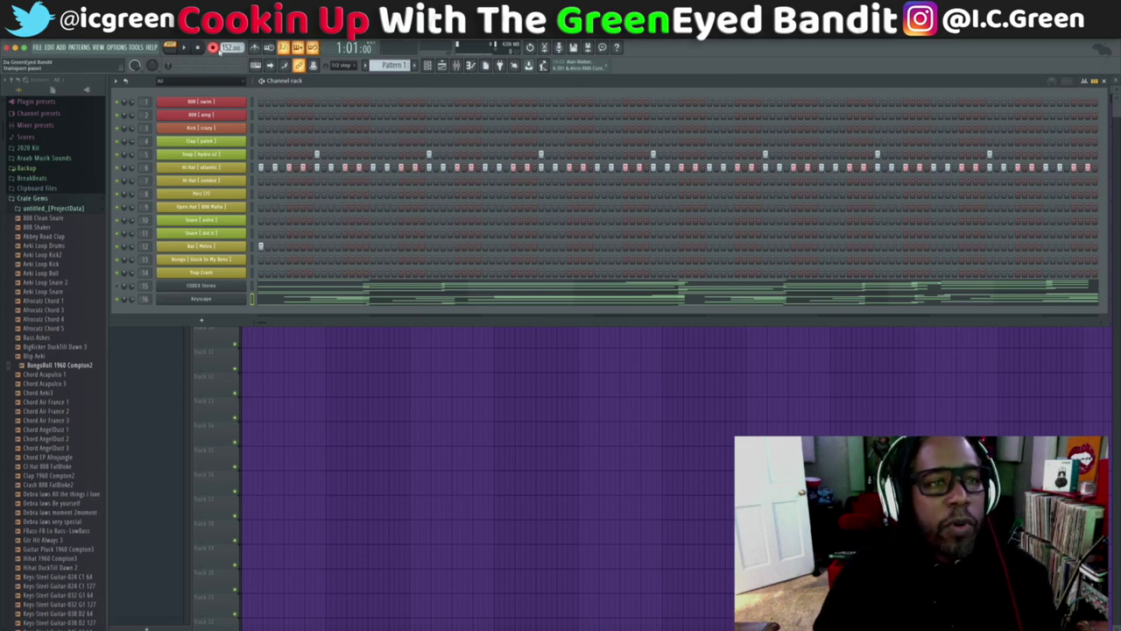
key(space)
click(325, 298)
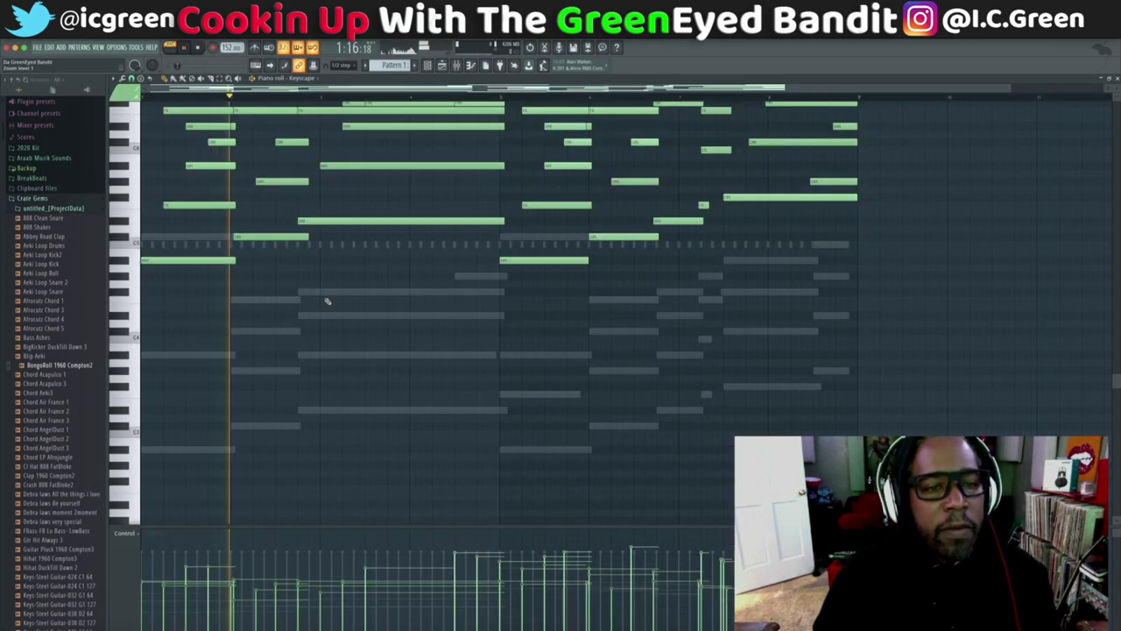
scroll(713, 225, up, 3)
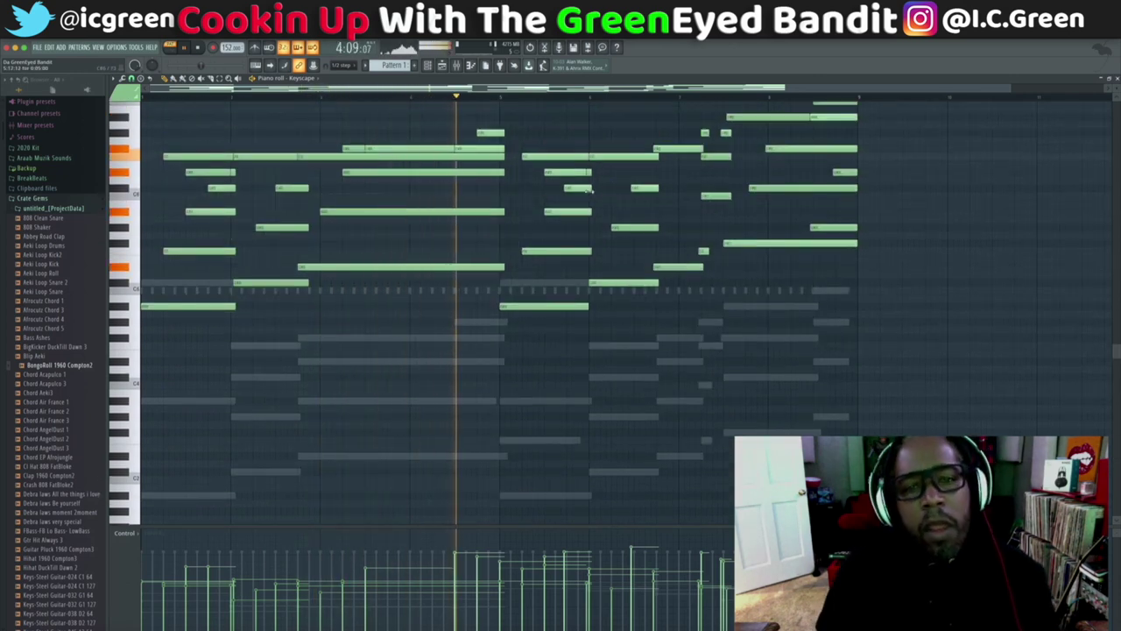
scroll(592, 192, up, 6)
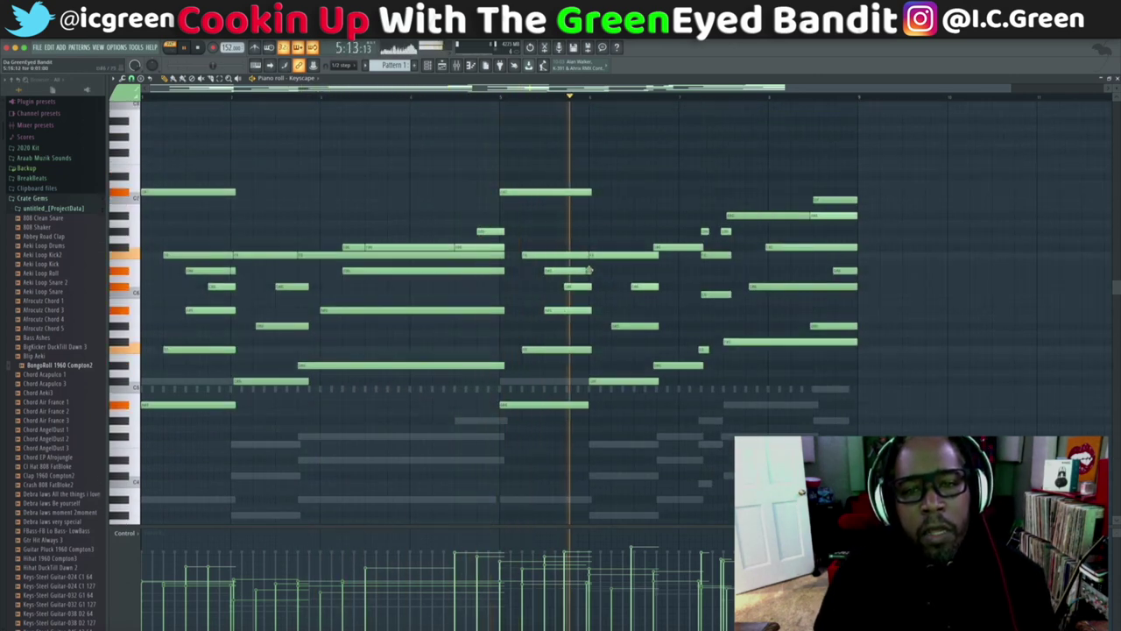
key(space)
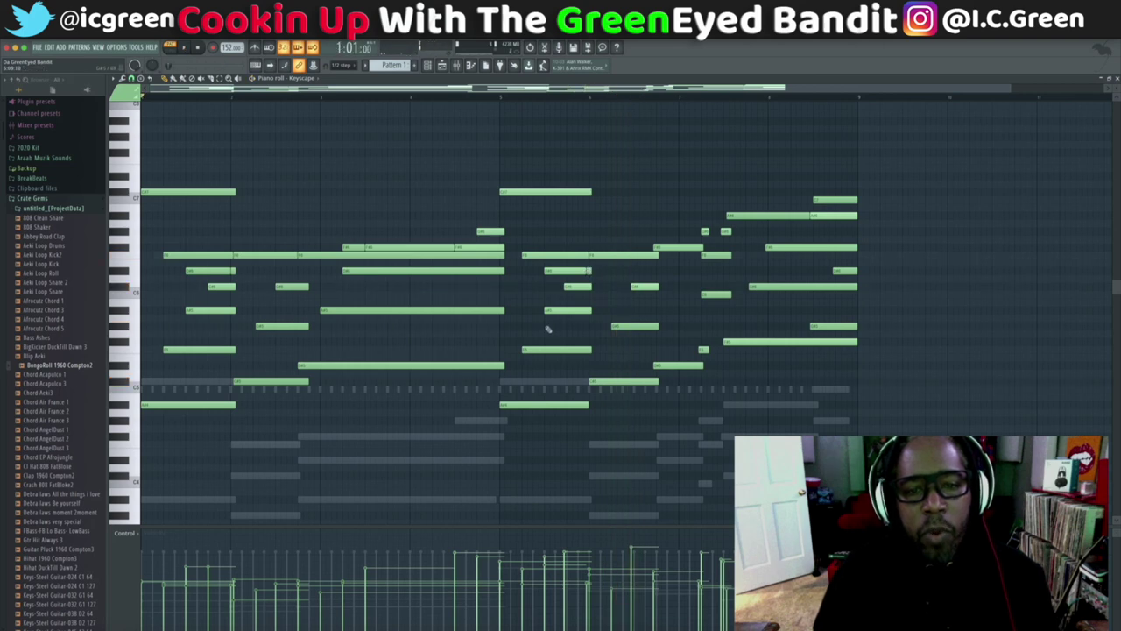
Step: Delete the F#6 note late in bar 4, trim the other notes' ends to the bar 5 line, and play from bar 5
click(499, 99)
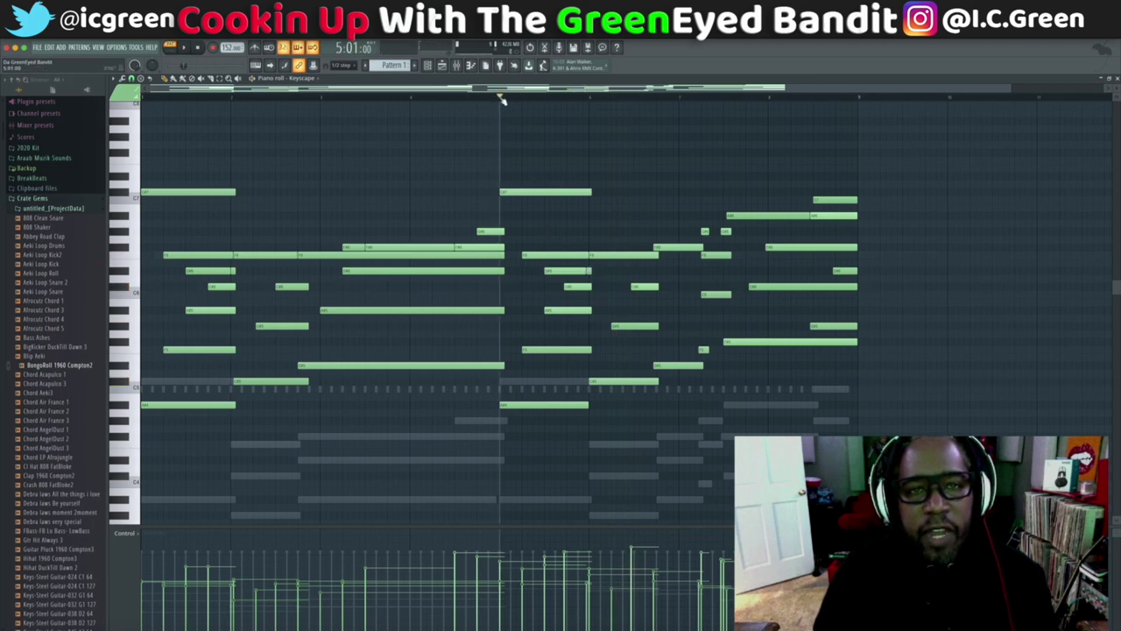
key(space)
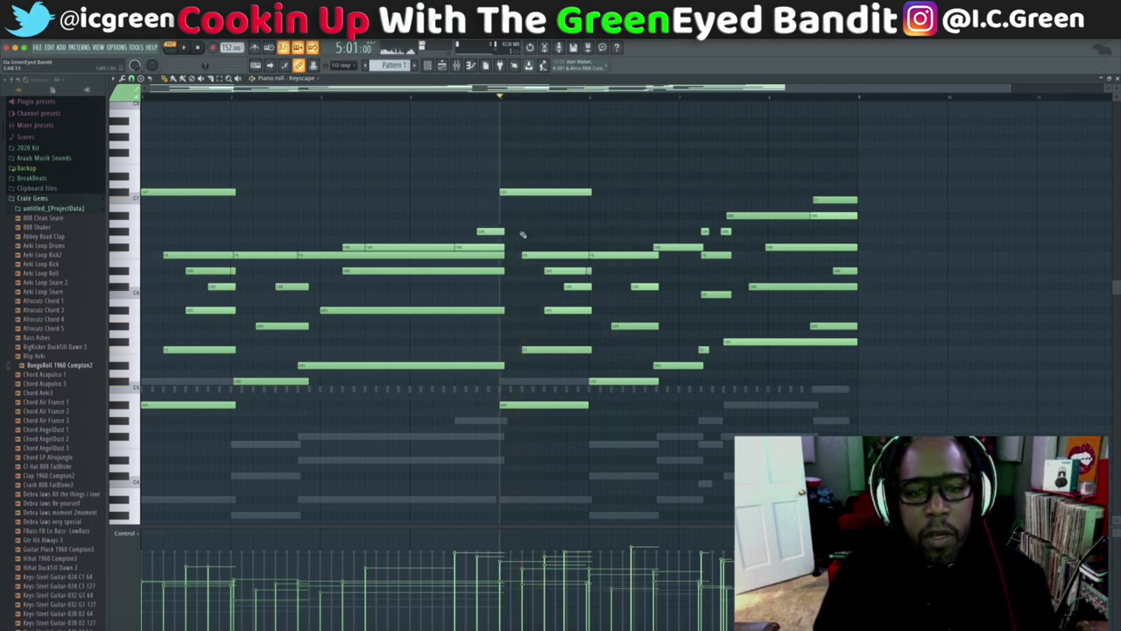
key(space)
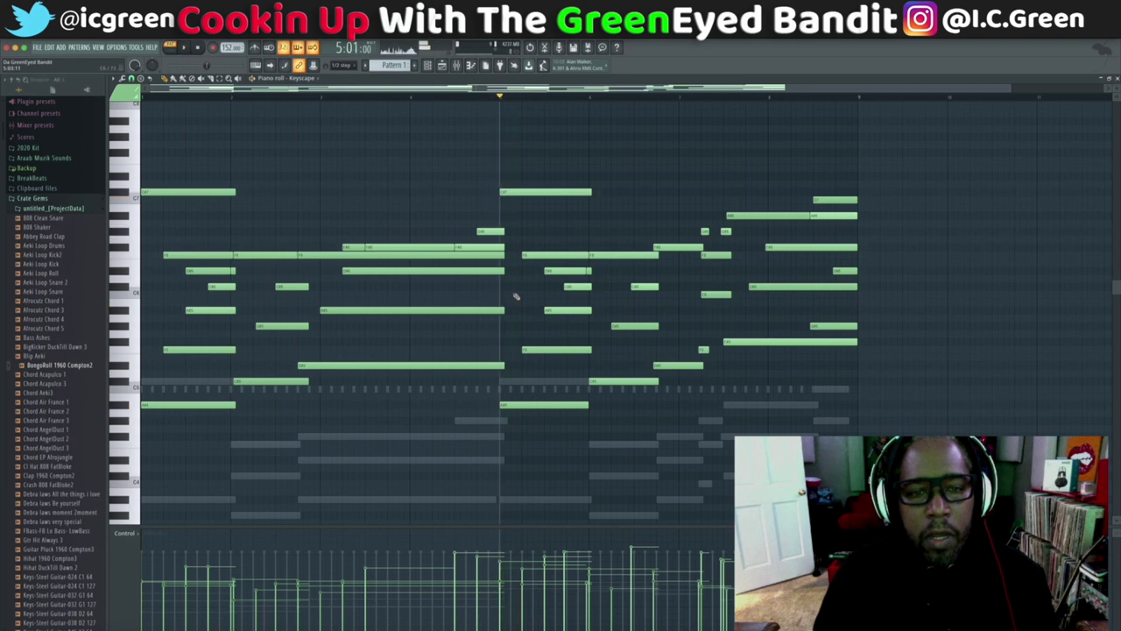
right_click(484, 248)
key(space)
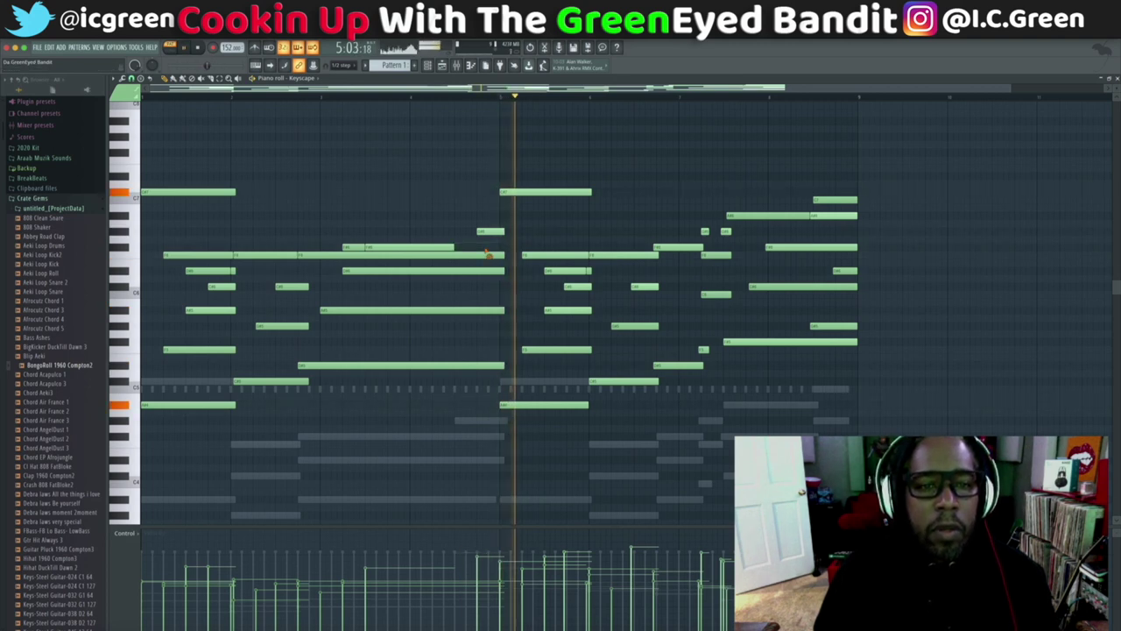
key(space)
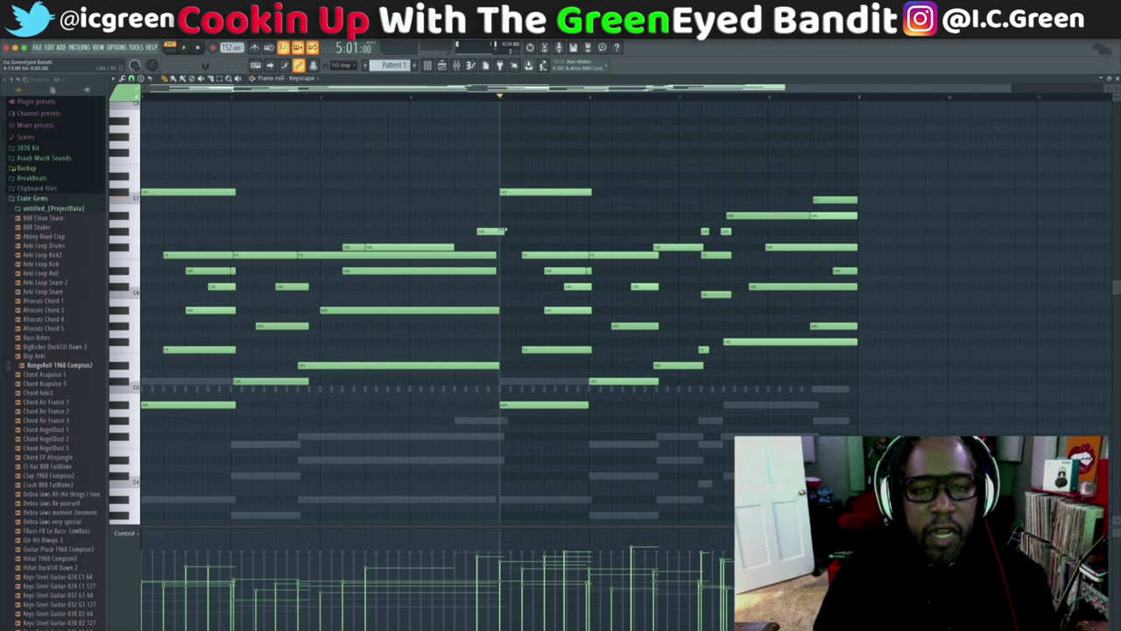
key(space)
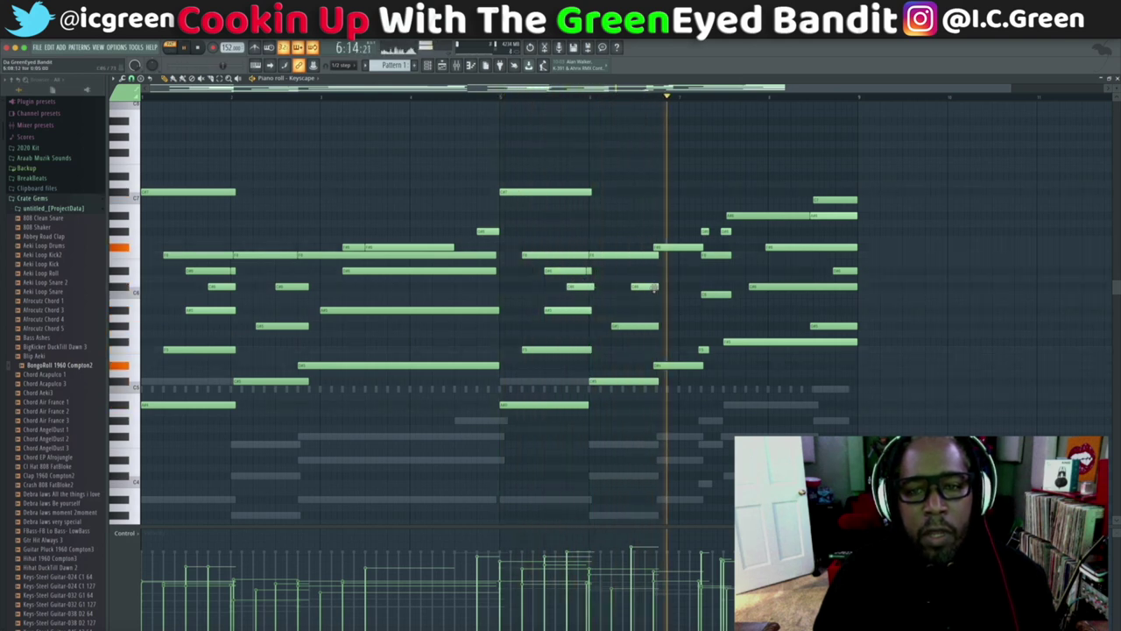
Step: Nudge the last C#6, F#6 and D#5 notes of bar 6 slightly later, lengthen bar 7's first F5, and play from bar 5
key(space)
key(space)
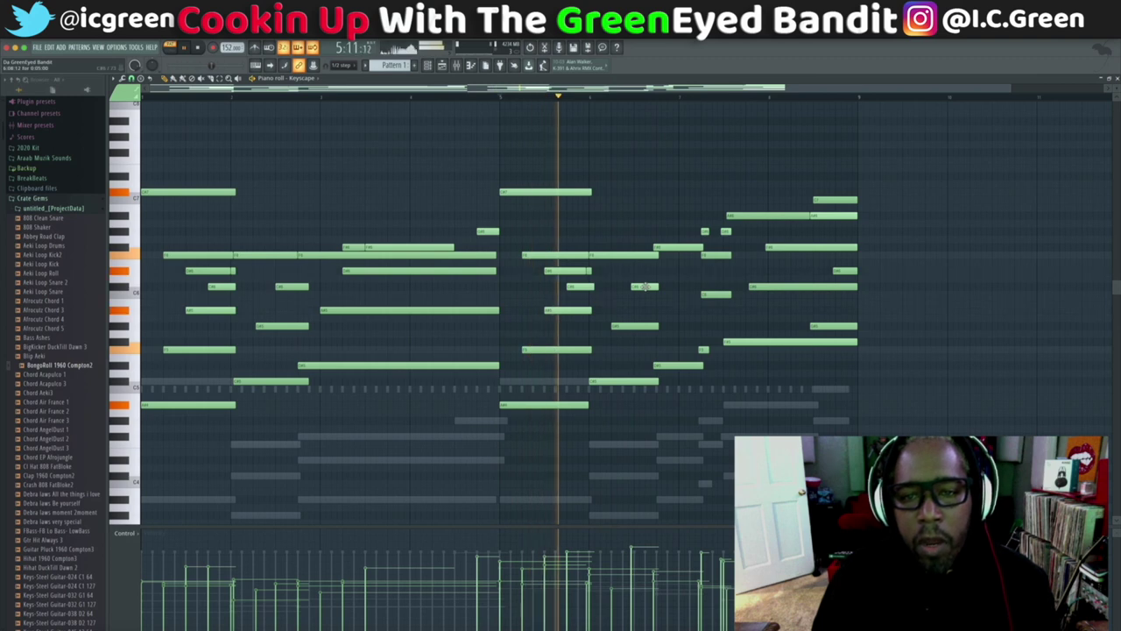
key(space)
drag(644, 287, 648, 286)
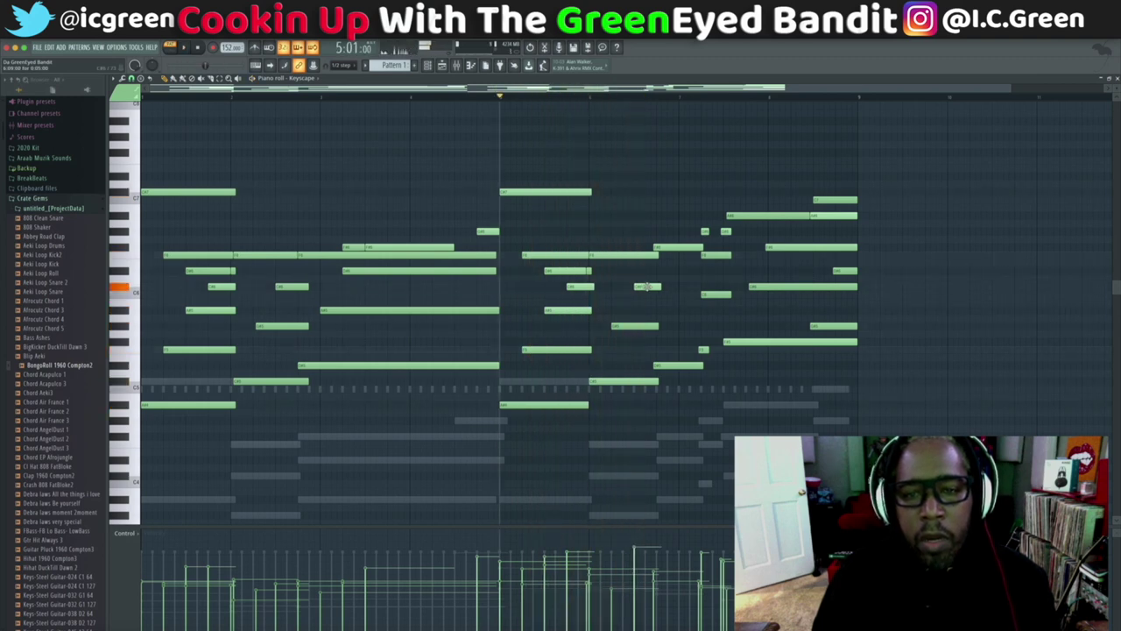
click(664, 248)
drag(664, 248, 668, 248)
key(space)
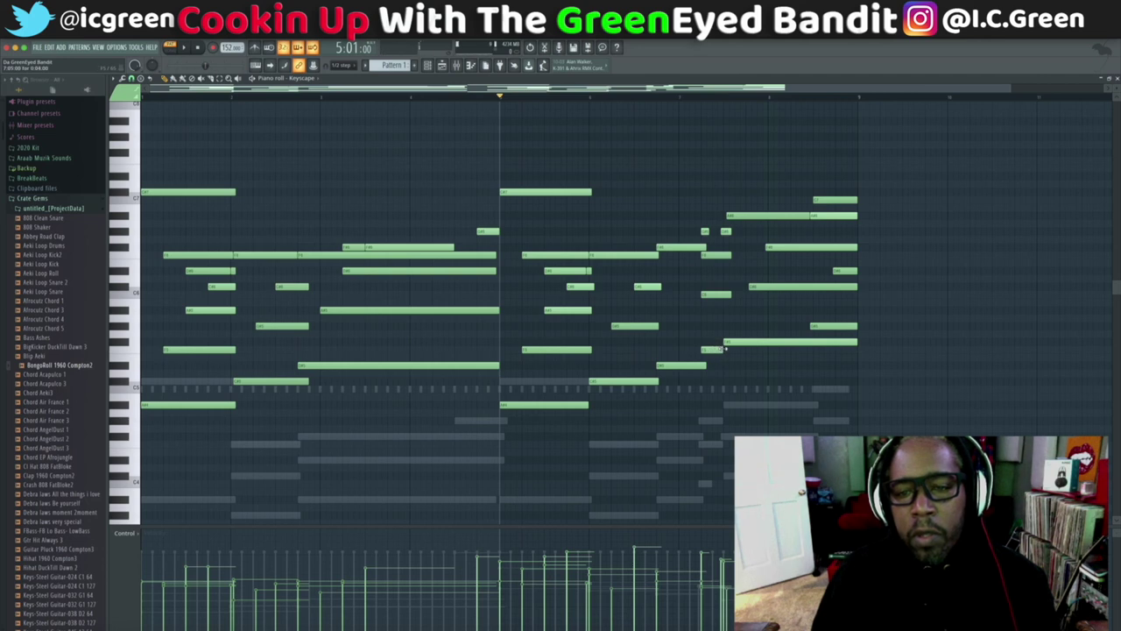
key(space)
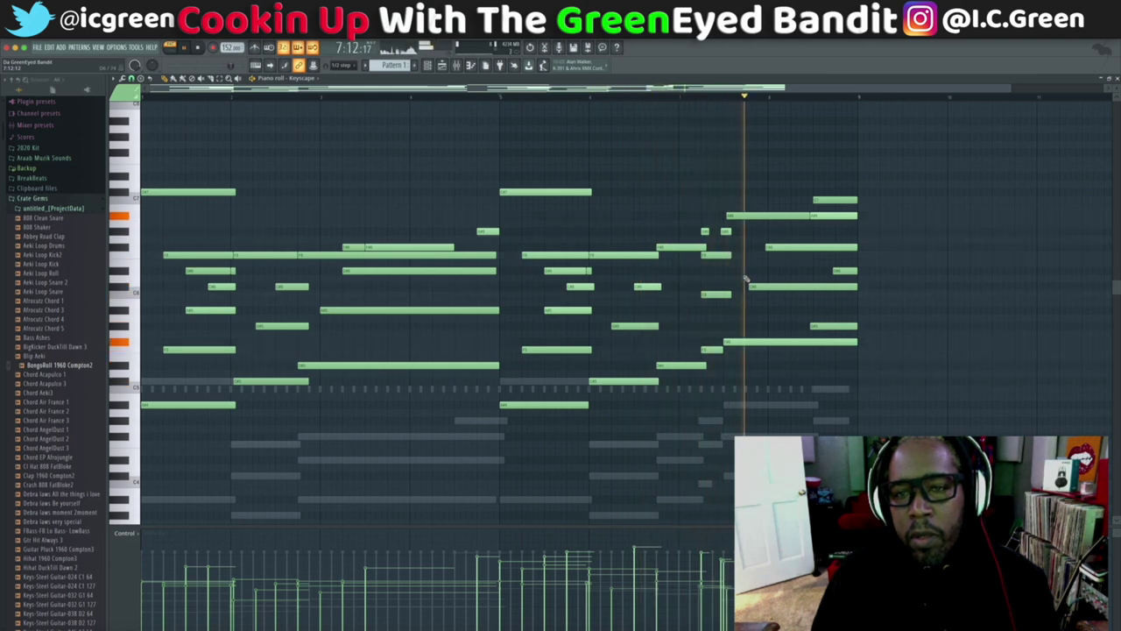
key(space)
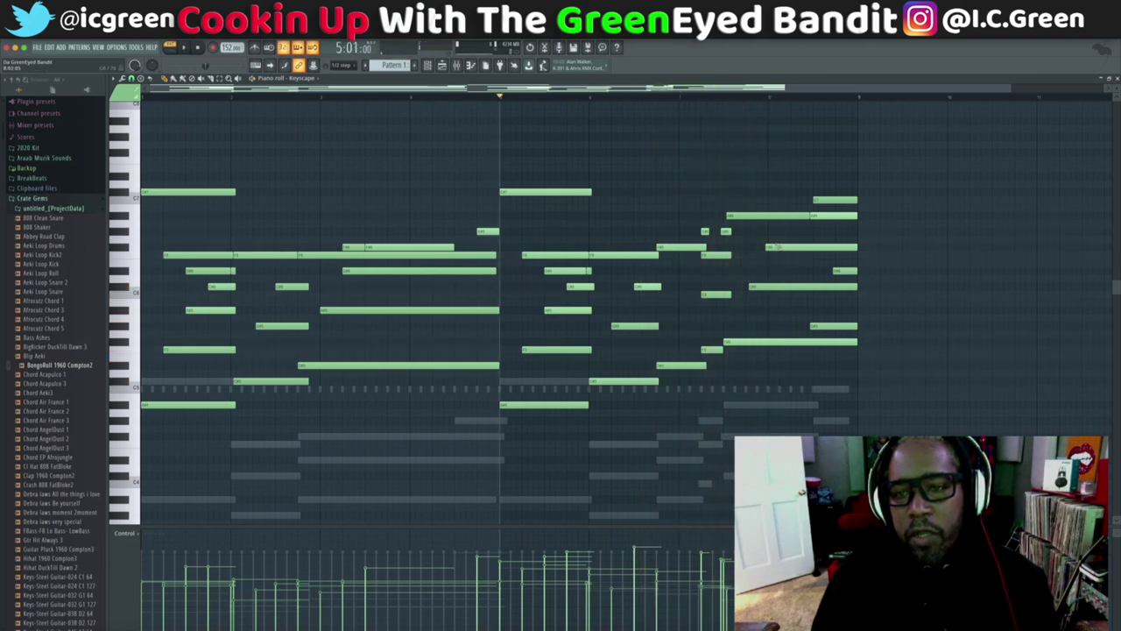
Step: Move the long F#6 and C#6 notes in late bar 7 earlier so both start at 7:09:00
drag(771, 247, 751, 247)
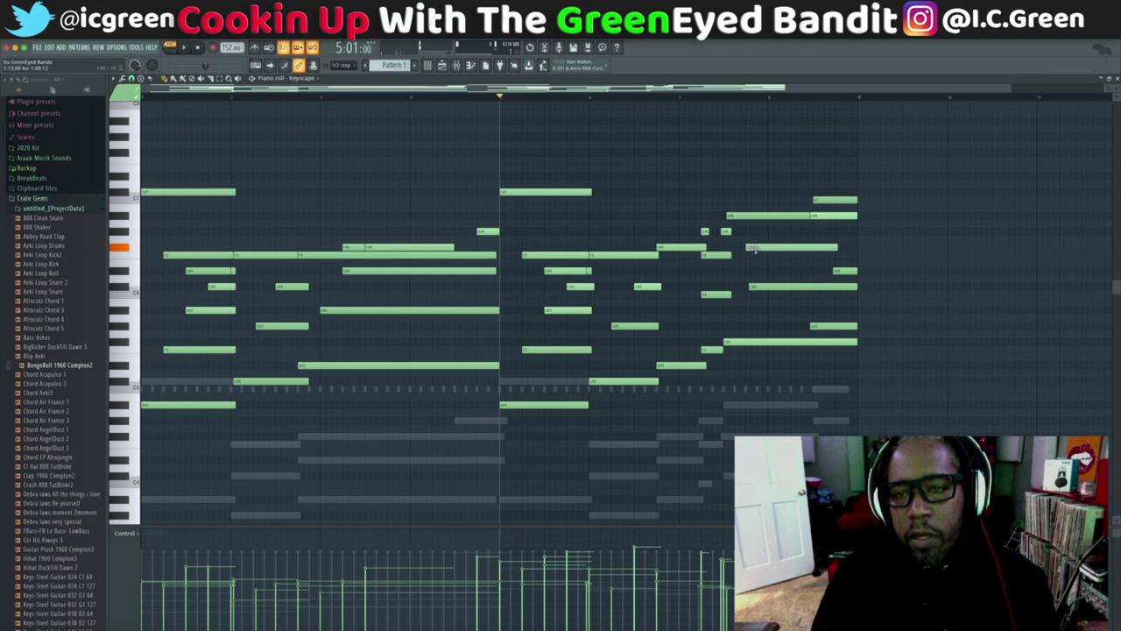
click(764, 288)
drag(764, 288, 760, 287)
key(space)
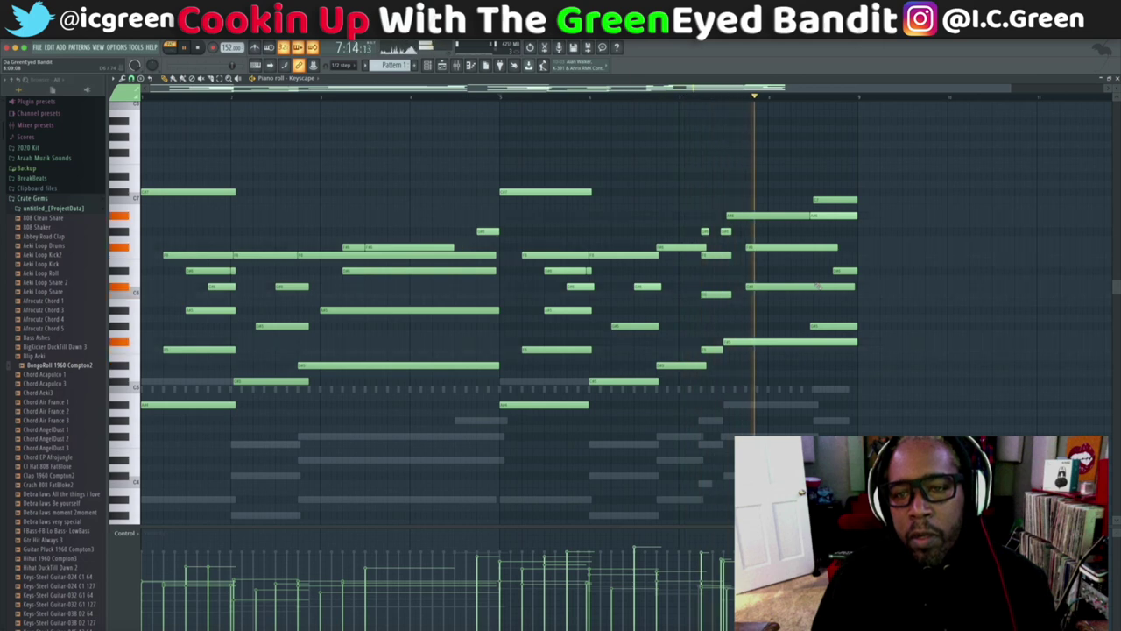
key(space)
drag(790, 246, 775, 247)
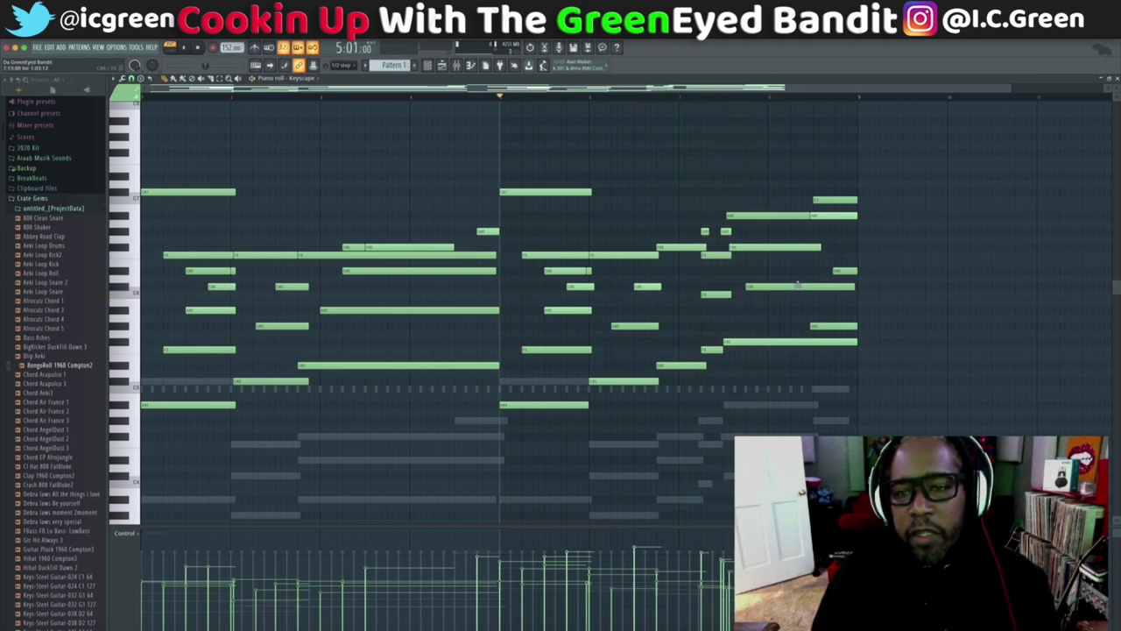
drag(797, 283, 780, 286)
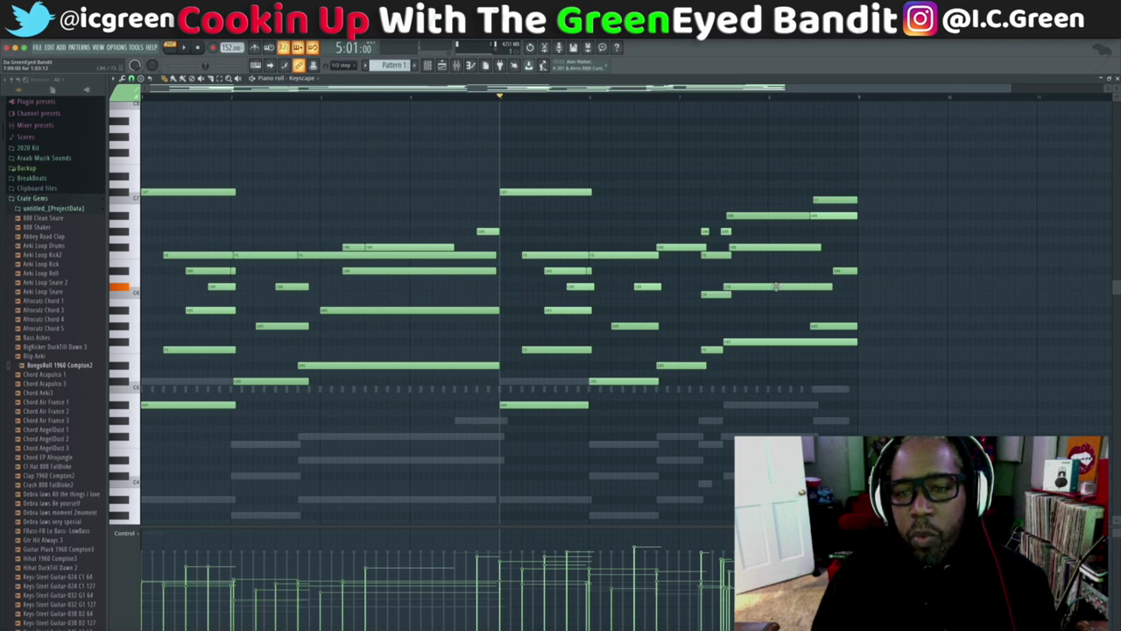
drag(779, 248, 774, 250)
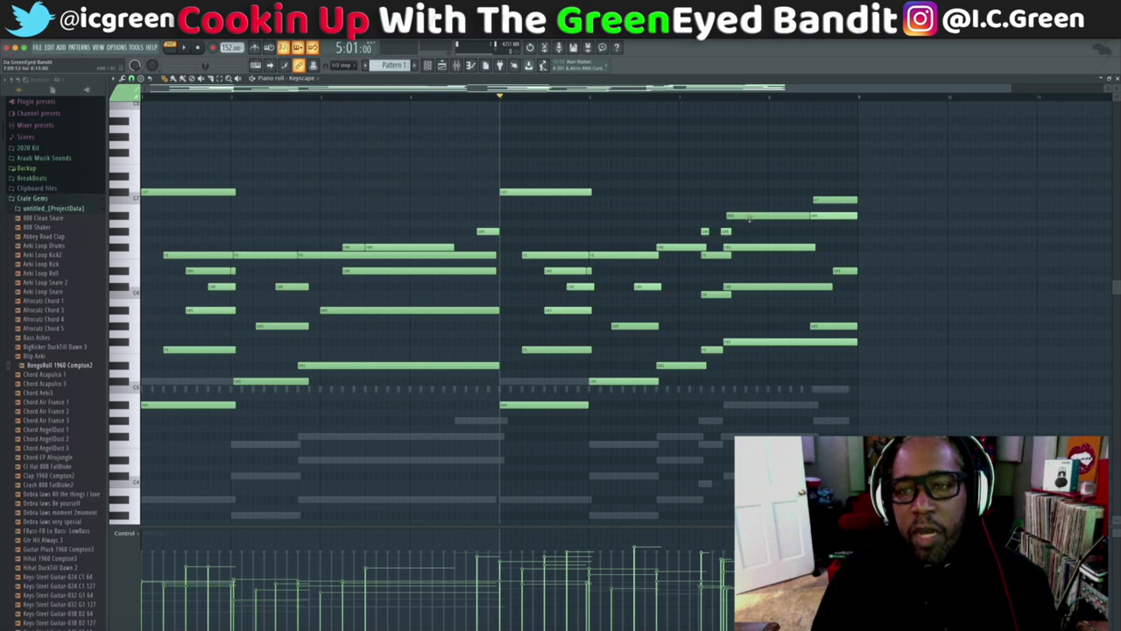
Step: Tighten bar 8's closing notes: shorten the last A#6, start D#6 and G#5 at 8:09:00, and start C7 slightly after them
key(space)
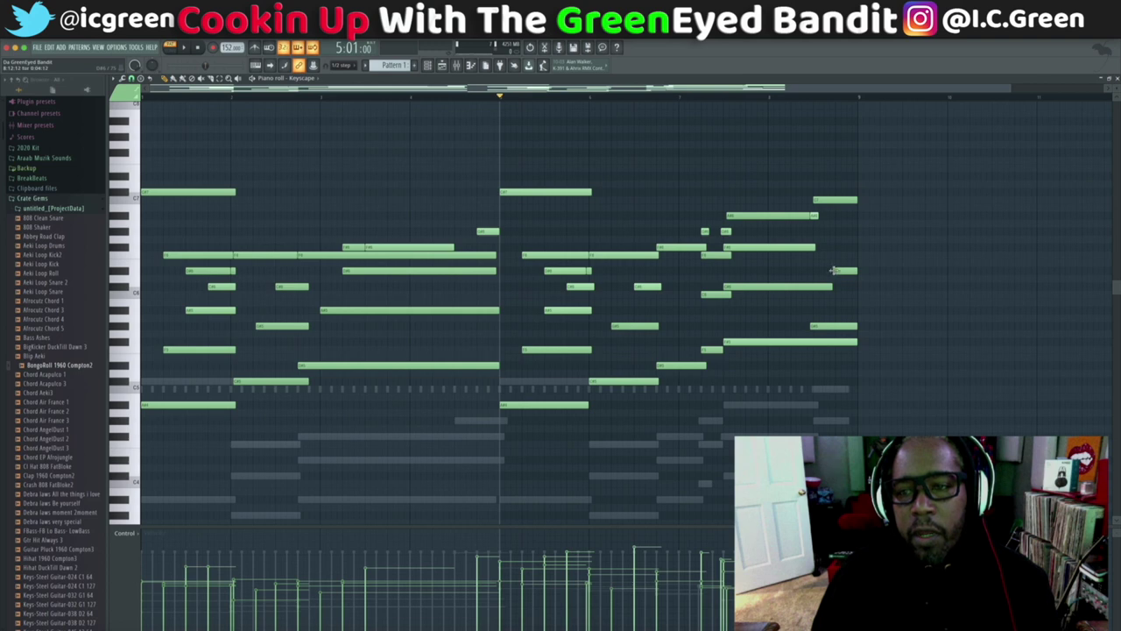
drag(835, 270, 829, 271)
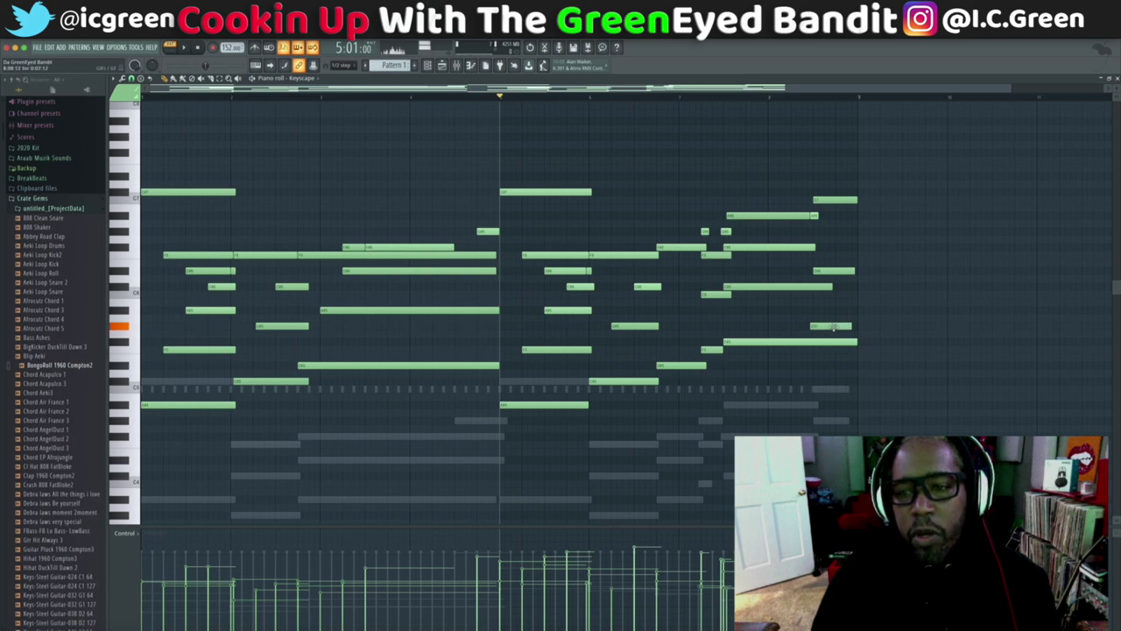
key(space)
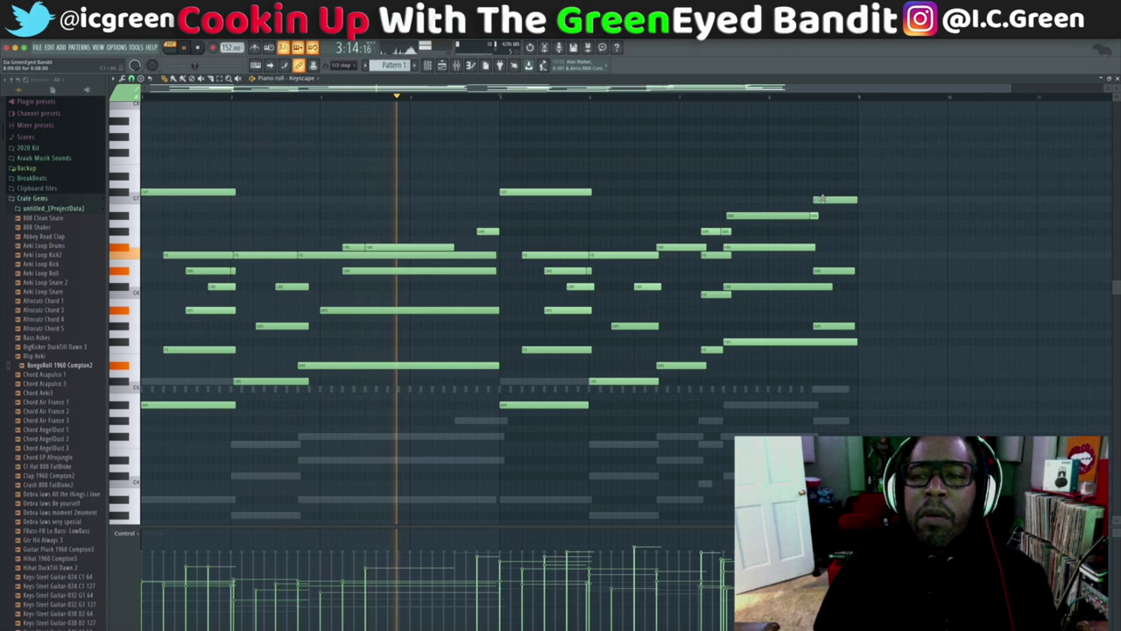
drag(820, 200, 825, 199)
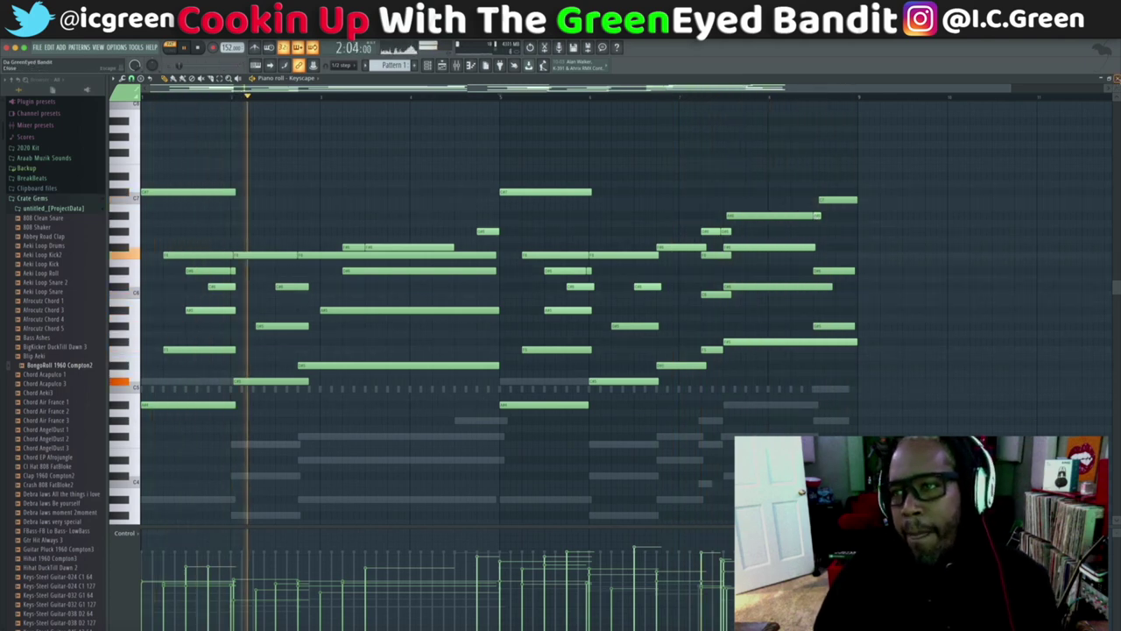
Step: Open the channel rack, return to the Keyscape piano roll, and reset playback to the start of the pattern
key(F7)
click(517, 303)
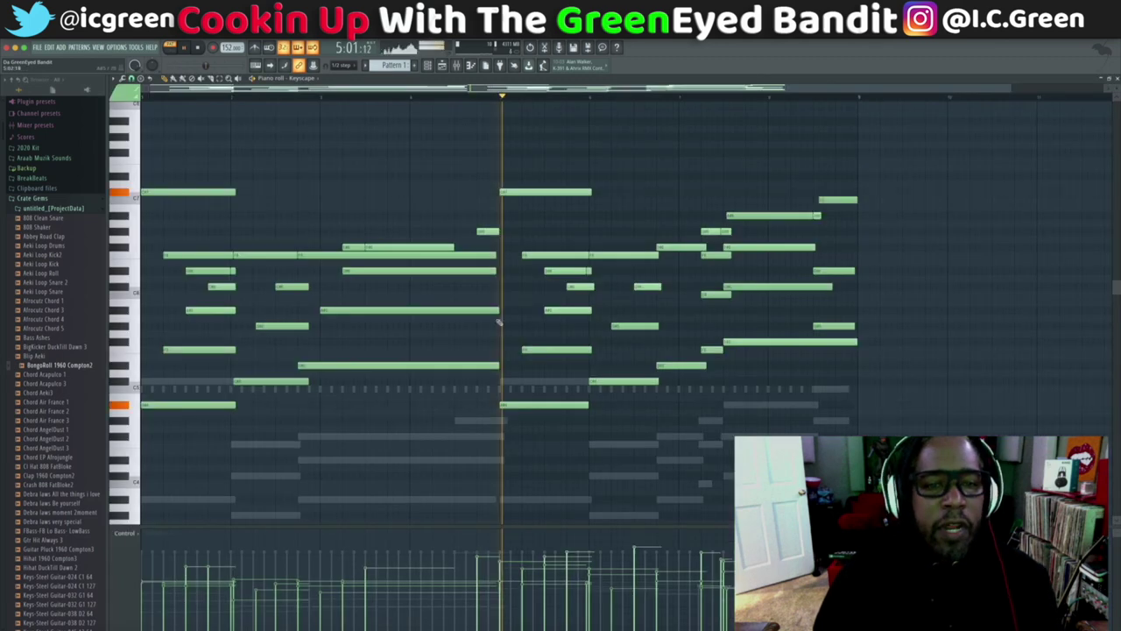
key(space)
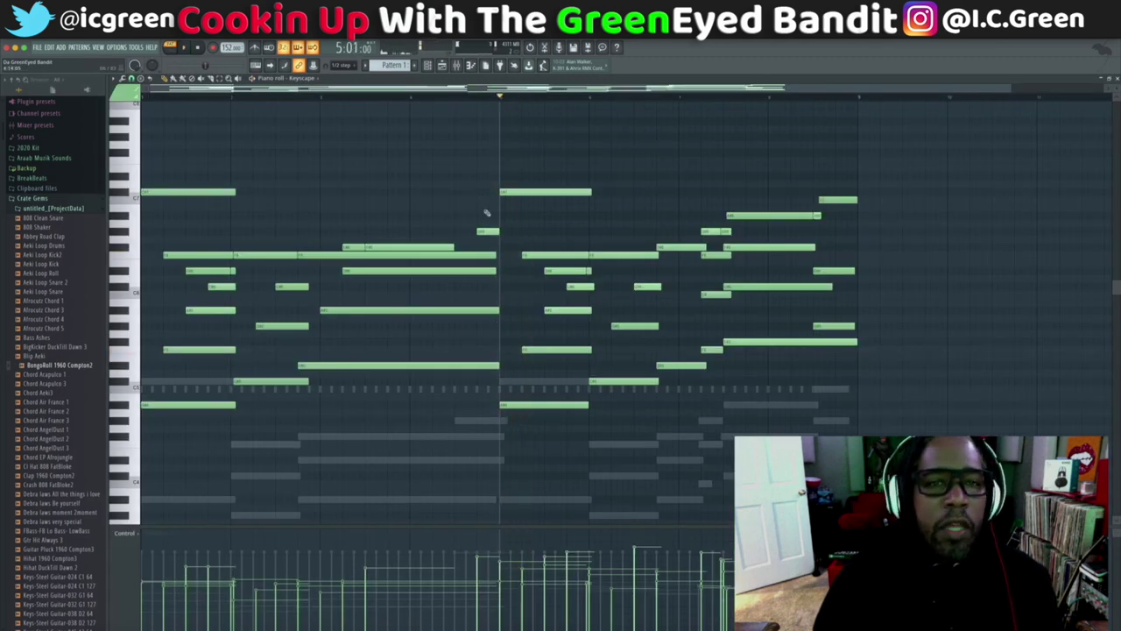
click(198, 48)
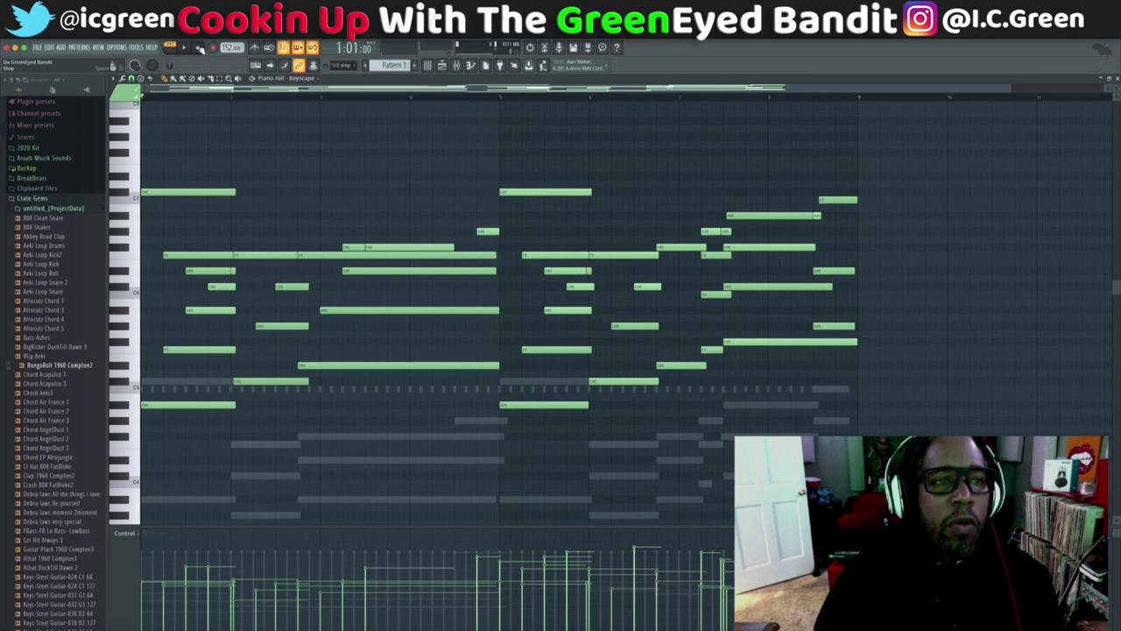
Step: Play the part from bar 1, shift bar 2's G#5 note slightly earlier, and play it back again
key(space)
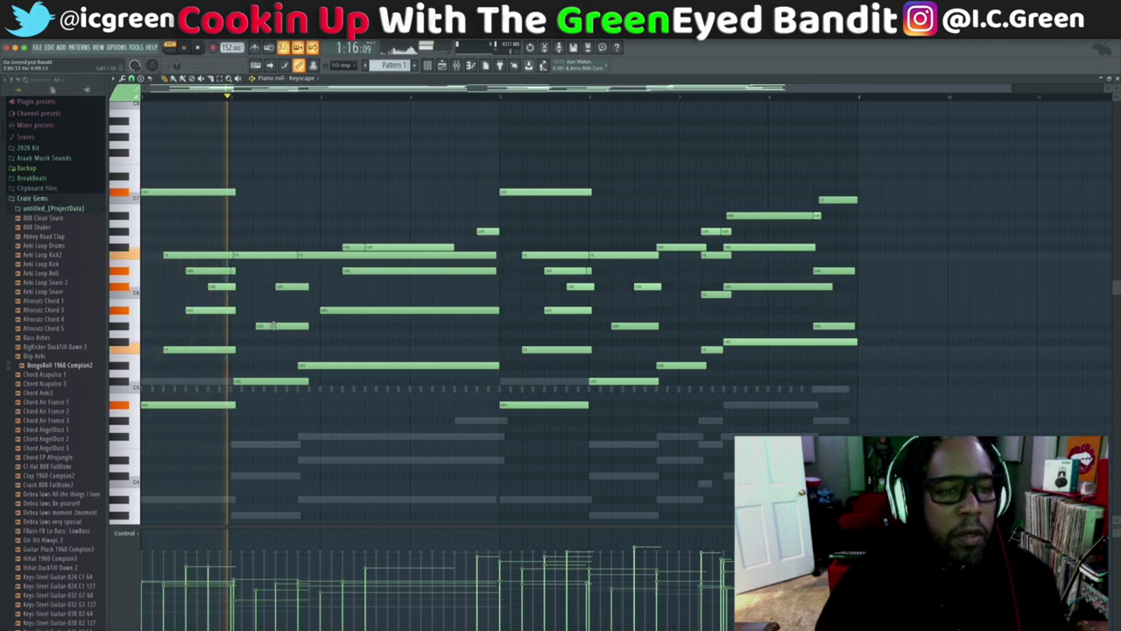
key(space)
drag(271, 326, 269, 325)
key(space)
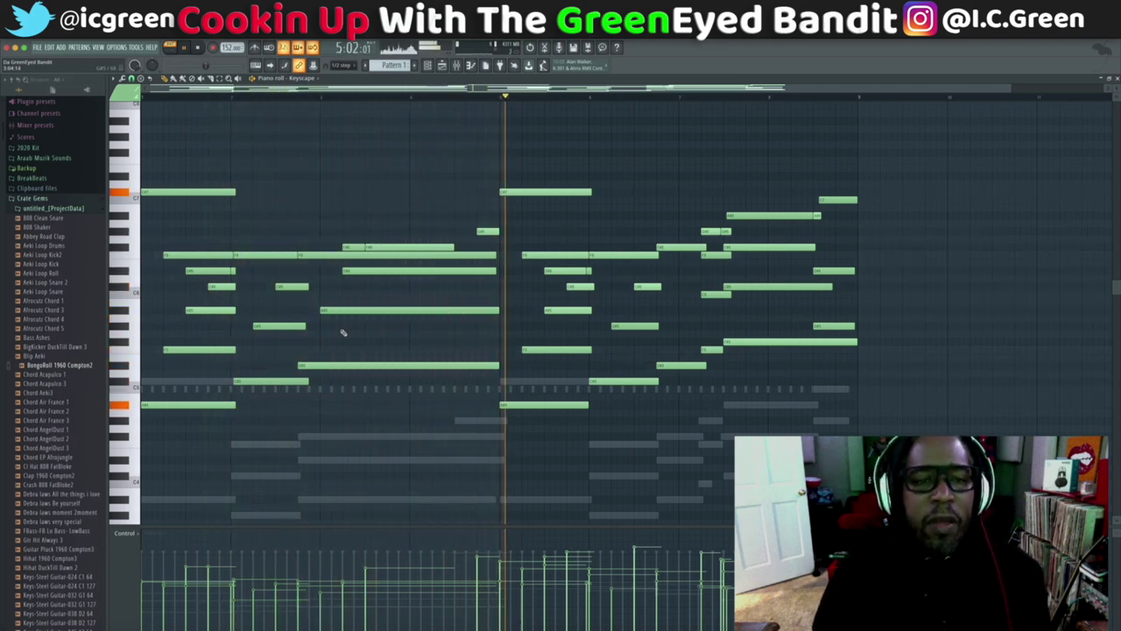
key(space)
key(space)
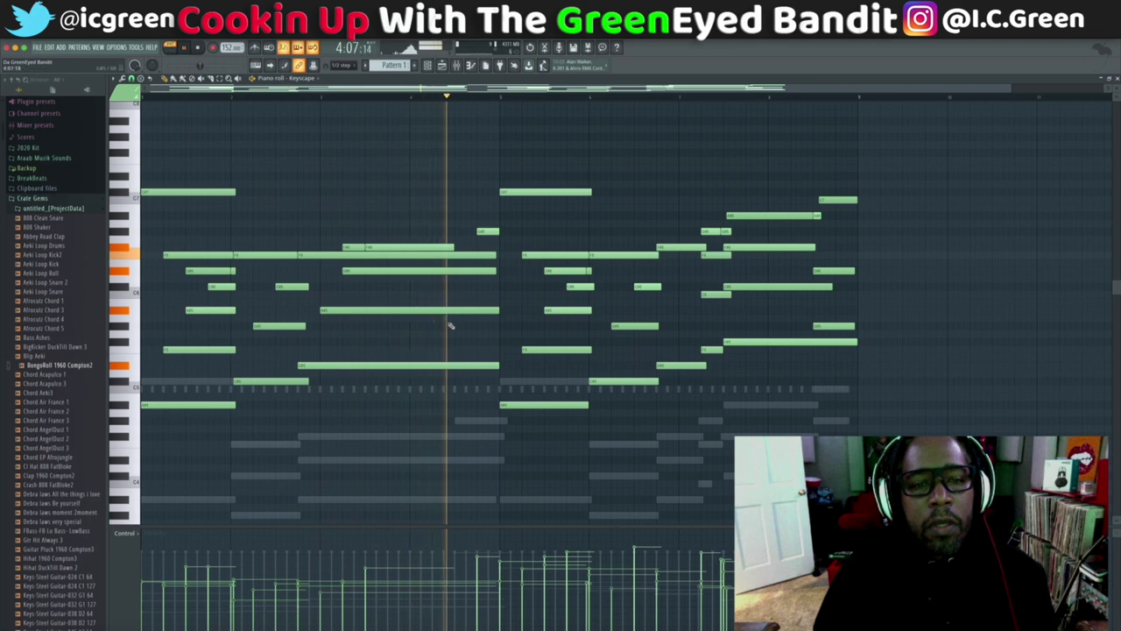
Step: Add an F5 note at 4:09:00, trim its end to the bar 5 line, and play the pattern
key(space)
click(457, 357)
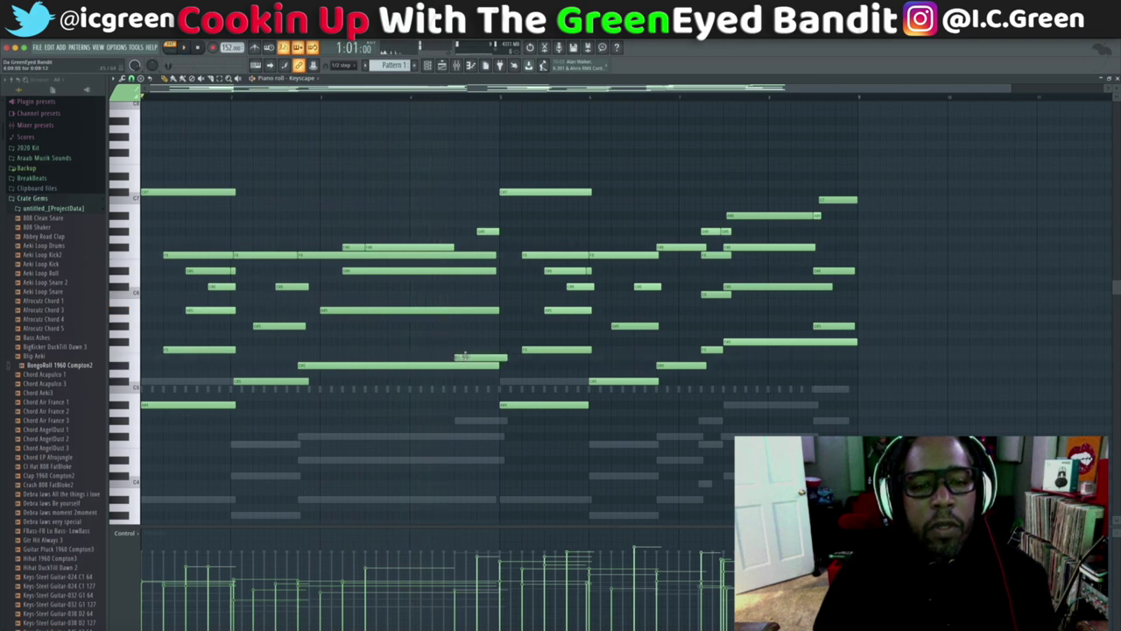
drag(467, 350, 467, 347)
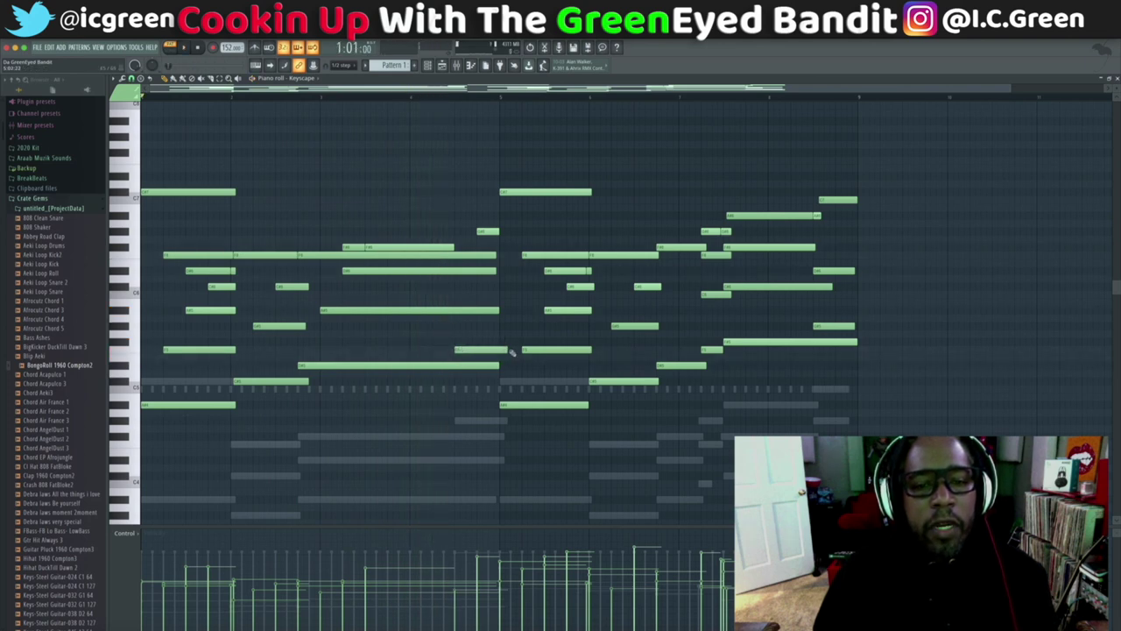
key(space)
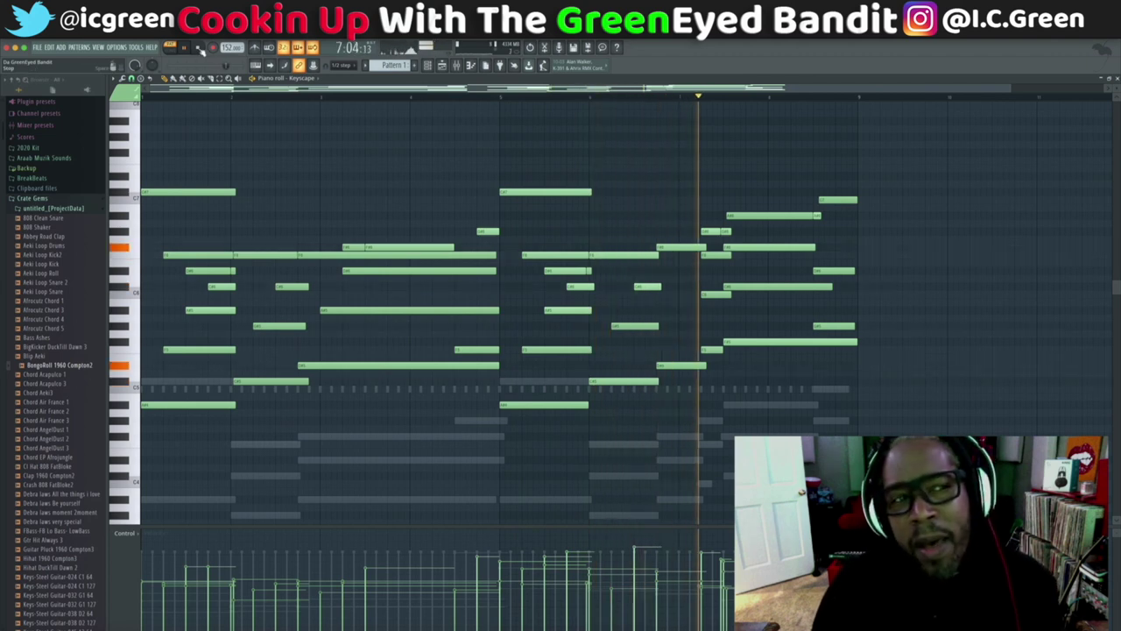
Step: Raise the project tempo to 158 BPM and play the pattern with the channel rack open
click(200, 49)
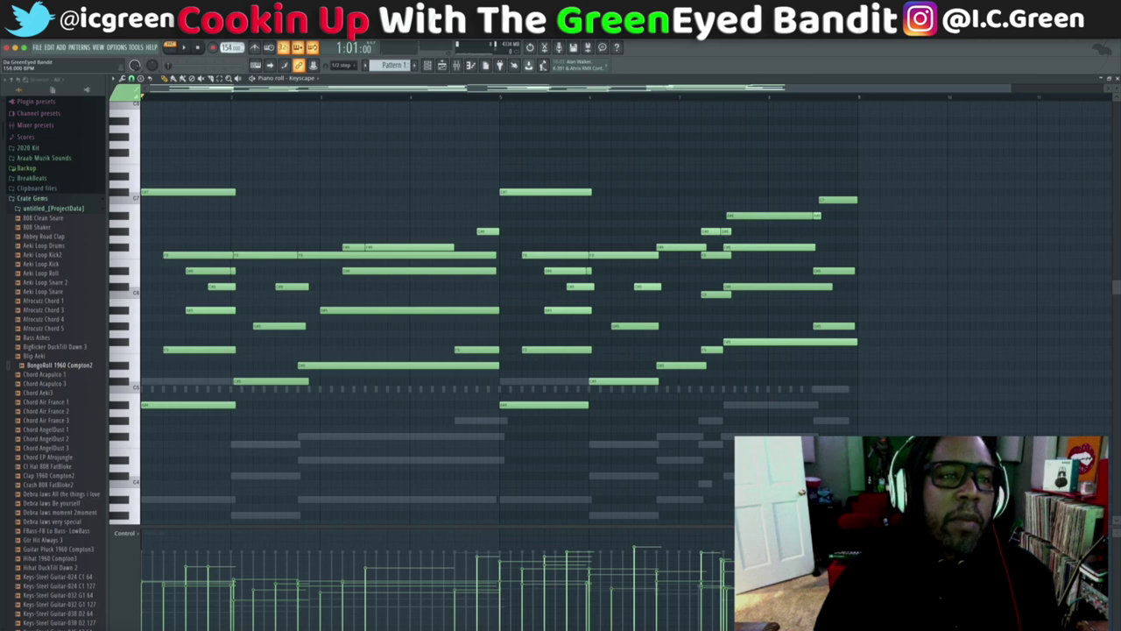
key(space)
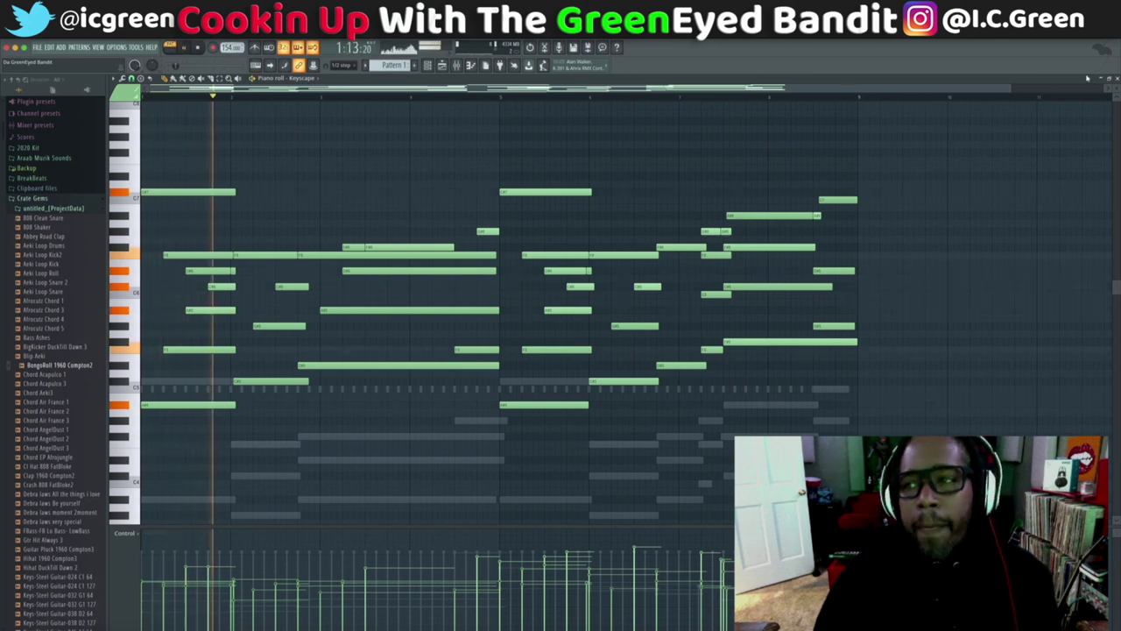
key(F7)
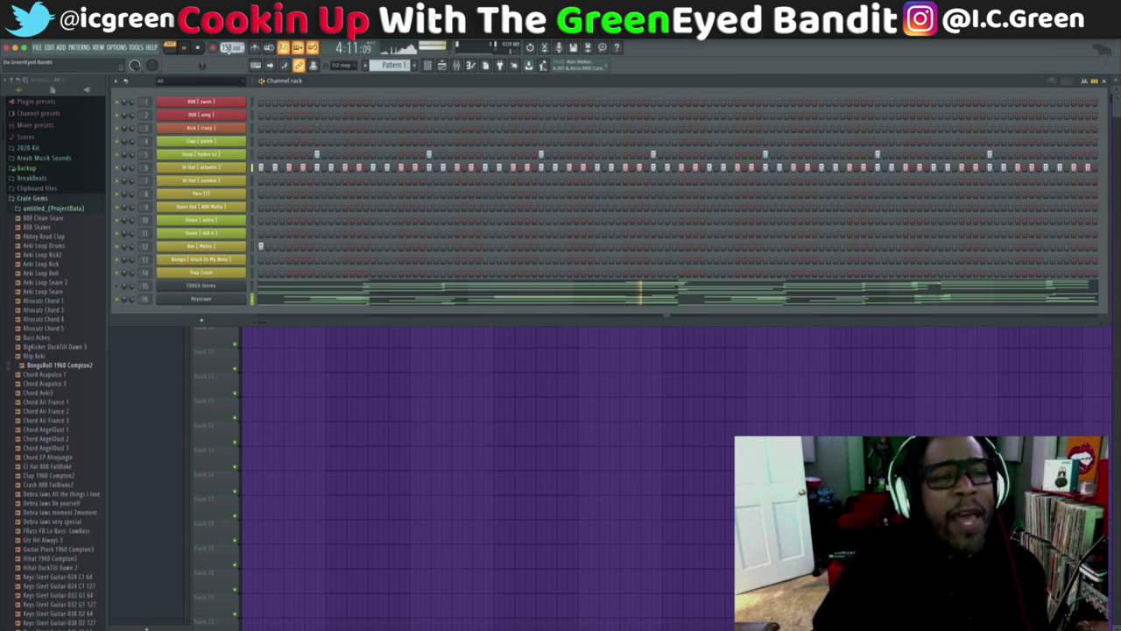
key(space)
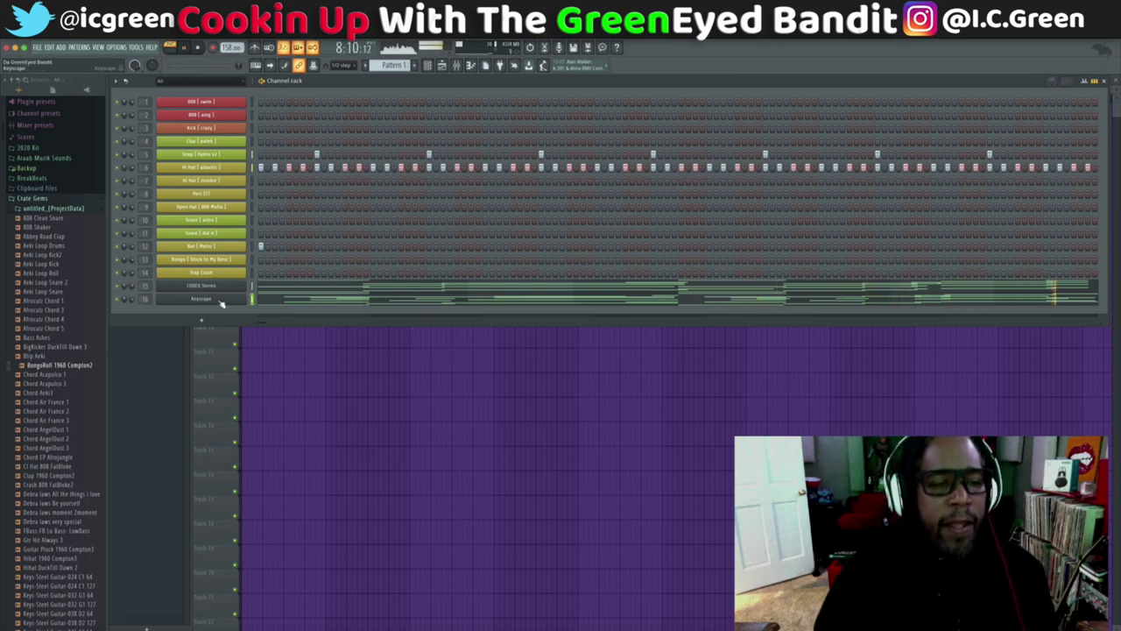
Step: Open the mixer beneath the channel rack and cut the low and high frequencies on insert 16's equalizer
click(428, 65)
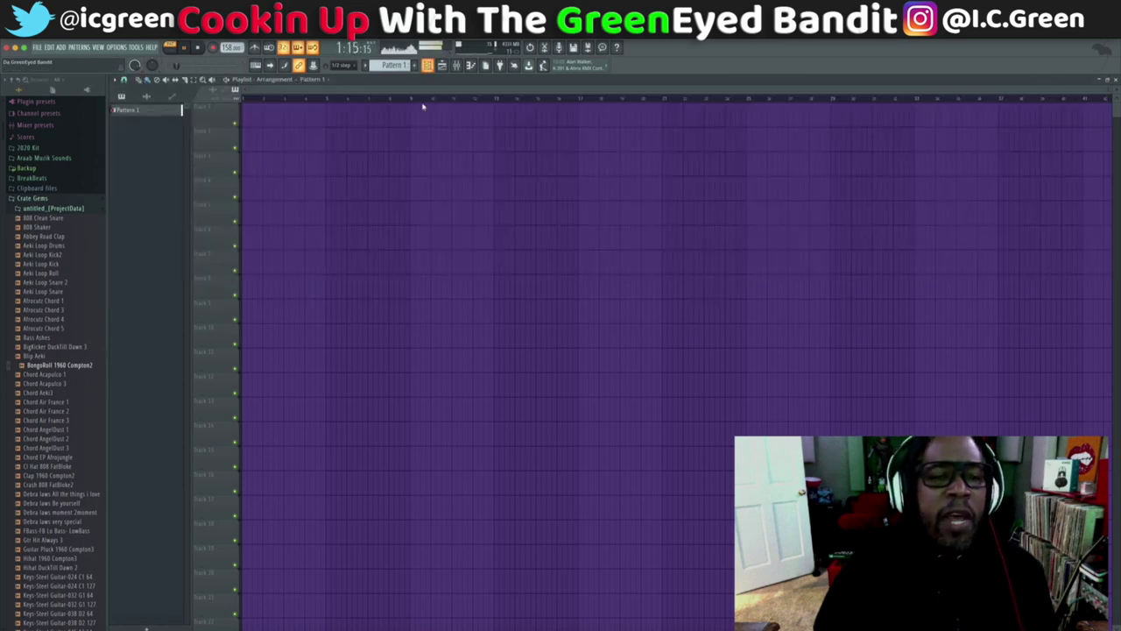
click(440, 66)
key(F9)
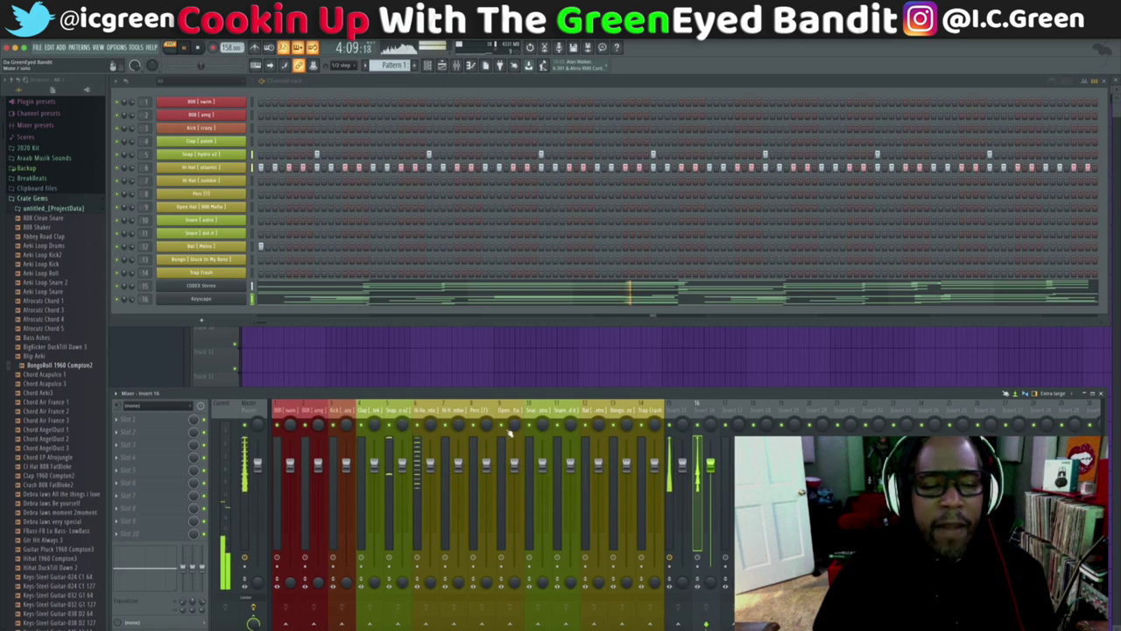
key(space)
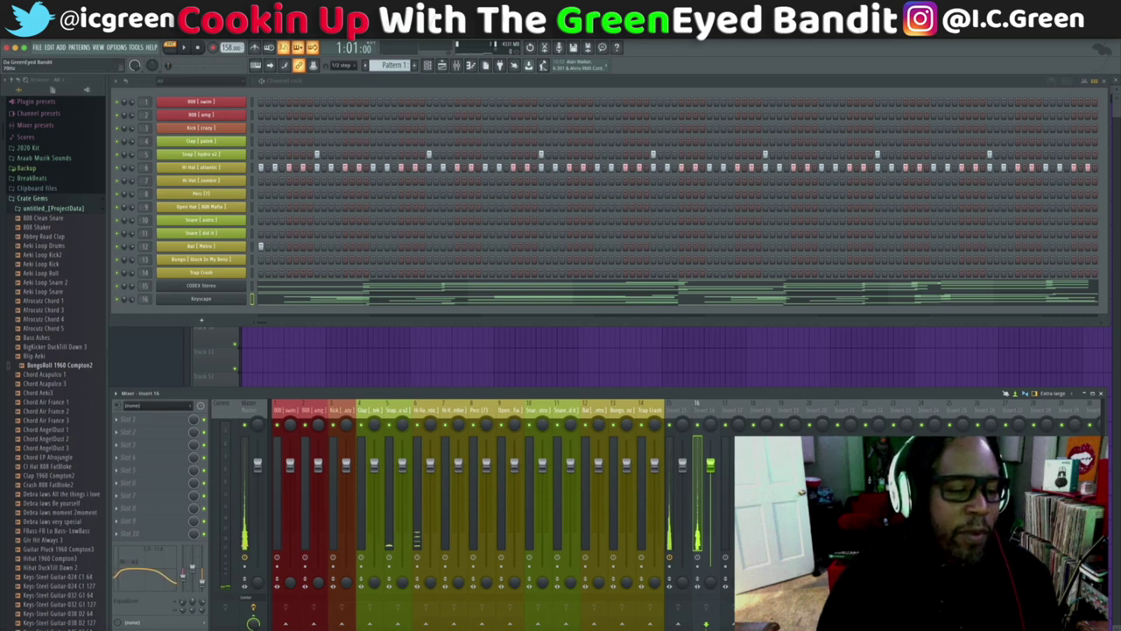
Step: Add Clap hits on the same steps as the Snap across the pattern and play it
key(space)
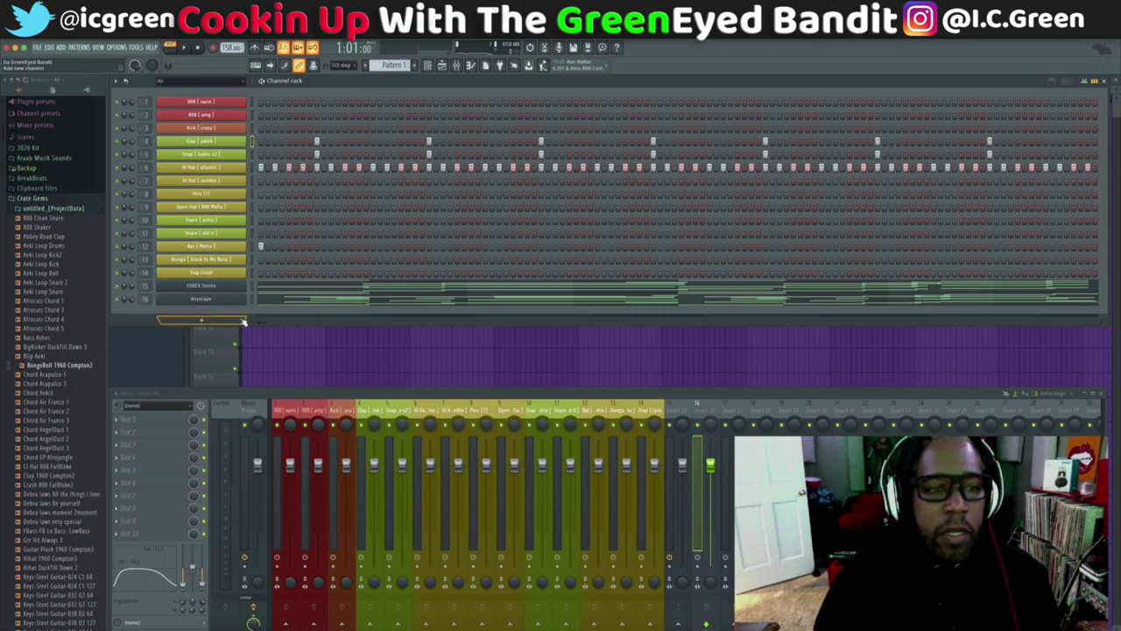
drag(260, 324, 289, 324)
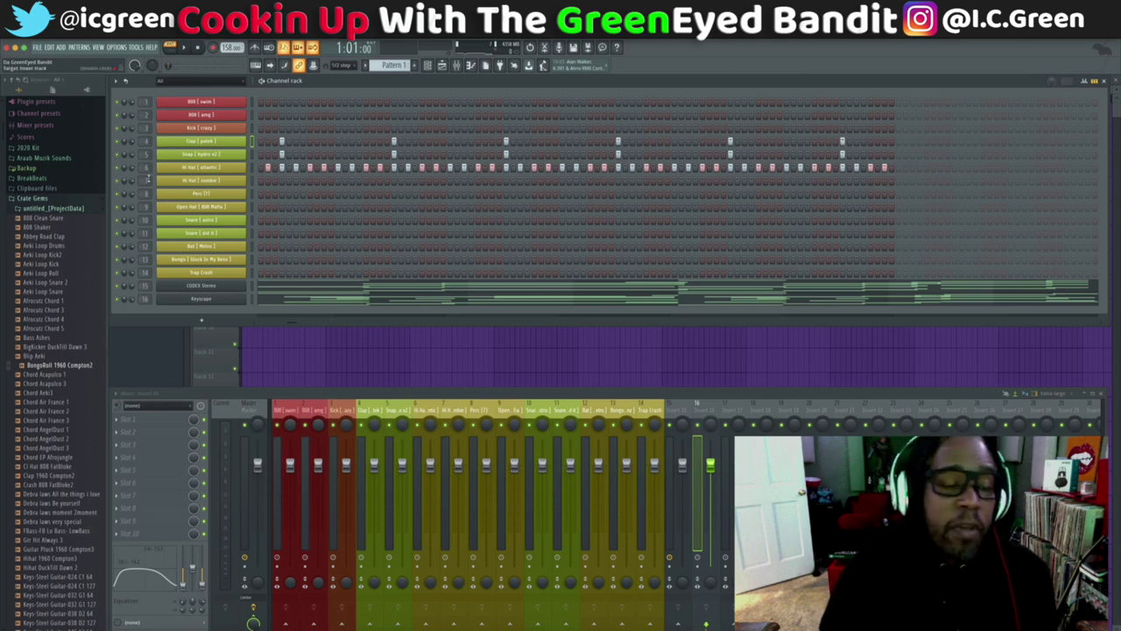
key(space)
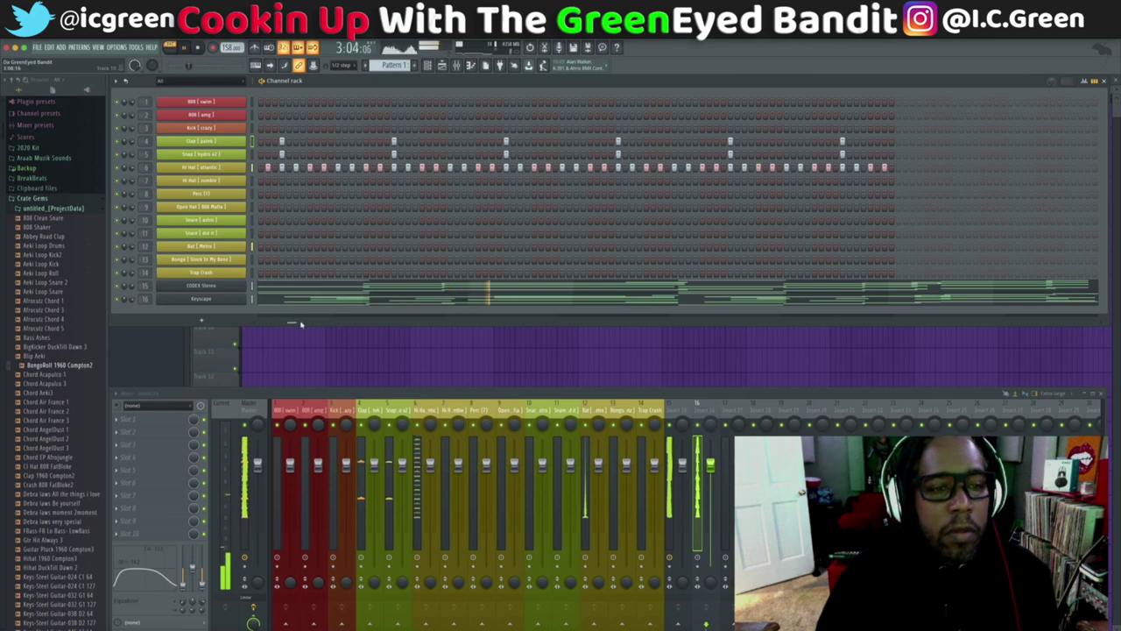
Step: Record a part for the Bongo [ Glock In My Benz ] channel over the first four bars and open its piano roll
drag(290, 324, 242, 327)
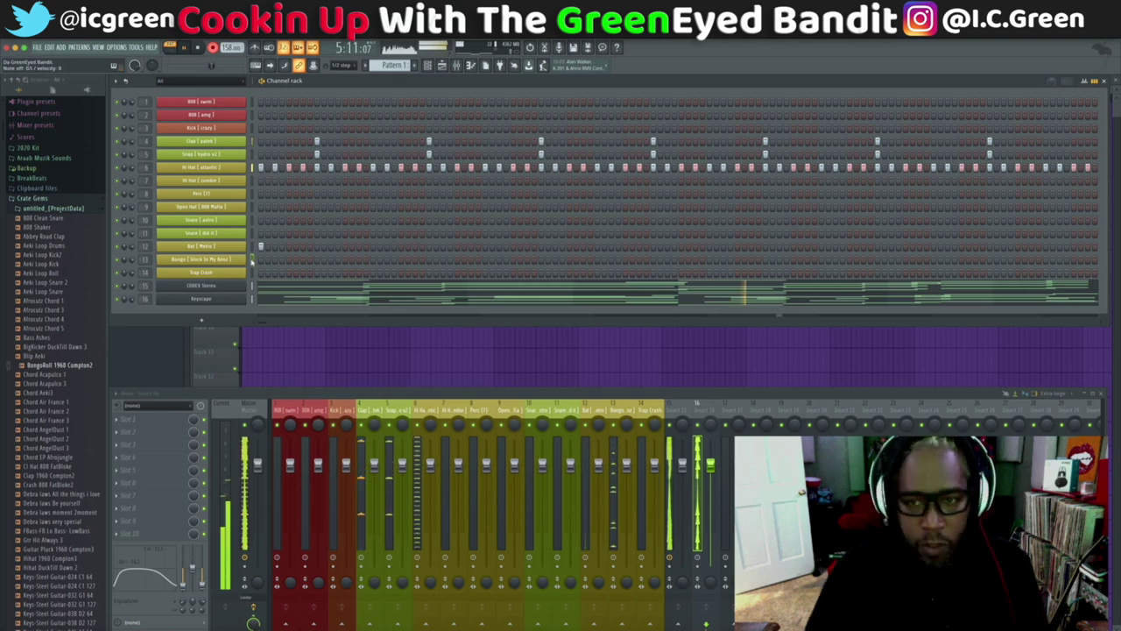
key(space)
click(362, 265)
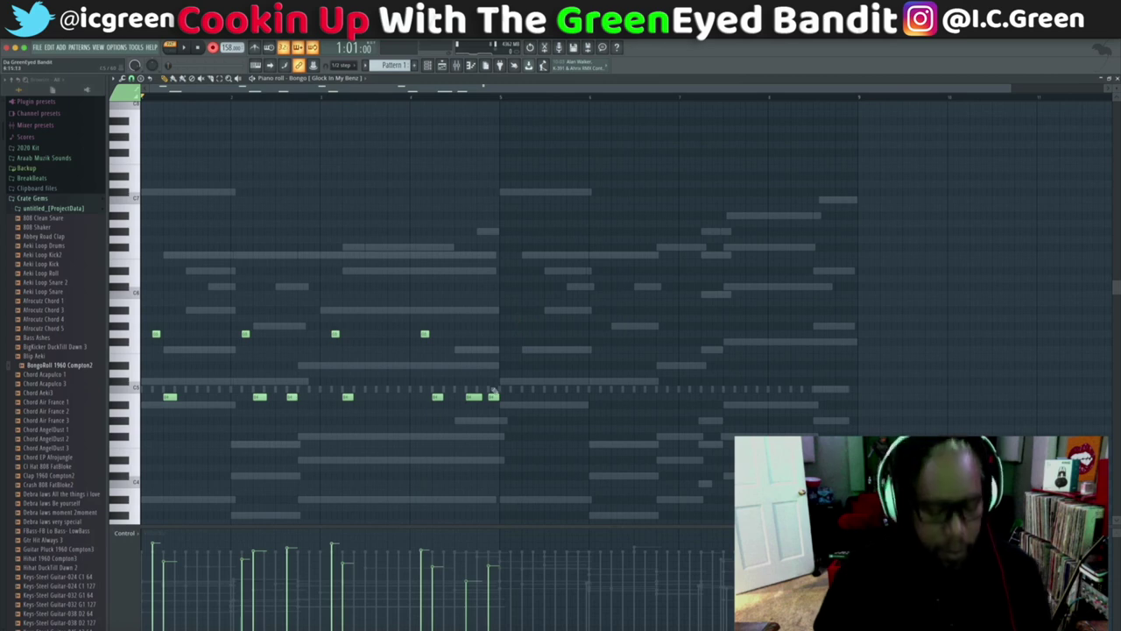
Step: Duplicate the bongo notes, align the copies with bars 5 to 8 and play the pattern
key(ctrl+b)
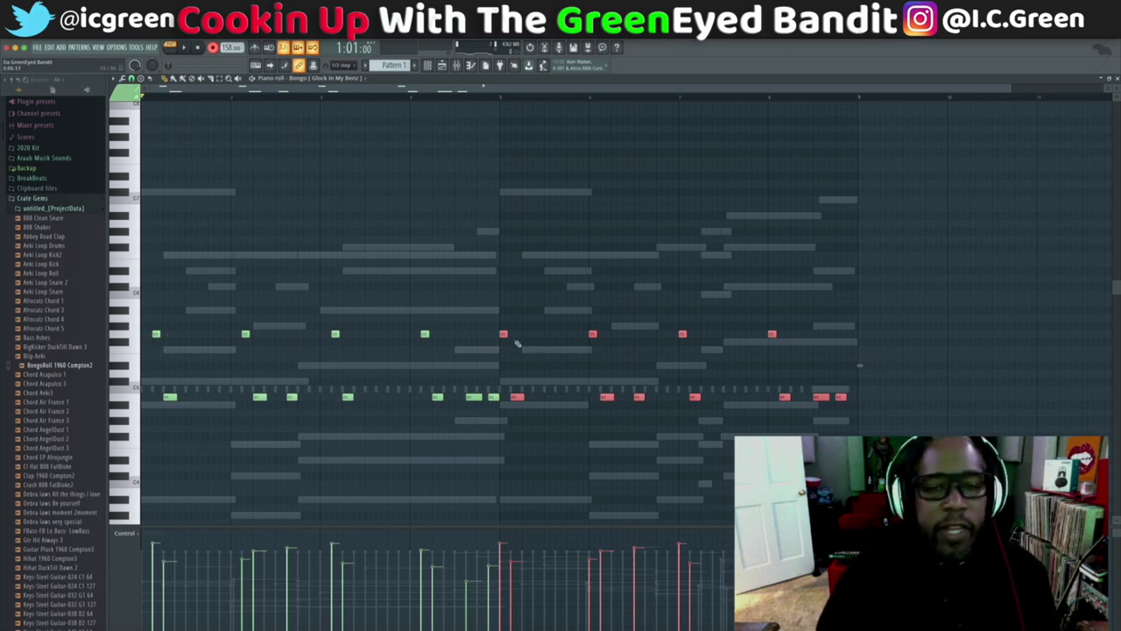
drag(505, 333, 514, 333)
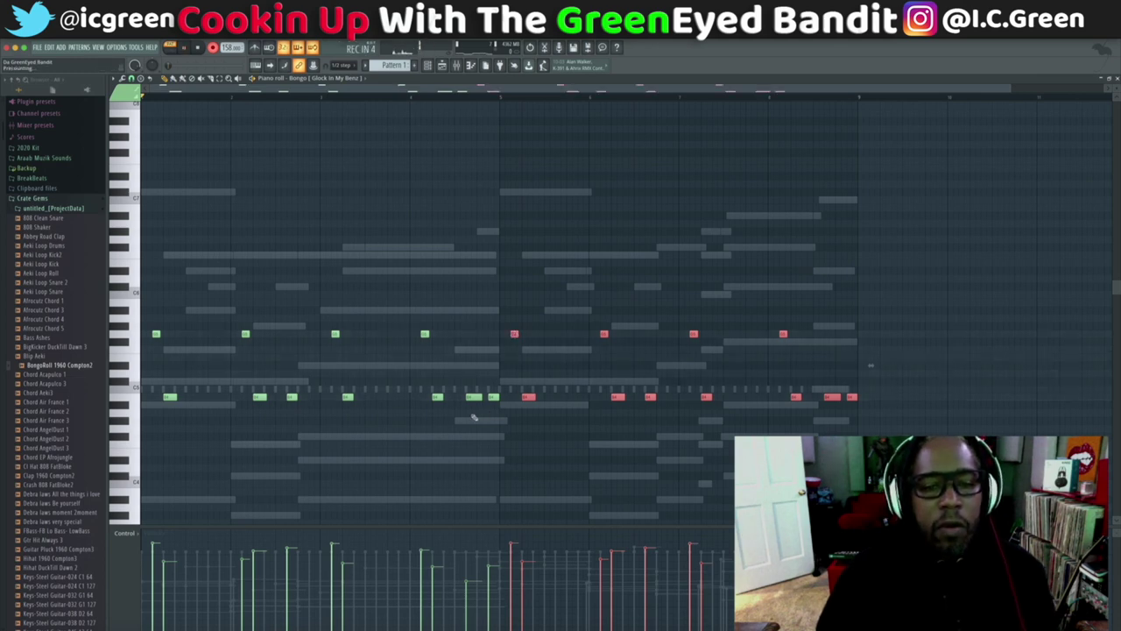
key(space)
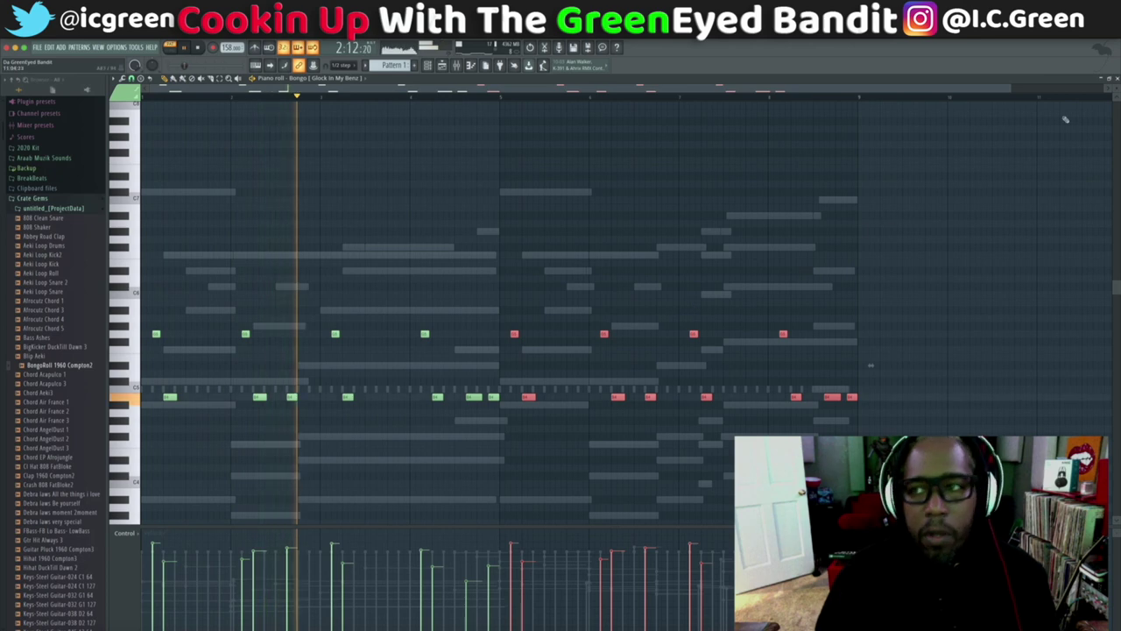
Step: Record a part for the Kick [ crazy ] channel across the eight bars and open its piano roll
key(F7)
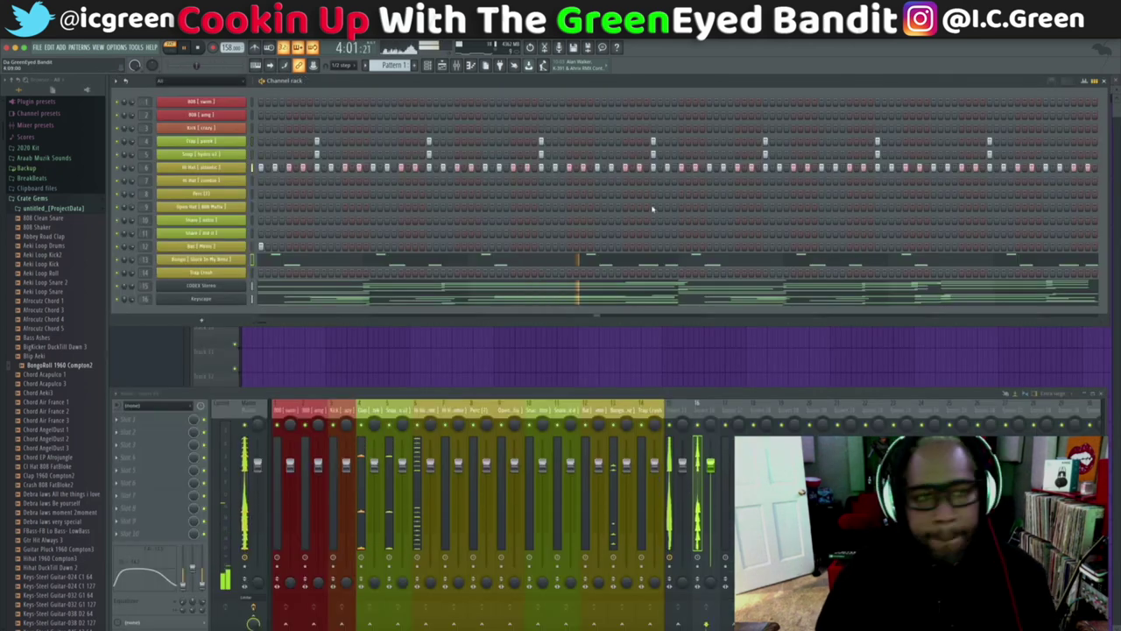
click(244, 128)
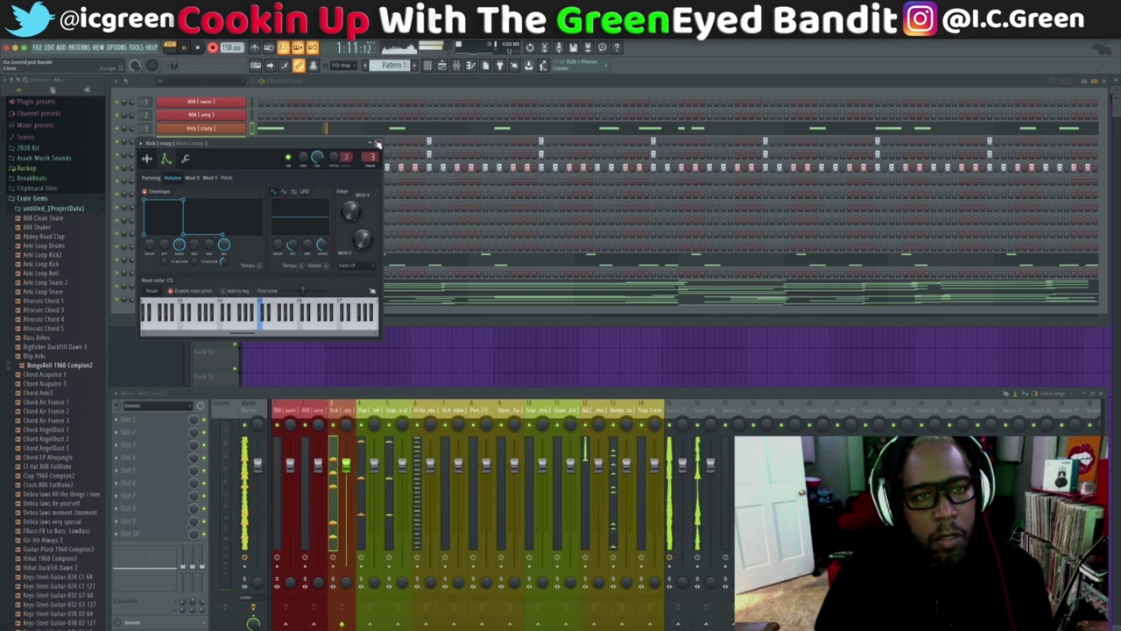
click(378, 143)
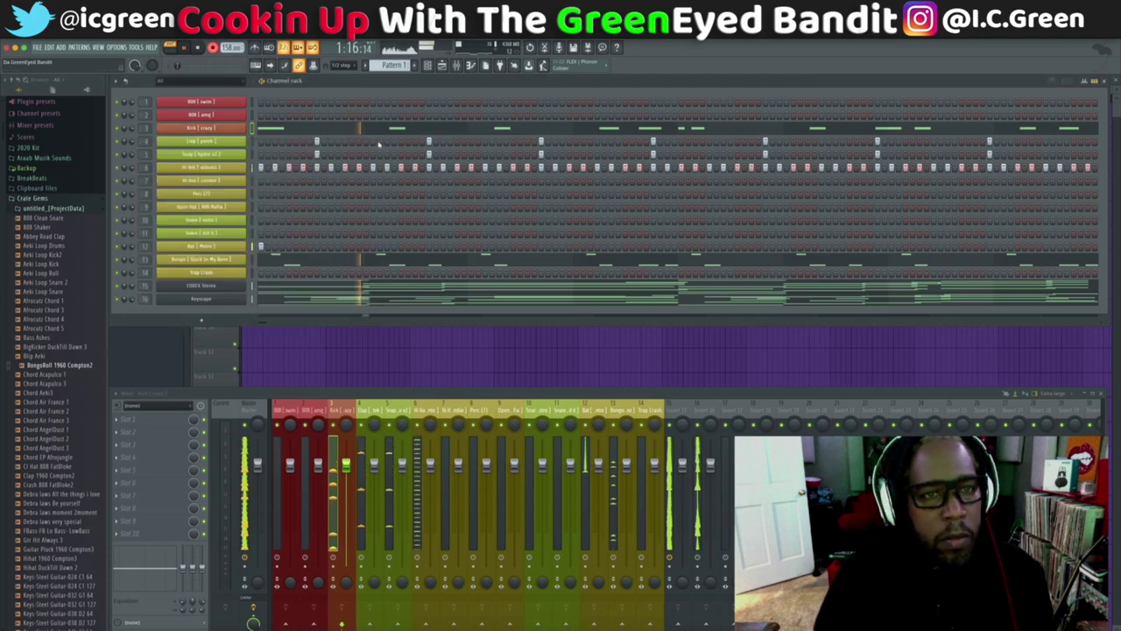
click(327, 128)
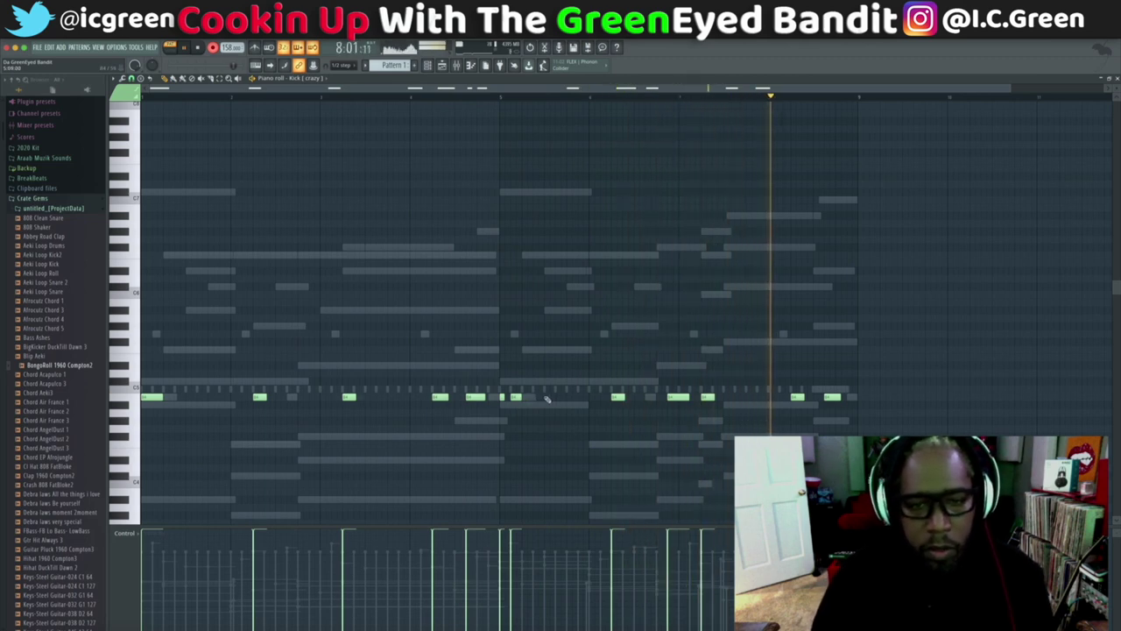
Step: Draw an extra kick note on step 9 of bar 5 and shorten all kick notes to brief hits
drag(545, 399, 592, 400)
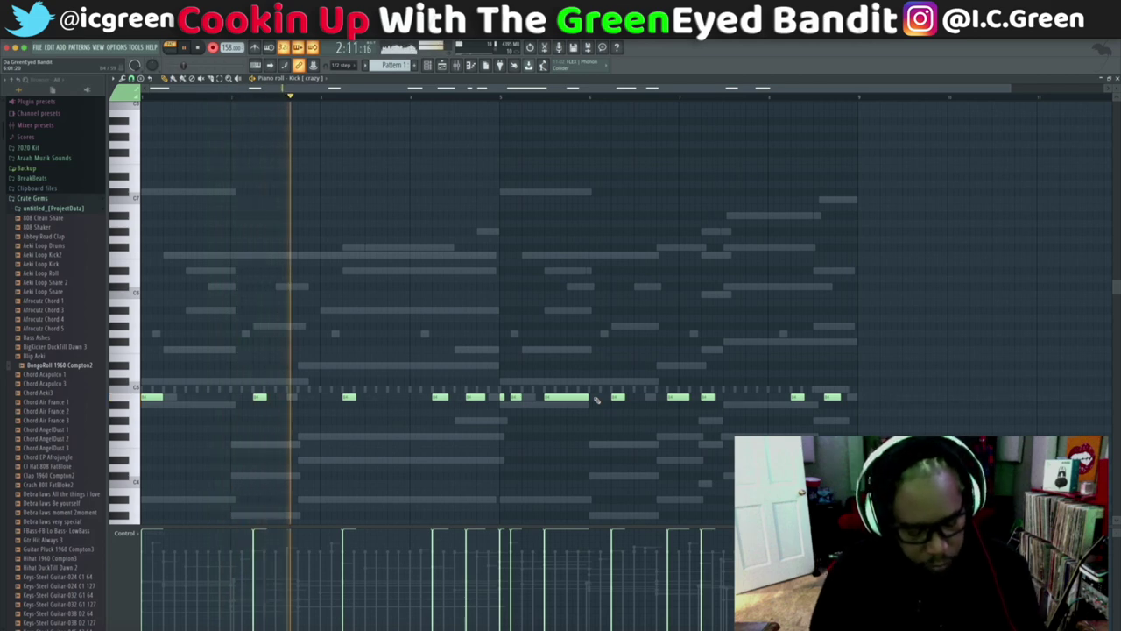
key(ctrl+z)
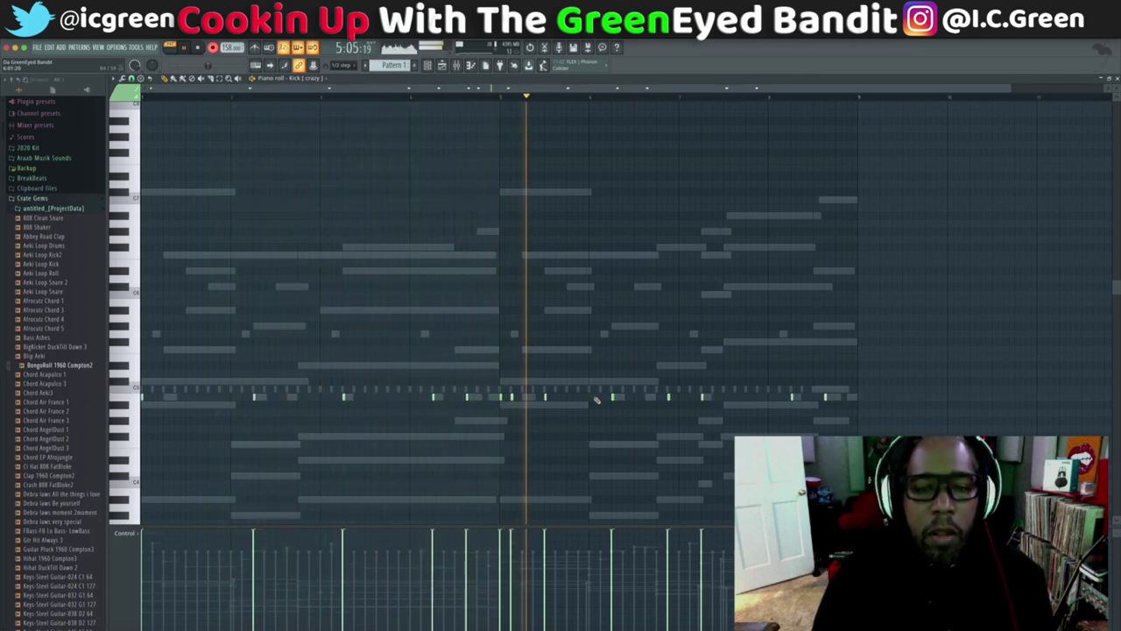
key(space)
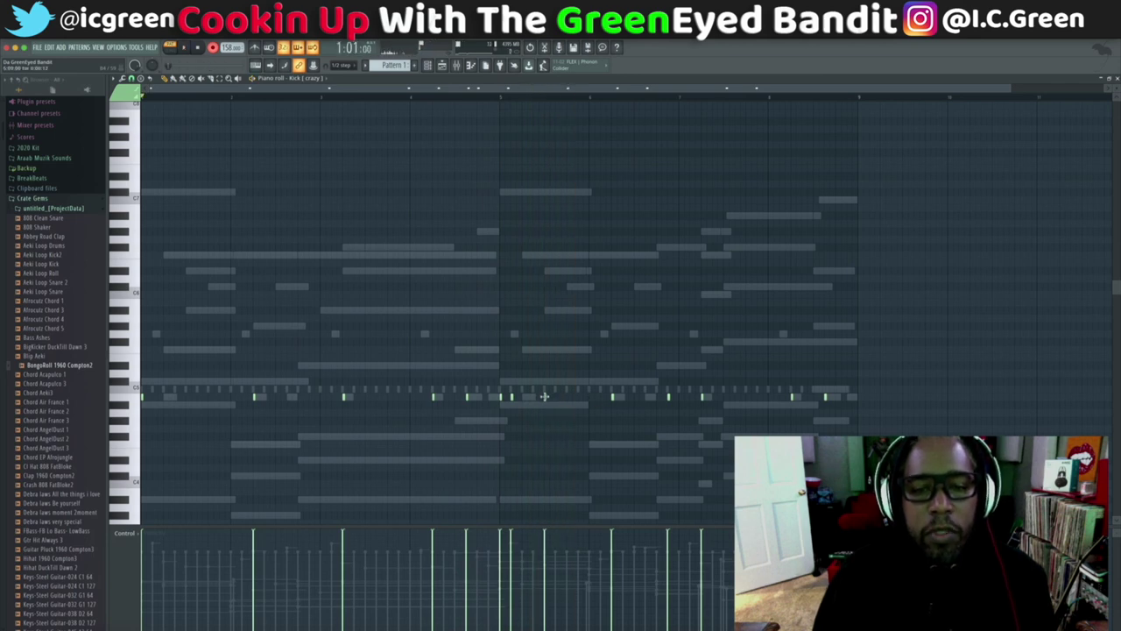
Step: Audition from bar 5 and replace the kick on step 9 with one on step 6 of that bar
click(500, 95)
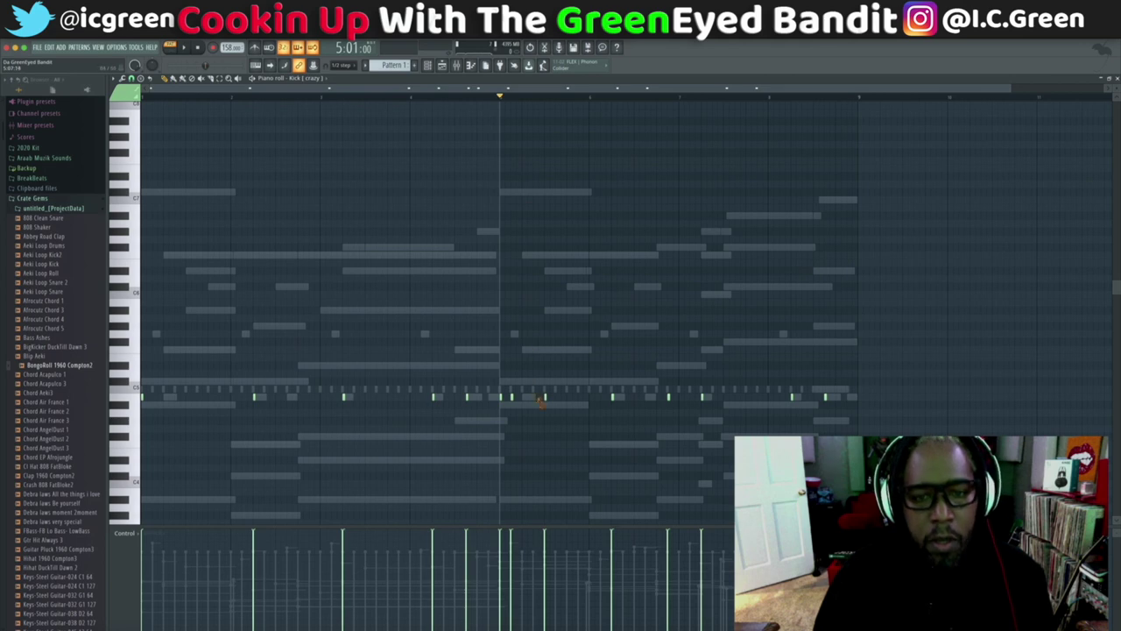
key(space)
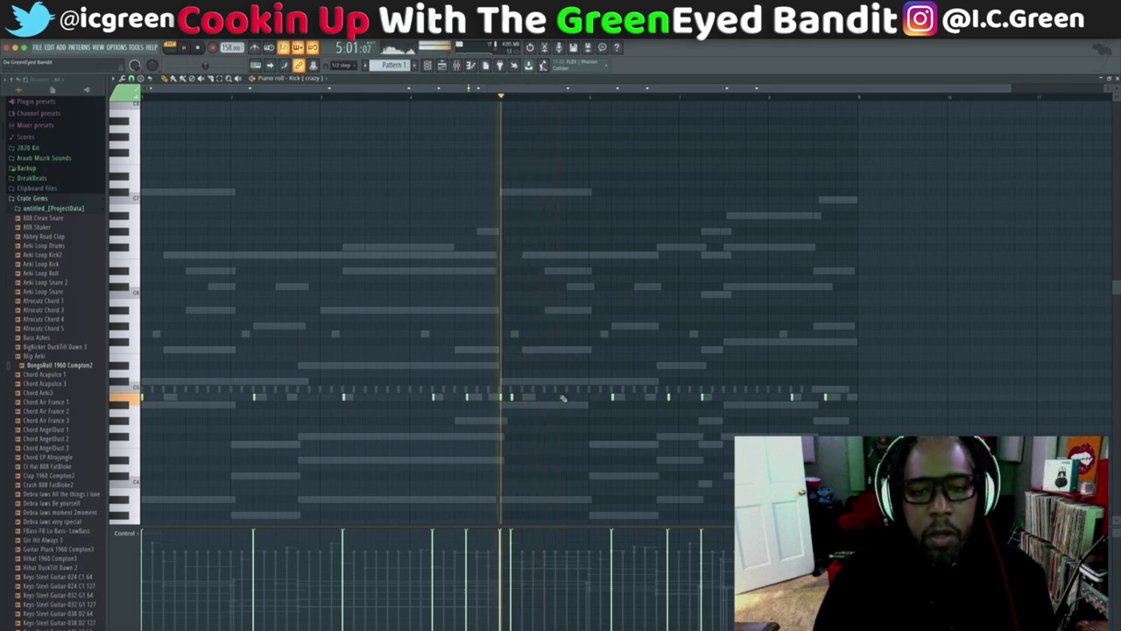
key(space)
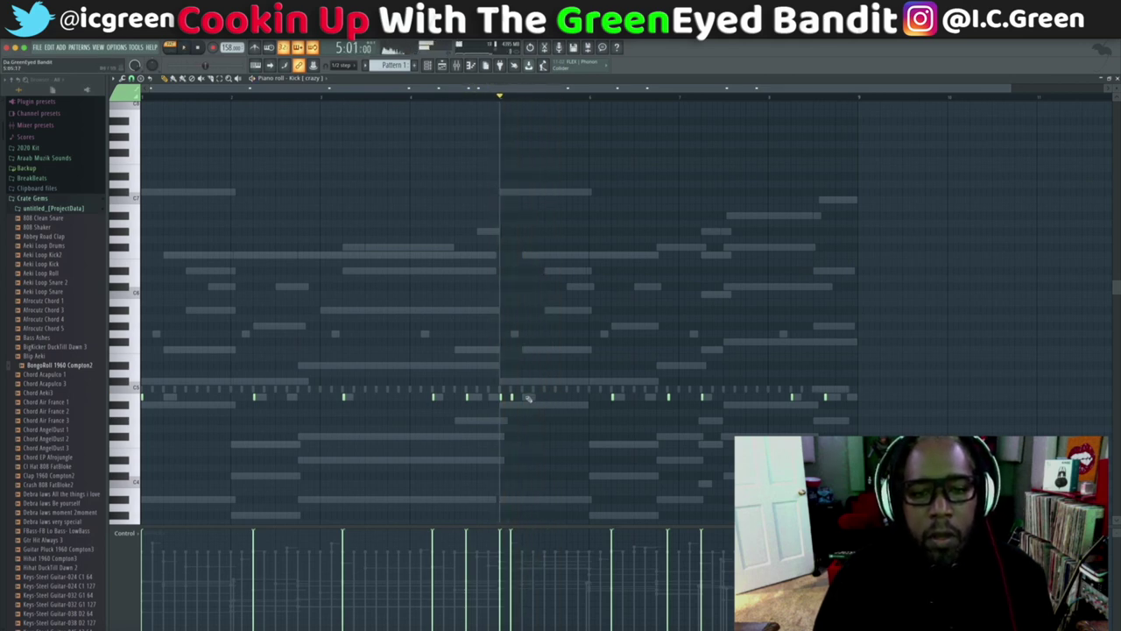
click(529, 399)
key(space)
key(space)
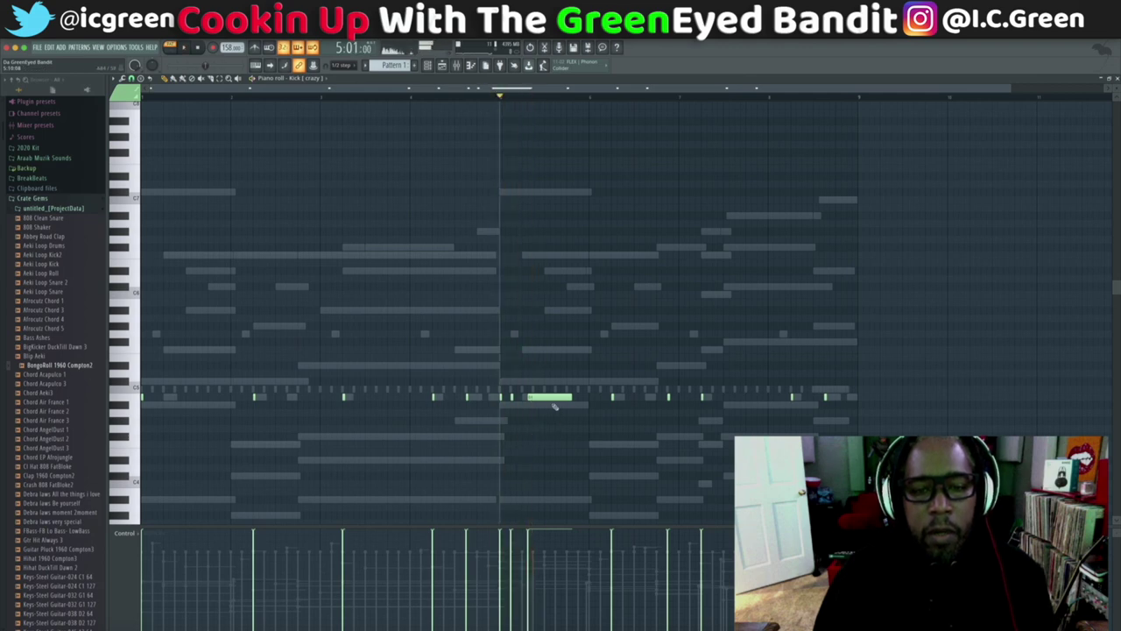
Step: Move the new bar 5 kick to step 7 and shorten it, auditioning from bar 5
drag(552, 397, 555, 397)
key(space)
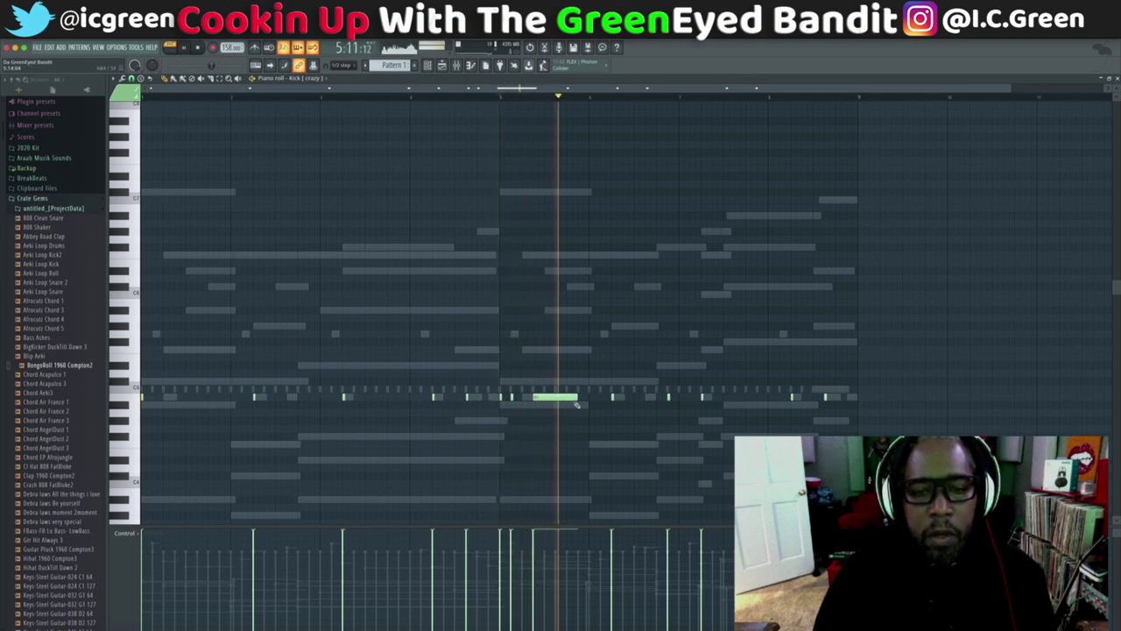
key(space)
key(space)
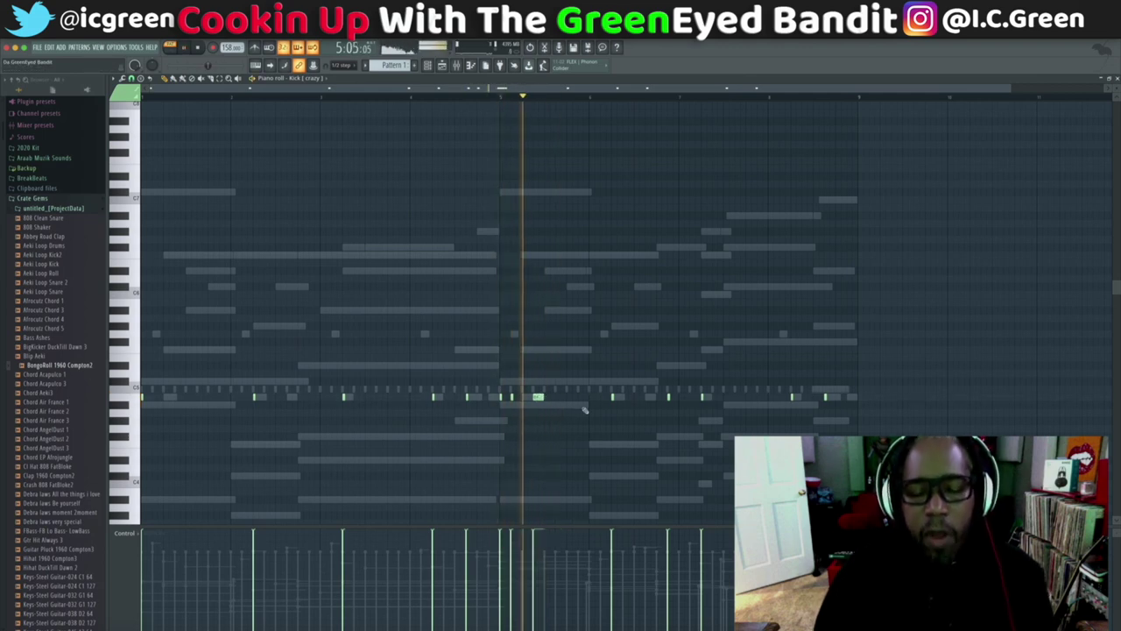
key(space)
key(space)
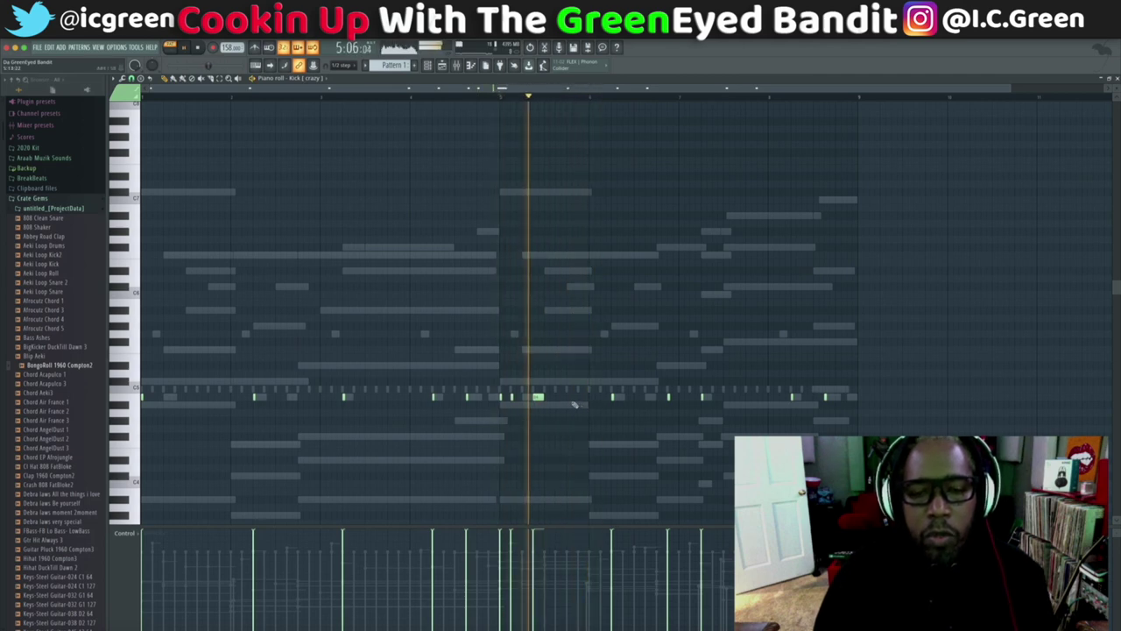
Step: Add a short kick on step 13 of bar 5 and audition from bar 5
click(570, 398)
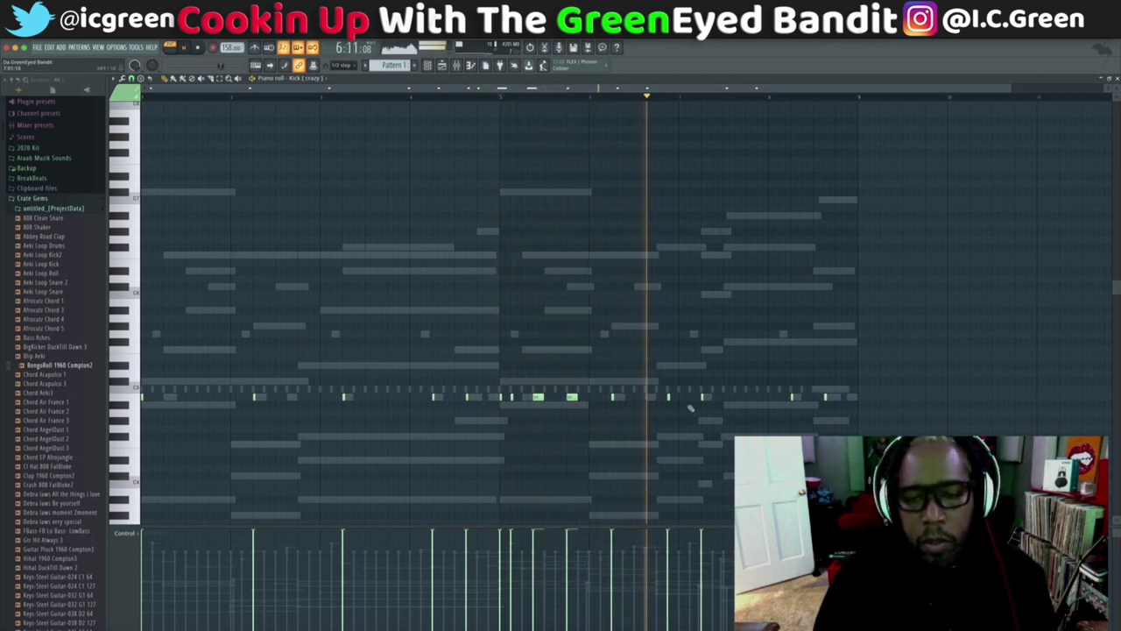
key(space)
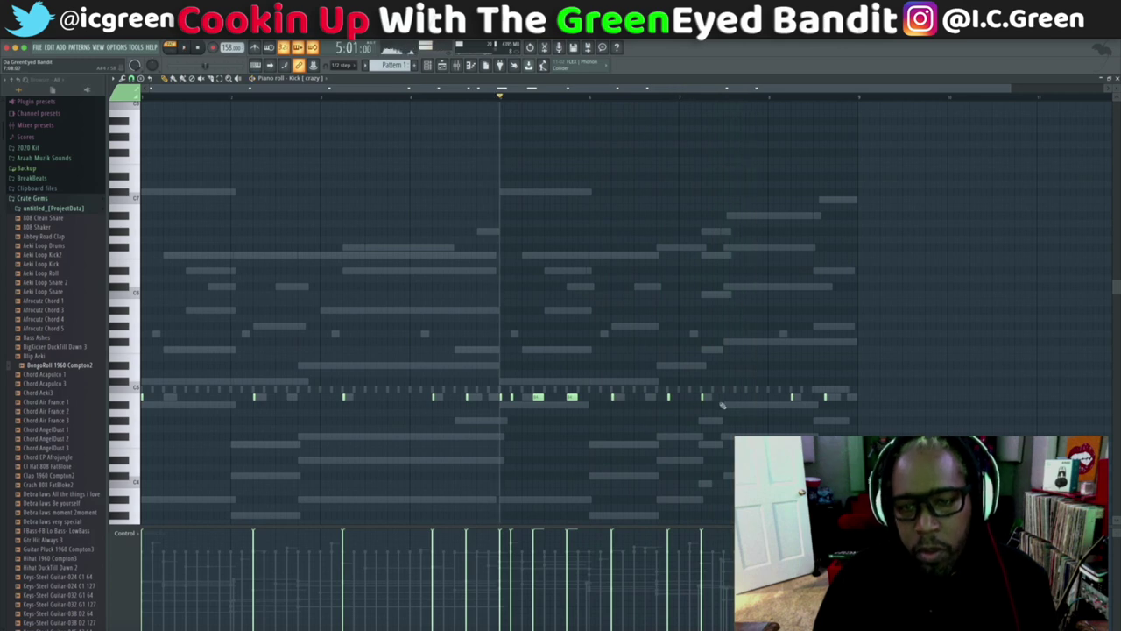
key(space)
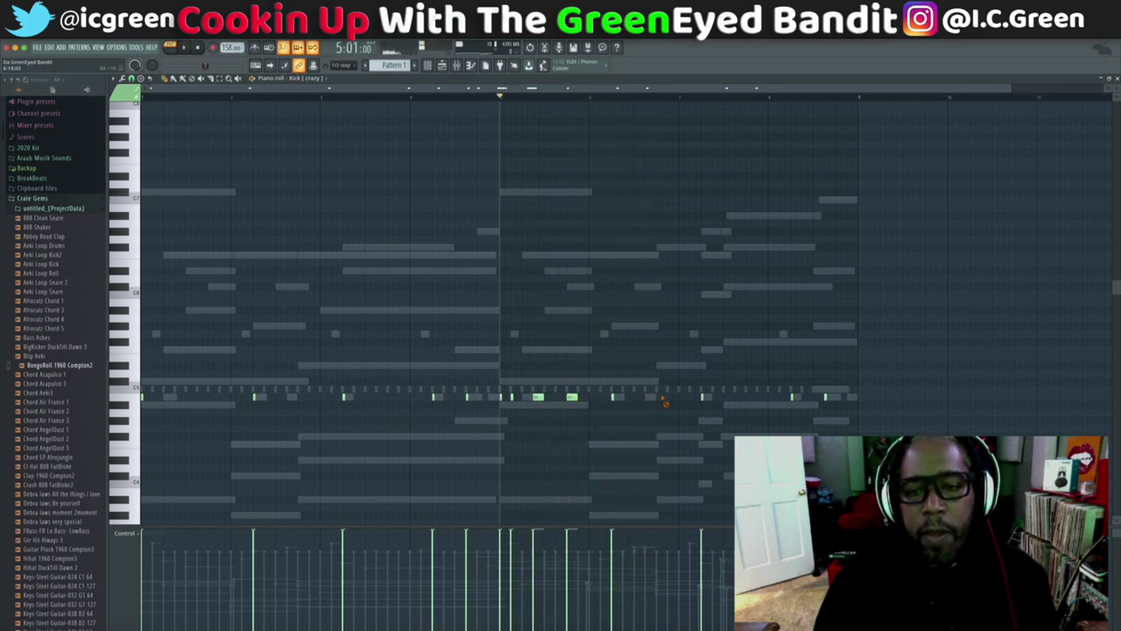
Step: Replace the kick on step 15 of bar 6 with one on step 13, and try a kick on step 9 of bar 7
click(727, 397)
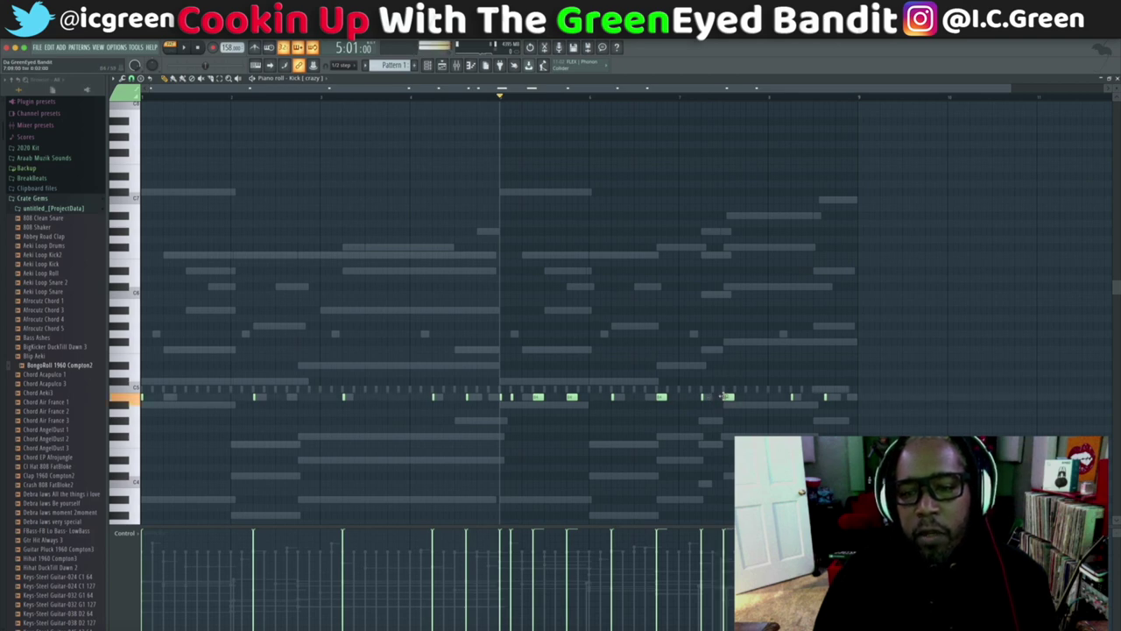
key(space)
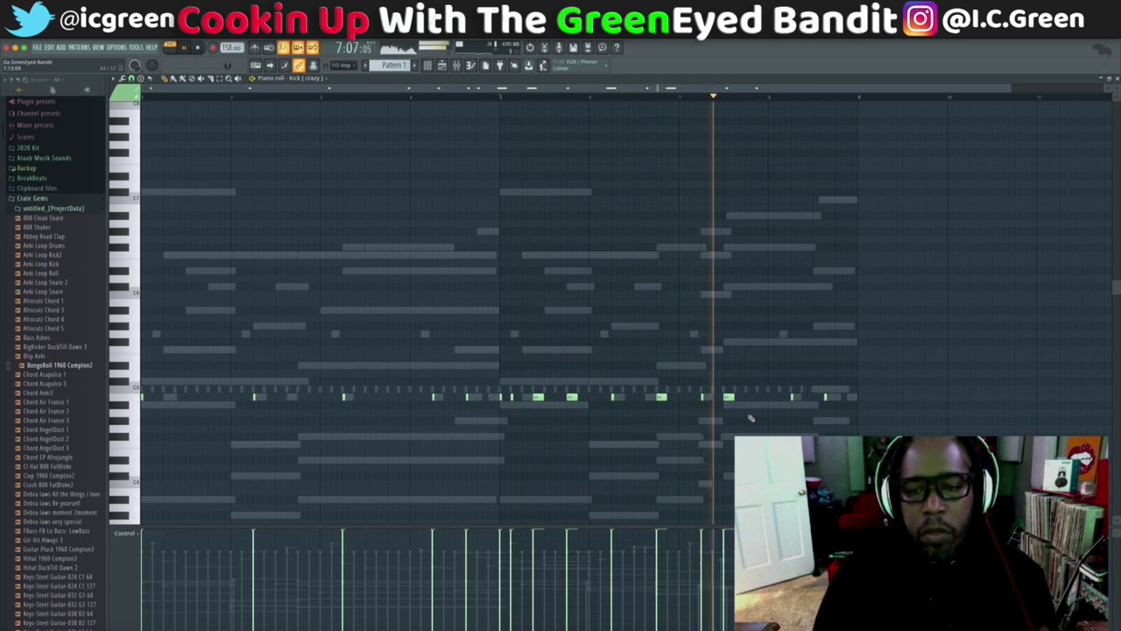
key(space)
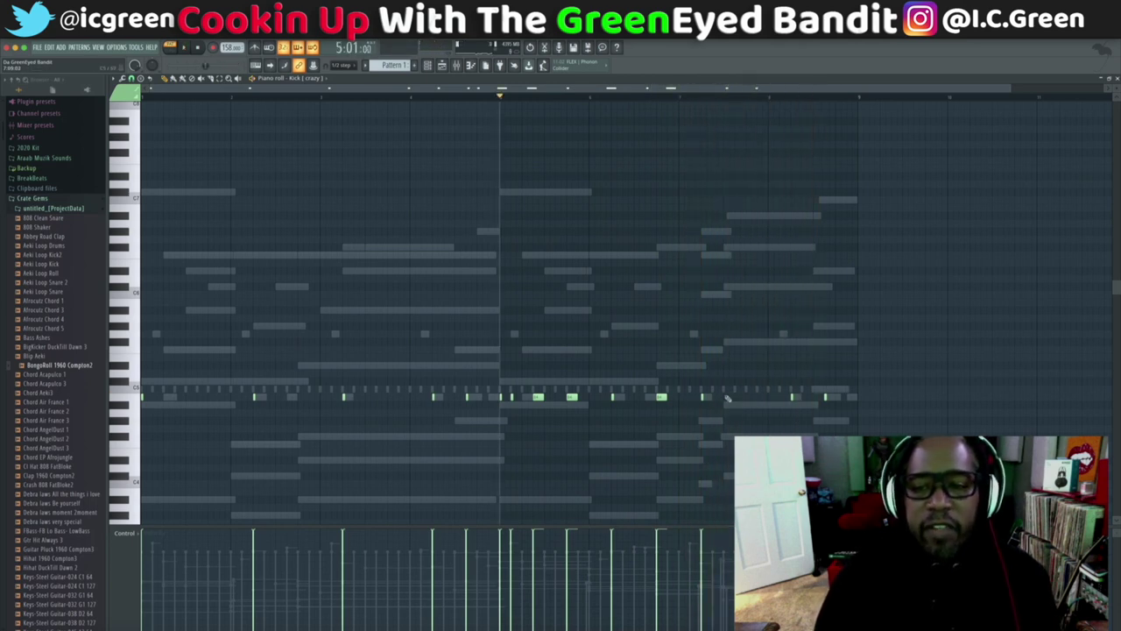
Step: Add a kick on step 15 of bar 8 and play the part from bar 5
key(space)
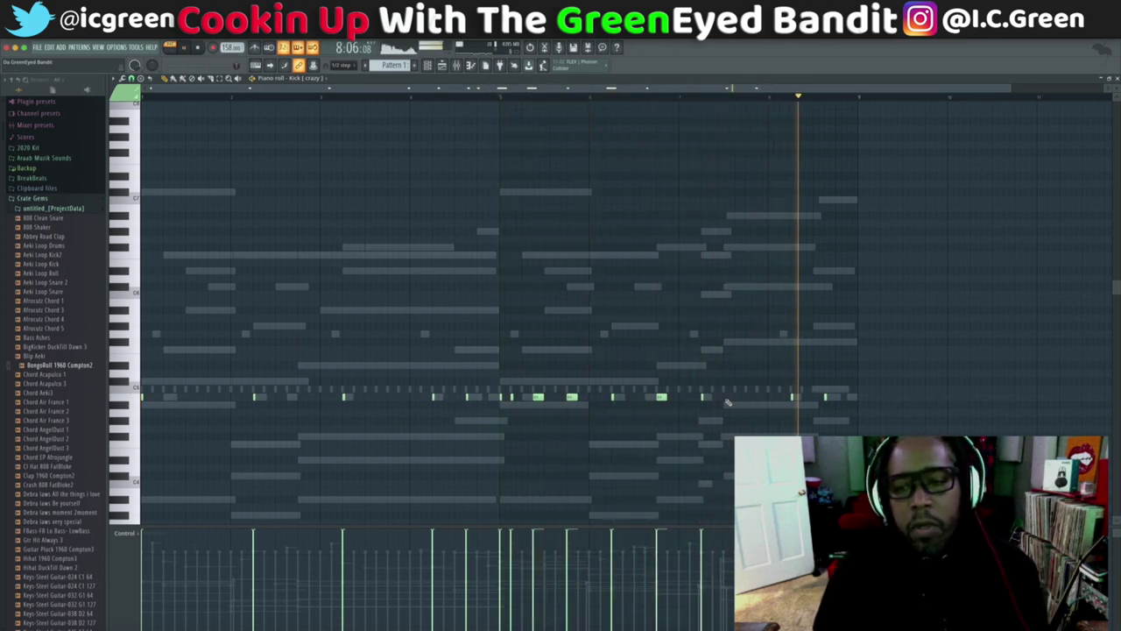
key(space)
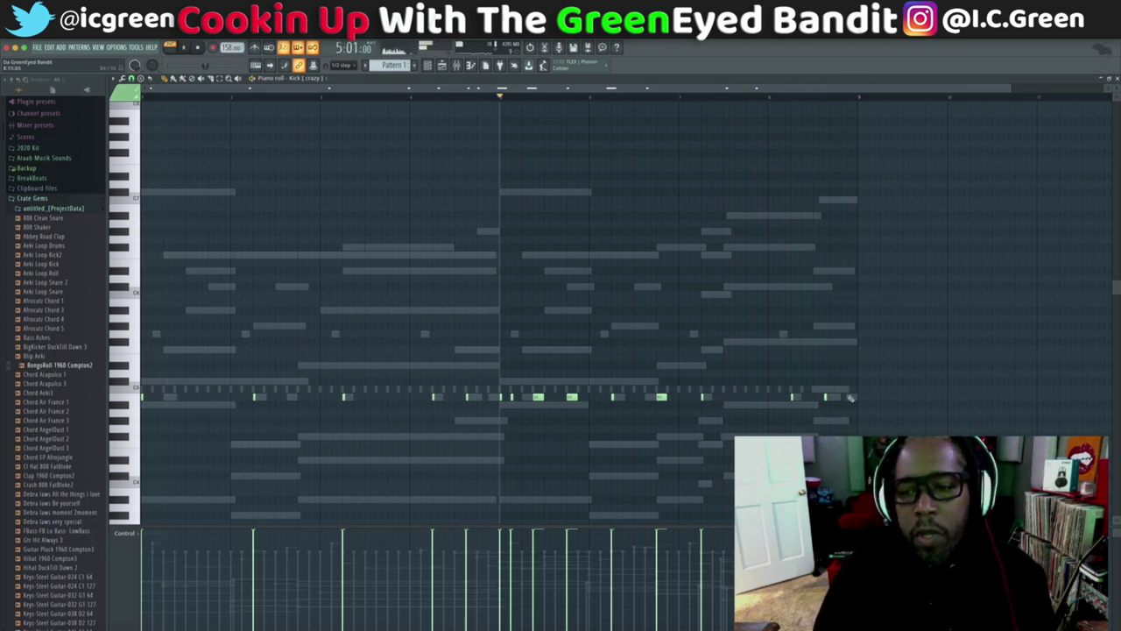
key(space)
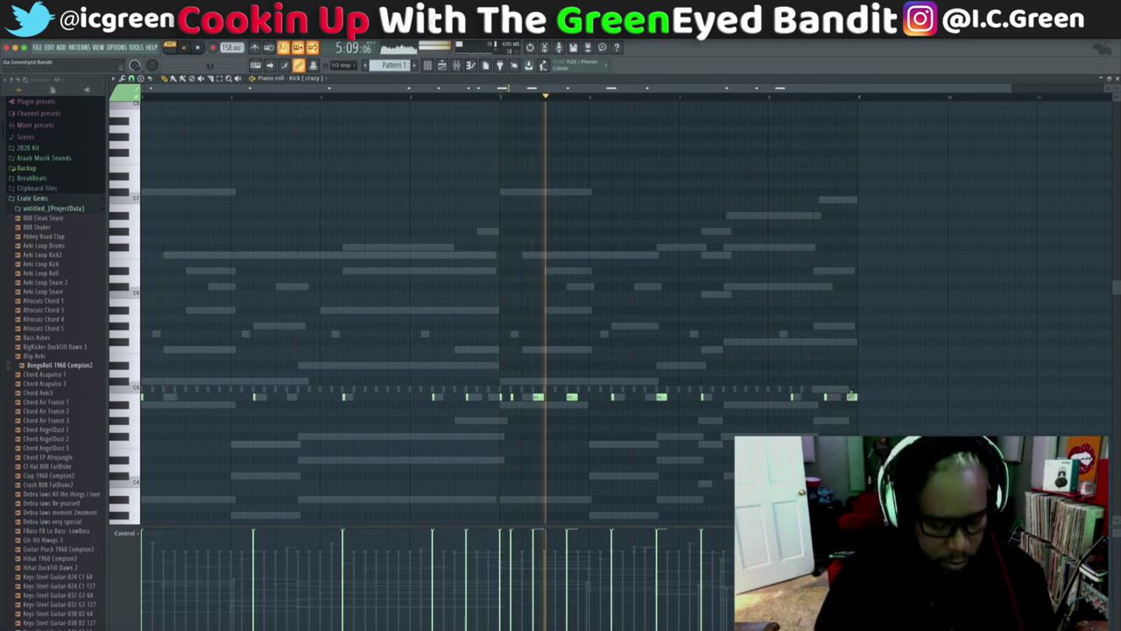
Step: Start saving the project in the Projects folder under the name 3.21.2020 Bounce Ballad 158bpm
key(super+s)
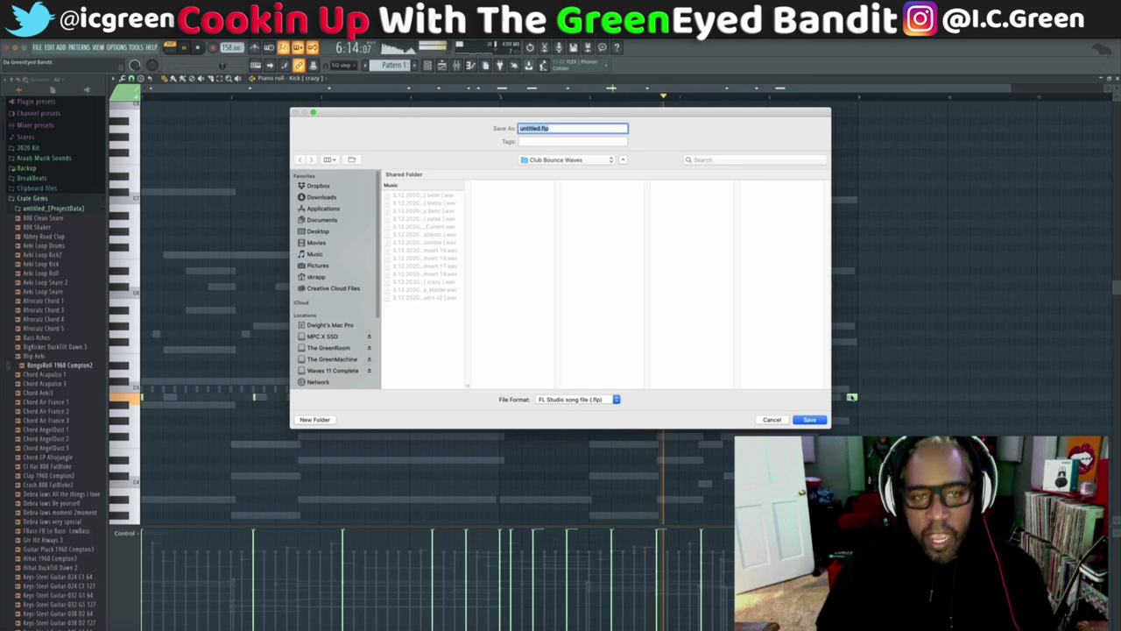
click(570, 159)
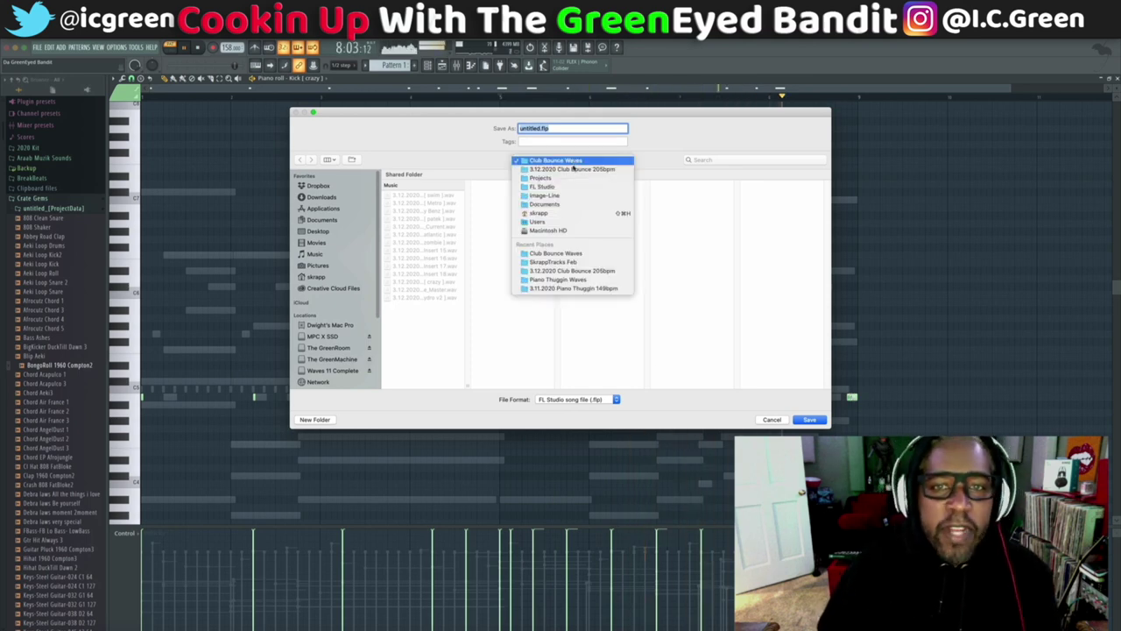
click(571, 179)
text(3)
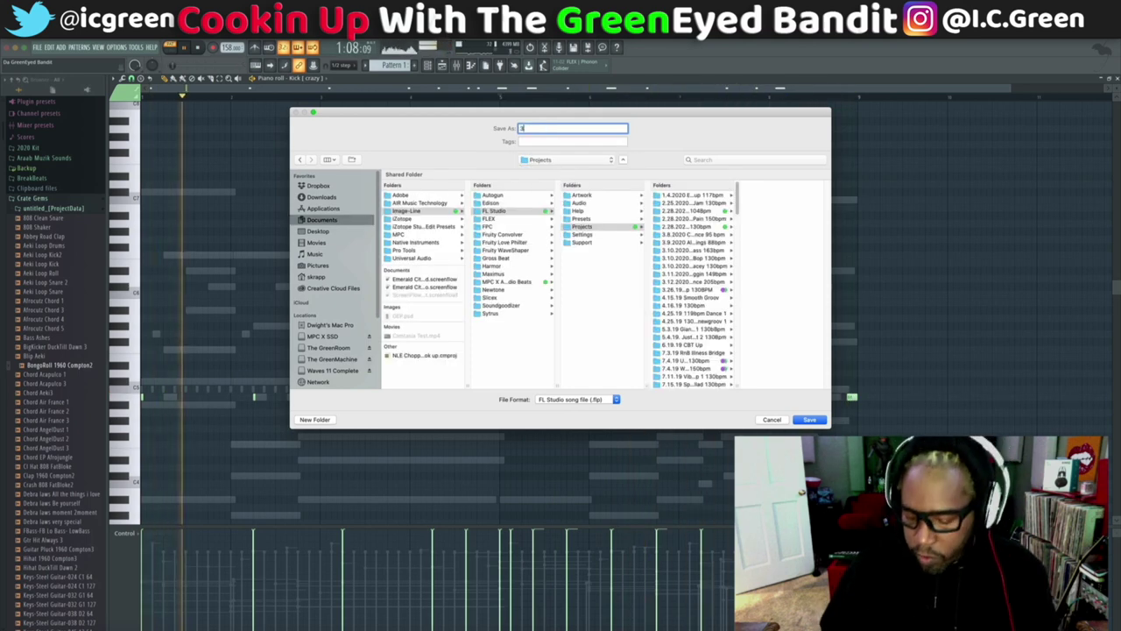
text(.21.2020)
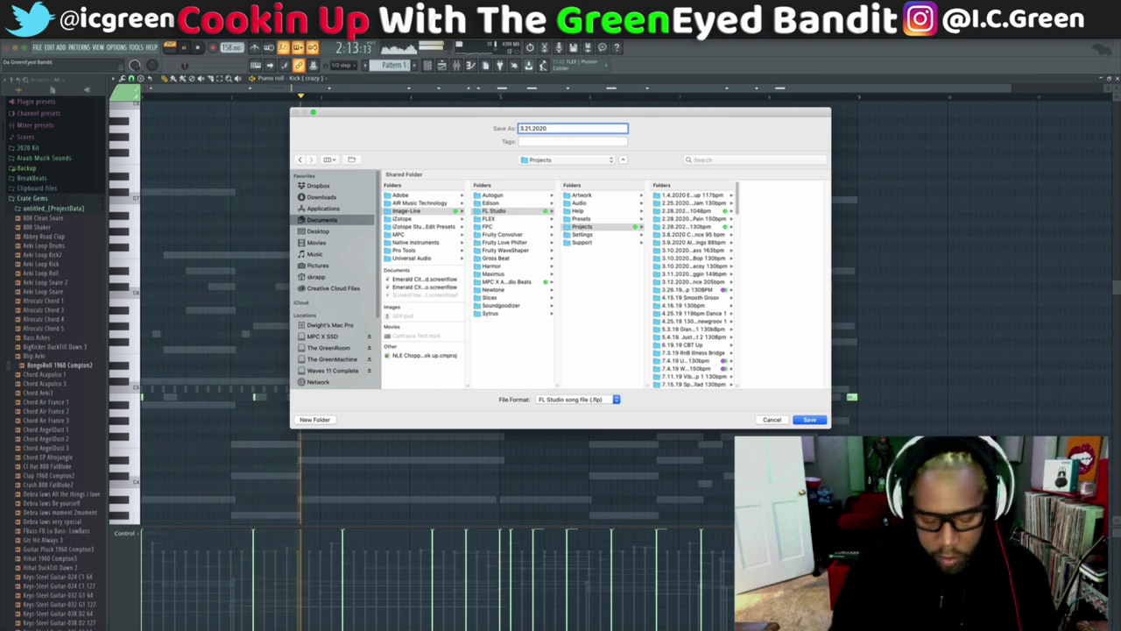
text( B)
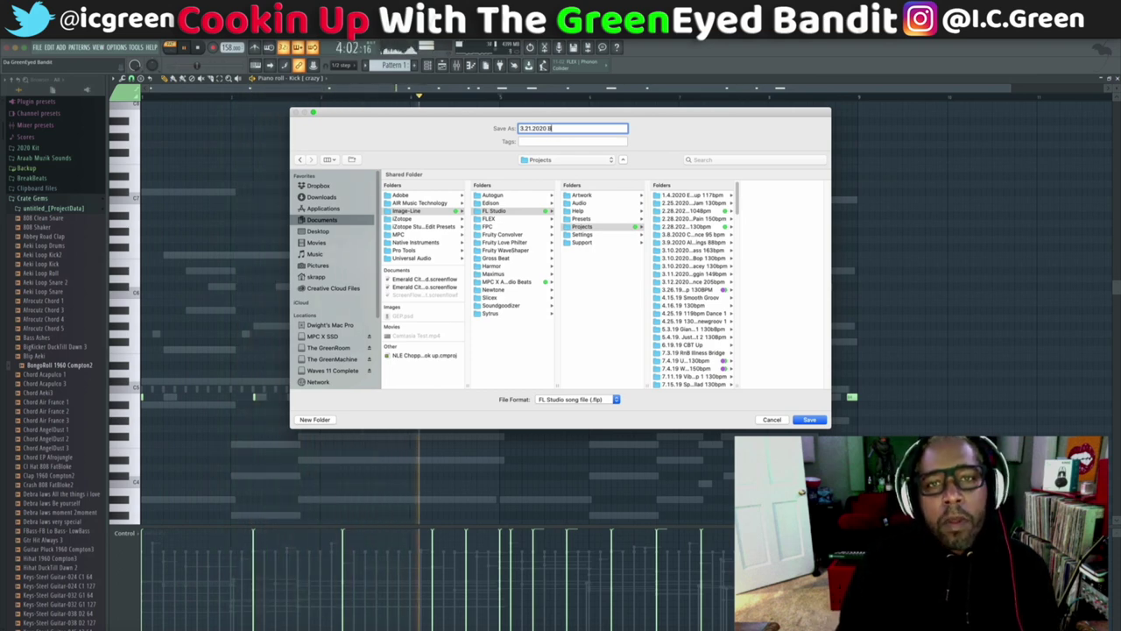
text(ounce Ballad)
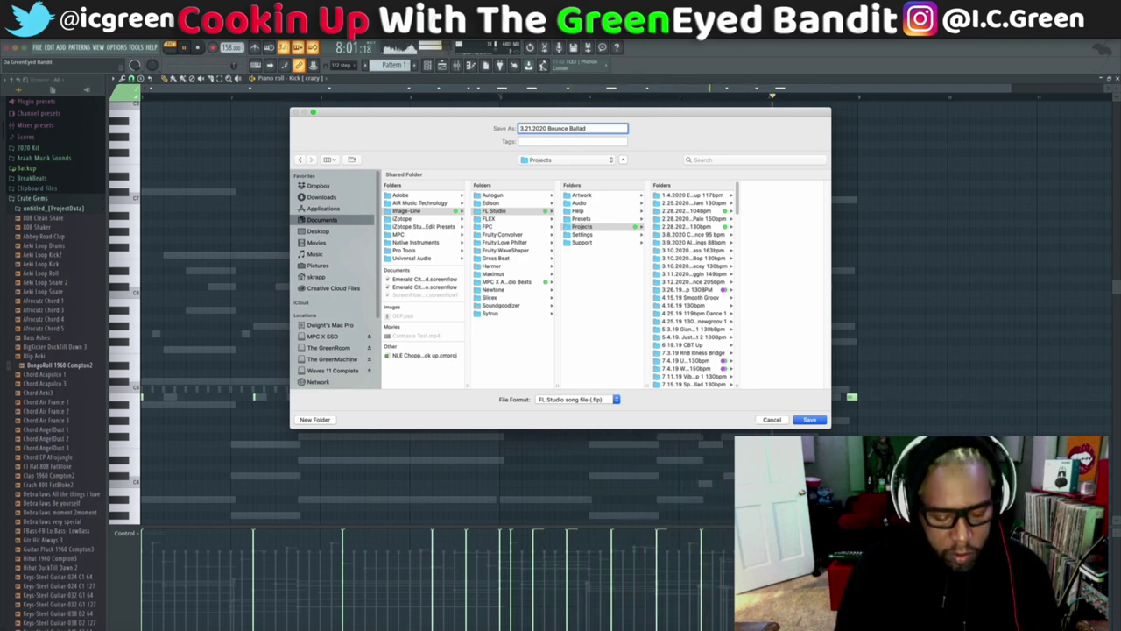
text( 158bpm)
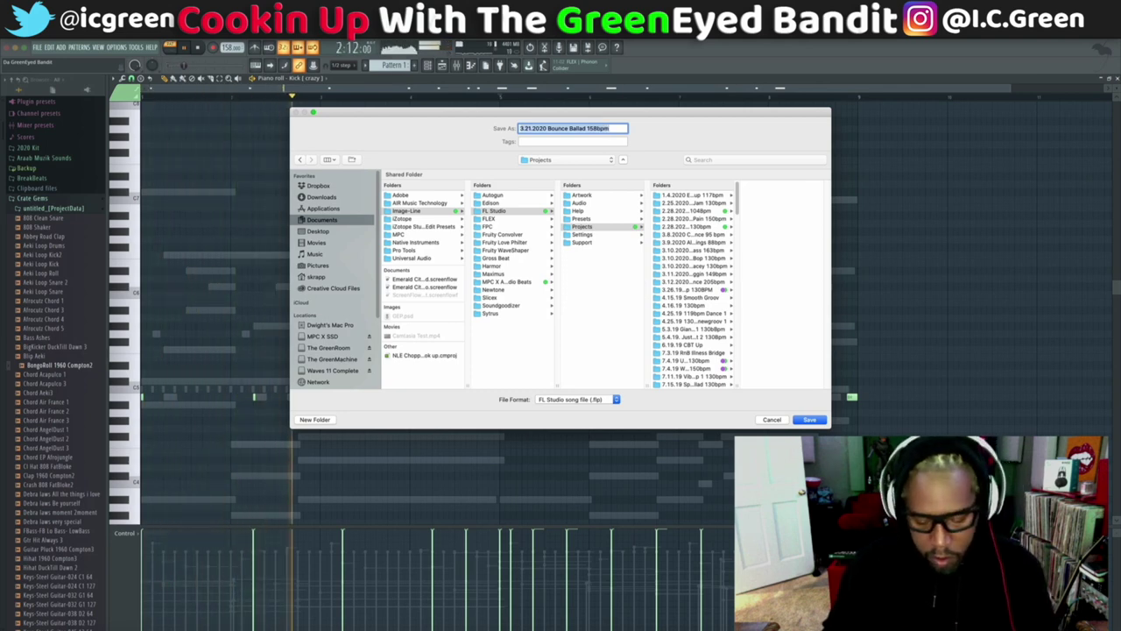
Step: Create a new folder named 3.21.2020 Bounce Ballad 158bpm inside Projects, reusing the project's file name
key(super+a)
key(super+c)
click(315, 420)
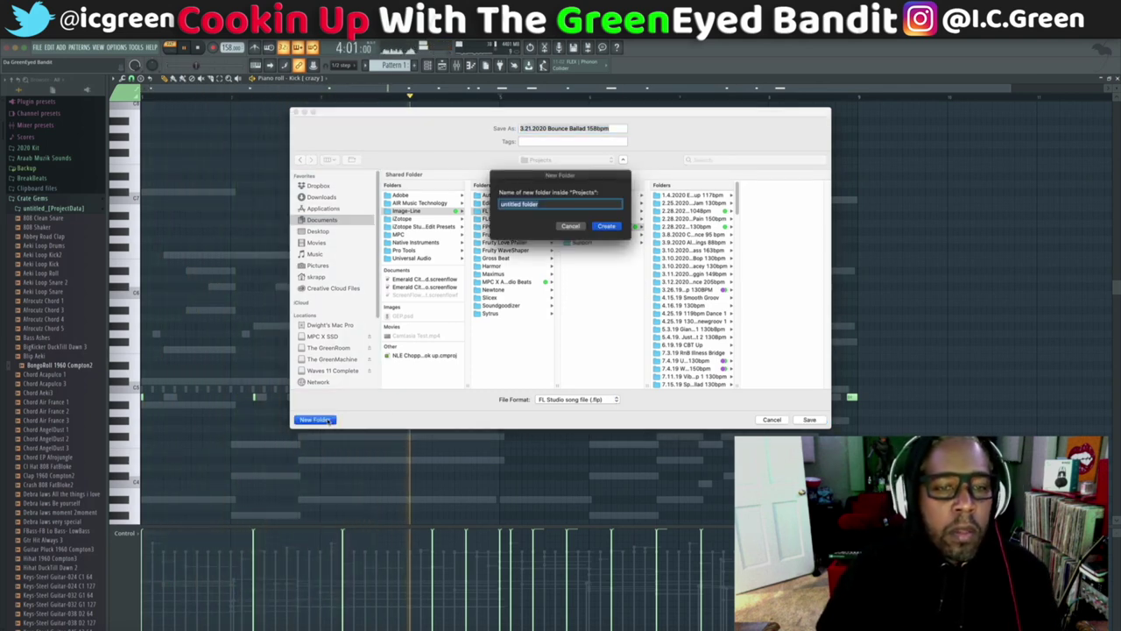
key(super+v)
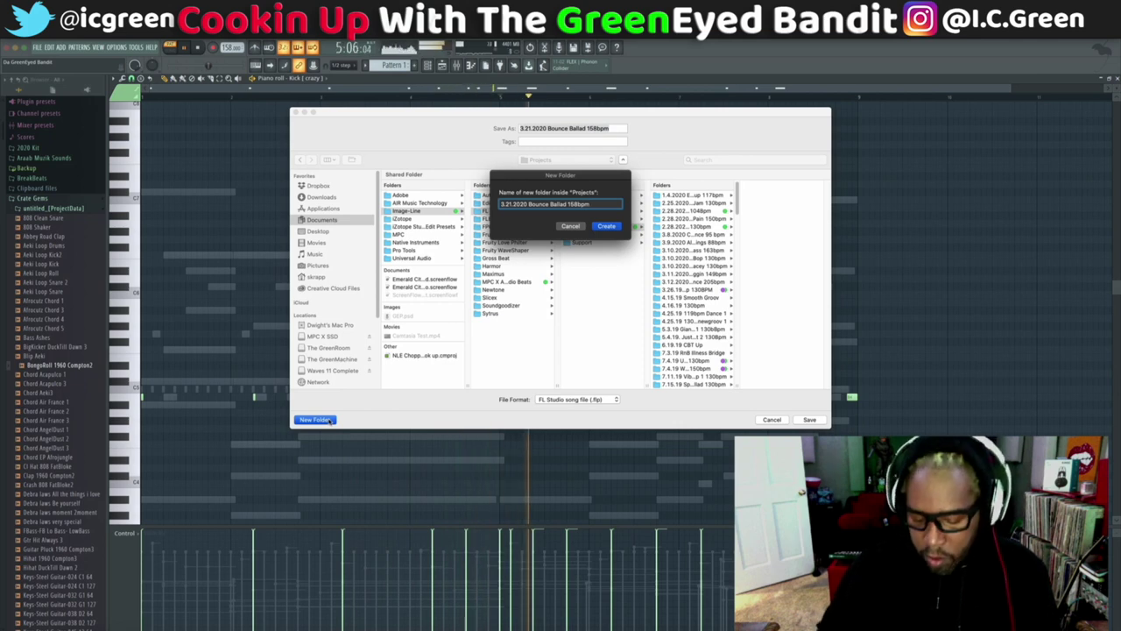
key(Return)
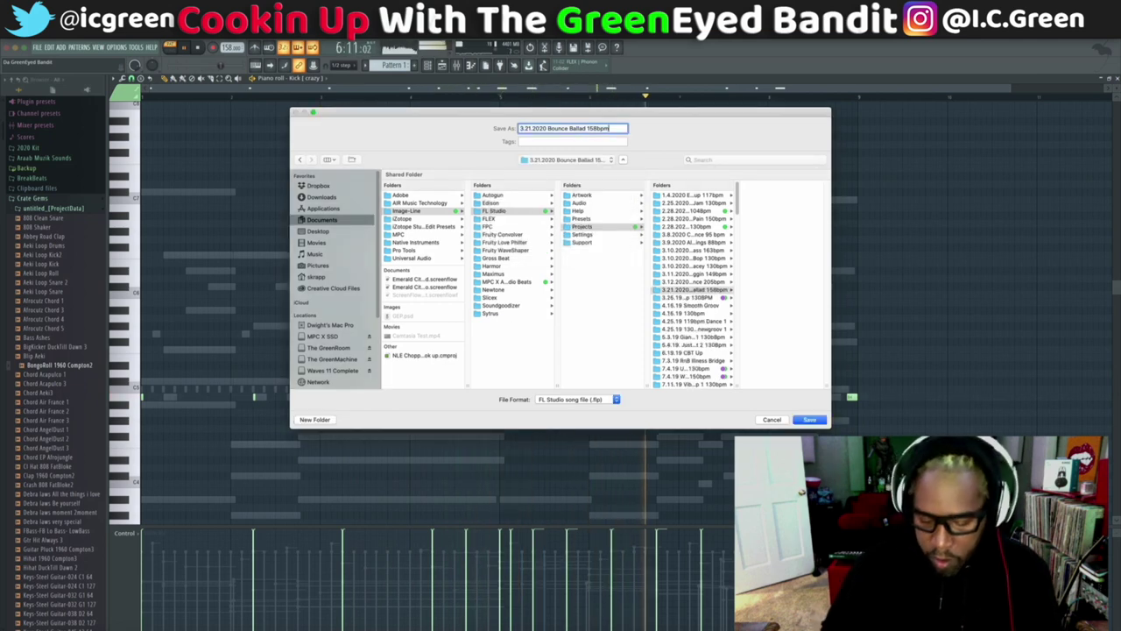
Step: Shorten the file name to 3.21.2020 Bounce Ballad and save the project in the new folder
key(Right)
key(BackSpace)
key(BackSpace)
key(BackSpace)
key(BackSpace)
key(BackSpace)
key(BackSpace)
key(BackSpace)
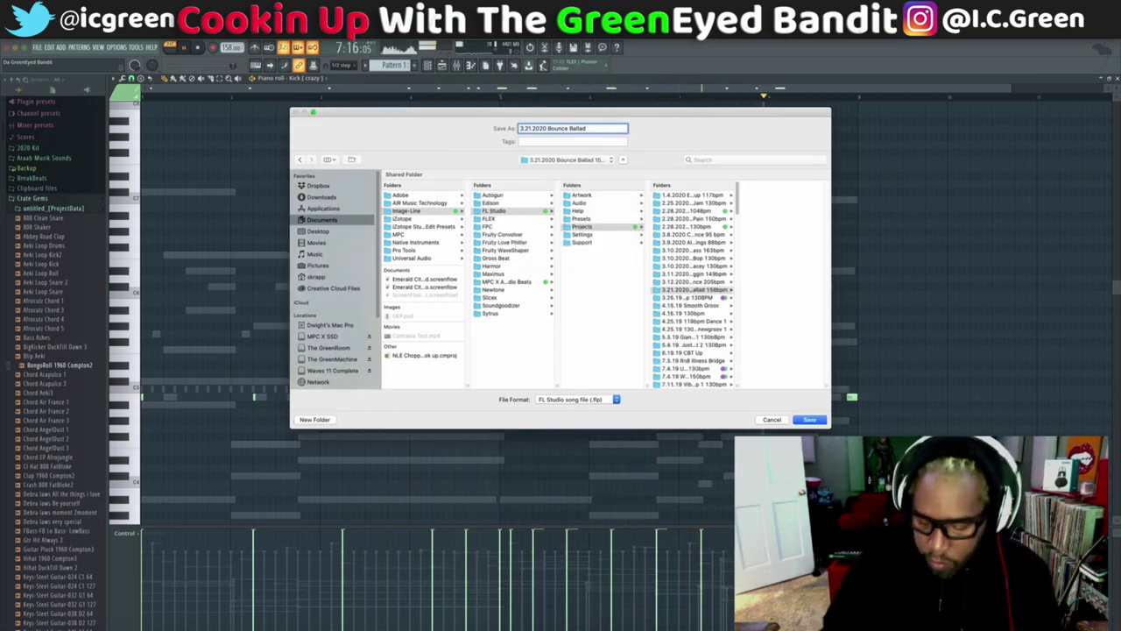
key(Return)
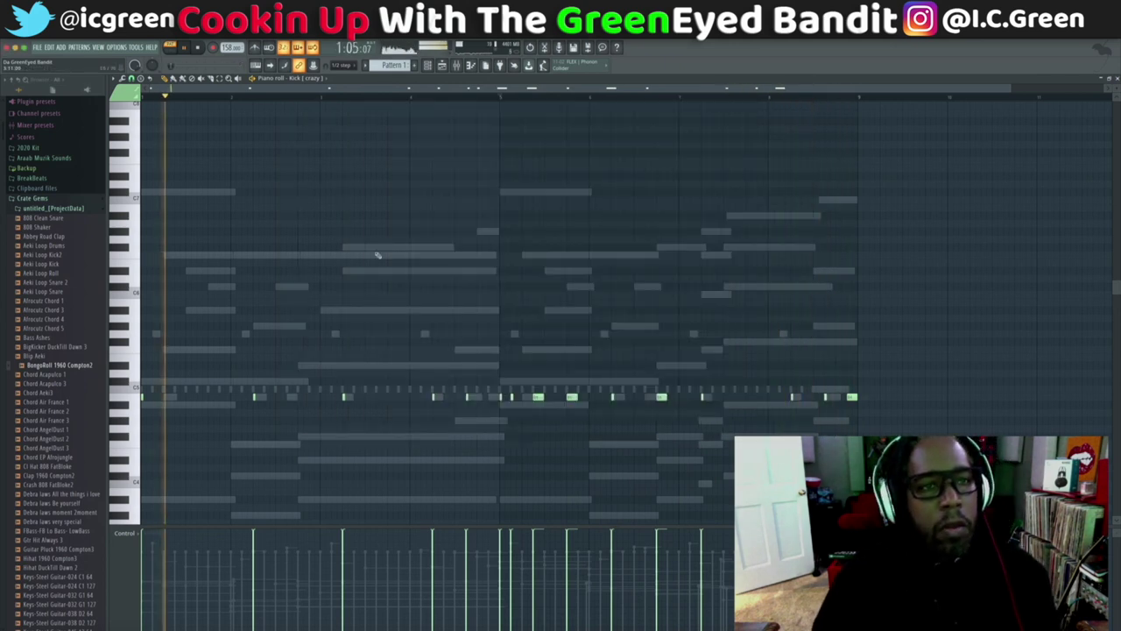
Step: Stop playback, switch the piano roll from the kick to the 808 [ swim ] channel, and play from bar 5
key(space)
click(326, 78)
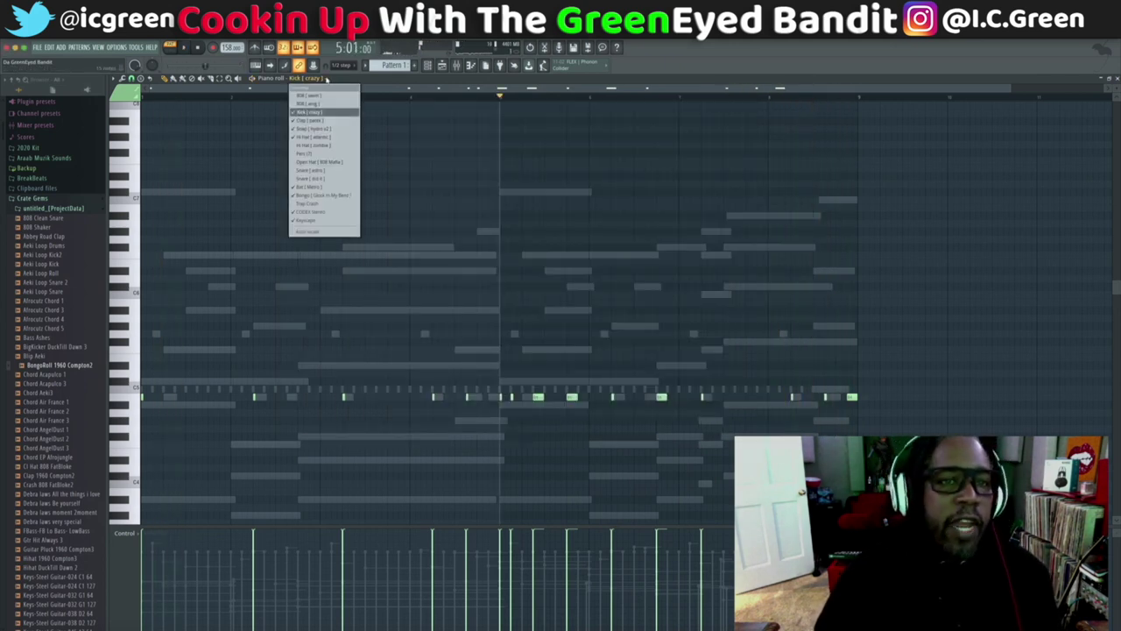
click(322, 95)
key(space)
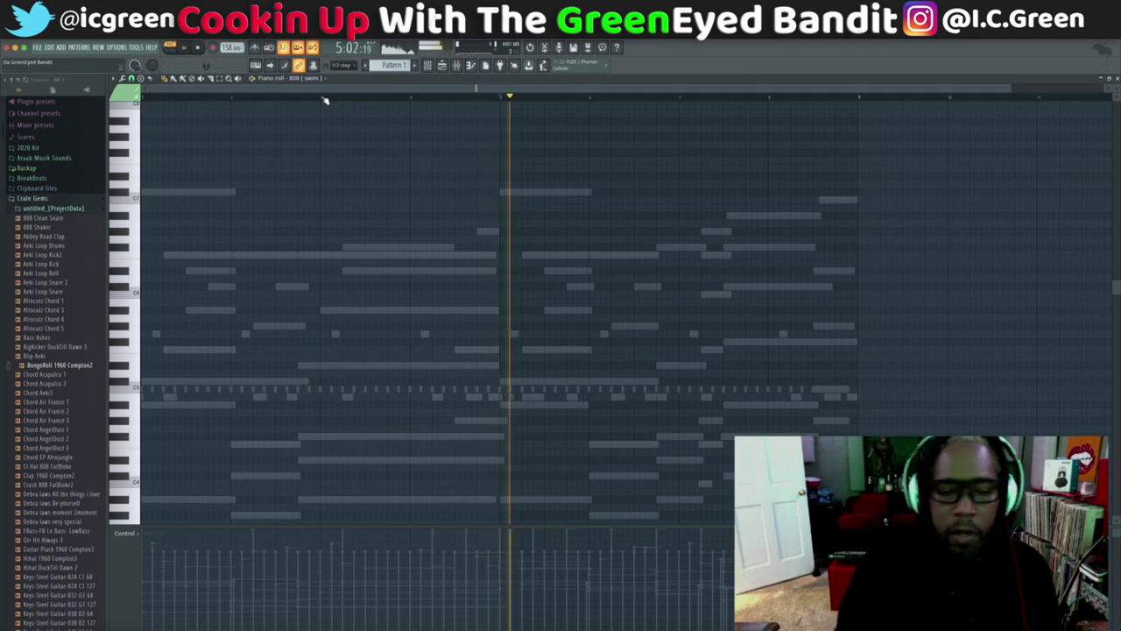
Step: Try out 808 notes against the chords by repeatedly starting and stopping playback from bar 5
key(space)
key(space)
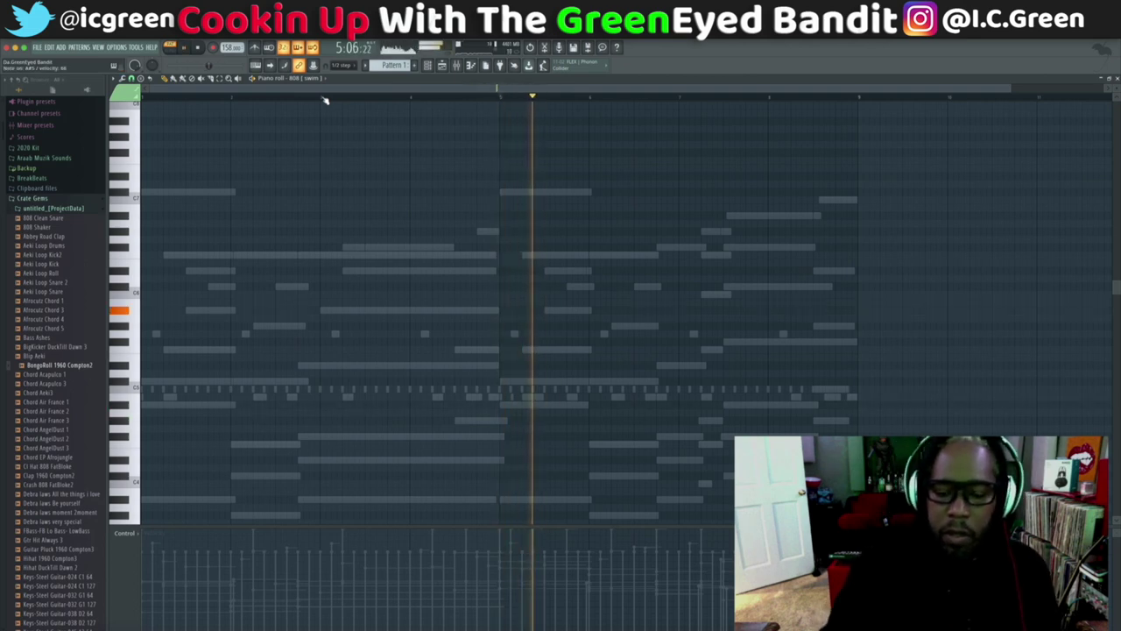
key(space)
key(space)
key(space)
key(space)
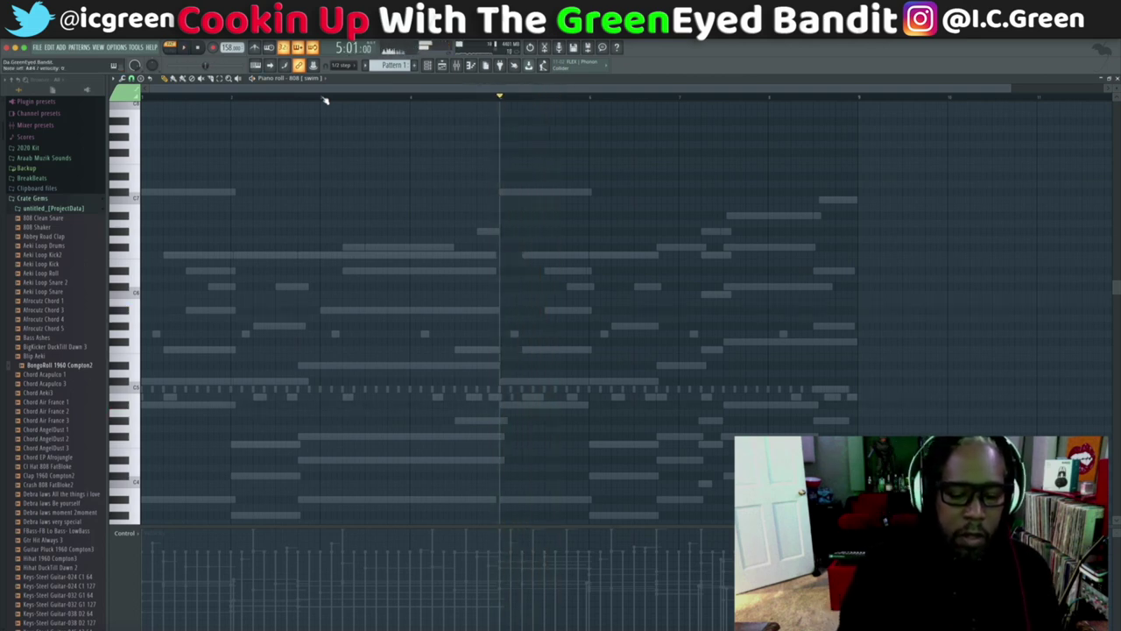
key(space)
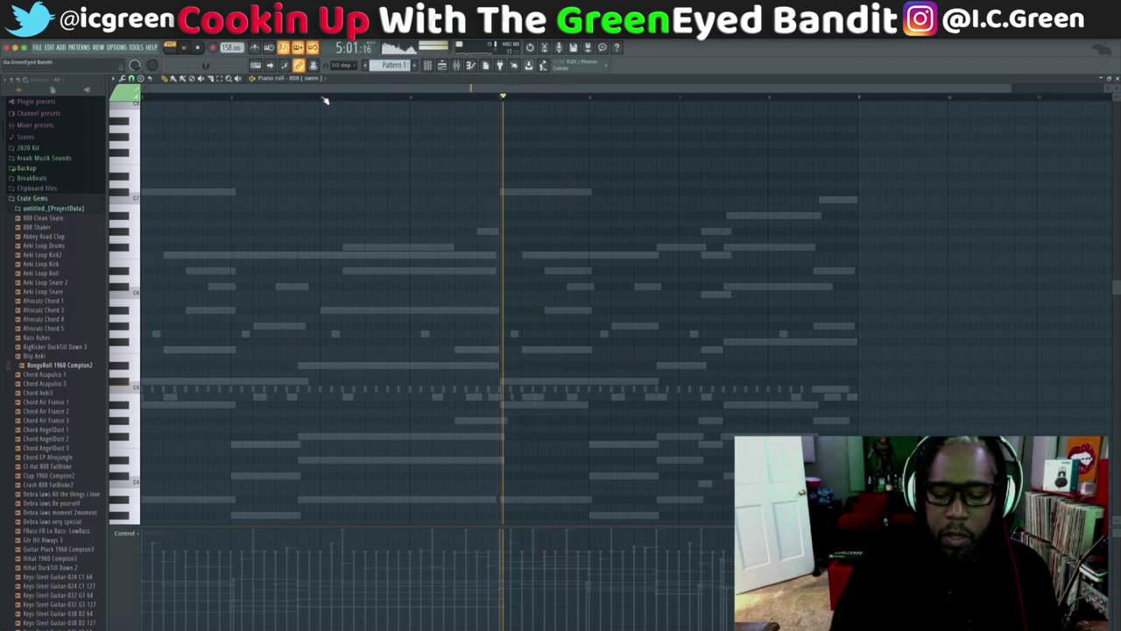
key(space)
key(space)
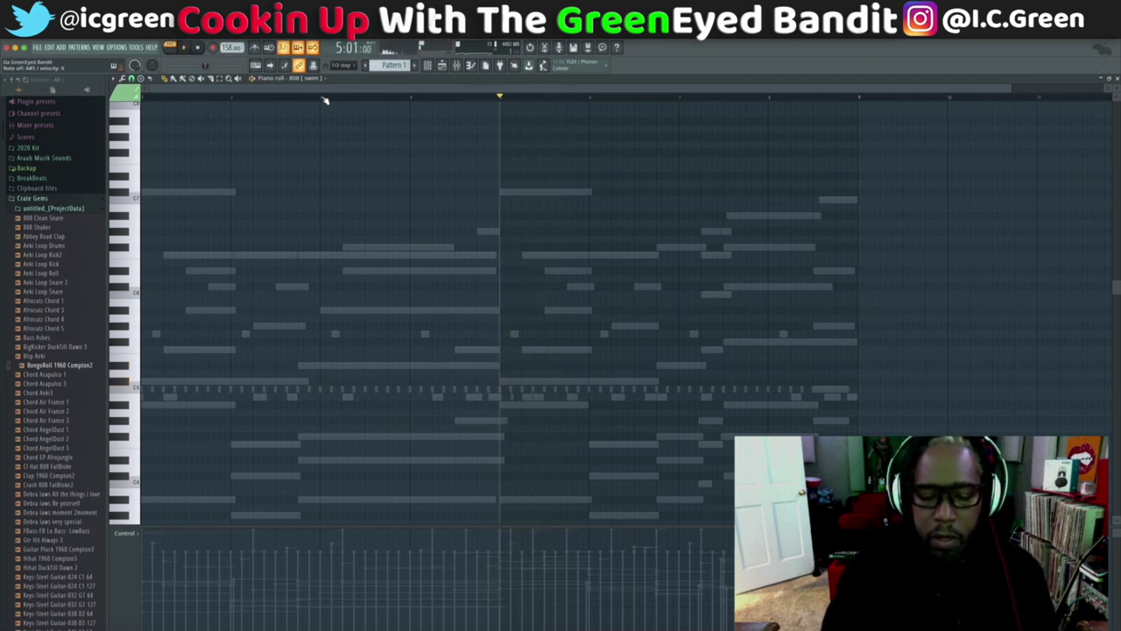
key(space)
key(space)
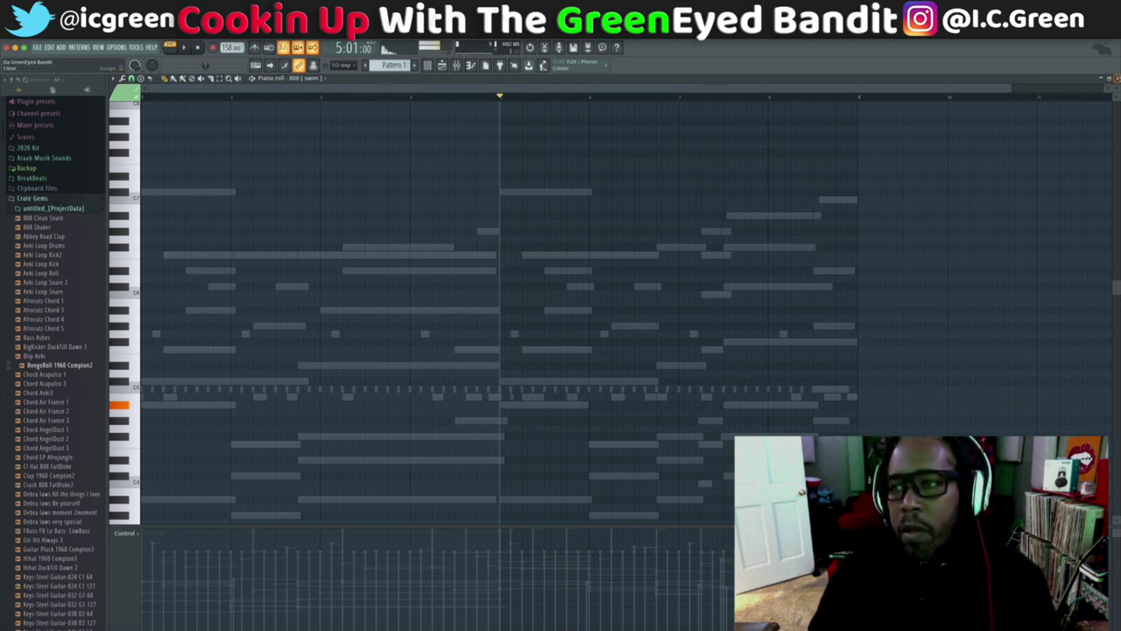
Step: Record an 808 [ swim ] bass line over the eight bars of Pattern 1, undoing the first take and recording it again
key(F7)
key(space)
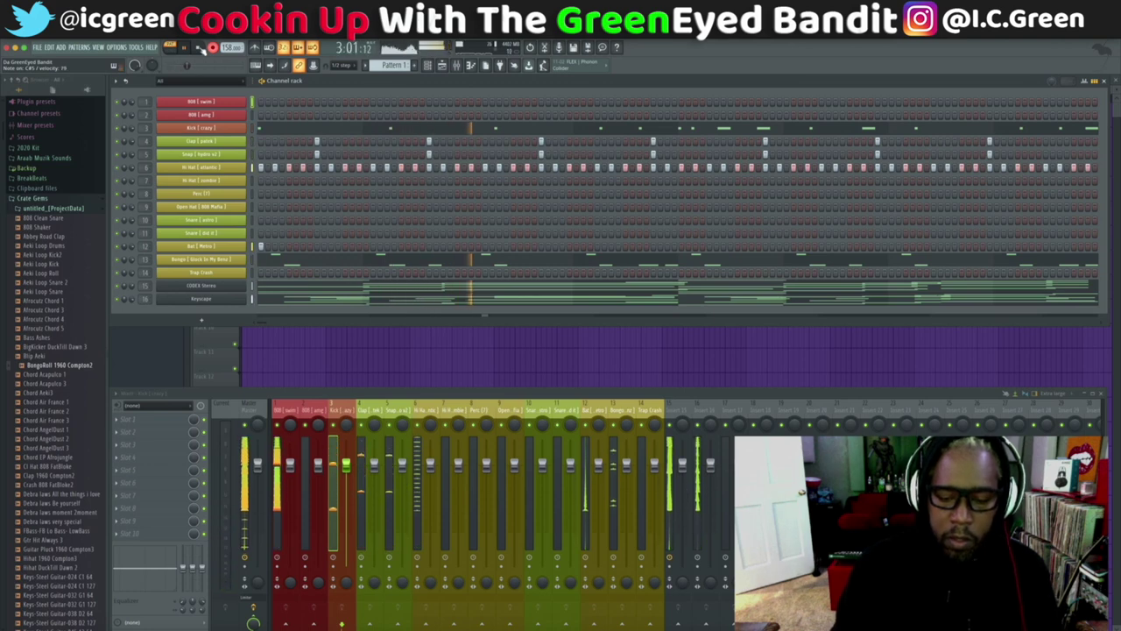
click(202, 49)
key(ctrl+z)
key(space)
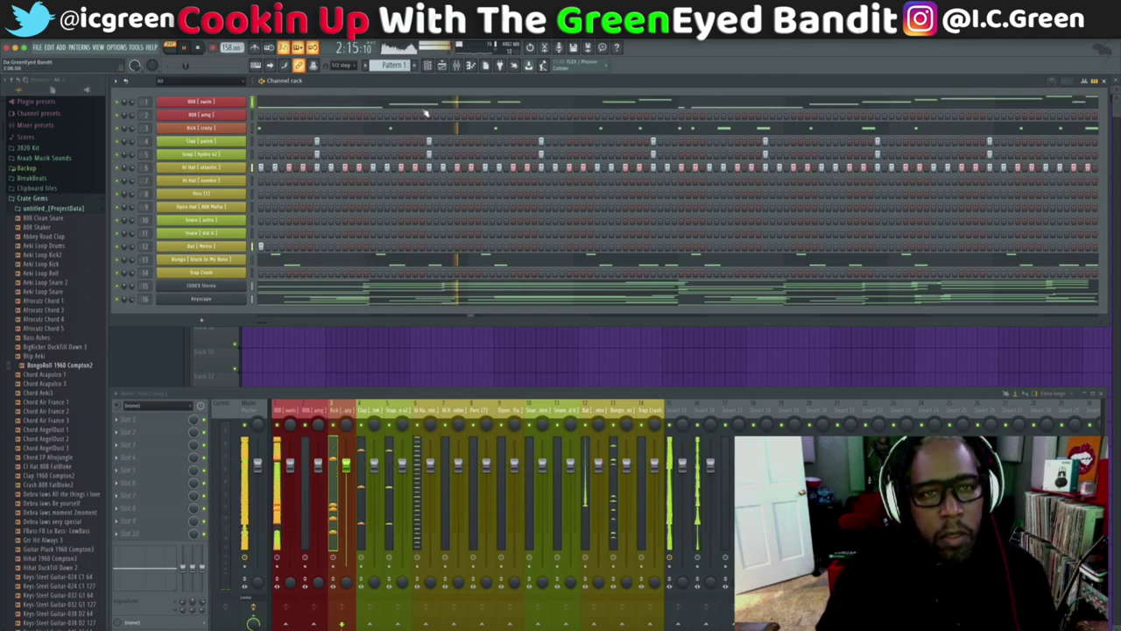
Step: Audition the recorded 808 notes in the piano roll, nudge the first bar 4 note back to step 5, and close the piano roll
click(560, 105)
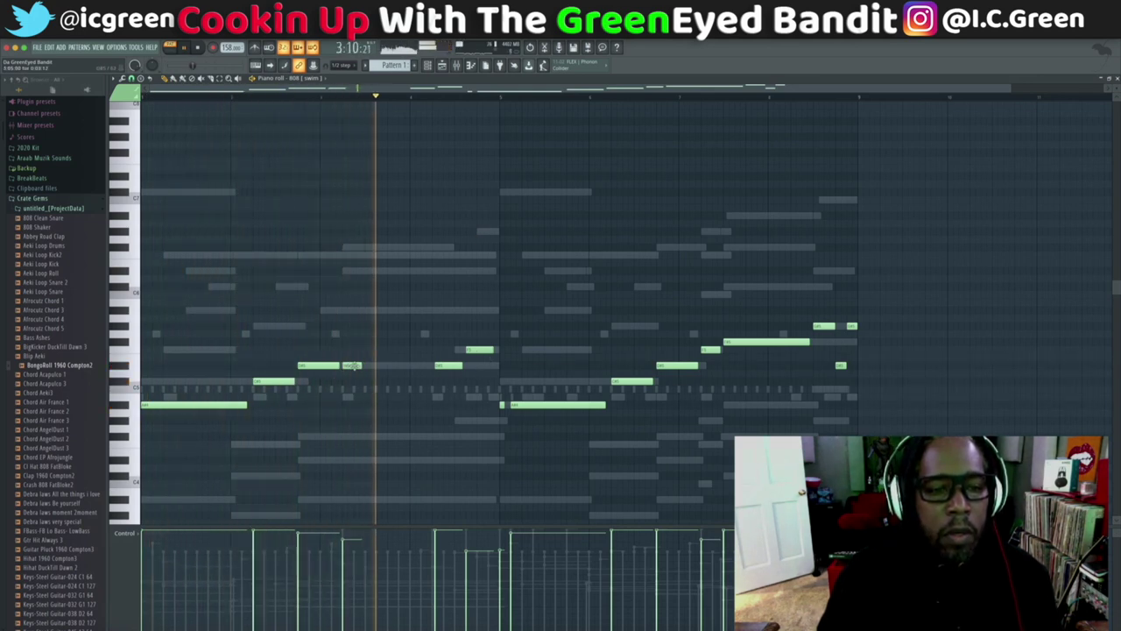
key(space)
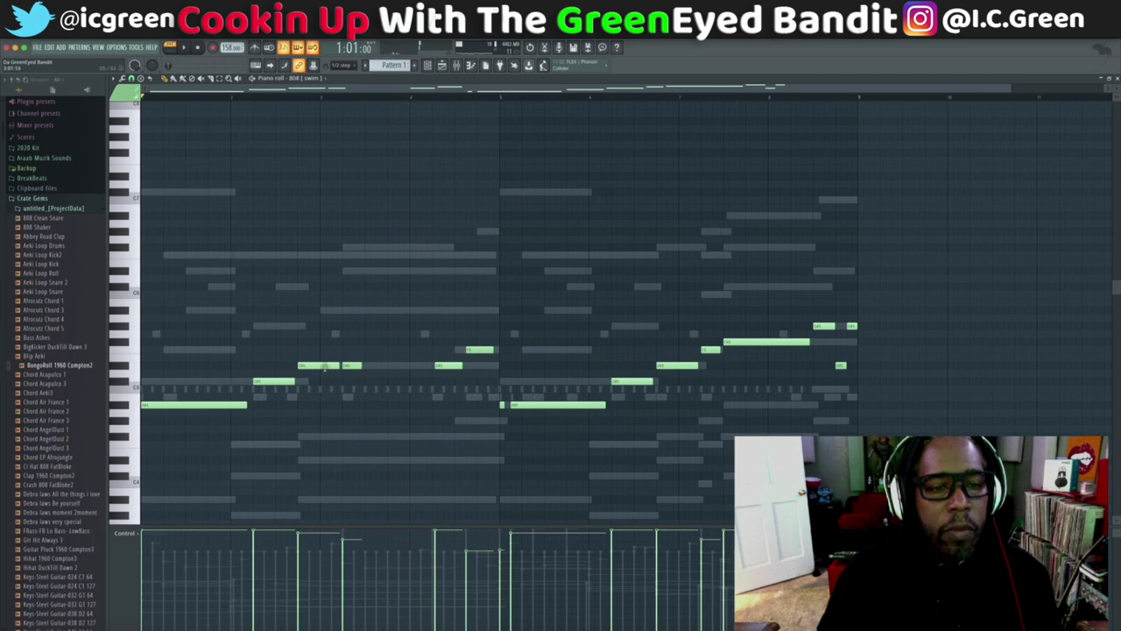
key(space)
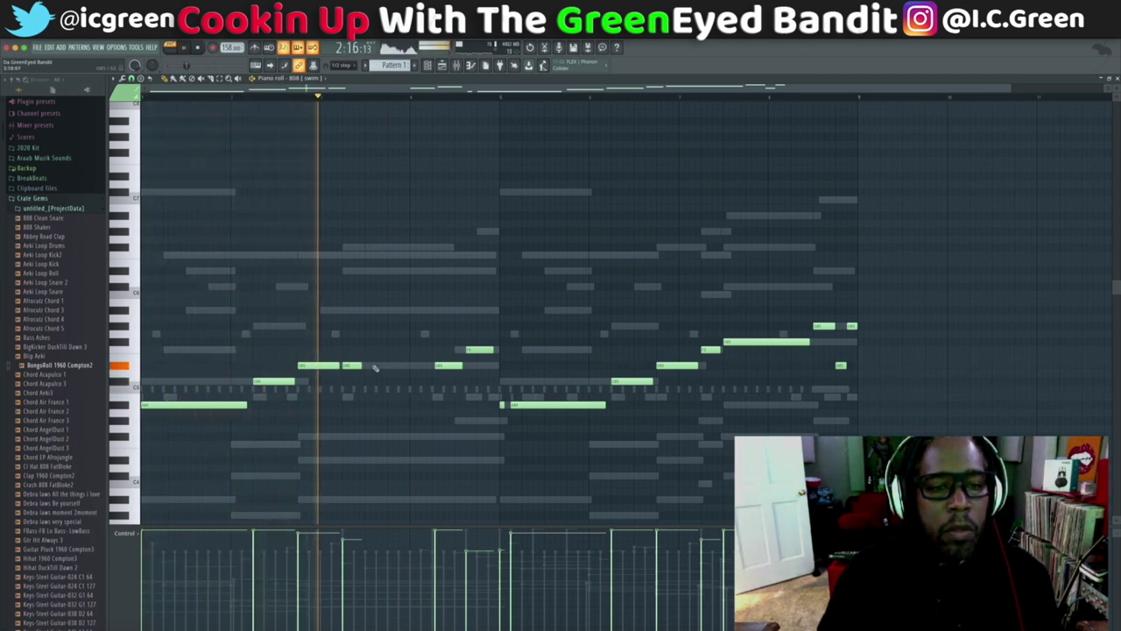
key(space)
click(451, 365)
key(space)
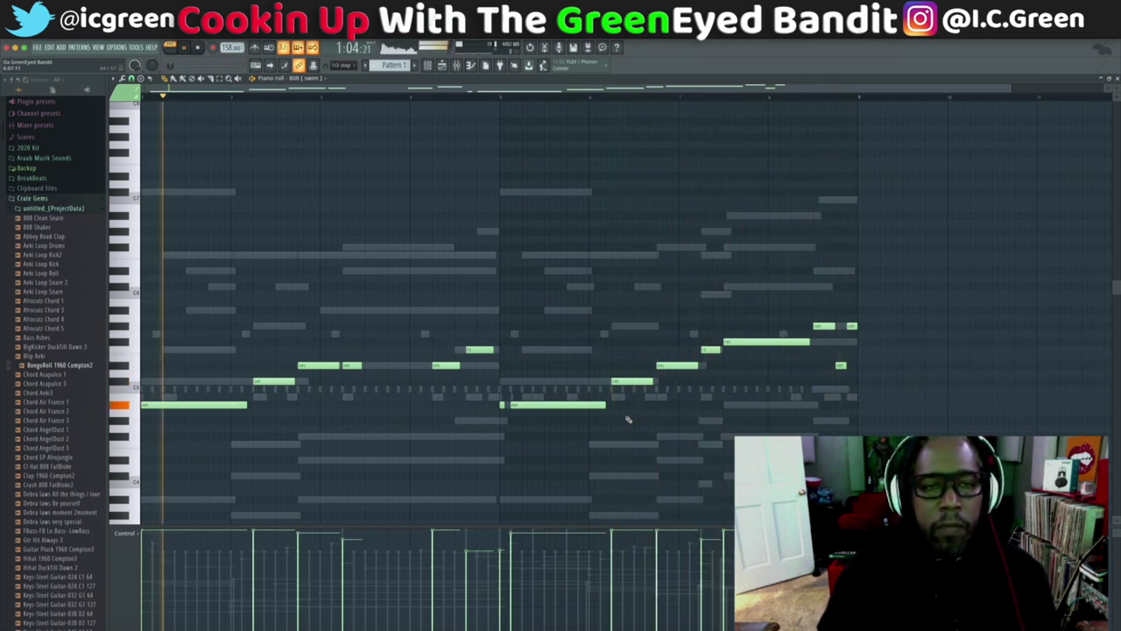
click(1107, 79)
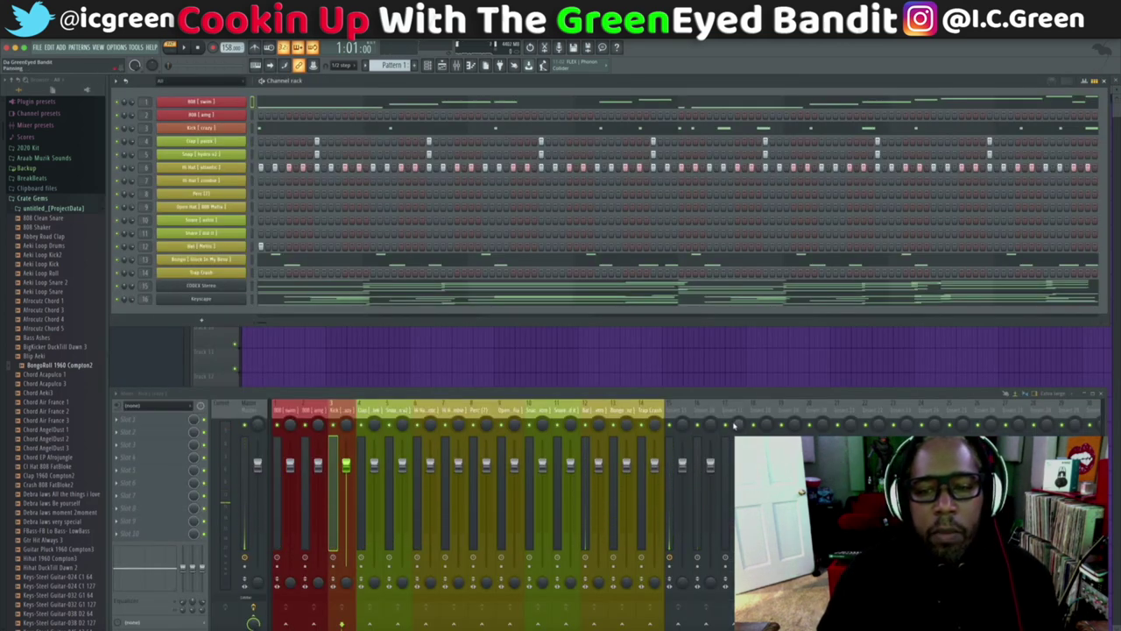
Step: Play the pattern, compare mixer inserts 15 and 16, and select insert 16 for processing
key(space)
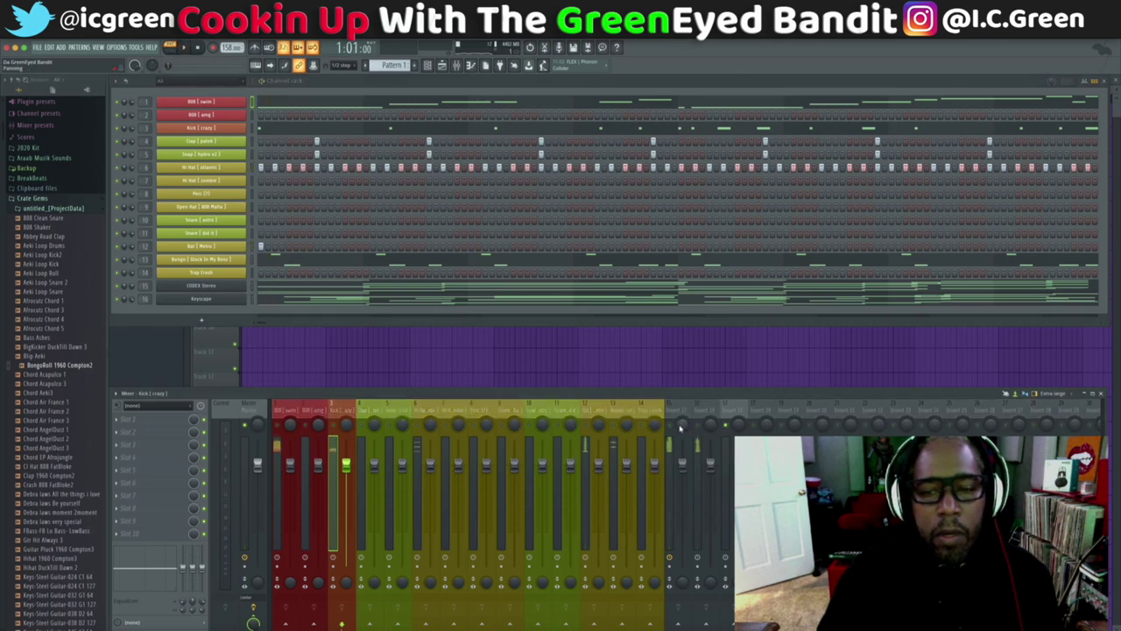
key(space)
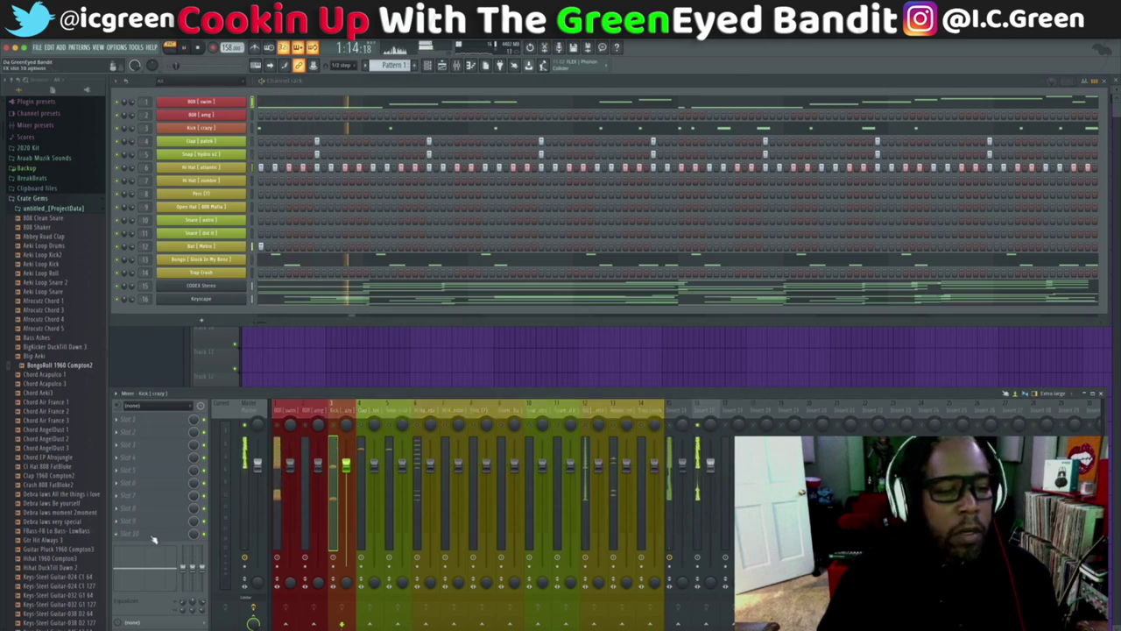
click(670, 430)
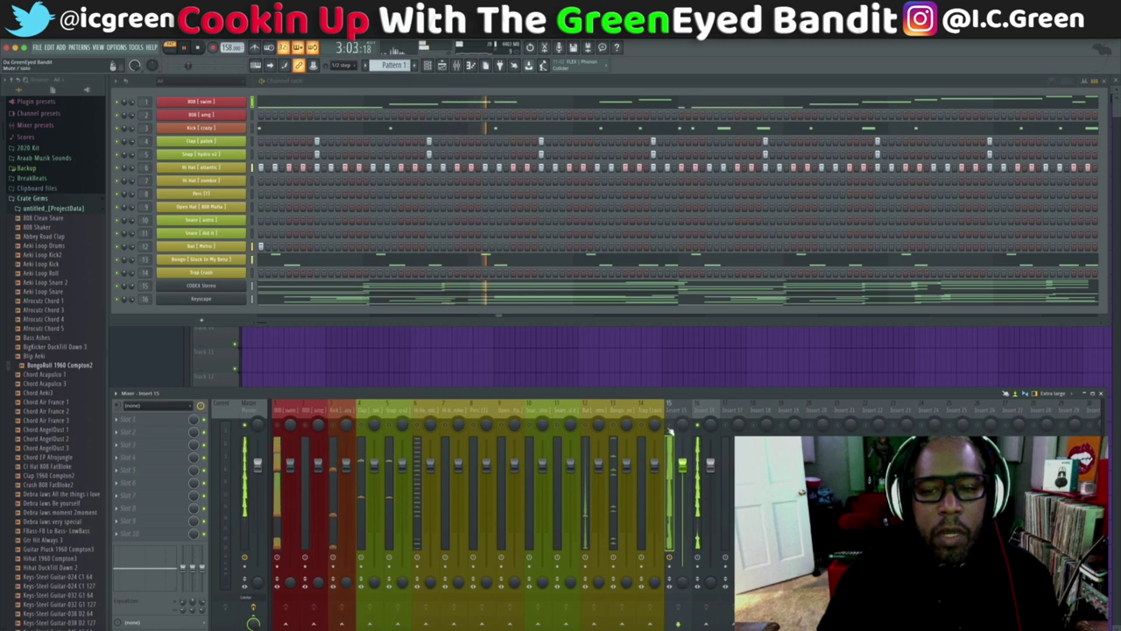
click(711, 412)
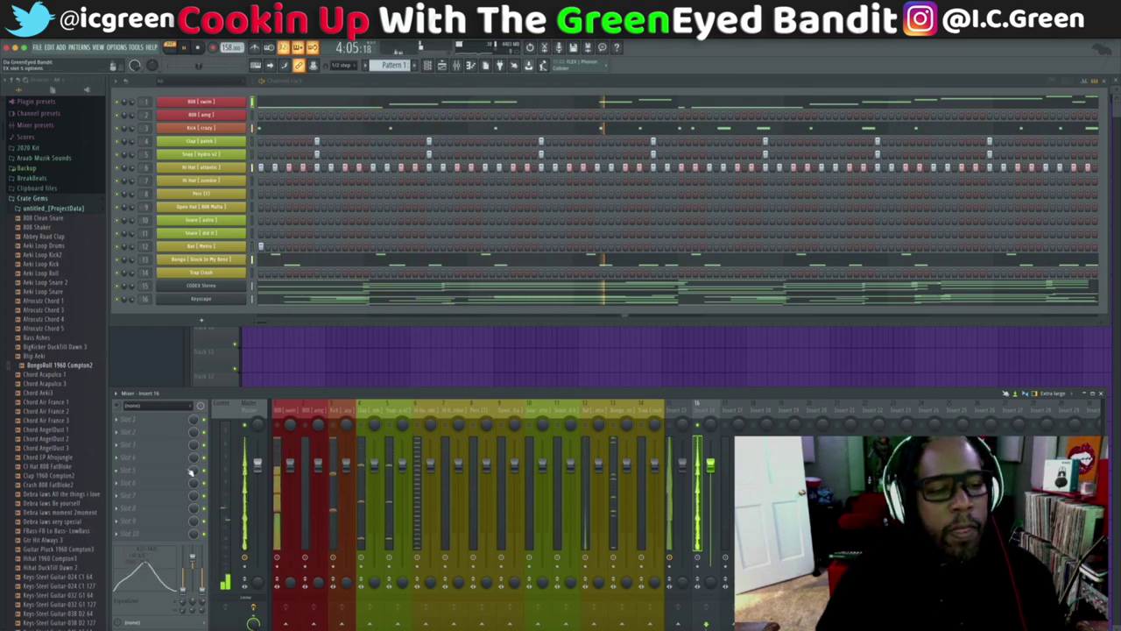
Step: Load GTR Stomp 4 Stereo into effect slot 1 of mixer insert 16
click(117, 420)
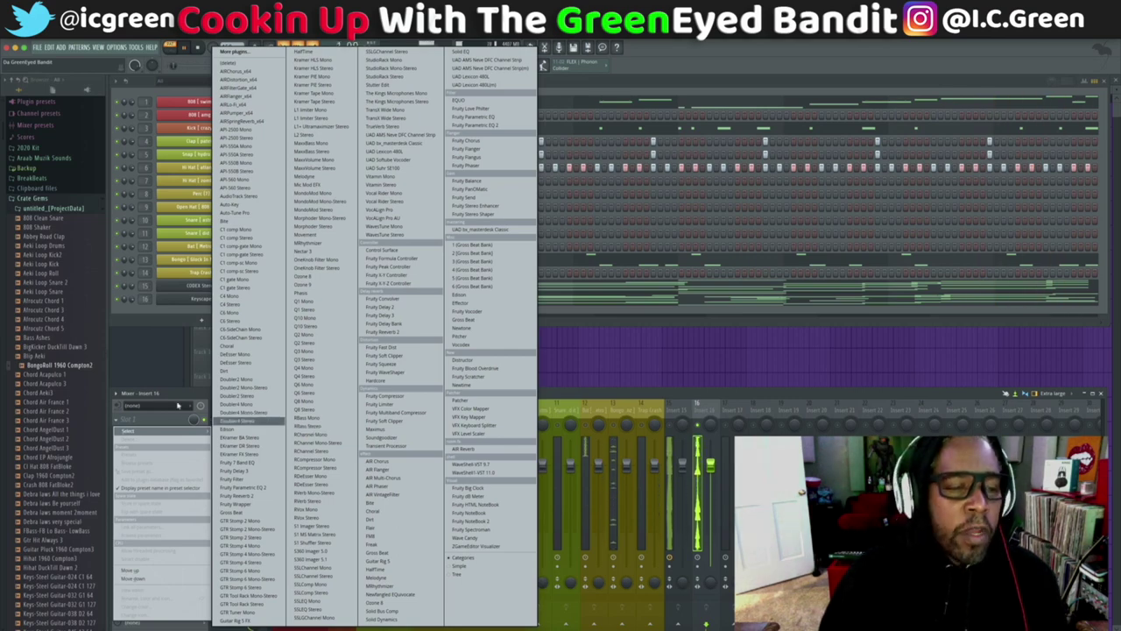
click(167, 489)
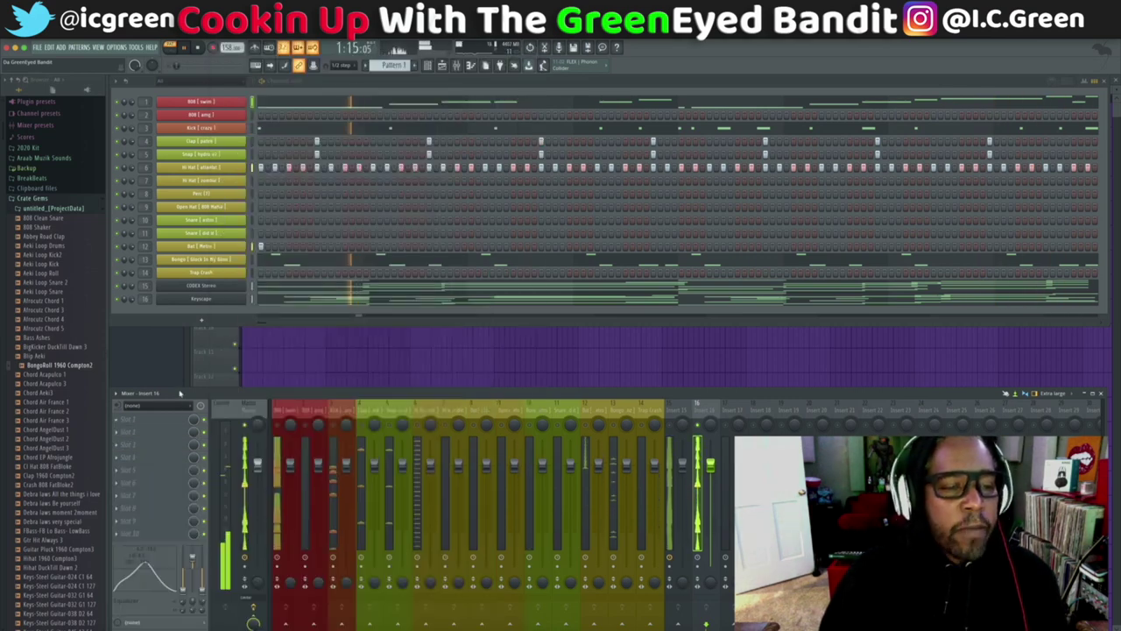
click(128, 418)
click(203, 519)
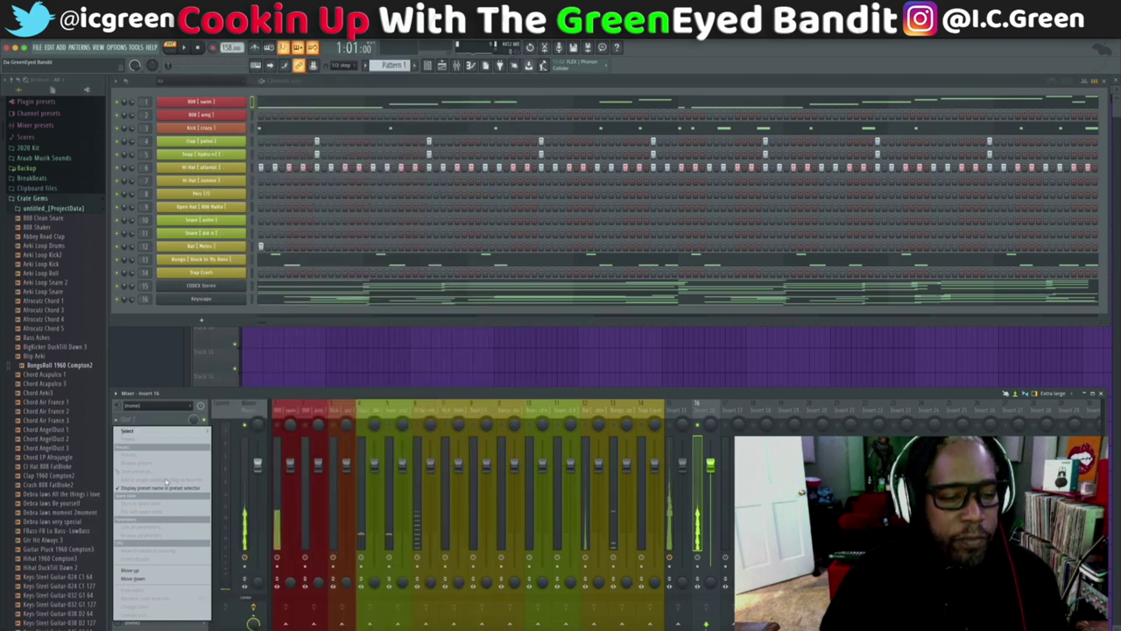
click(131, 431)
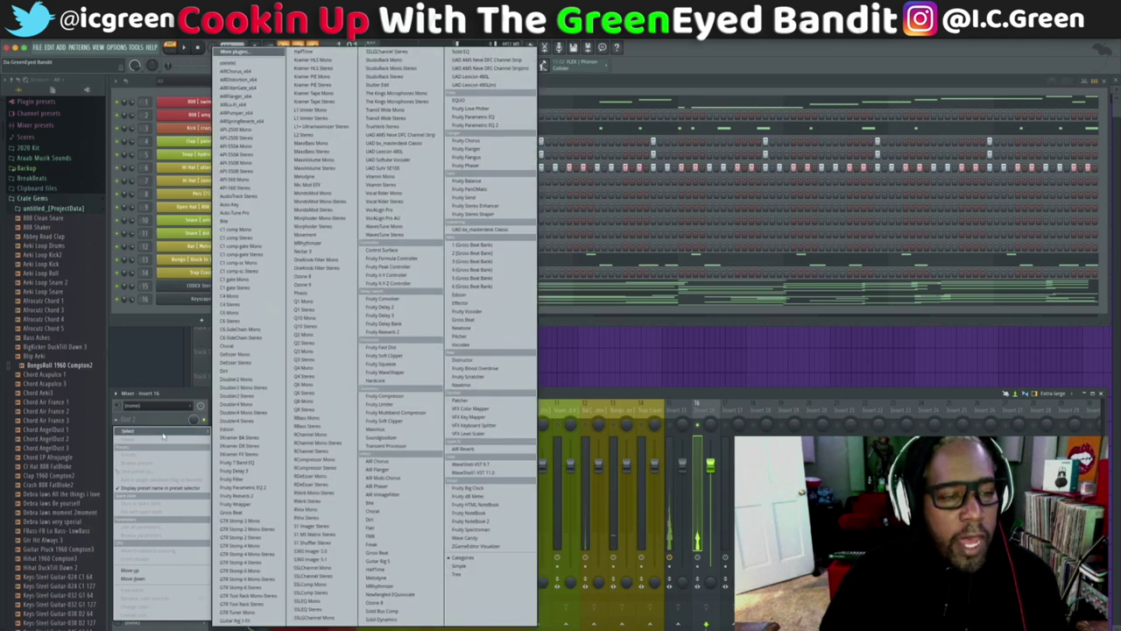
click(249, 561)
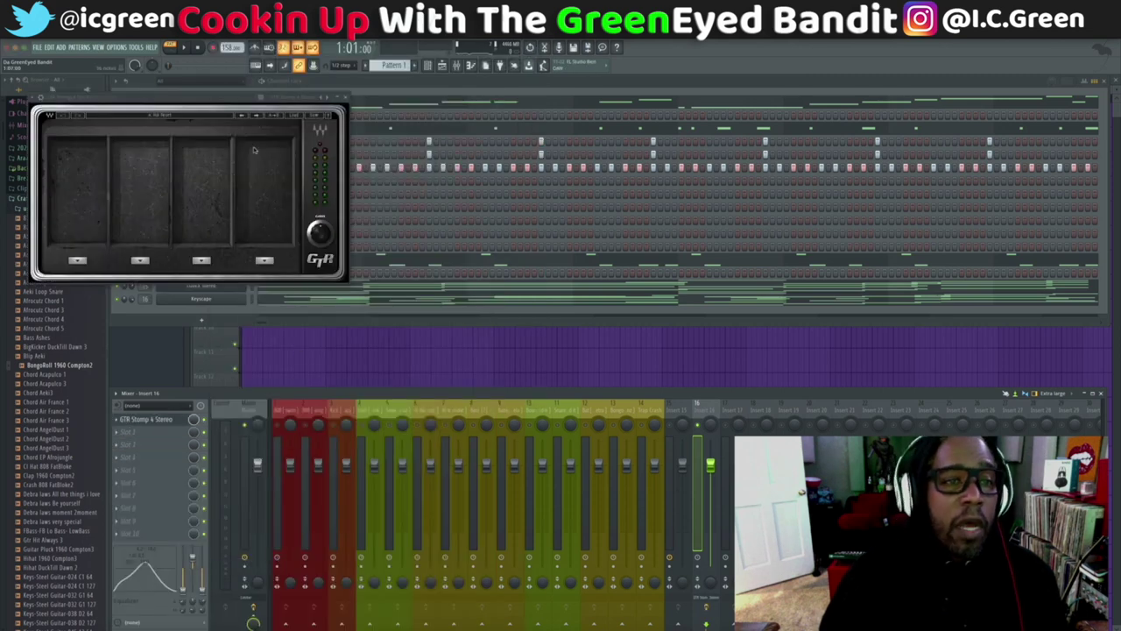
Step: Load the ButterScotch factory preset in GTR Stomp 4 and move the plugin window clear of the mixer
drag(245, 101, 265, 116)
drag(574, 207, 678, 247)
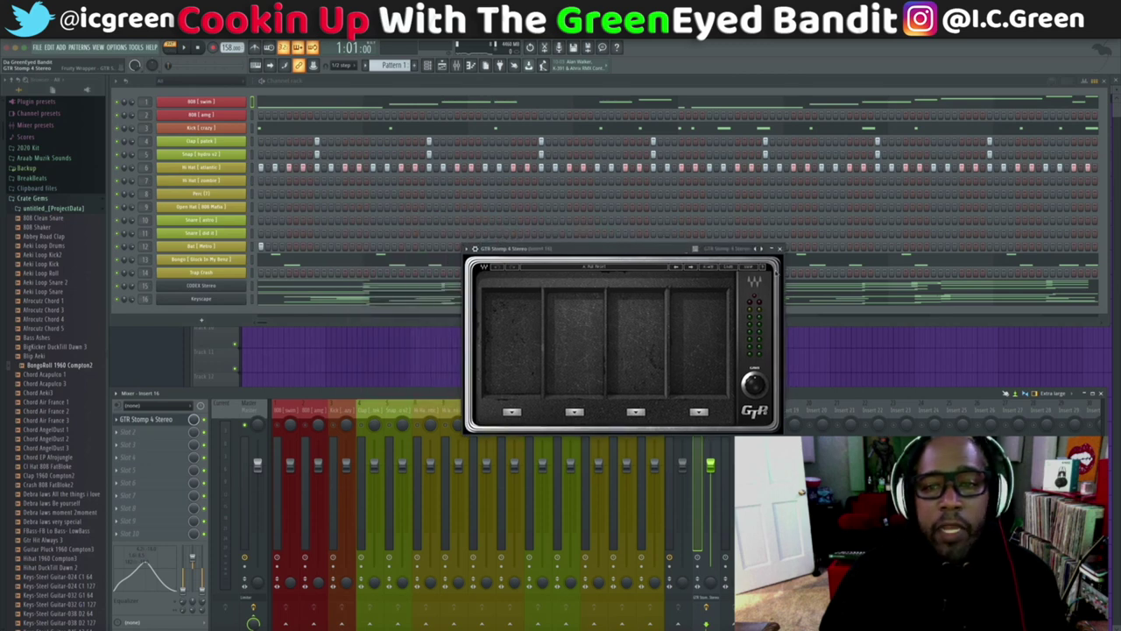
click(727, 266)
mouse_move(738, 325)
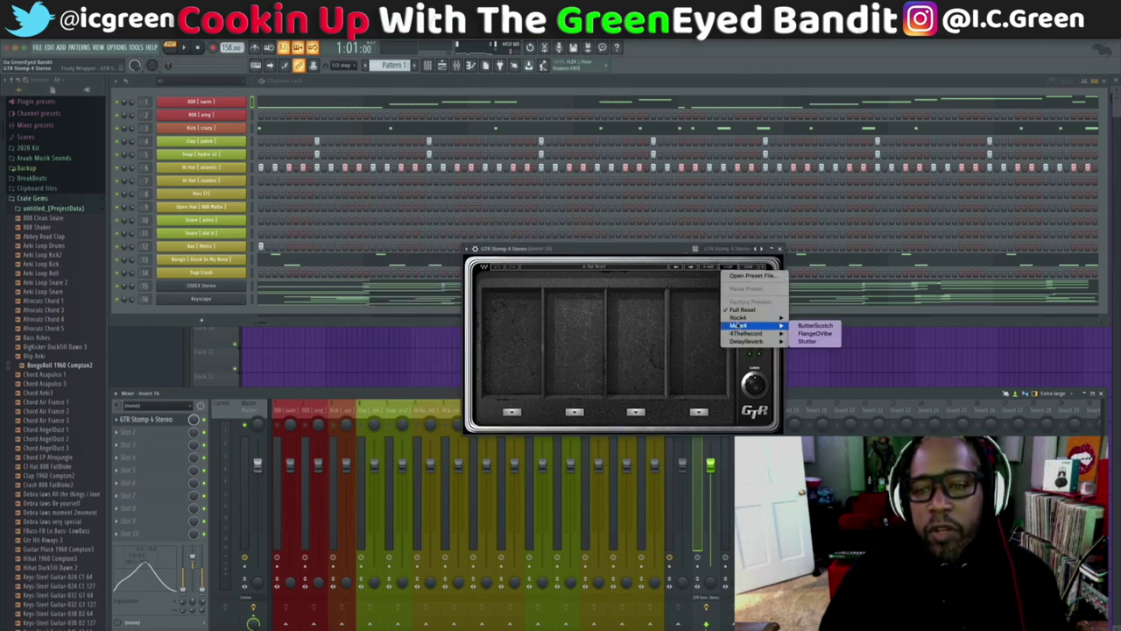
click(832, 326)
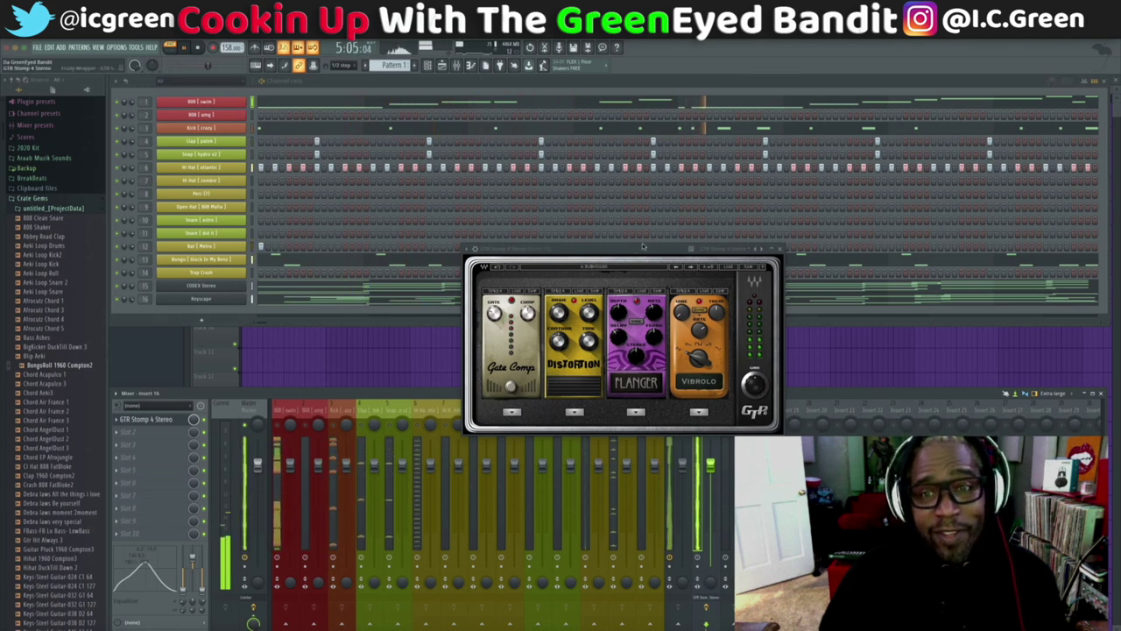
drag(634, 248, 847, 134)
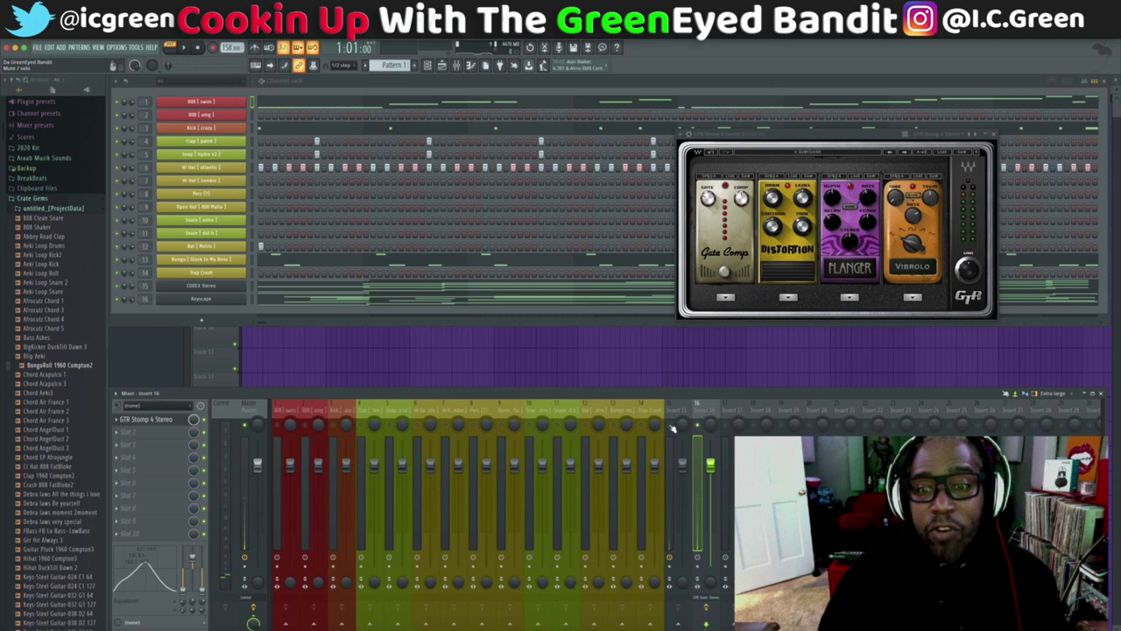
Step: Play the pattern through further GTR Stomp 4 presets, advancing to the one with Gate Comp, Buzz, Phaser and Delay pedals
key(space)
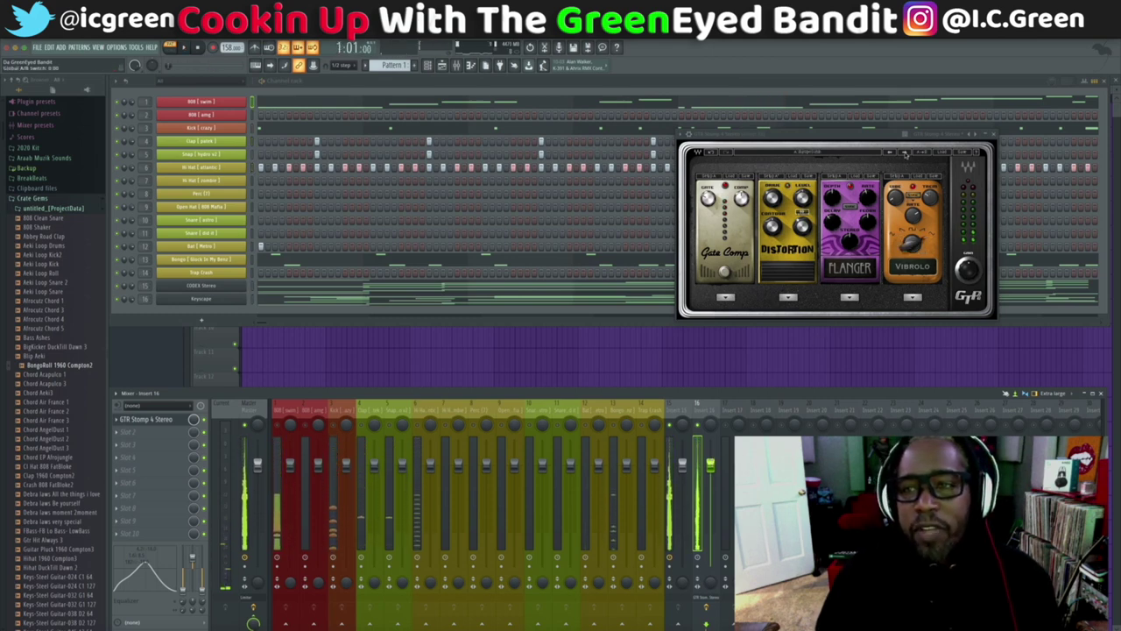
key(space)
key(space)
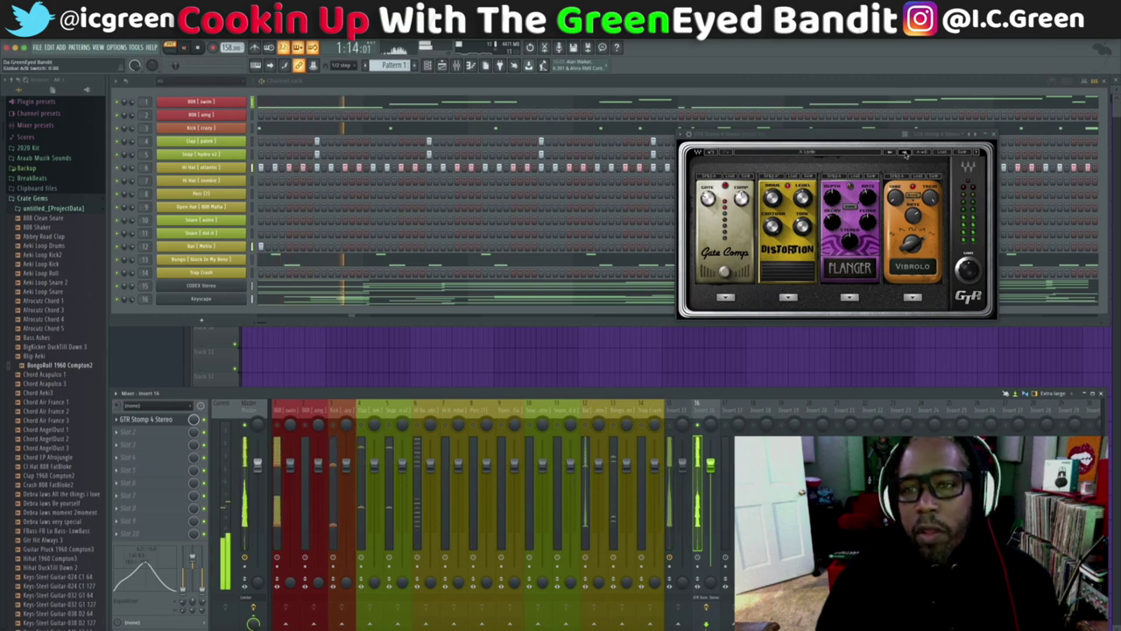
click(905, 153)
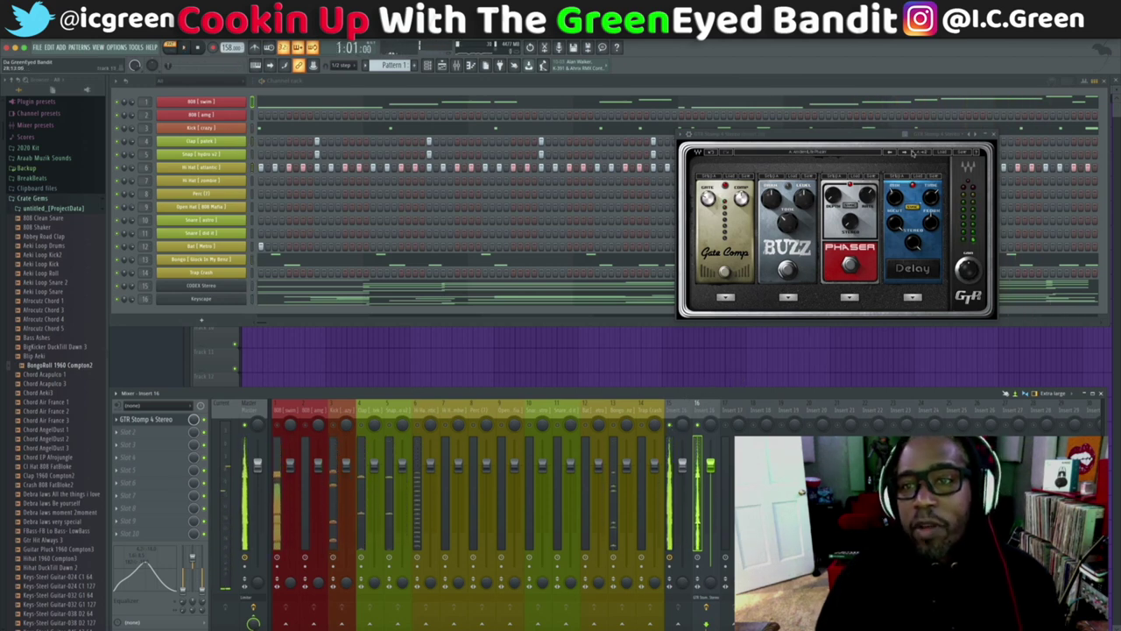
Step: Play the pattern through further GTR Stomp 4 presets, advancing to the one with Gate Comp, Distortion, Flanger and Vibrolo pedals
key(space)
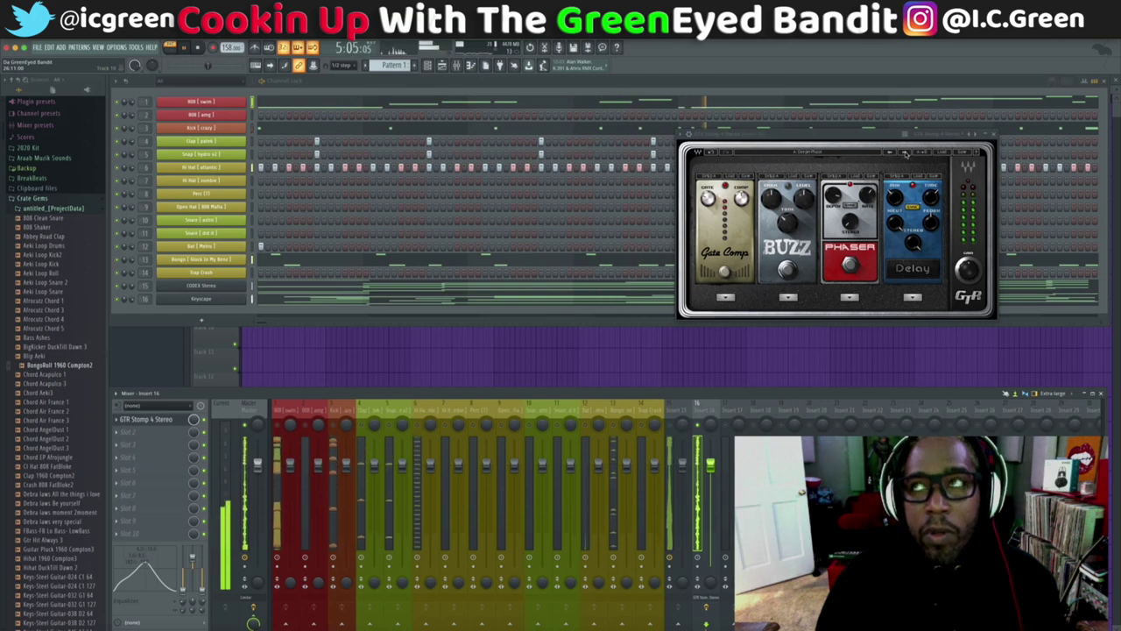
key(space)
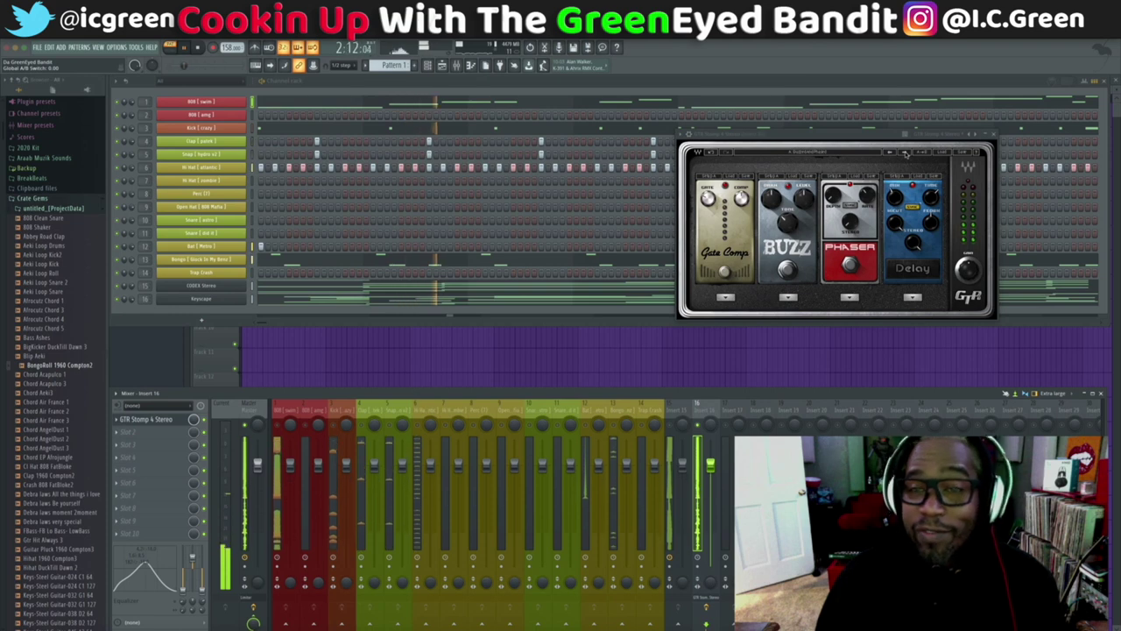
click(906, 153)
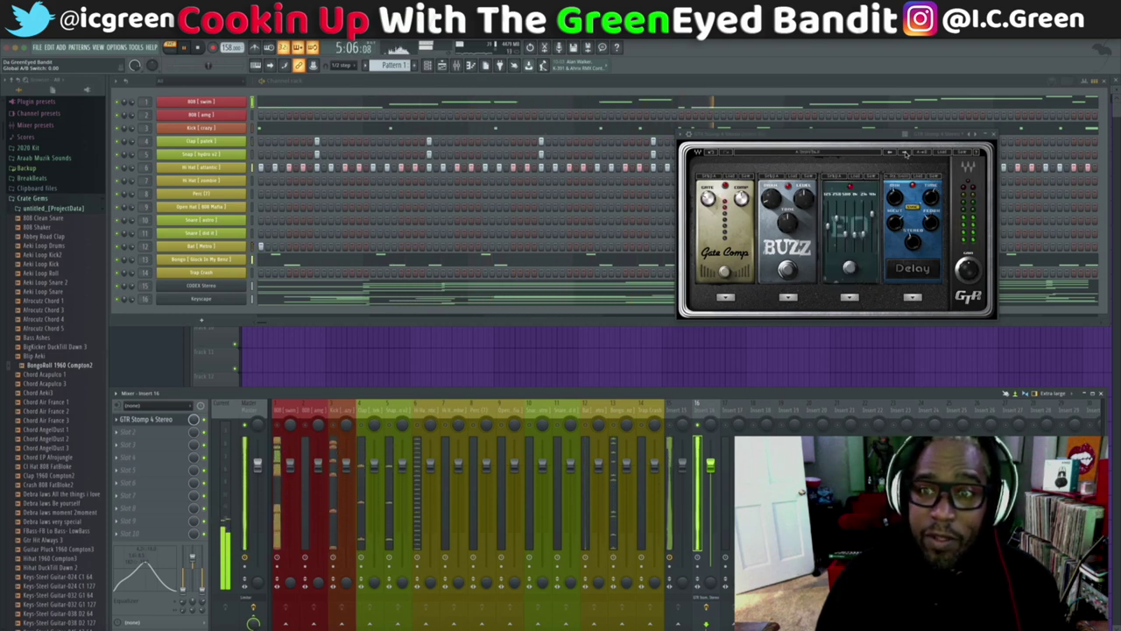
click(906, 153)
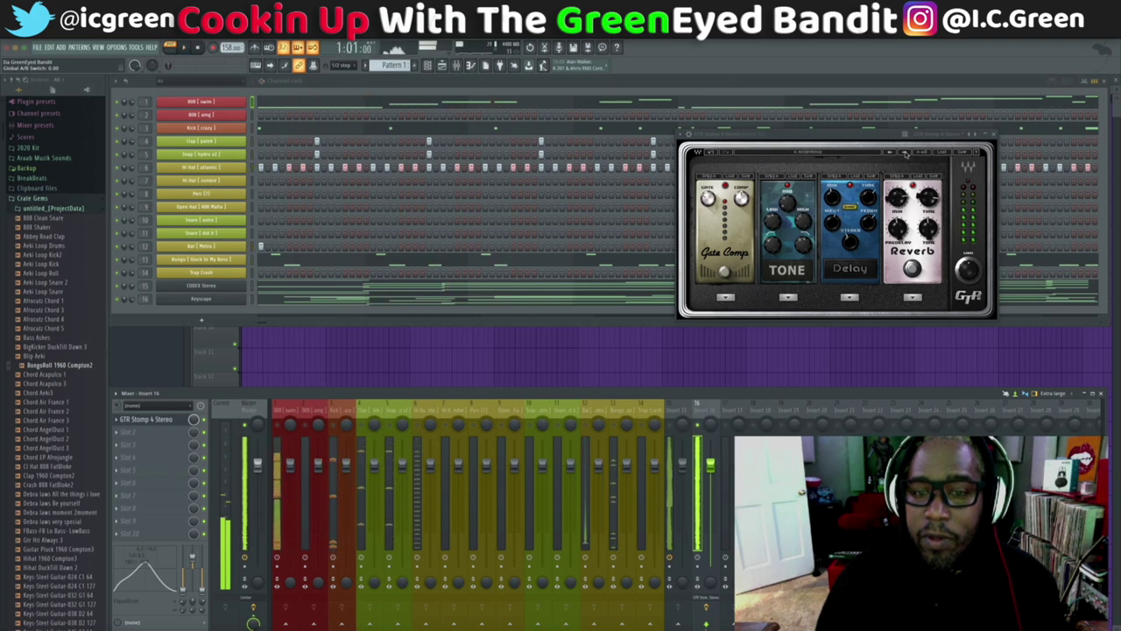
click(905, 153)
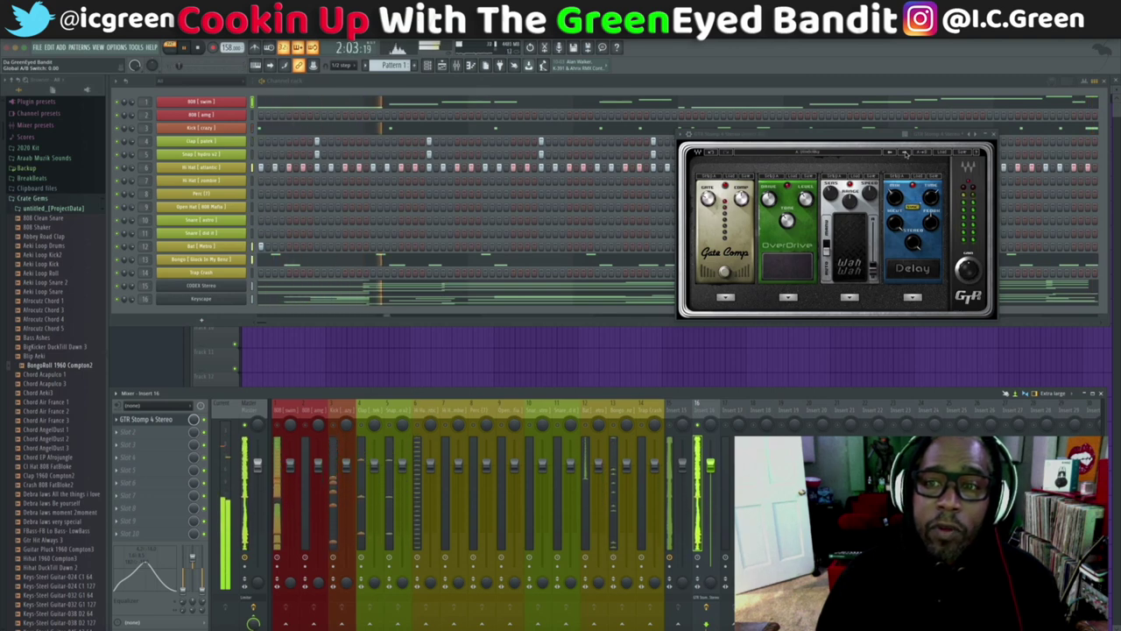
key(space)
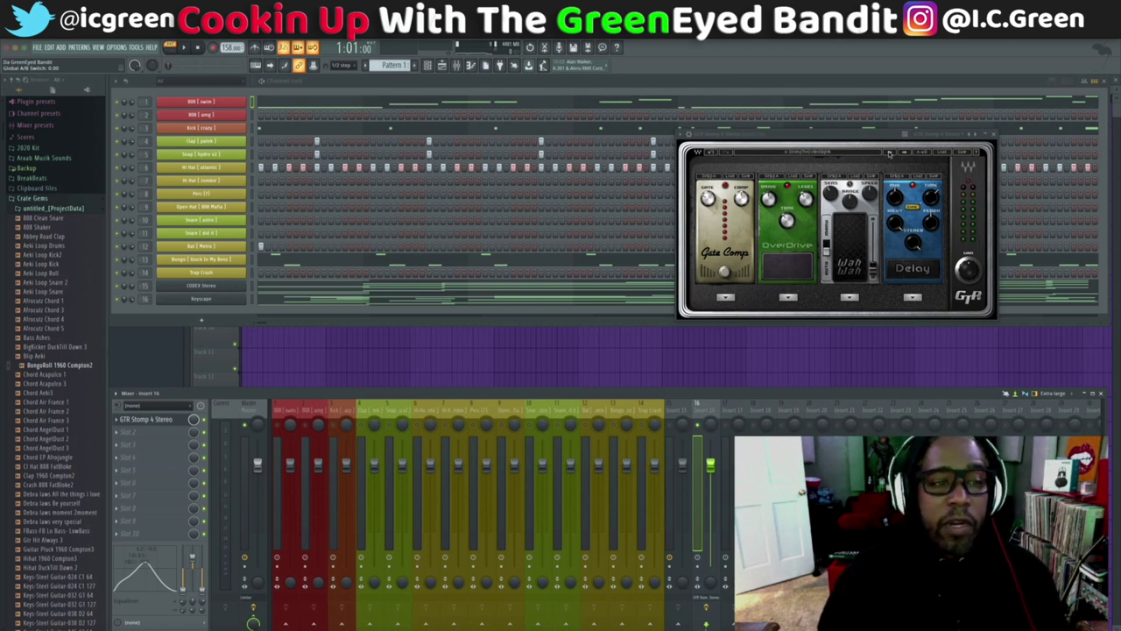
click(903, 152)
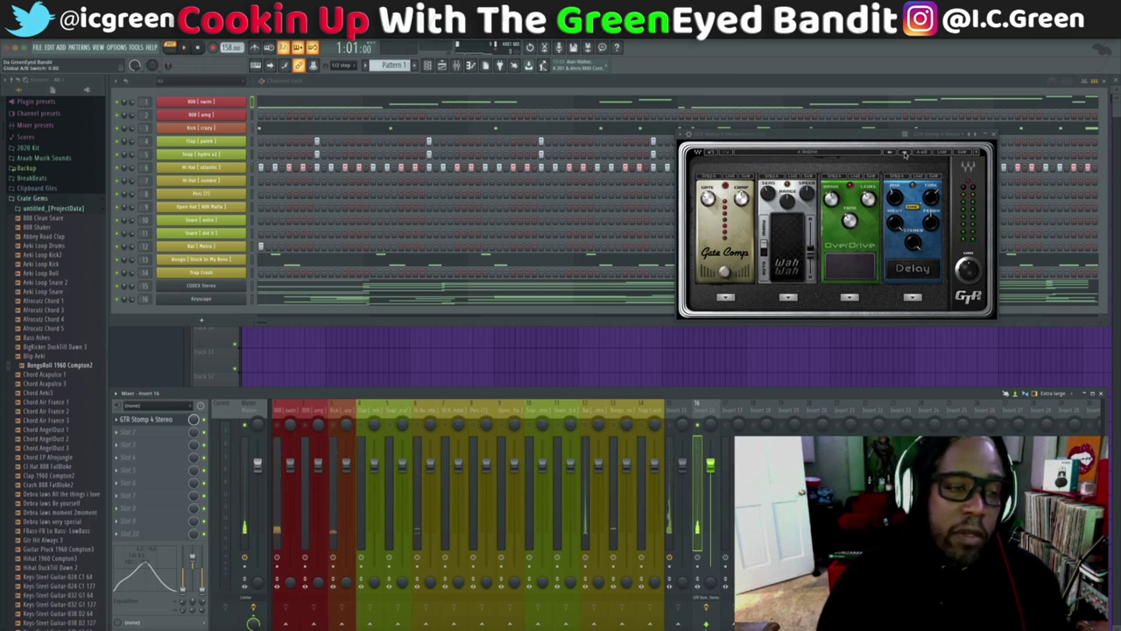
click(905, 154)
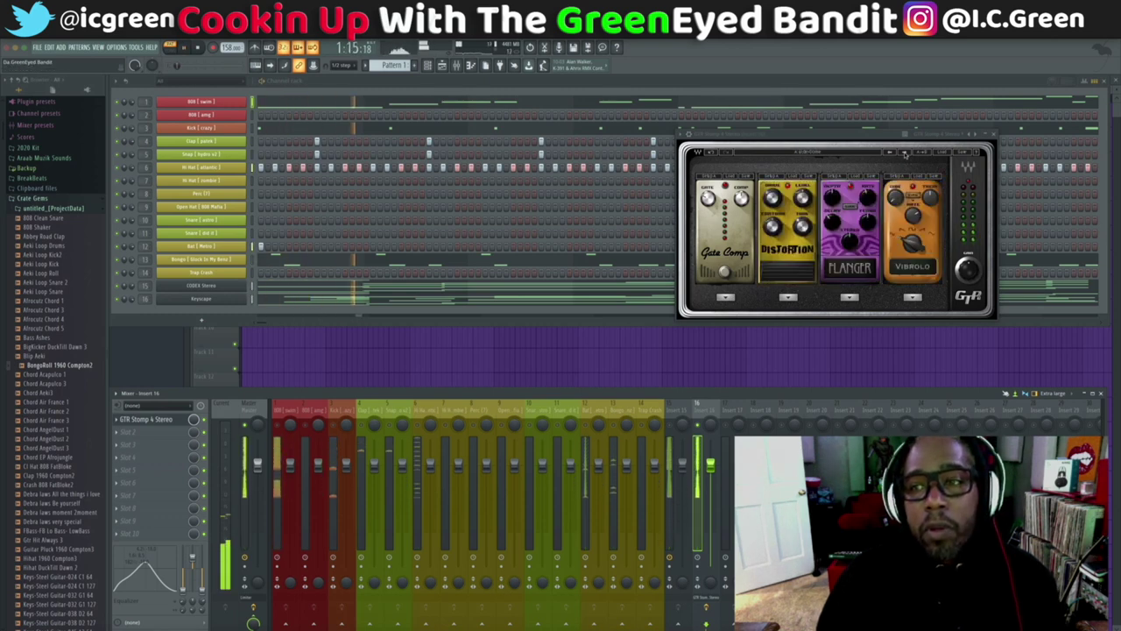
click(905, 154)
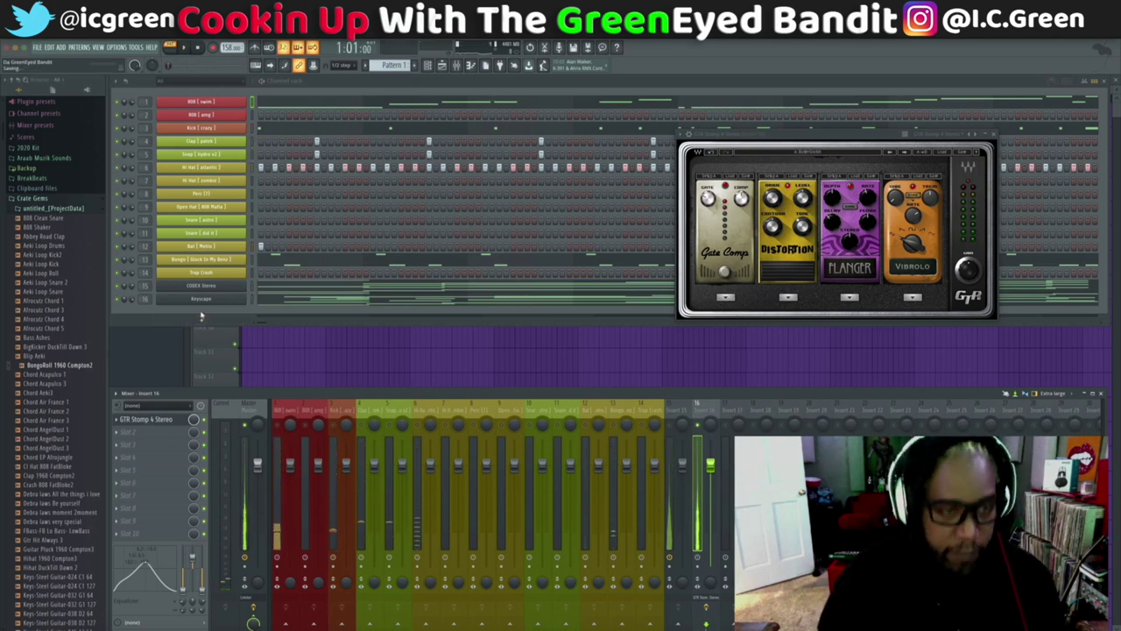
Step: Clone the Keyscape channel in the channel rack and close the clone's plugin window
right_click(242, 298)
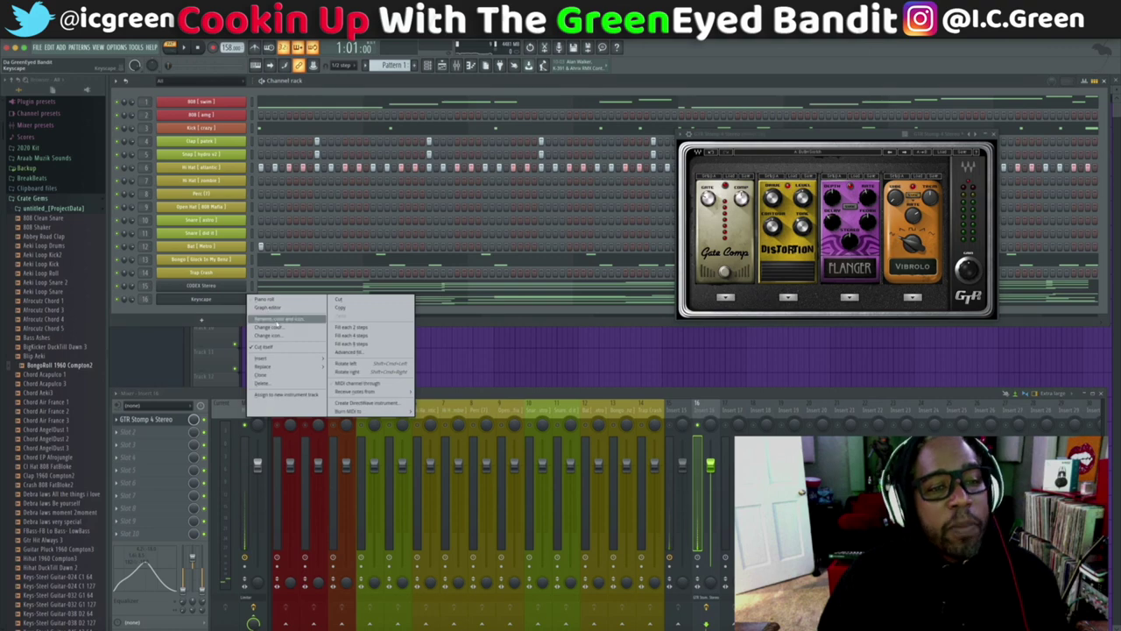
click(277, 372)
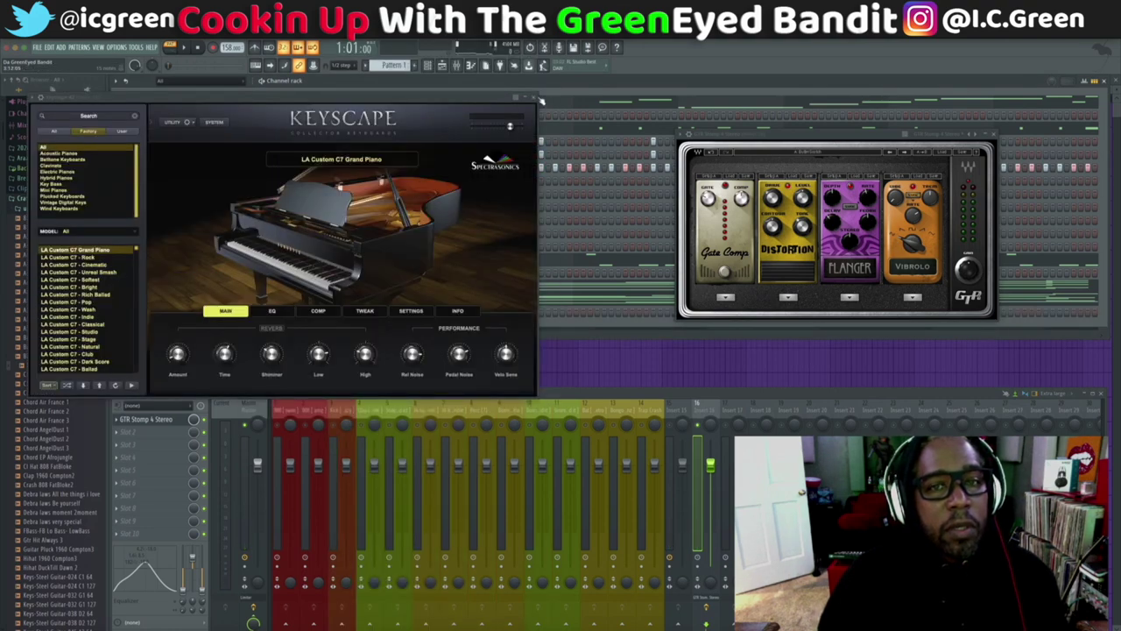
click(532, 97)
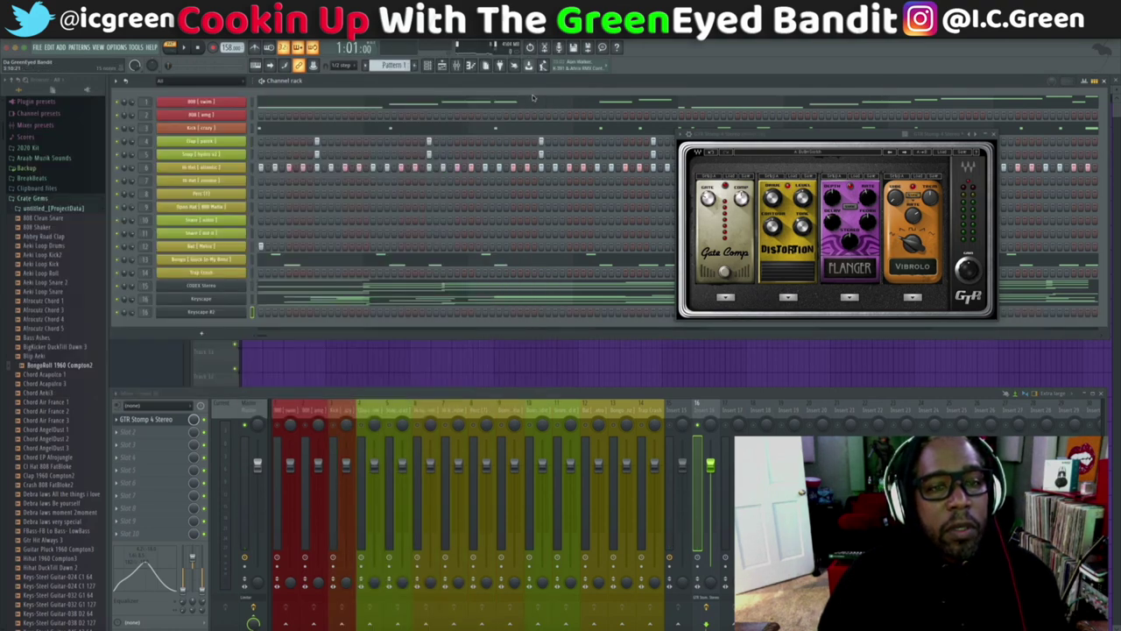
Step: Copy all the notes from the Keyscape piano roll into the Keyscape #2 piano roll and check the clone's instrument
click(298, 300)
key(ctrl+a)
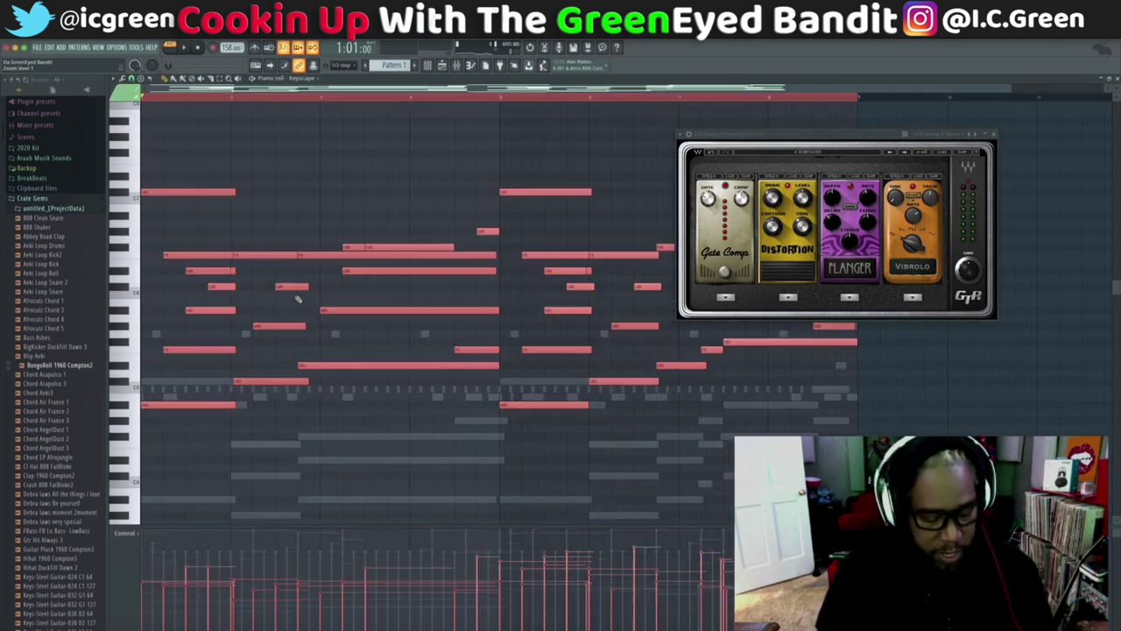
click(302, 78)
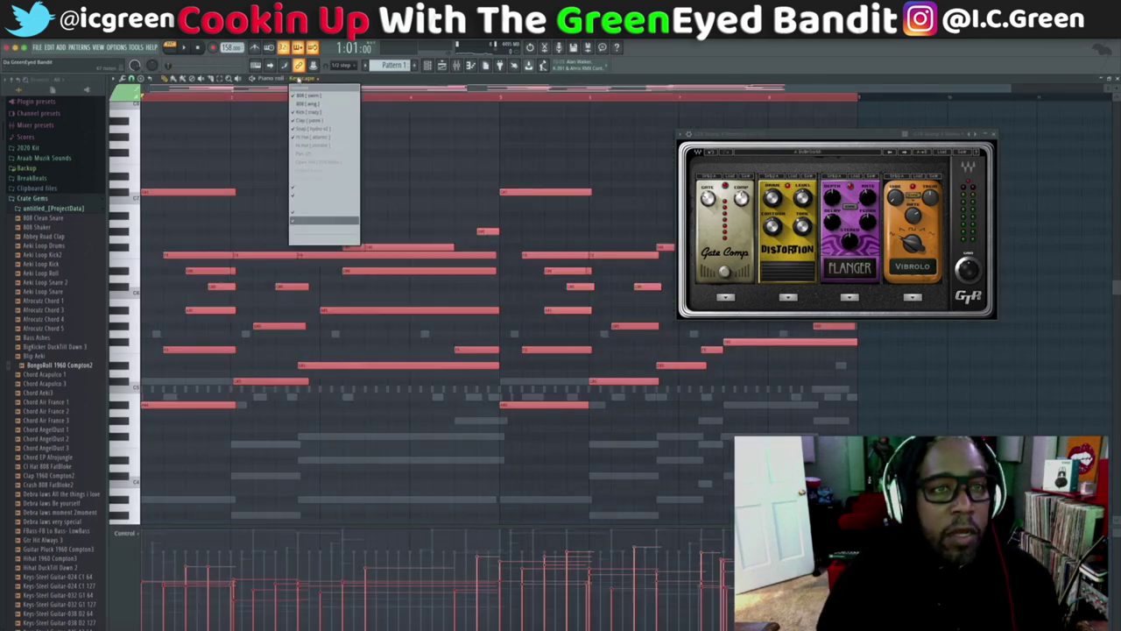
click(306, 231)
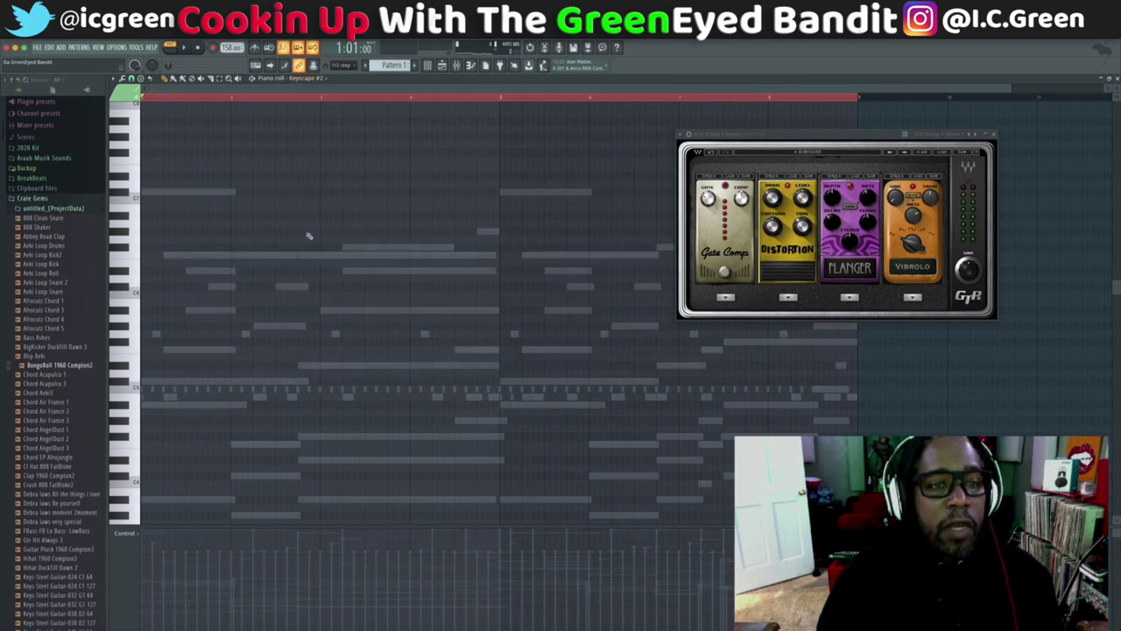
key(ctrl+v)
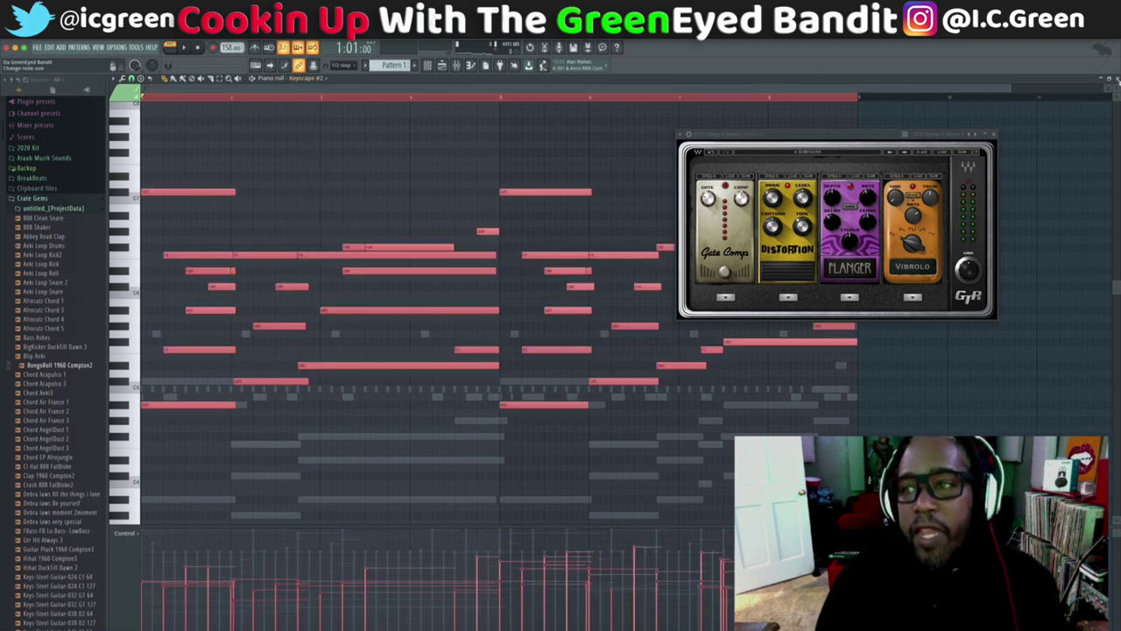
key(F7)
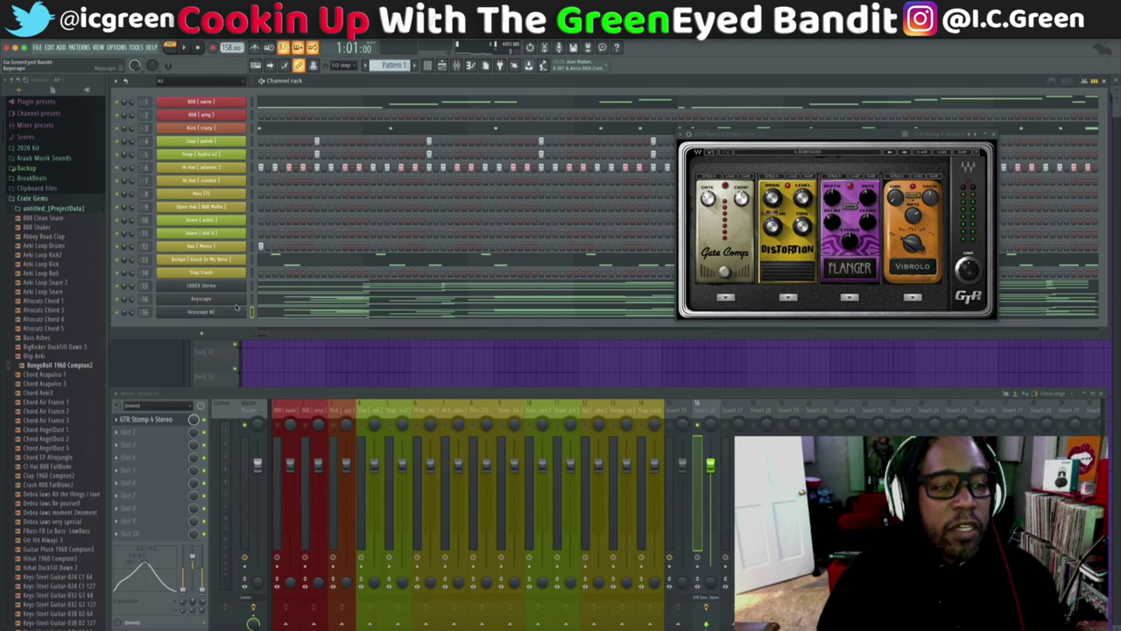
click(223, 313)
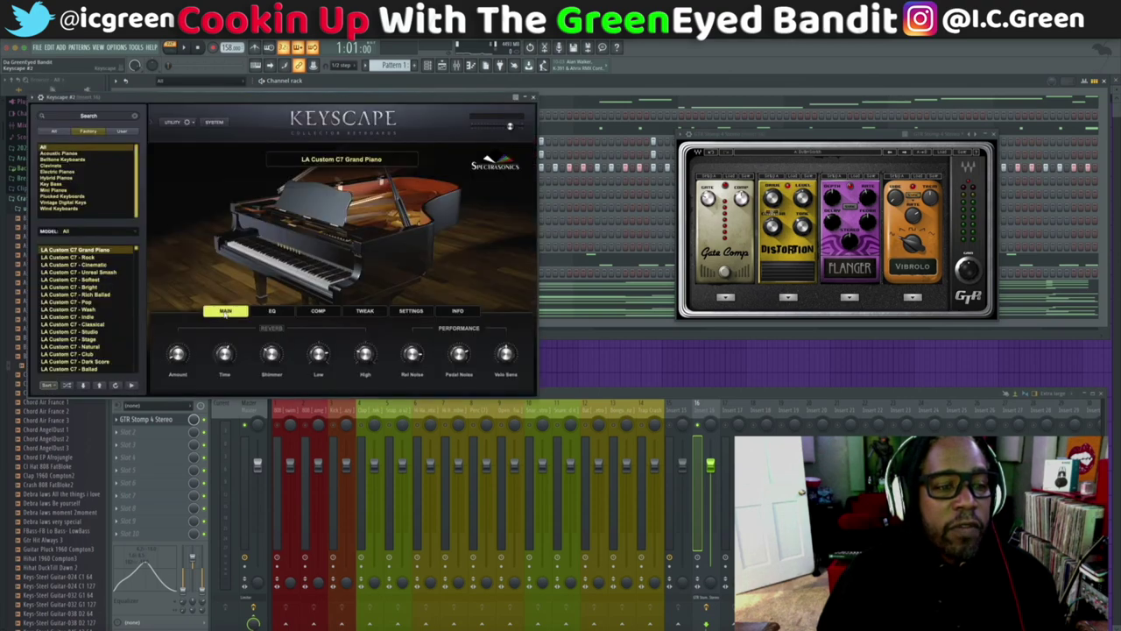
click(535, 98)
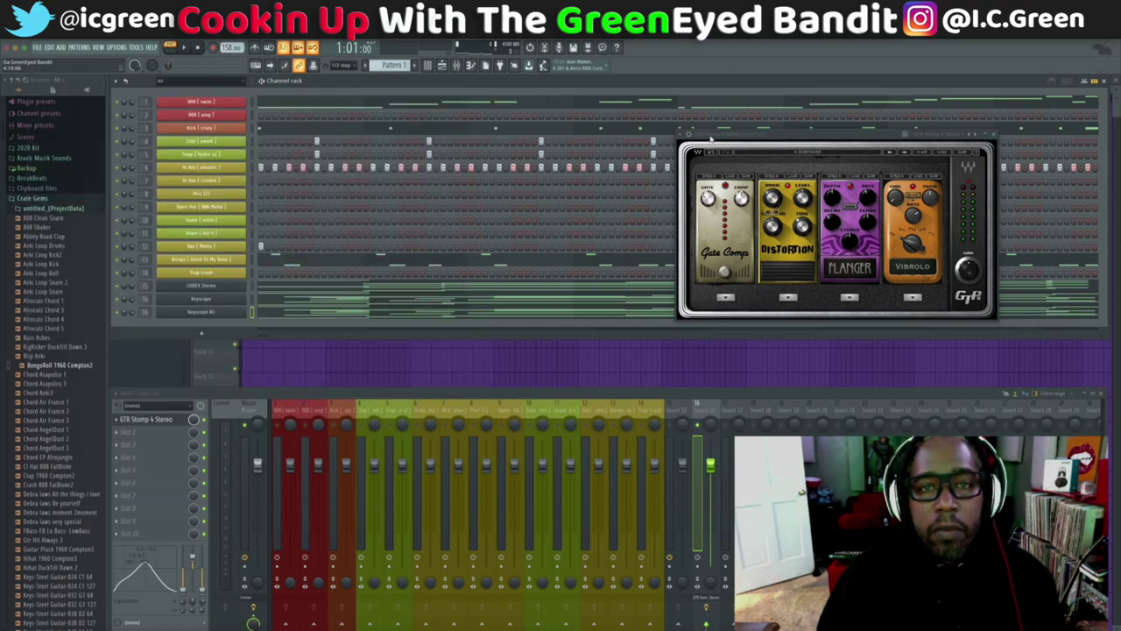
Step: Close GTR Stomp 4 and delete it from effect slot 1 of mixer insert 16
click(995, 136)
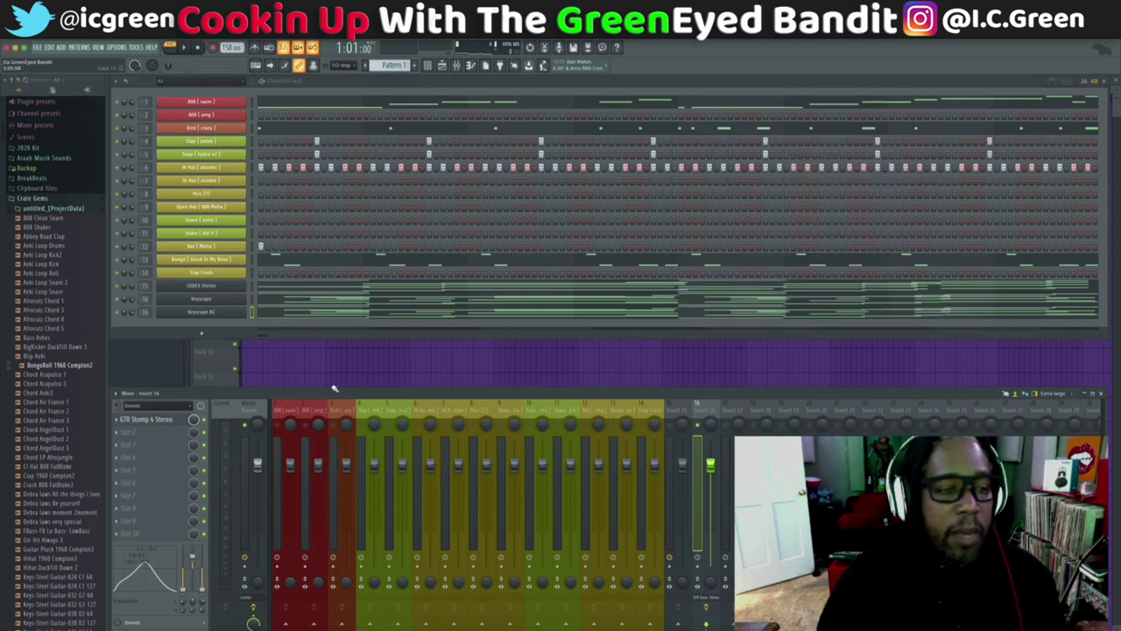
click(119, 419)
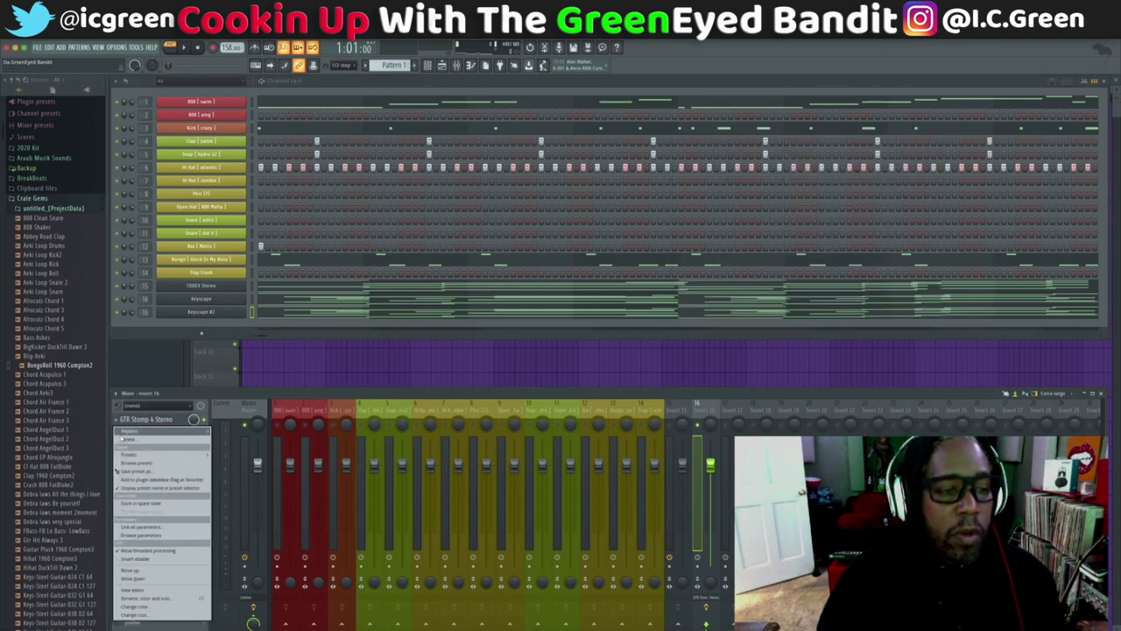
click(123, 439)
Step: Route the Keyscape #2 channel to mixer insert 17 and check it in playback by toggling insert 16's mute
key(space)
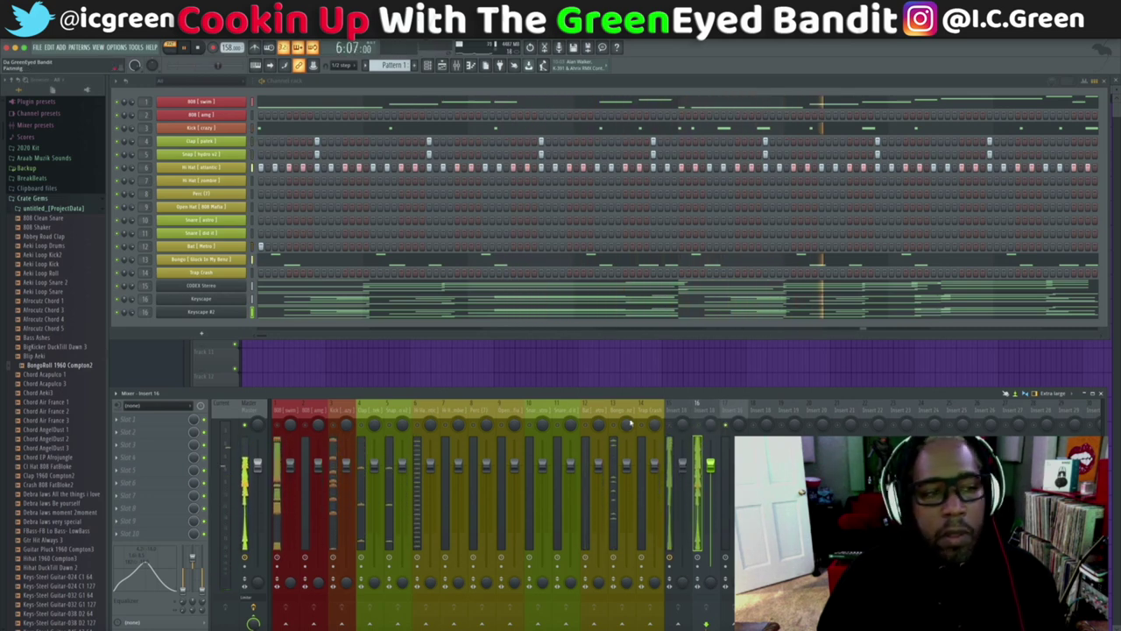
key(space)
click(726, 427)
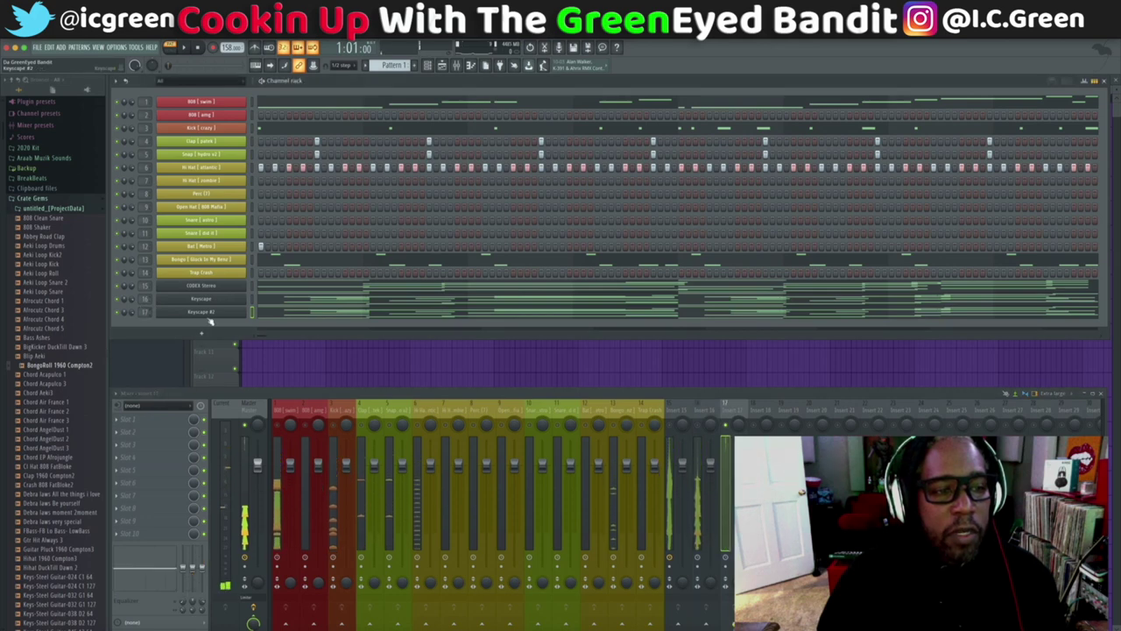
key(space)
click(704, 428)
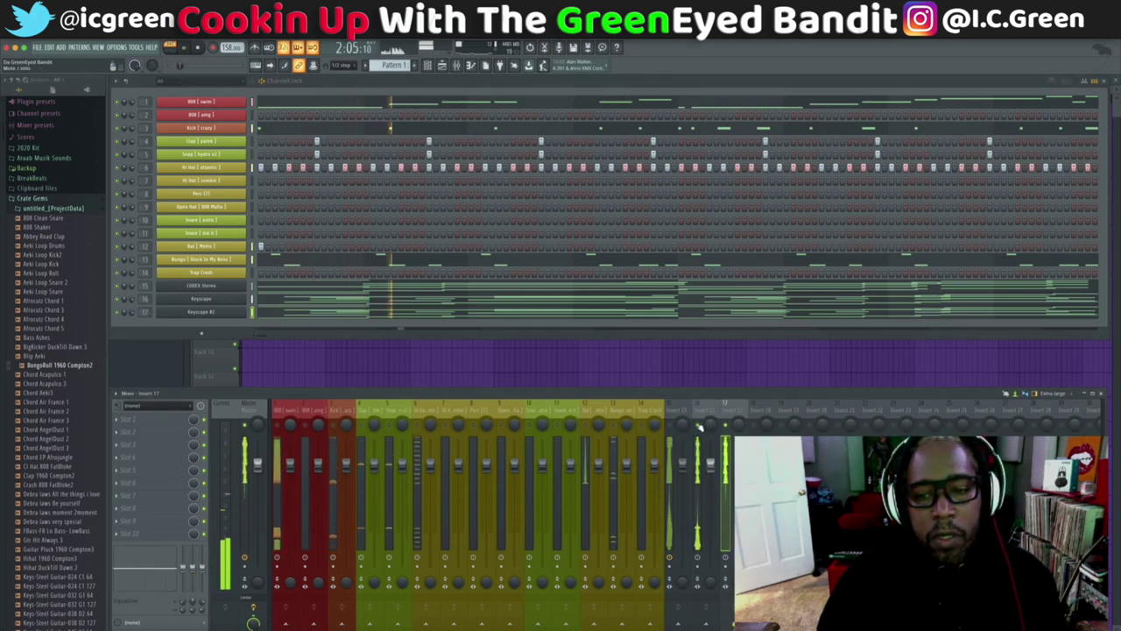
key(space)
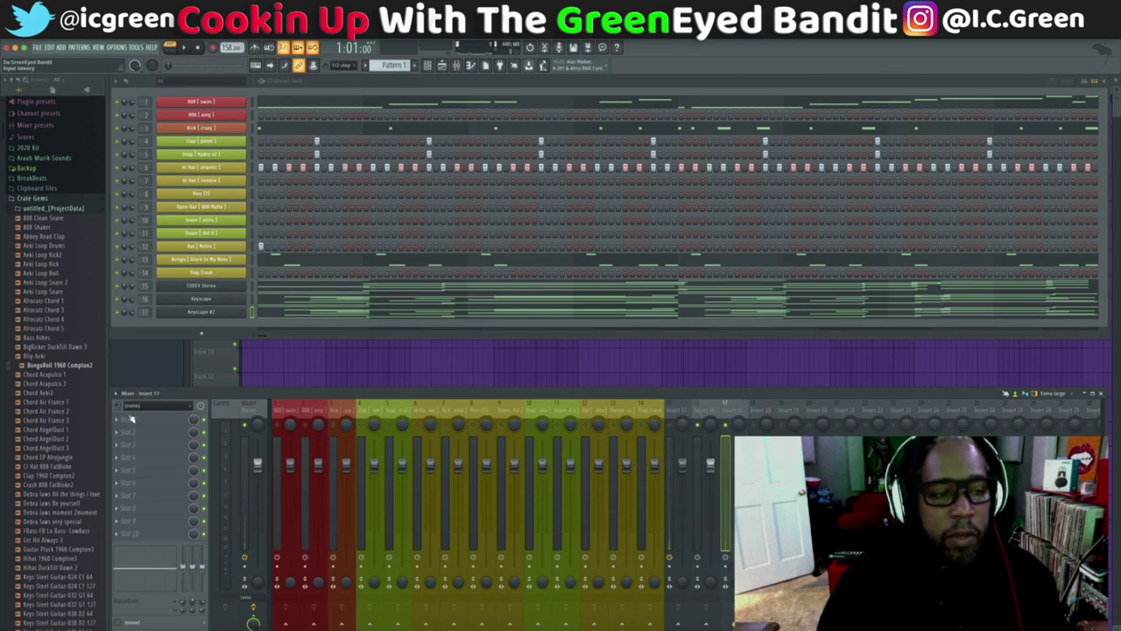
Step: Load GTR Stomp 4 Stereo into effect slot 1 of mixer insert 17
click(136, 419)
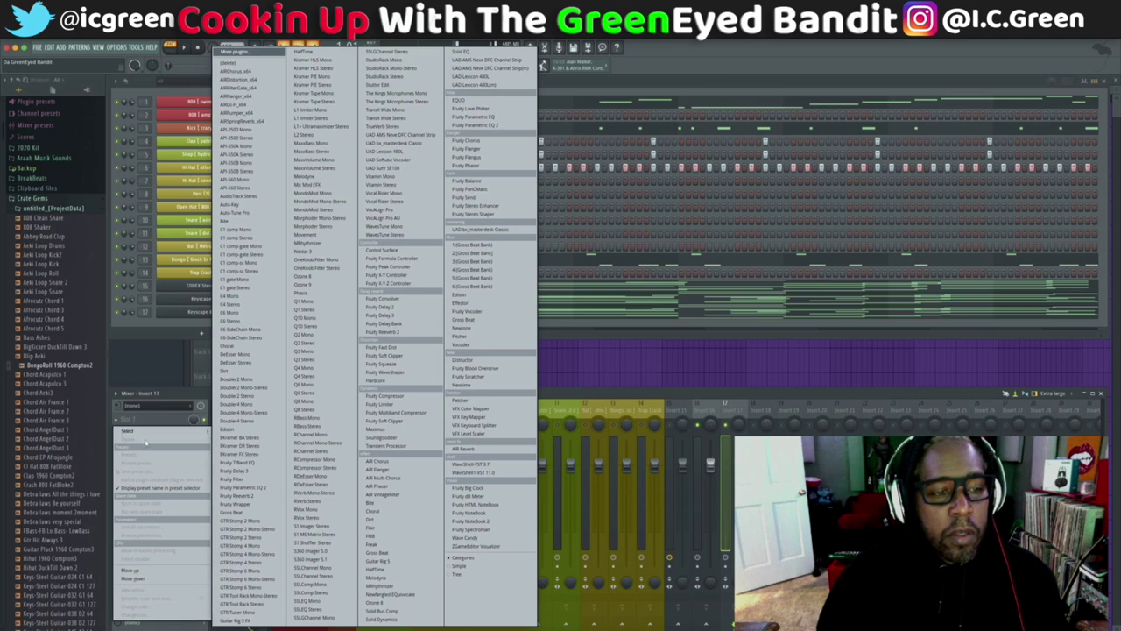
mouse_move(149, 435)
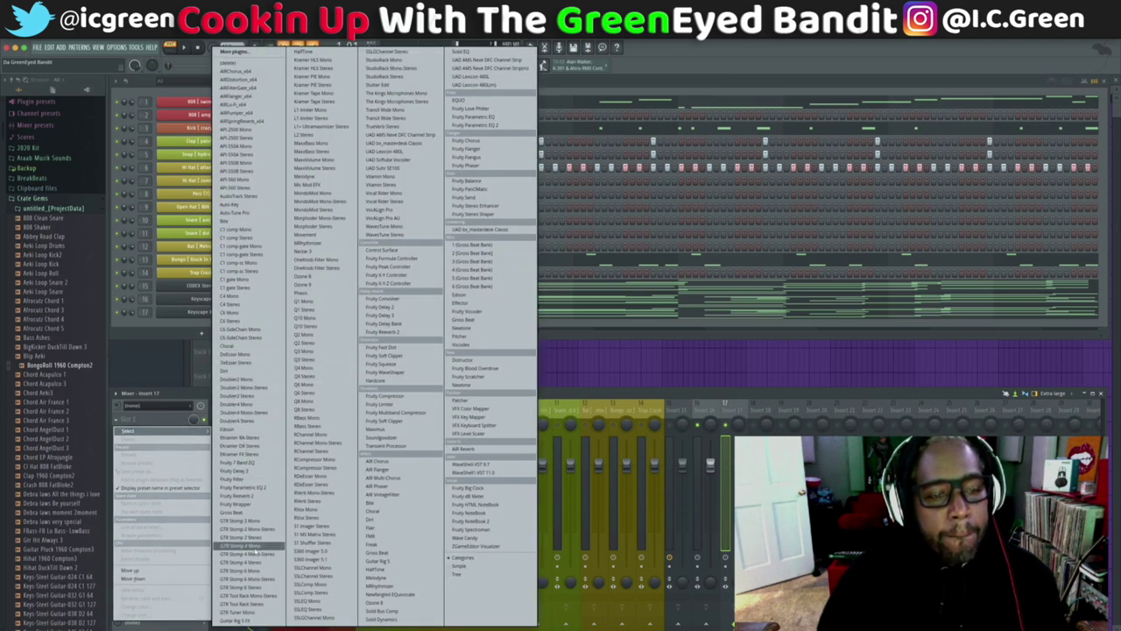
click(249, 563)
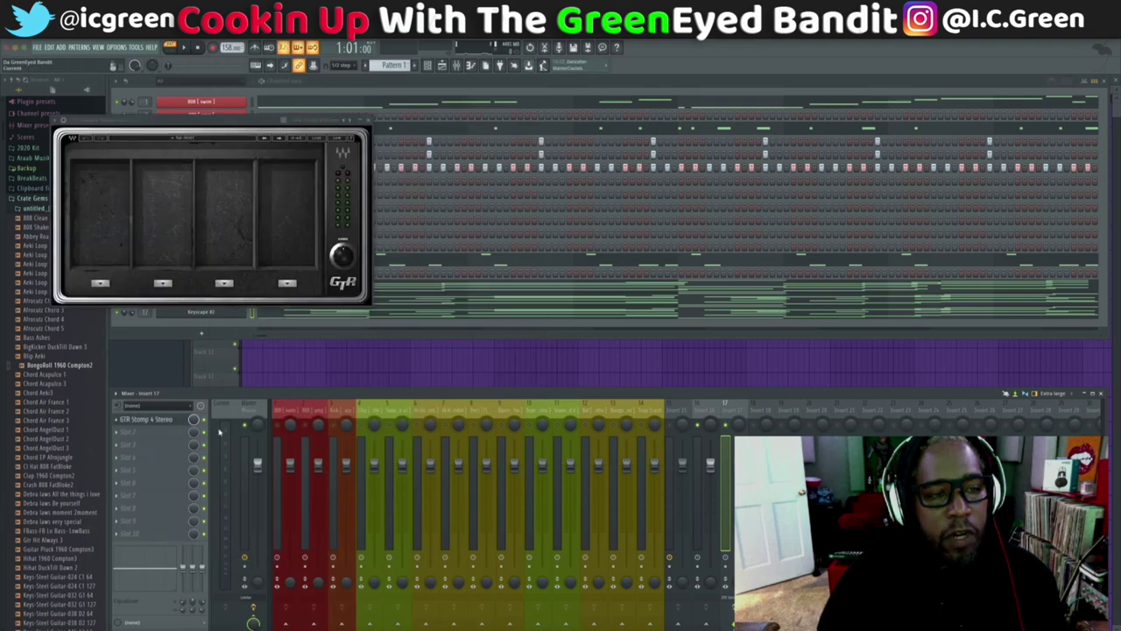
Step: Load the GTR Stomp 4 factory preset with Gate Comp, Distortion, Flanger and Vibrolo pedals and close the plugin window
click(314, 140)
mouse_move(328, 197)
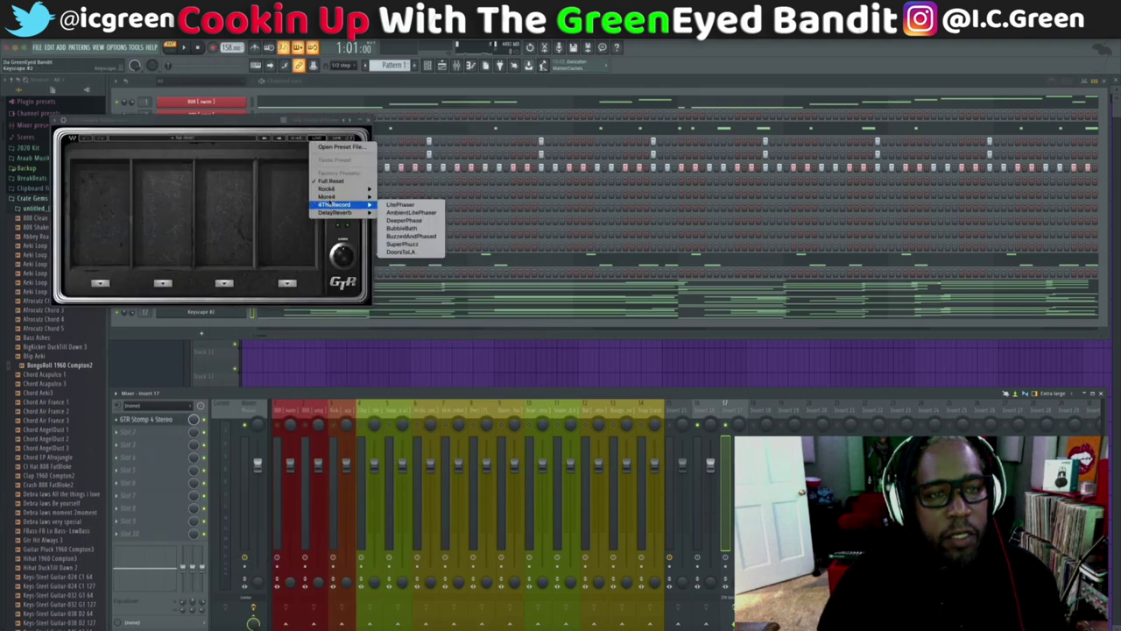
click(403, 196)
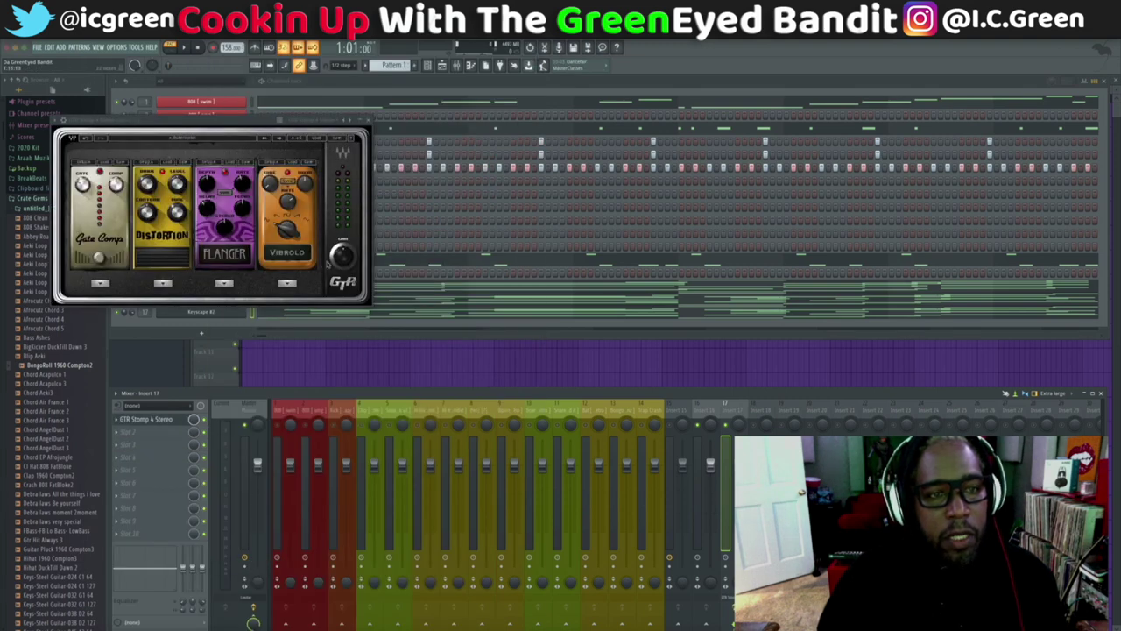
click(370, 125)
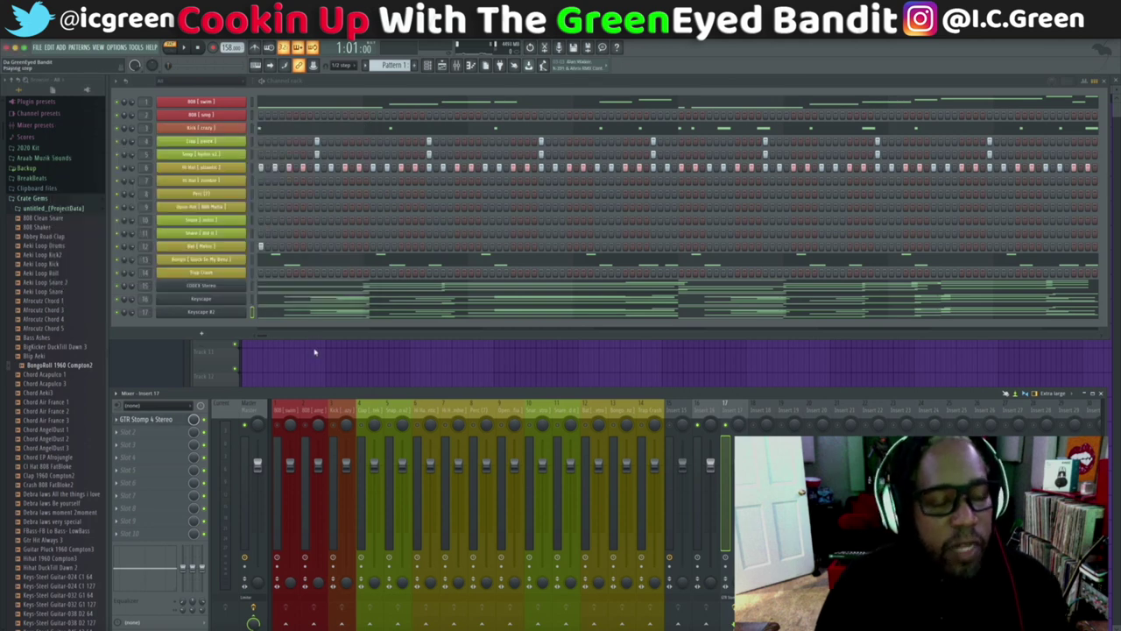
Step: Play the pattern, shape mixer insert 17's EQ by cutting its lows and highs around a mid peak, and select insert 16
key(space)
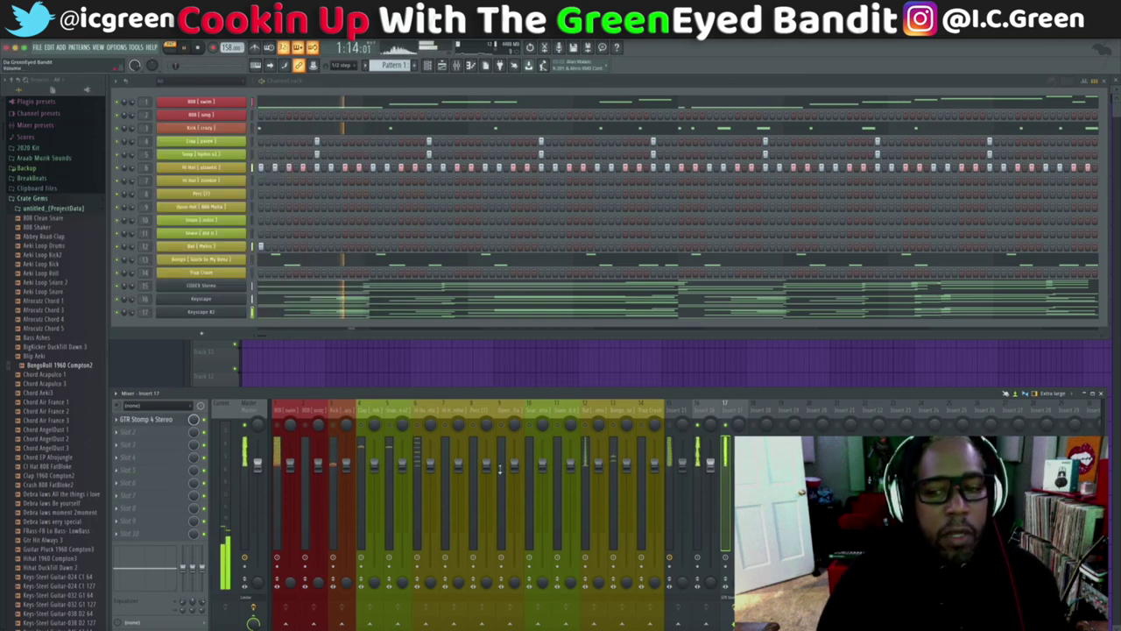
click(164, 420)
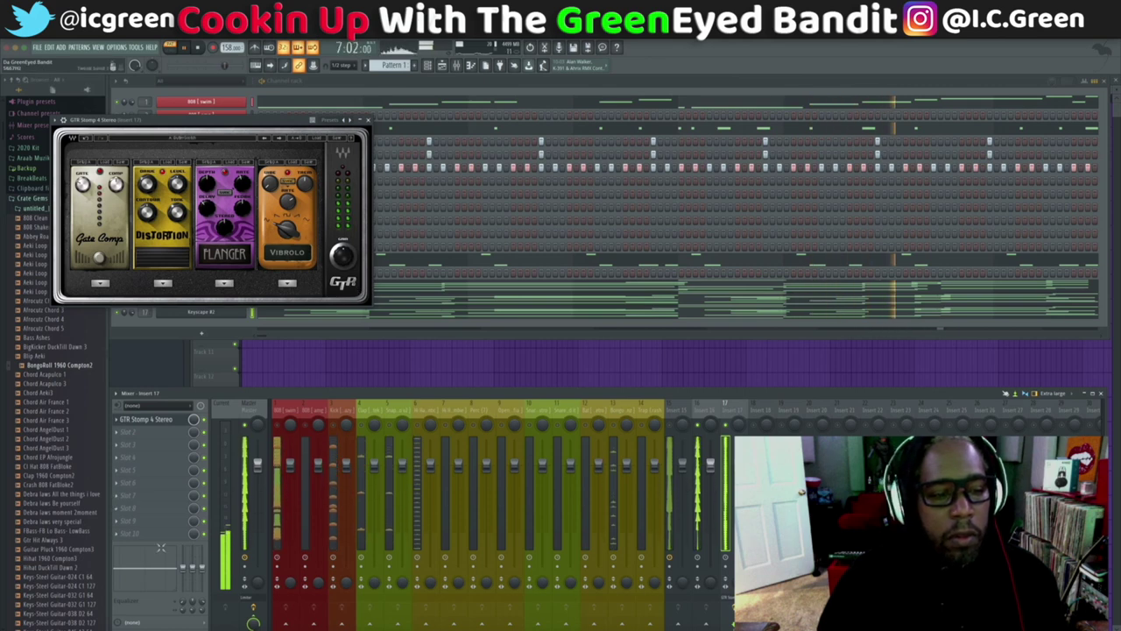
drag(196, 574, 174, 601)
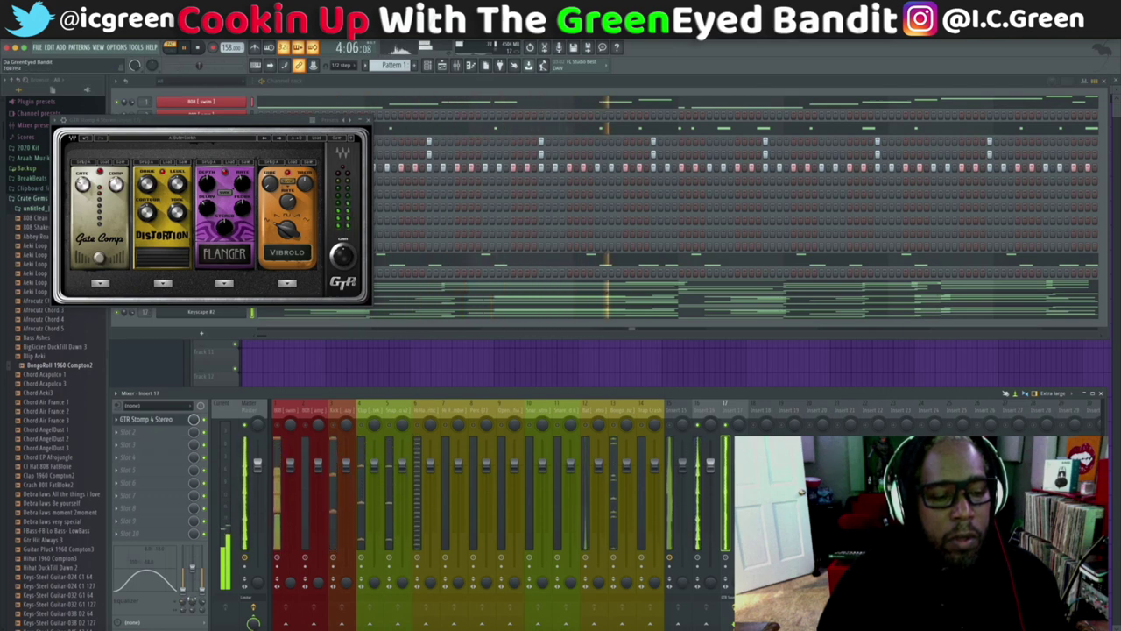
click(699, 414)
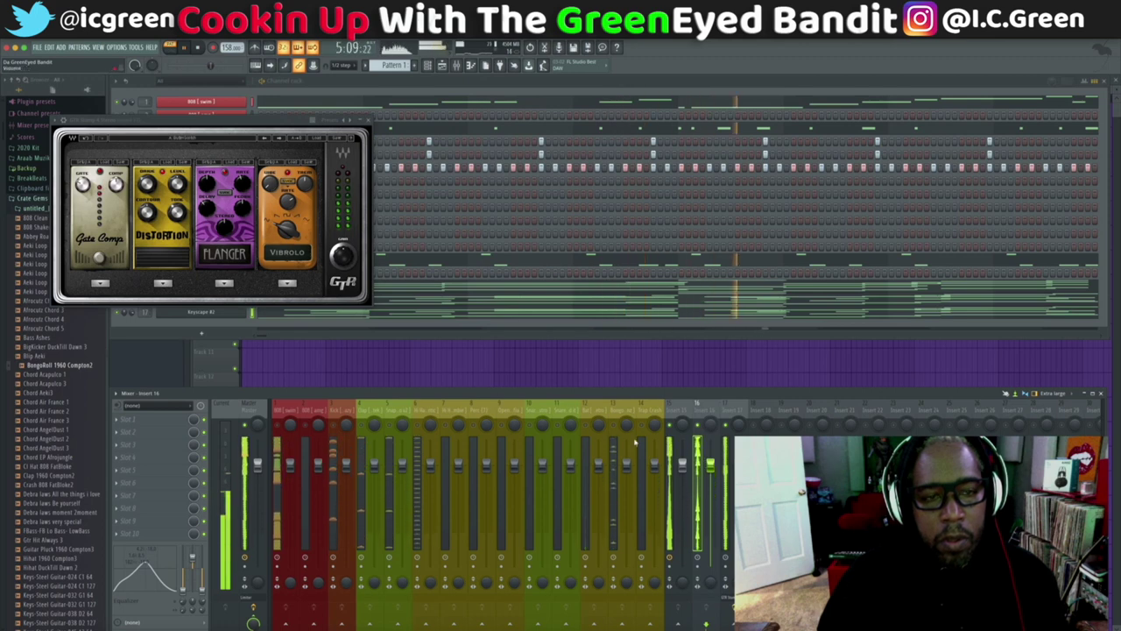
Step: Close the GTR Stomp 4 window on mixer insert 17 and place Snare [did it] hits on the same steps as the clap
click(726, 414)
click(145, 419)
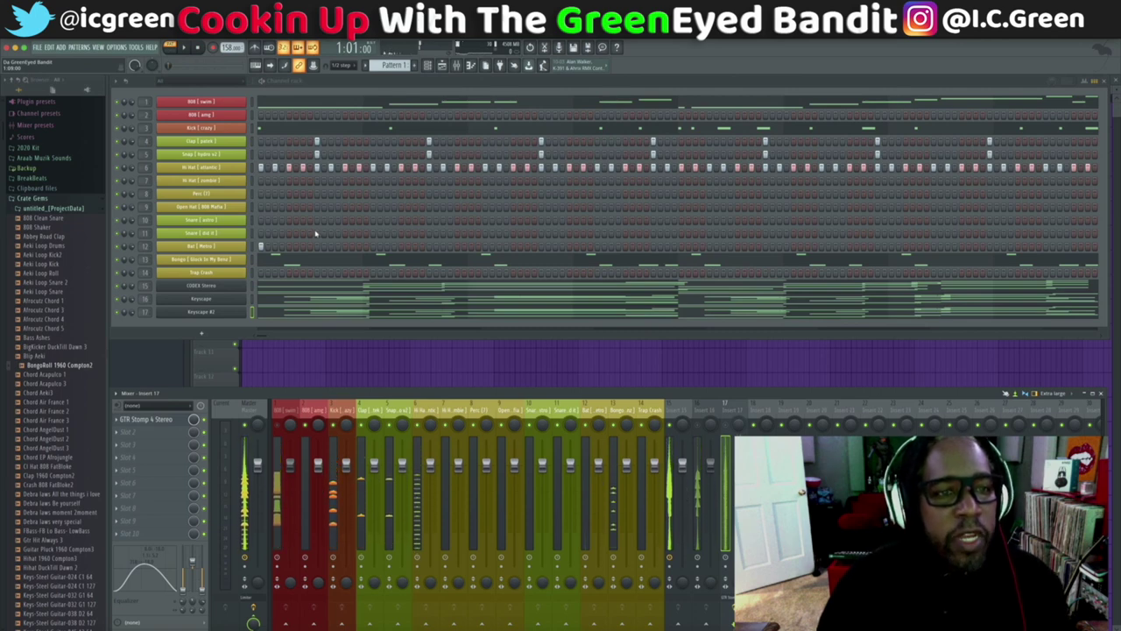
click(253, 232)
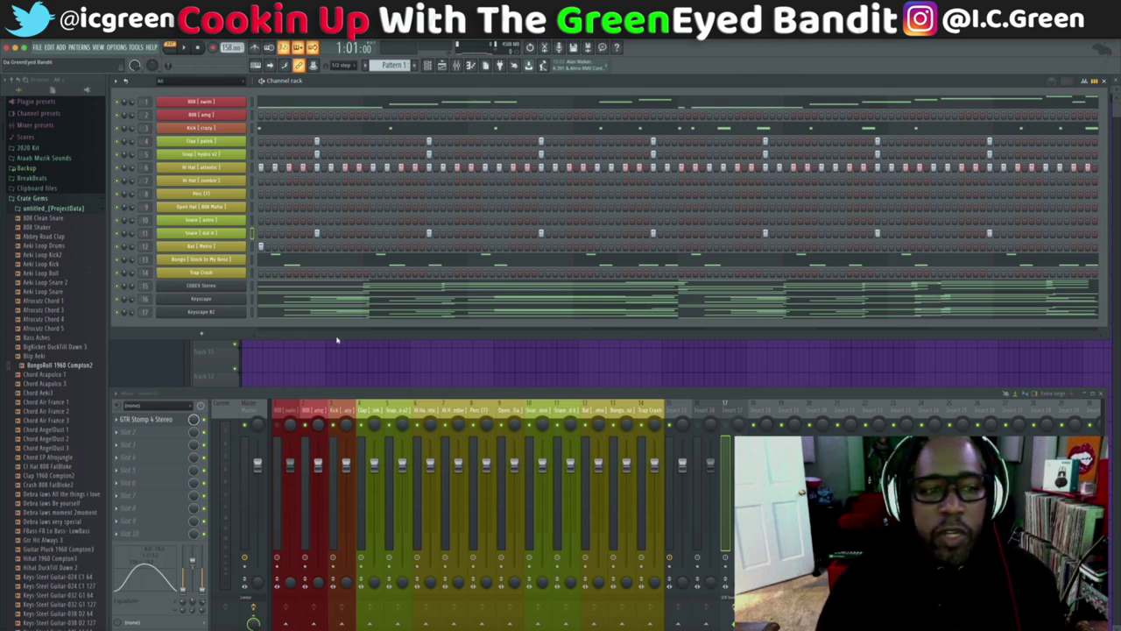
drag(263, 338, 315, 338)
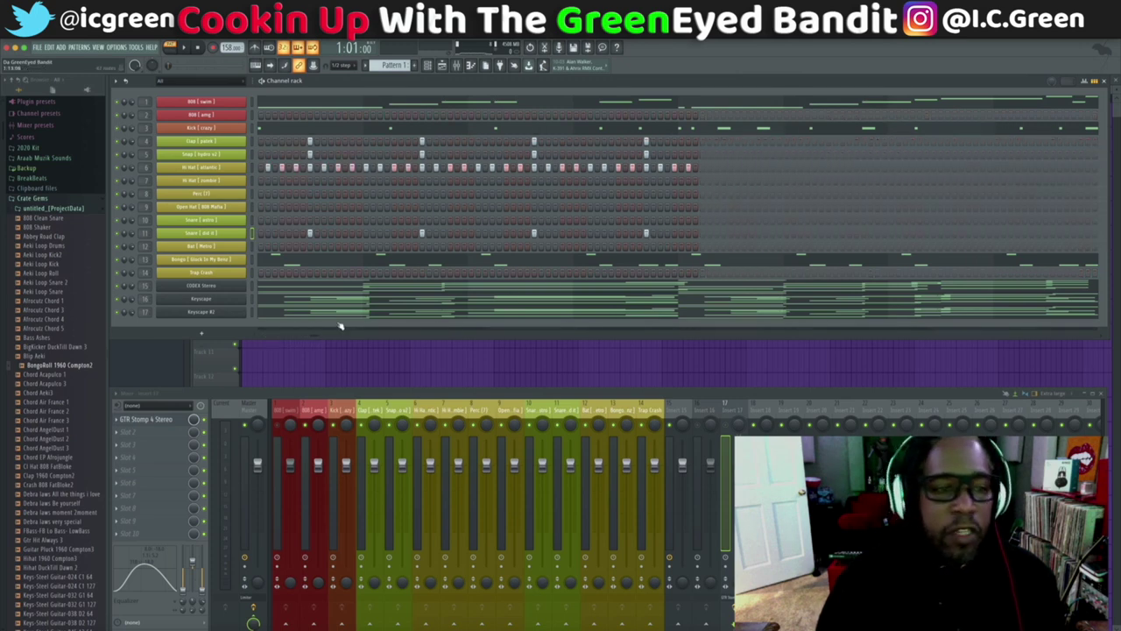
drag(315, 336, 252, 333)
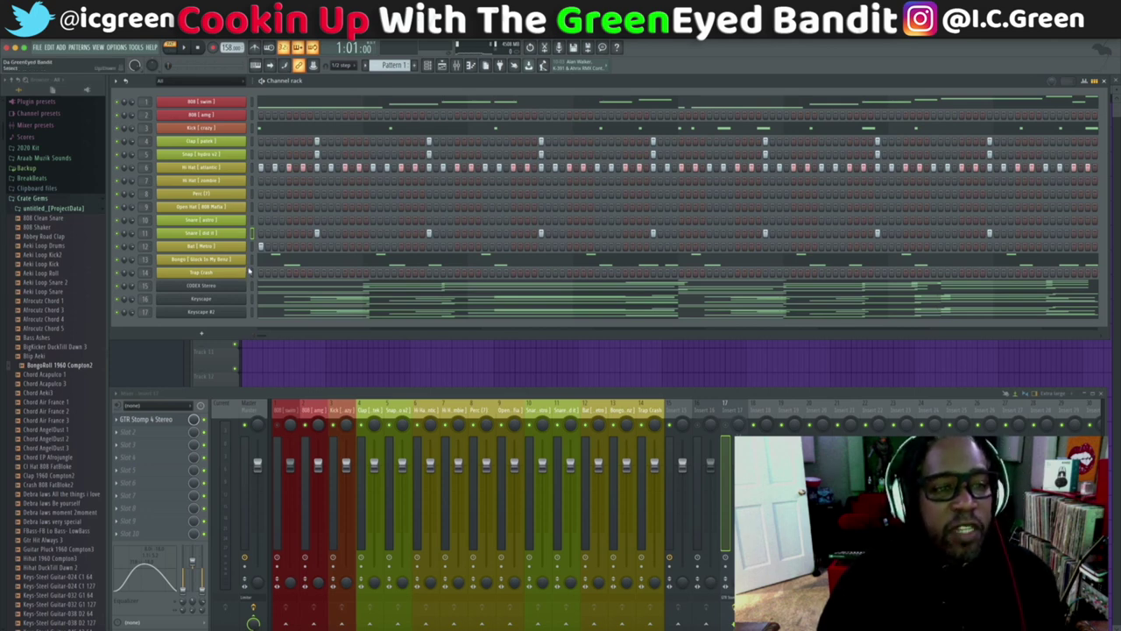
Step: Record live Snare [did it] hits over the pattern, redoing the take, and raise the recorded notes' velocities to maximum in the piano roll
key(space)
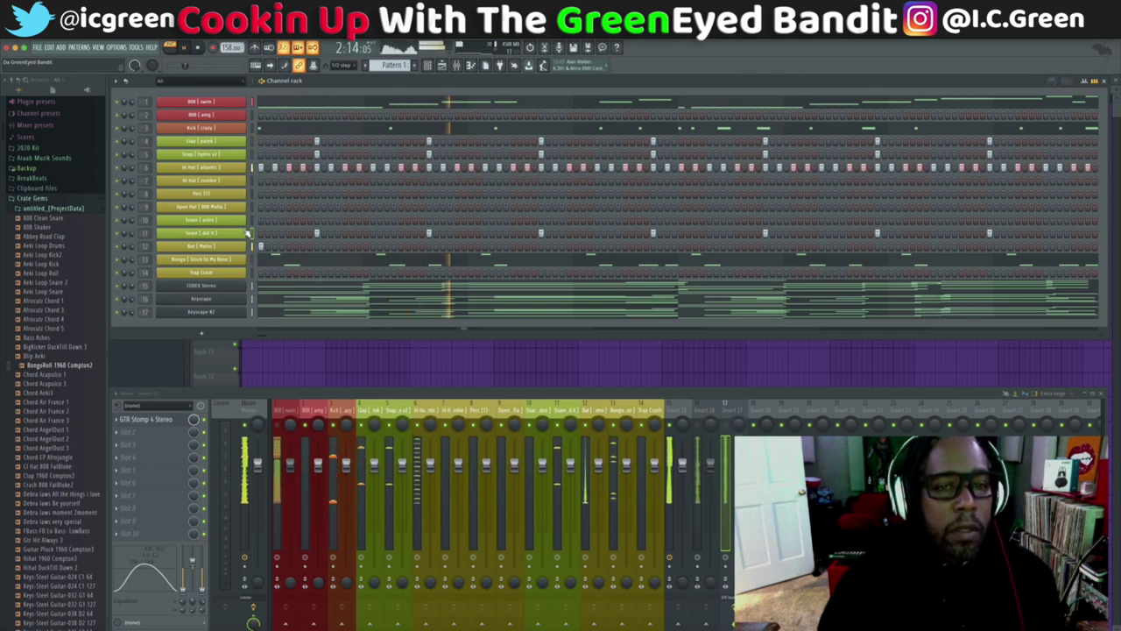
key(space)
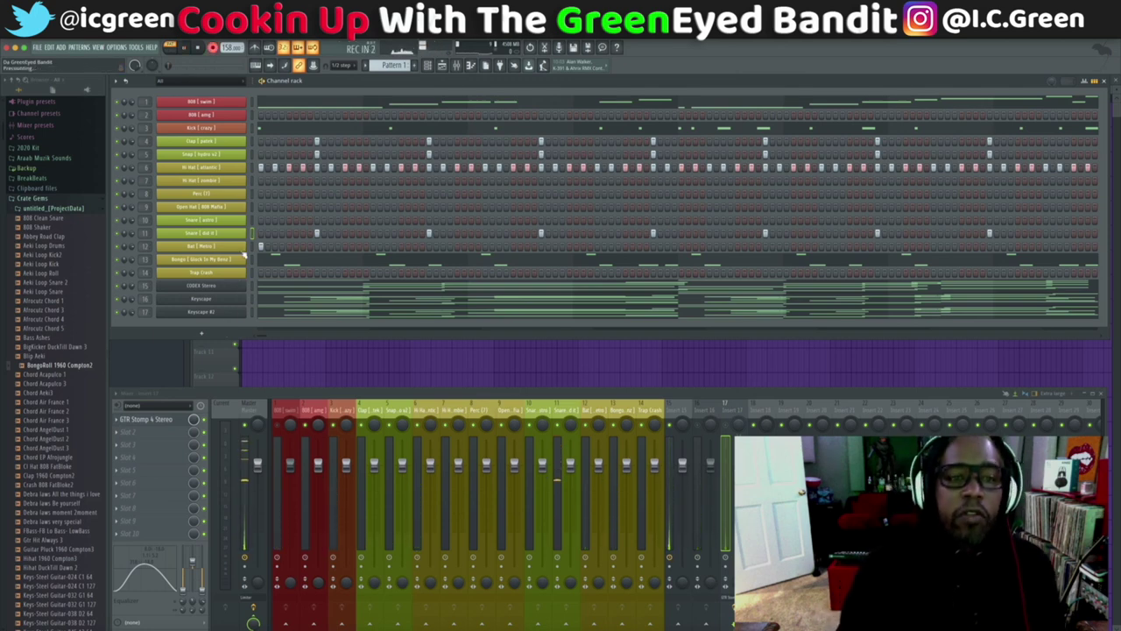
key(space)
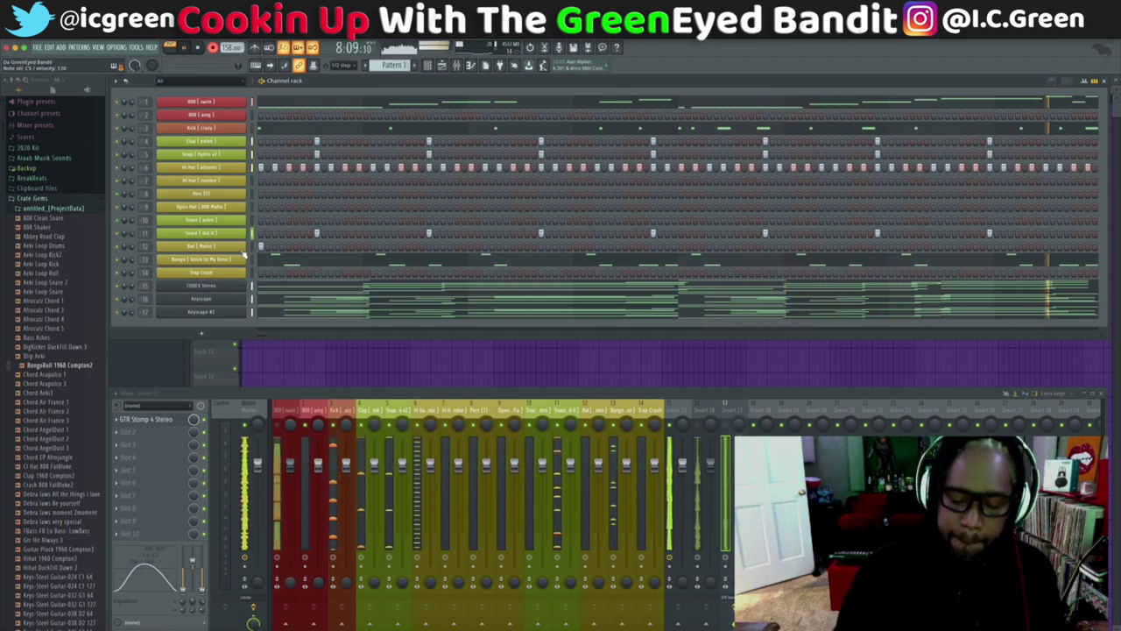
key(ctrl+z)
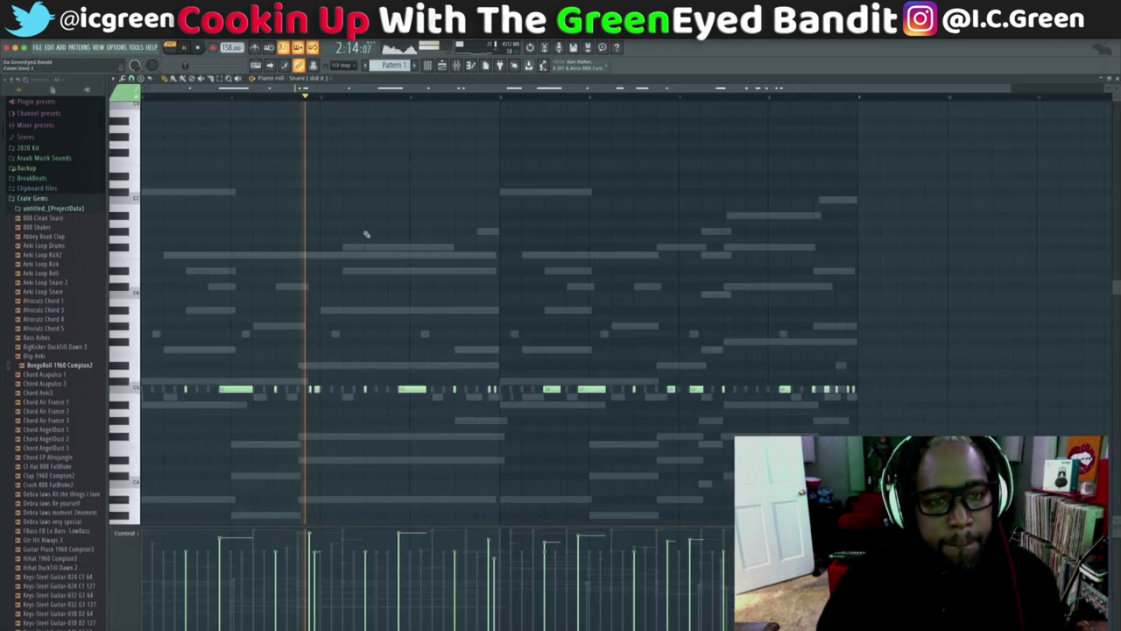
click(365, 233)
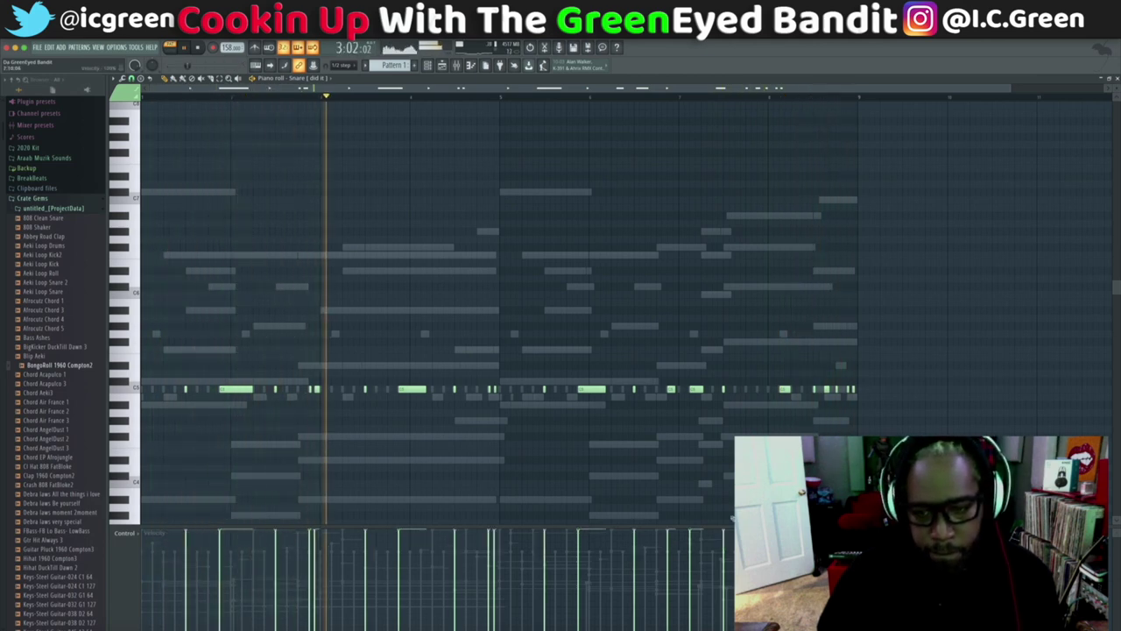
key(space)
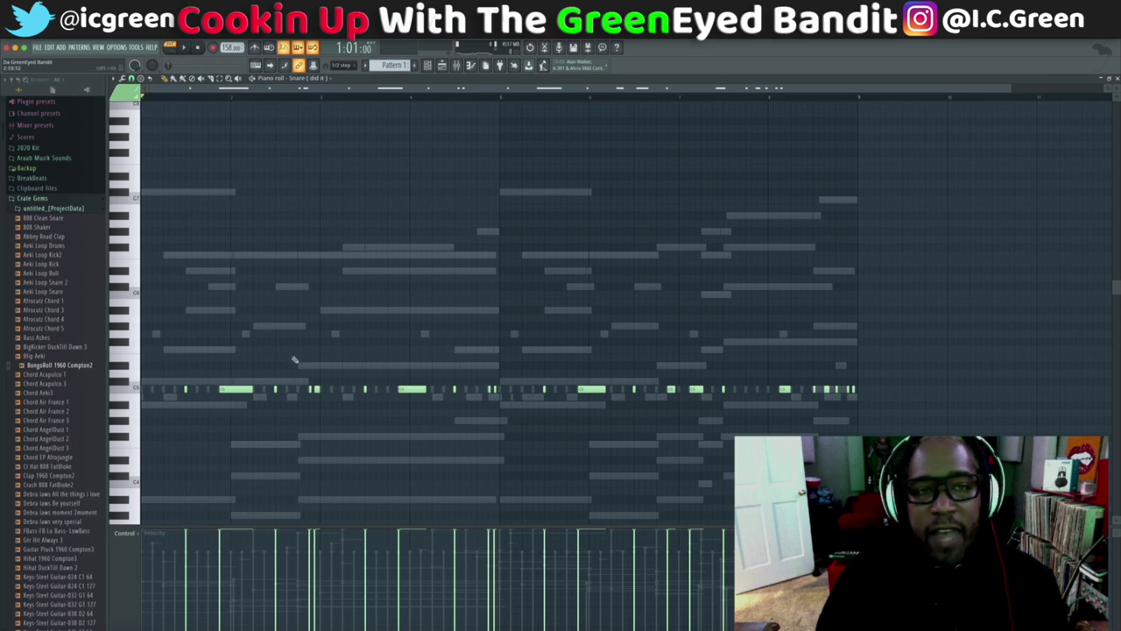
Step: View the first 808 channel's notes in the piano roll, compare them with the kick and clap, and play the pattern
click(333, 79)
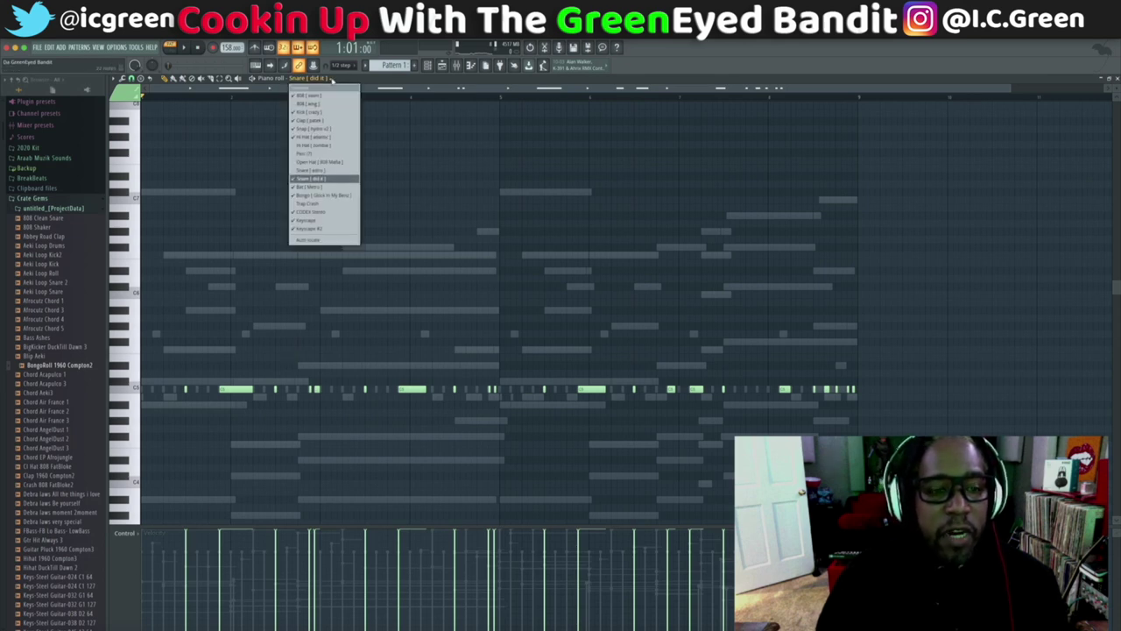
click(323, 97)
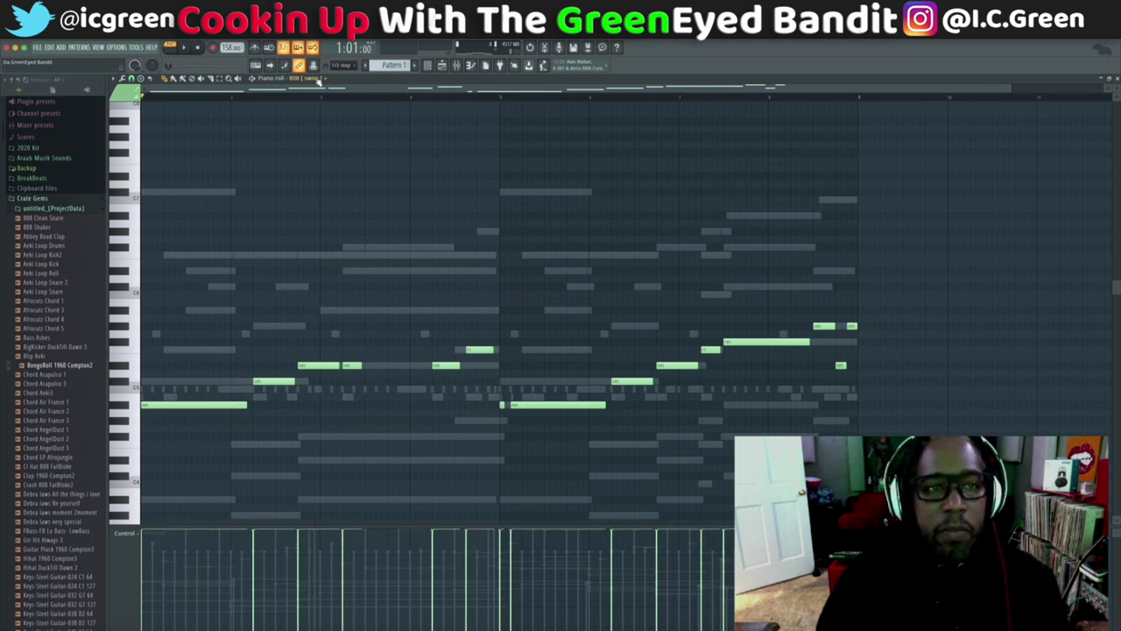
scroll(318, 79, down, 1)
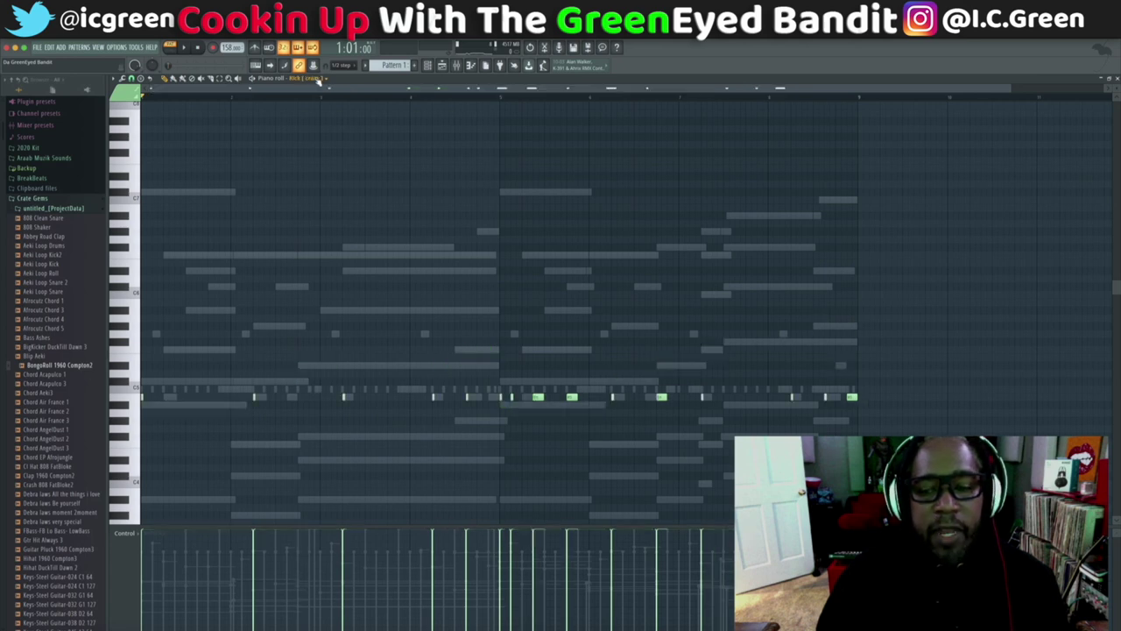
scroll(318, 79, down, 1)
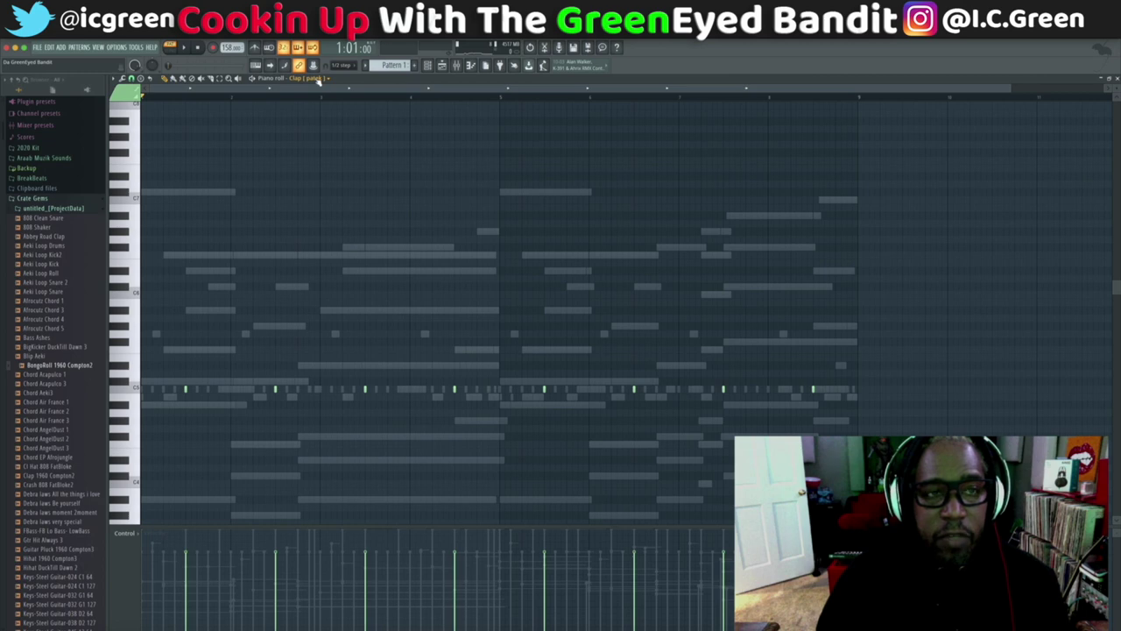
scroll(318, 80, up, 2)
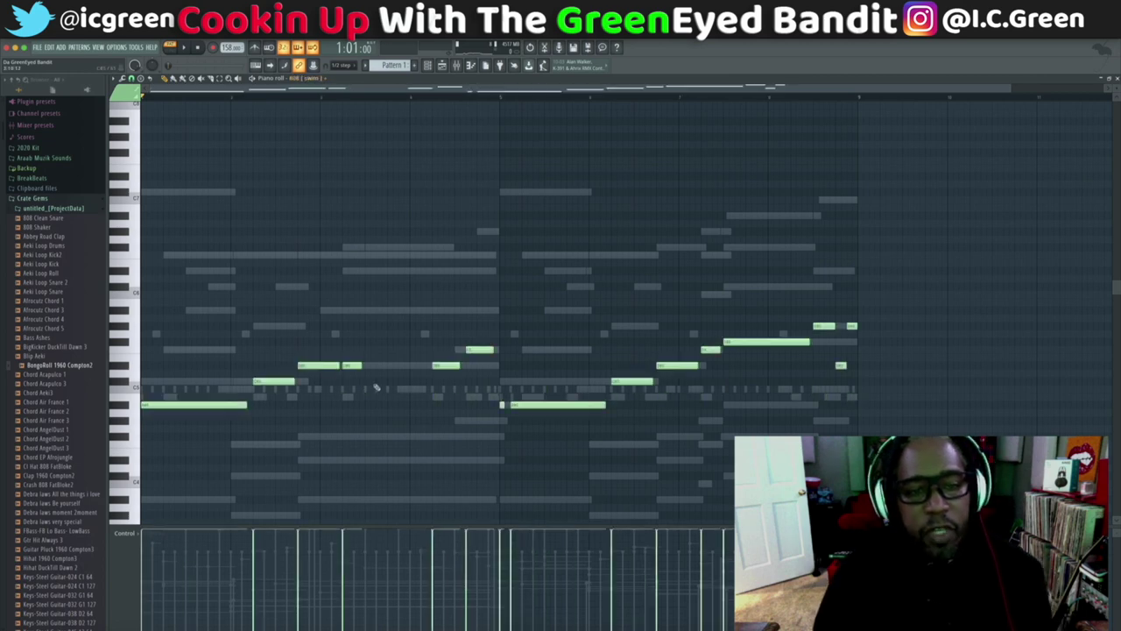
key(space)
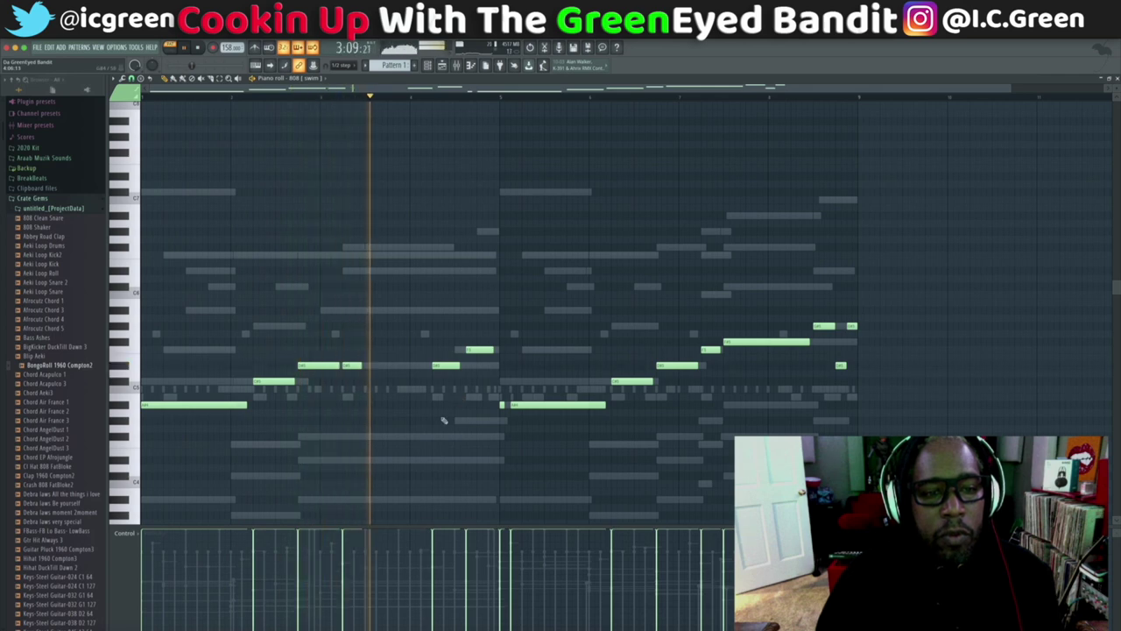
key(space)
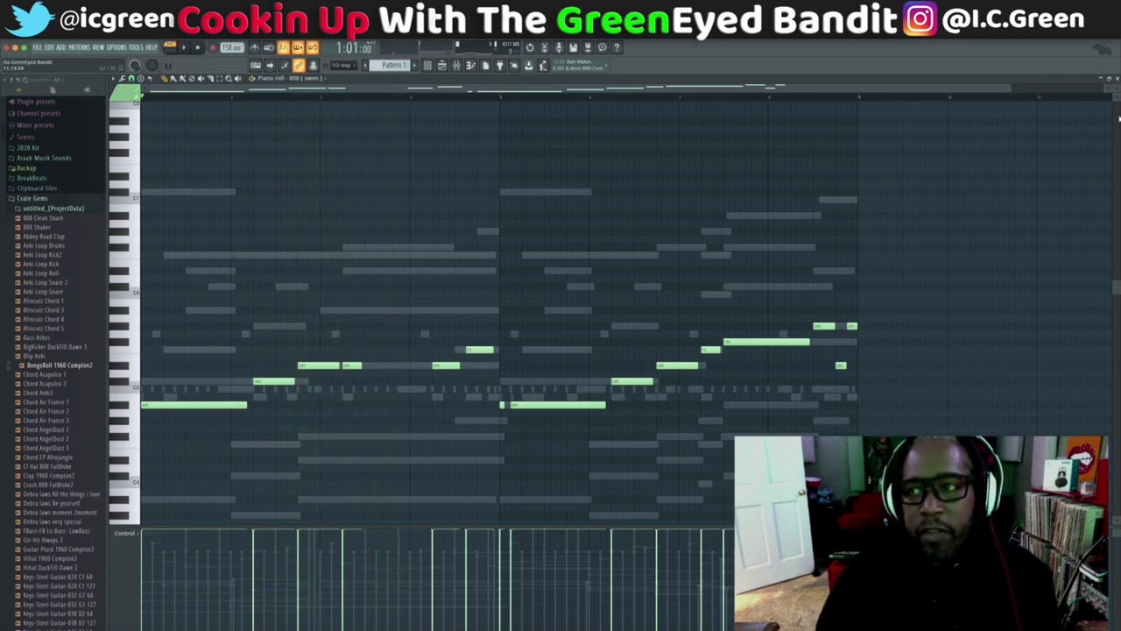
Step: Unmute the first 808's mixer insert and play the pattern with its notes open in the piano roll
key(F7)
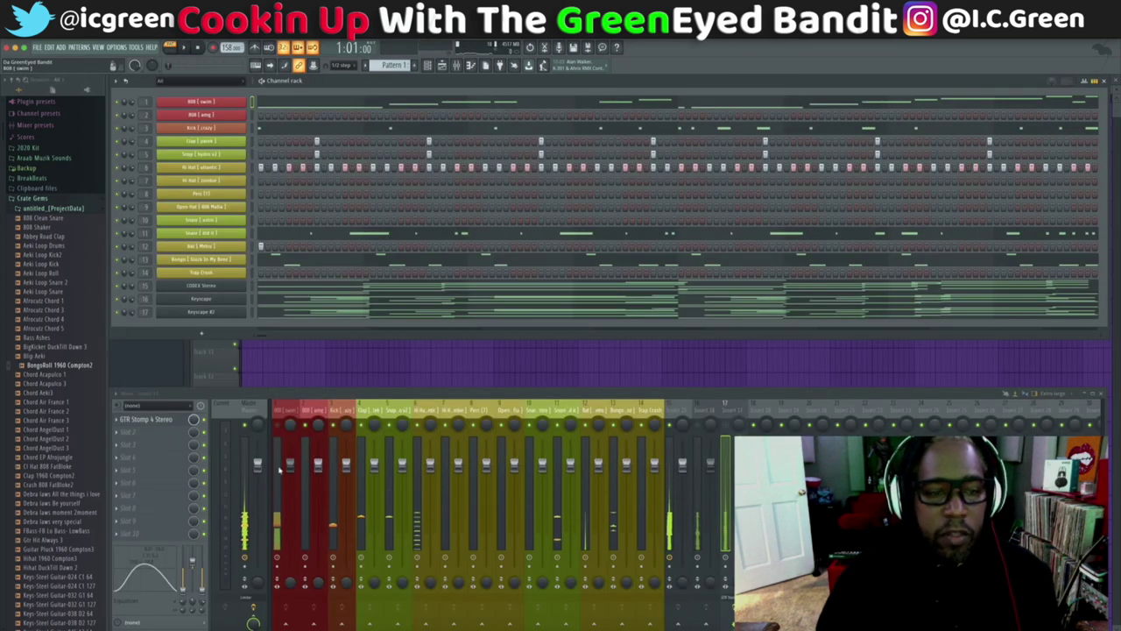
click(285, 428)
key(space)
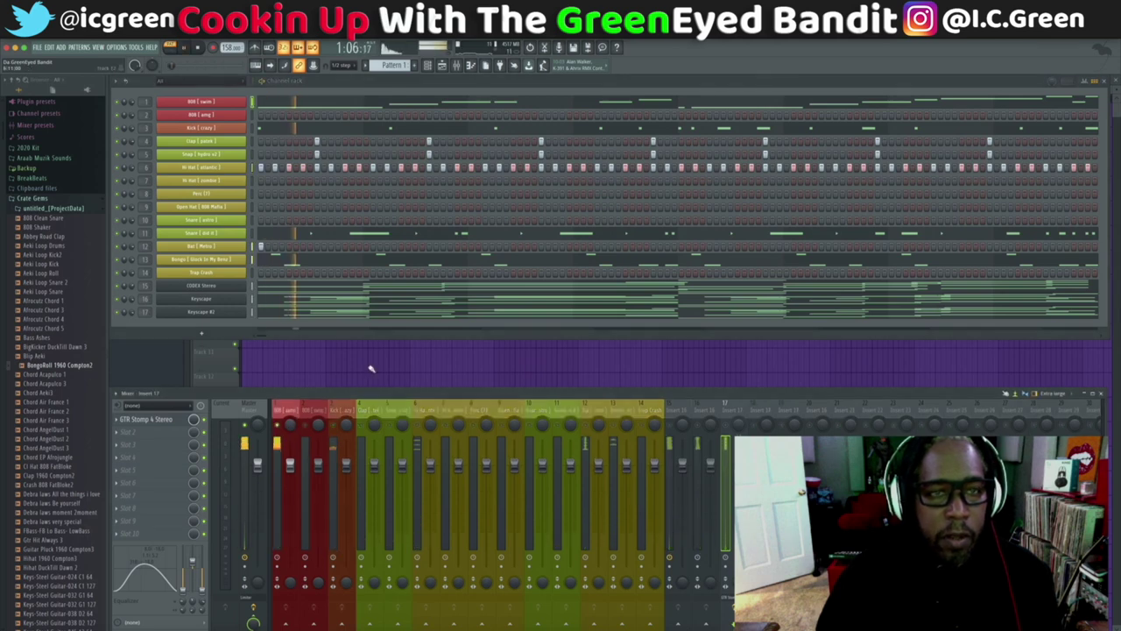
key(F7)
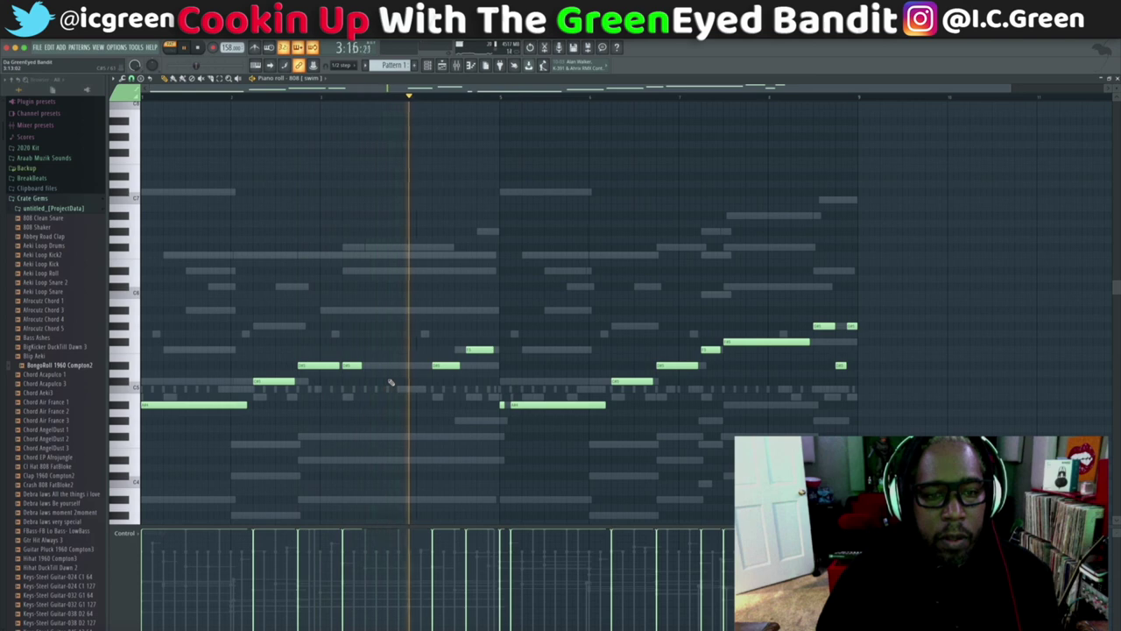
key(space)
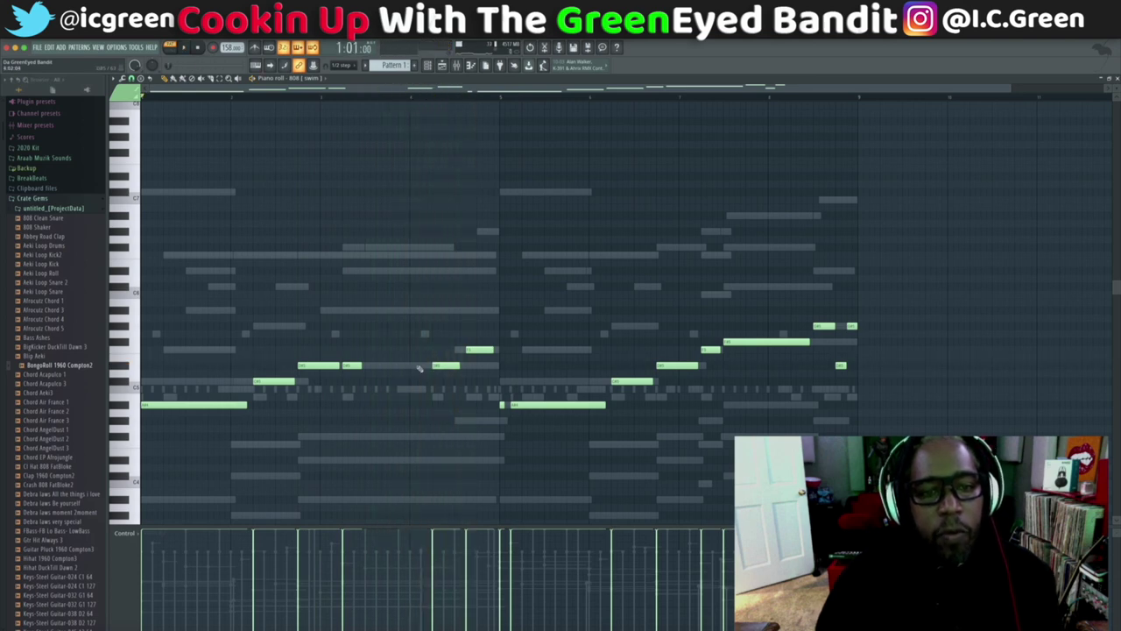
Step: Add an 808 note at the start of bar 4, chop it into a fast roll with rising velocities, and play it back
click(417, 364)
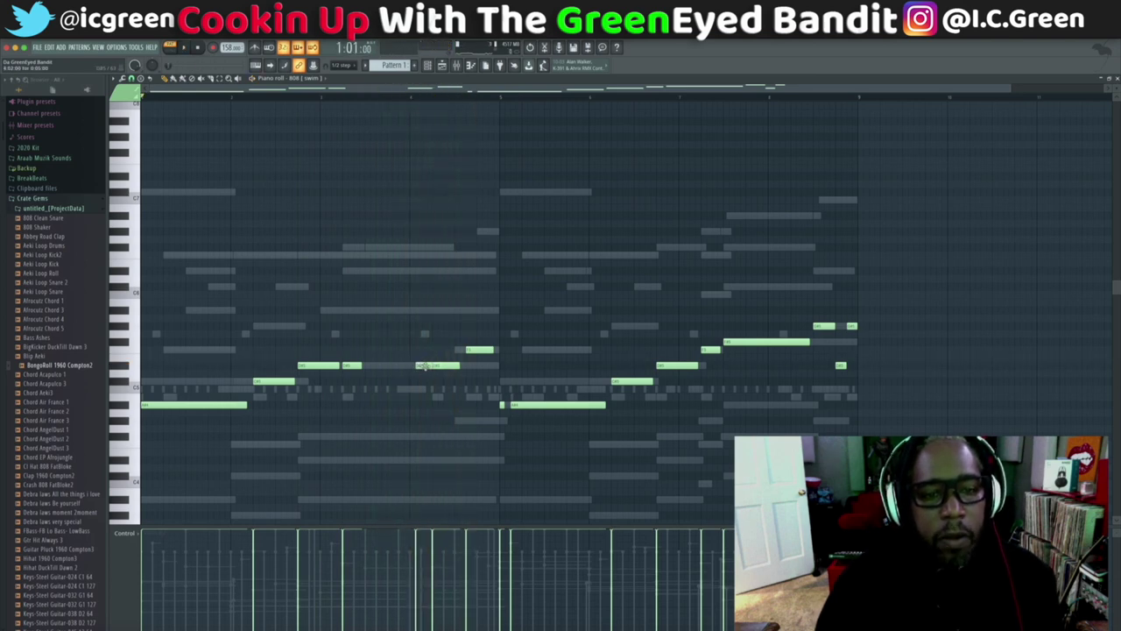
mouse_move(426, 366)
mouse_down()
mouse_move(411, 367)
mouse_move(420, 365)
mouse_up()
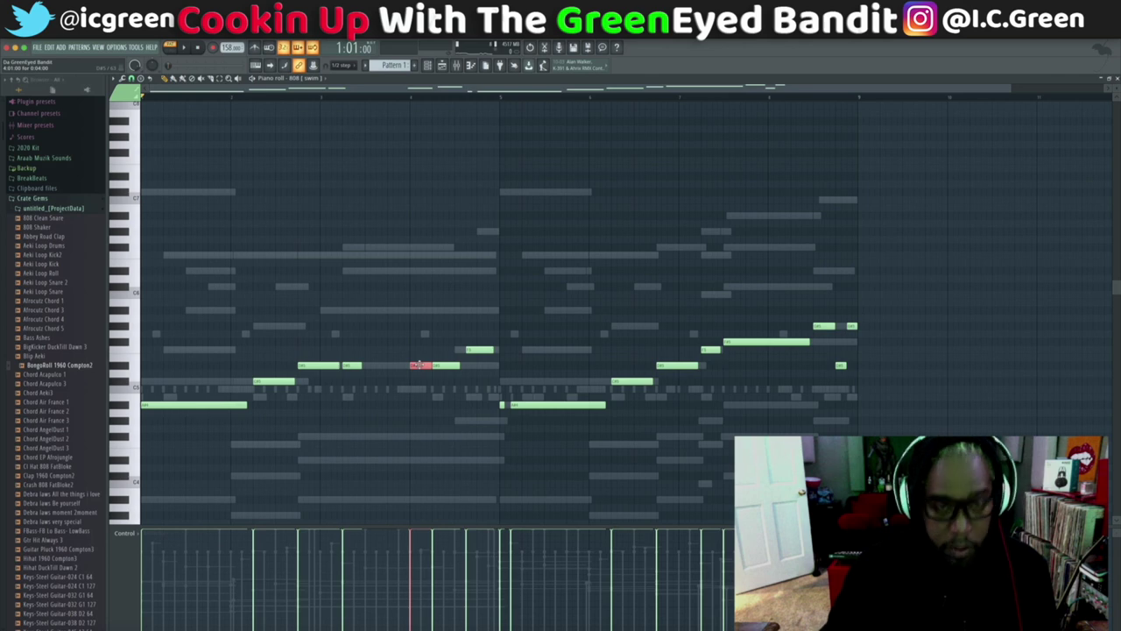
click(419, 364)
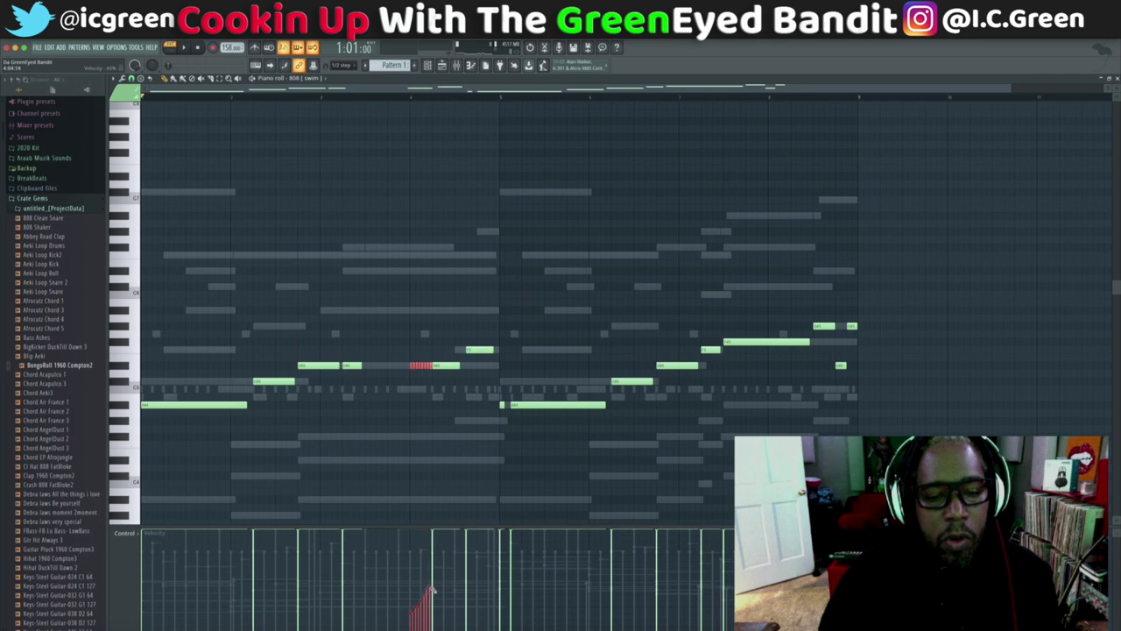
key(space)
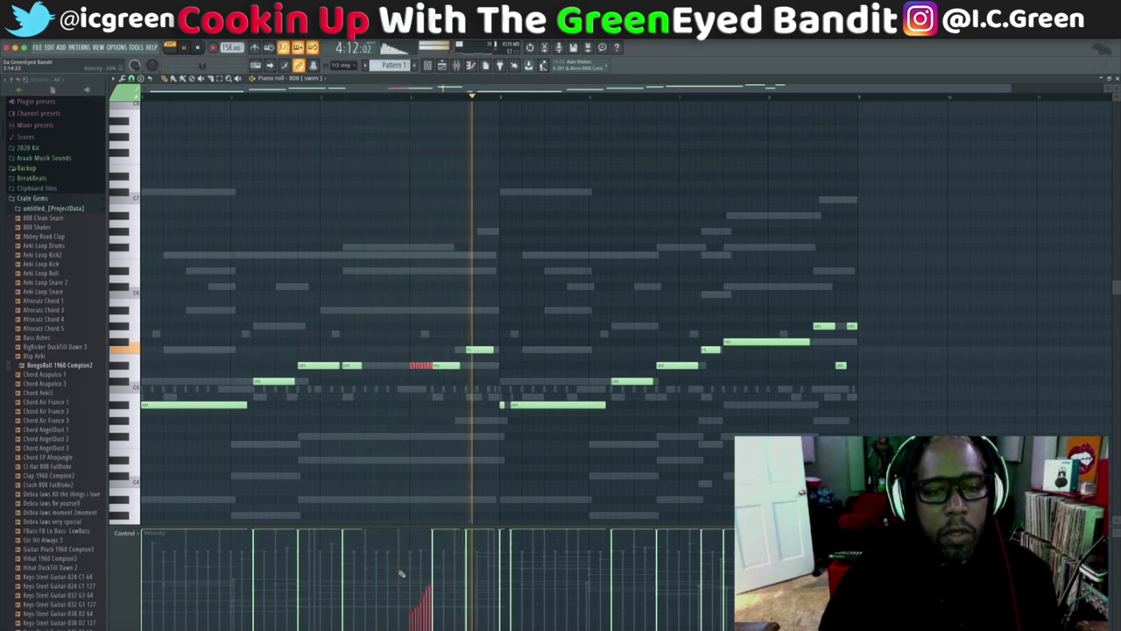
key(space)
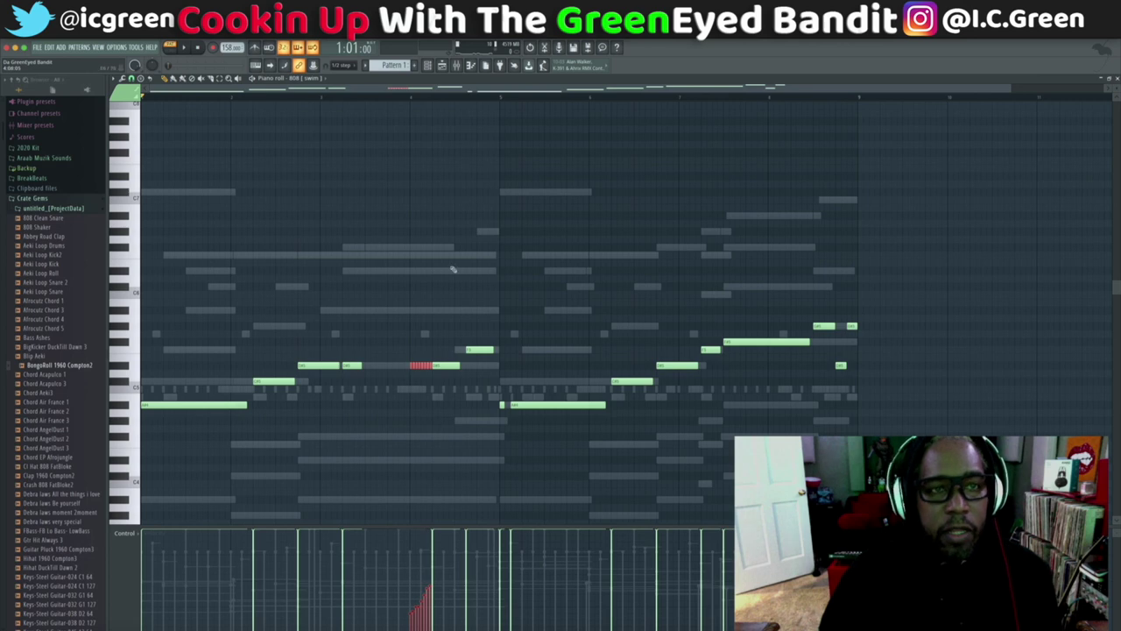
Step: Close the piano roll and audition the pattern with the new 808 roll, toggling the first 808's mixer mute
click(1116, 79)
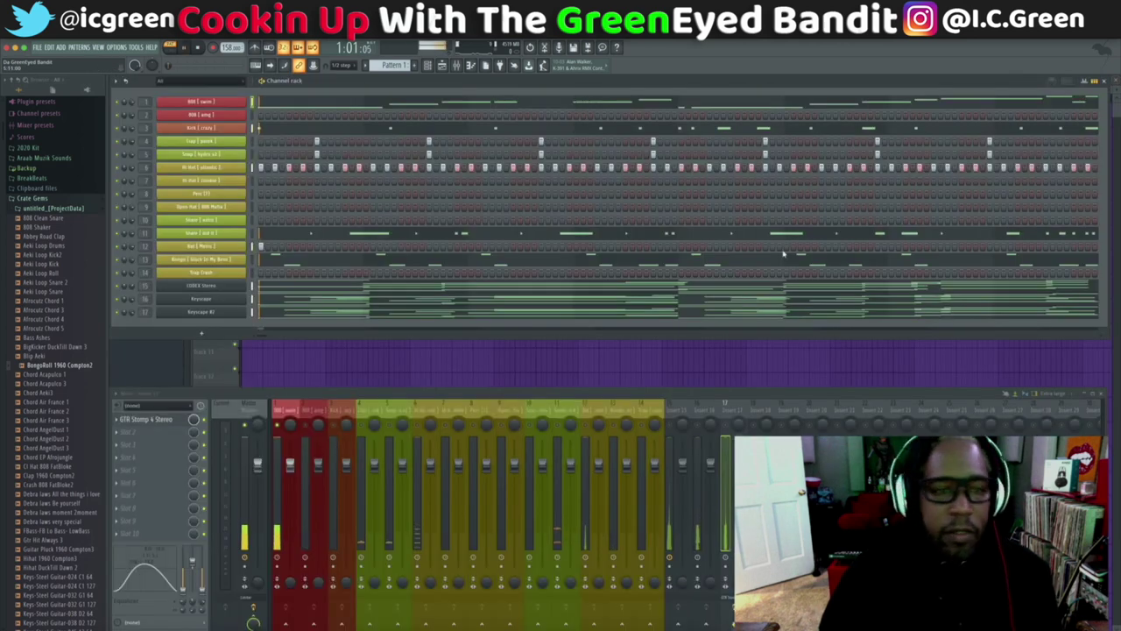
key(space)
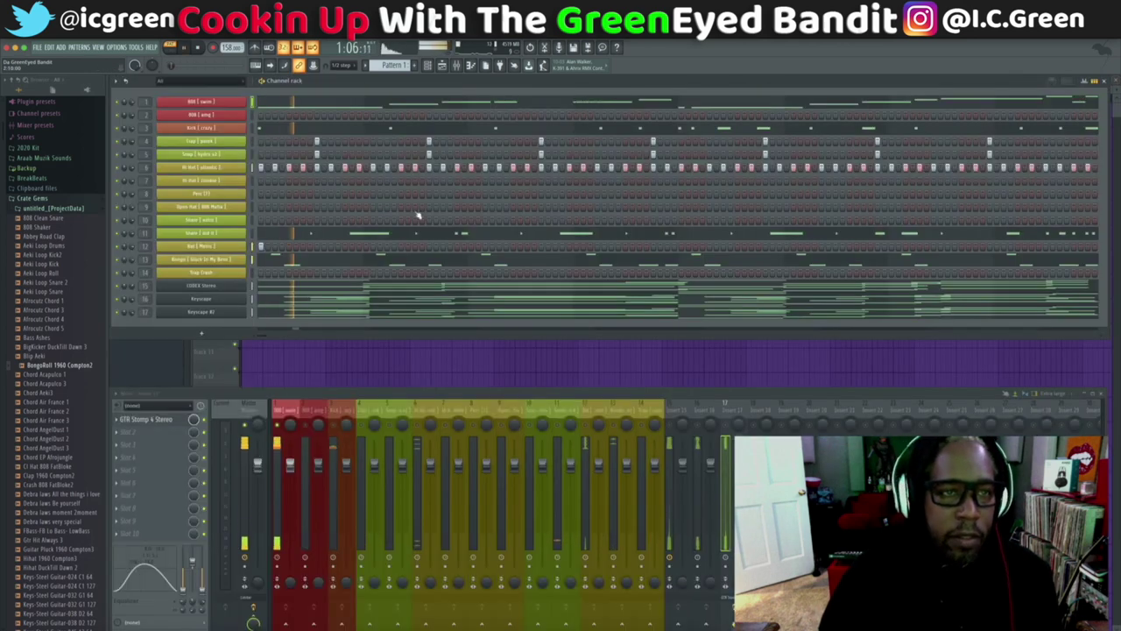
click(278, 427)
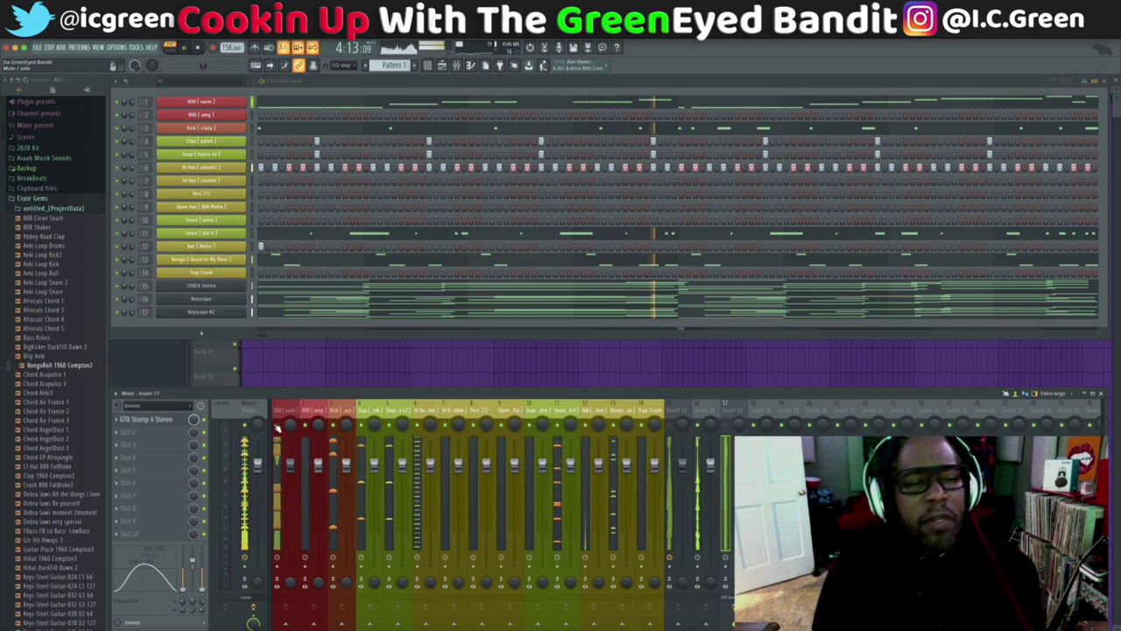
key(space)
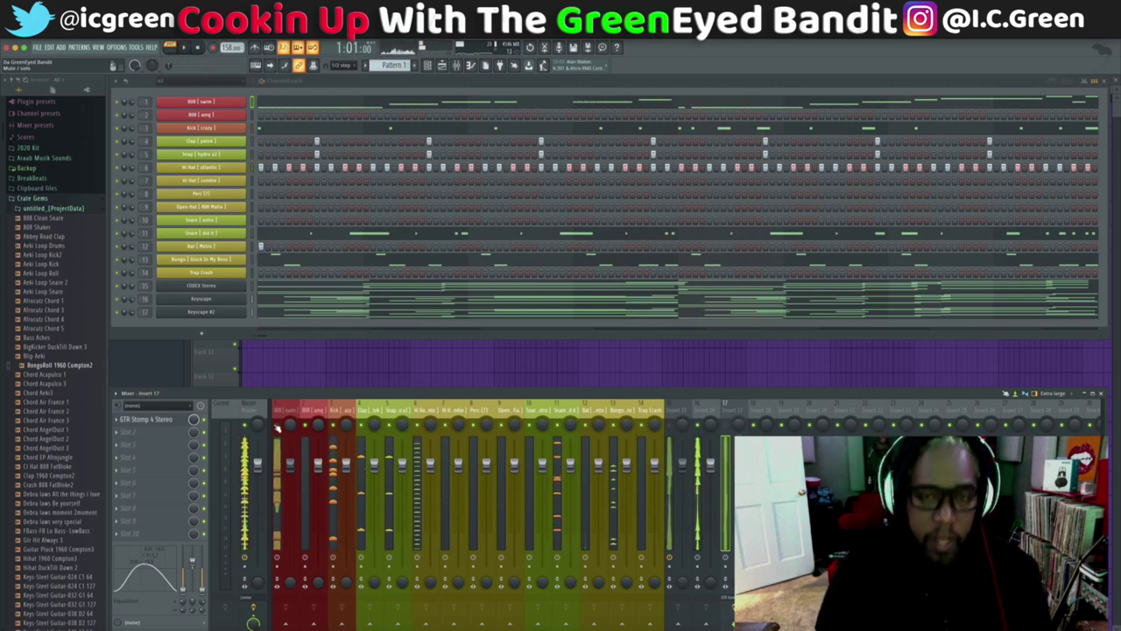
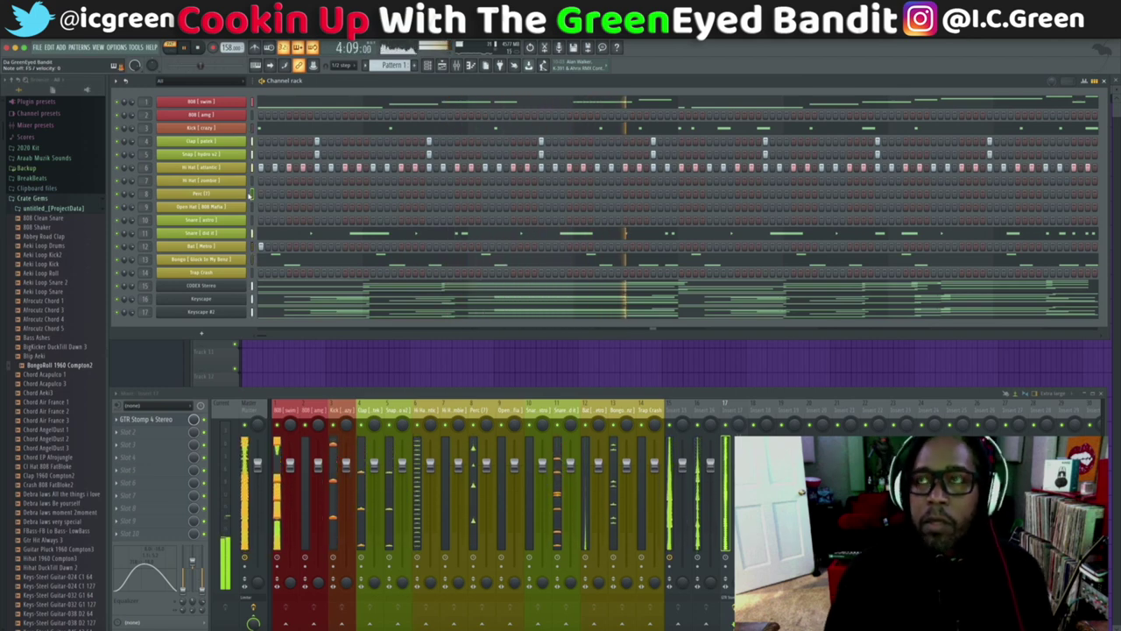
Step: Record live Perc and Open Hat [808 Mafia] hits, redoing the open hat take, and play its notes back in the piano roll
key(space)
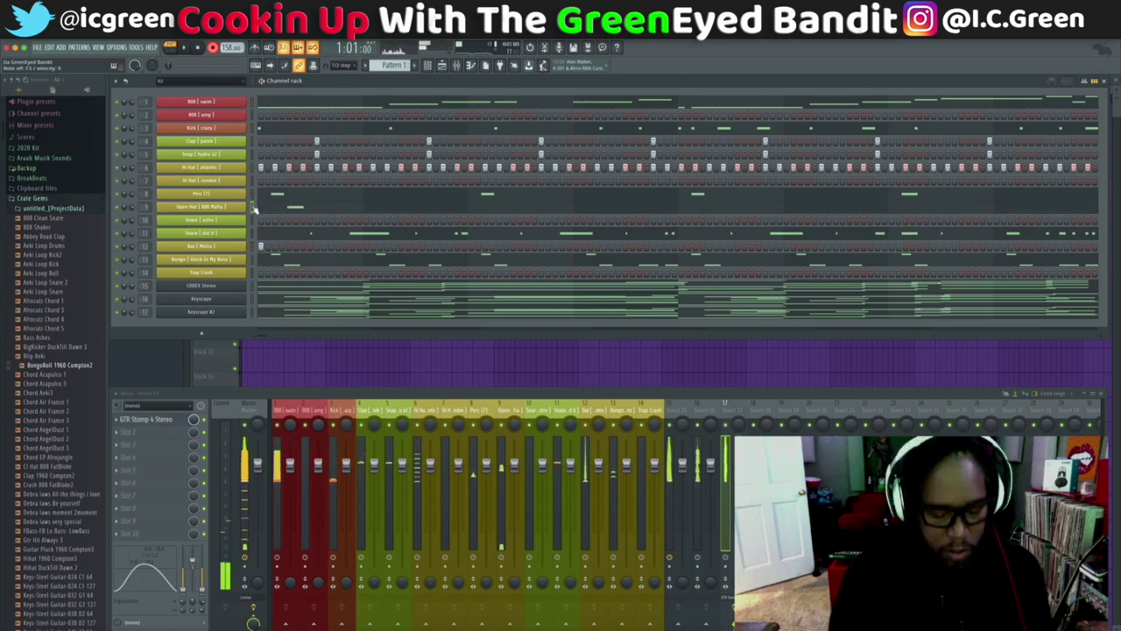
key(ctrl+z)
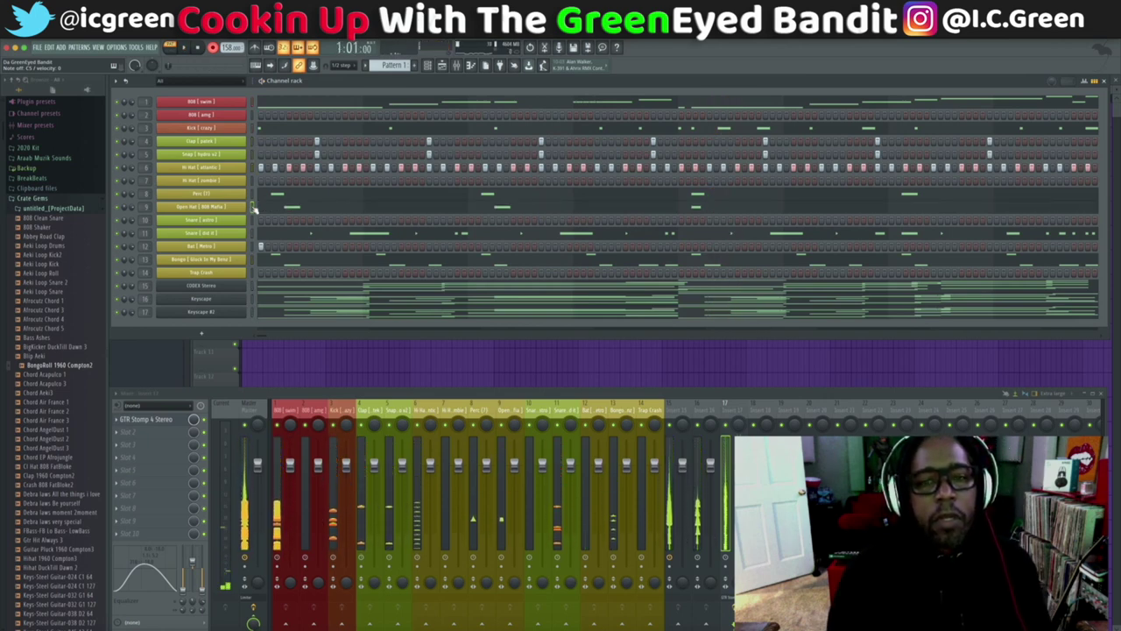
click(328, 209)
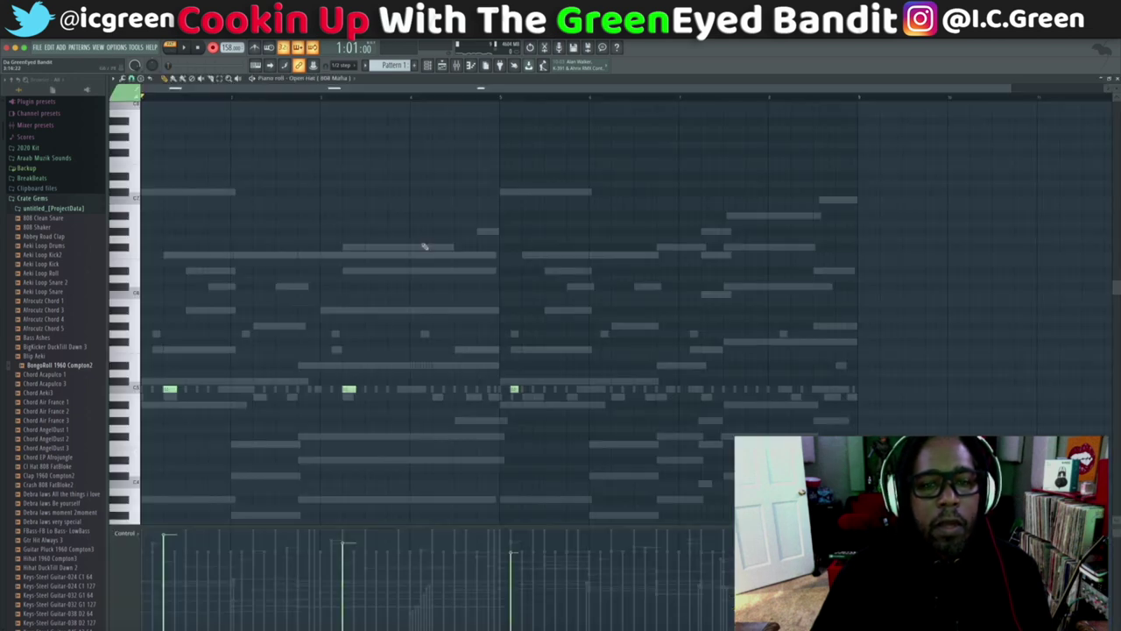
key(space)
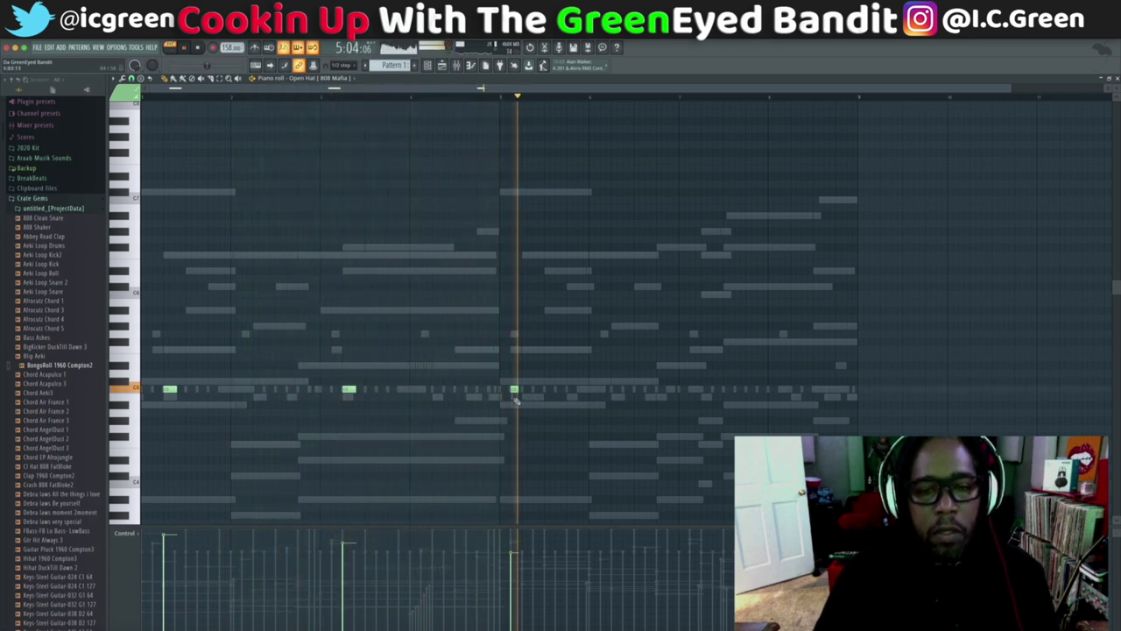
Step: Shift the bar 5 open hat note later, lengthen the notes in bars 3 and 5, and place one in bar 7 during playback
key(space)
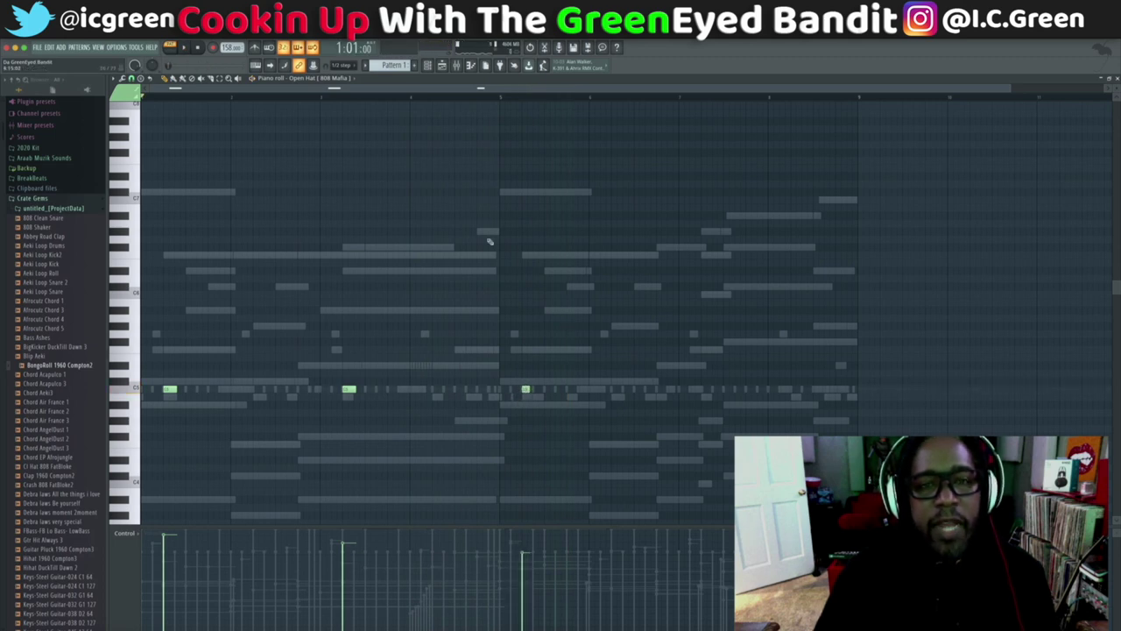
key(space)
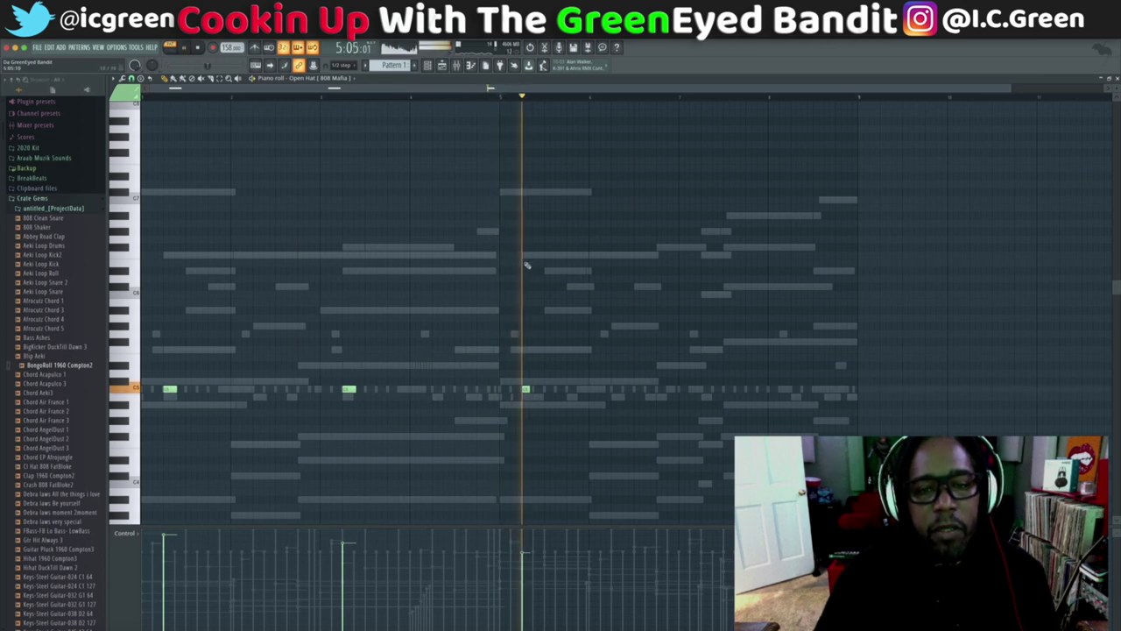
key(space)
key(space)
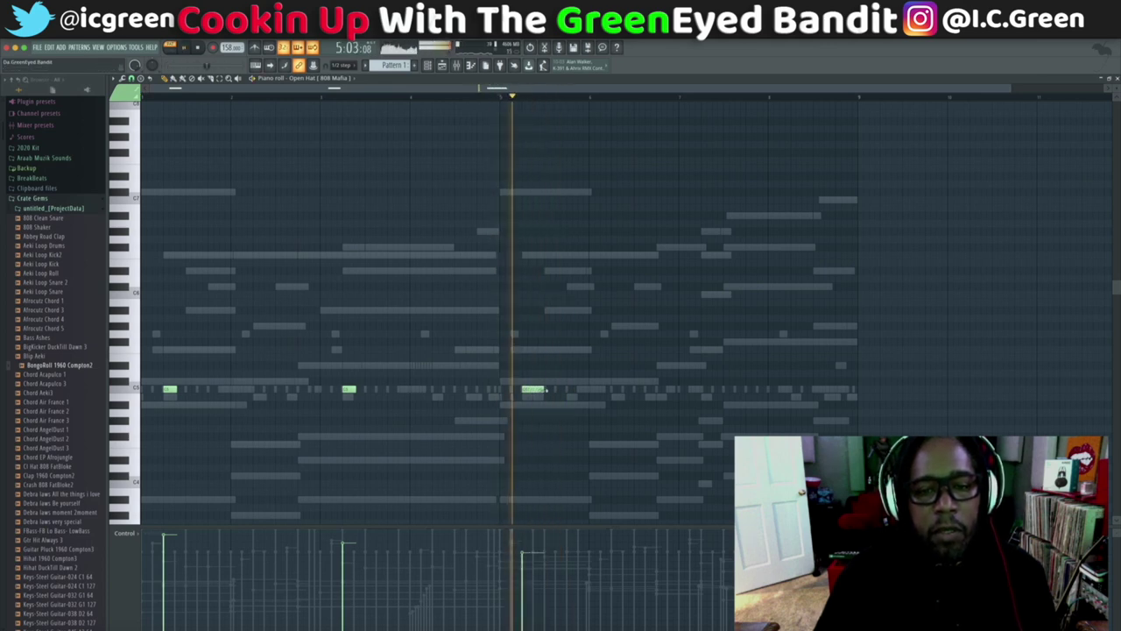
key(space)
key(space)
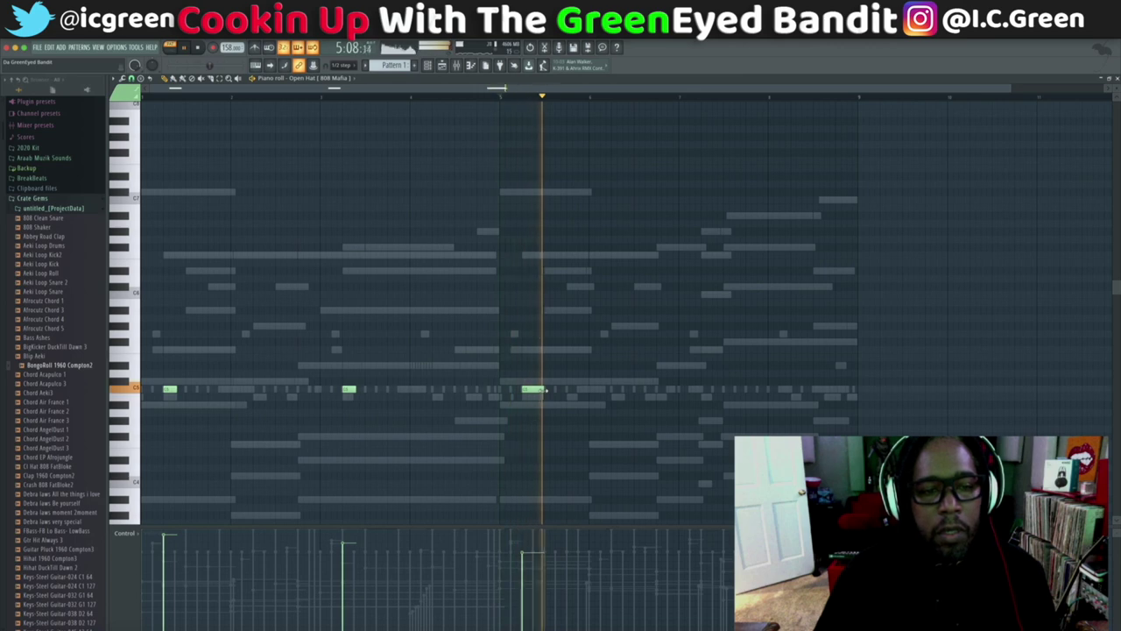
key(space)
key(space)
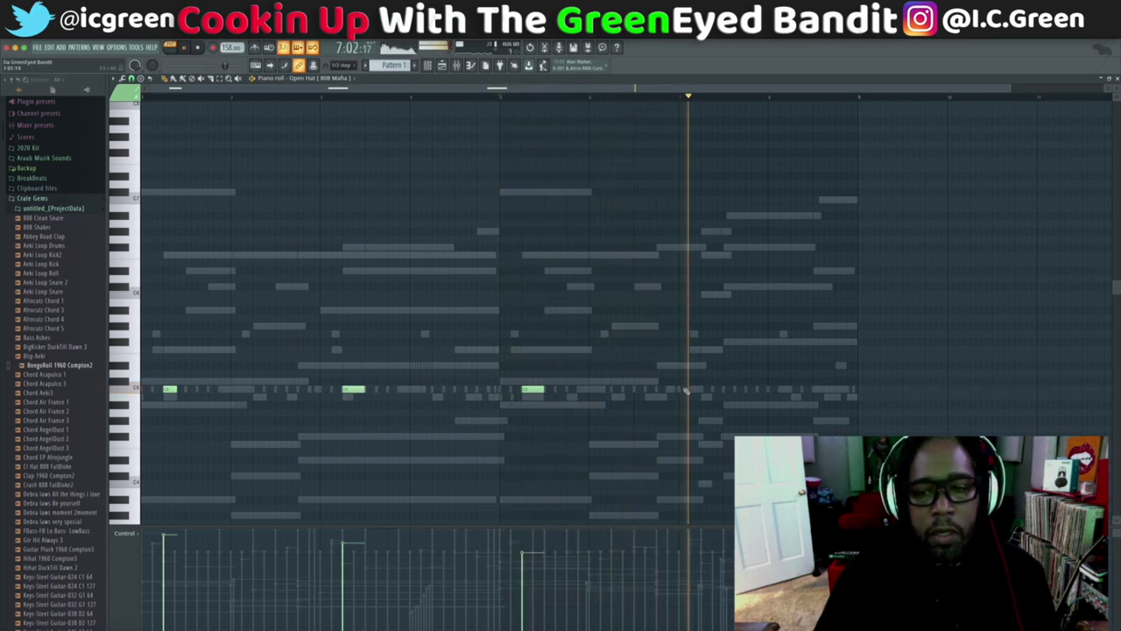
click(689, 390)
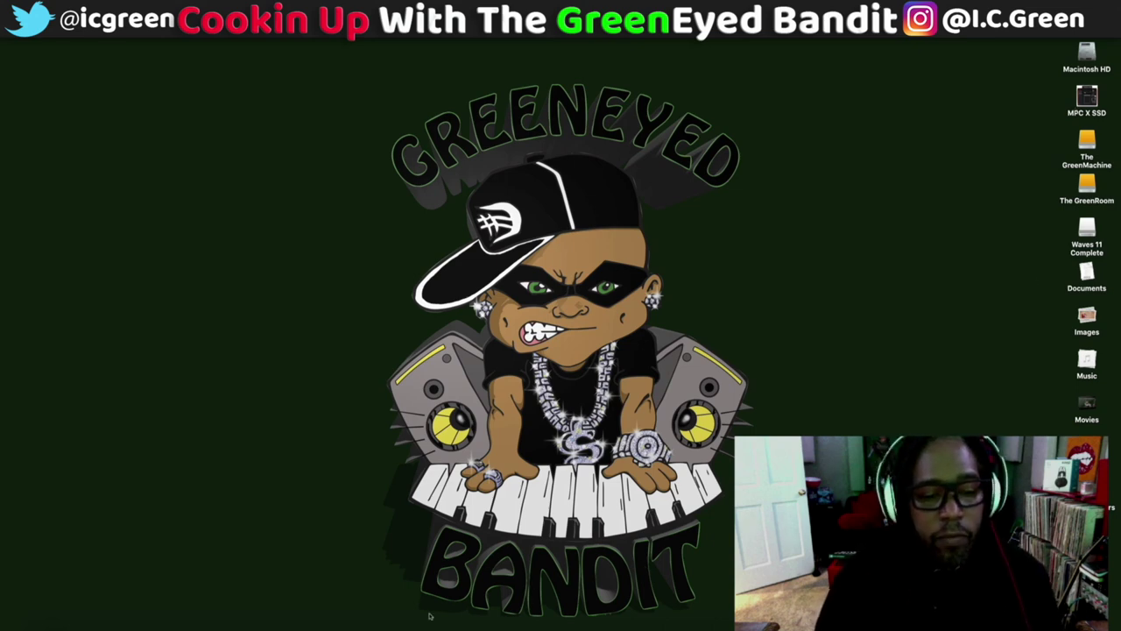
Step: Dismiss the crash report and relaunch FL Studio 20
mouse_move(389, 626)
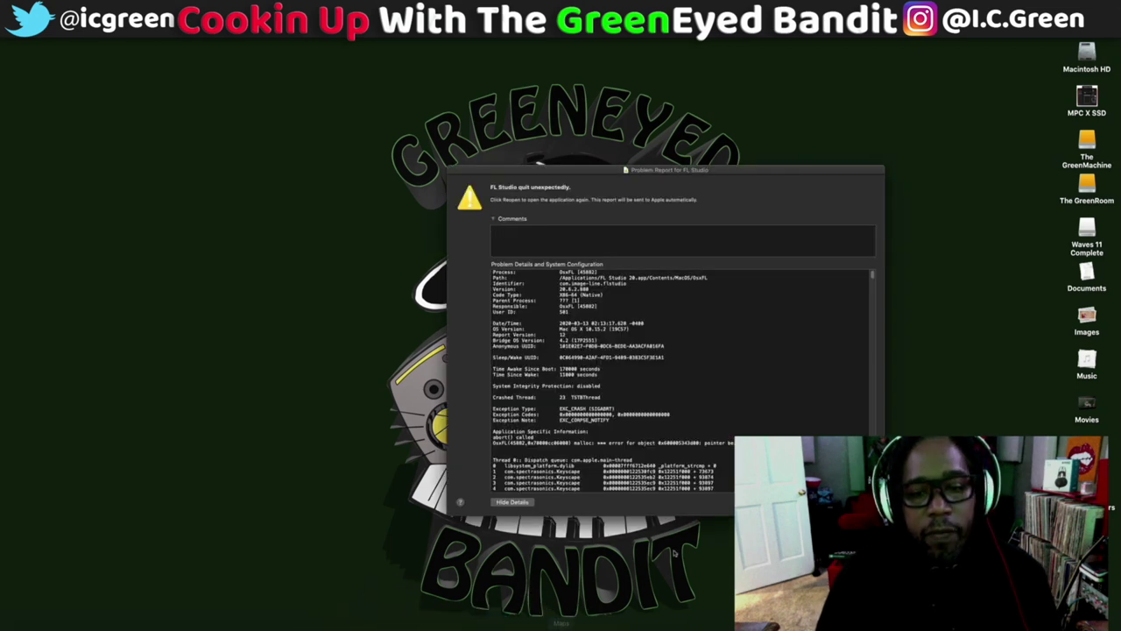
key(Escape)
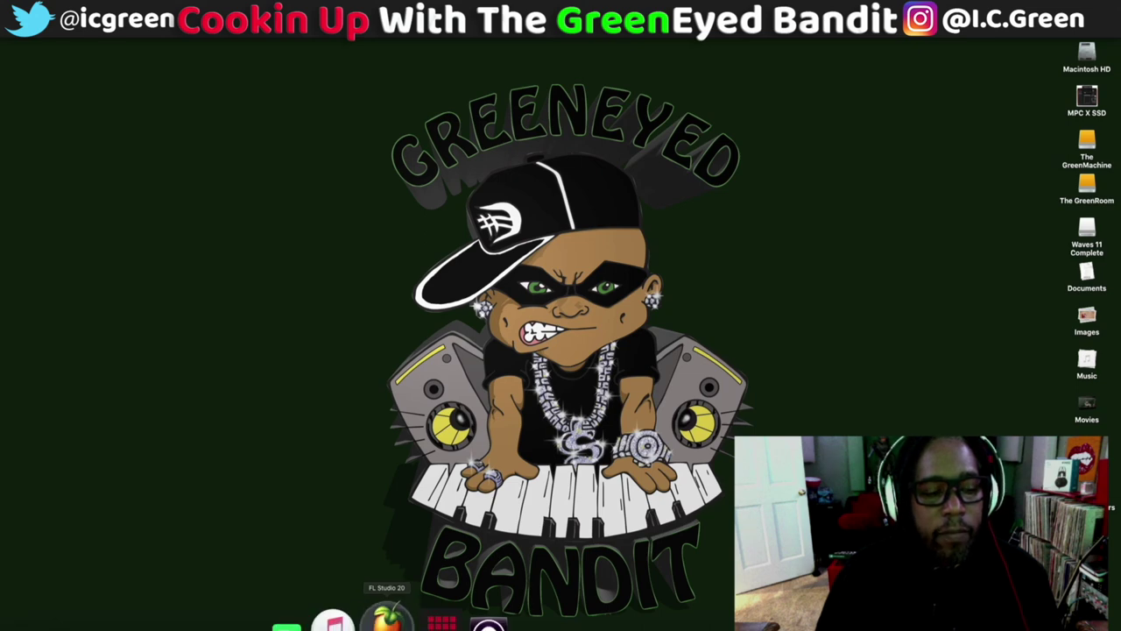
click(386, 622)
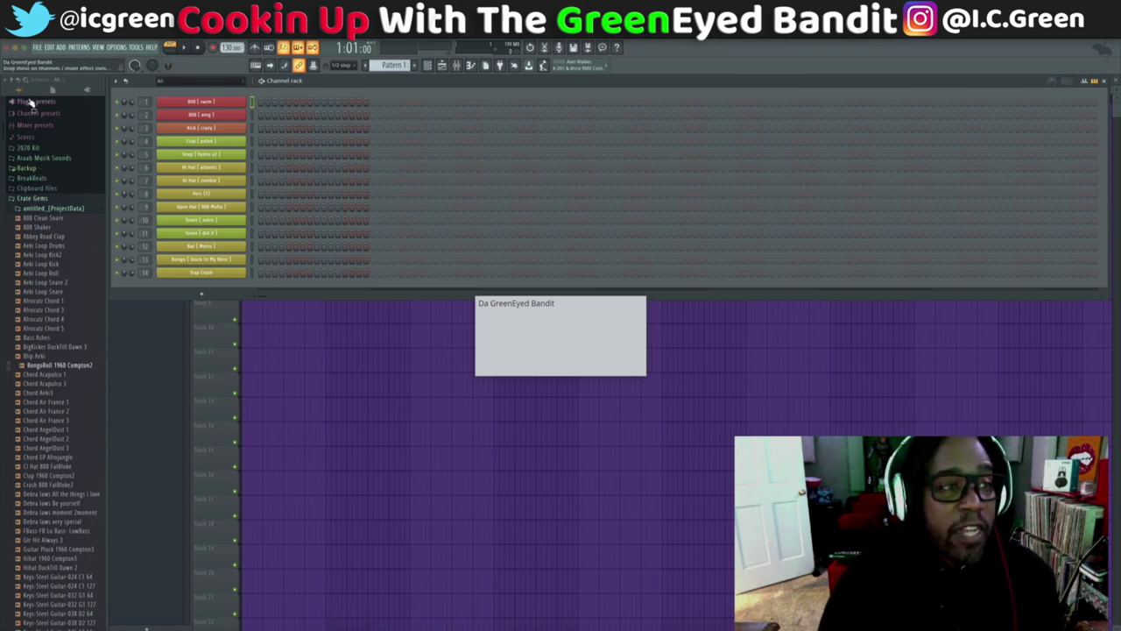
Step: Switch to Finder and open the Ballad .flp from the 3.21.2020 Bounce Ballad 158bpm folder in Documents > Image-Line > FL Studio > Projects
click(37, 48)
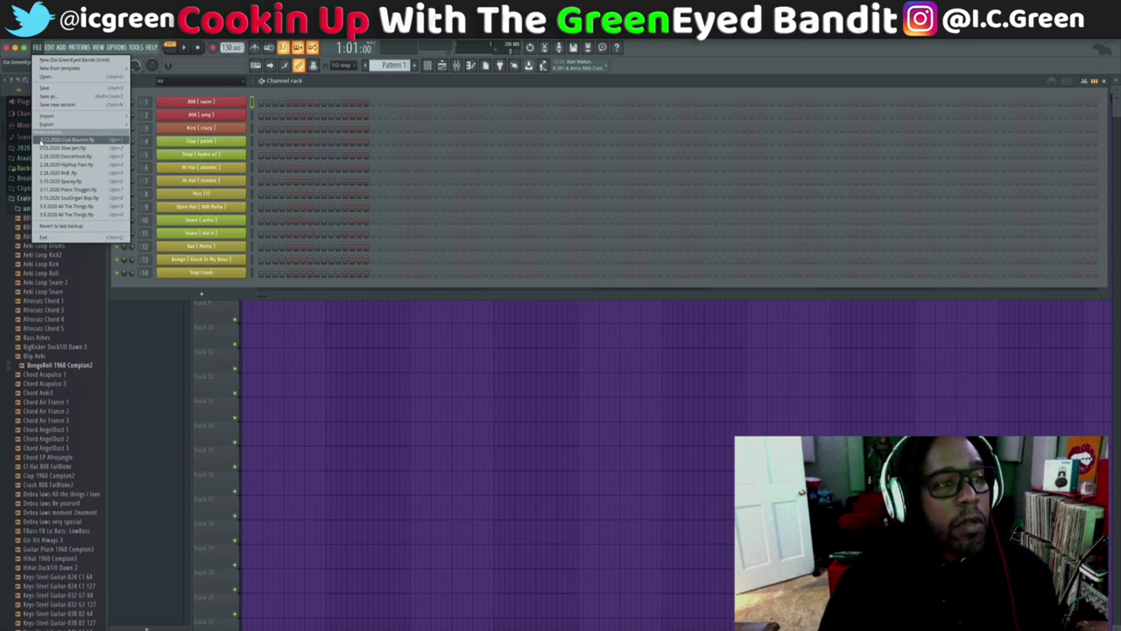
click(74, 59)
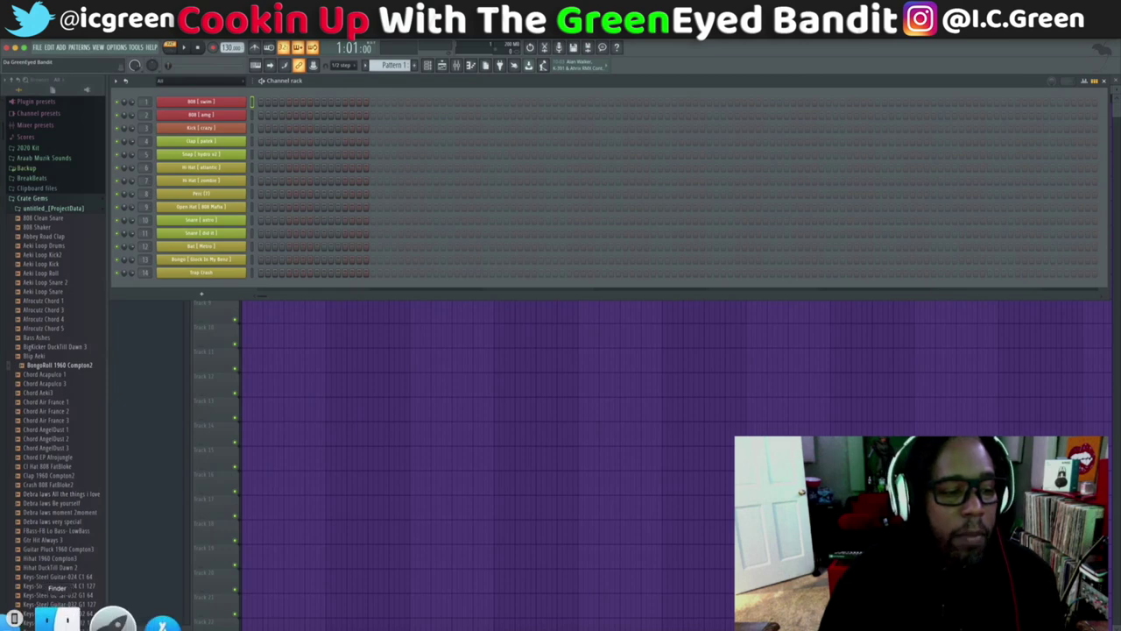
click(17, 618)
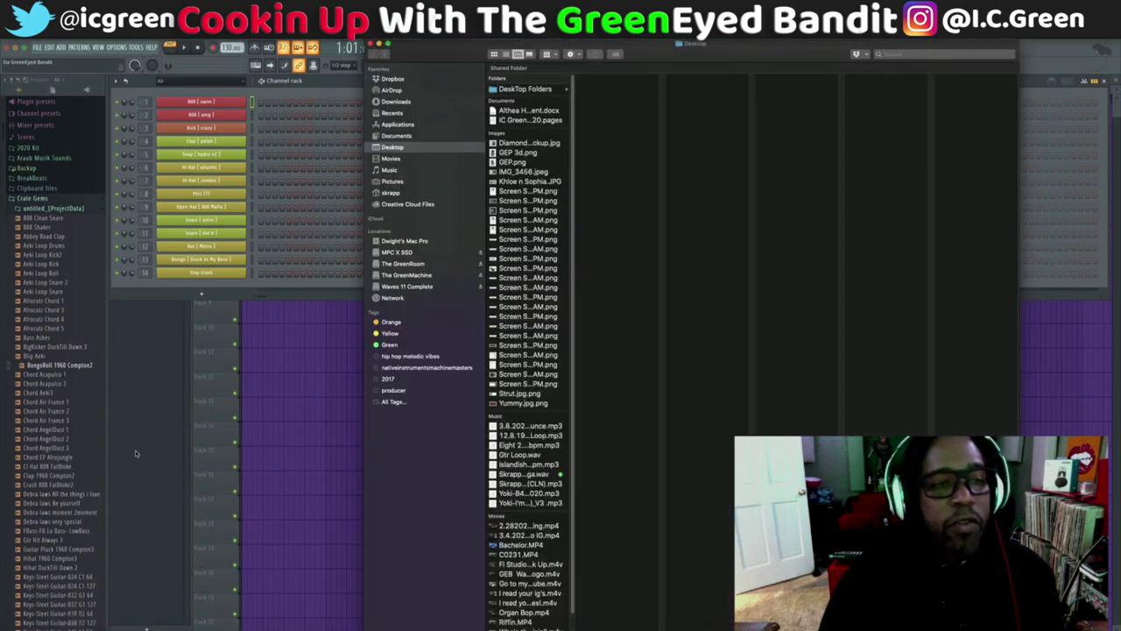
click(396, 136)
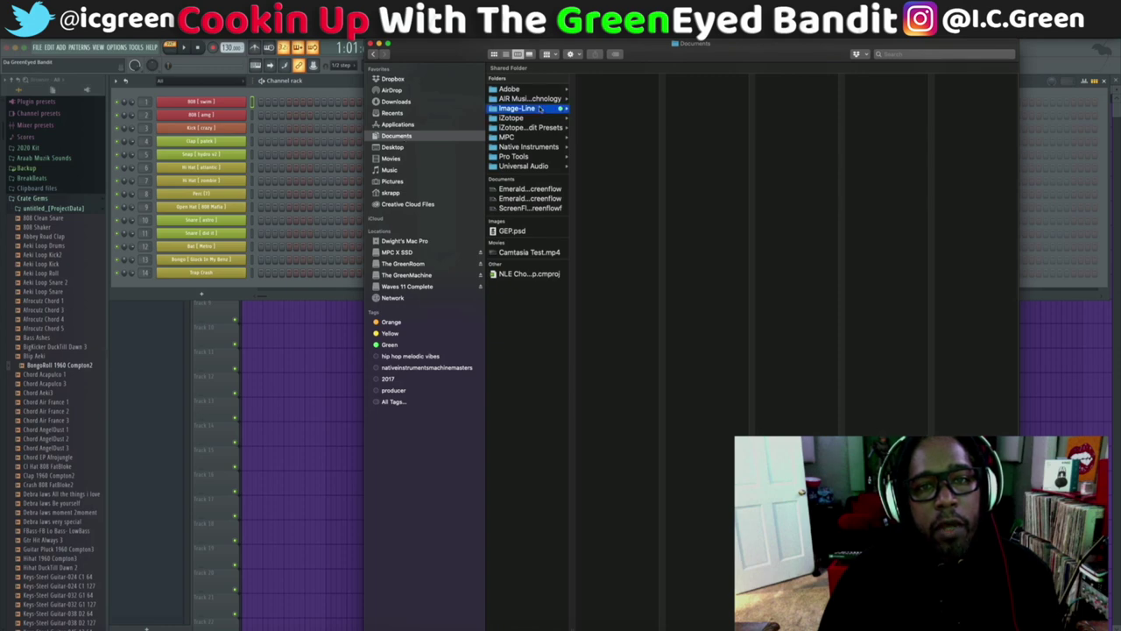
click(613, 109)
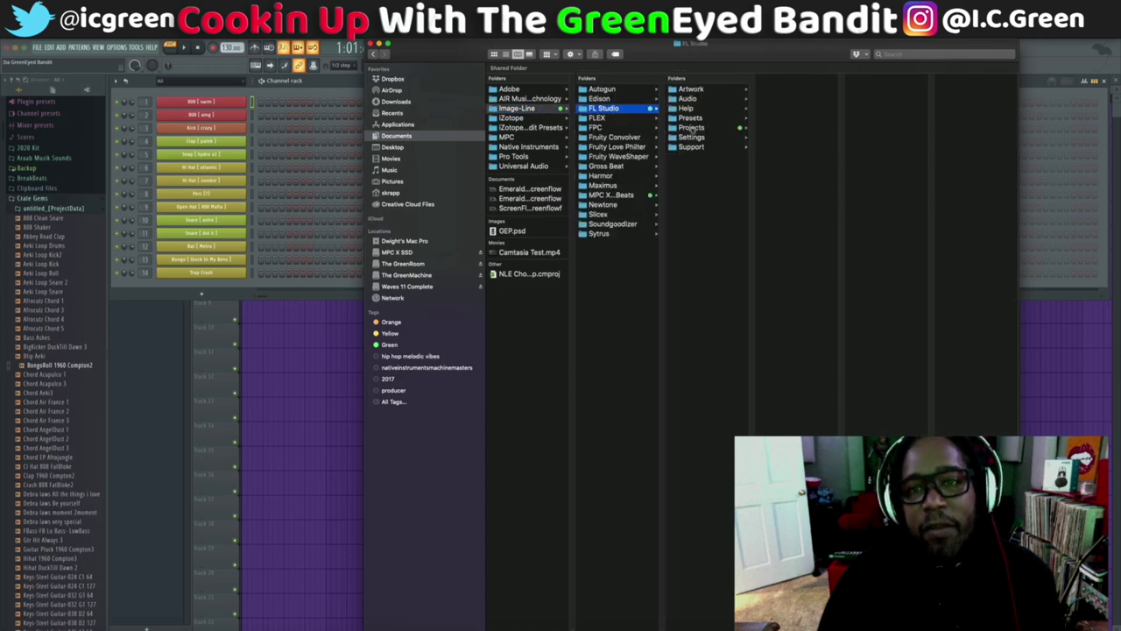
click(692, 128)
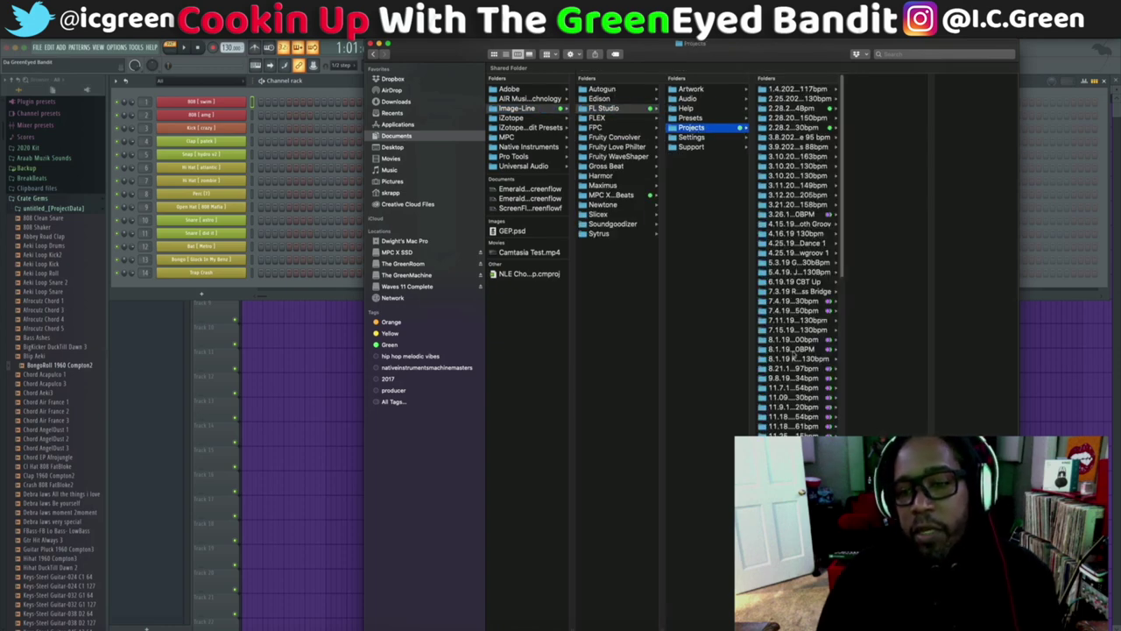
click(792, 204)
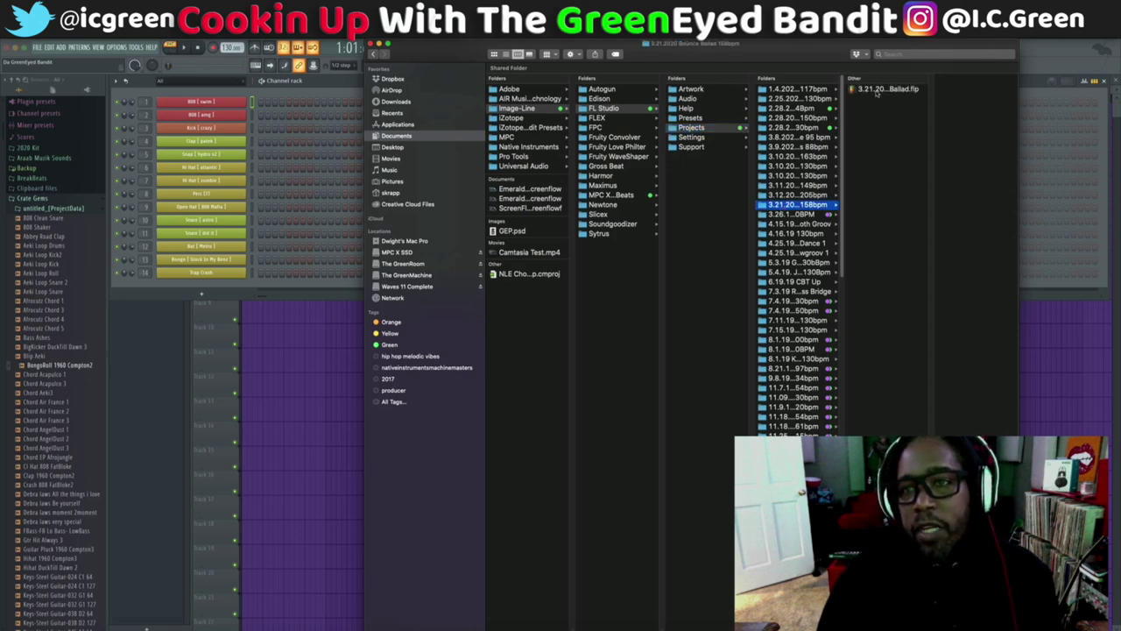
double_click(877, 91)
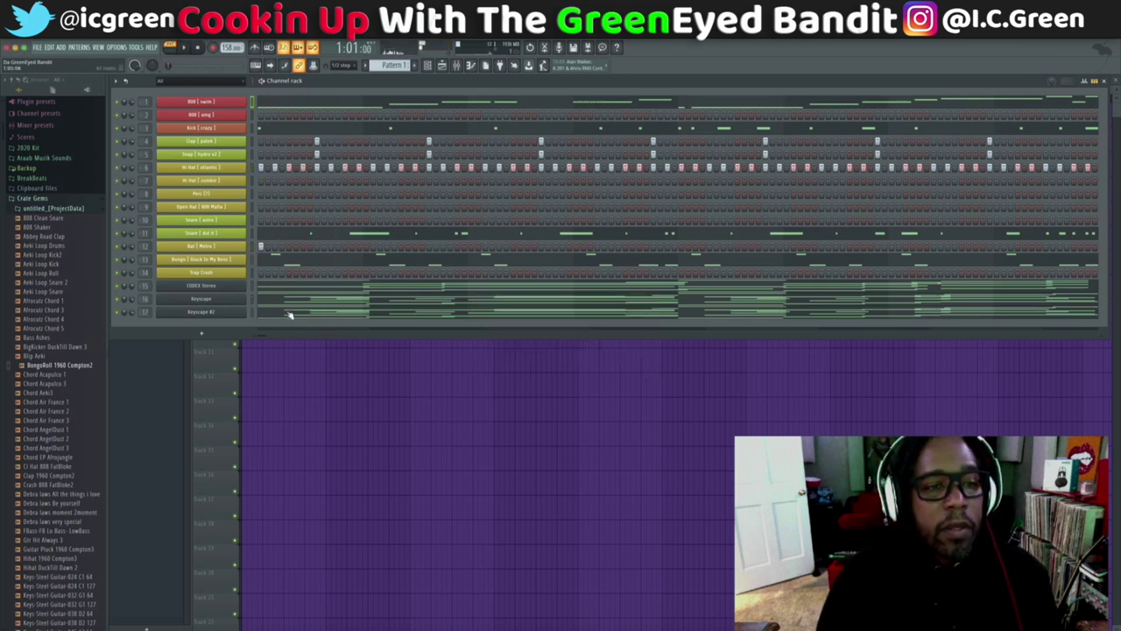
Step: Check the reopened project by viewing the Keyscape #2 instrument, showing the mixer, and playing the pattern
click(223, 311)
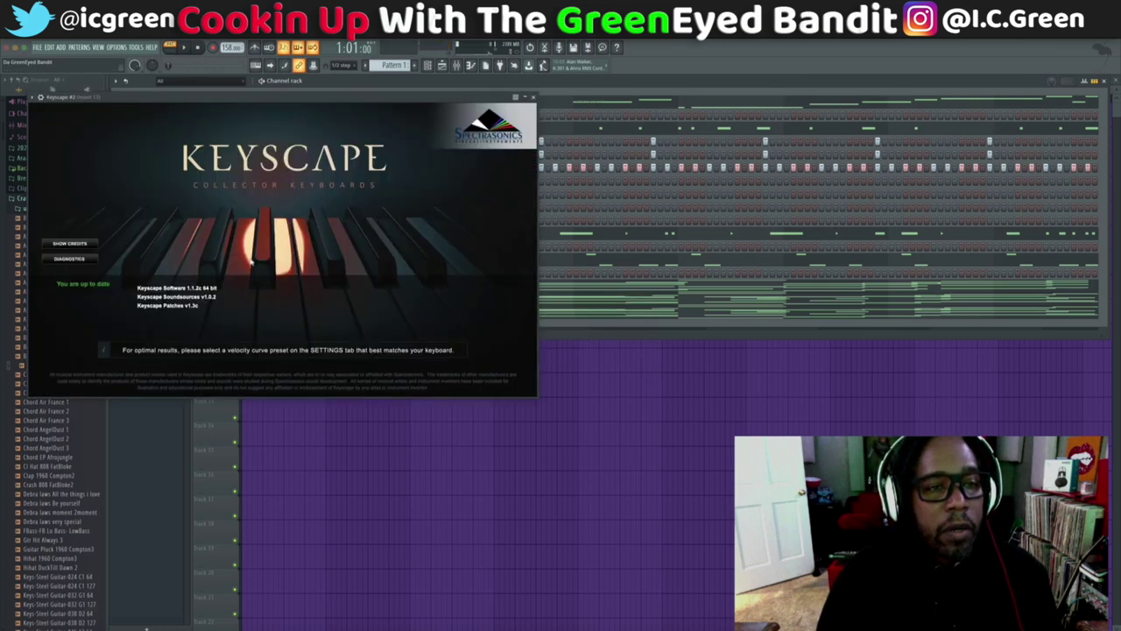
click(535, 101)
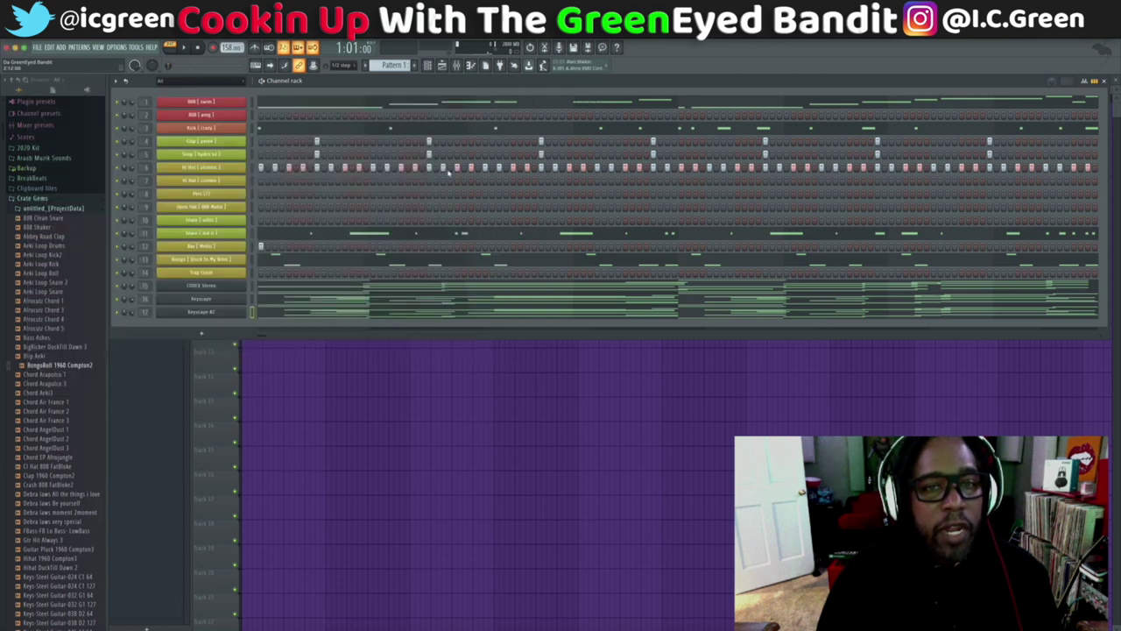
click(456, 67)
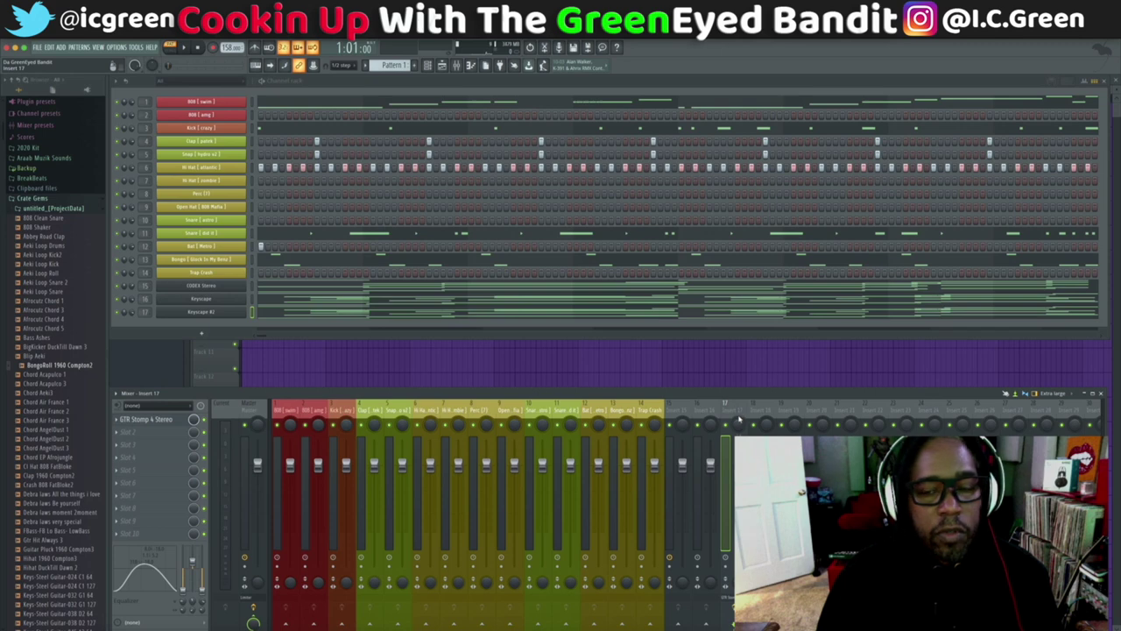
key(space)
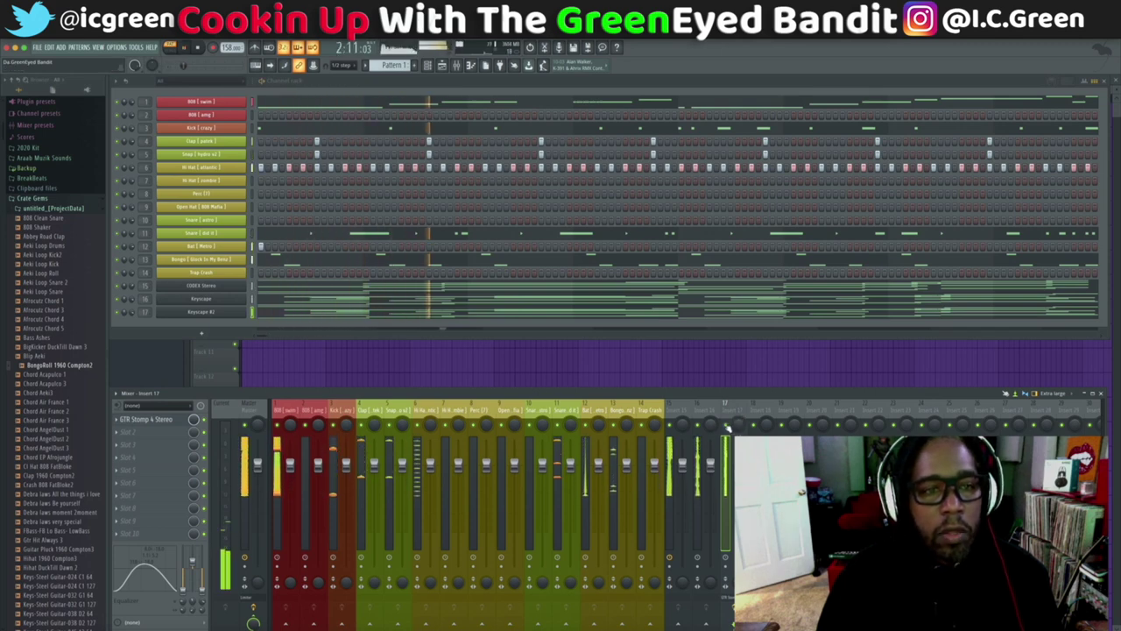
key(space)
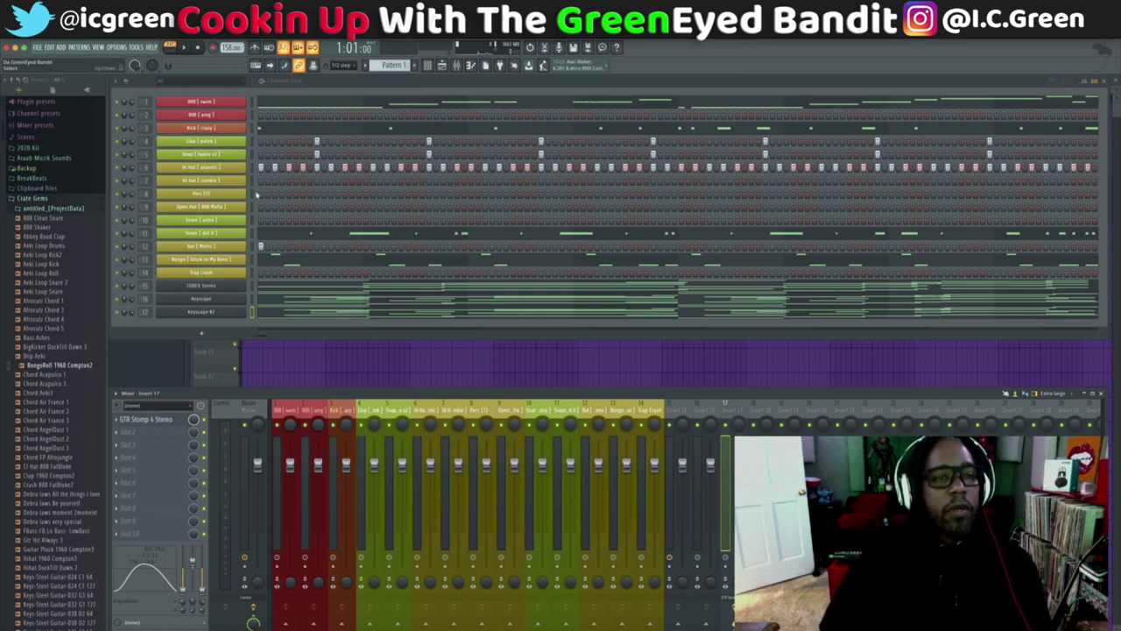
Step: Re-record live hits for the Perc and Open Hat [808 Mafia] channels and display the open hat notes in the piano roll
click(251, 194)
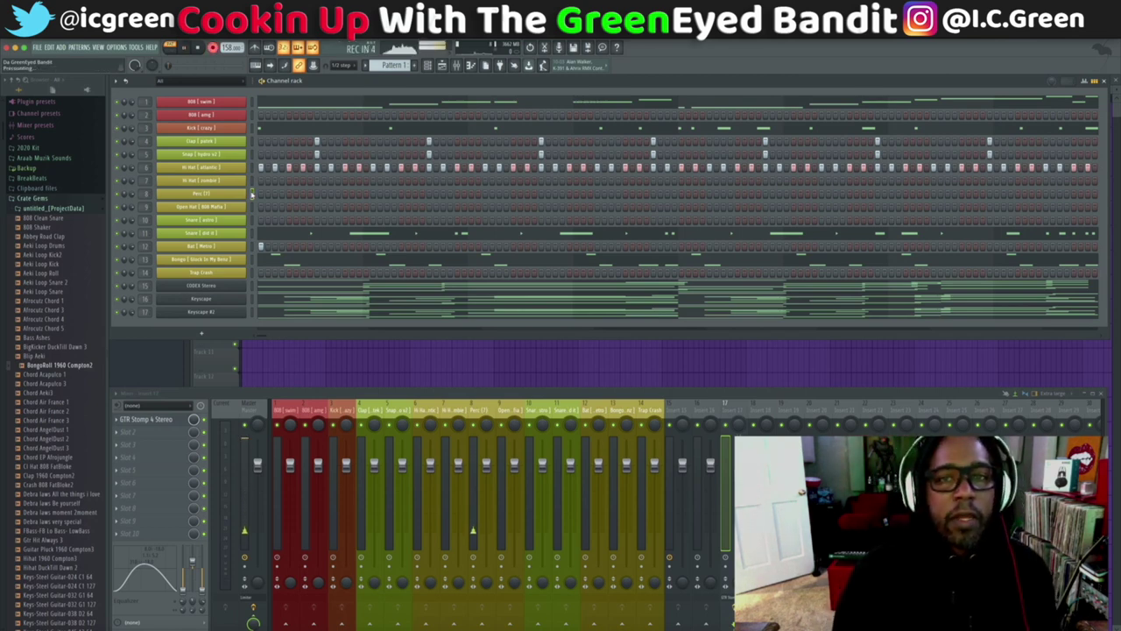
key(space)
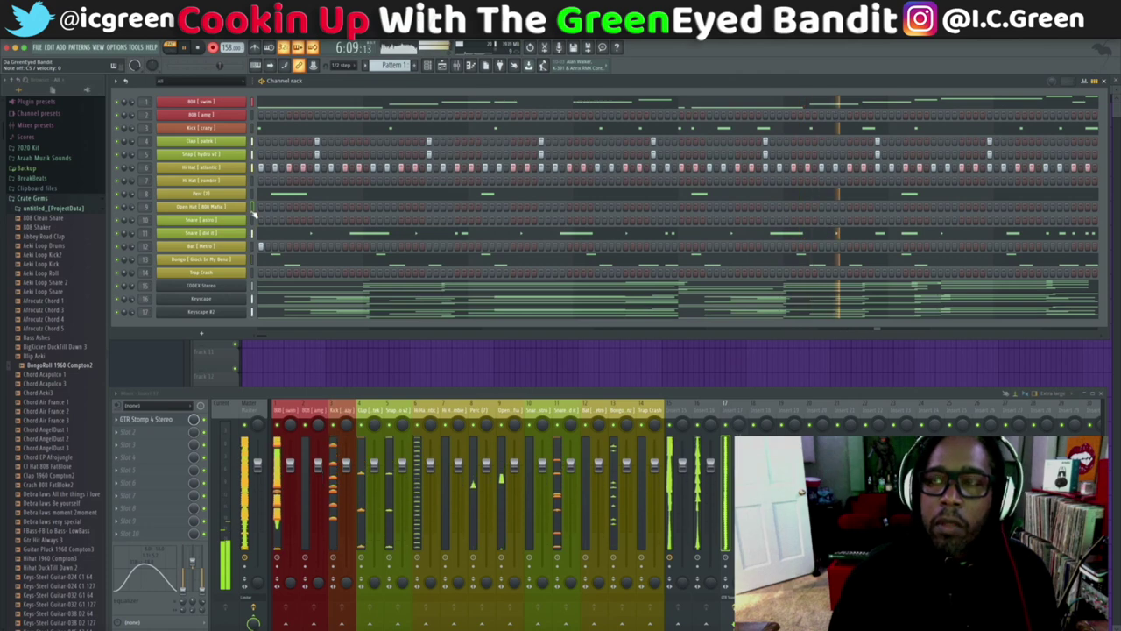
key(ctrl+v)
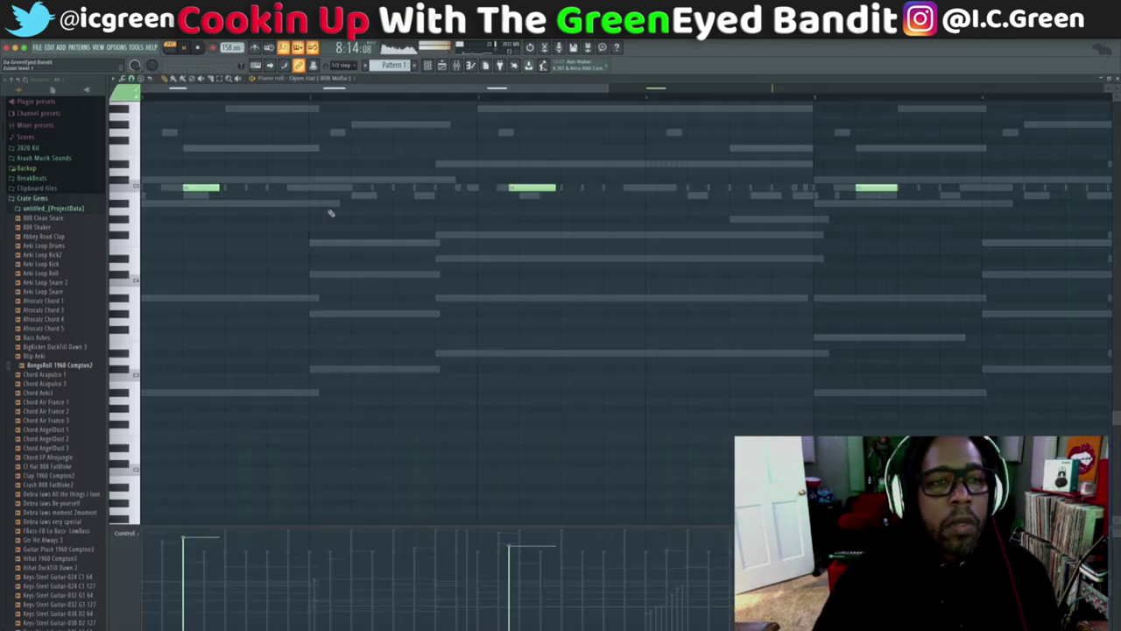
click(253, 208)
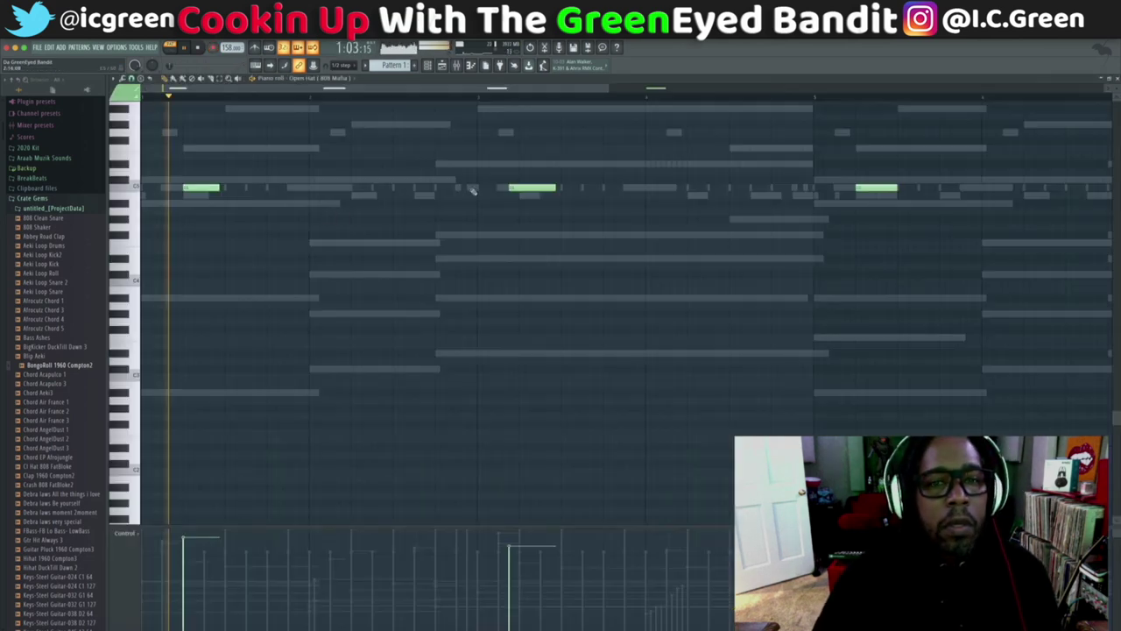
Step: Move the bar 3 open hat note slightly later, add another in bar 8, and play the pattern with the piano roll closed
mouse_move(525, 188)
mouse_down()
mouse_move(494, 188)
mouse_move(554, 187)
mouse_up()
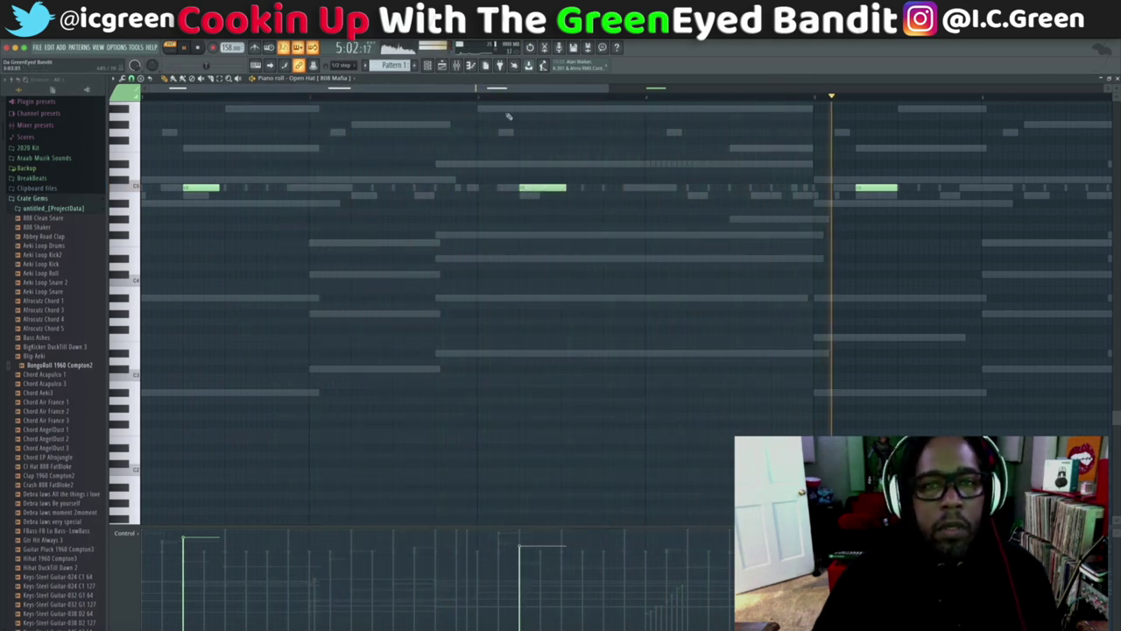
drag(609, 89, 950, 90)
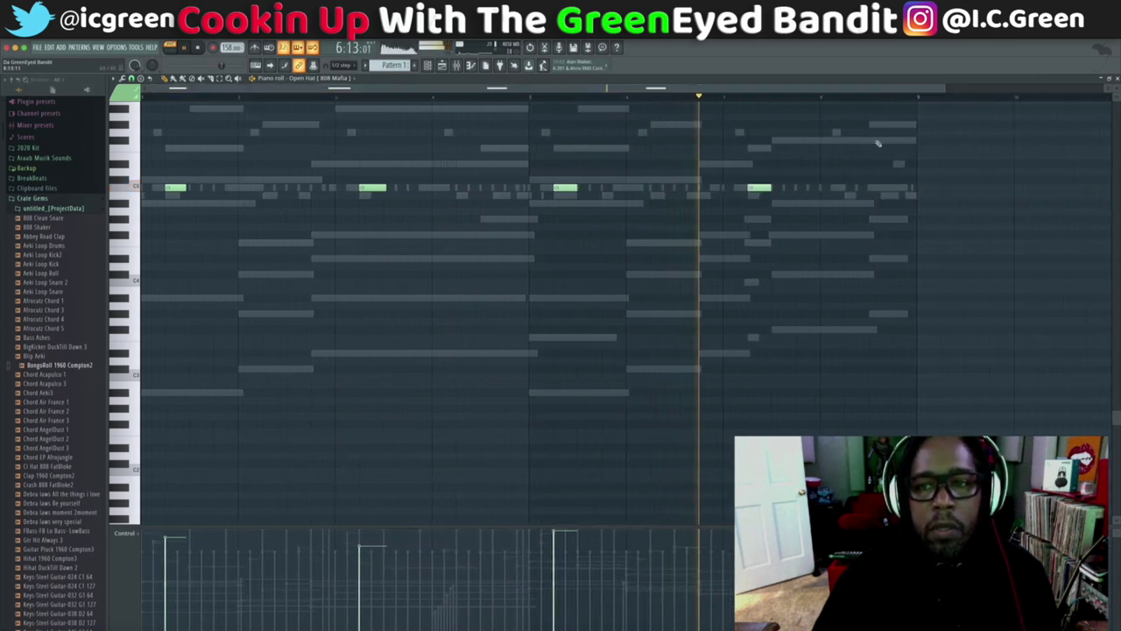
click(850, 187)
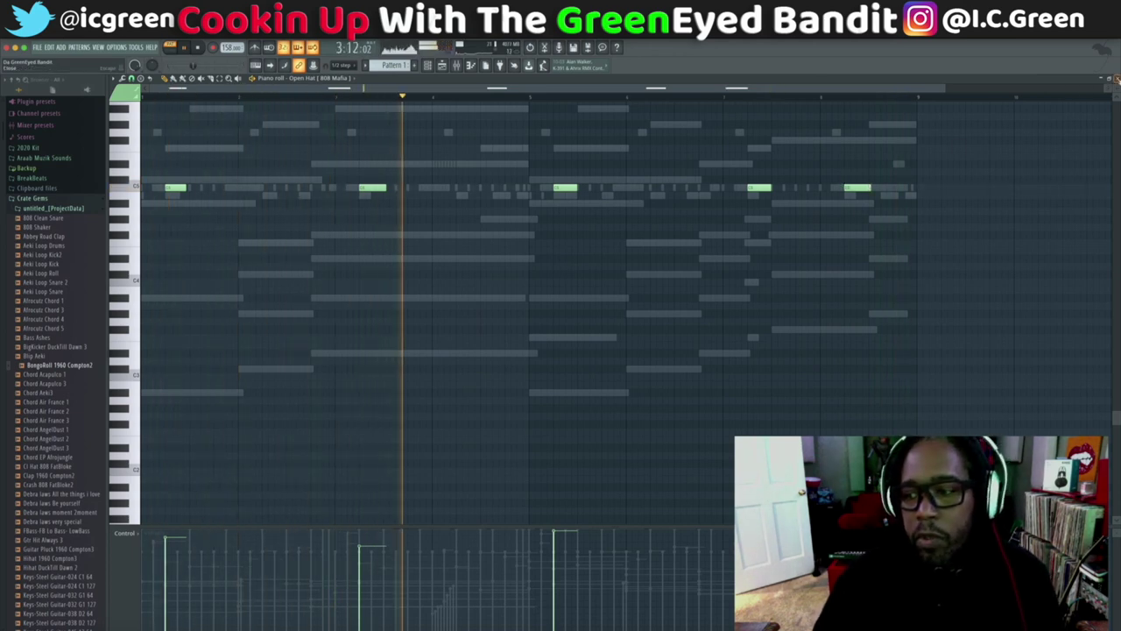
click(1109, 78)
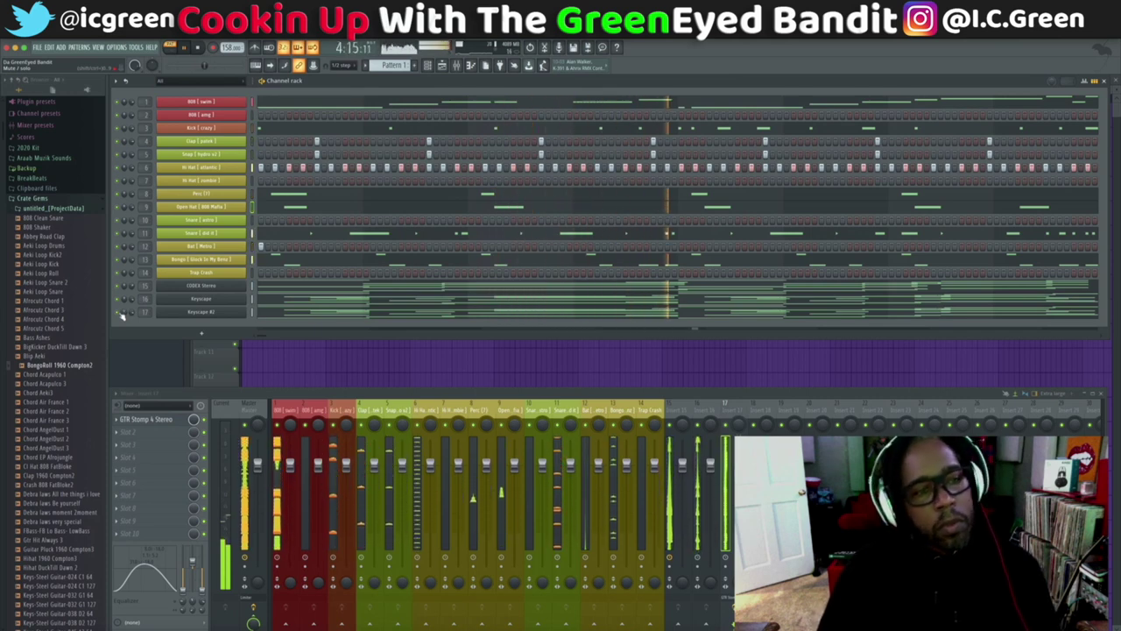
key(space)
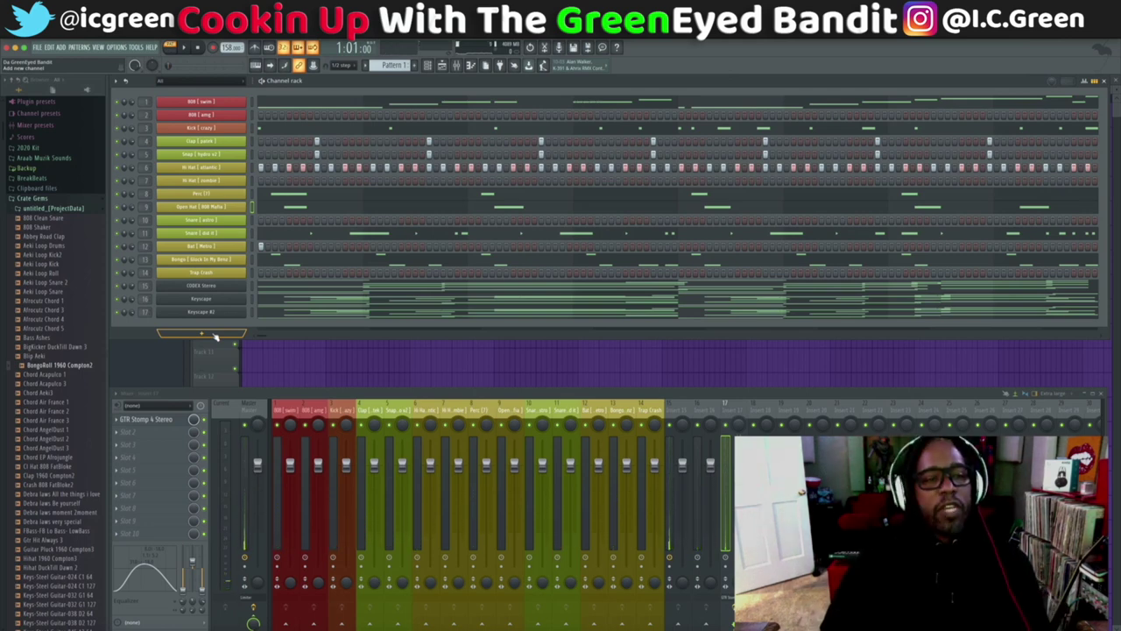
Step: Add a Kontakt 5 channel, load EXHALE.nki from the EXHALE library, and move the Kontakt window clear of the channel rack
click(214, 335)
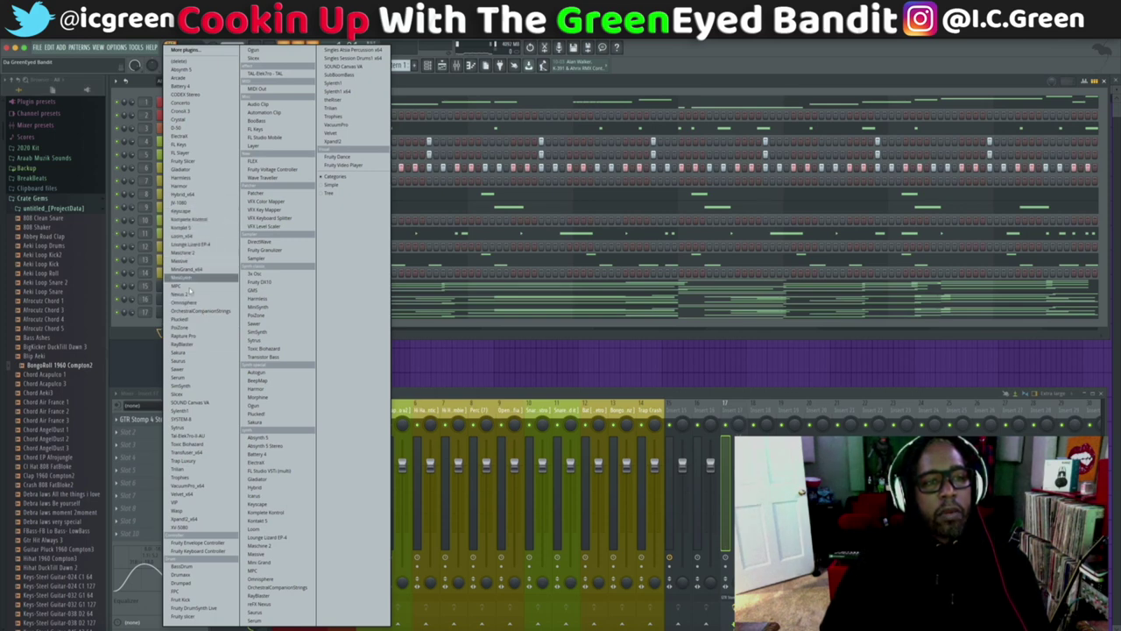
click(271, 520)
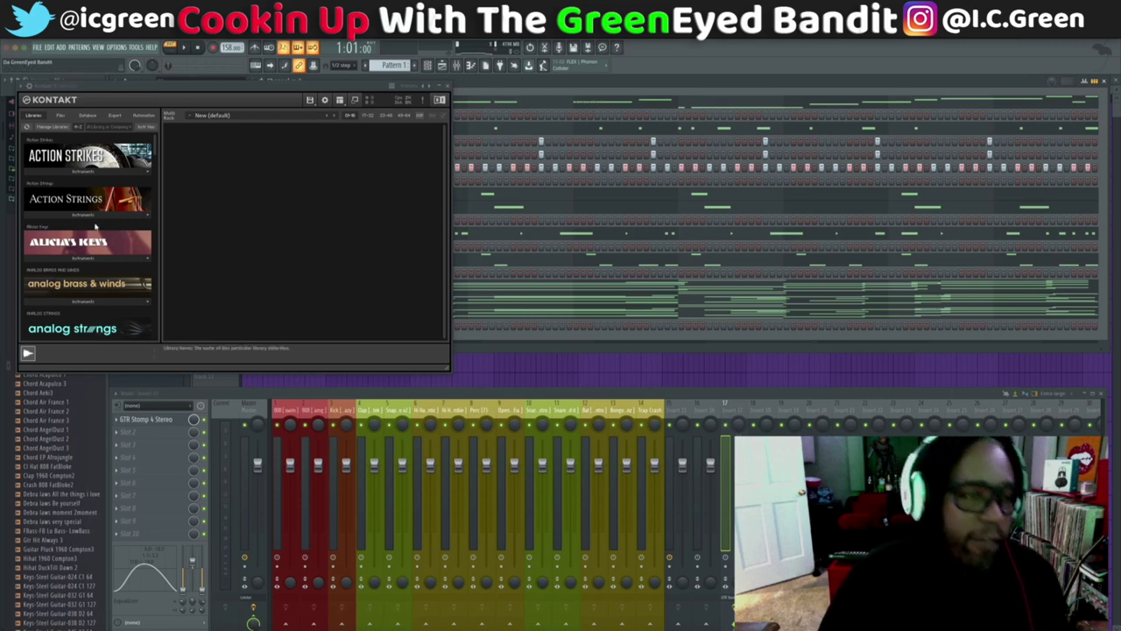
scroll(88, 236, down, 5)
scroll(96, 226, down, 4)
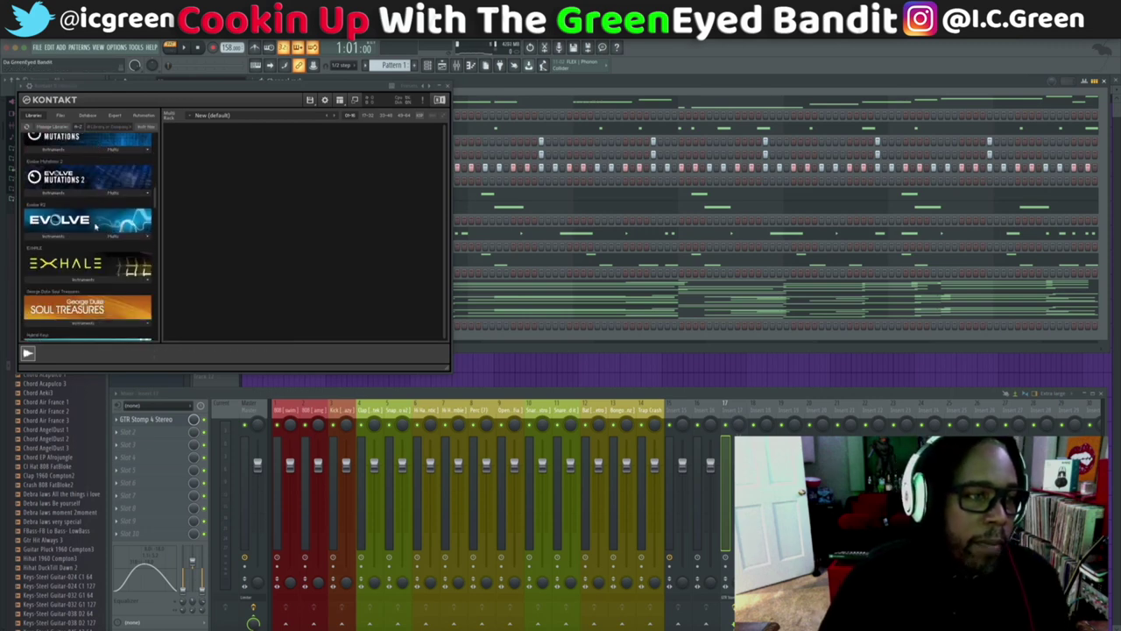
click(97, 284)
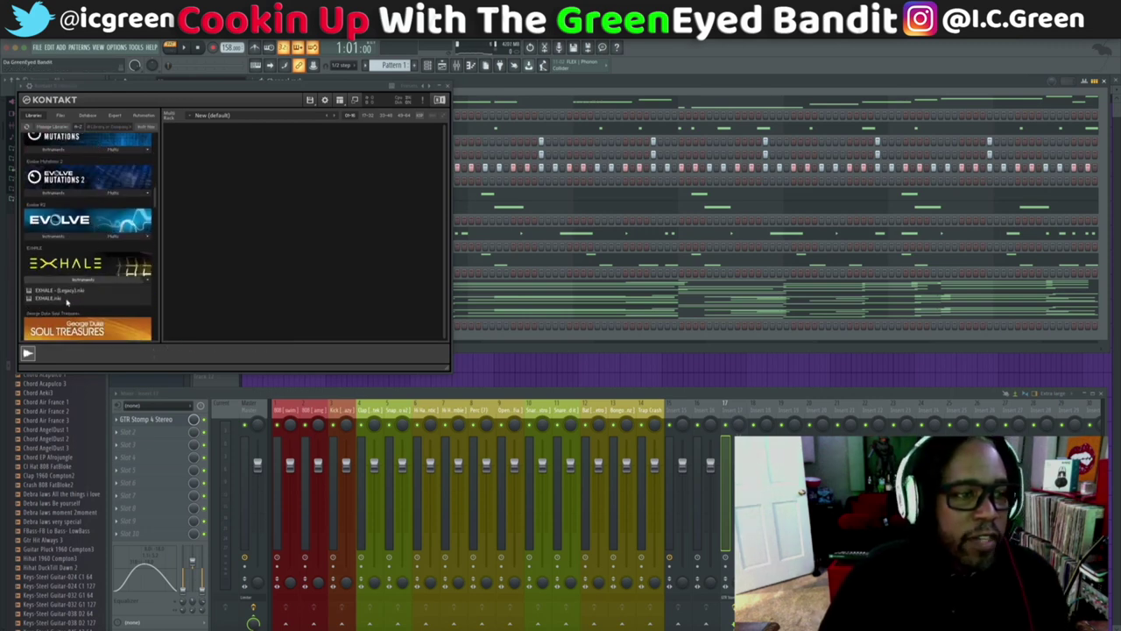
double_click(66, 300)
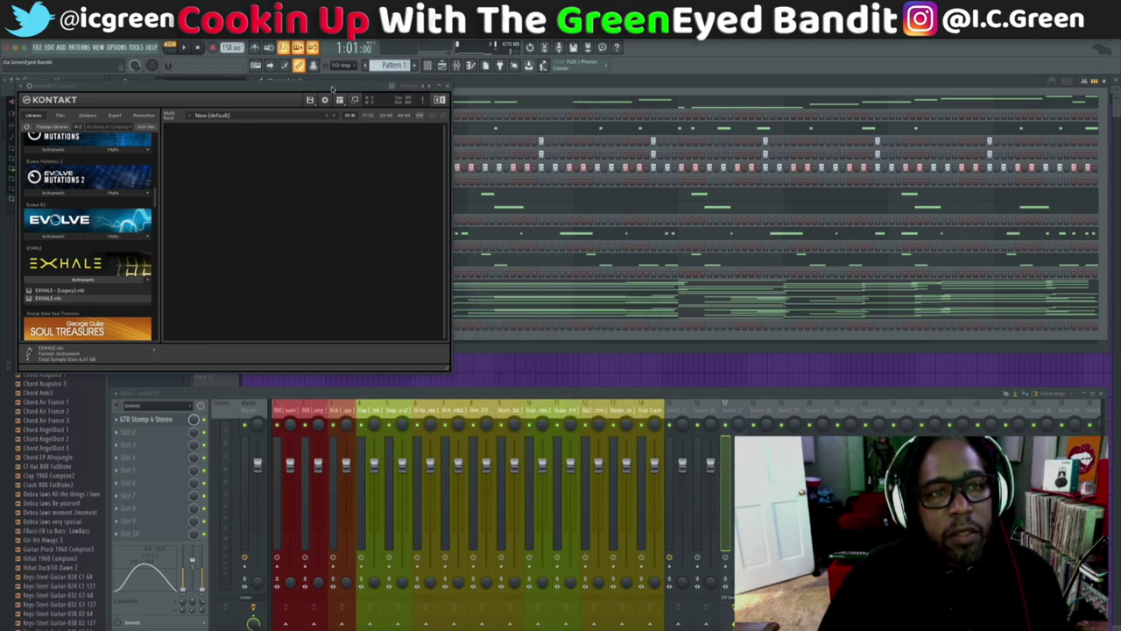
drag(333, 87, 932, 142)
Step: Set EXHALE to loops mode with preset 003. Cycles and route the Kontakt 5 channel to mixer track 18
click(899, 340)
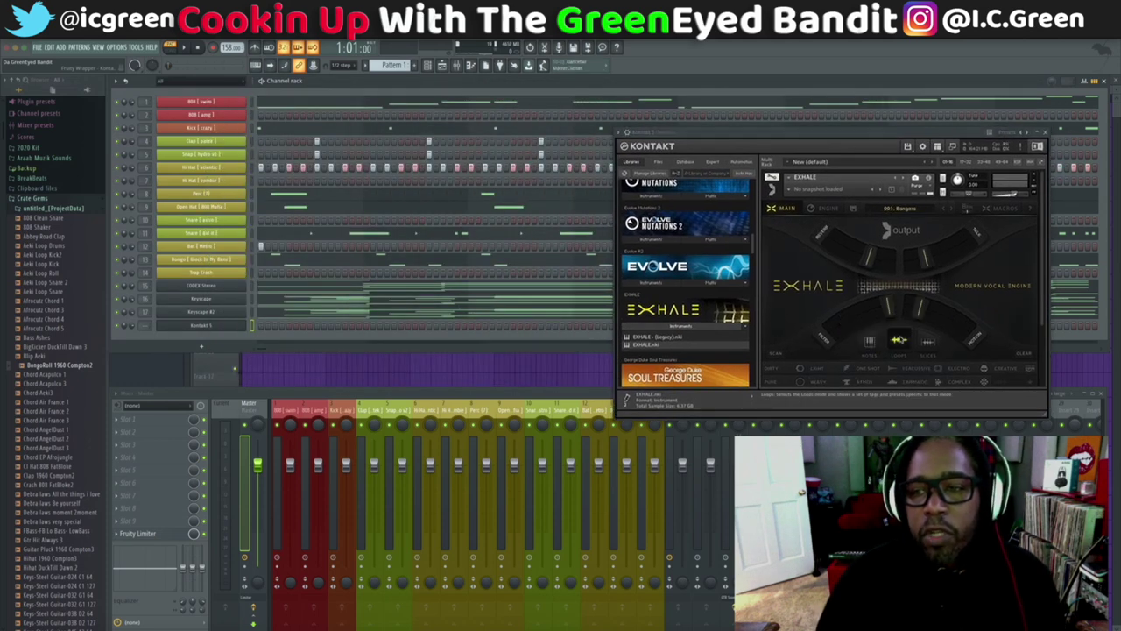
click(951, 208)
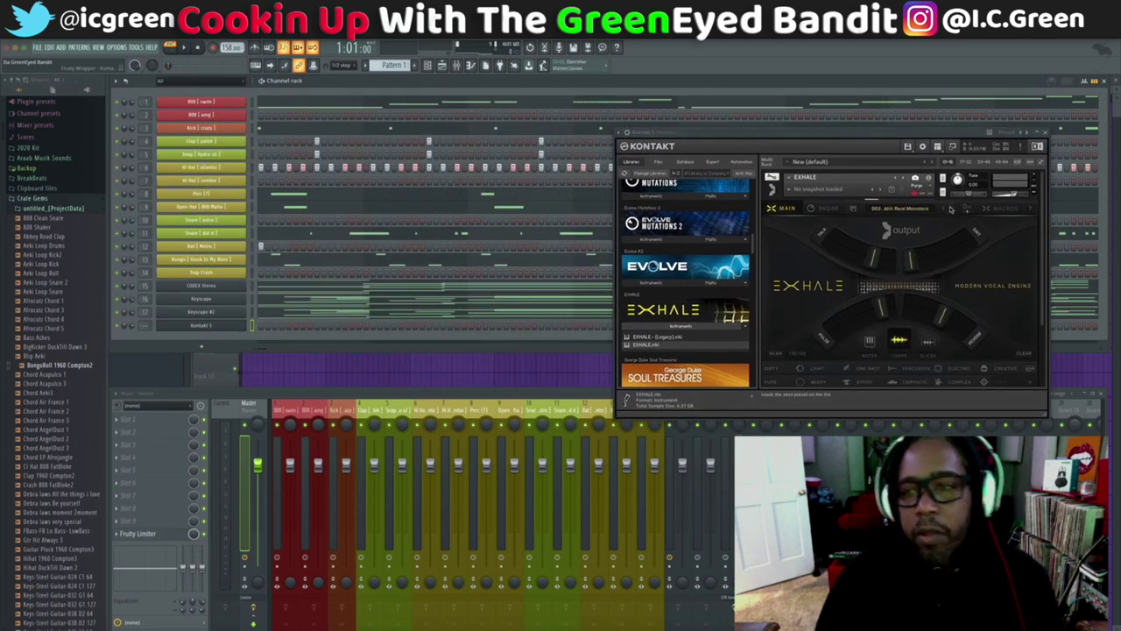
click(950, 209)
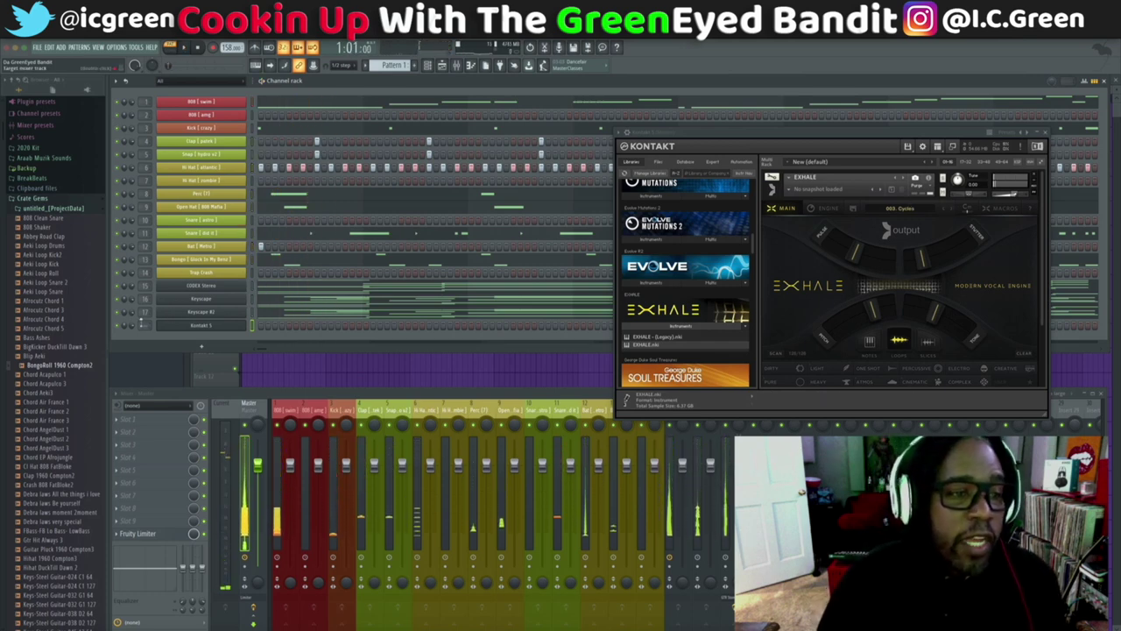
click(201, 246)
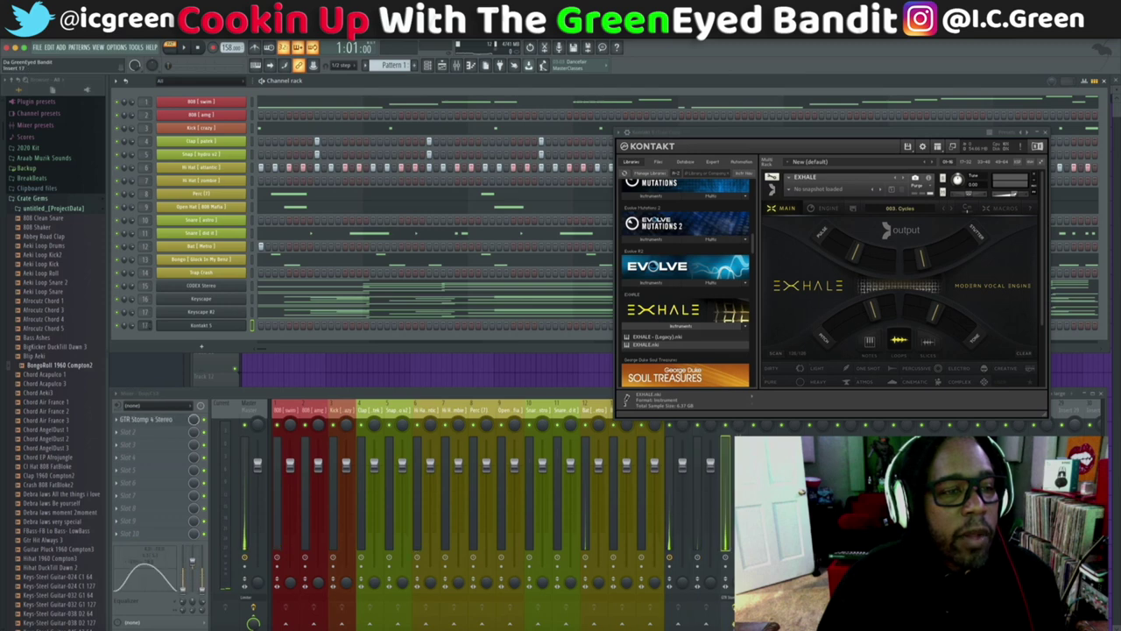
Step: Detect the beat's key by playing the pattern through Auto-Key on the Master track, then delete the plugin
click(258, 411)
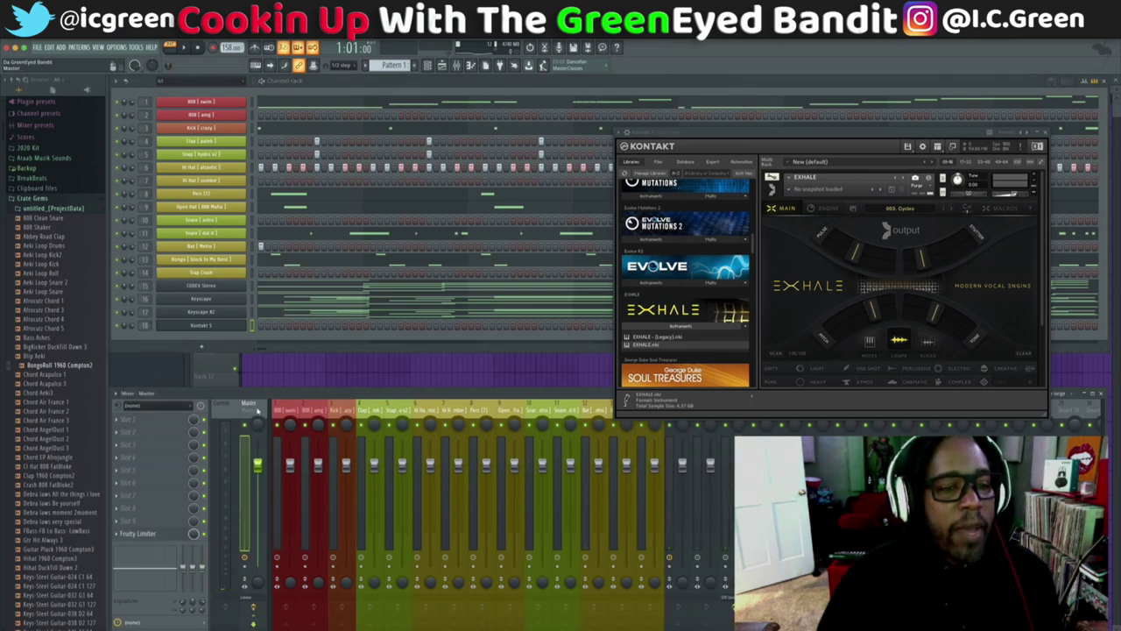
click(127, 421)
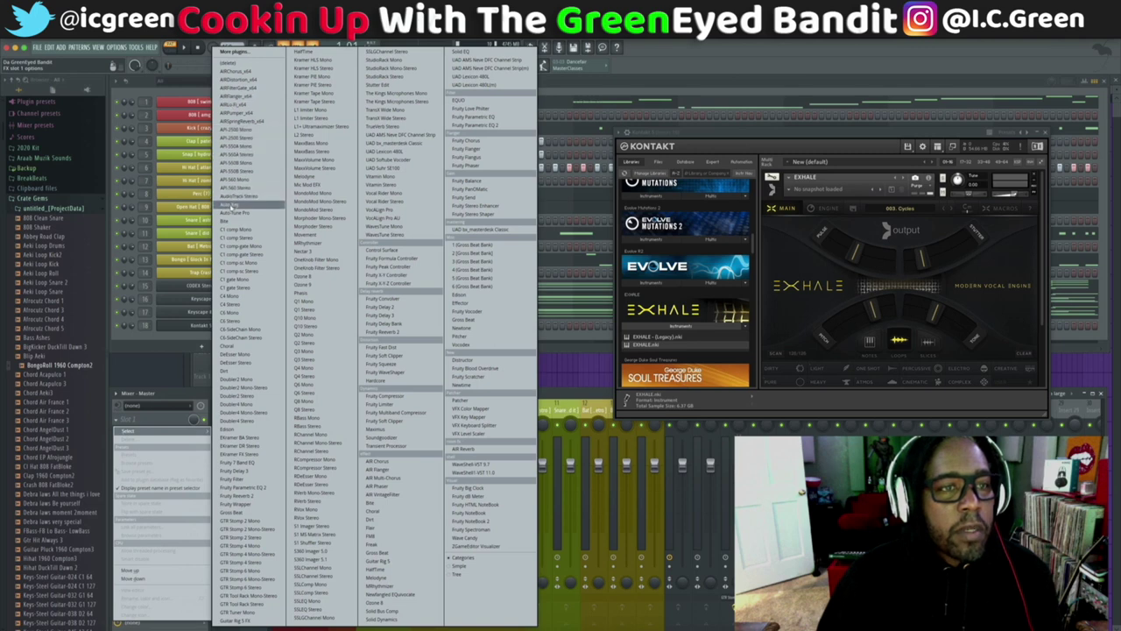
click(230, 204)
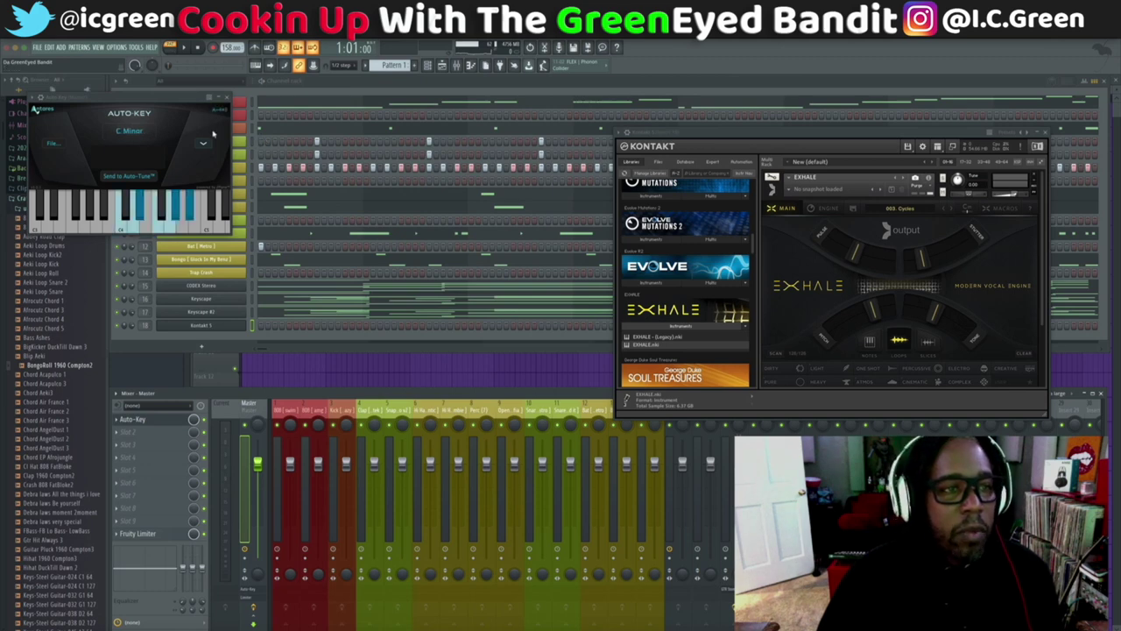
key(space)
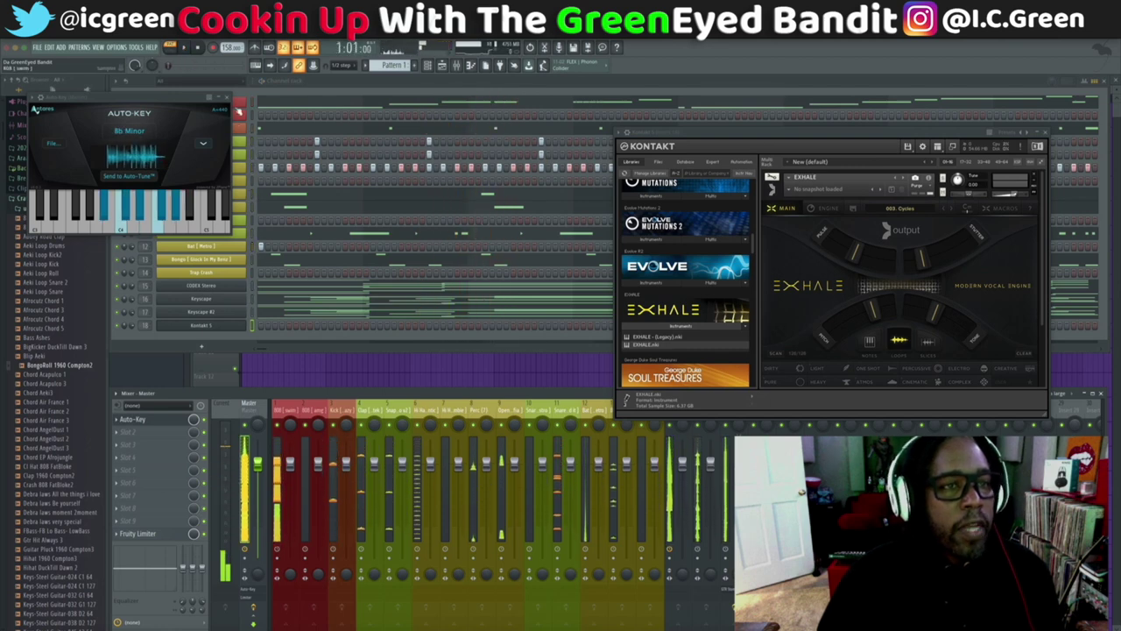
click(123, 421)
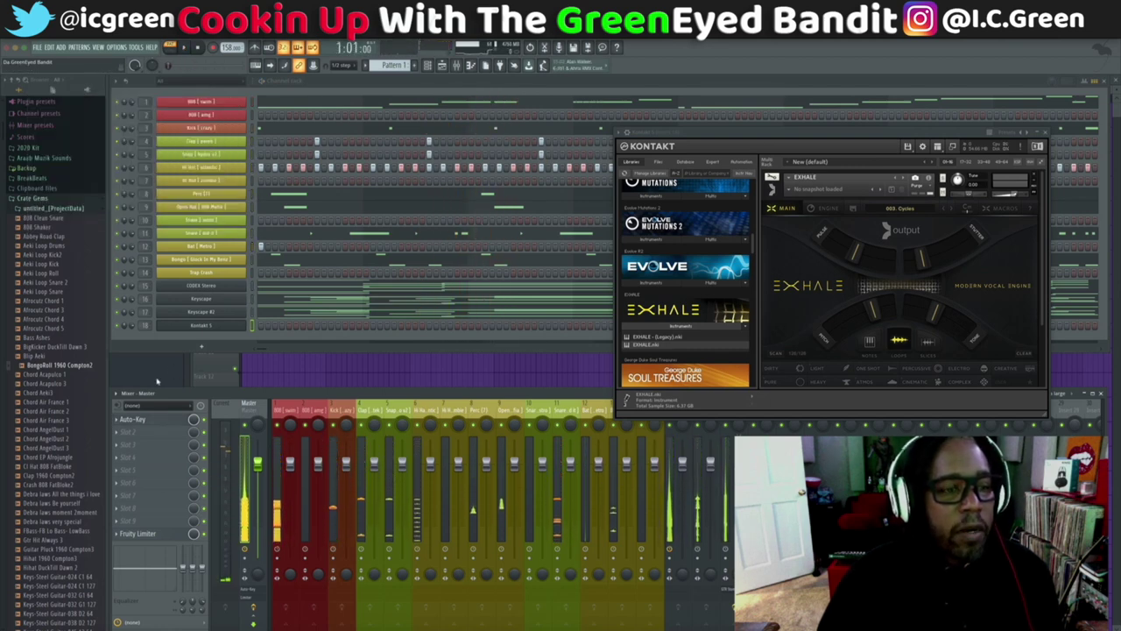
click(123, 421)
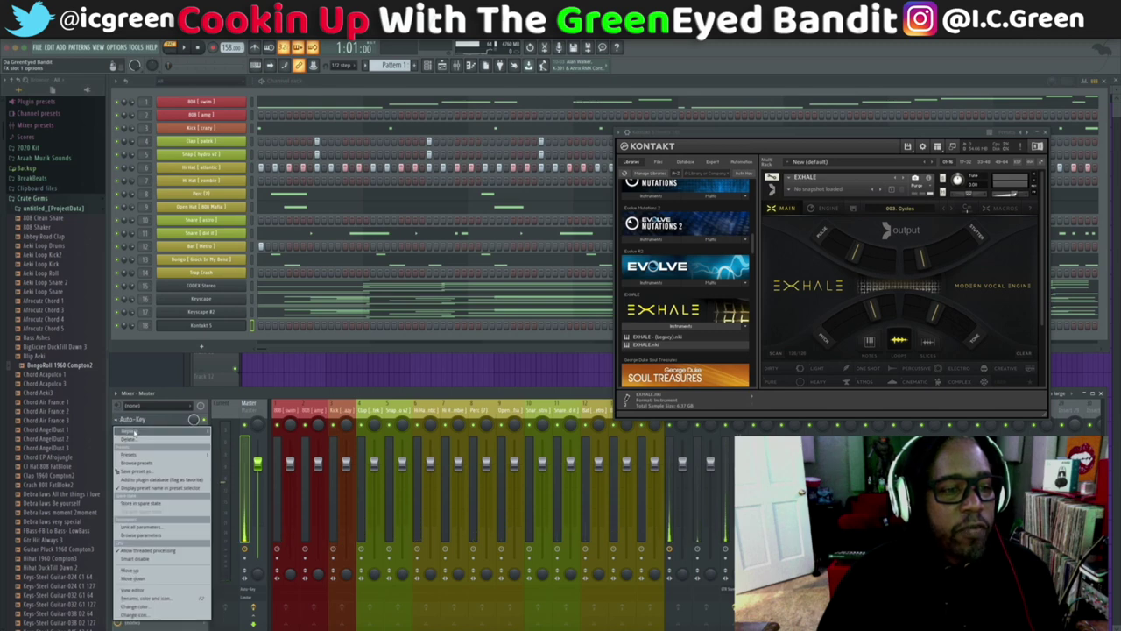
click(133, 441)
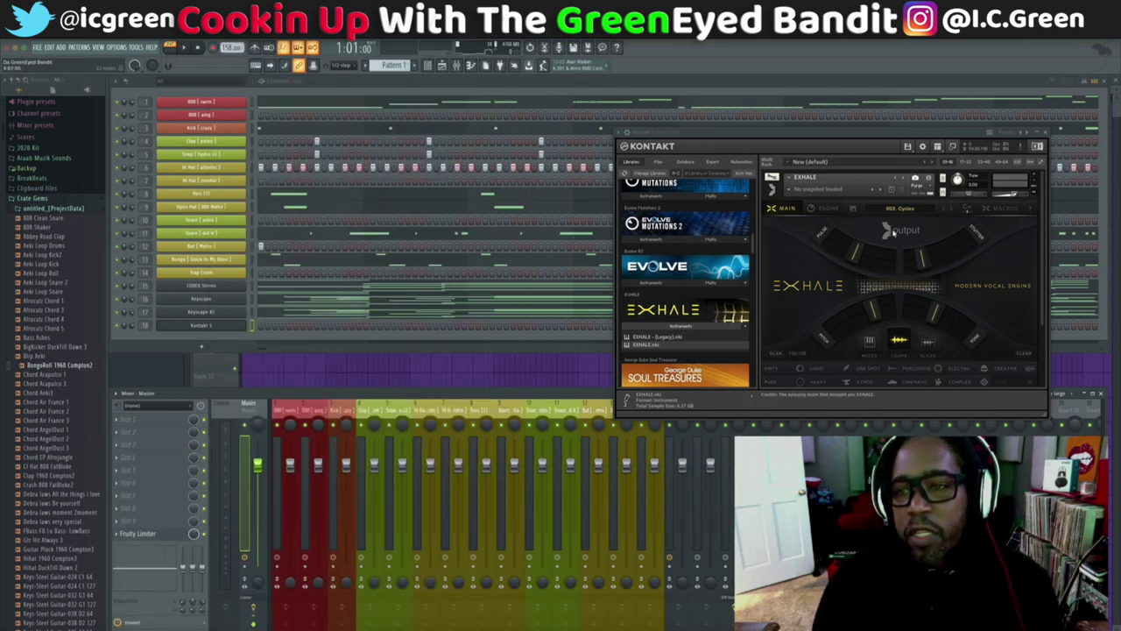
Step: Set EXHALE's loop key to Bb minor and audition the loops over the pattern with the Kontakt window moved higher
click(968, 208)
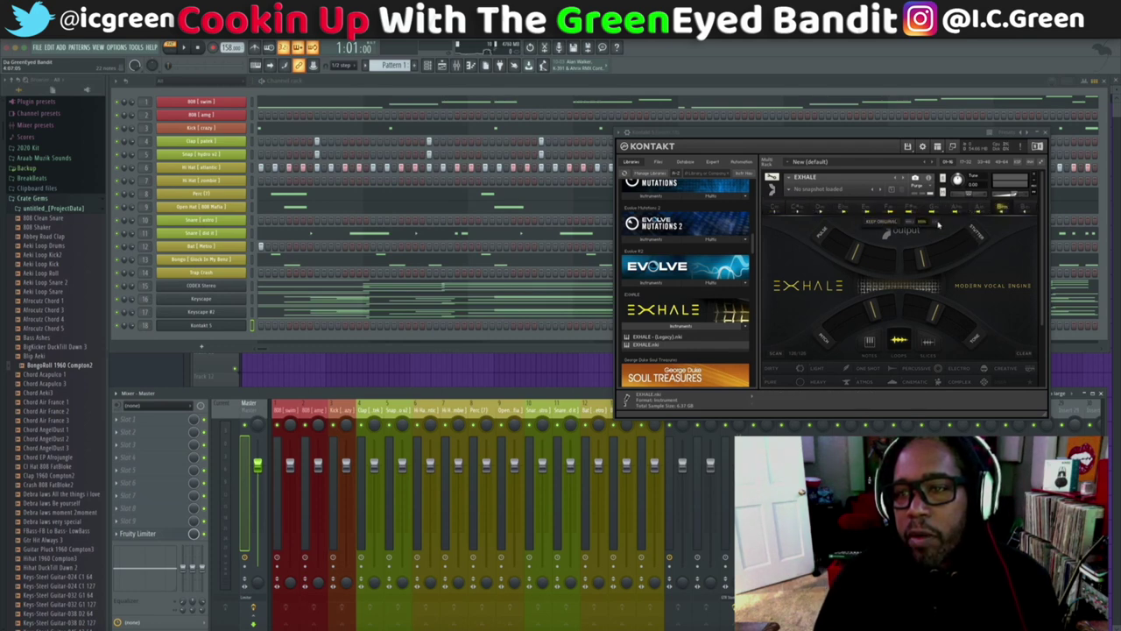
click(938, 225)
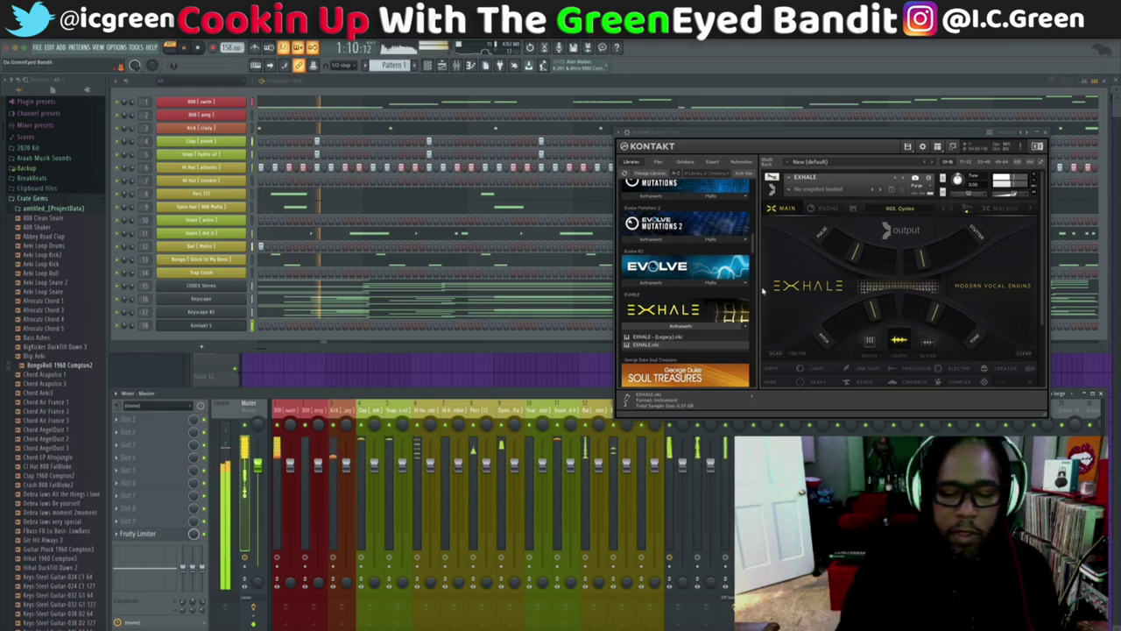
key(space)
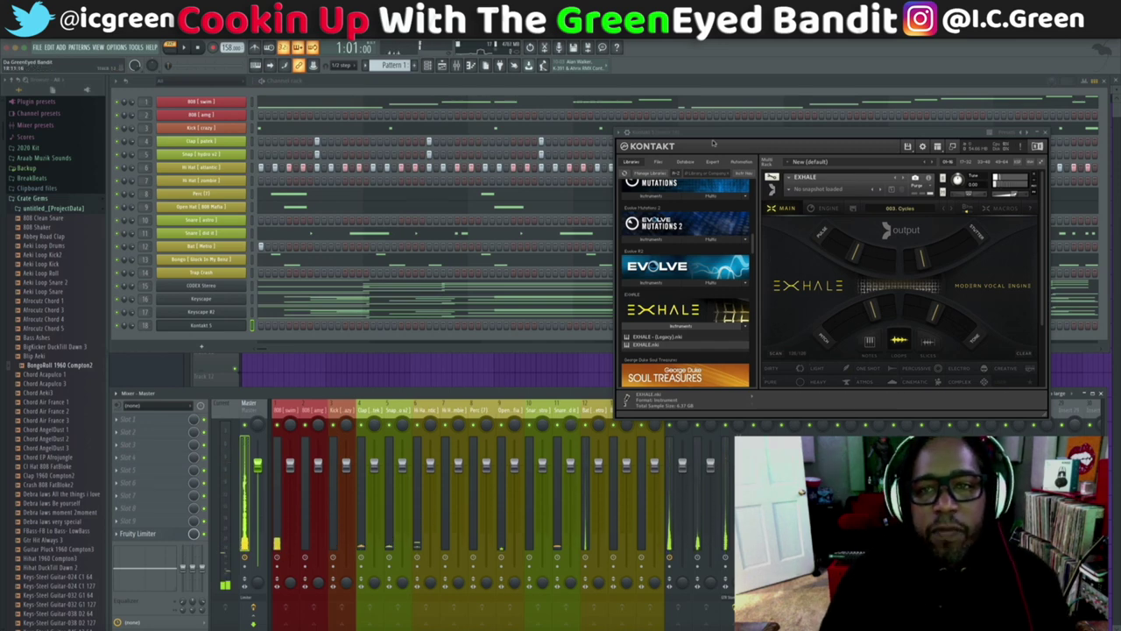
drag(714, 133, 697, 44)
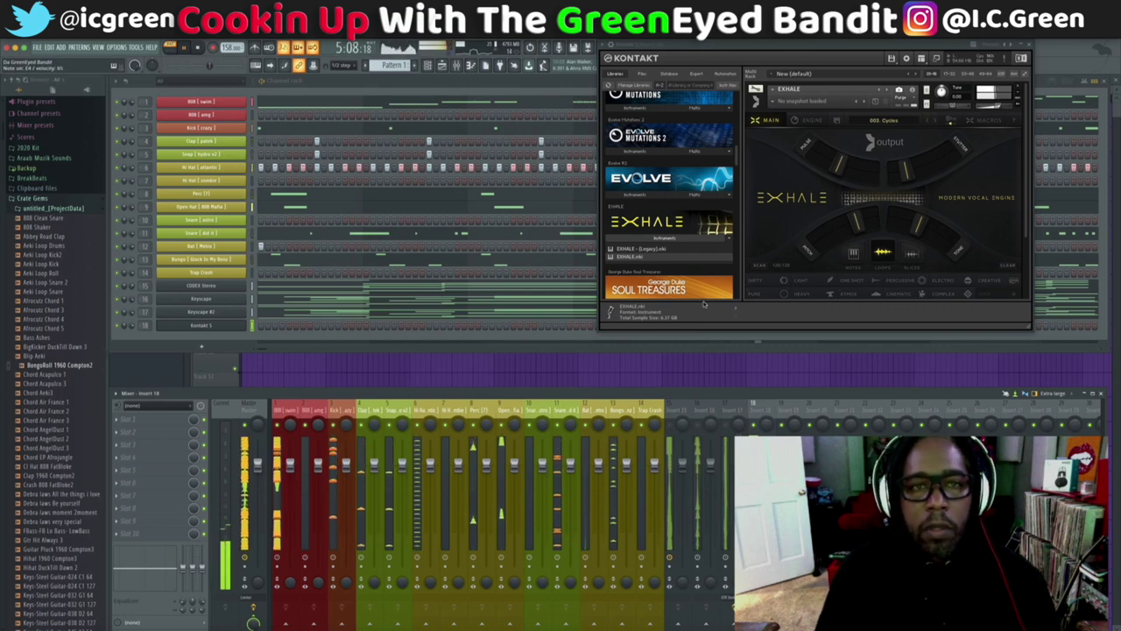
Step: Advance EXHALE to preset 005. Everyone Is Here and record two long held notes for it in Pattern 1
click(936, 122)
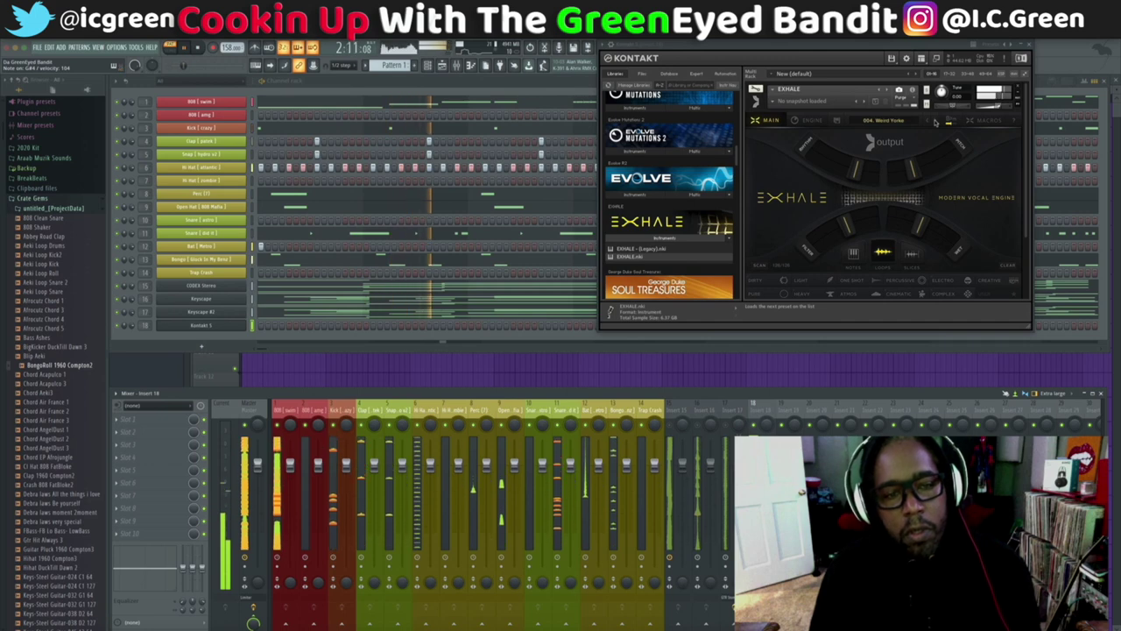
click(936, 122)
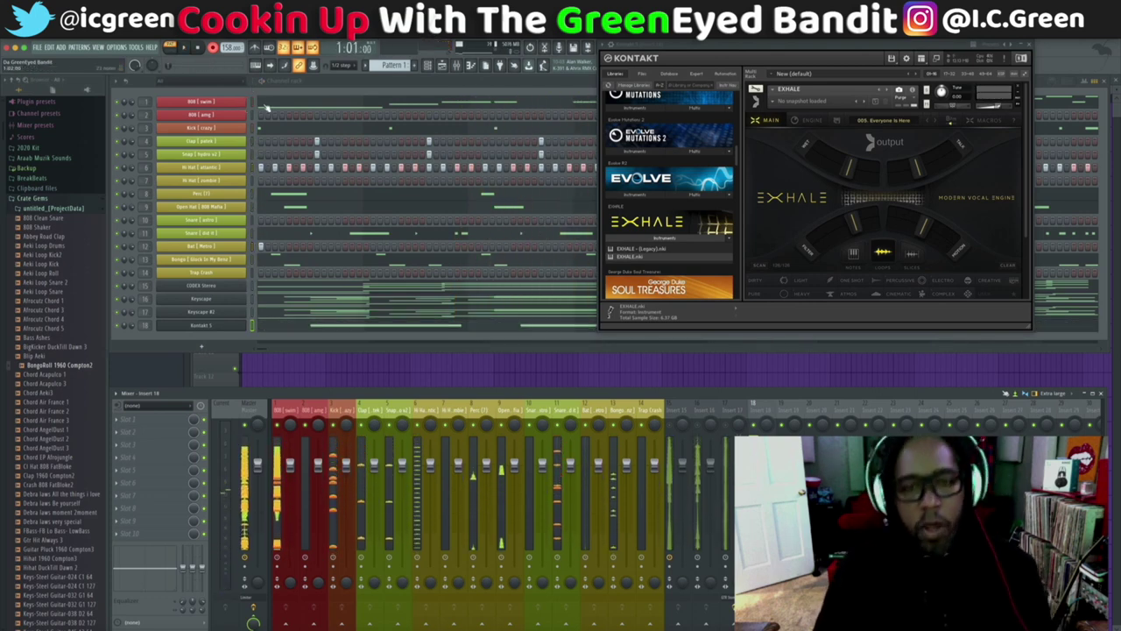
Step: Lengthen the first Kontakt 5 note to the bar 3 line and duplicate both notes into bars 5 to 8
click(389, 326)
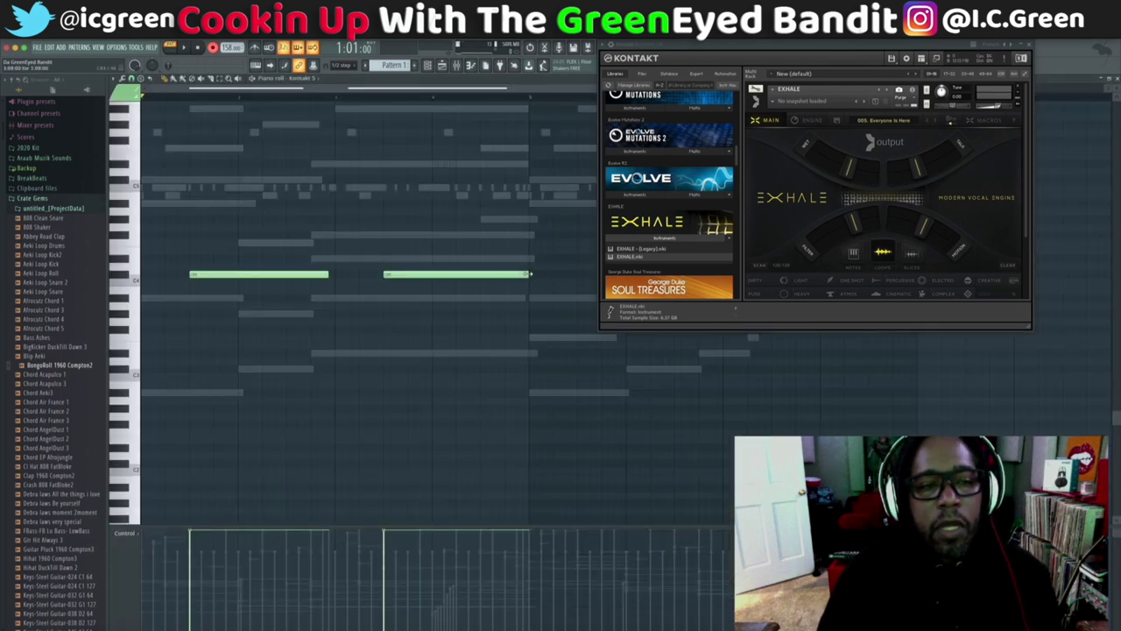
click(1033, 46)
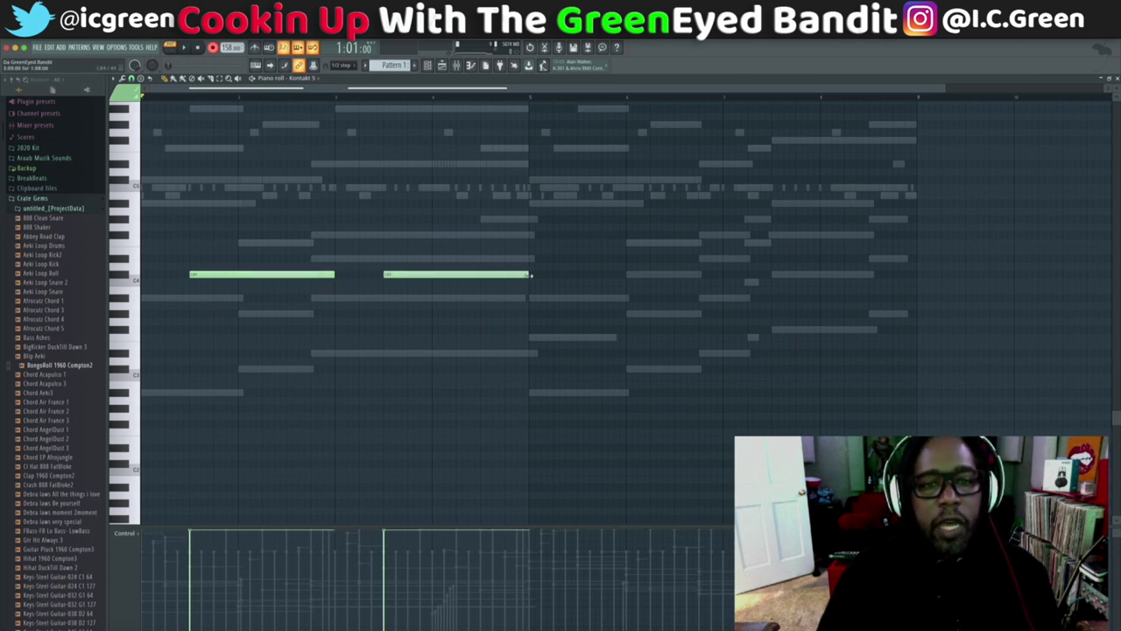
key(ctrl+b)
drag(533, 275, 579, 274)
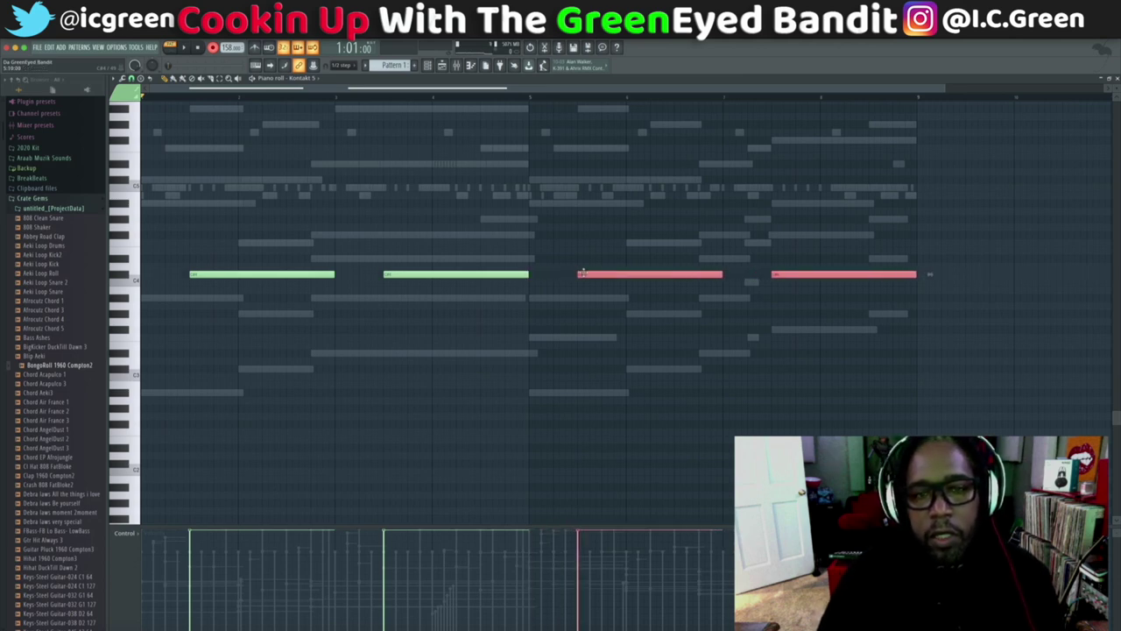
Step: Play the pattern with the piano roll closed and lower the Kontakt 5 channel volume to about 54%
key(space)
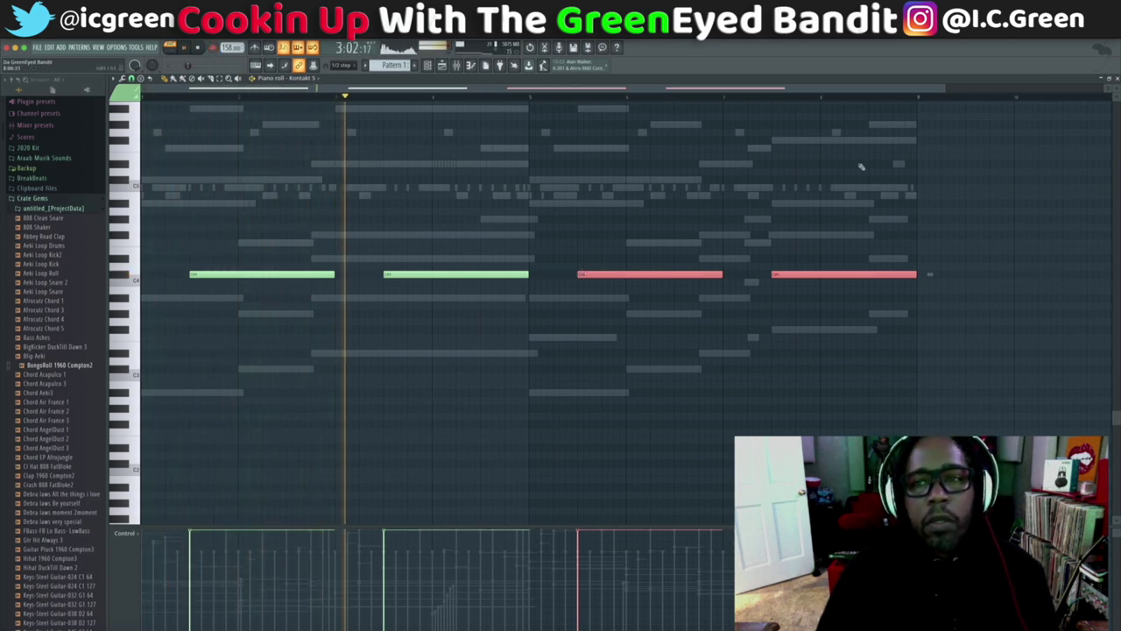
click(1110, 79)
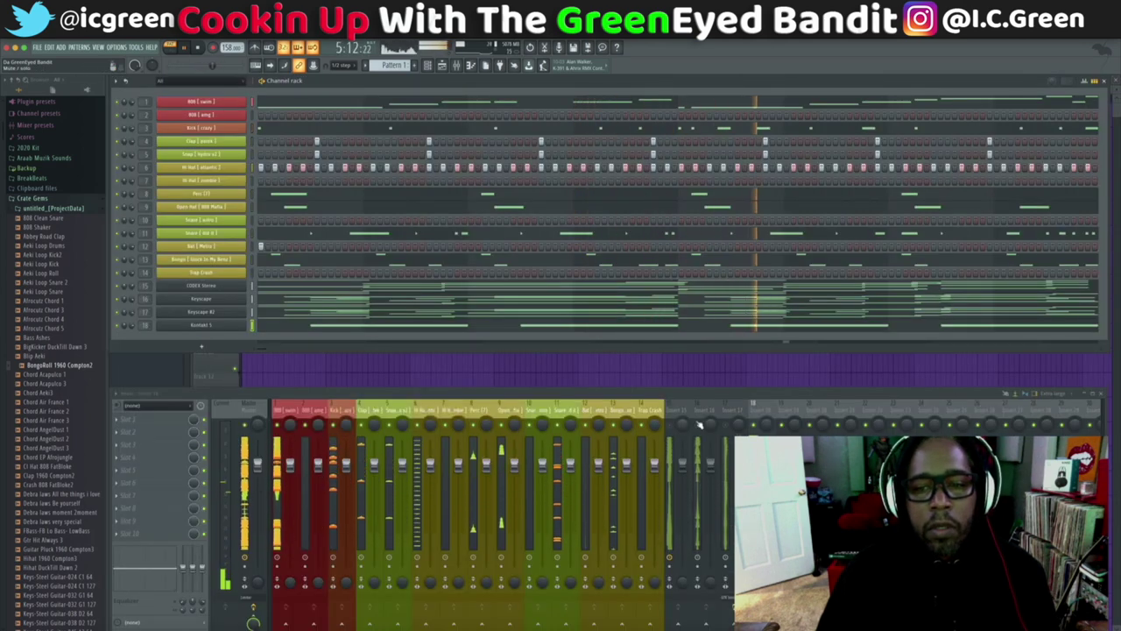
click(655, 427)
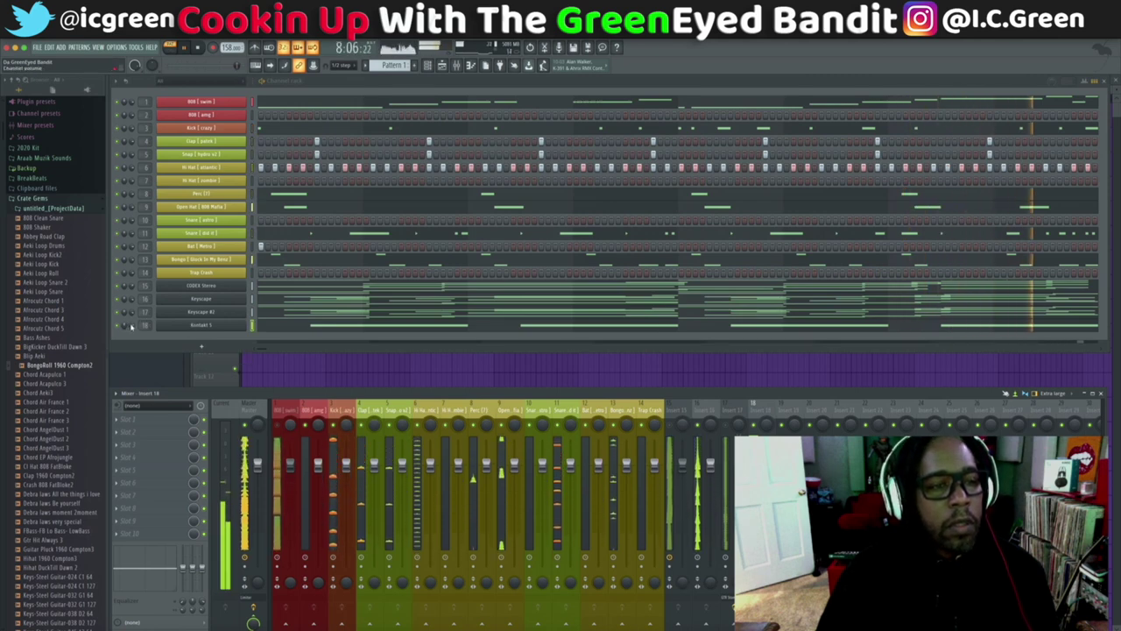
click(125, 81)
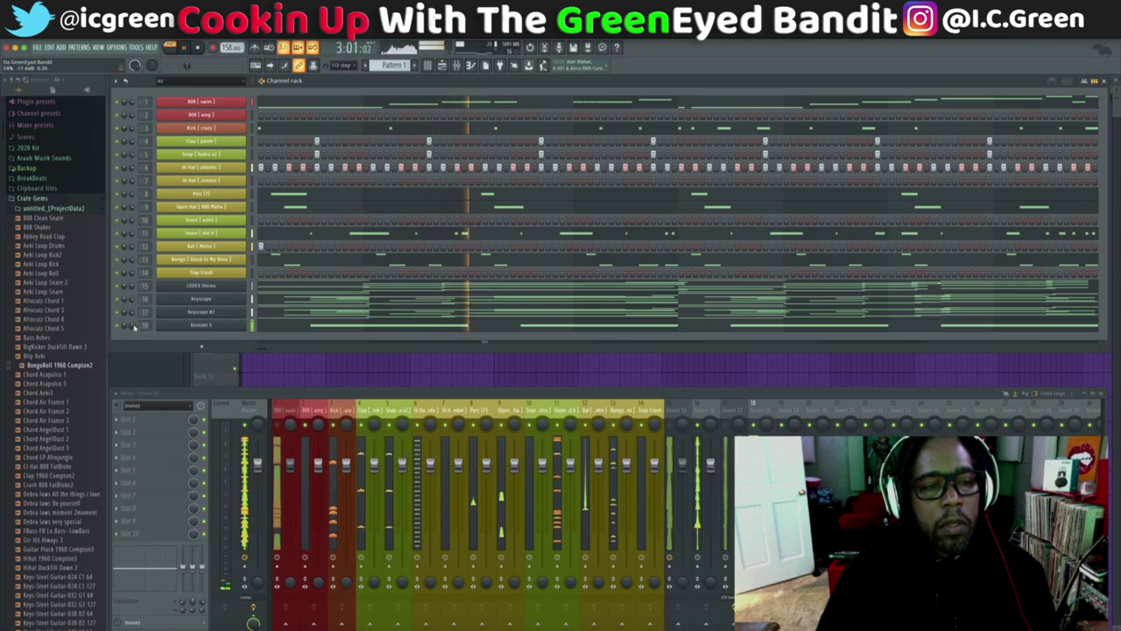
Step: Add a shorter extra note near the start of each held Kontakt 5 note and play the pattern
key(space)
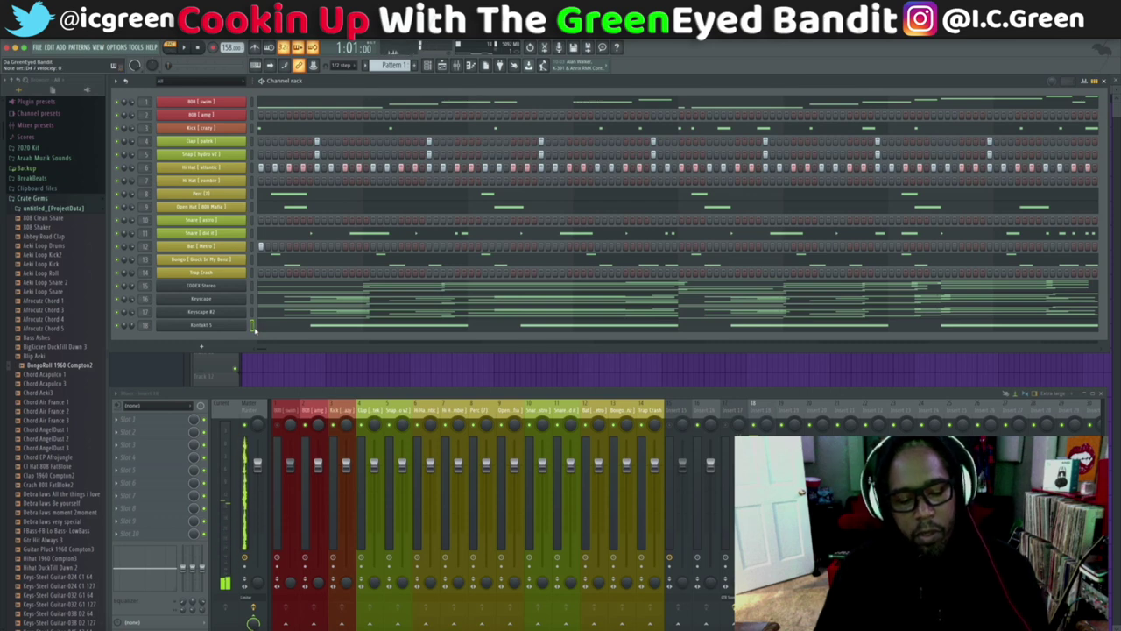
key(space)
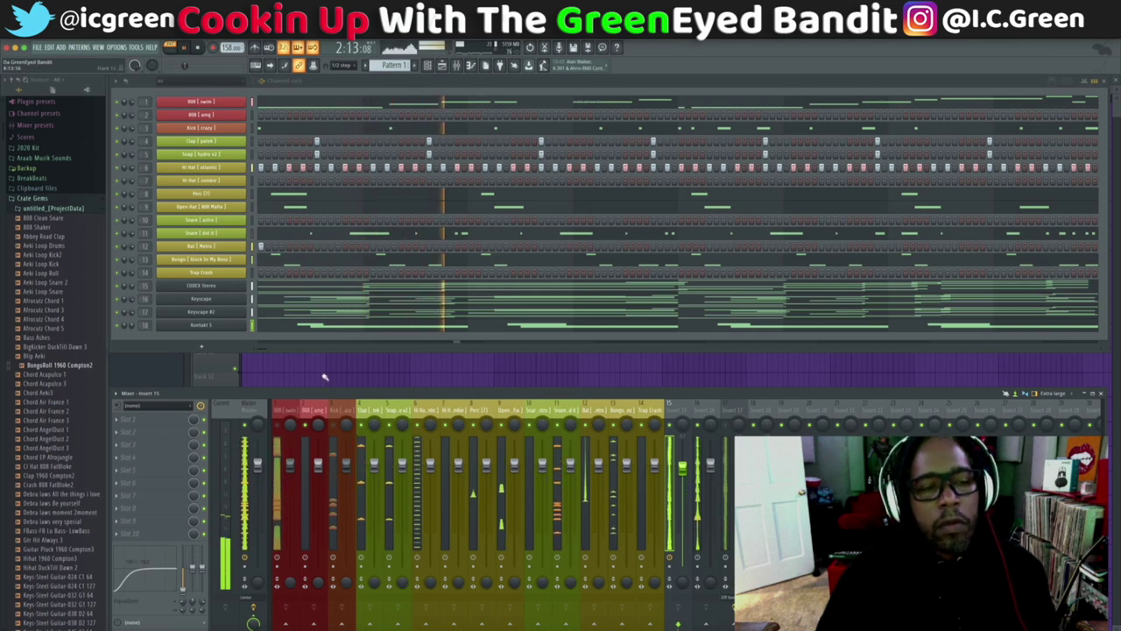
Step: Insert Fruity Flanger in the first effect slot of Insert 15, audition it with the pattern, and close its window
click(131, 419)
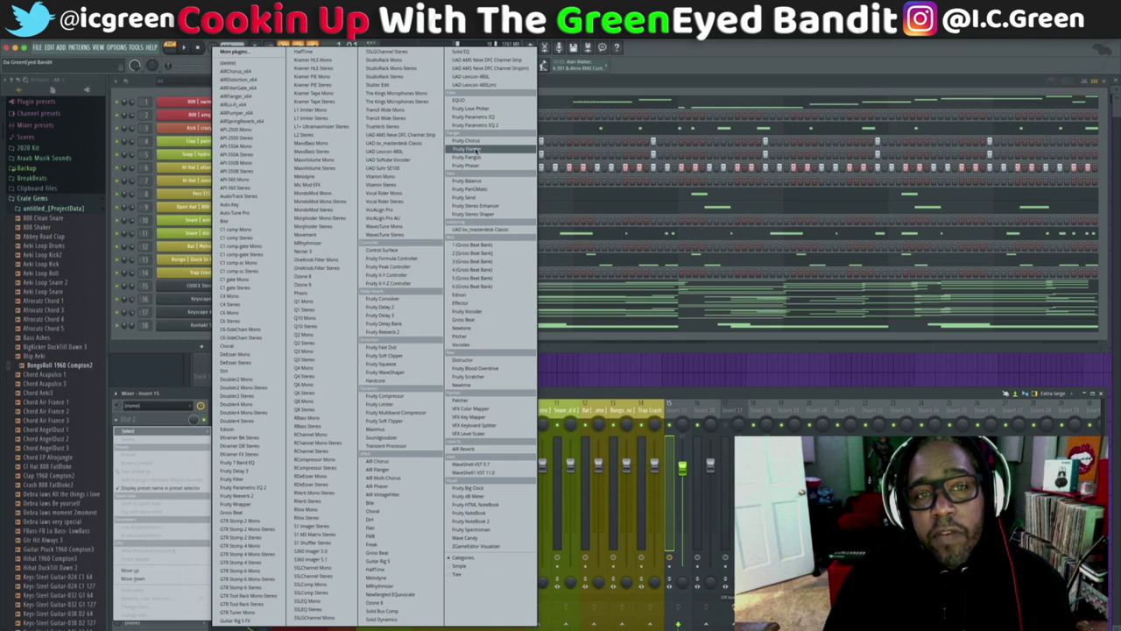
click(476, 151)
key(space)
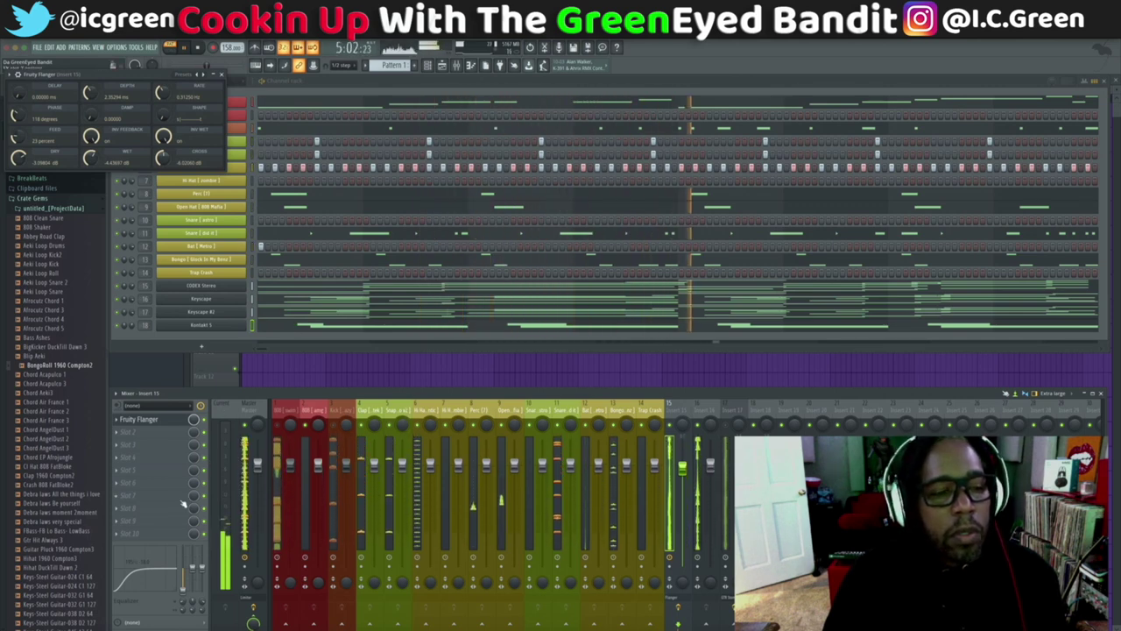
key(space)
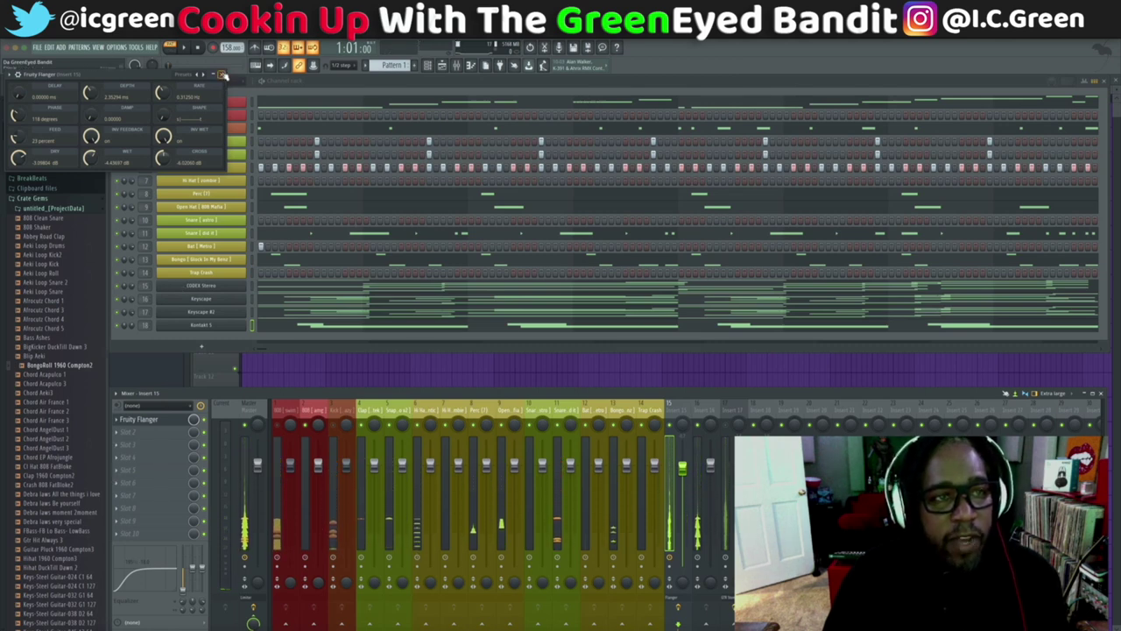
click(222, 76)
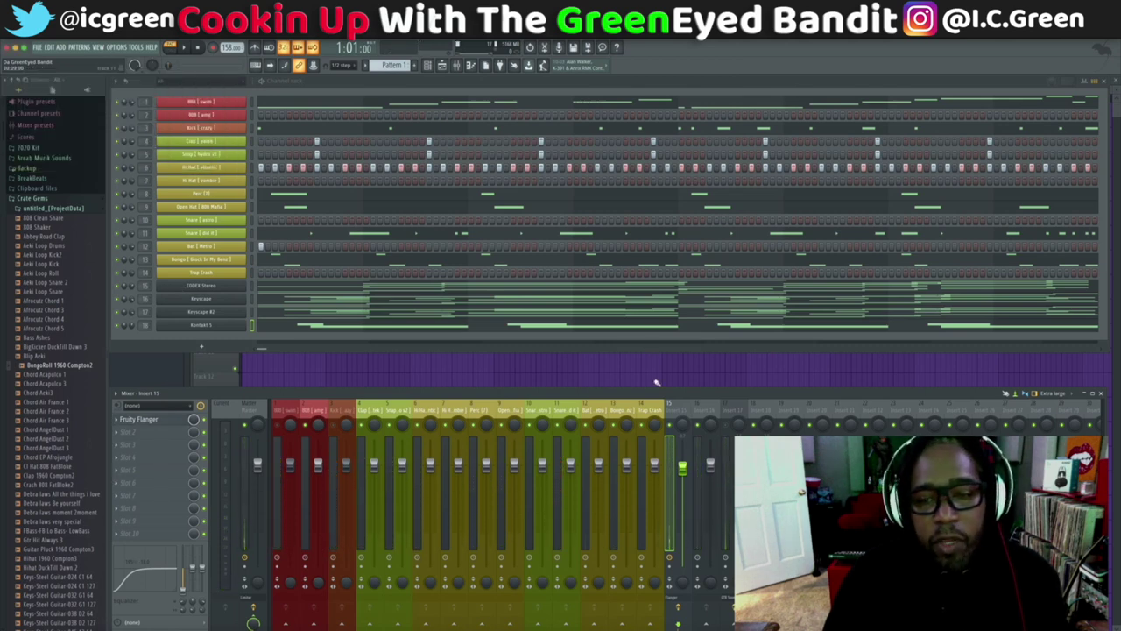
Step: Play the pattern with the CODEX Stereo synth's window open, stop playback and close the synth window
key(space)
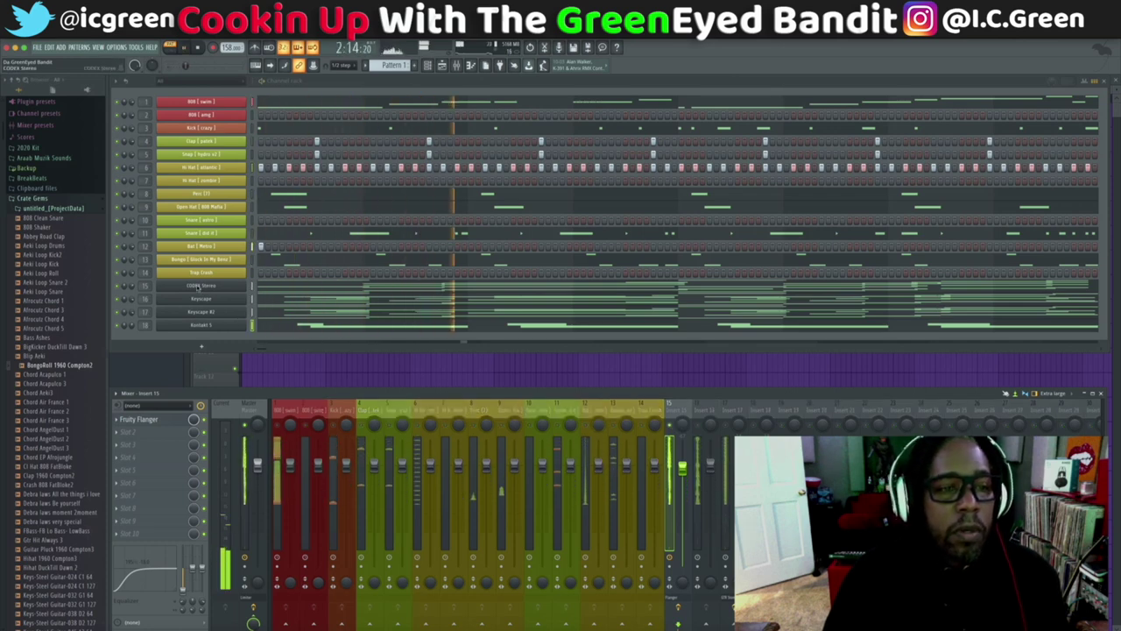
click(198, 286)
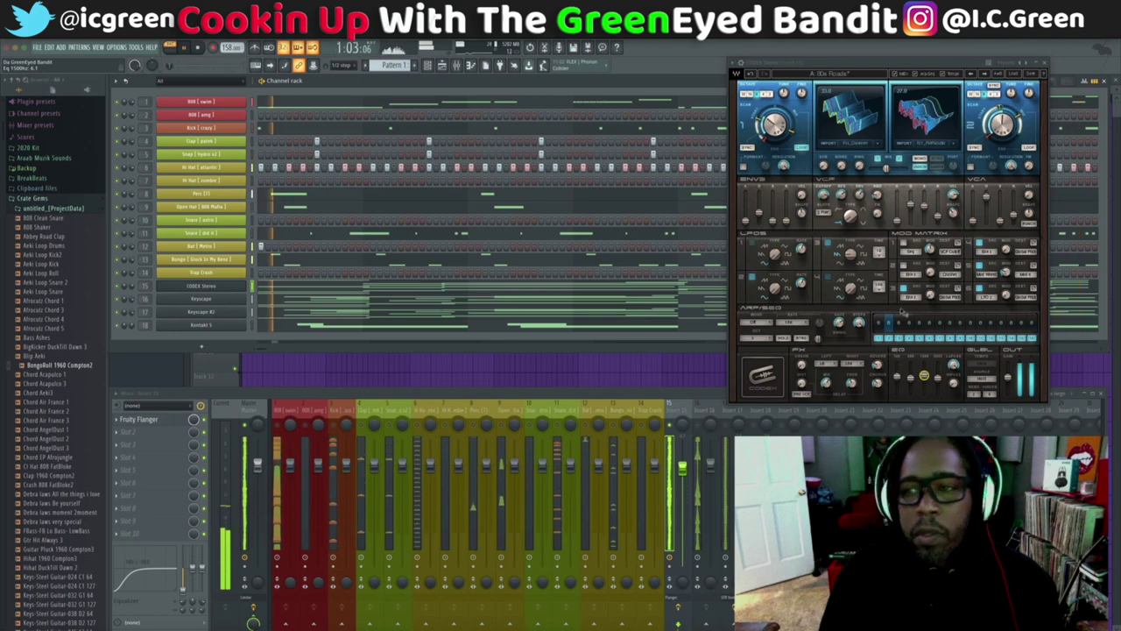
key(space)
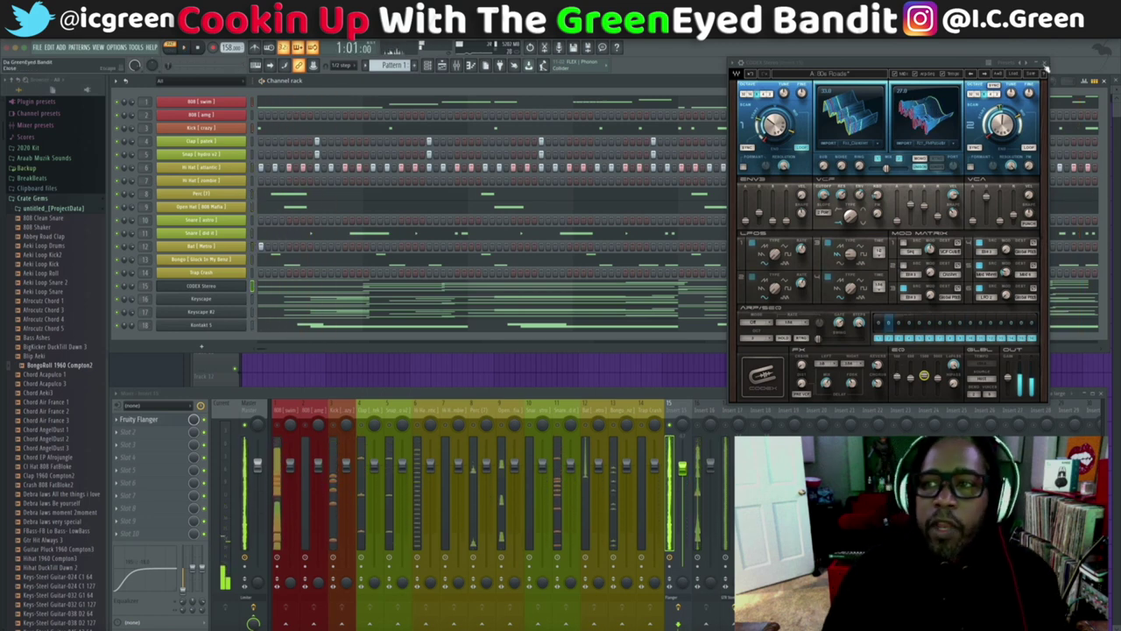
click(1044, 64)
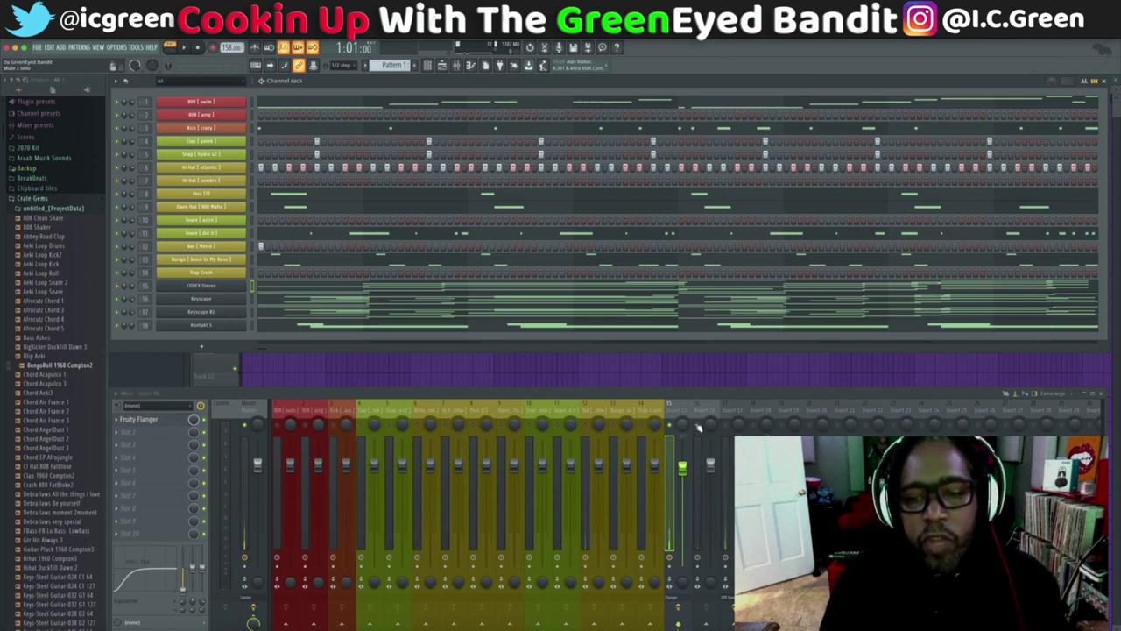
Step: Audition the pattern while checking Insert 16, and open the effect plugin list for the Trap Crash mixer track's first slot
key(space)
click(700, 444)
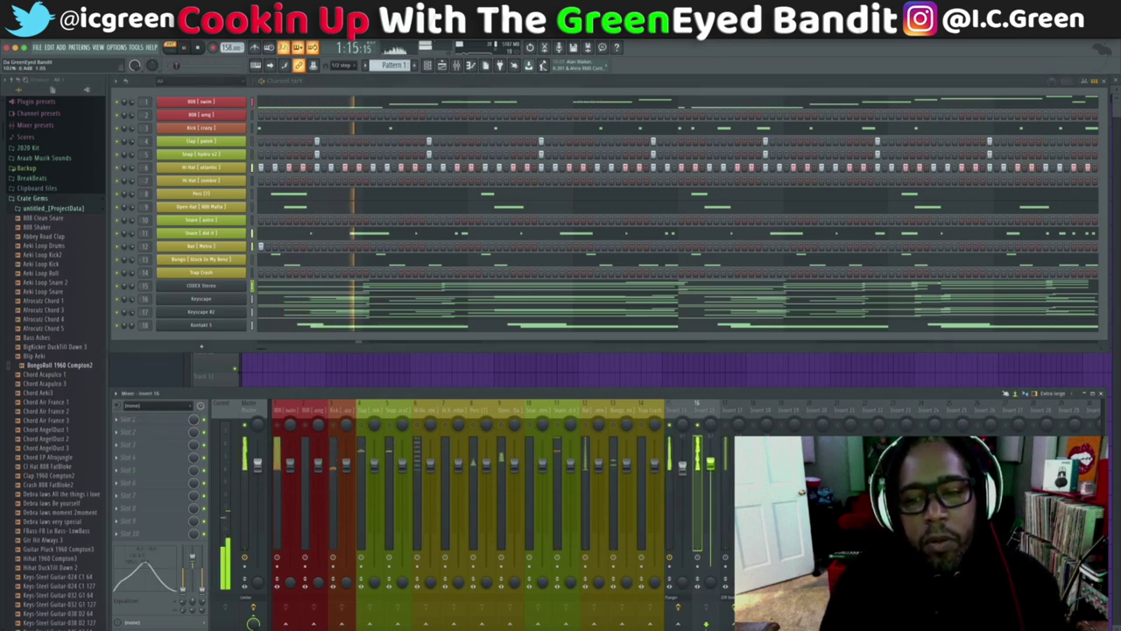
key(space)
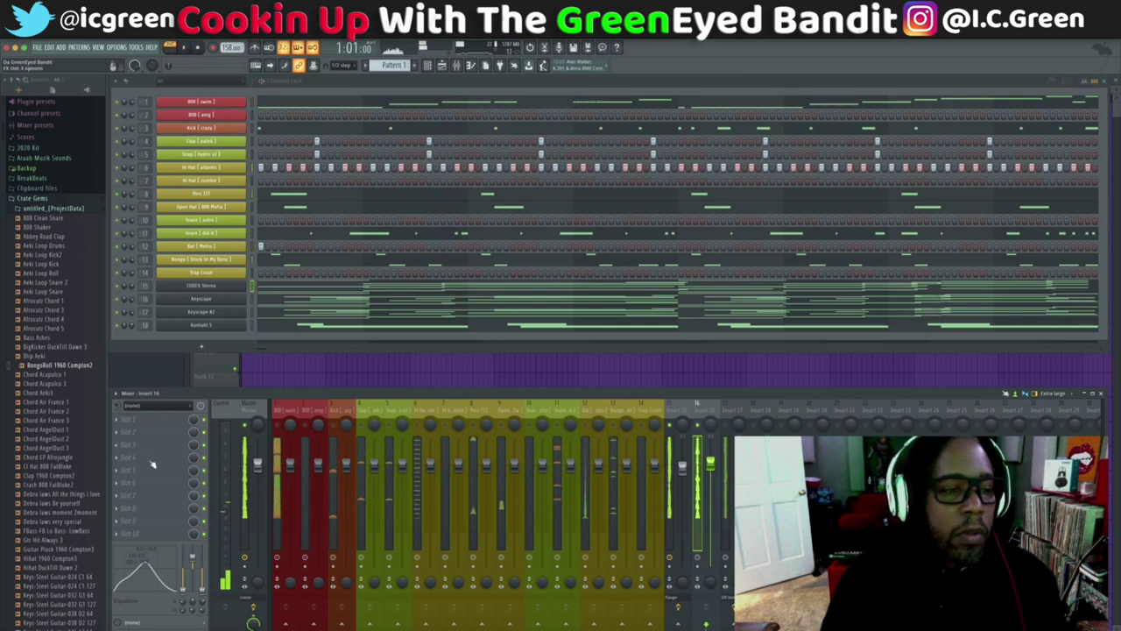
click(661, 428)
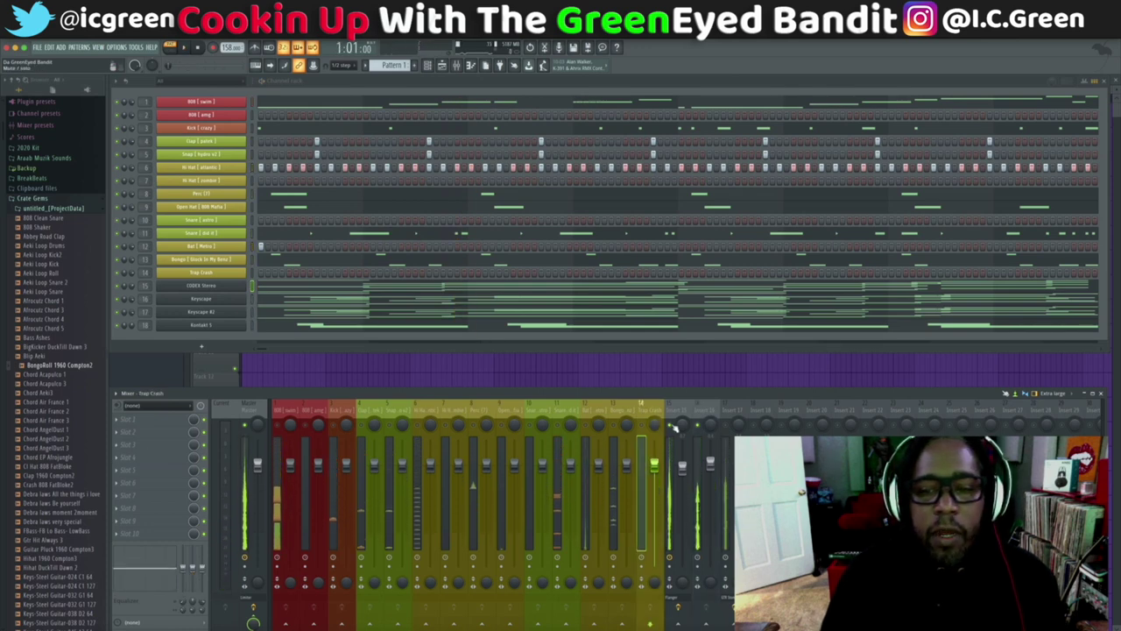
click(128, 423)
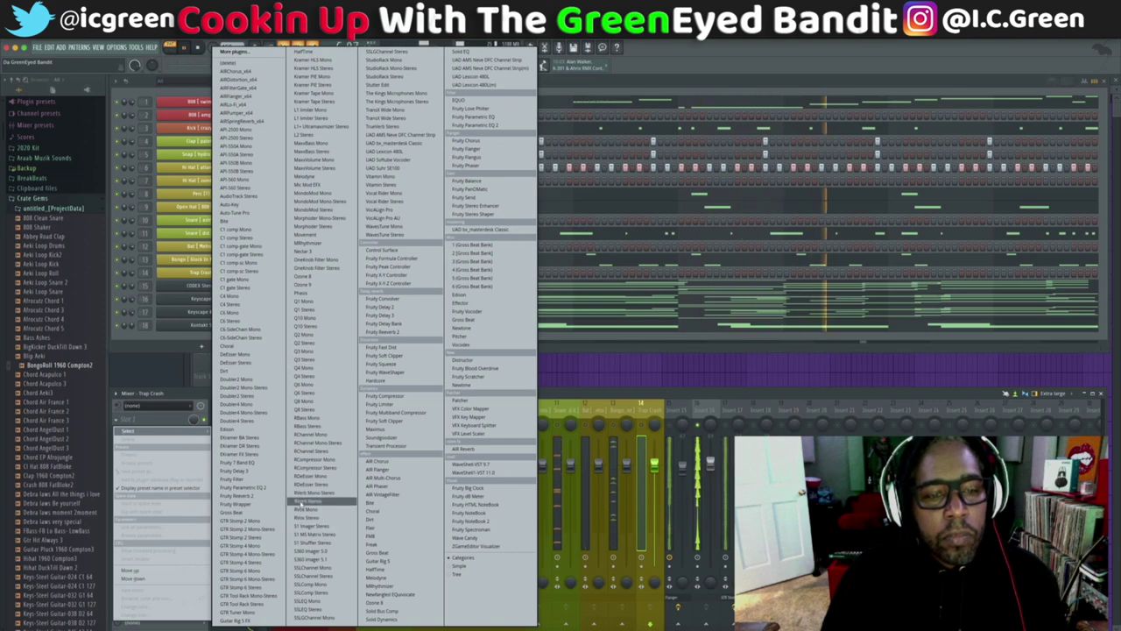
Step: Try RVerb Stereo in the Trap Crash track's first effect slot, auditioning its presets up to a Gated reverb
click(301, 503)
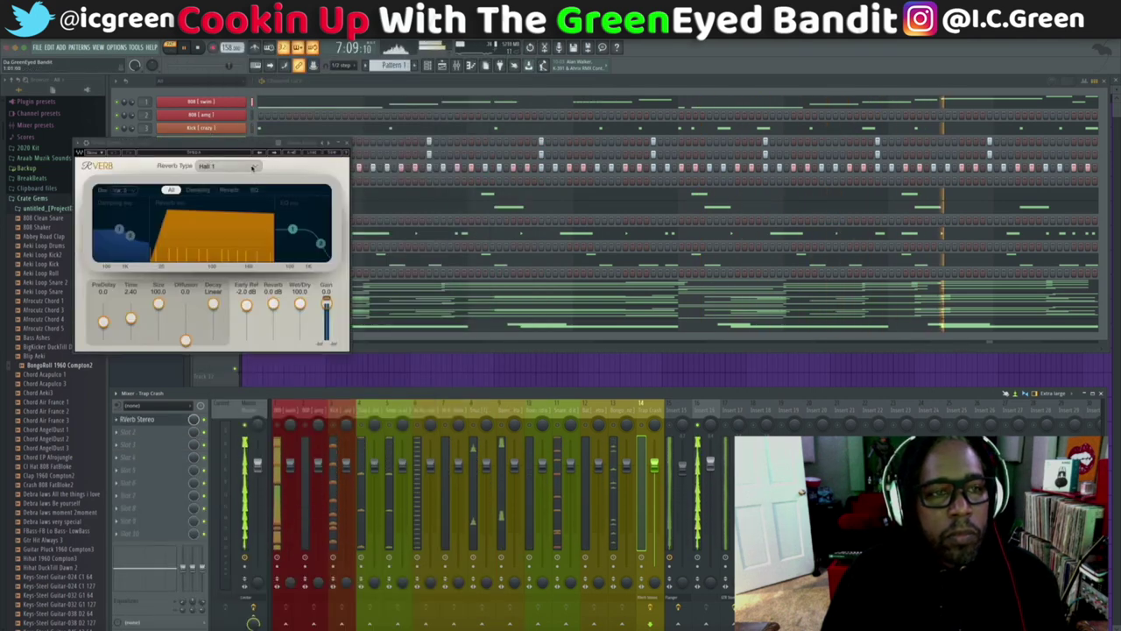
click(275, 153)
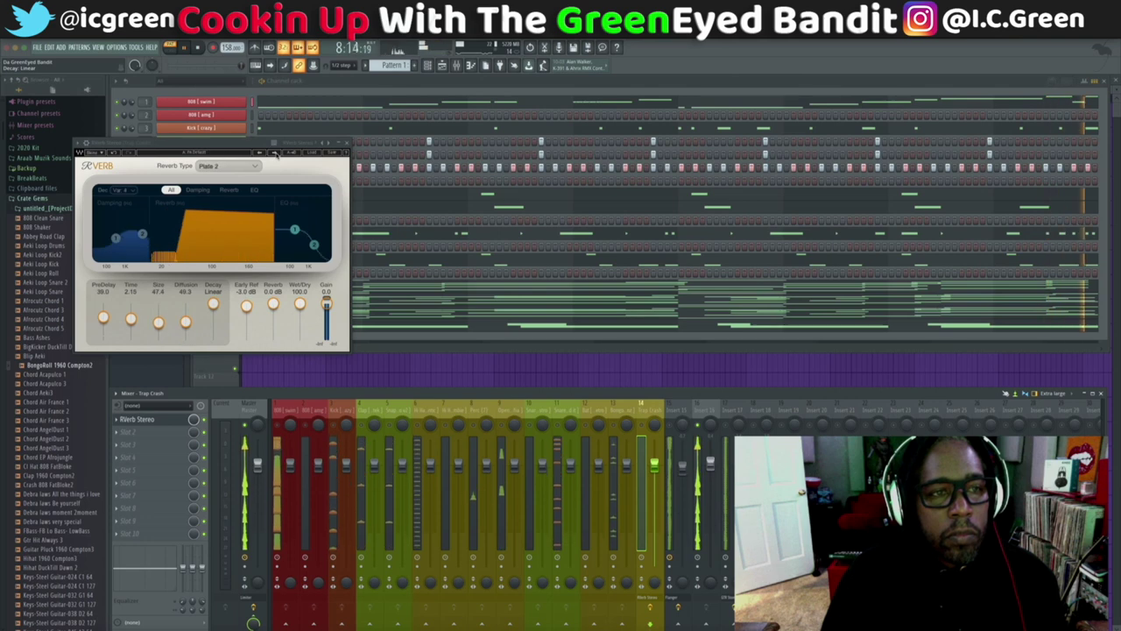
click(275, 154)
click(275, 153)
click(275, 154)
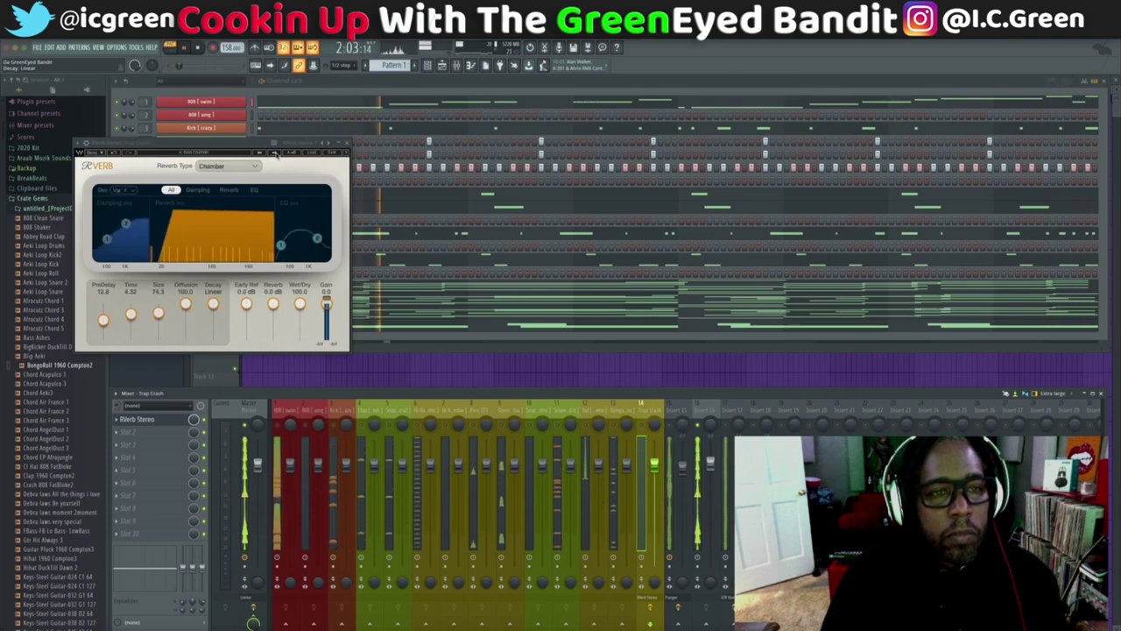
click(275, 153)
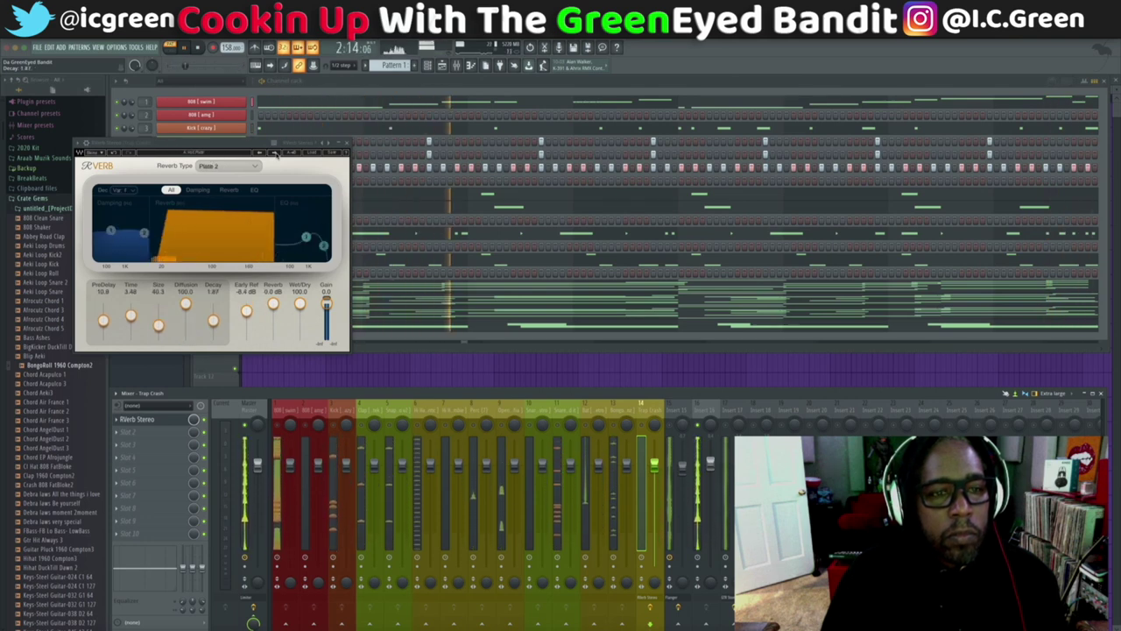
click(275, 154)
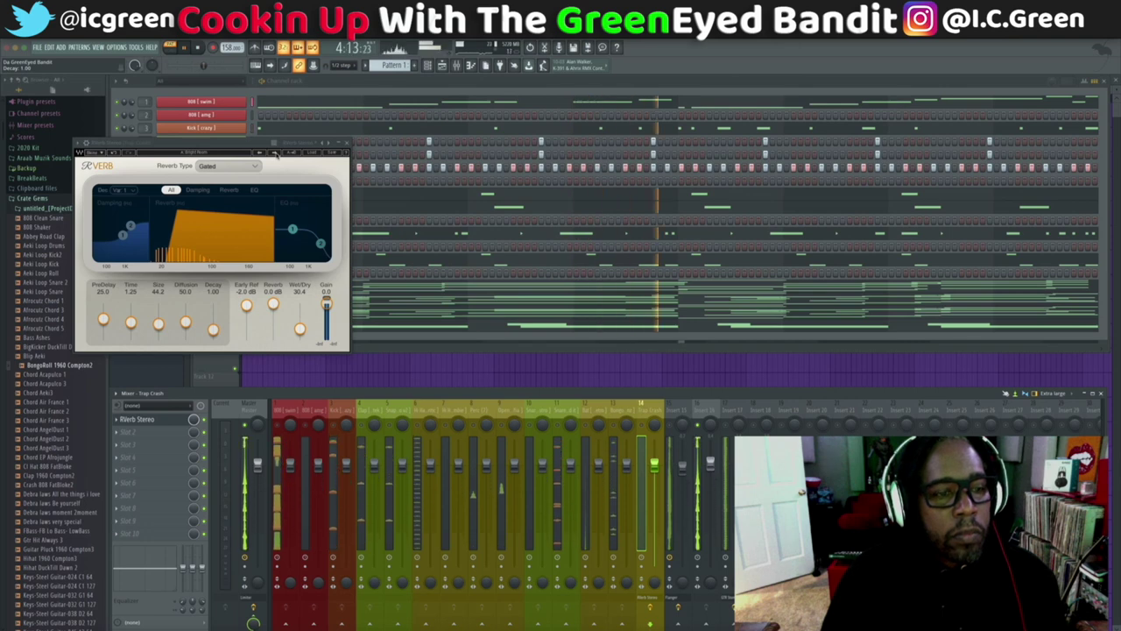
click(344, 142)
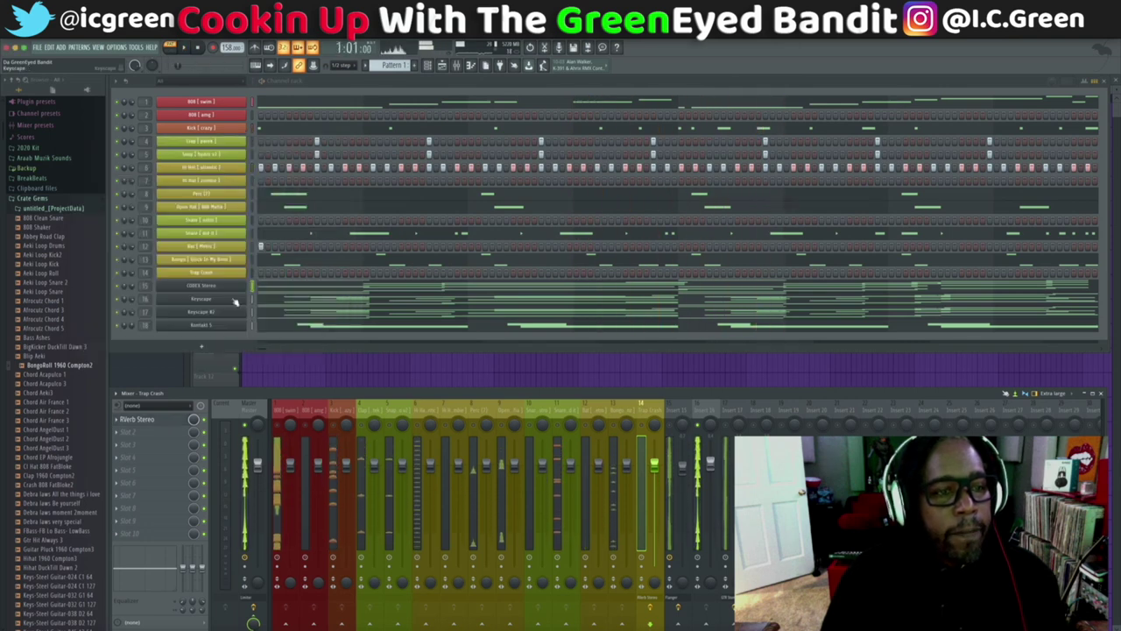
Step: Replace RVerb Stereo in the Trap Crash track's first slot with Fruity Reeverb 2
click(127, 420)
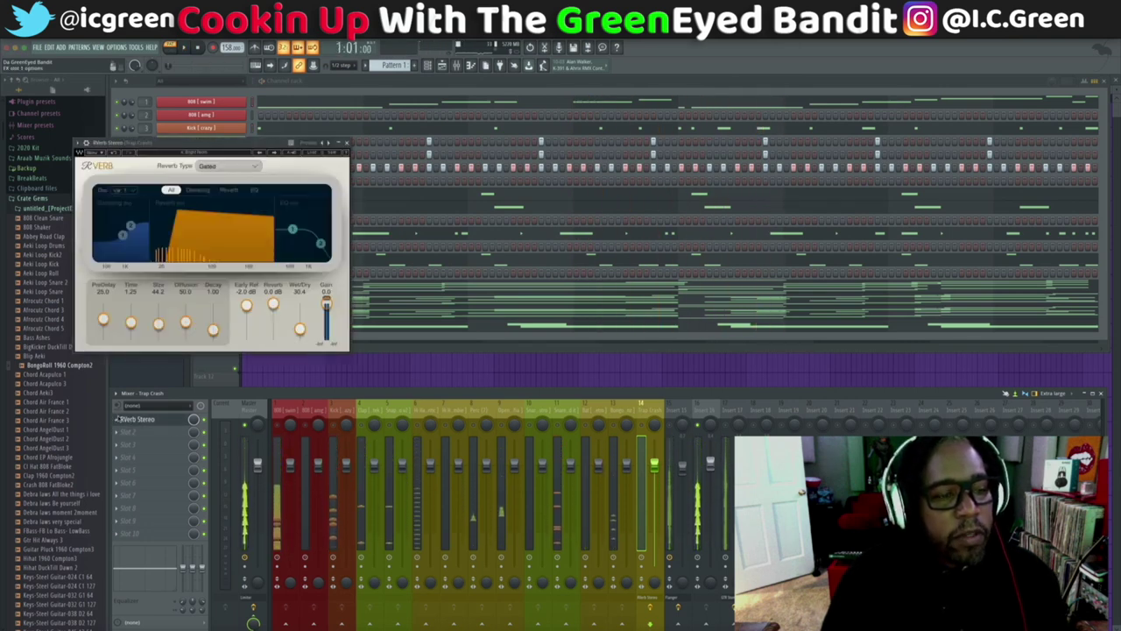
click(117, 419)
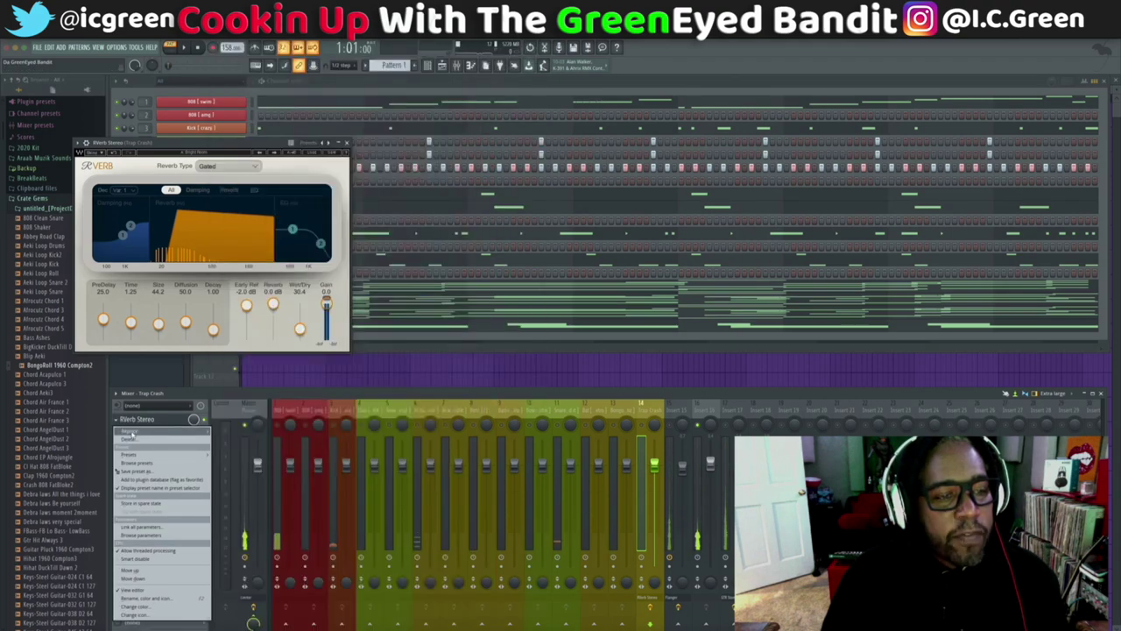
mouse_move(133, 433)
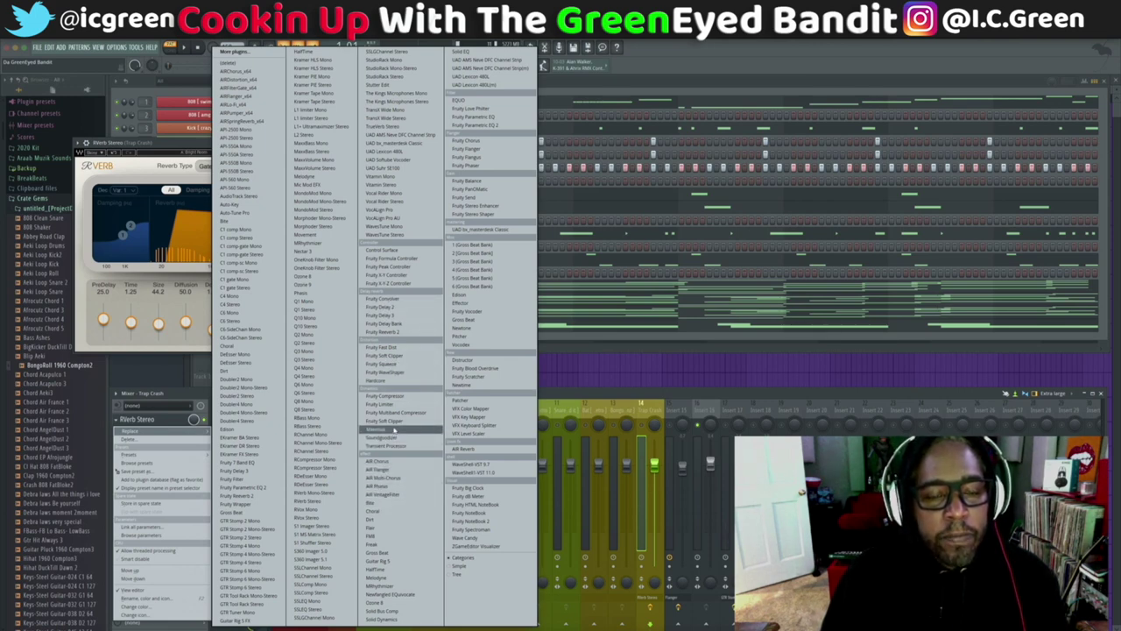
click(387, 333)
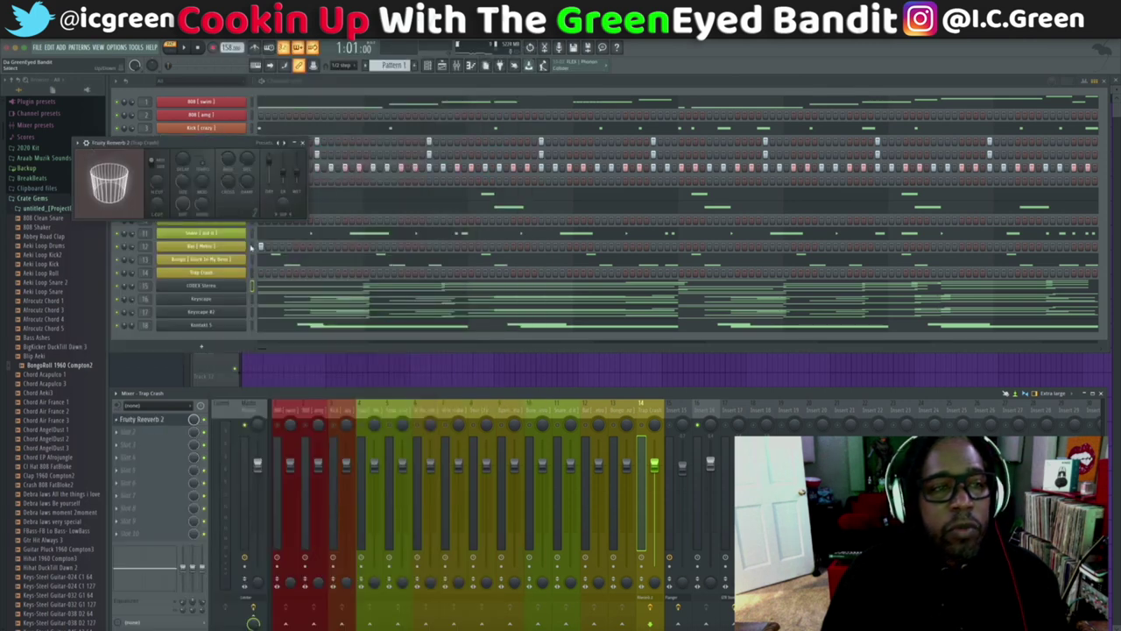
Step: Switch Fruity Reeverb 2 to the Cathedral preset and audition it in the beat
click(284, 143)
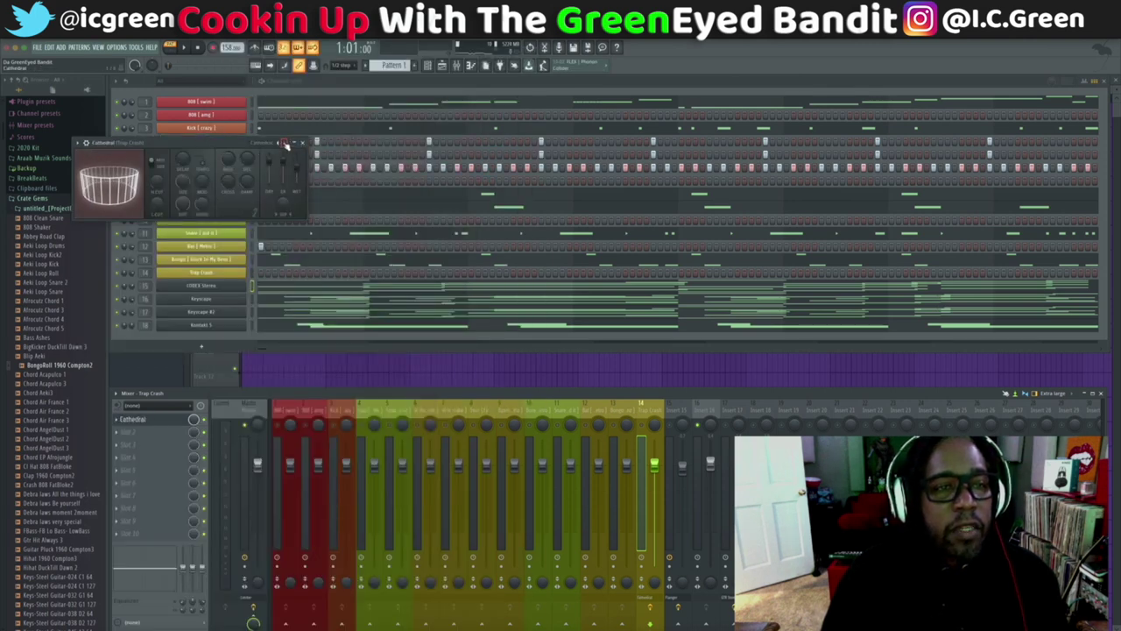
key(space)
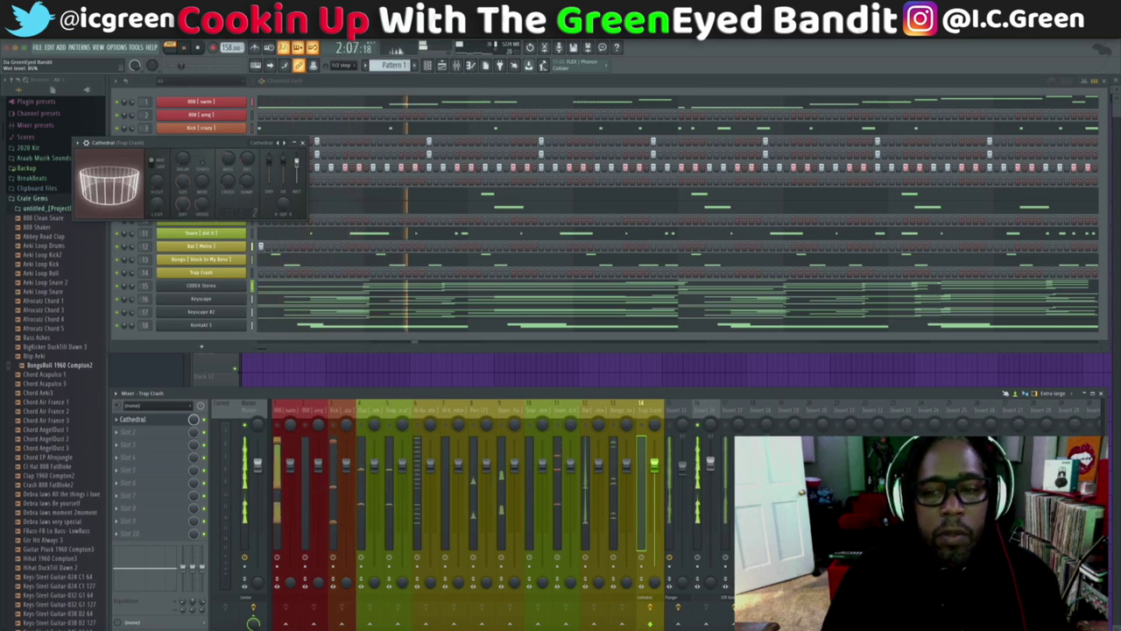
key(space)
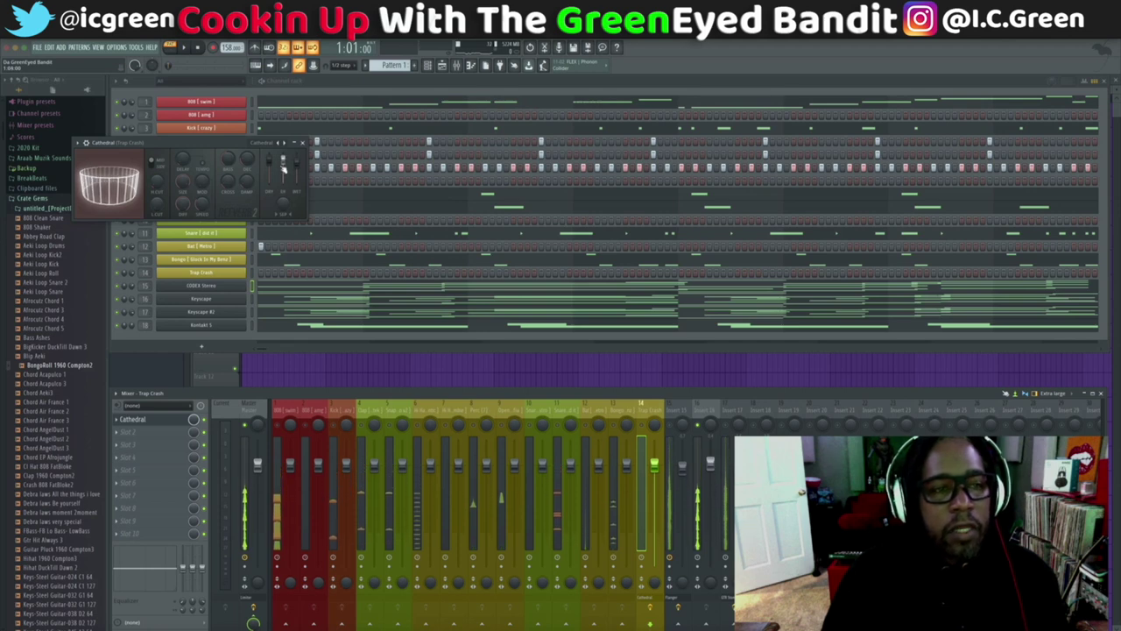
click(303, 143)
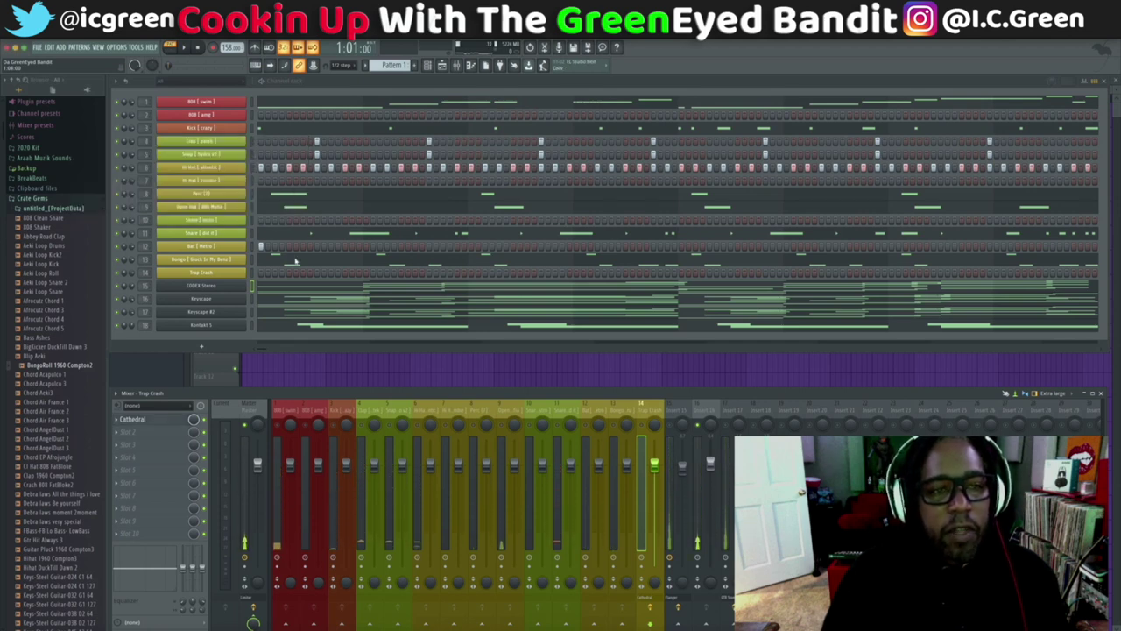
Step: Load RVerb Stereo into the first effect slot of Insert 16 and lower its wet/dry mix to 61
click(706, 409)
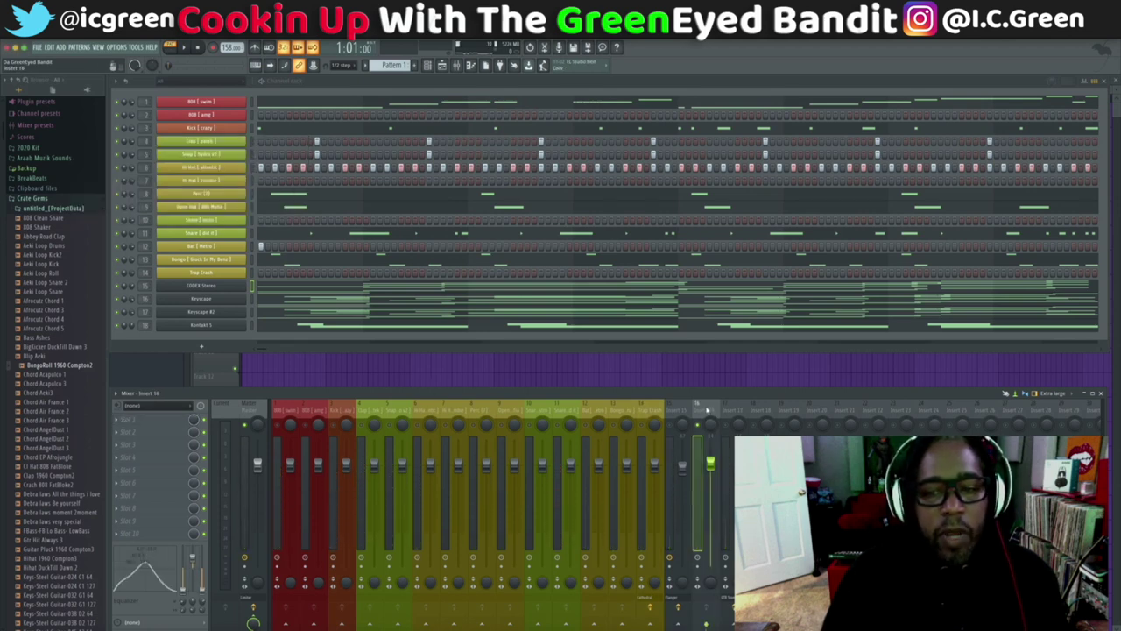
click(132, 427)
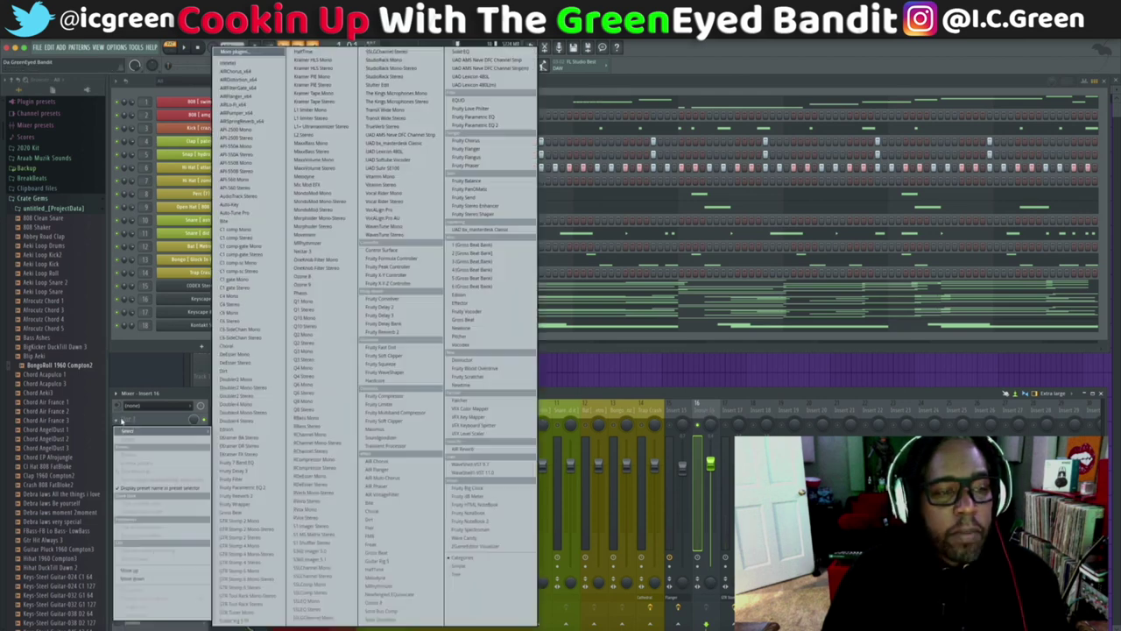
click(317, 493)
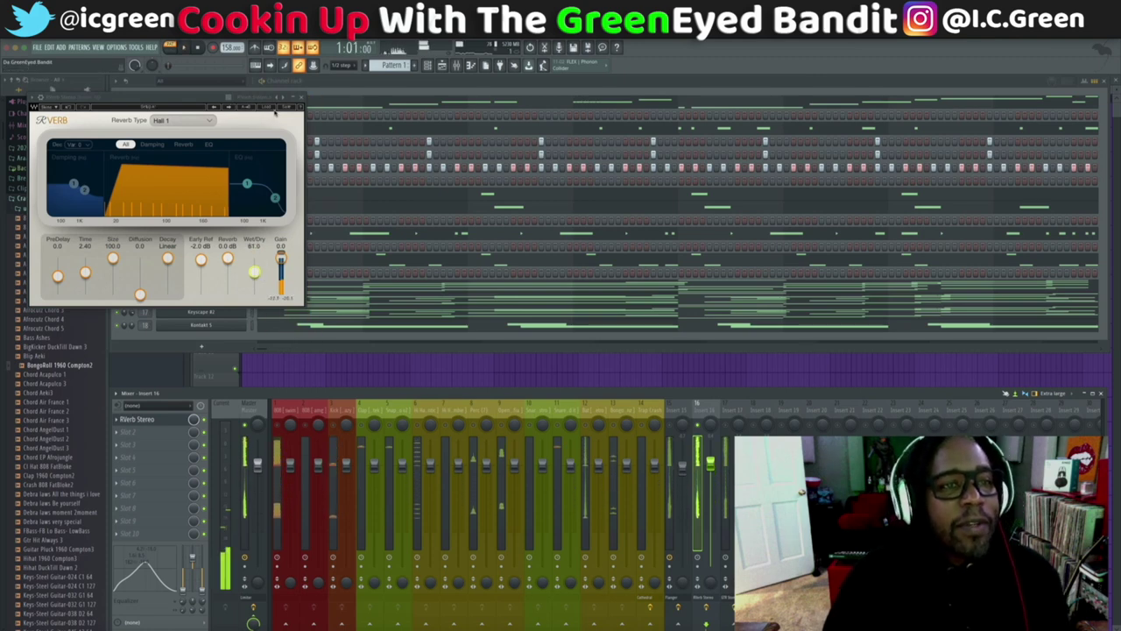
Step: Load RVerb's factory Grand Hall preset on Insert 16 and set the wet/dry mix to about 63
click(272, 106)
mouse_move(266, 165)
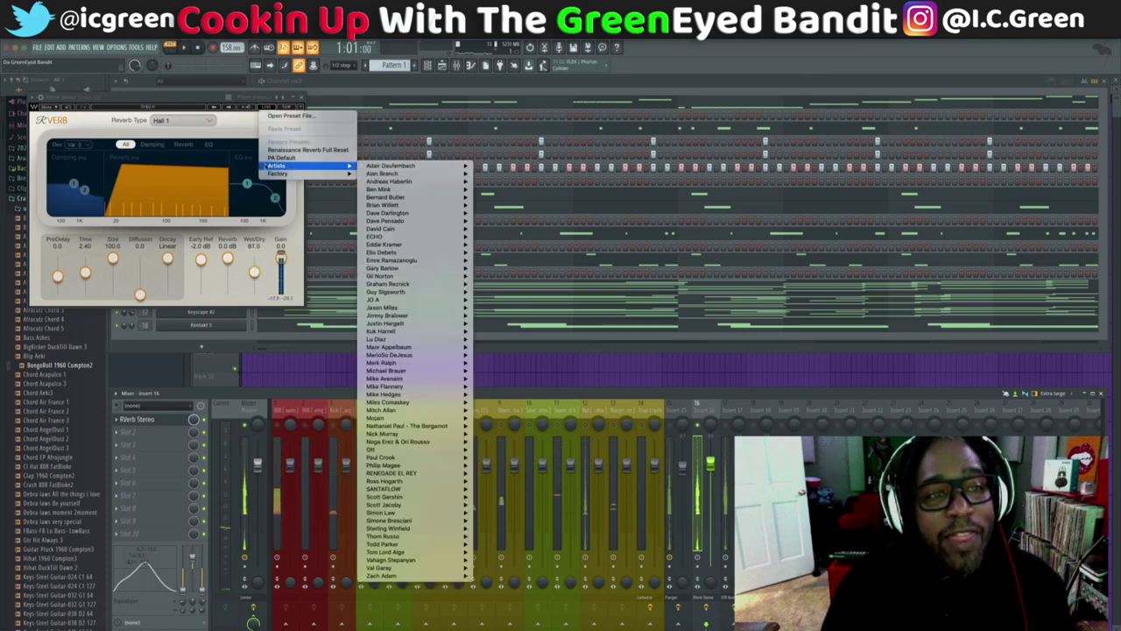
mouse_move(396, 174)
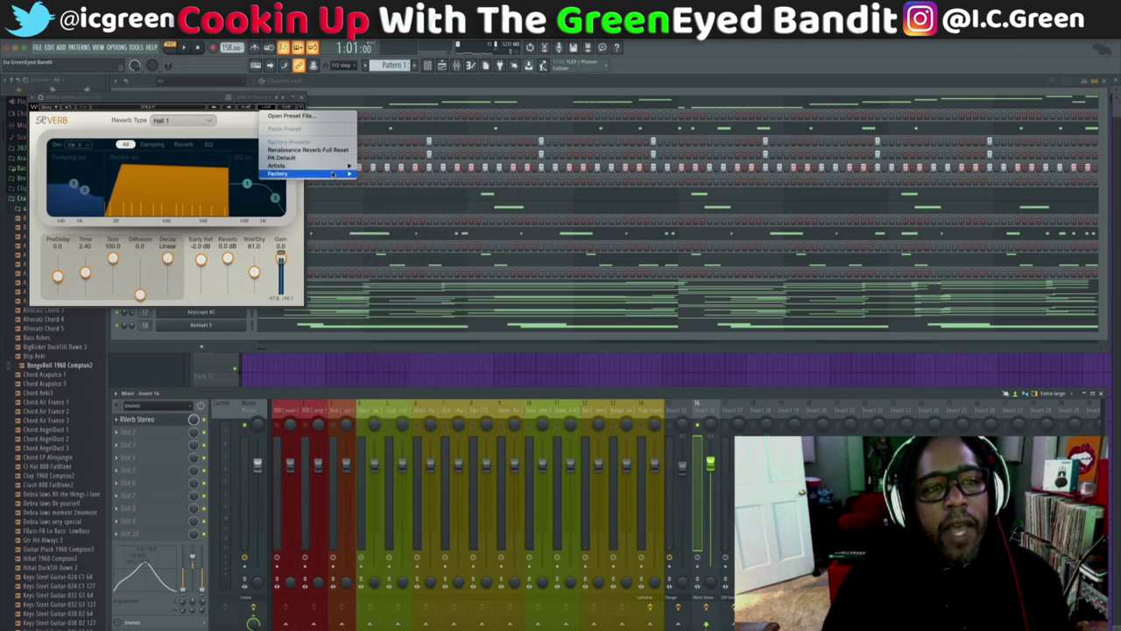
mouse_move(342, 173)
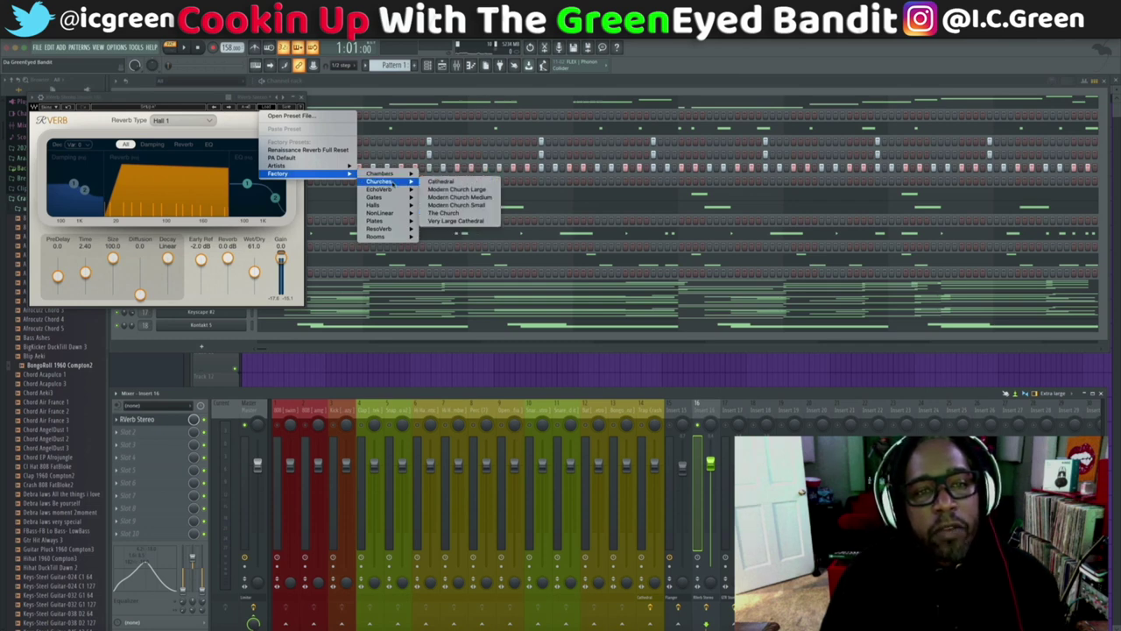
mouse_move(389, 206)
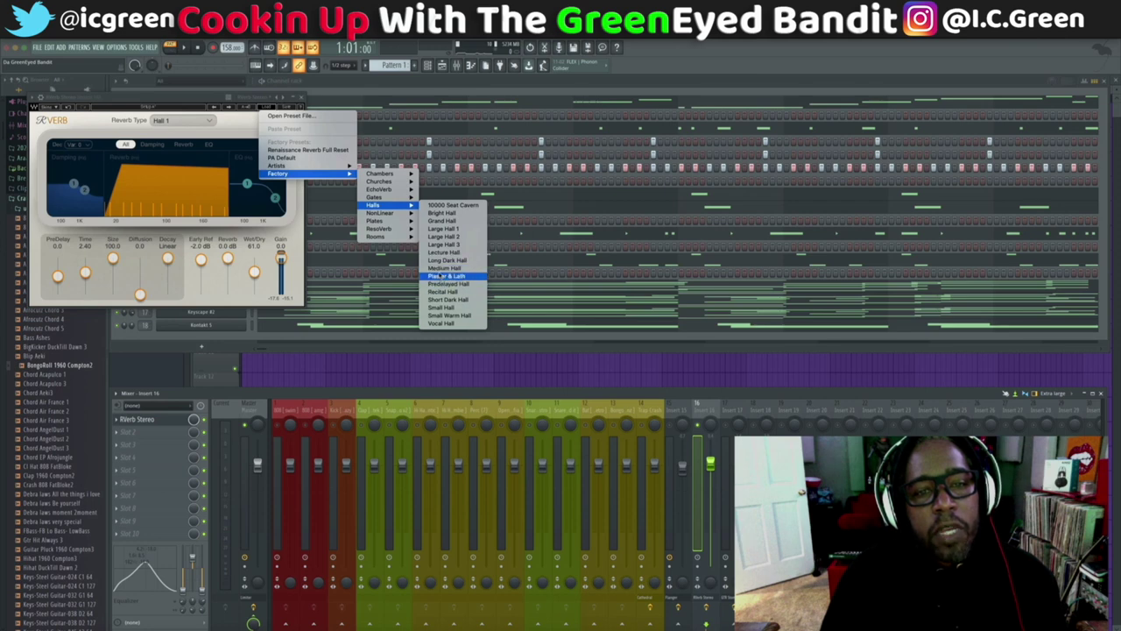
click(443, 222)
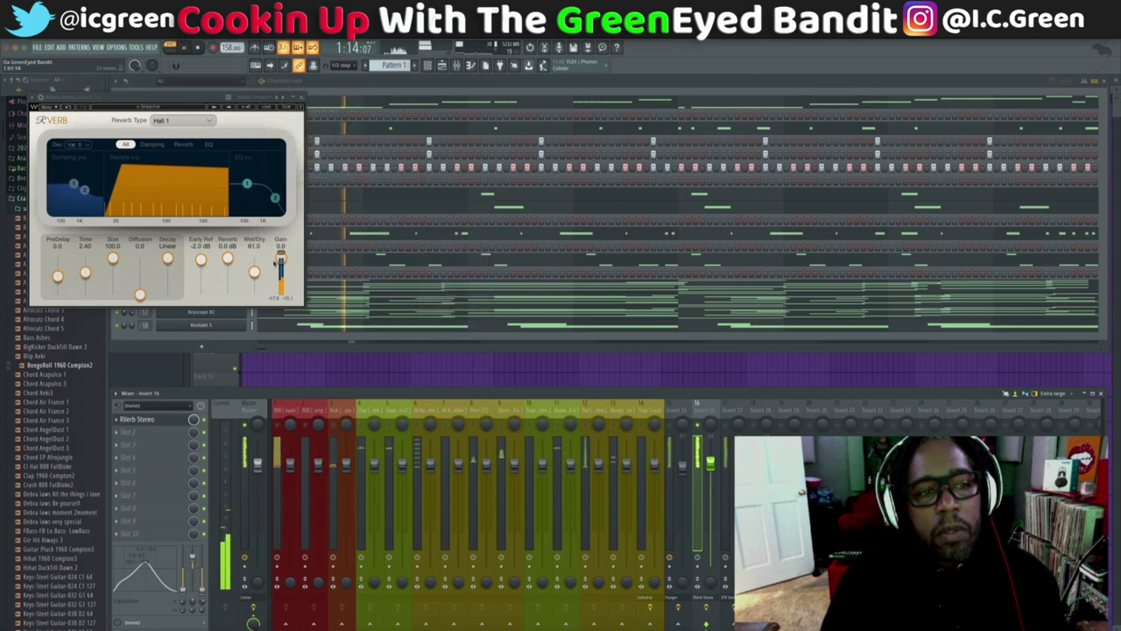
drag(254, 274, 252, 272)
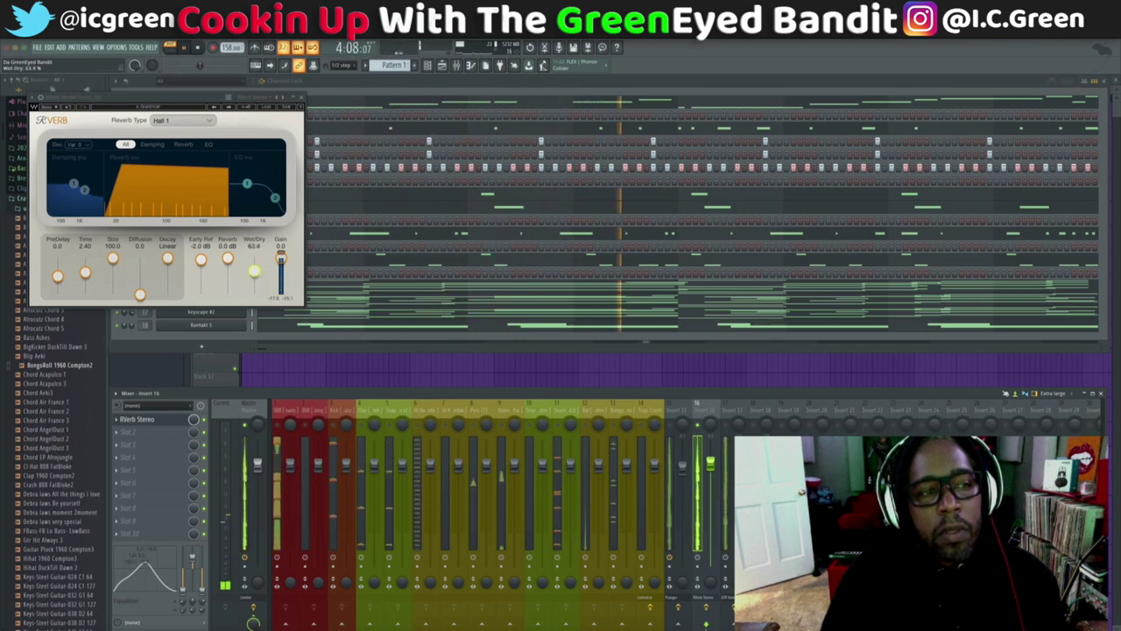
click(300, 98)
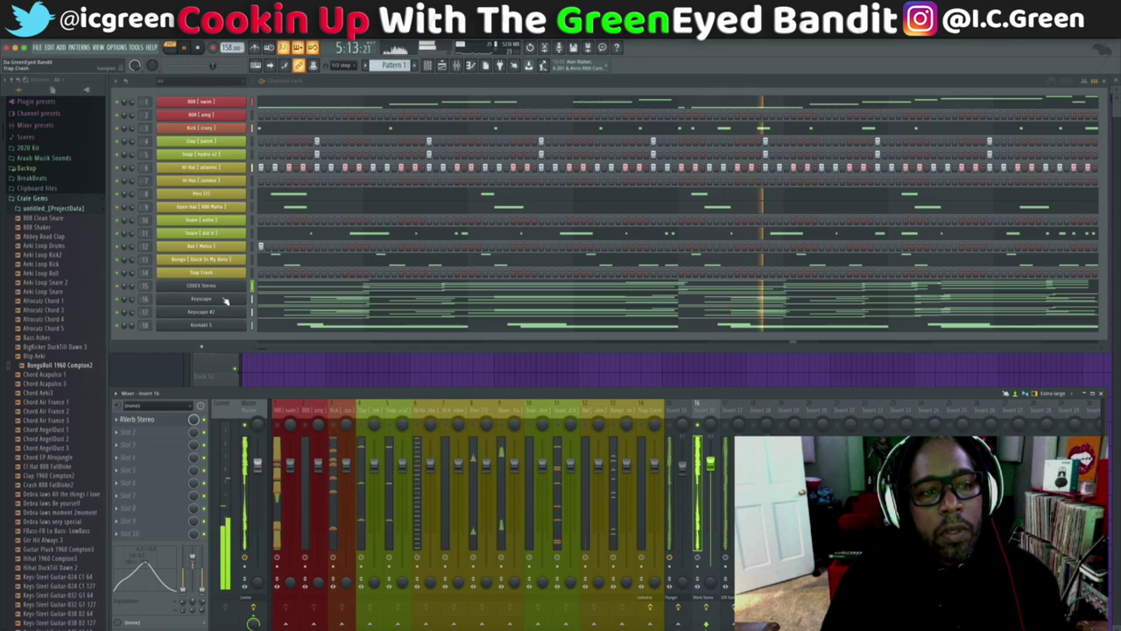
Step: Add Gross Beat to Insert 16's second slot with the Momentary preset and the 1/2 Speed time pattern
click(156, 433)
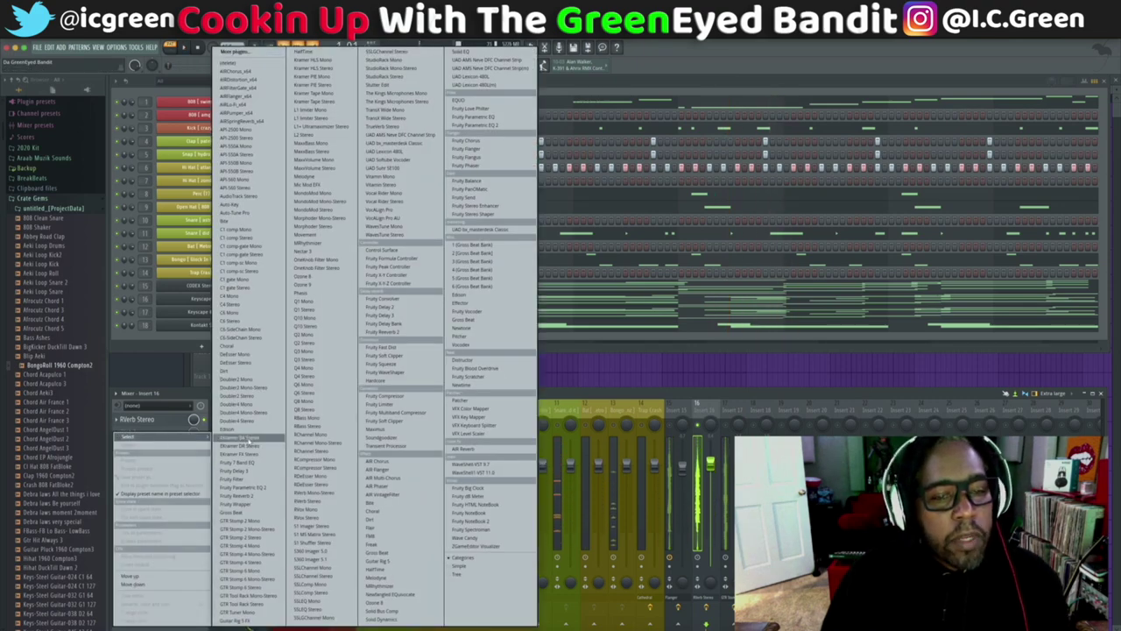
click(509, 321)
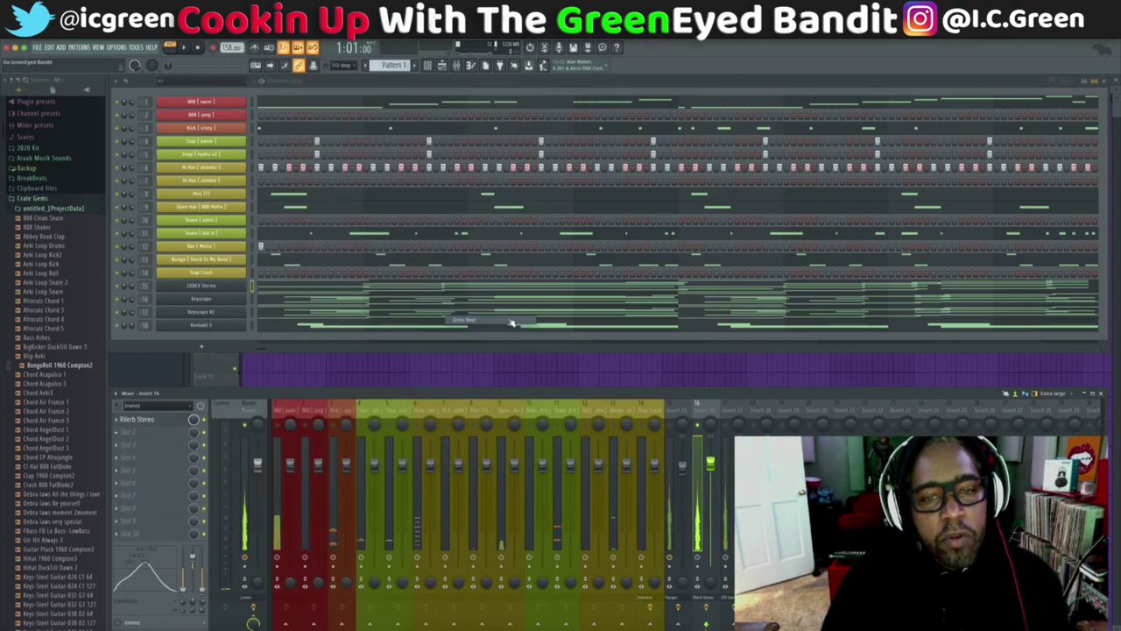
click(367, 110)
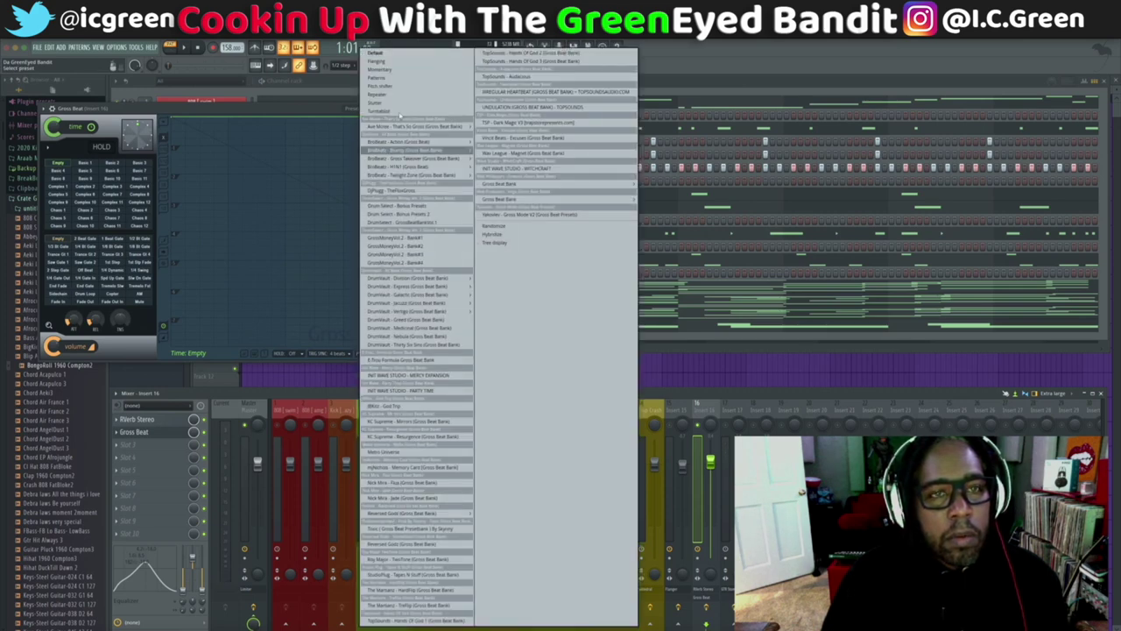
click(398, 77)
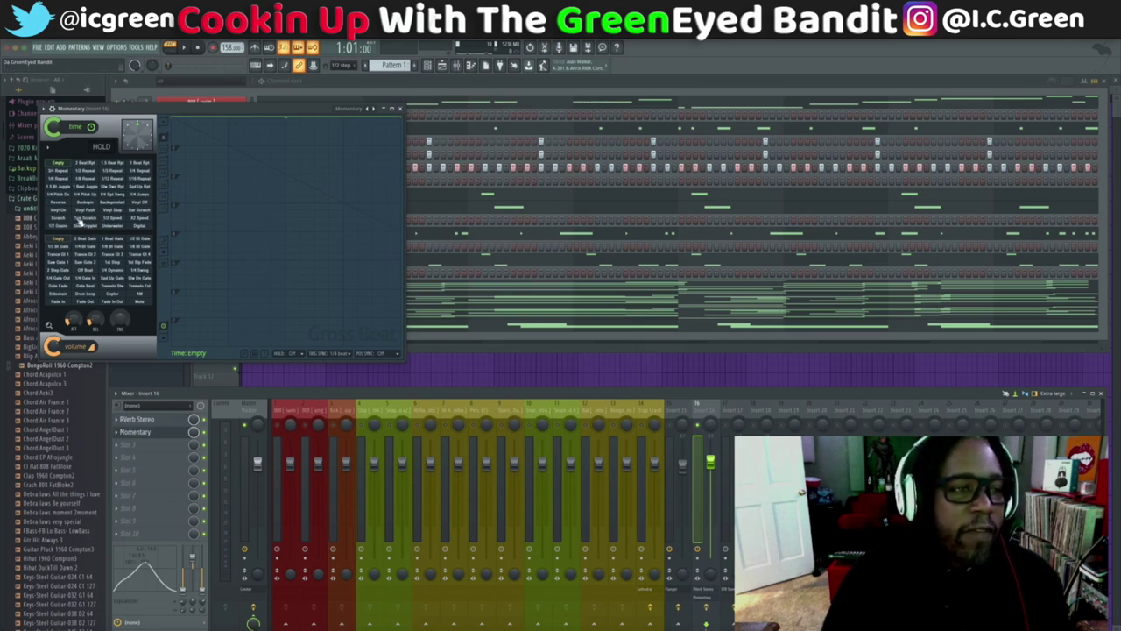
click(120, 223)
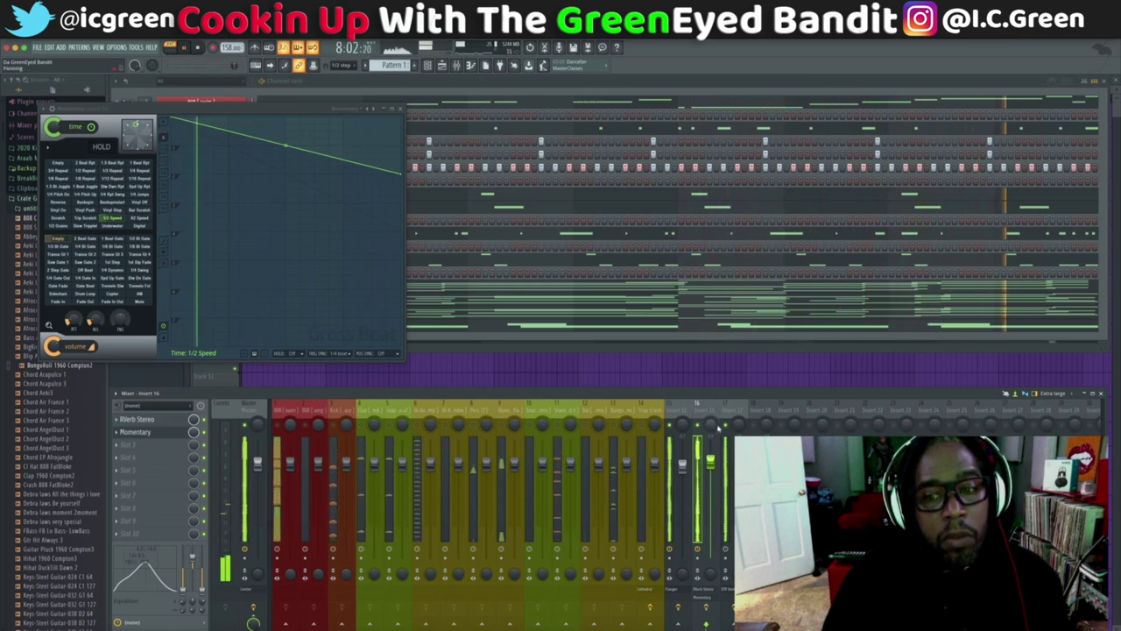
Step: Balance the mix during playback by lowering Insert 15's volume and adjusting the panning of Inserts 15 and 16
key(Left)
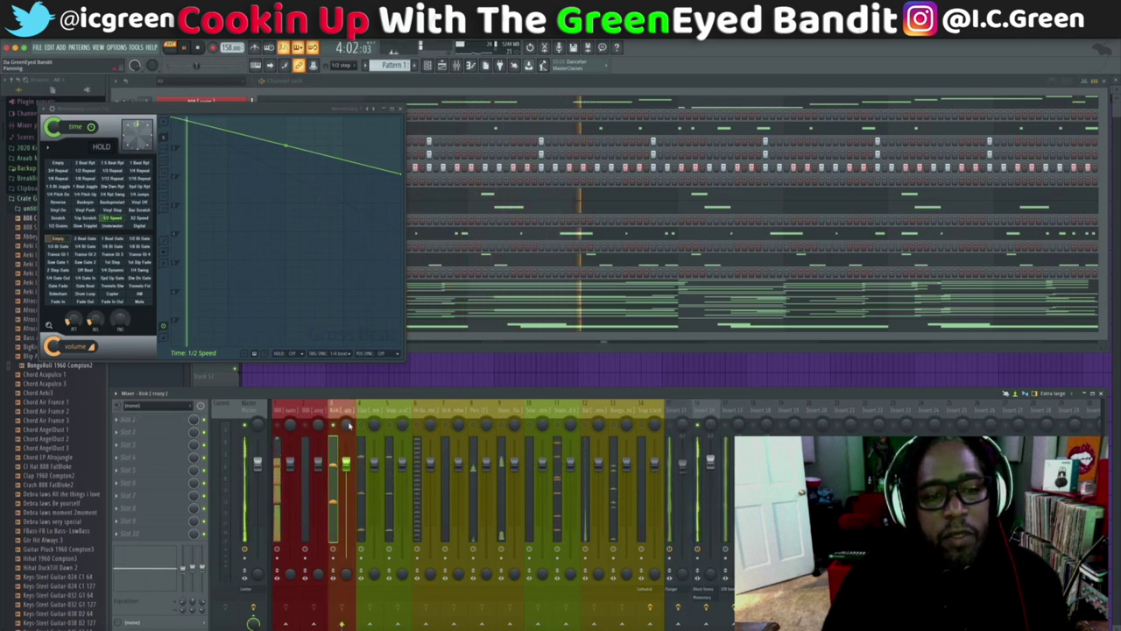
click(338, 426)
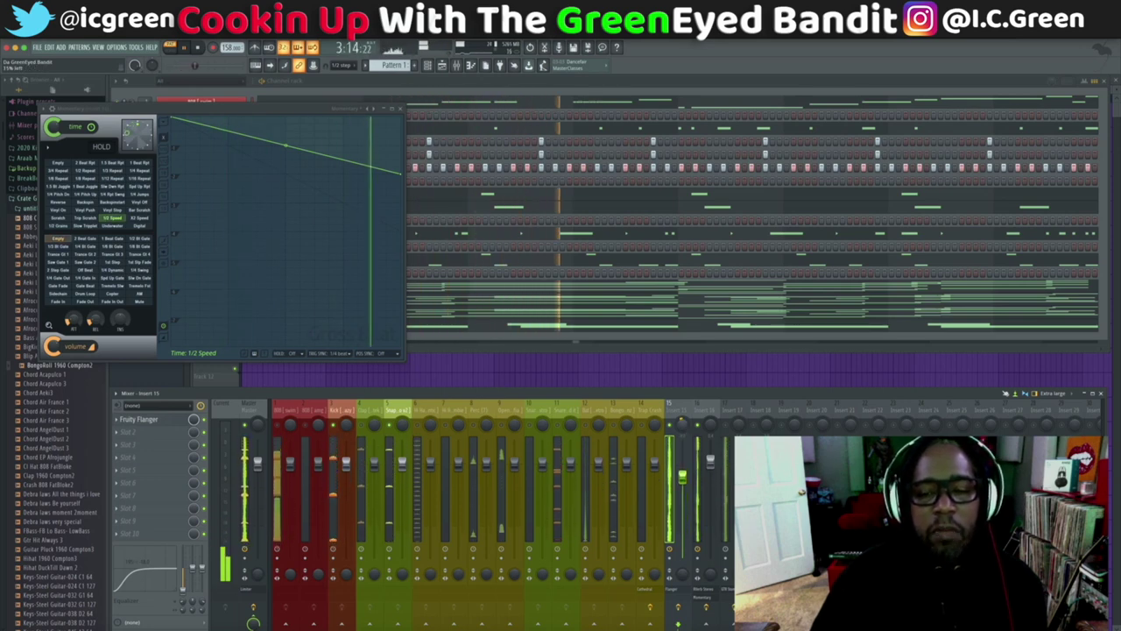
click(701, 411)
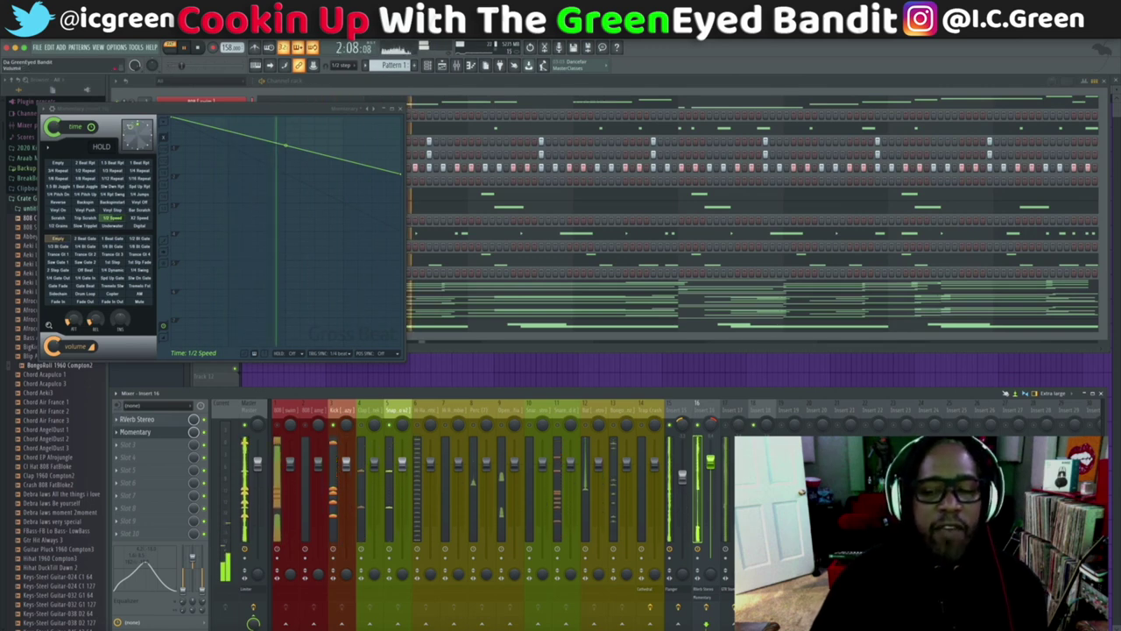
click(752, 405)
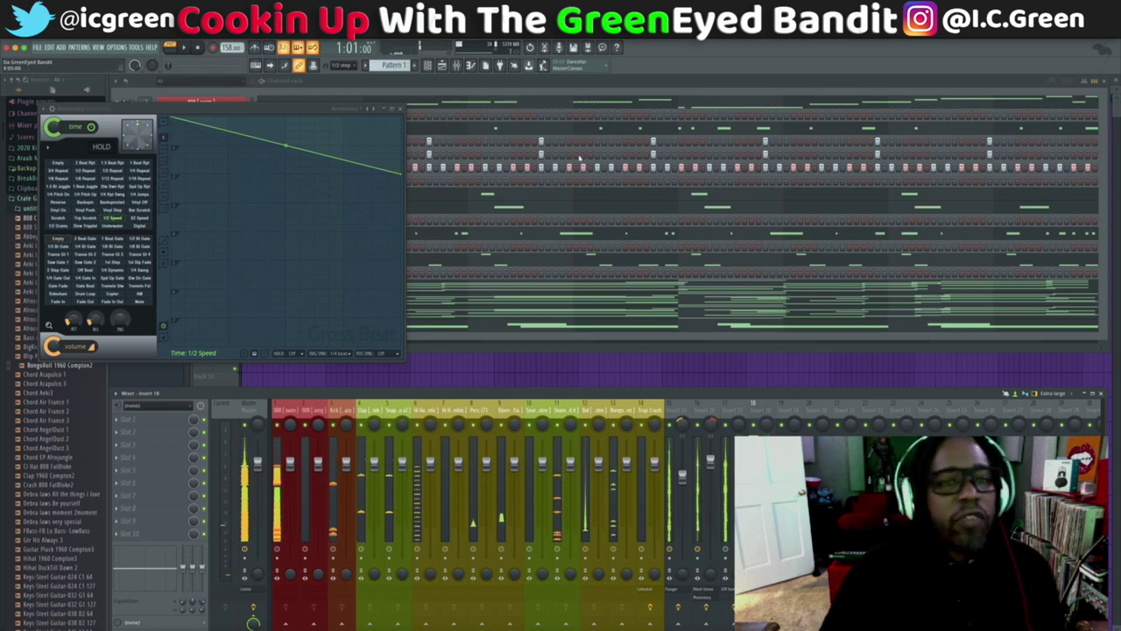
click(403, 110)
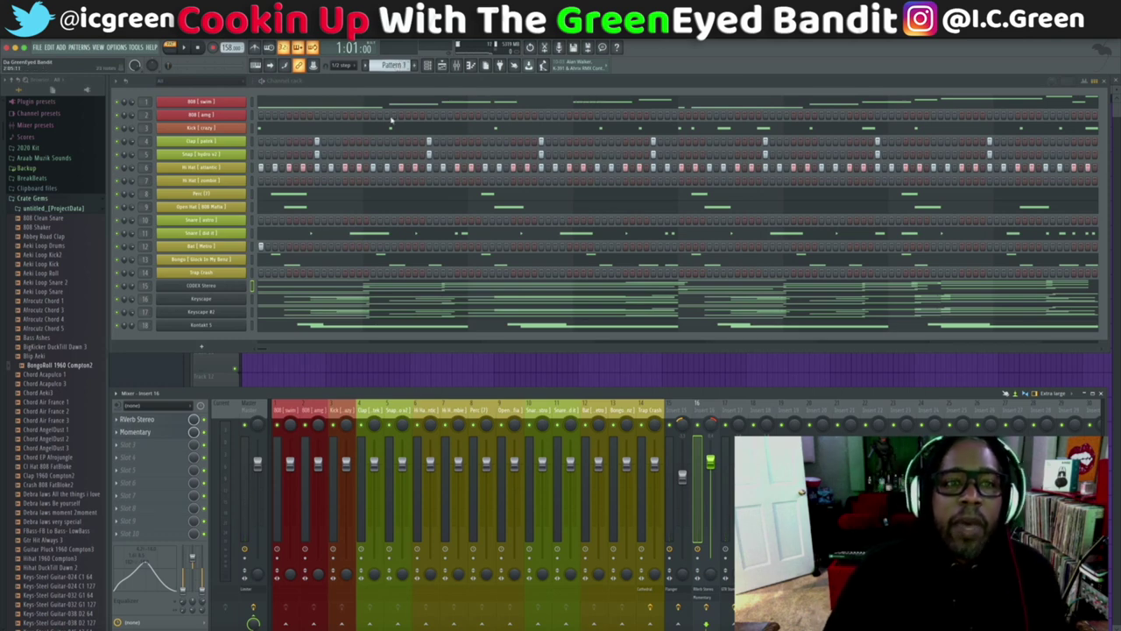
Step: Open the first 808 channel's notes in the piano roll and switch the target channel to the Clap
click(330, 103)
key(Up)
key(Up)
key(Up)
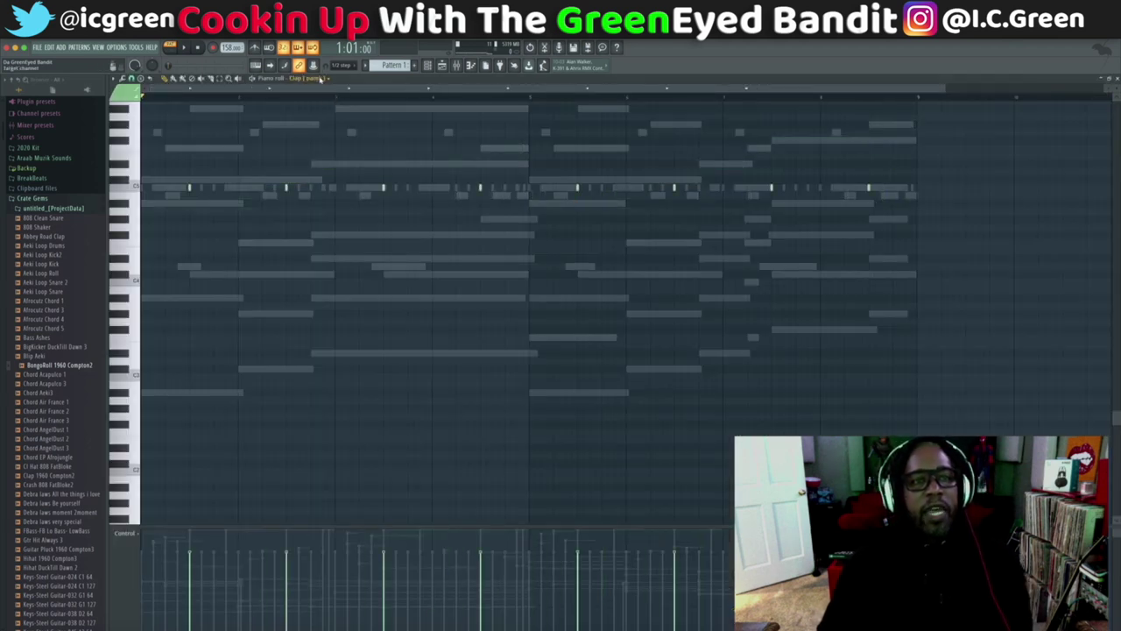
Step: Delete the remaining percussion notes except the Bongo's, plus the CODEX Stereo notes, channel by channel in the piano roll up to Keyscape
scroll(321, 79, down, 1)
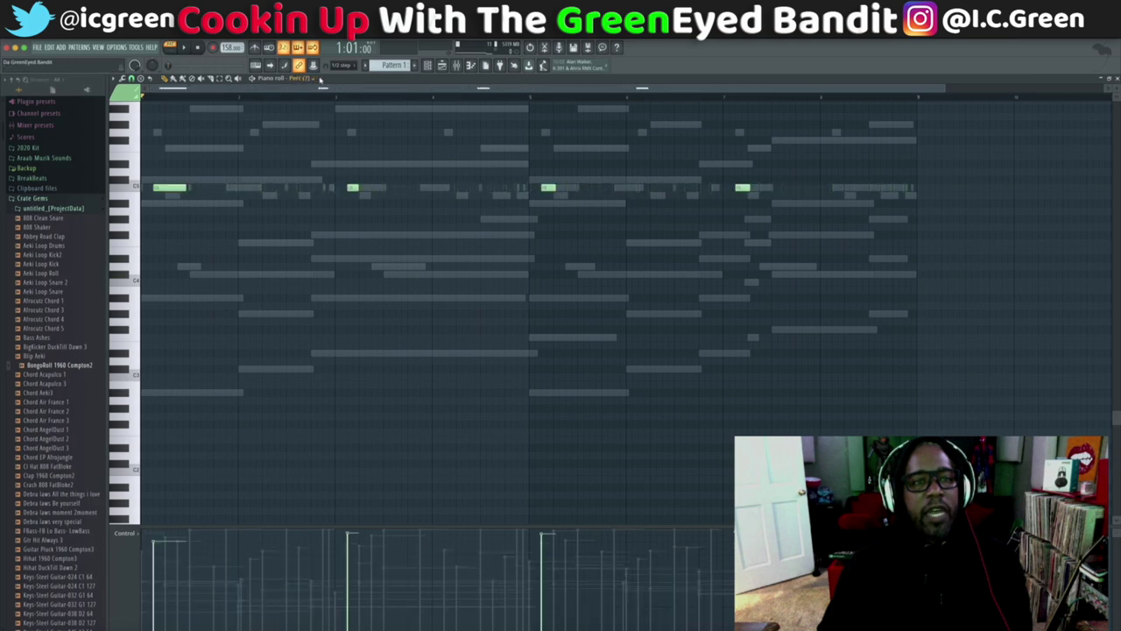
scroll(320, 78, down, 3)
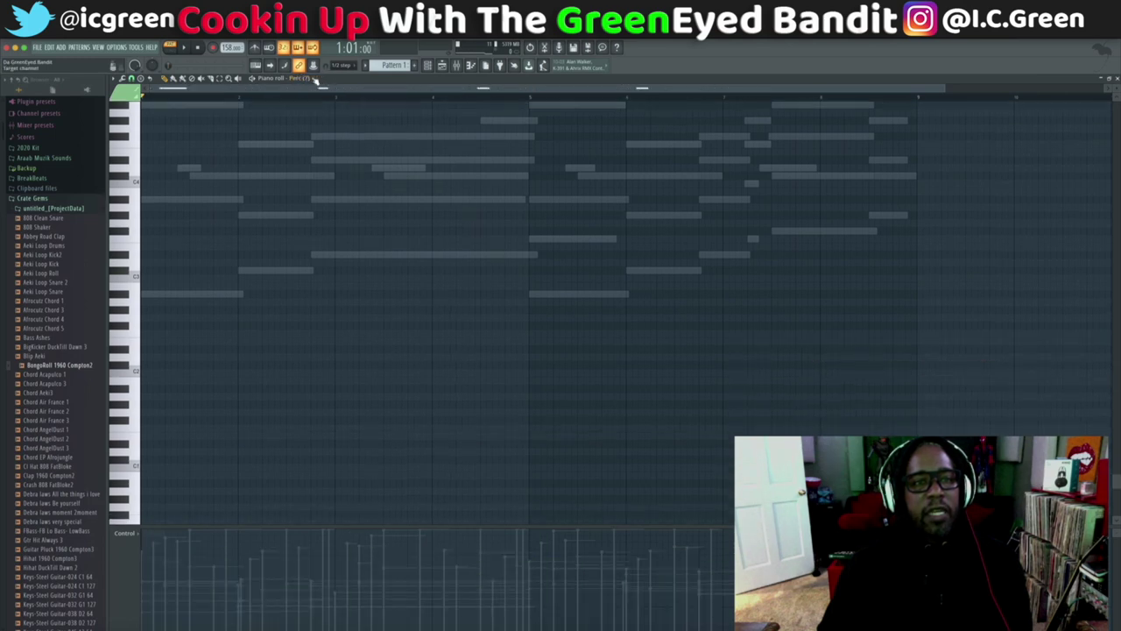
scroll(313, 79, down, 1)
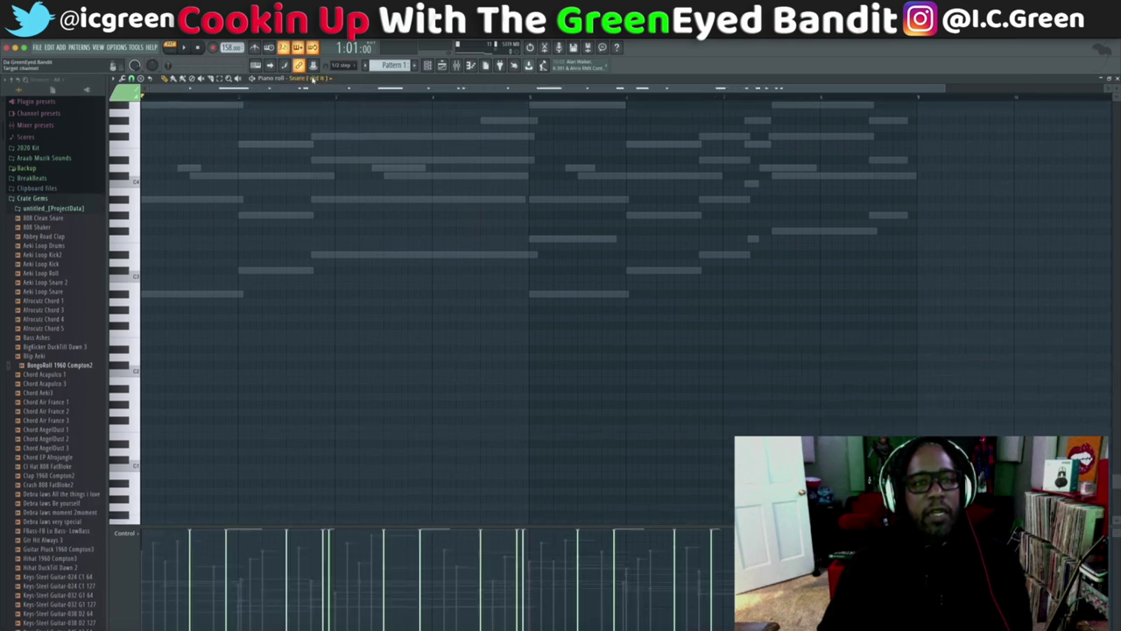
scroll(312, 79, down, 1)
scroll(313, 78, down, 1)
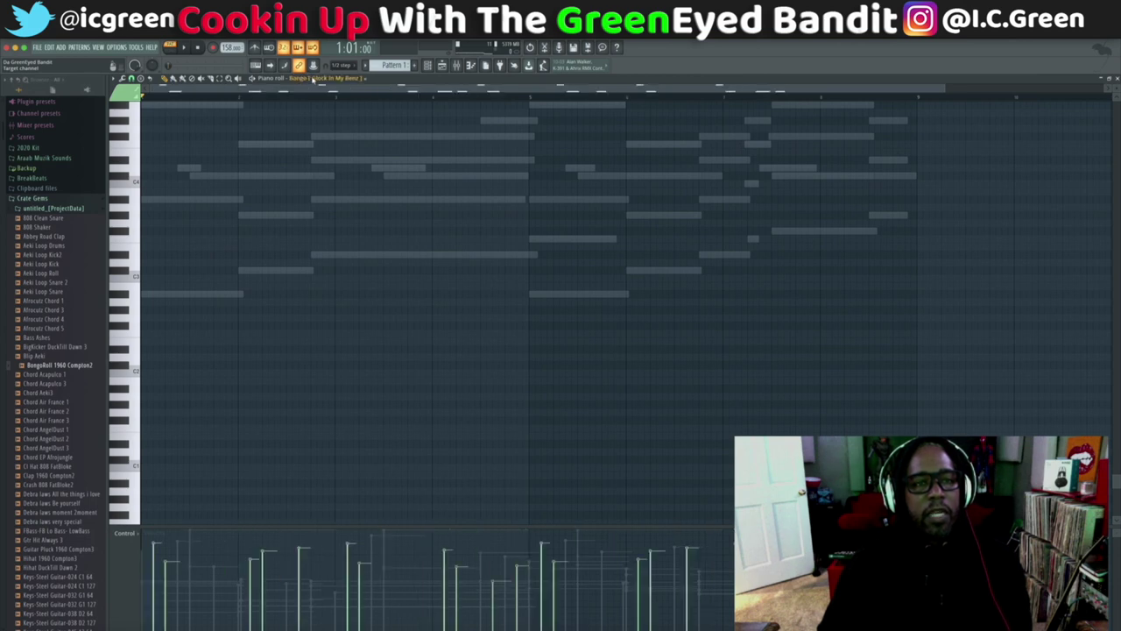
scroll(313, 78, down, 1)
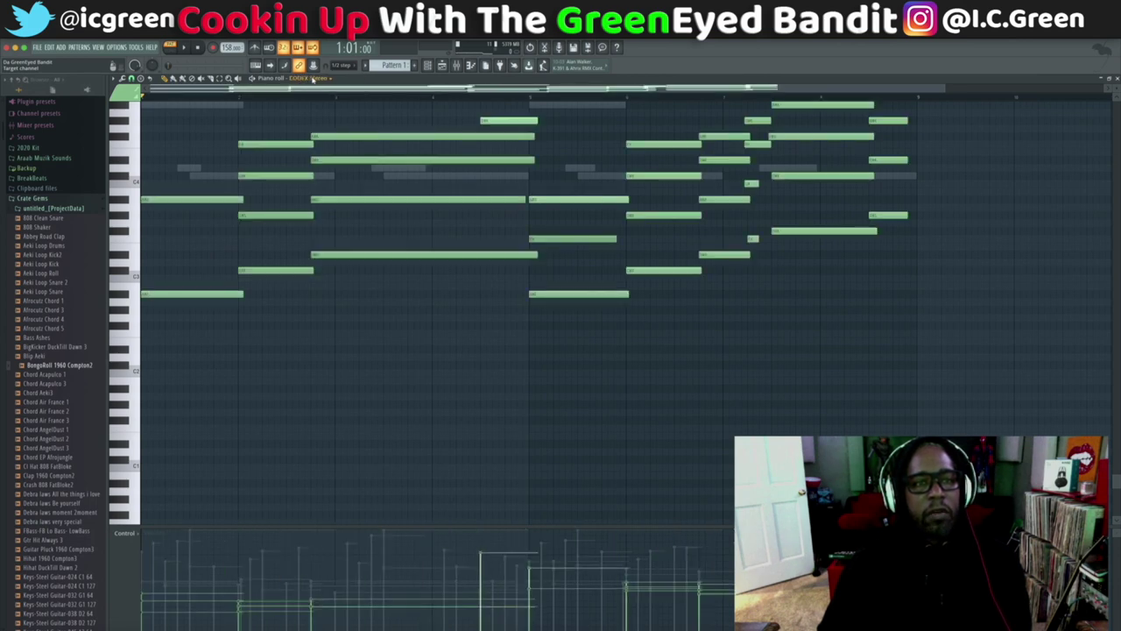
scroll(313, 79, down, 2)
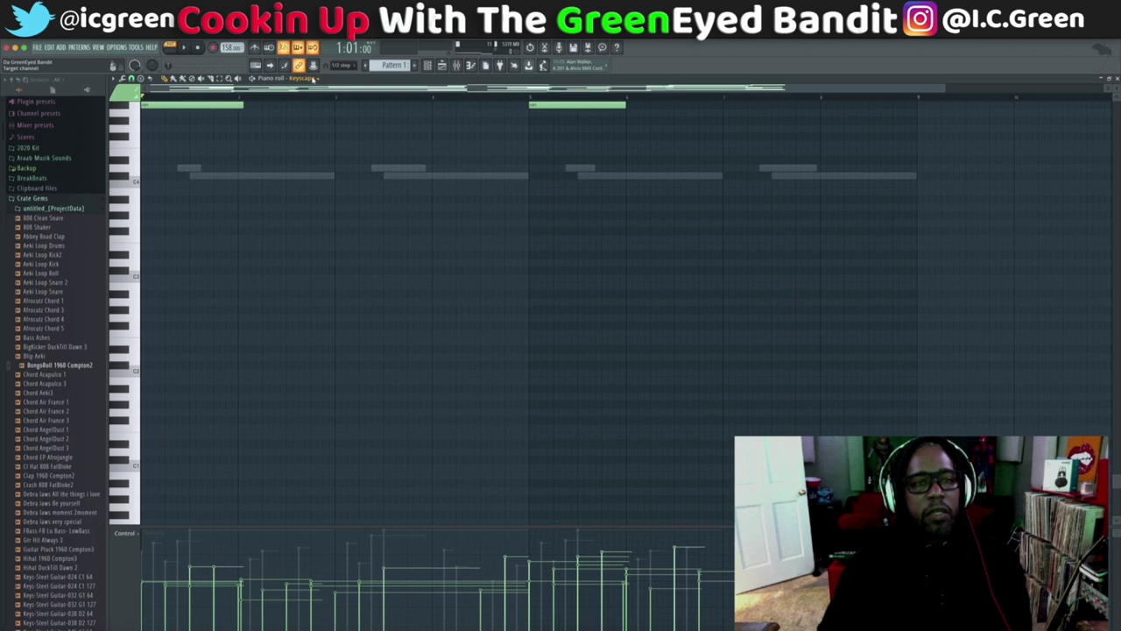
Step: Play back the pattern to hear the remaining Bongo, Keyscape and Kontakt 5 parts together
key(space)
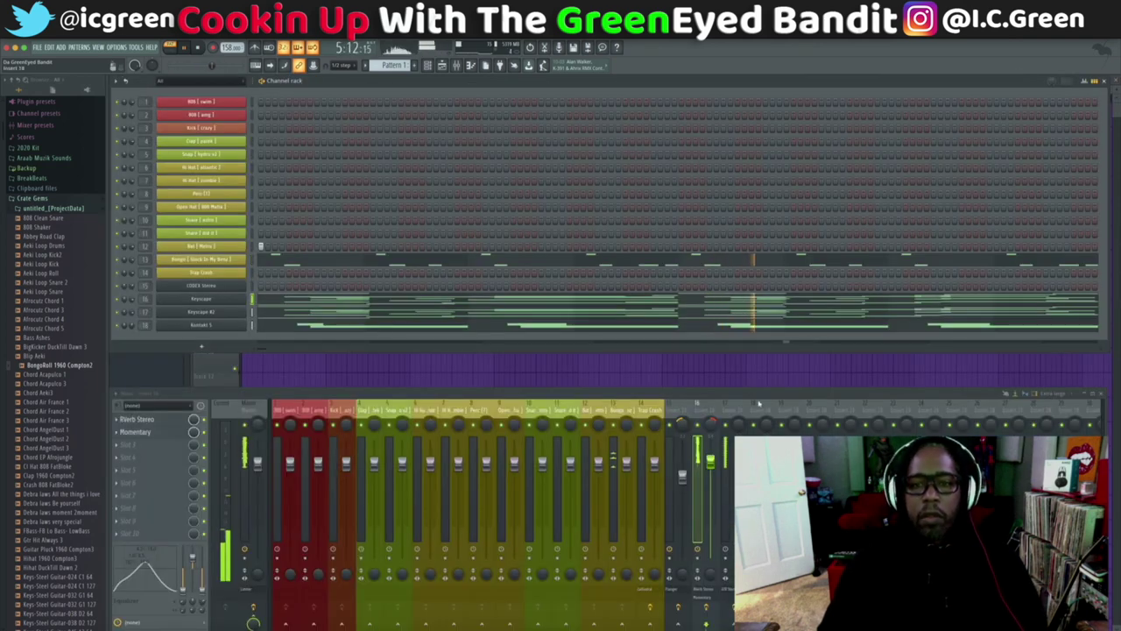
key(space)
click(673, 427)
key(space)
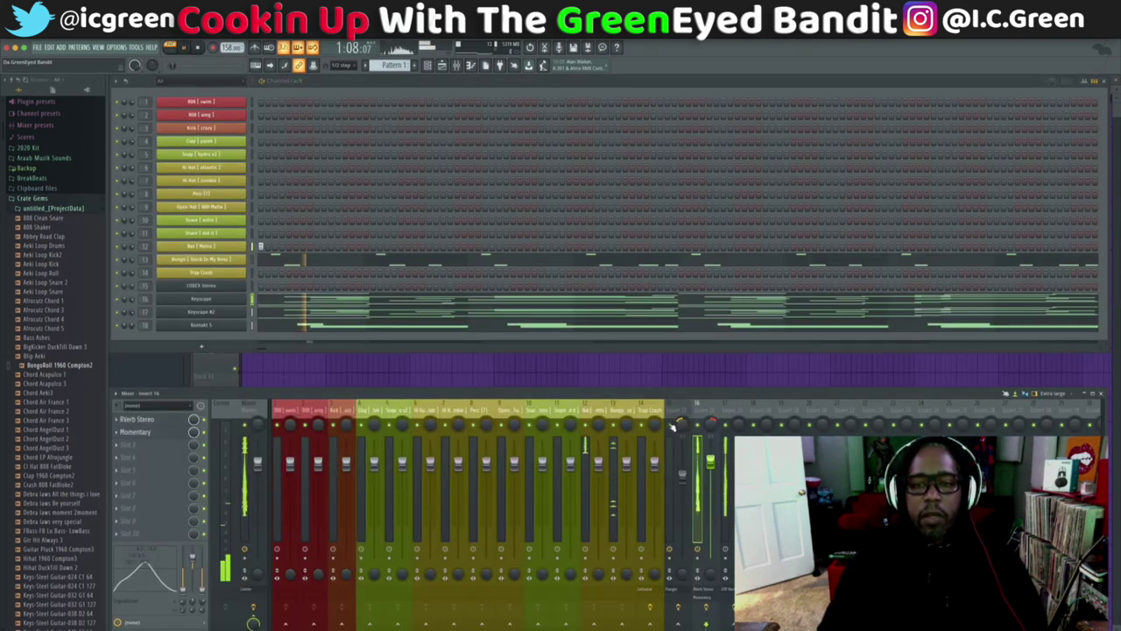
key(space)
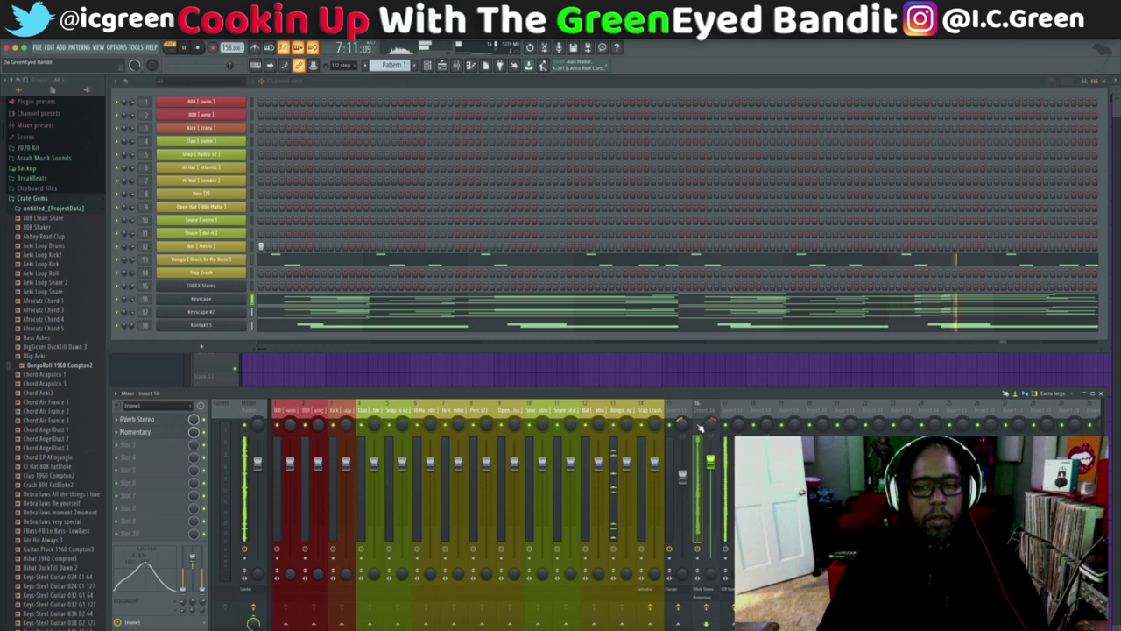
Step: Delete all notes of the Keyscape channel in the piano roll and return to the channel rack during playback
click(616, 308)
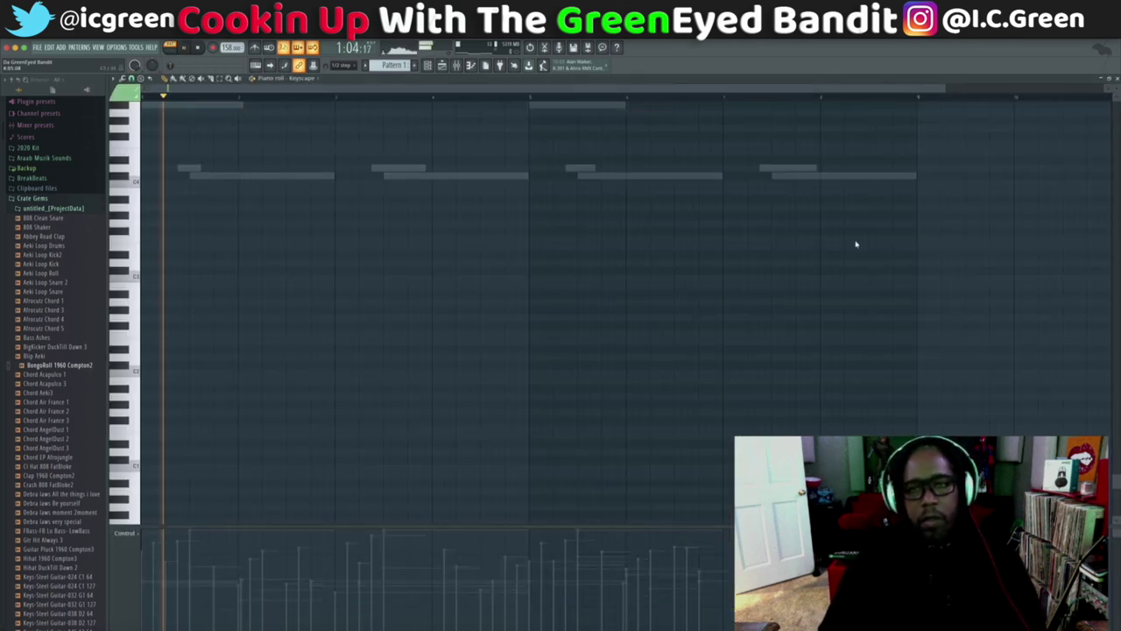
key(F7)
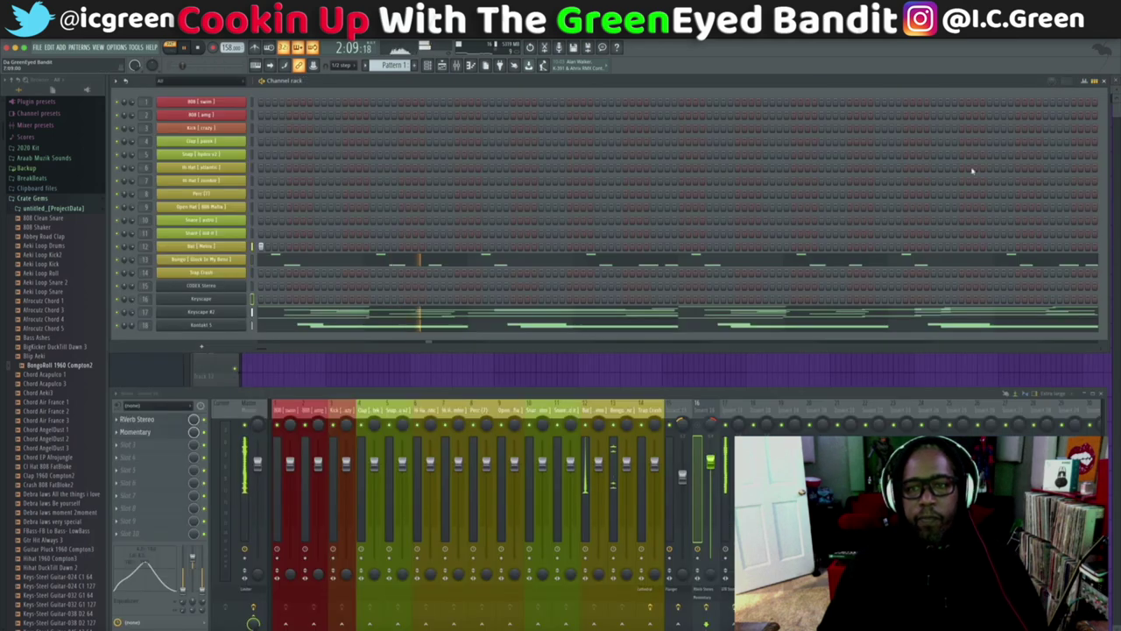
key(space)
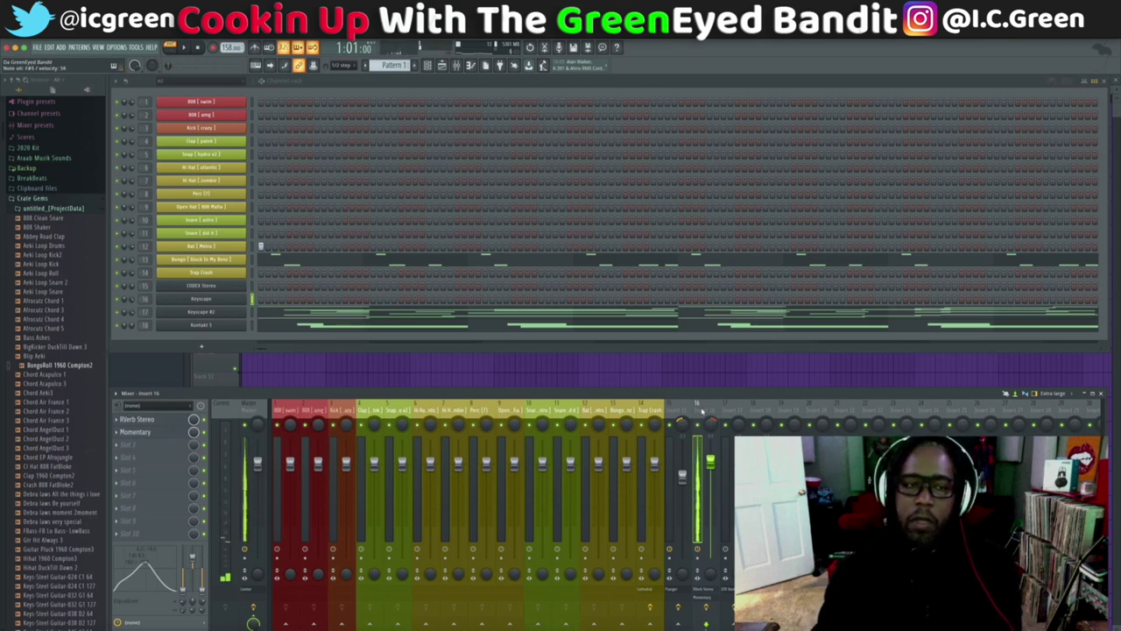
Step: Play the pattern briefly without the Keyscape part and try to clone Pattern 1
key(space)
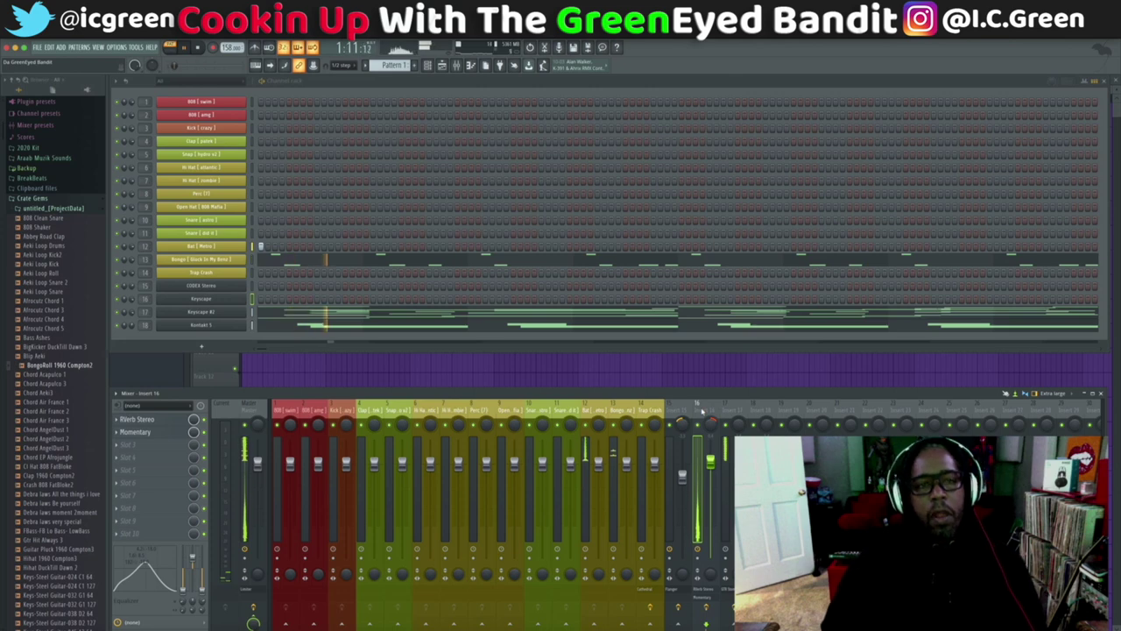
key(space)
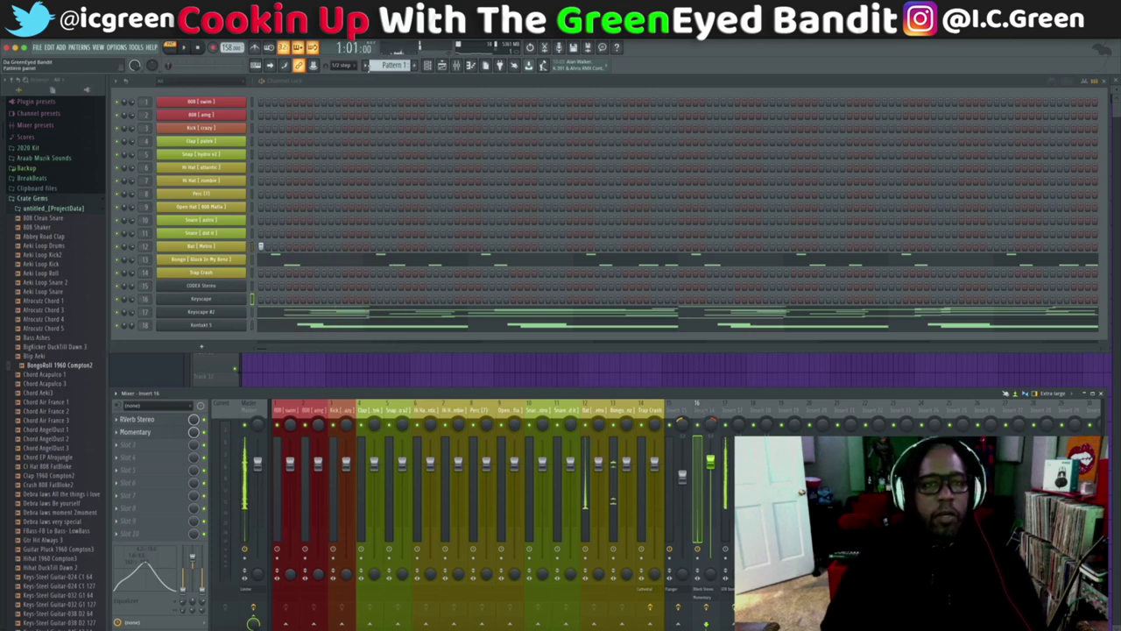
click(394, 65)
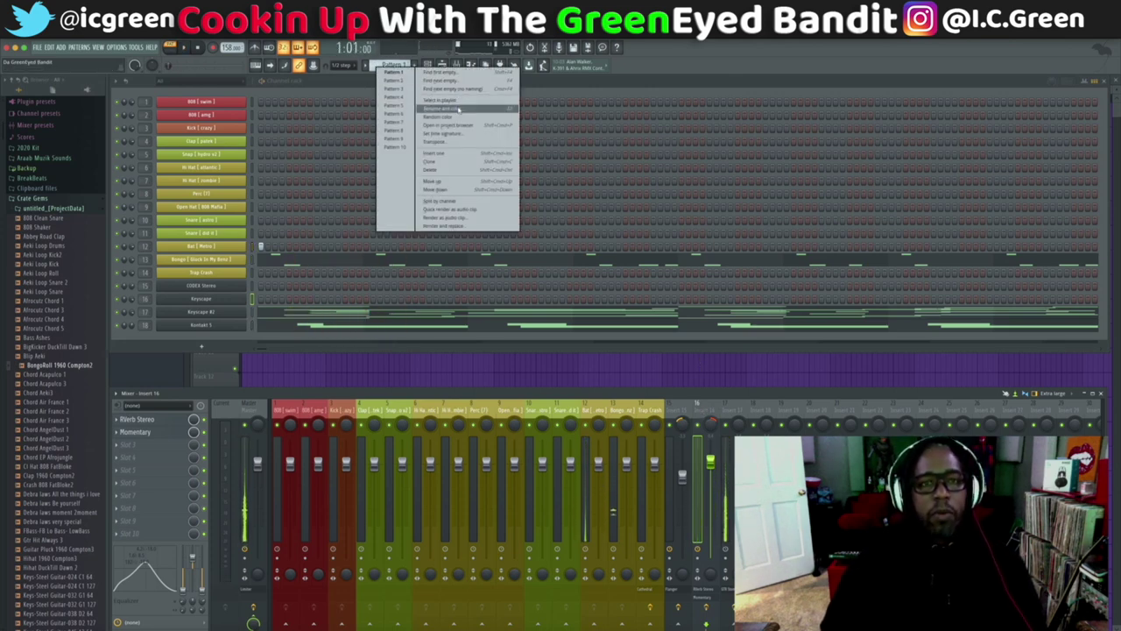
click(453, 163)
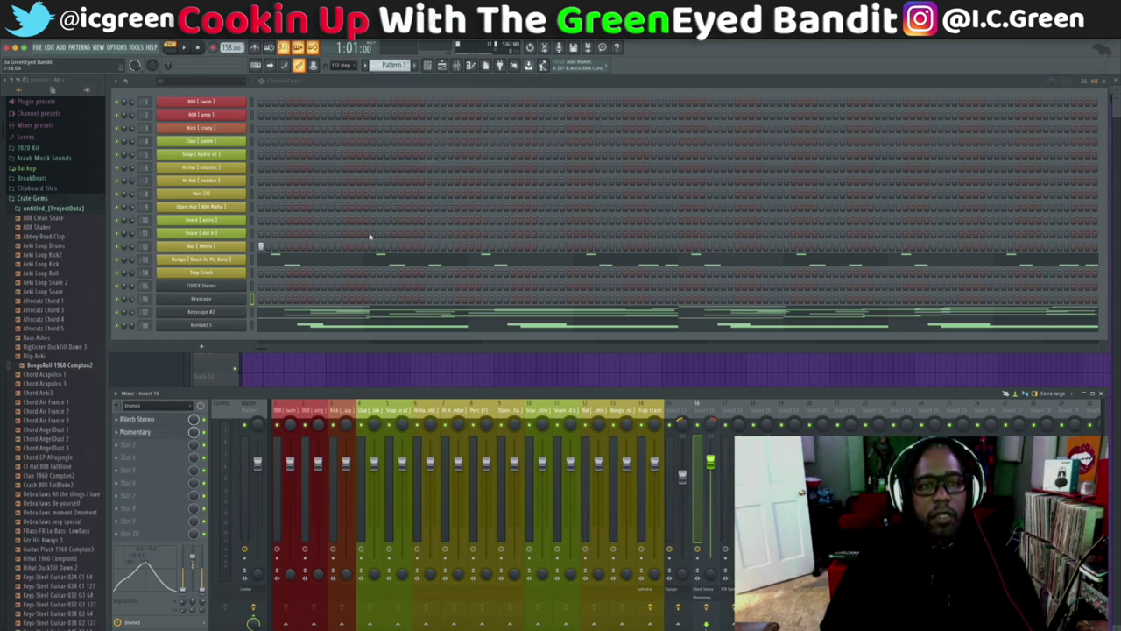
Step: Delete the notes of the Bongo, Keyscape #2 and Kontakt 5 channels in the piano roll and close it
click(373, 266)
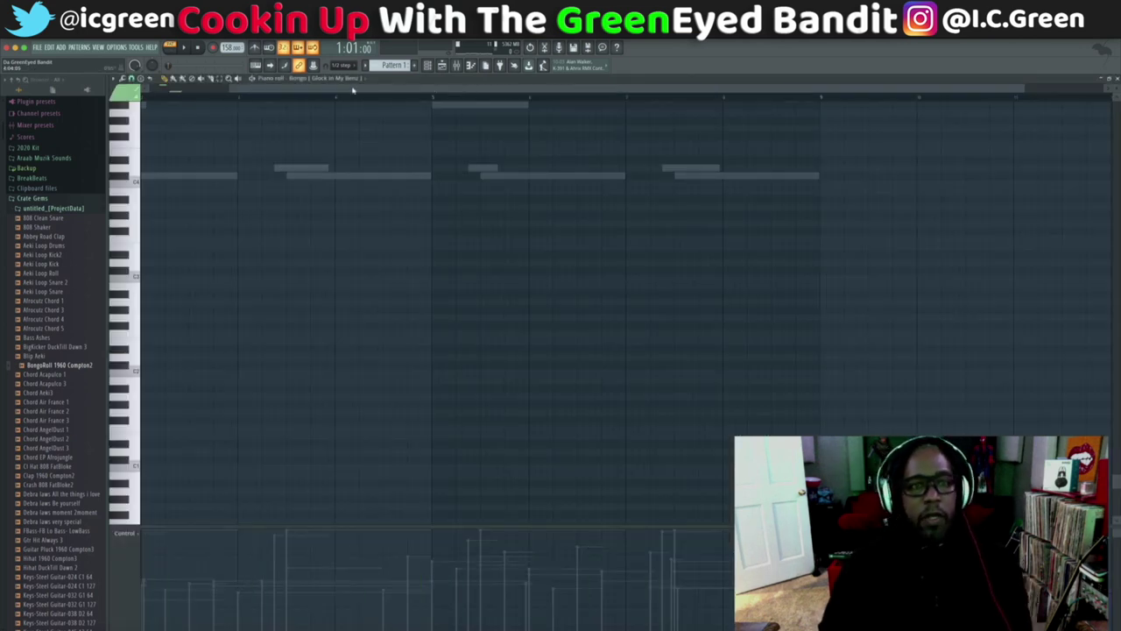
scroll(354, 80, down, 1)
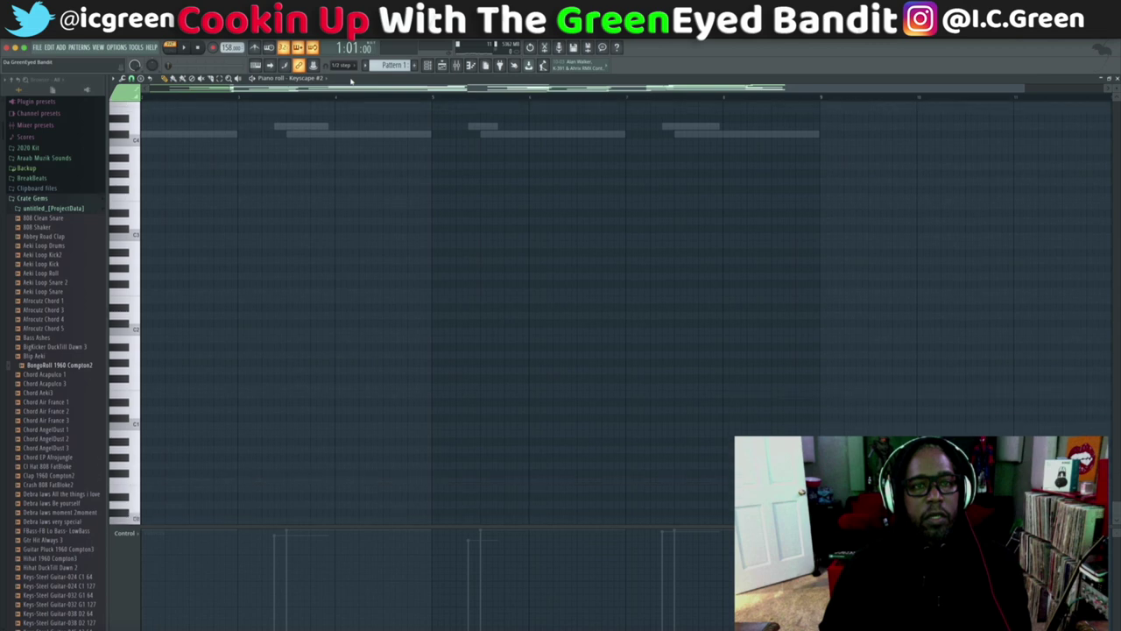
scroll(319, 79, down, 2)
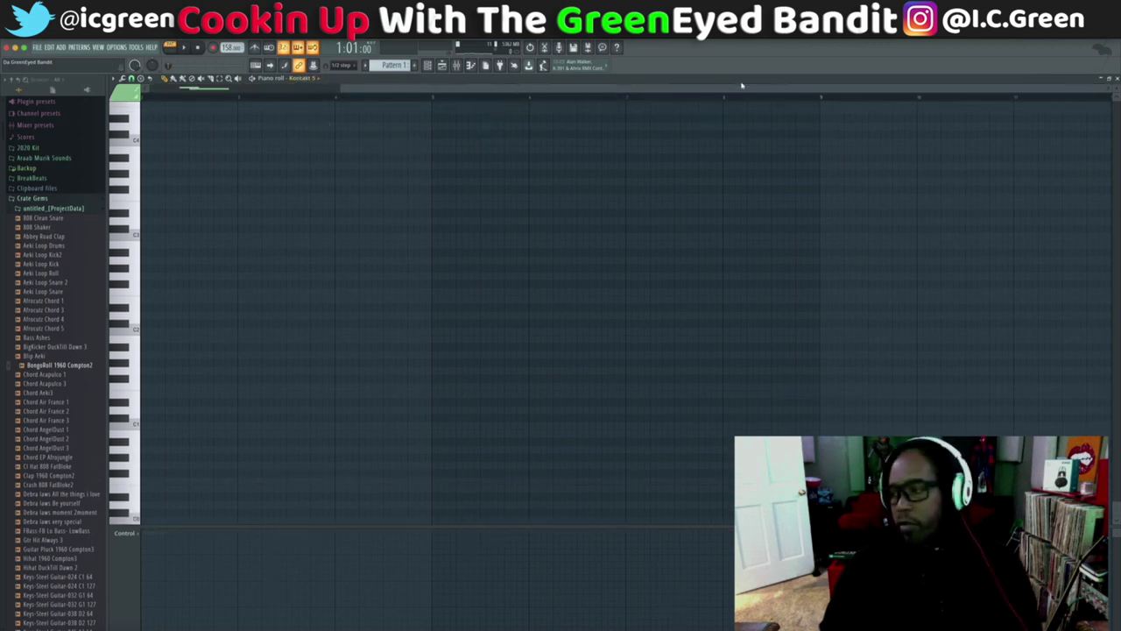
key(space)
click(1116, 79)
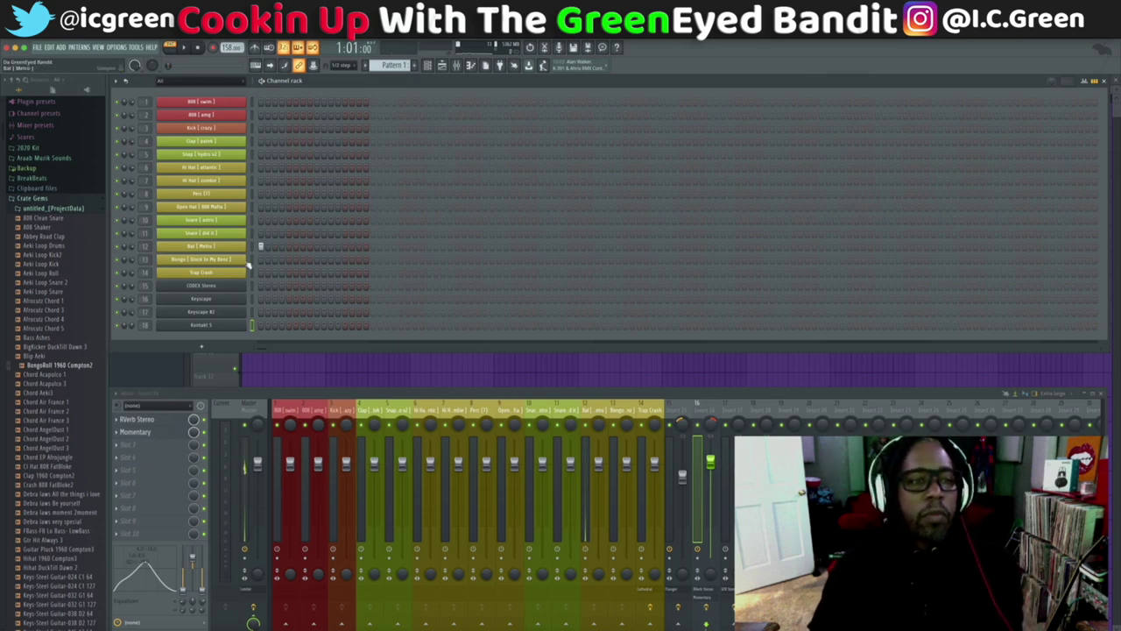
Step: Compare mixer Inserts 15 and 16, leave Insert 16 selected, and make Keyscape the active channel for playing
click(677, 410)
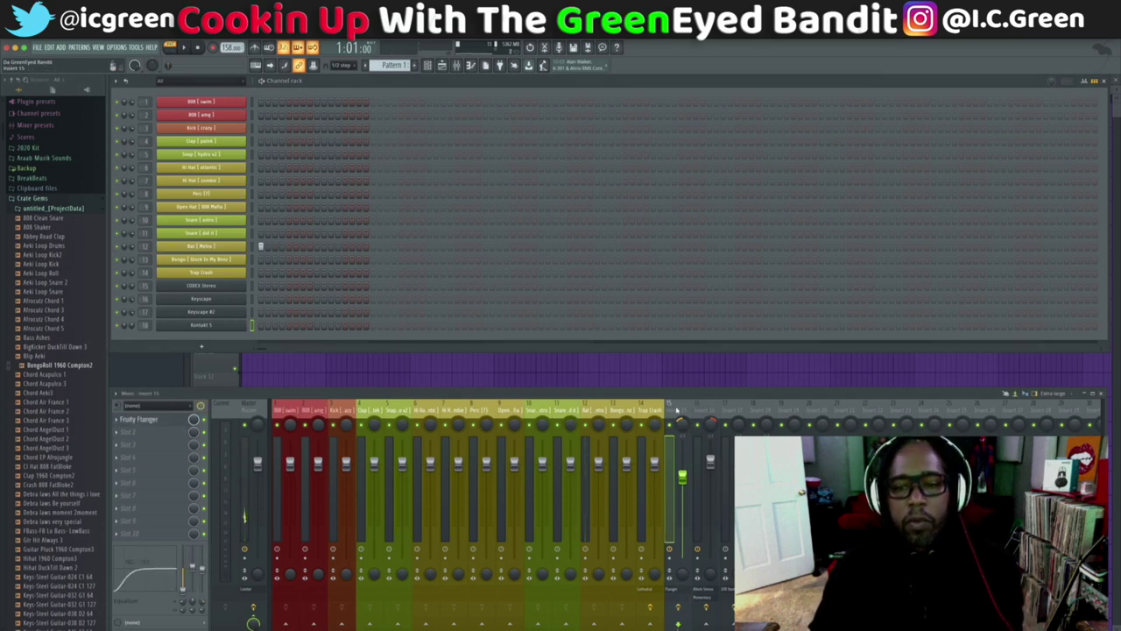
click(708, 412)
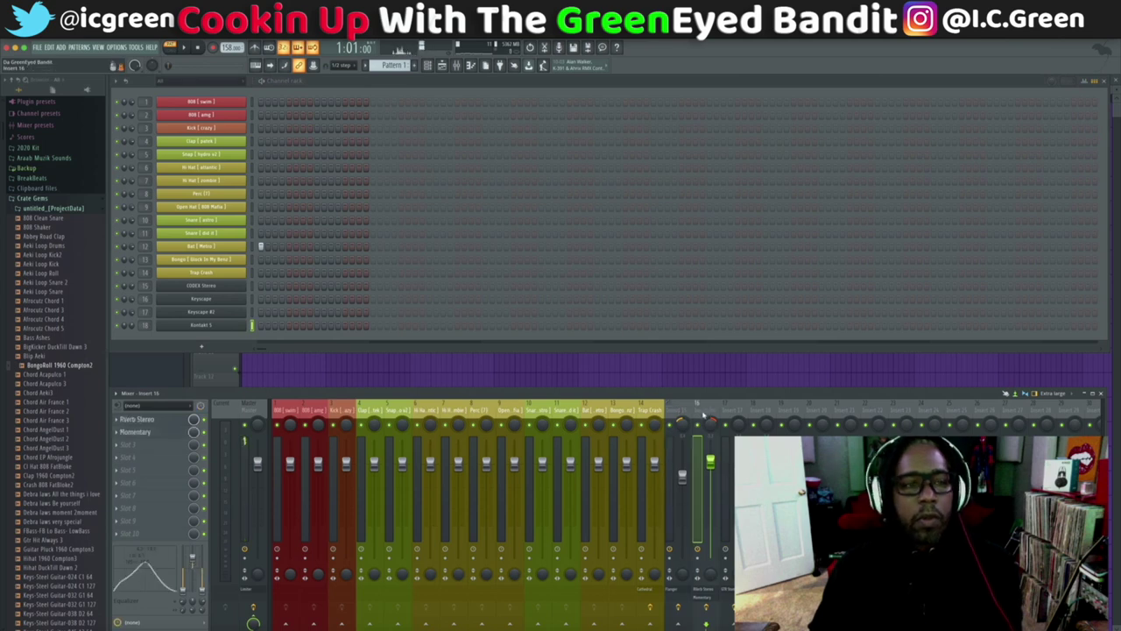
click(251, 298)
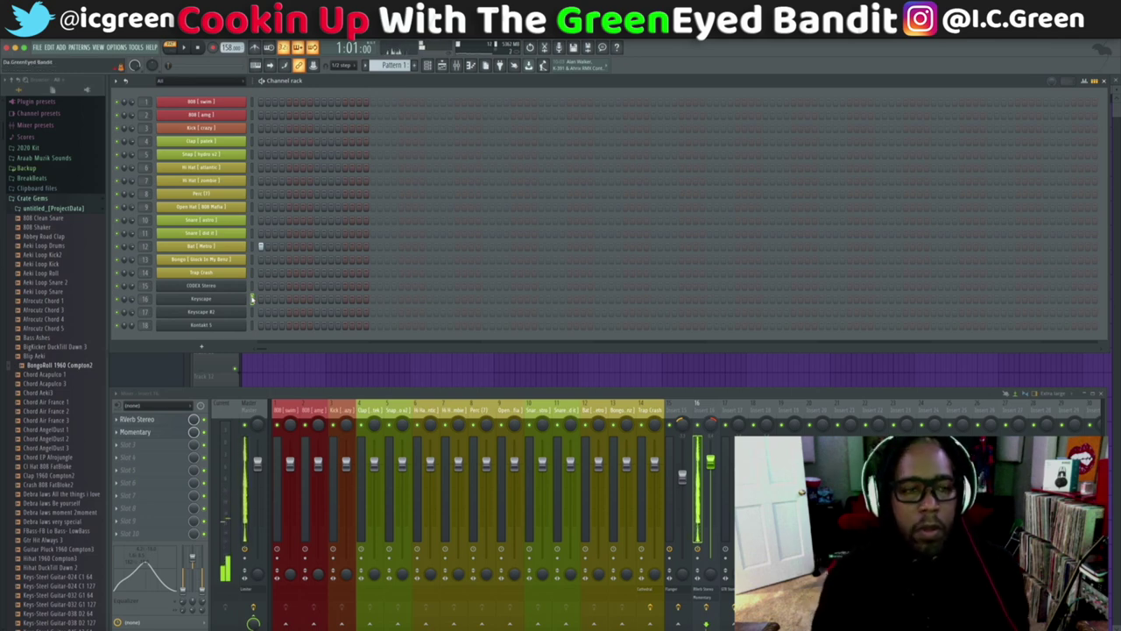
Step: Try recording a Keyscape take into Pattern 1 and undo the recorded notes
key(r)
key(space)
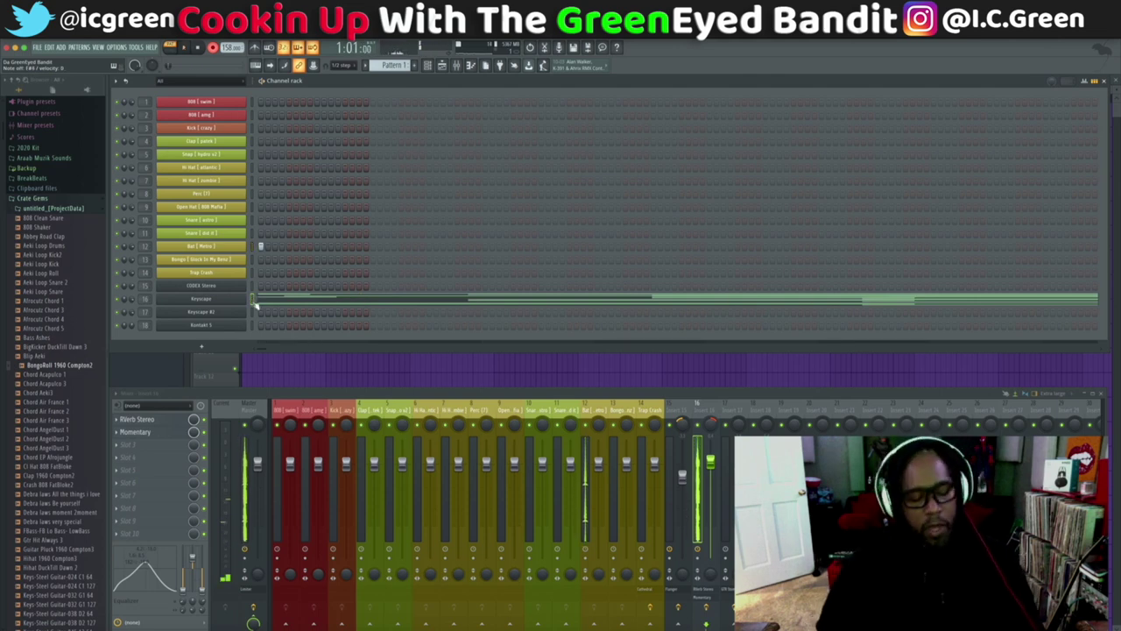
key(space)
key(ctrl+z)
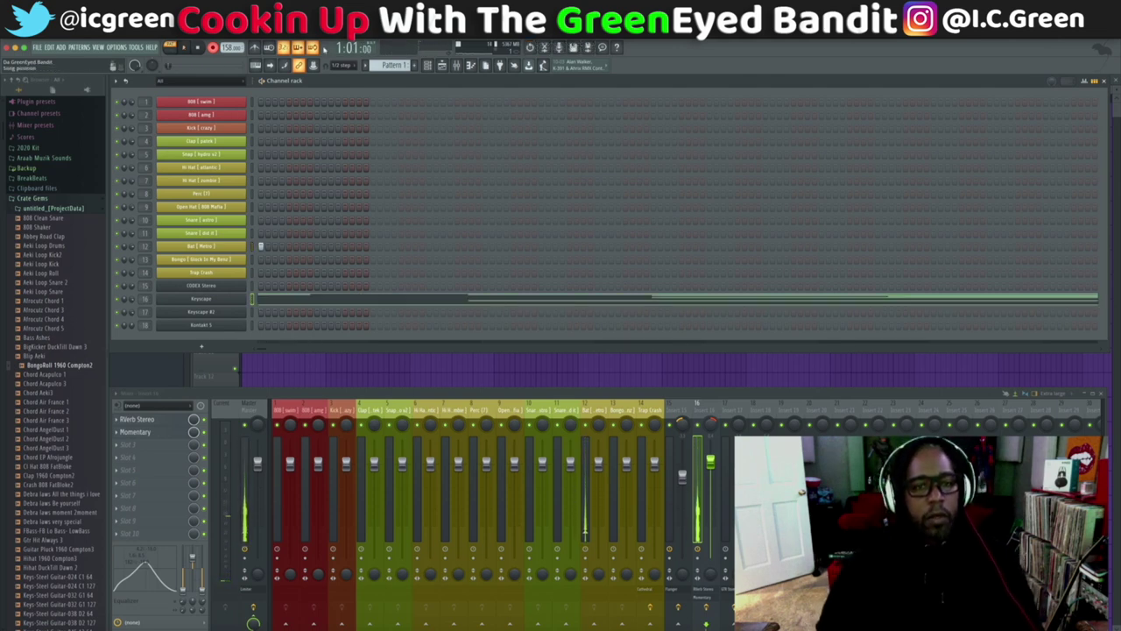
Step: Record a new Keyscape chord part of about four bars into Pattern 1 with loop recording off, and play it back
key(space)
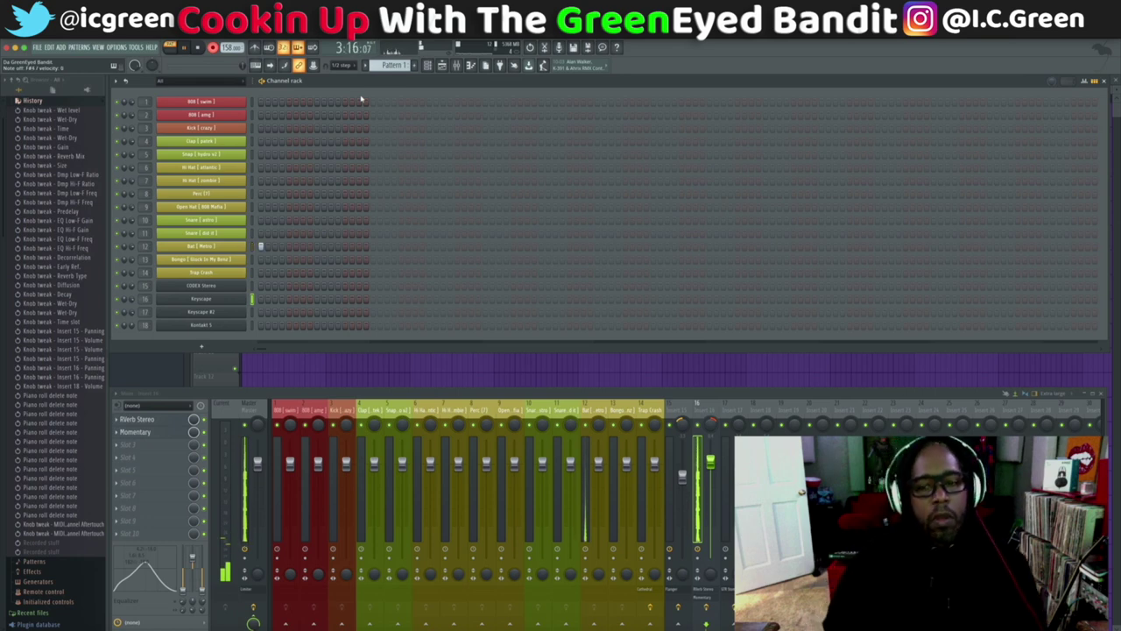
key(space)
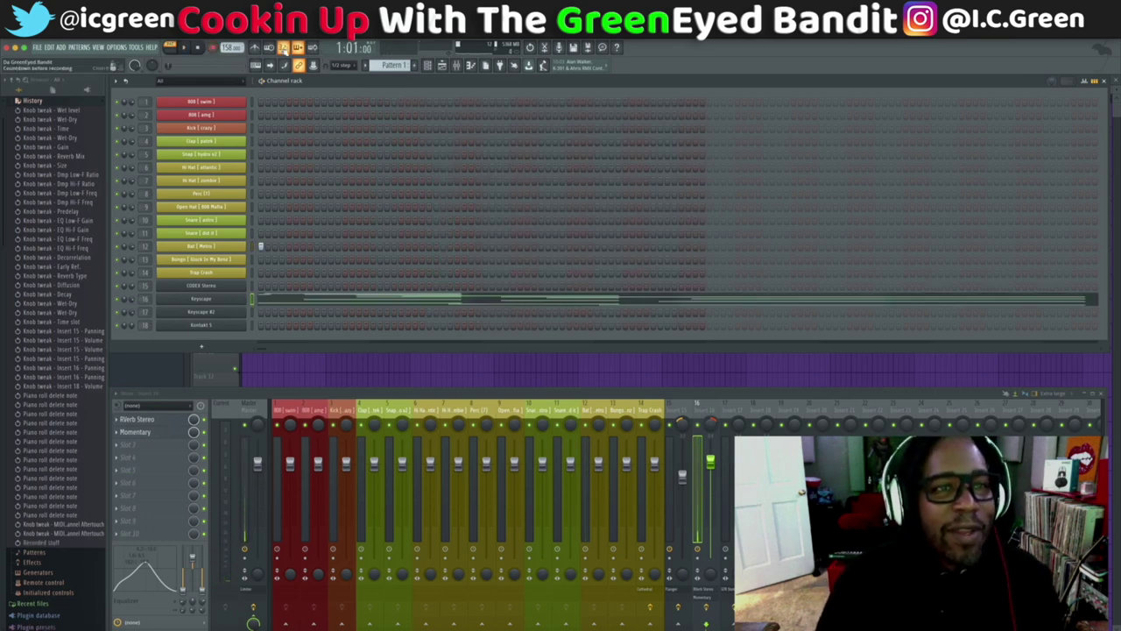
key(space)
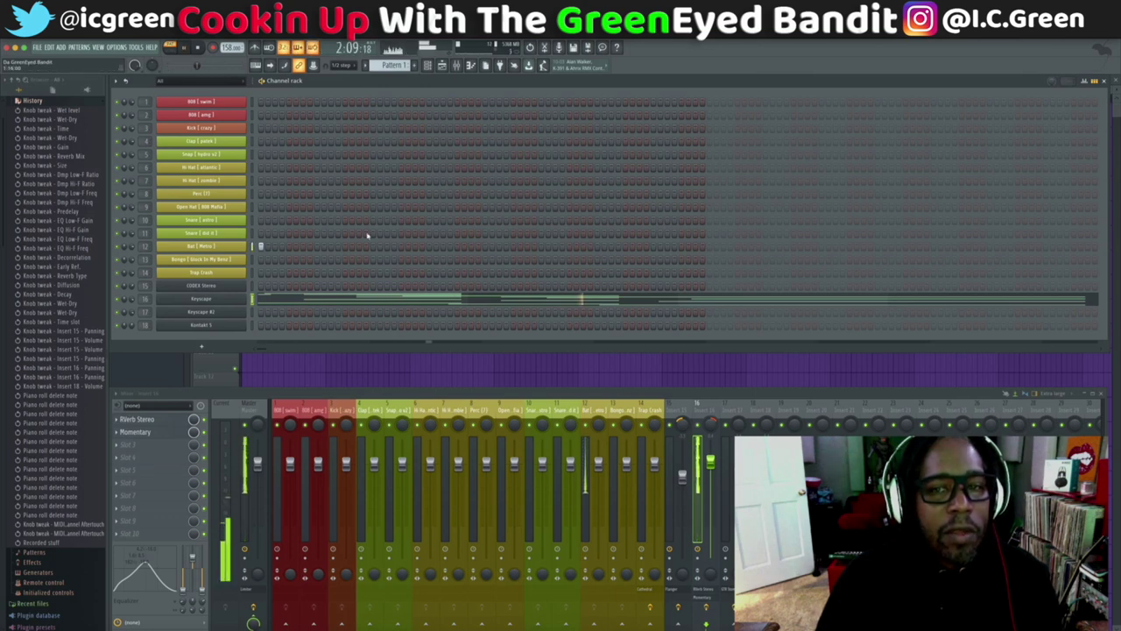
Step: Tighten the recorded Keyscape part in the piano roll by nudging three notes earlier and one short note later, and play it back
click(449, 304)
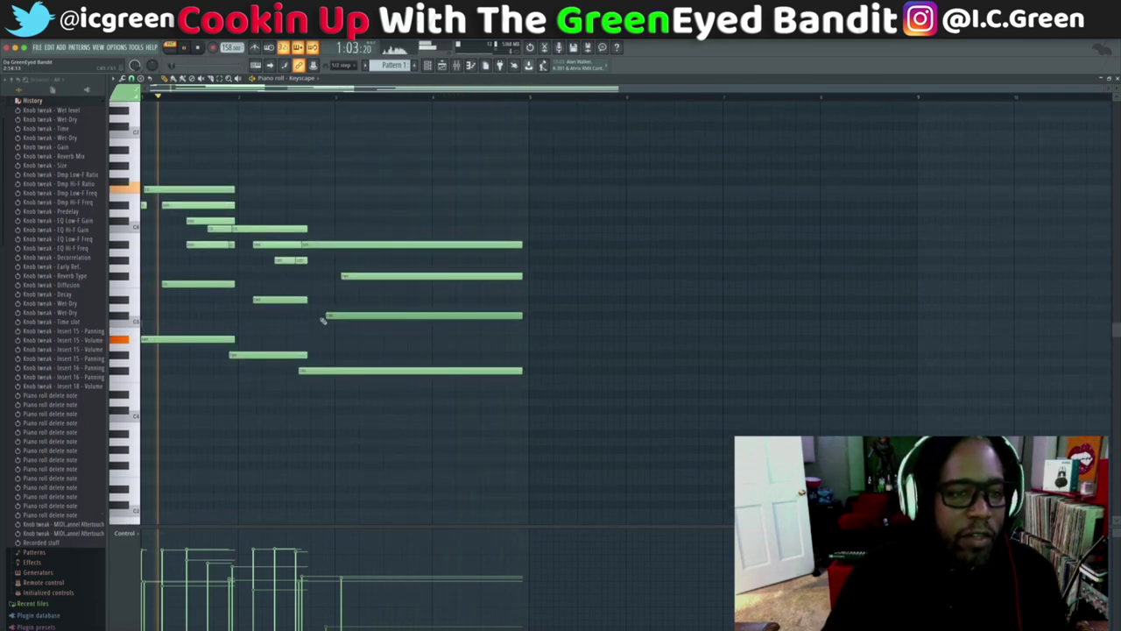
key(space)
click(284, 301)
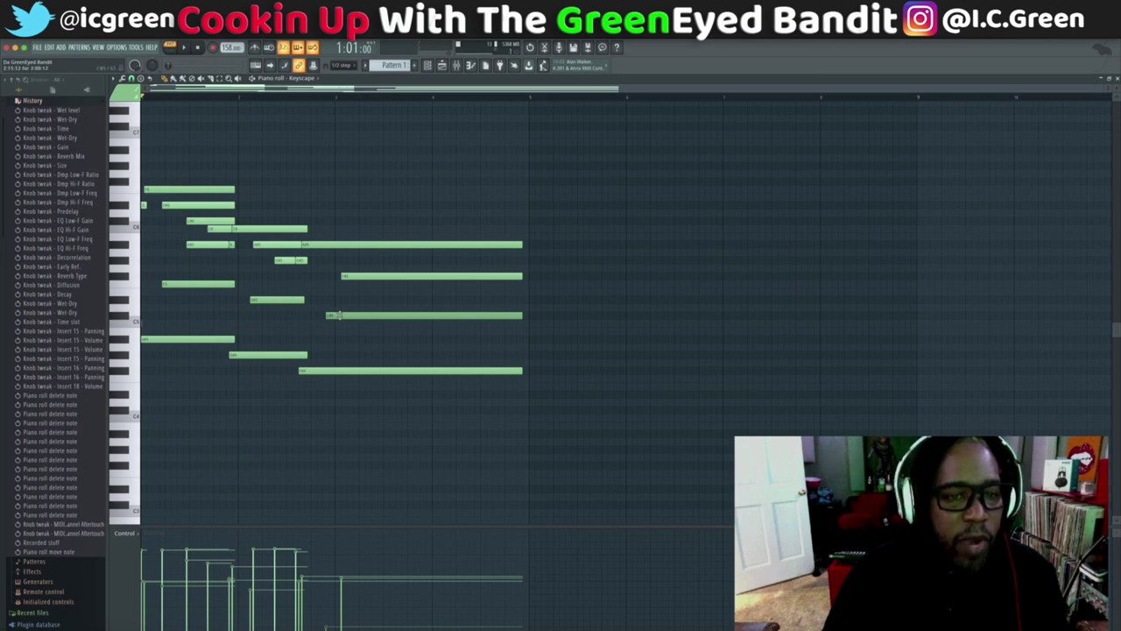
drag(358, 275, 351, 275)
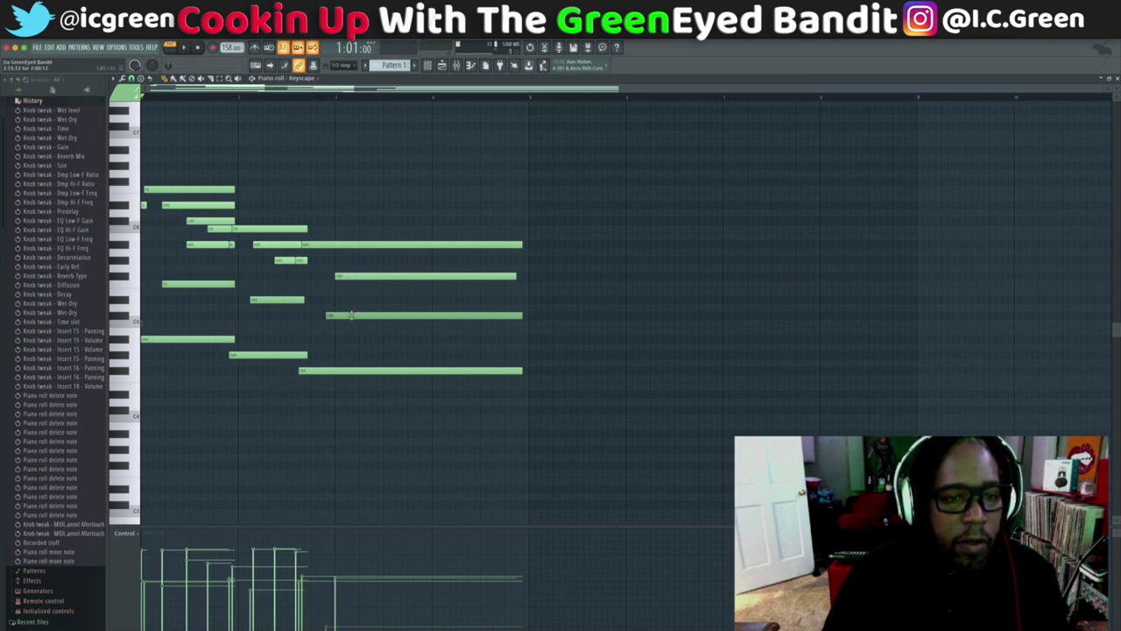
click(350, 315)
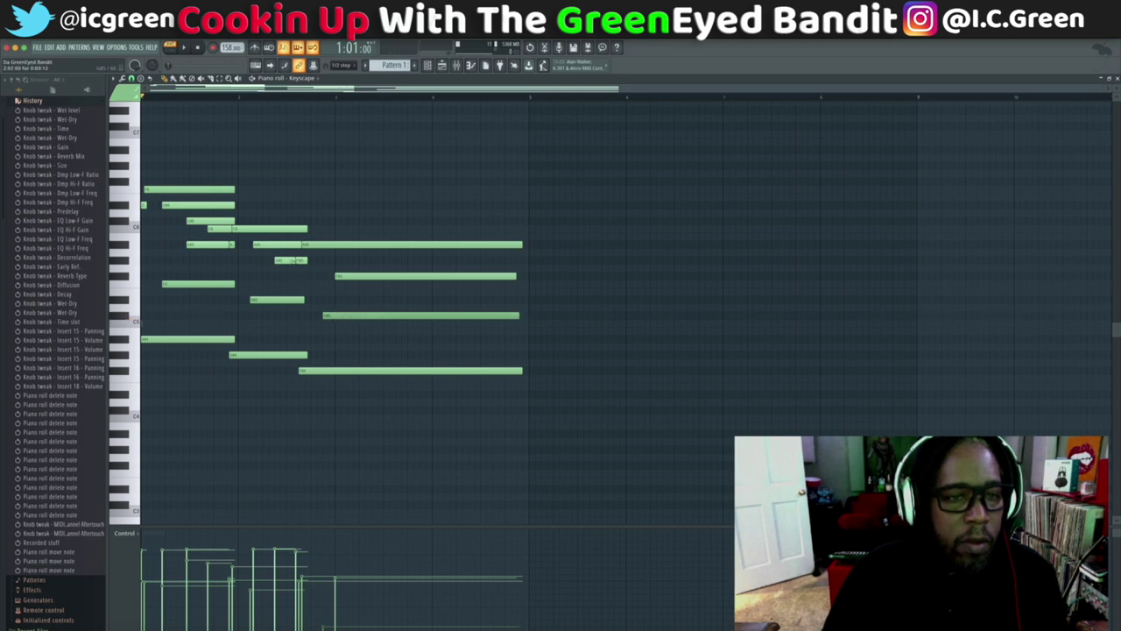
click(297, 260)
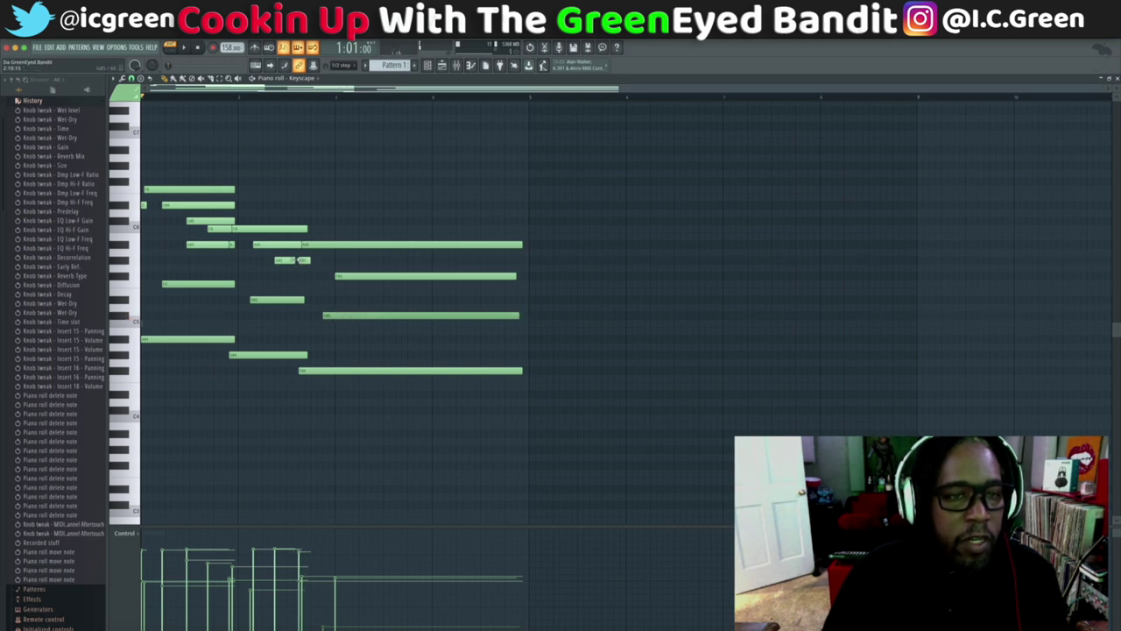
key(space)
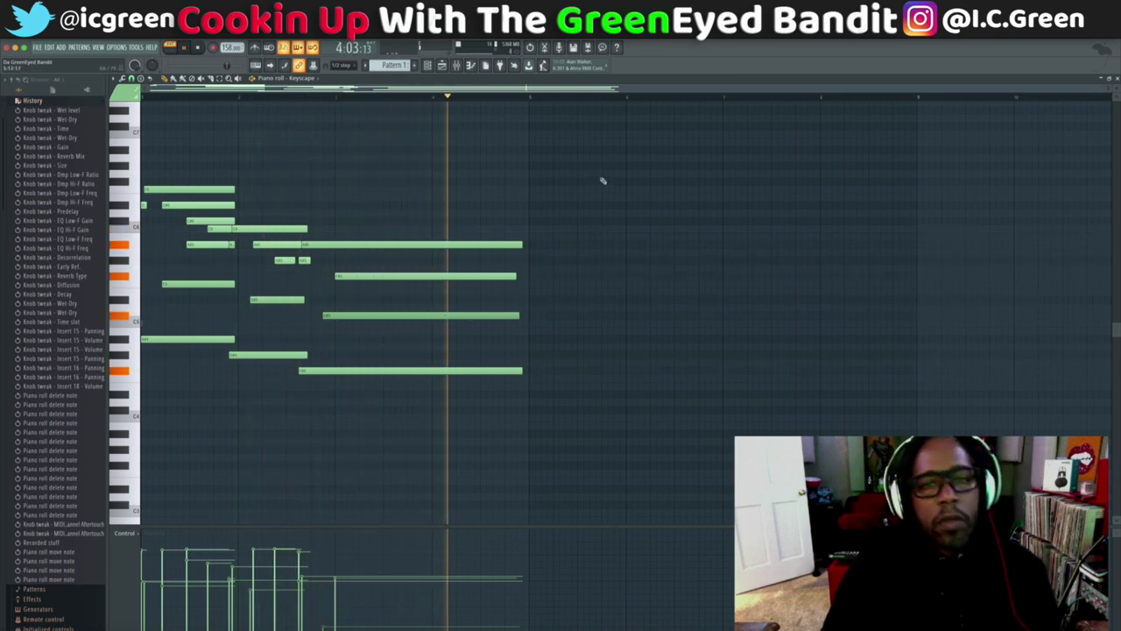
key(space)
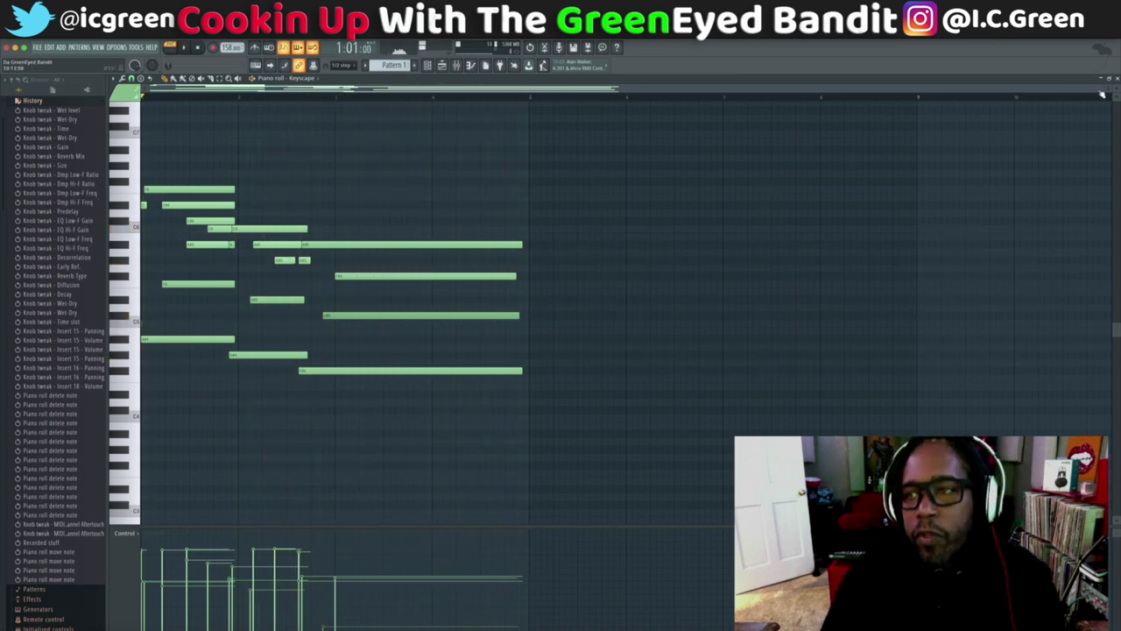
Step: Return to the channel rack, rename Pattern 1 as "Pre Intro", and give it a yellow colour
key(F7)
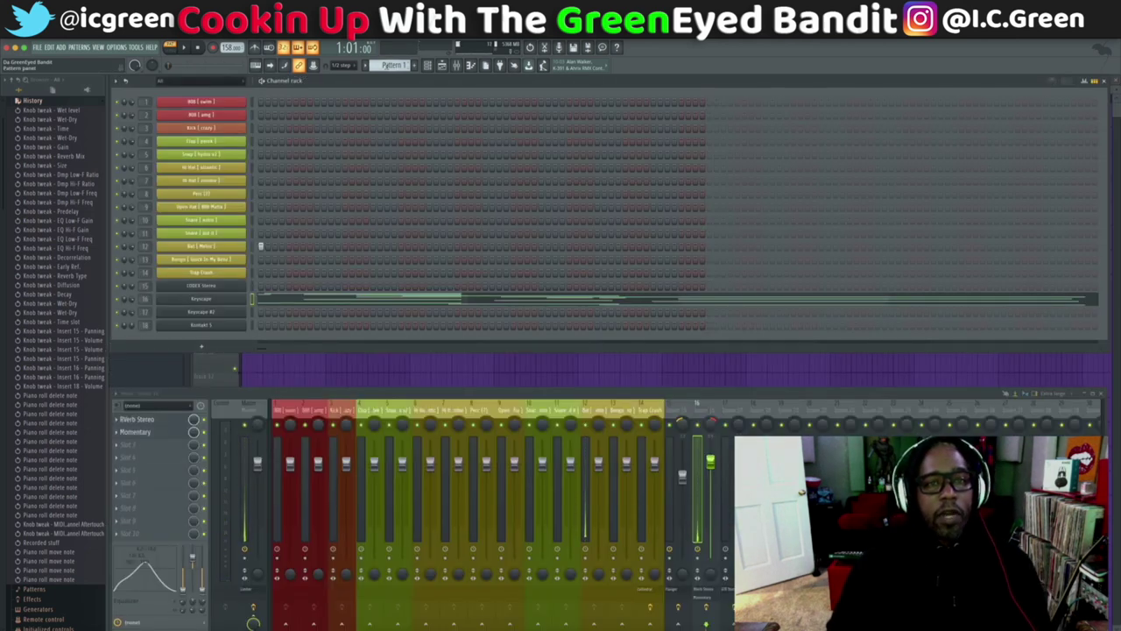
scroll(391, 65, down, 1)
scroll(389, 66, up, 1)
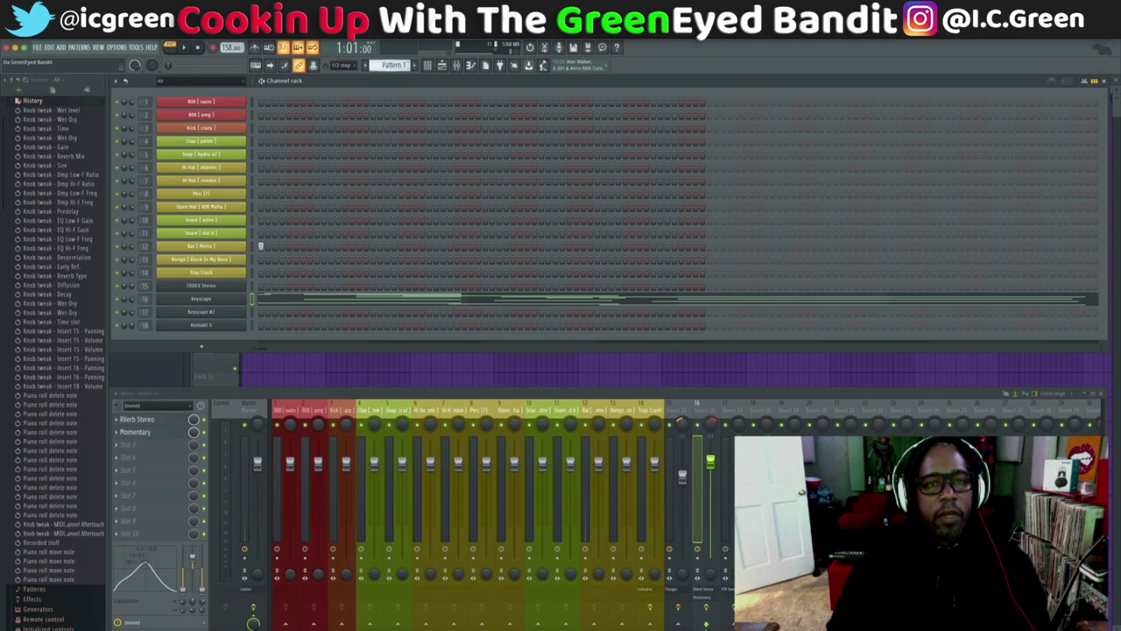
click(392, 66)
click(434, 104)
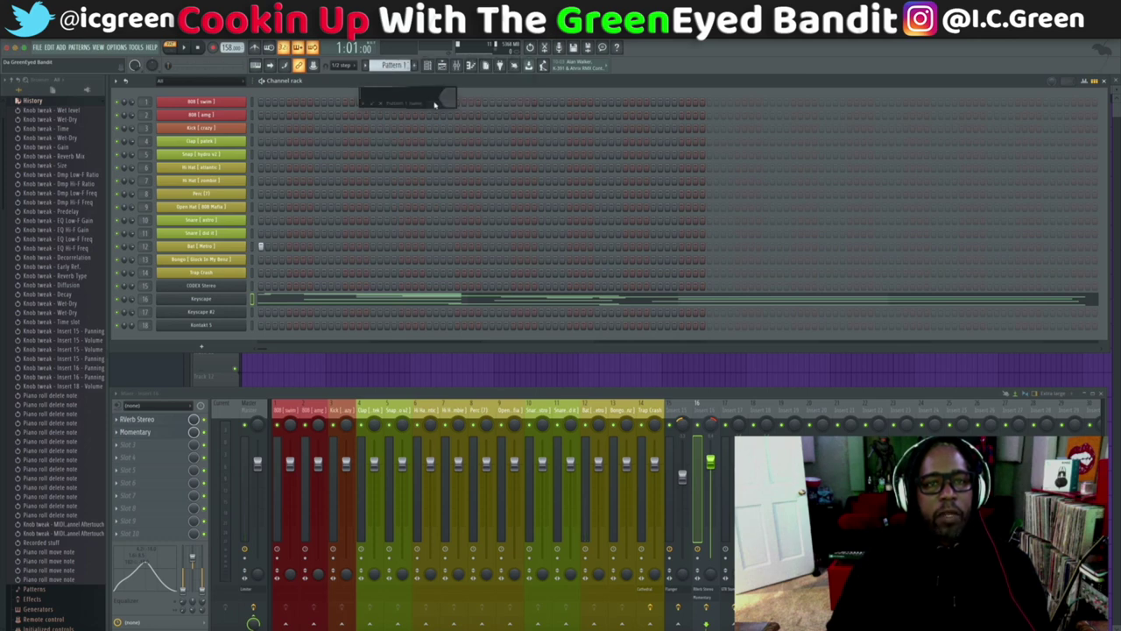
click(444, 99)
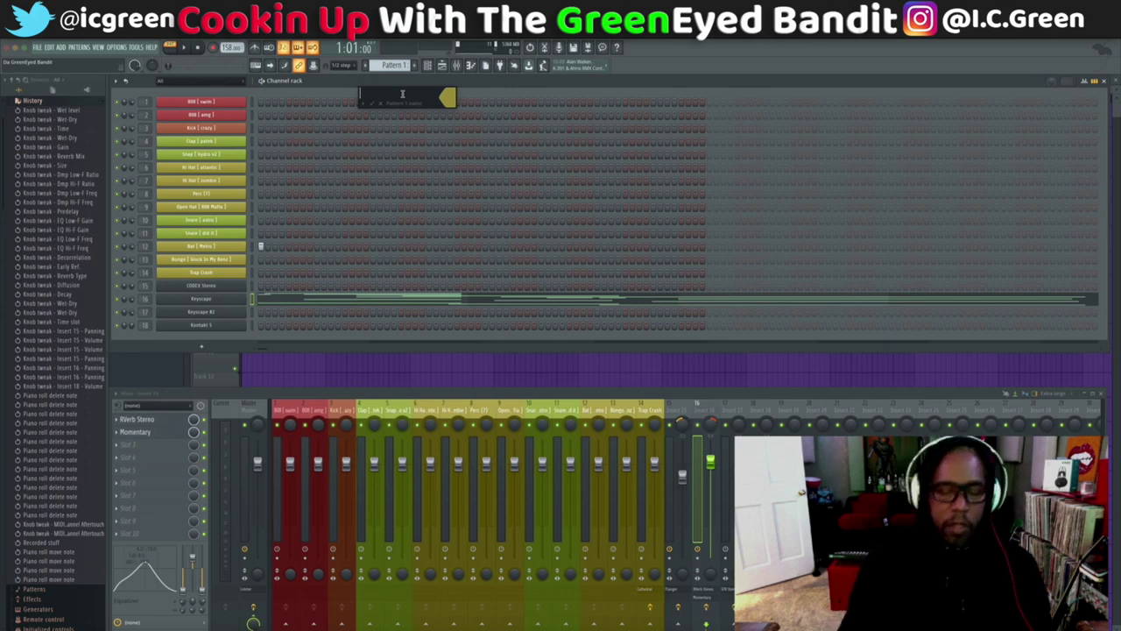
text(ro)
key(Return)
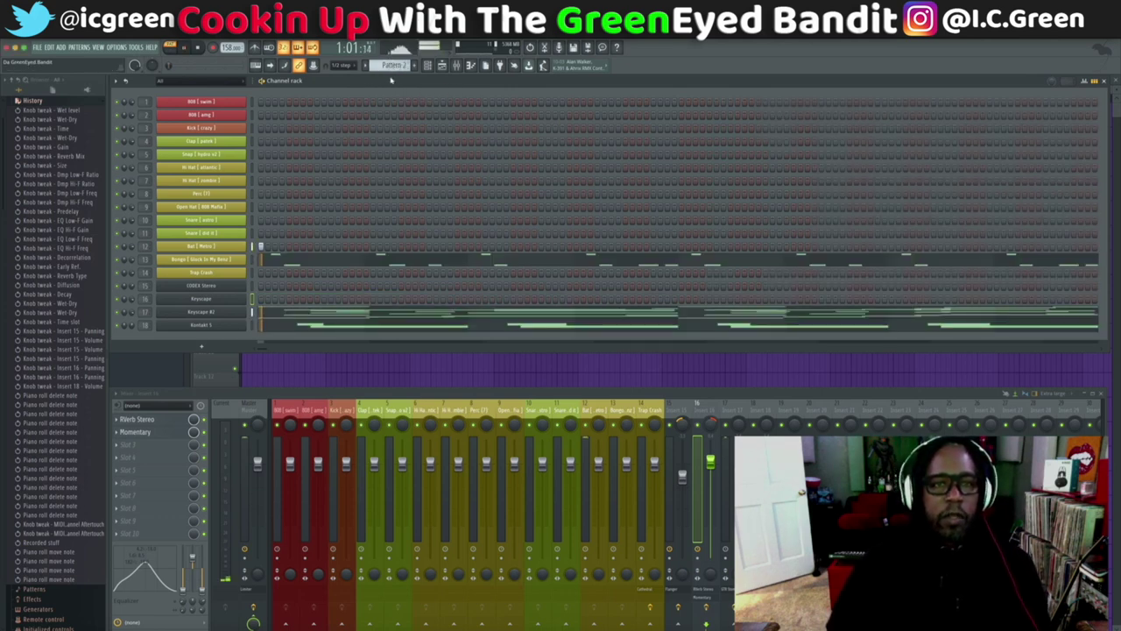
Step: Rename Pattern 2 as "Intro" and give it an orange colour
click(394, 64)
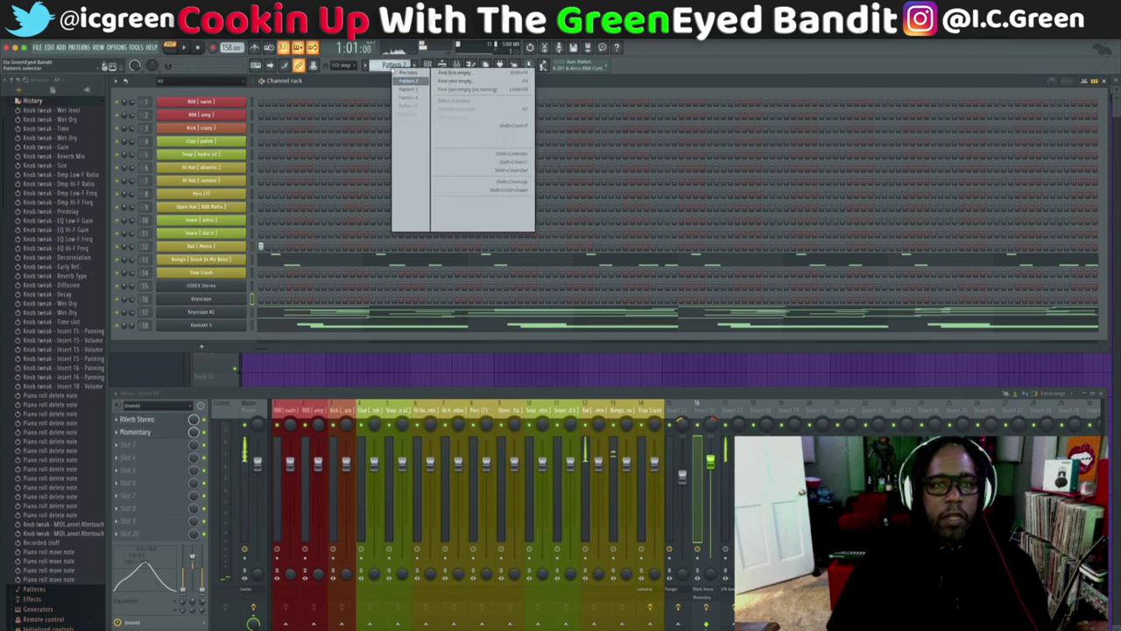
click(449, 108)
text(In)
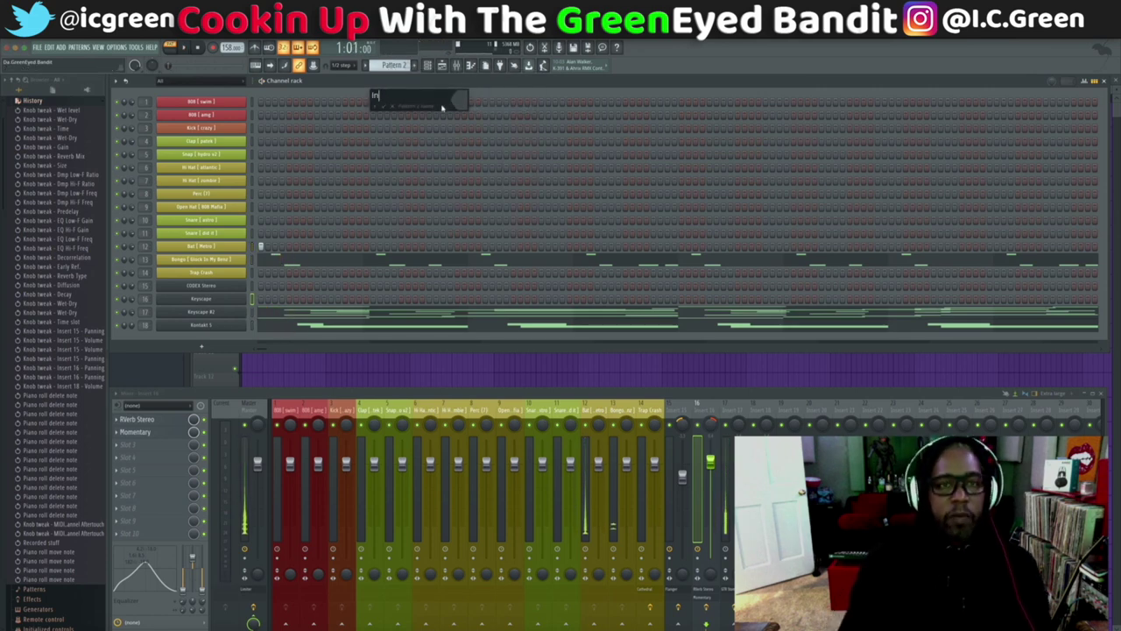
text(tro)
click(467, 102)
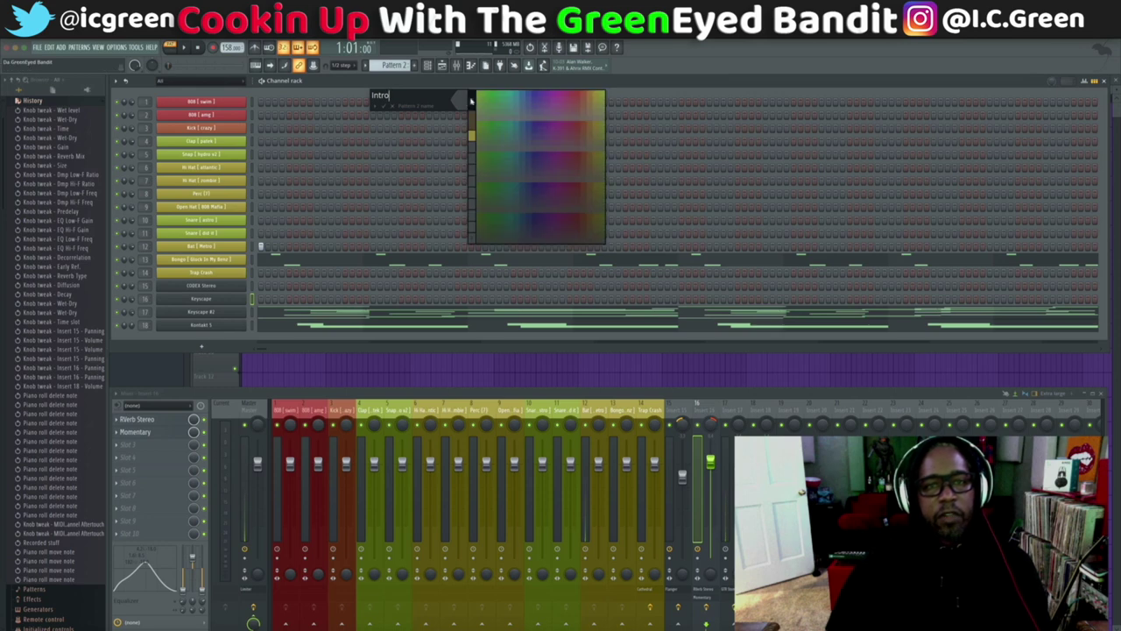
click(590, 94)
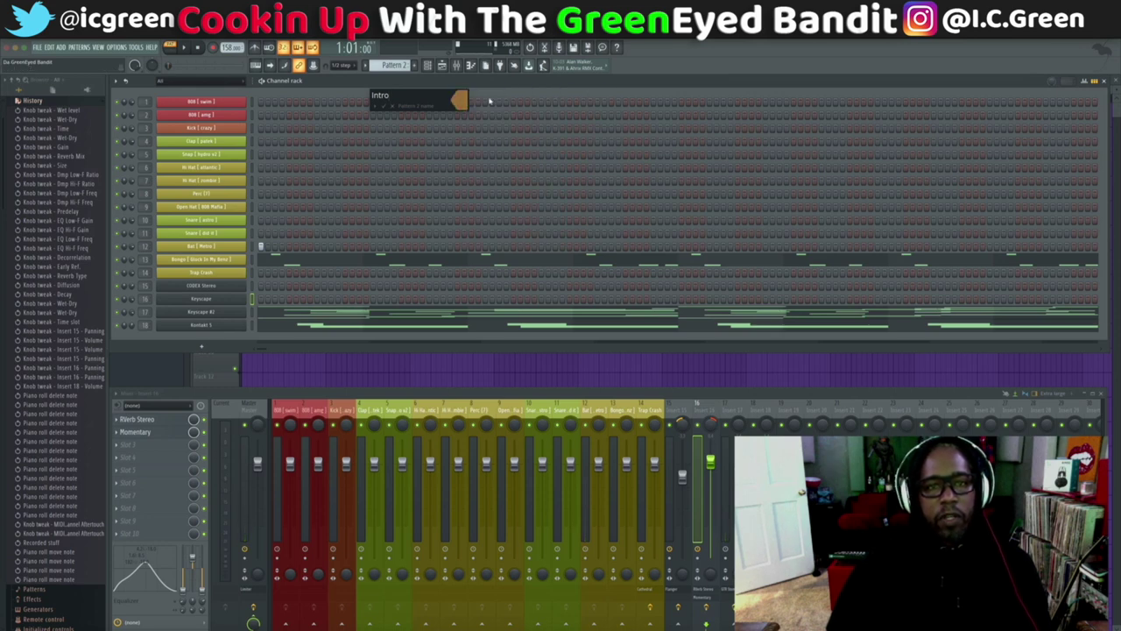
key(Return)
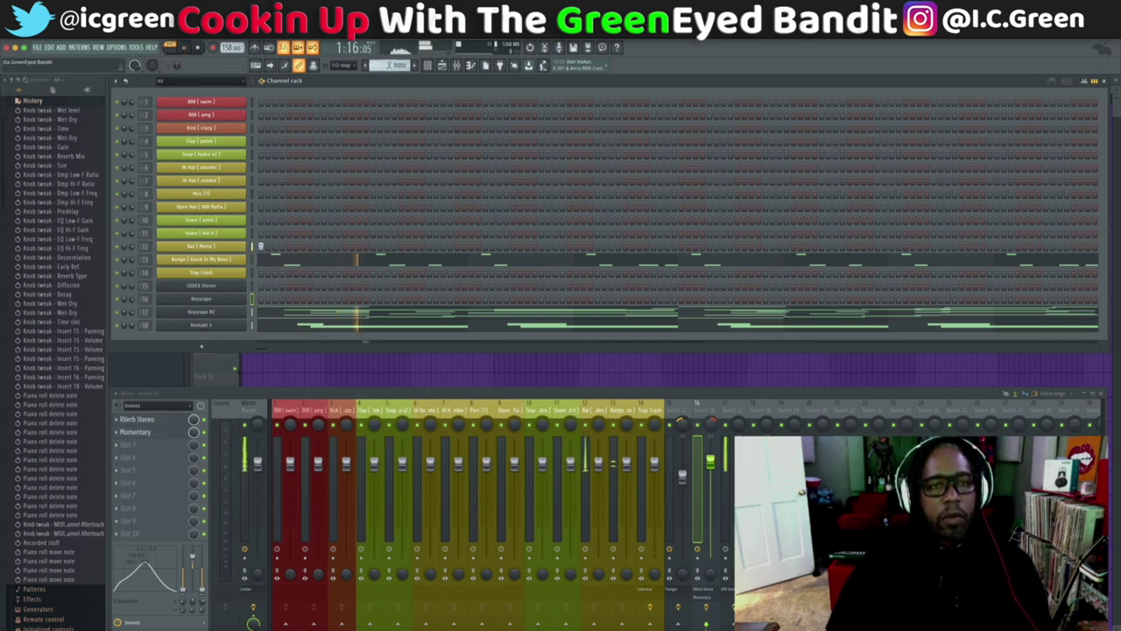
Step: Play the Pre Intro pattern, try a clap and a snap hit on step 13 of bar 4, and remove both hits
scroll(394, 66, up, 1)
key(space)
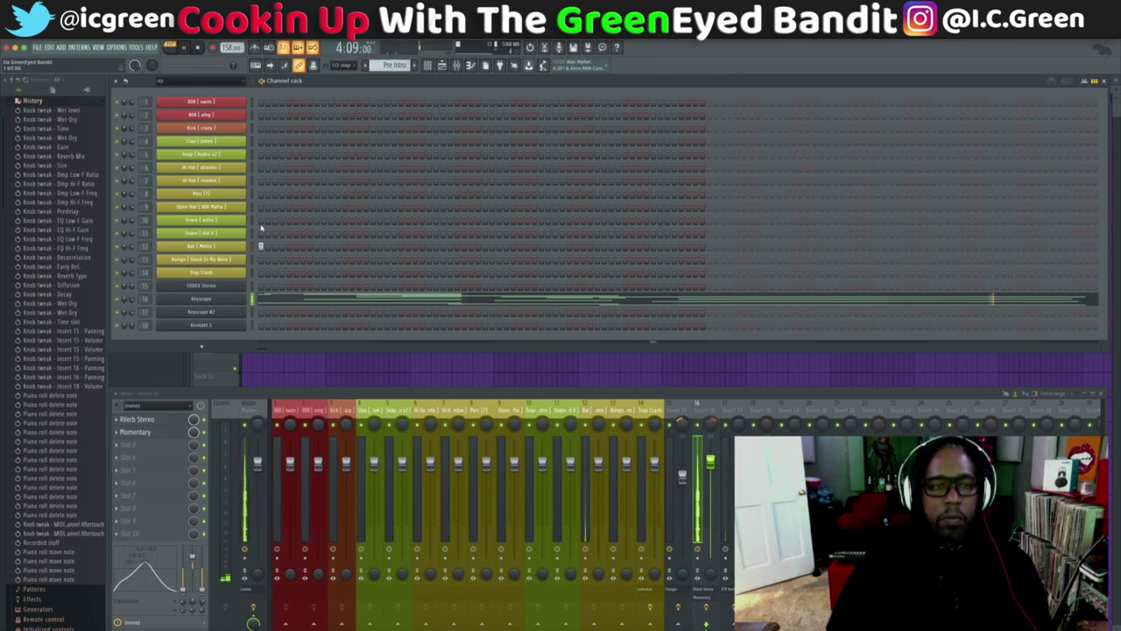
key(space)
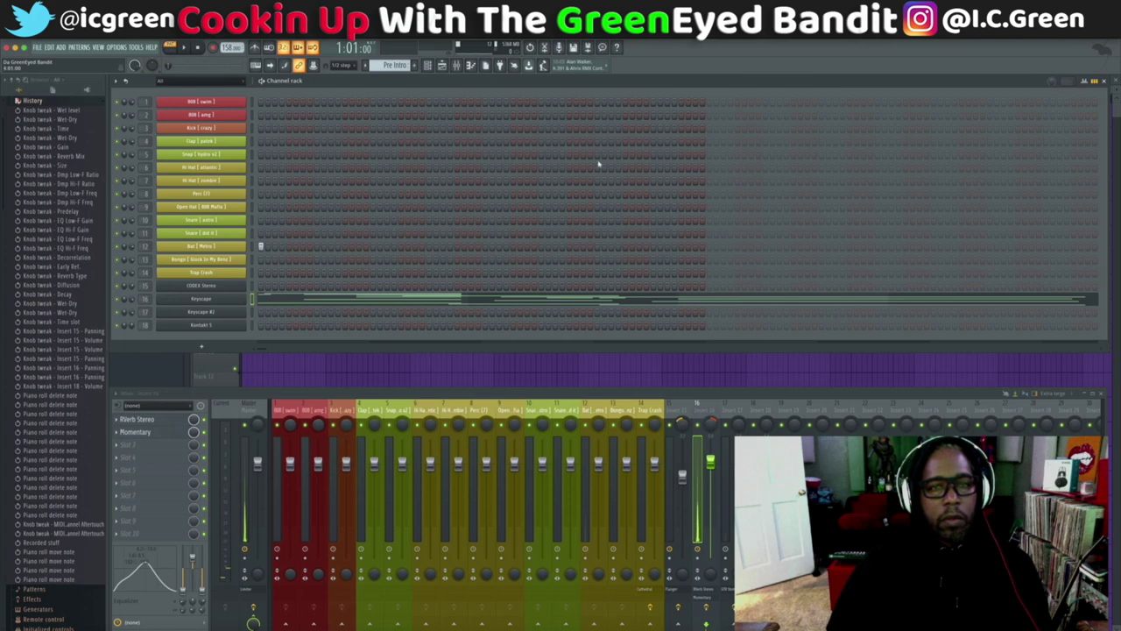
click(682, 142)
key(space)
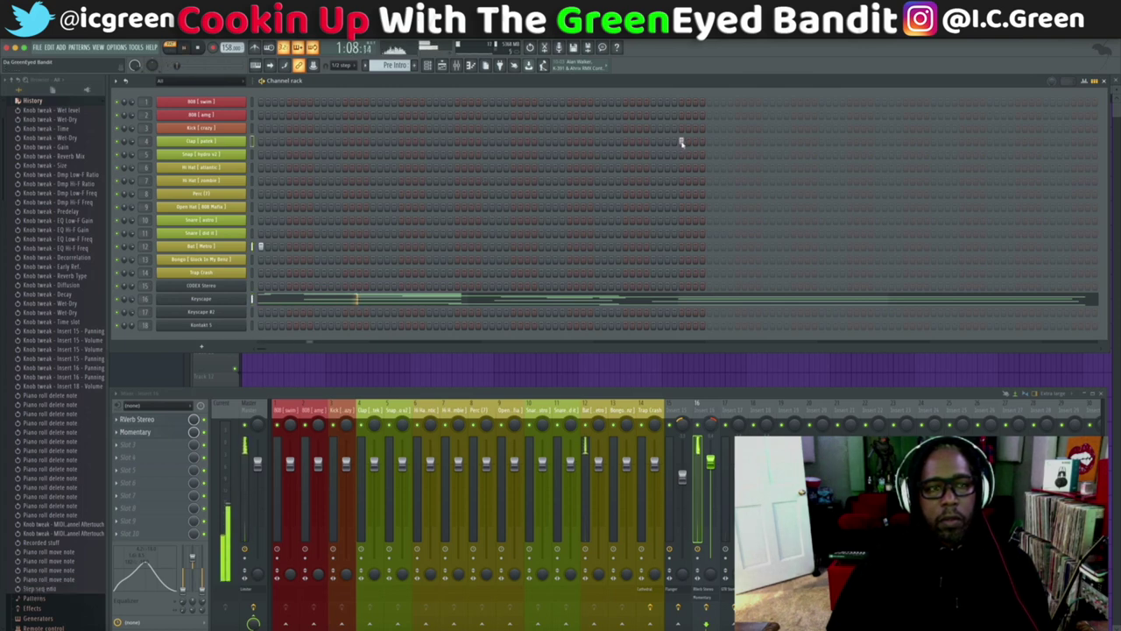
click(682, 155)
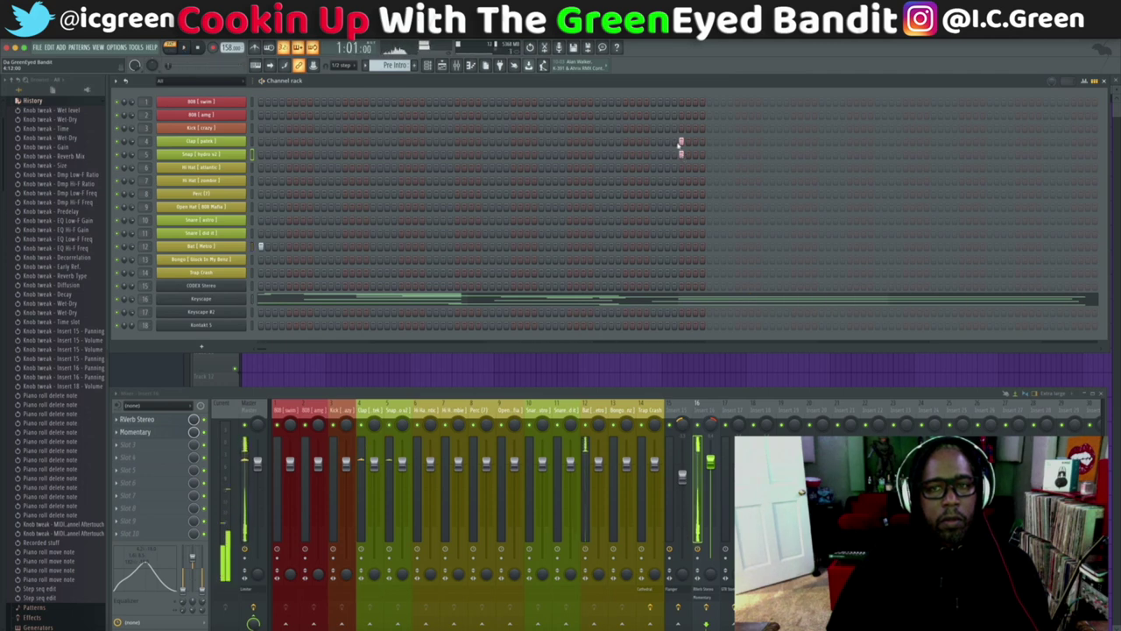
click(681, 142)
click(682, 155)
Step: Place clap, snap and Bat [Metro] hits on step 9 of bar 4 in Pre Intro, and play it through into Intro
click(649, 141)
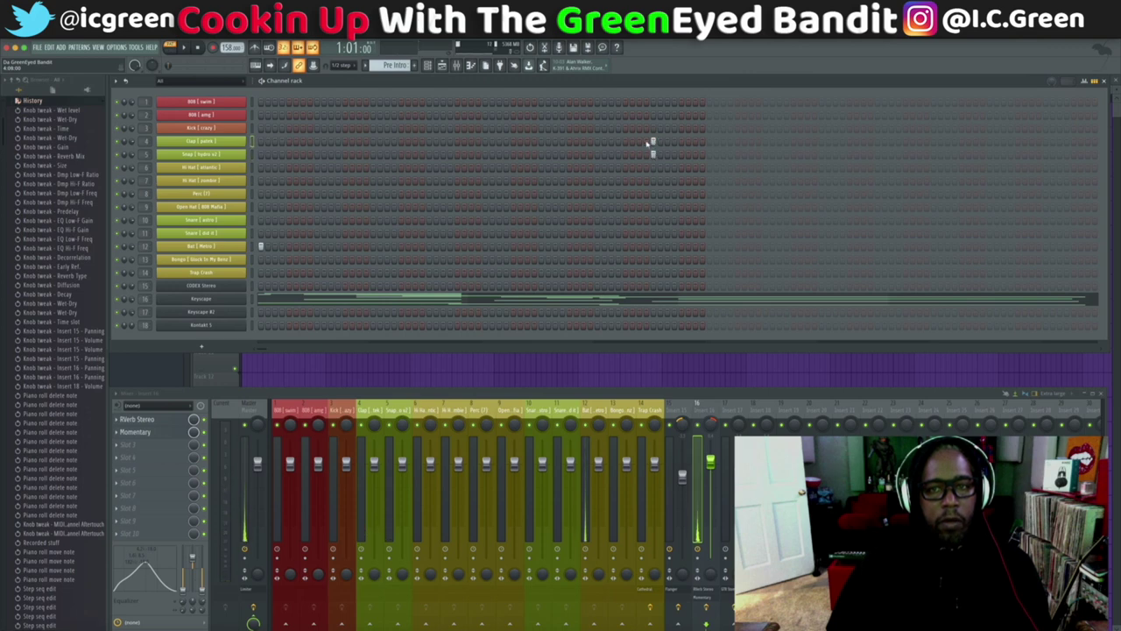
key(space)
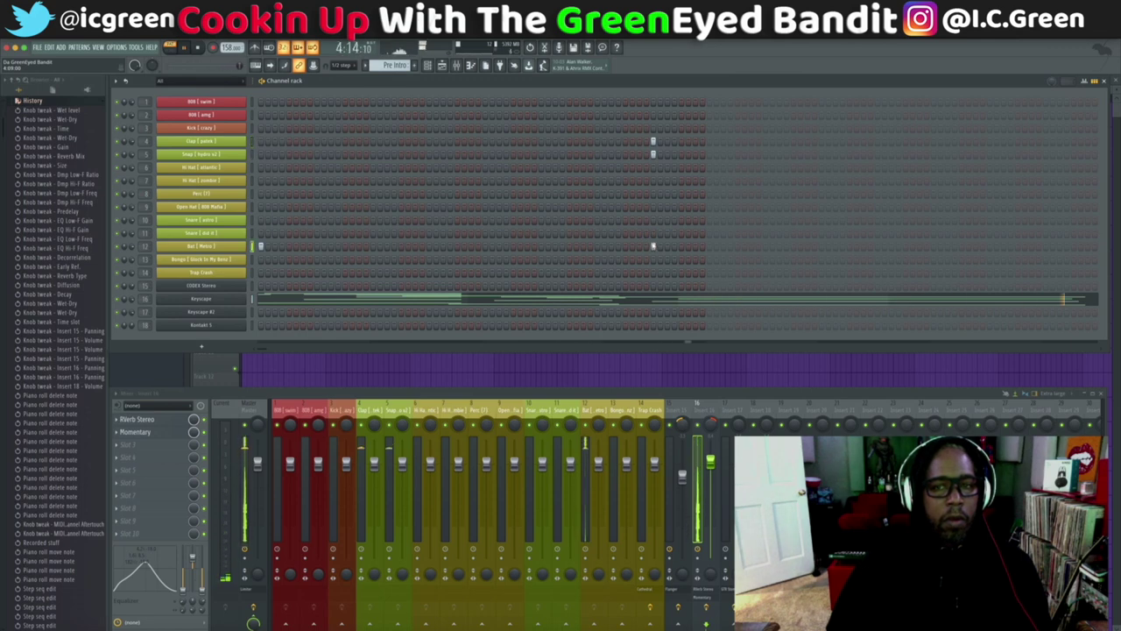
scroll(399, 67, down, 1)
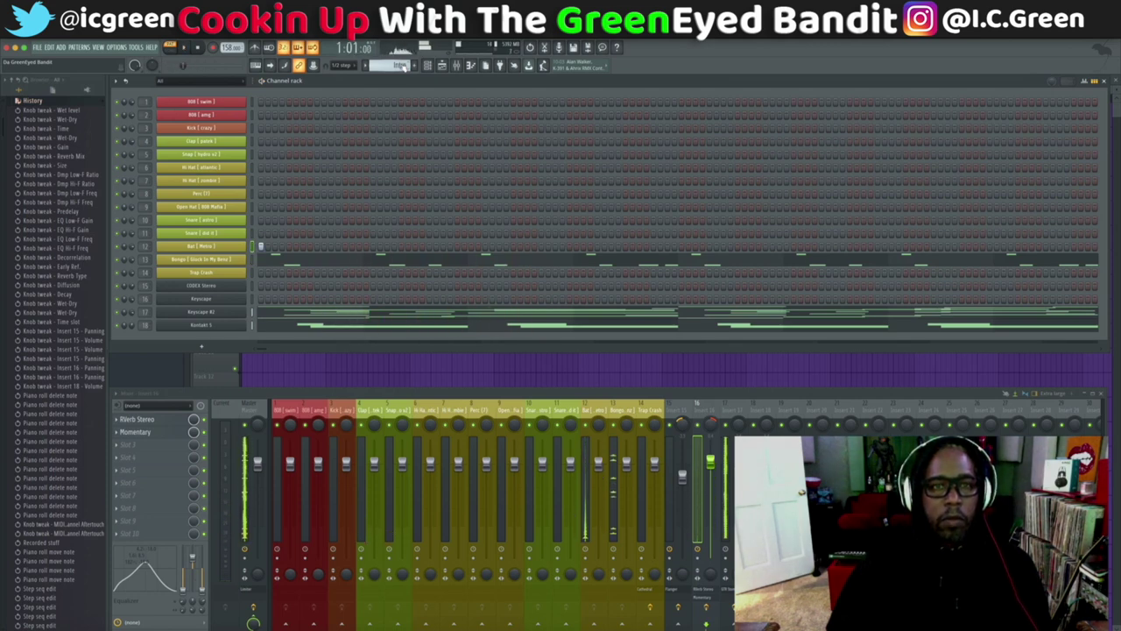
Step: Switch to Pattern 3, open its 808 notes in the piano roll, rename the pattern as "1st Verse", and colour it green
scroll(400, 67, down, 1)
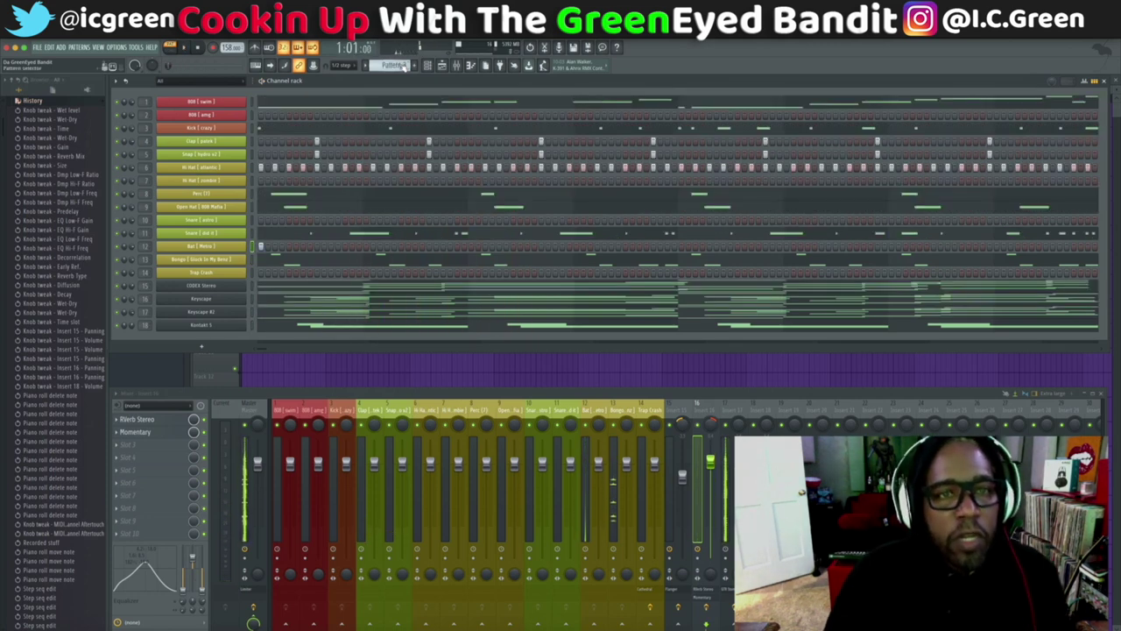
click(372, 101)
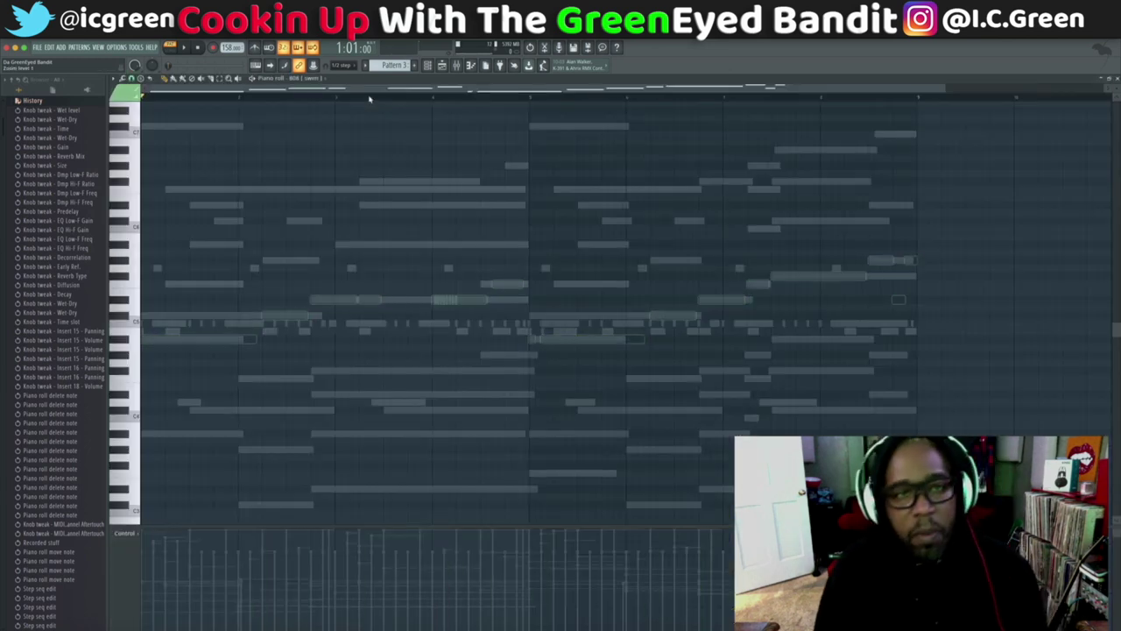
click(393, 65)
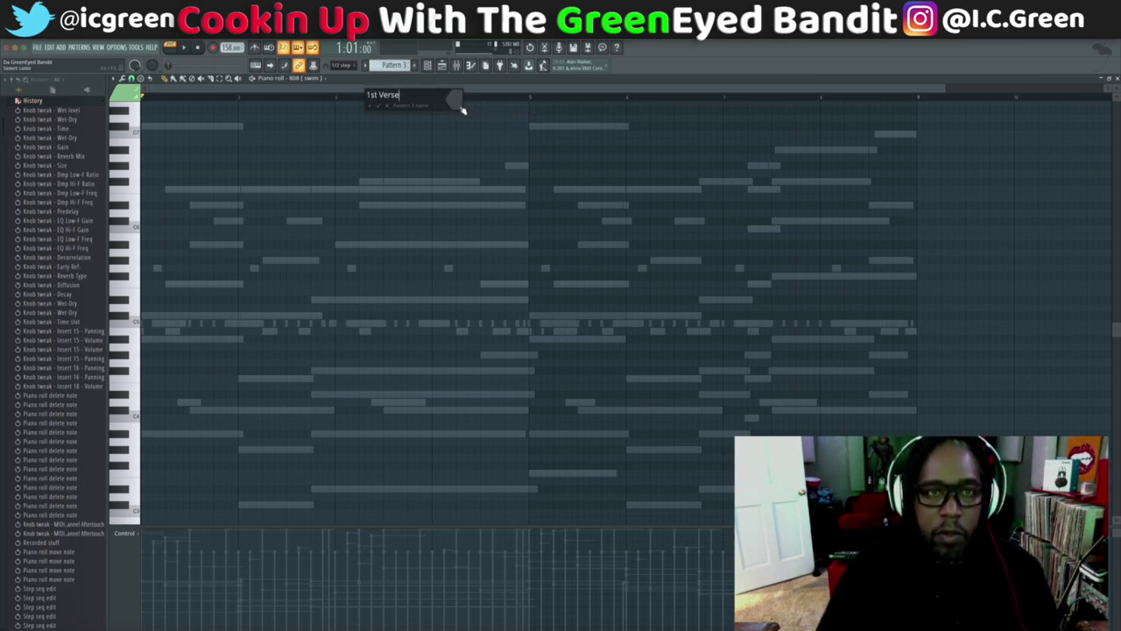
click(461, 107)
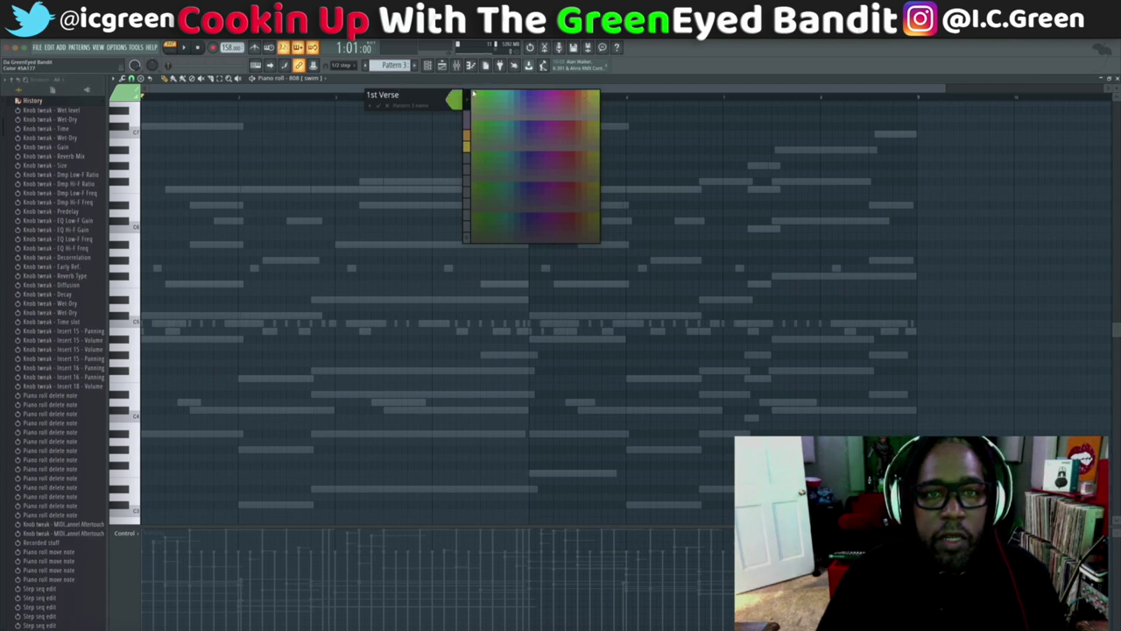
click(474, 93)
key(Return)
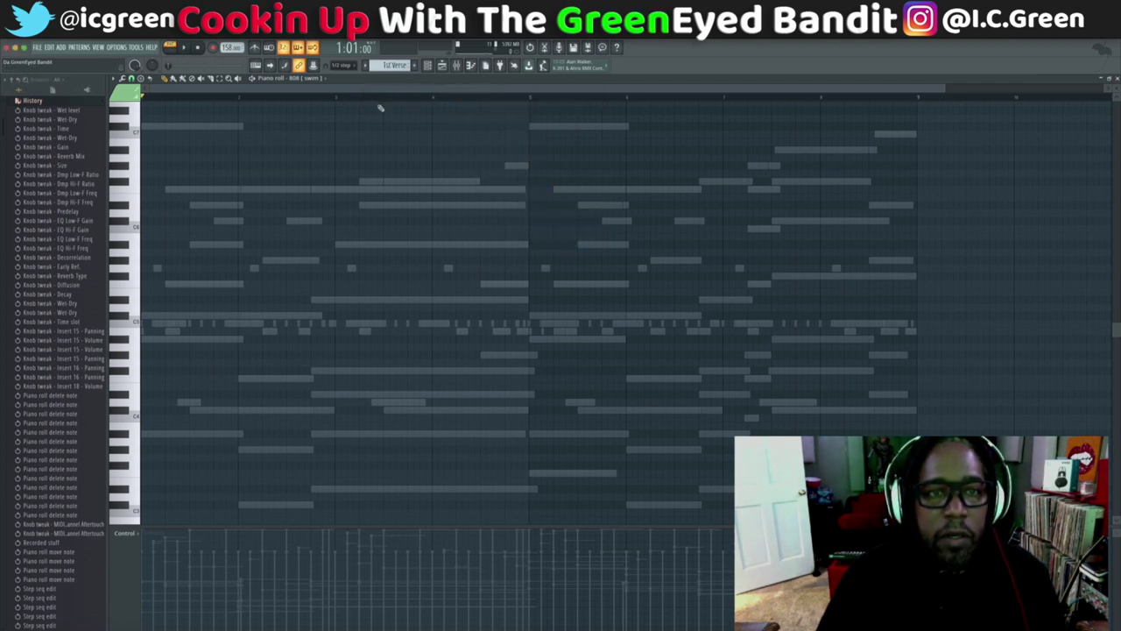
Step: Play the start of 1st Verse and examine its notes channel by channel in the piano roll, from the 808 to CODEX Stereo
key(space)
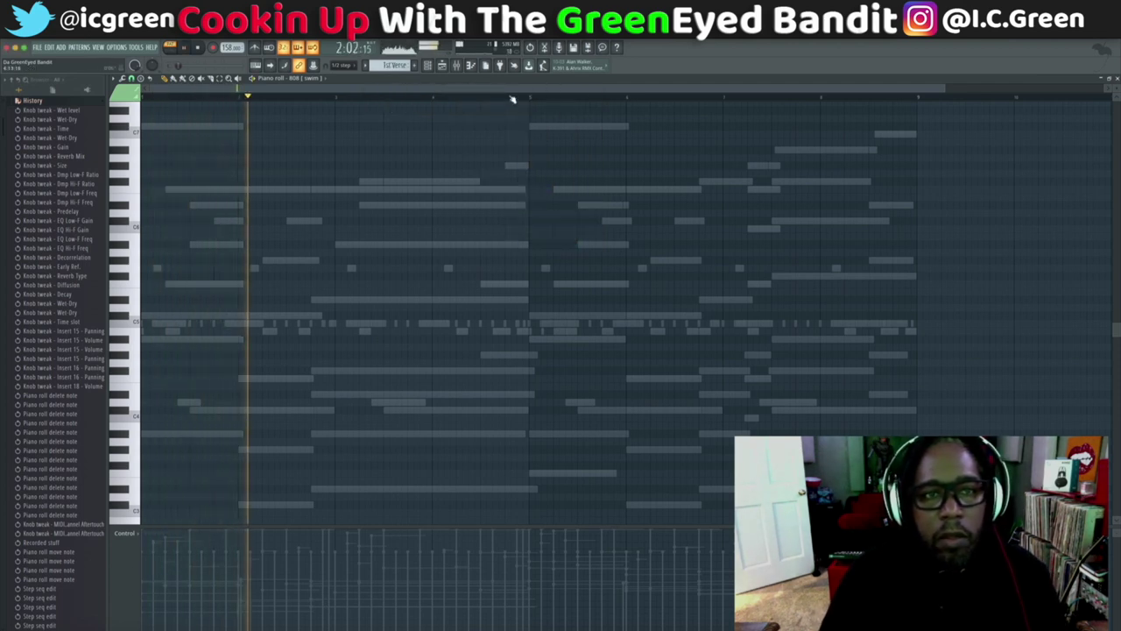
key(space)
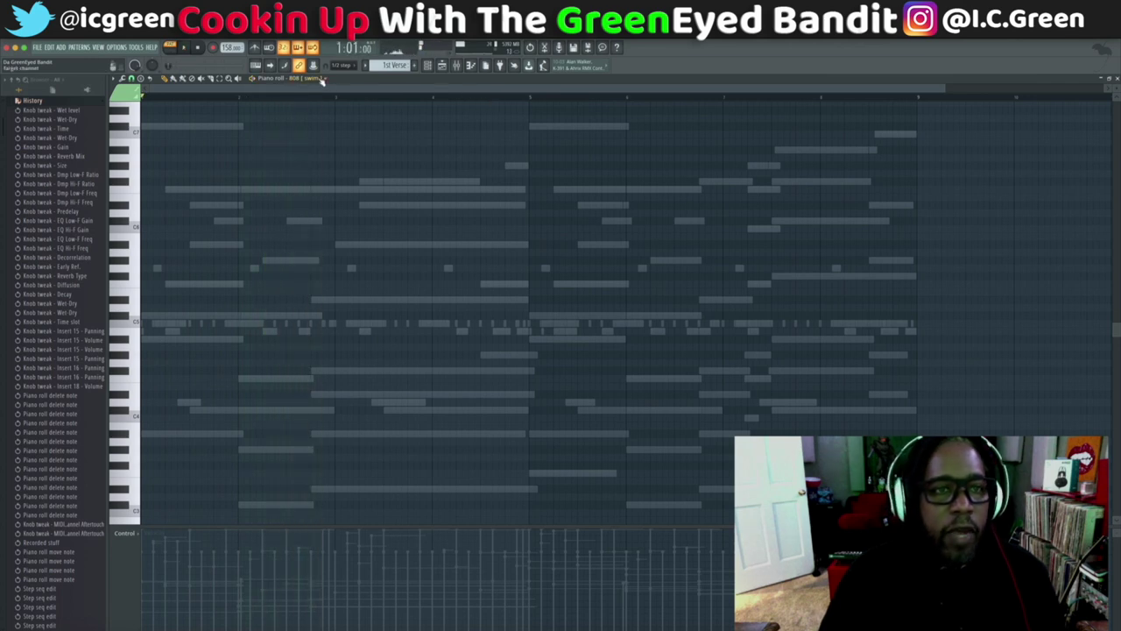
scroll(322, 79, up, 1)
scroll(322, 79, down, 1)
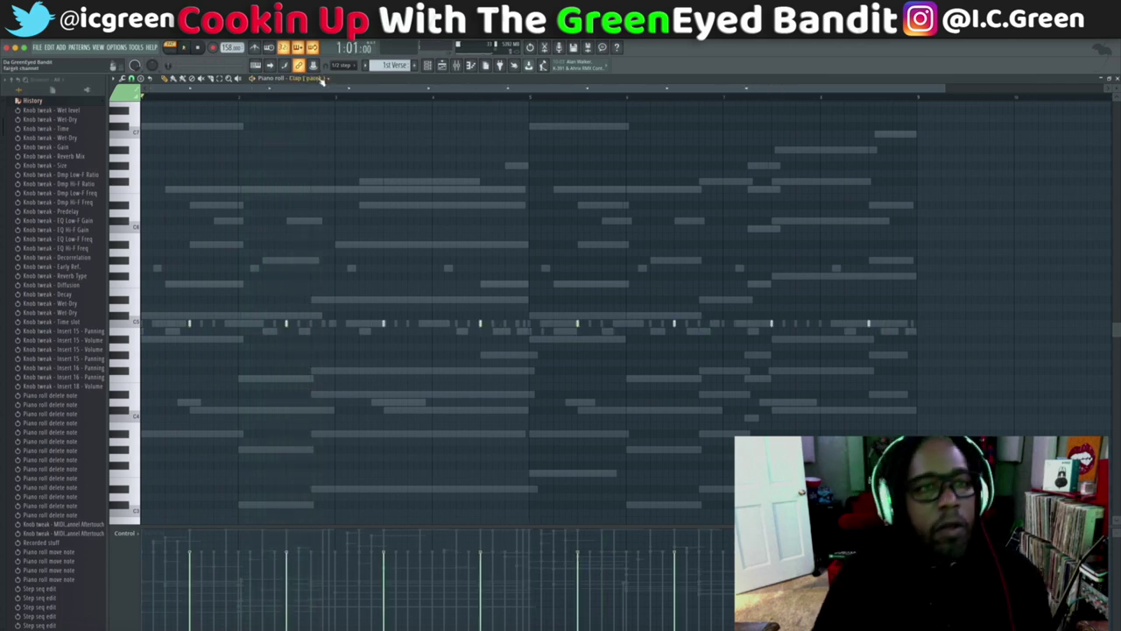
scroll(322, 79, down, 1)
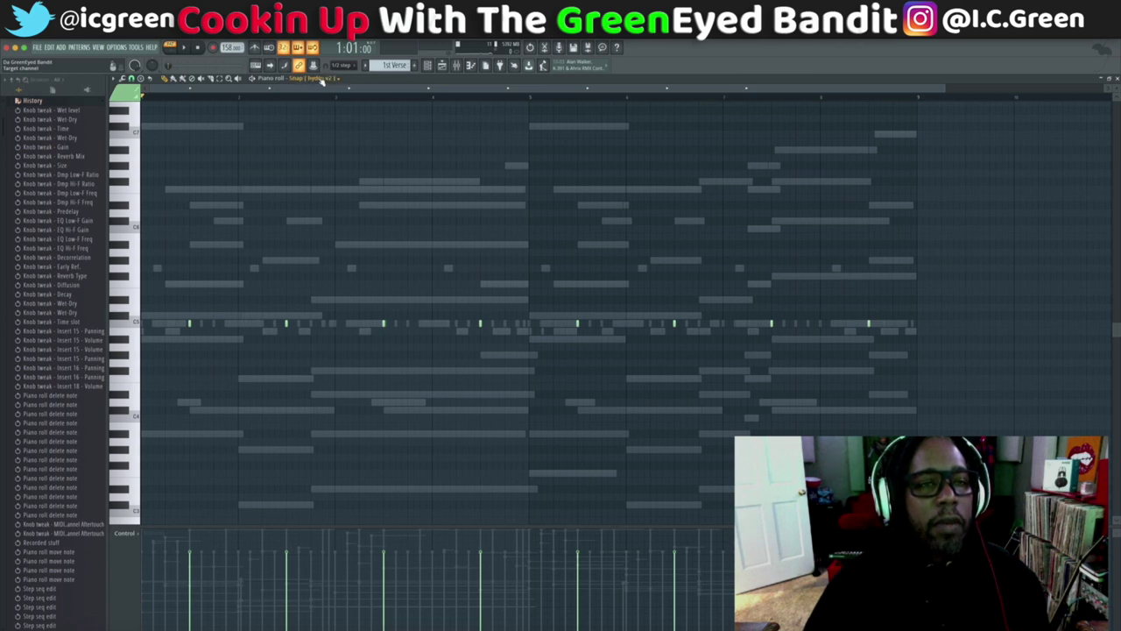
scroll(322, 81, down, 1)
scroll(323, 81, down, 1)
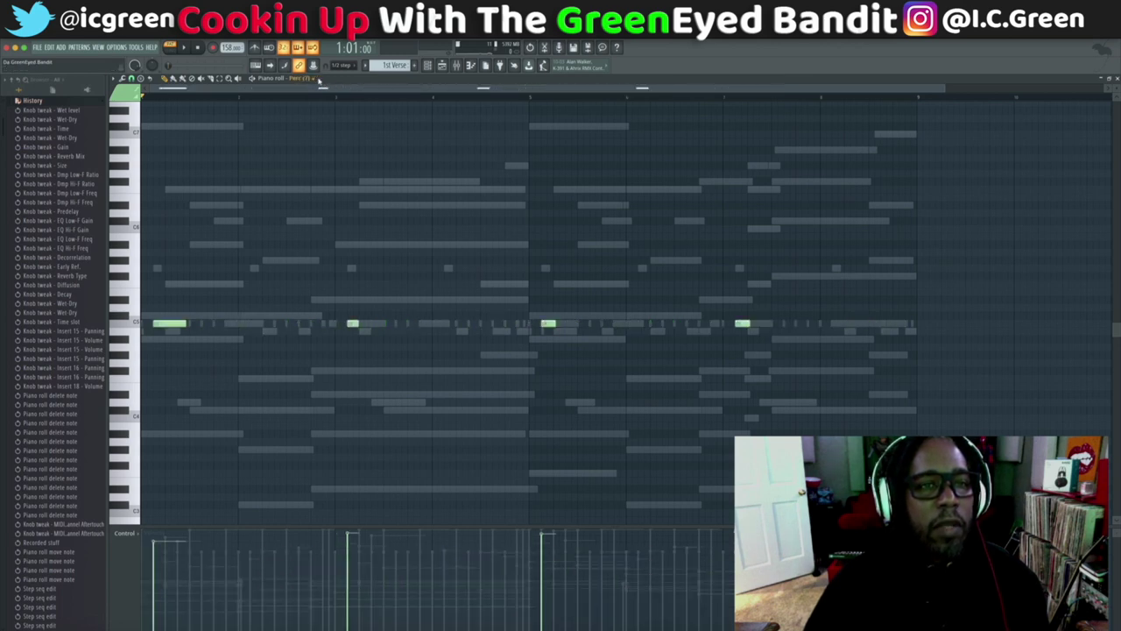
scroll(316, 79, down, 1)
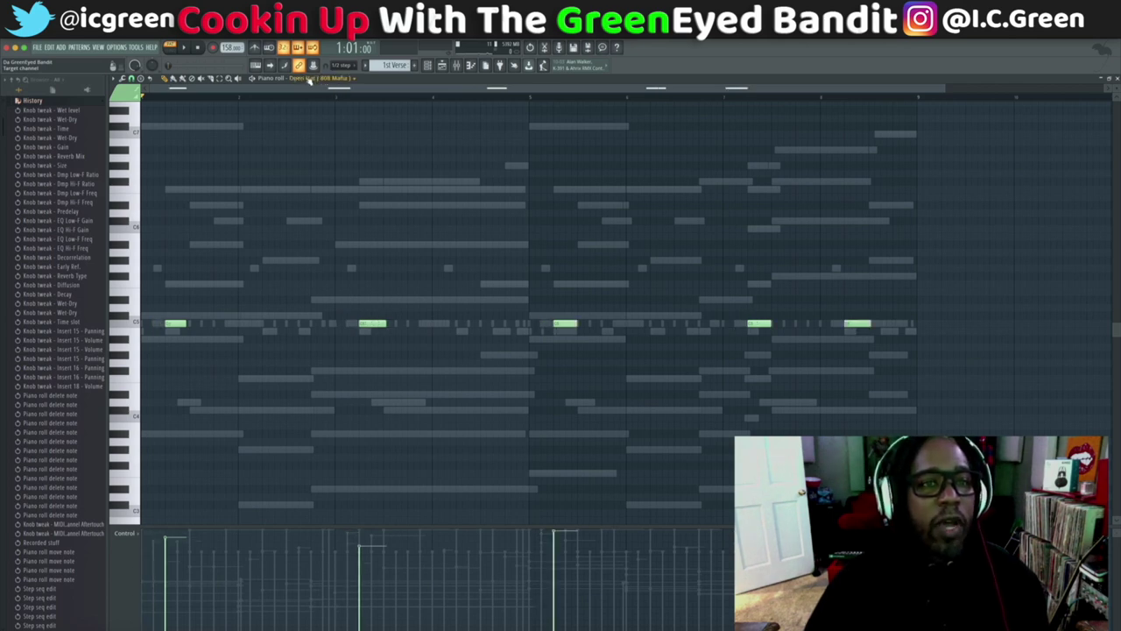
scroll(309, 80, down, 1)
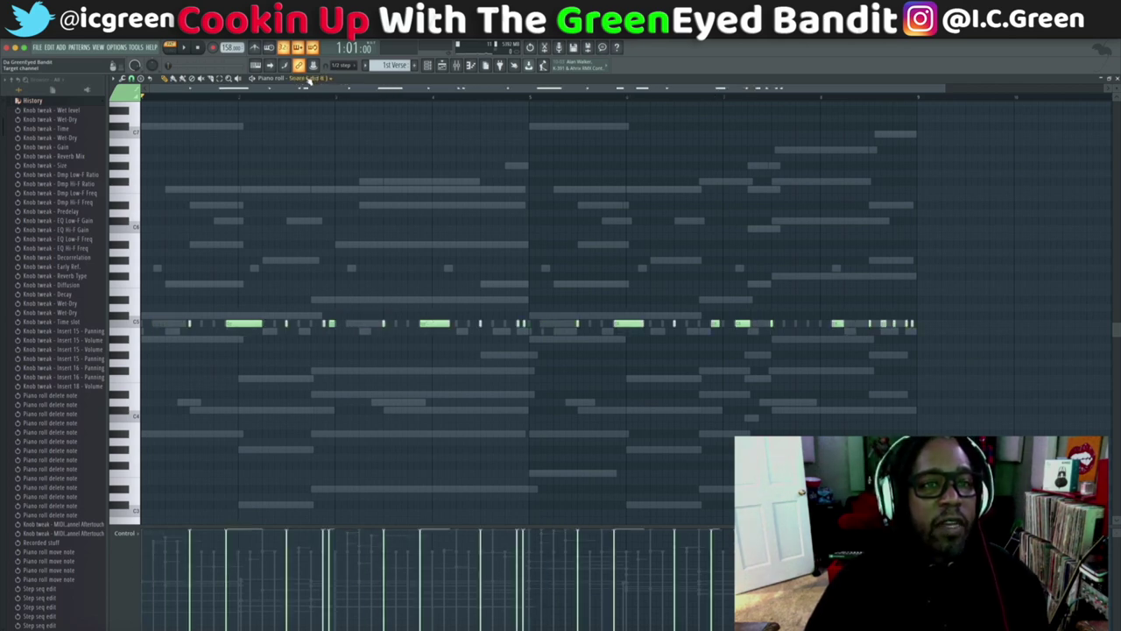
scroll(306, 79, down, 1)
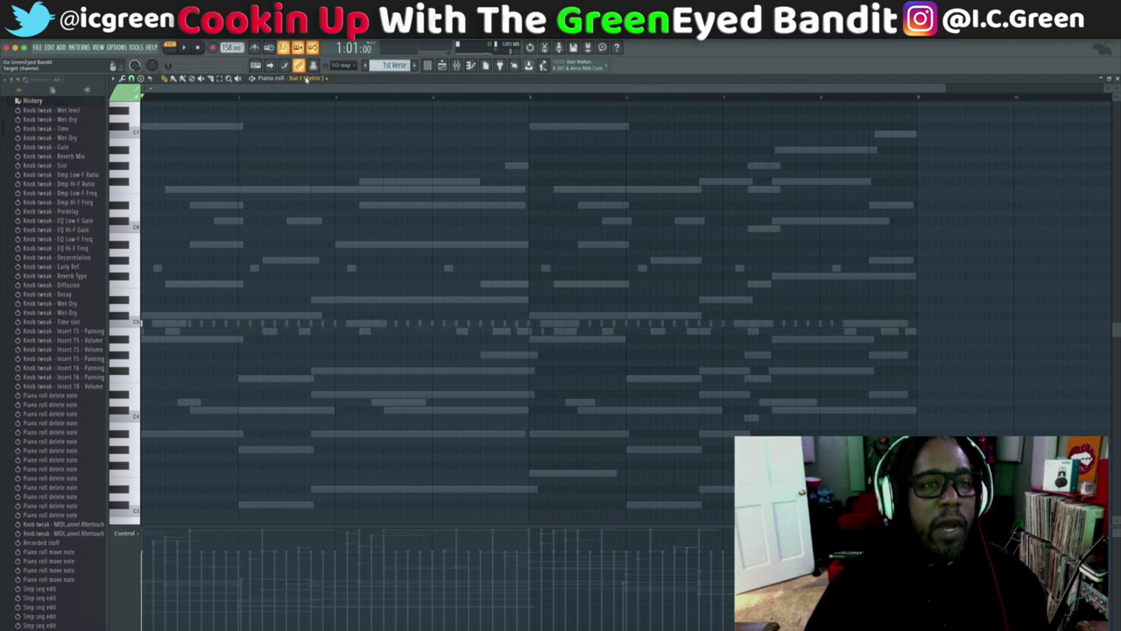
scroll(307, 79, down, 1)
scroll(307, 79, down, 1)
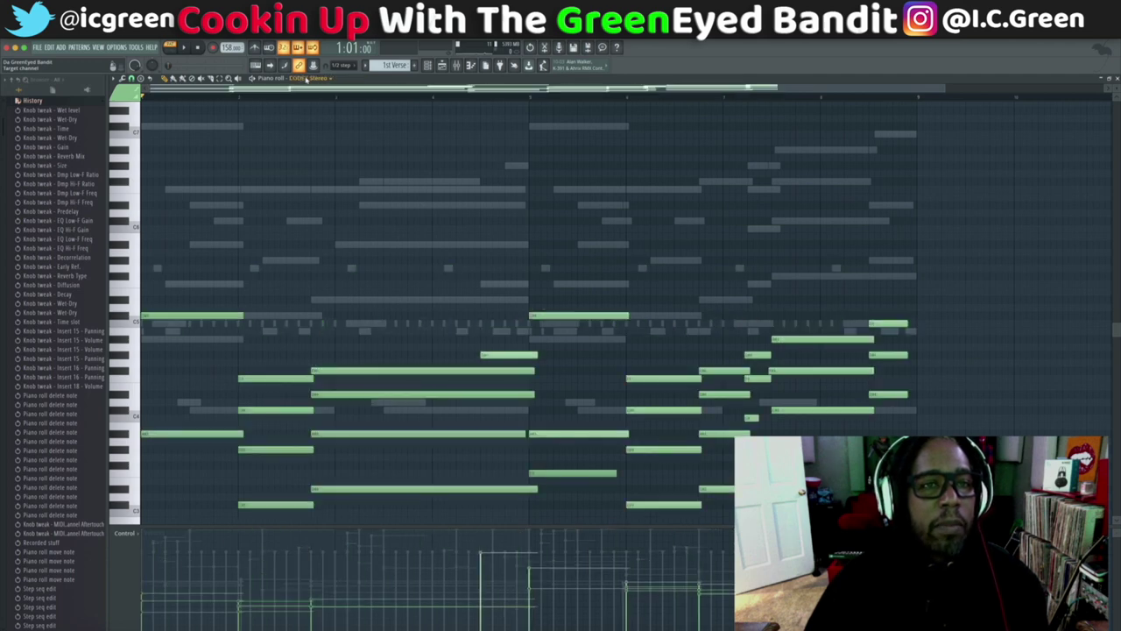
scroll(307, 79, up, 1)
scroll(306, 79, up, 2)
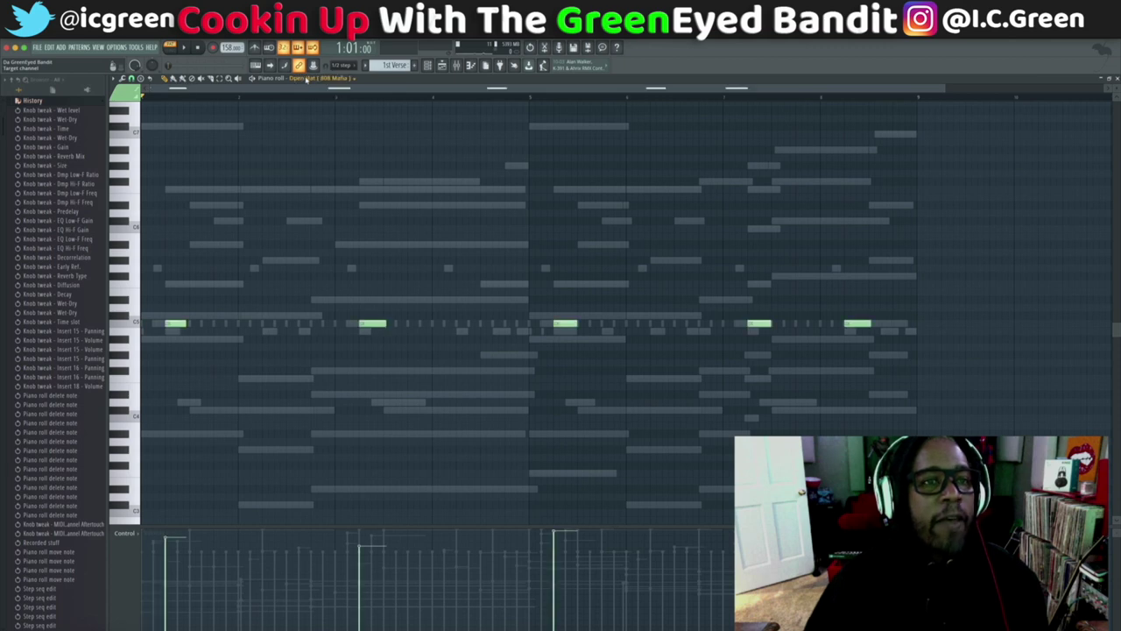
scroll(306, 78, up, 3)
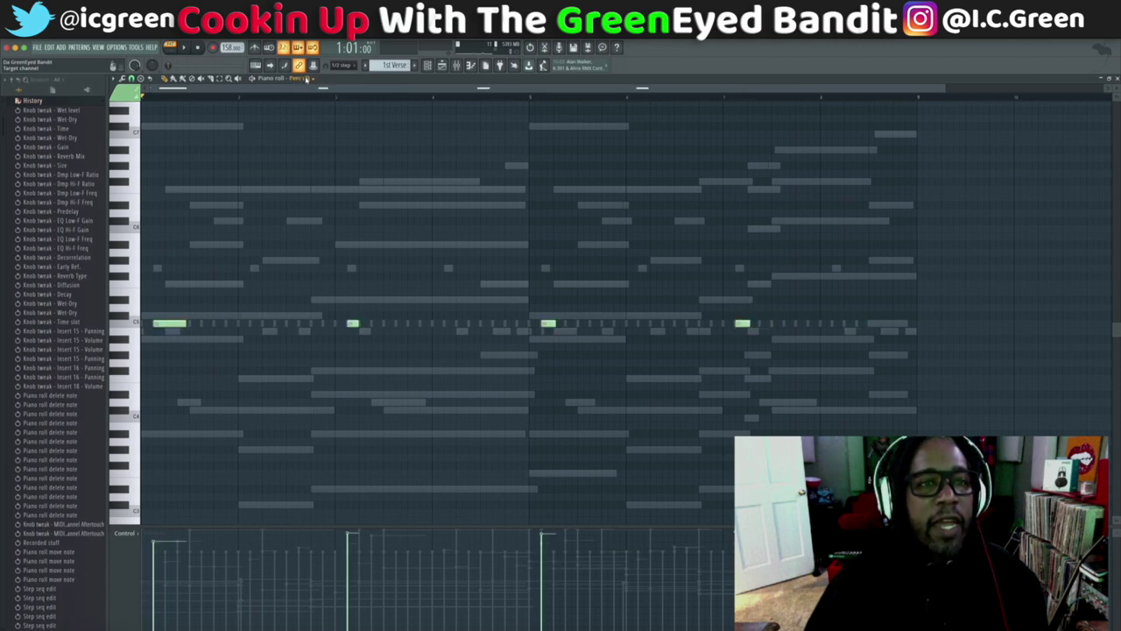
scroll(306, 79, up, 2)
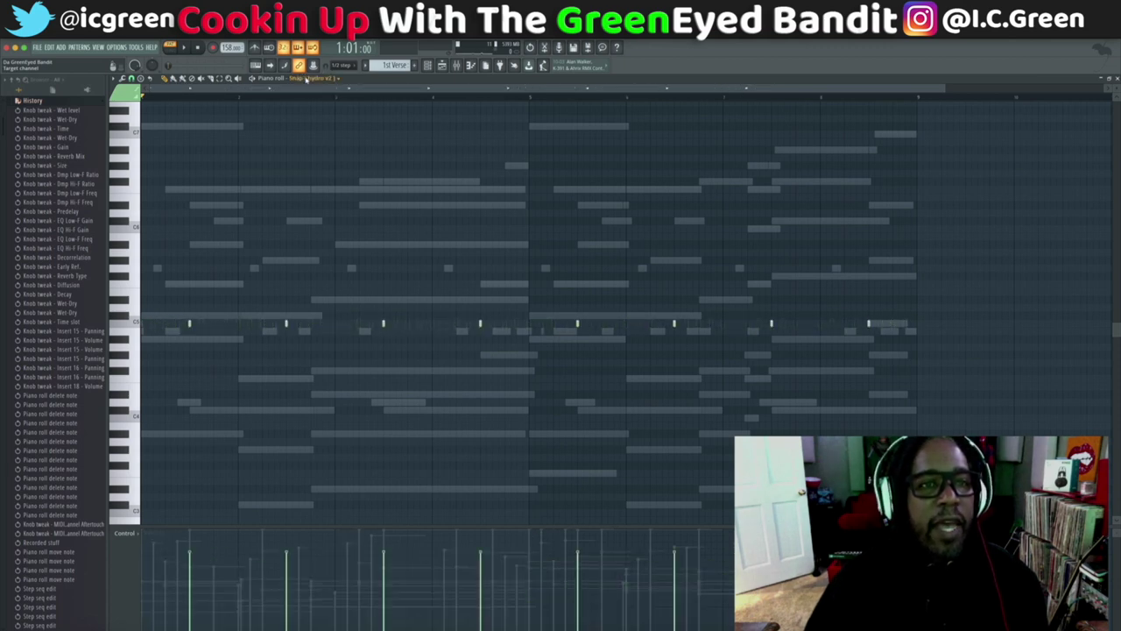
scroll(307, 79, up, 2)
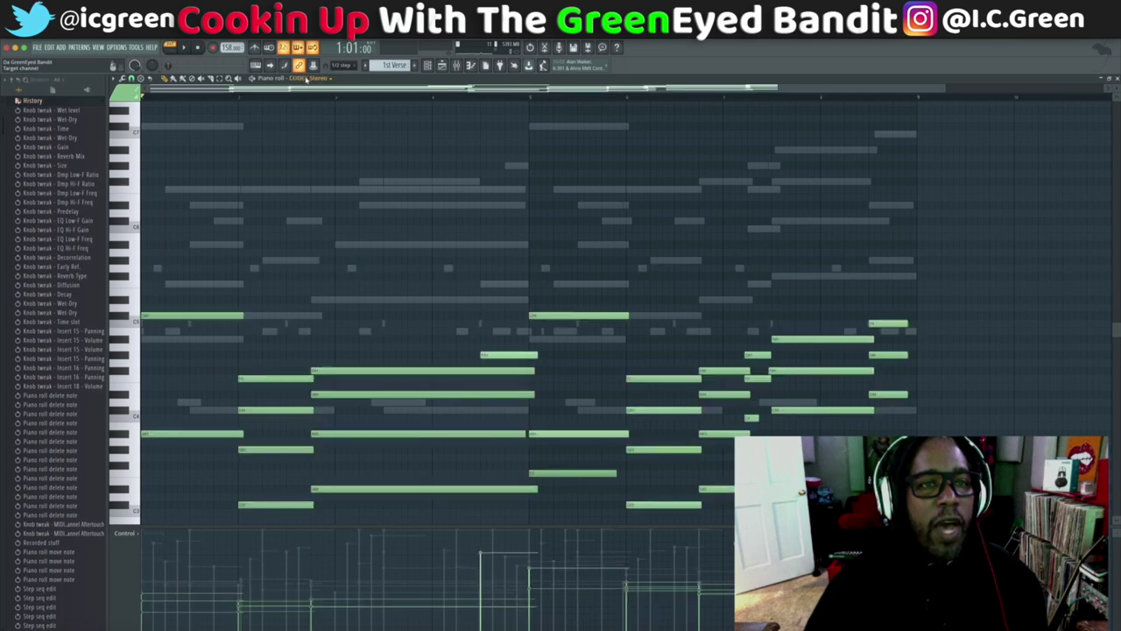
Step: Clear the CODEX Stereo notes from 1st Verse, check the Keyscape and Kontakt 5 parts, and return to the channel rack
scroll(307, 78, up, 1)
scroll(307, 79, up, 1)
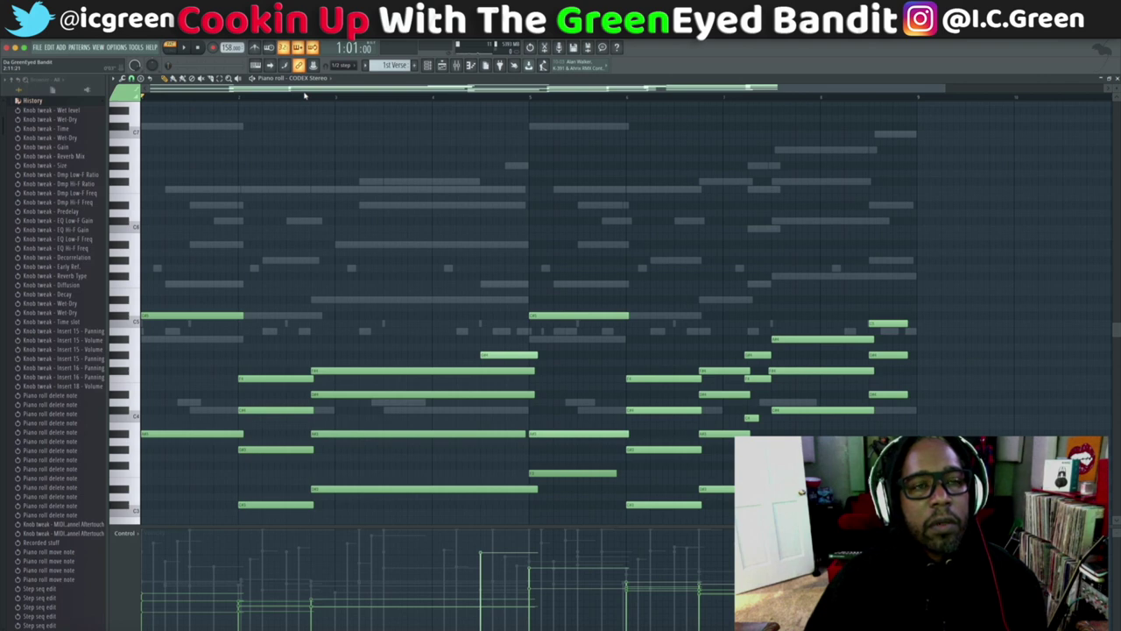
scroll(305, 95, up, 1)
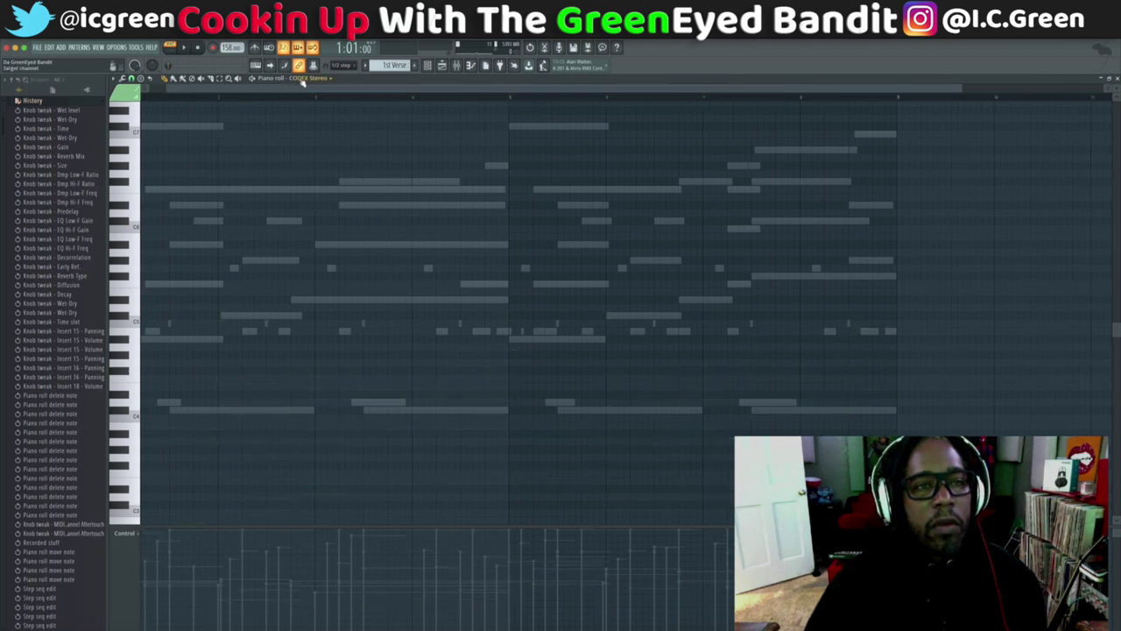
scroll(302, 79, down, 2)
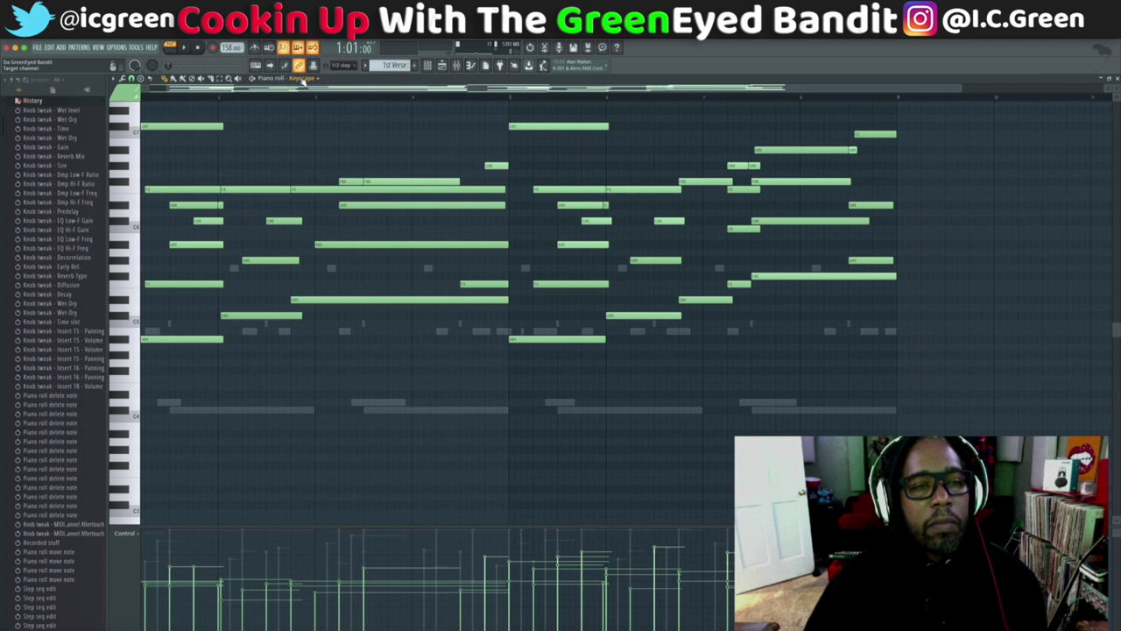
scroll(302, 80, down, 2)
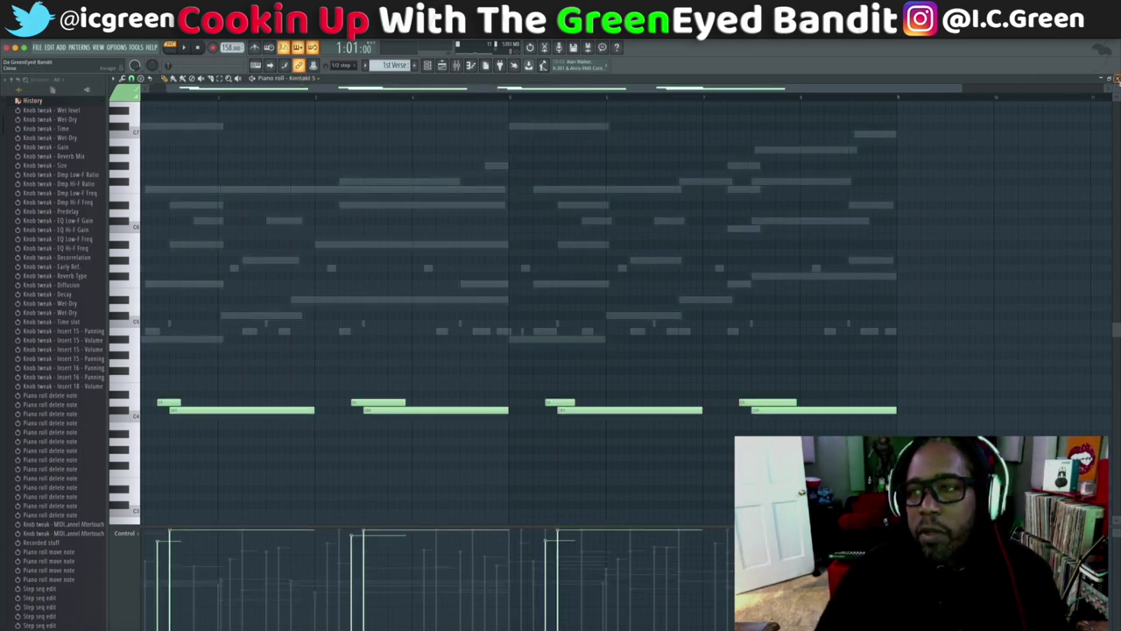
click(1116, 78)
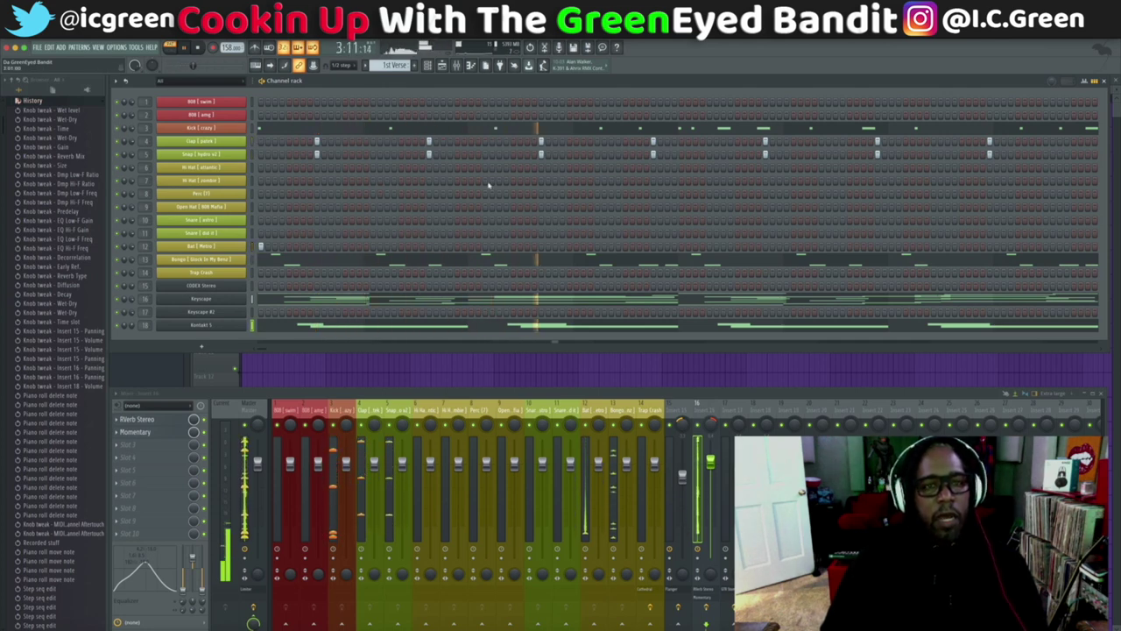
Step: Duplicate the eight-bar Kick [crazy] part of 1st Verse into bars 9 to 16
click(486, 128)
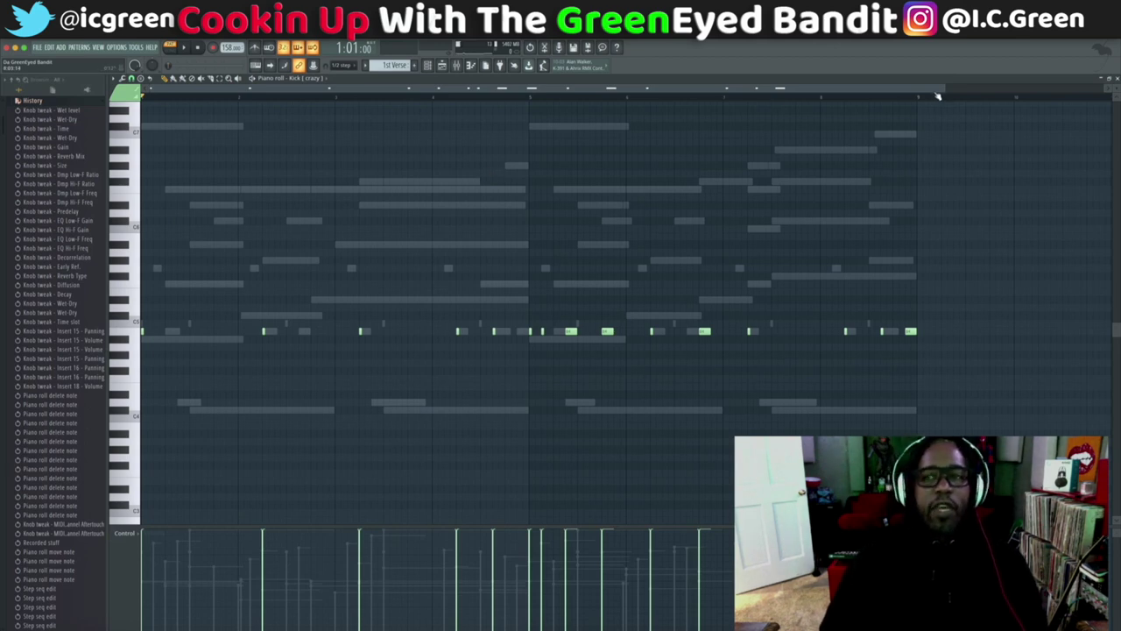
drag(946, 86, 1099, 87)
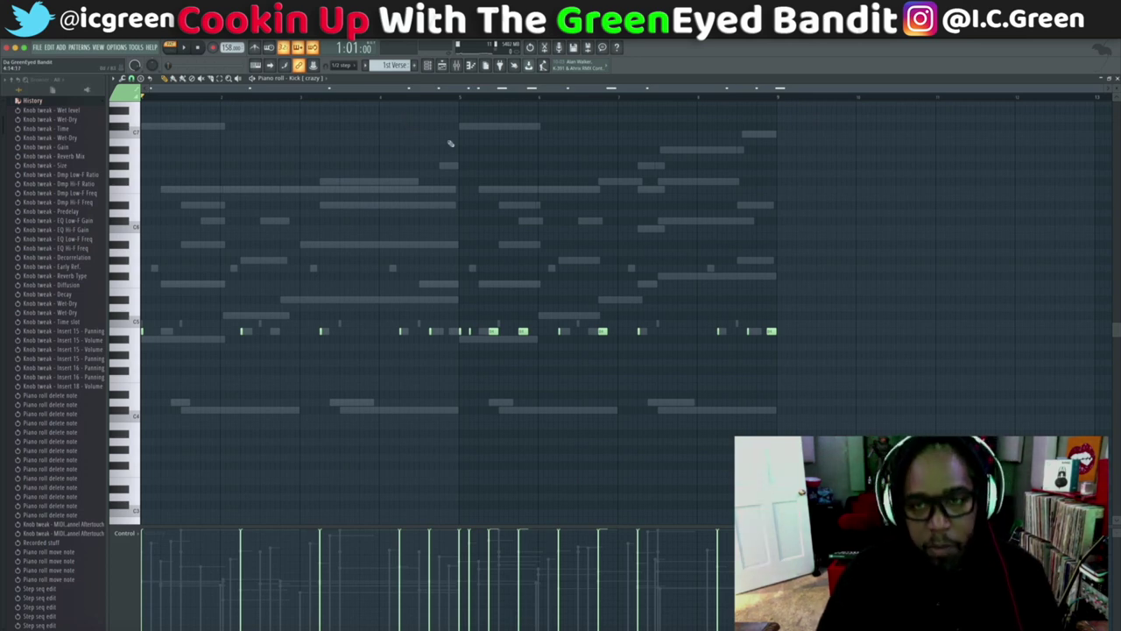
key(ctrl+b)
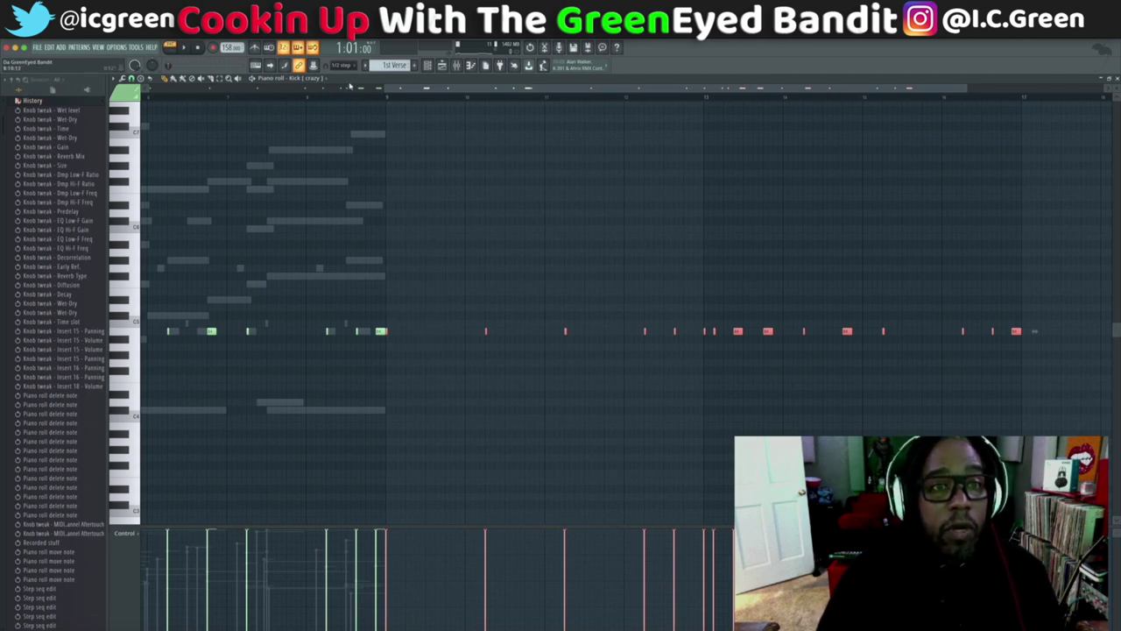
Step: Duplicate the clap and snap notes of 1st Verse into bars 9 to 16, shifting the copies onto the middle of each bar
scroll(319, 78, down, 1)
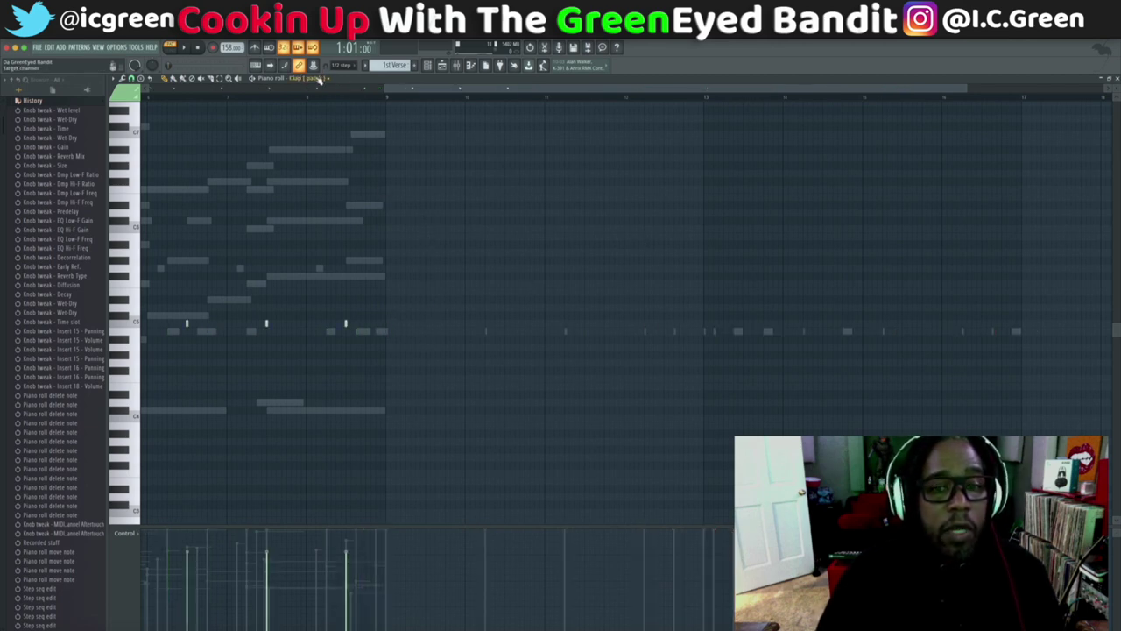
key(ctrl+b)
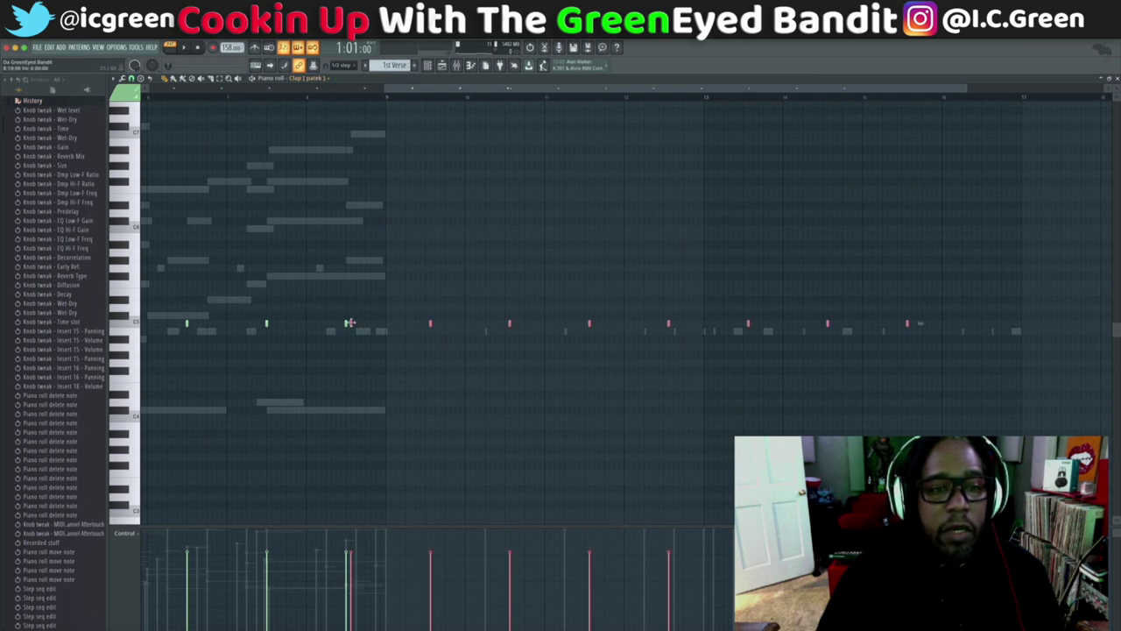
drag(349, 324, 426, 322)
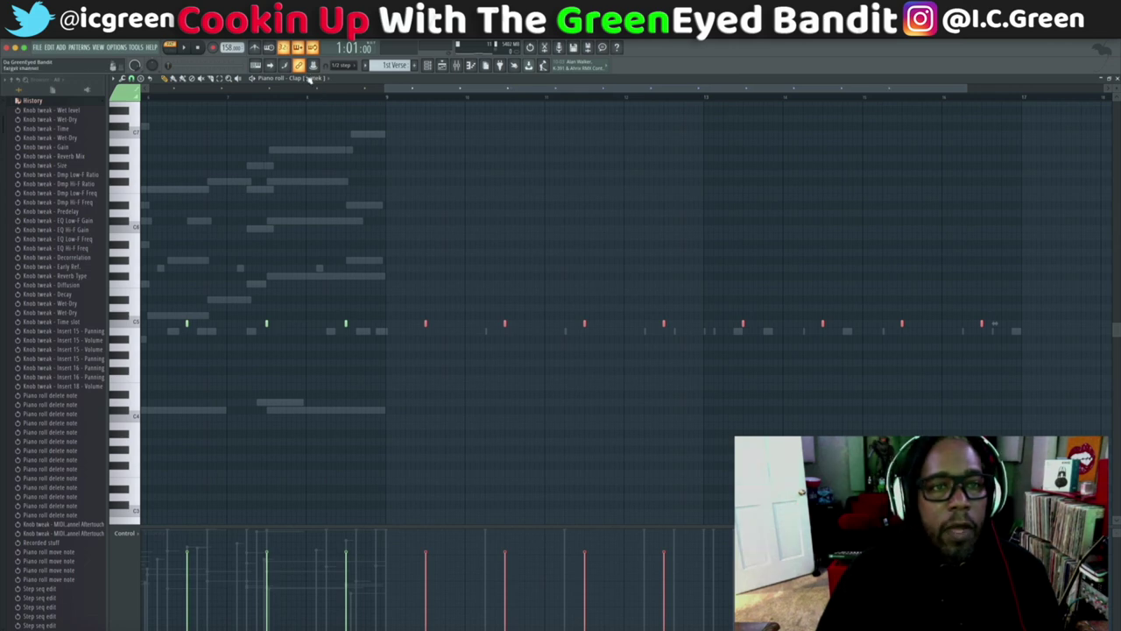
key(shift+Right)
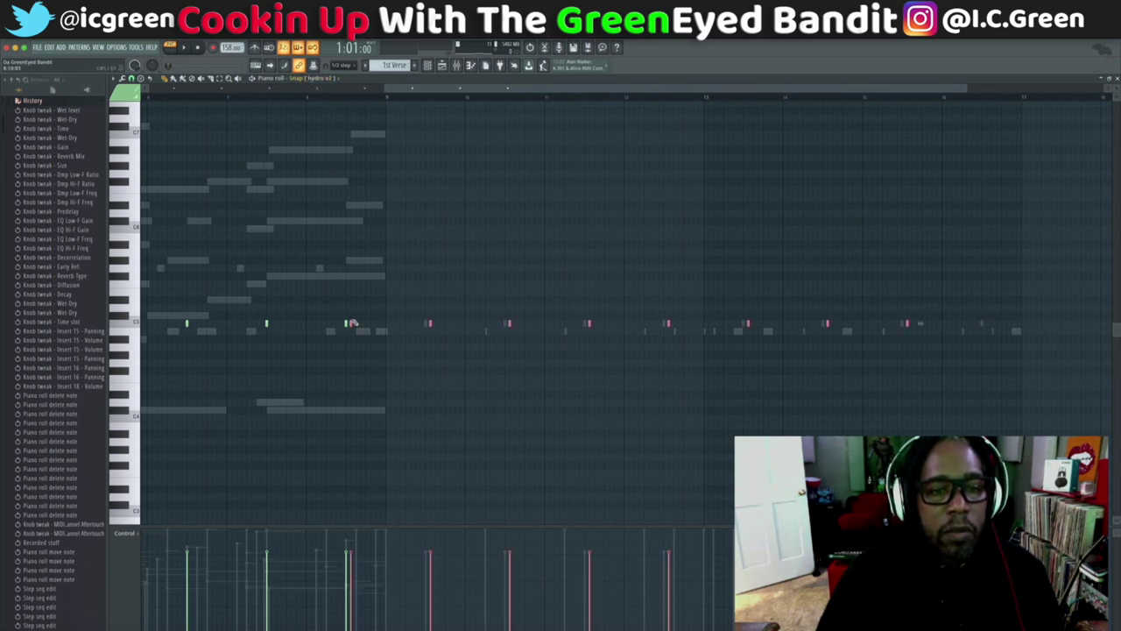
drag(349, 323, 426, 324)
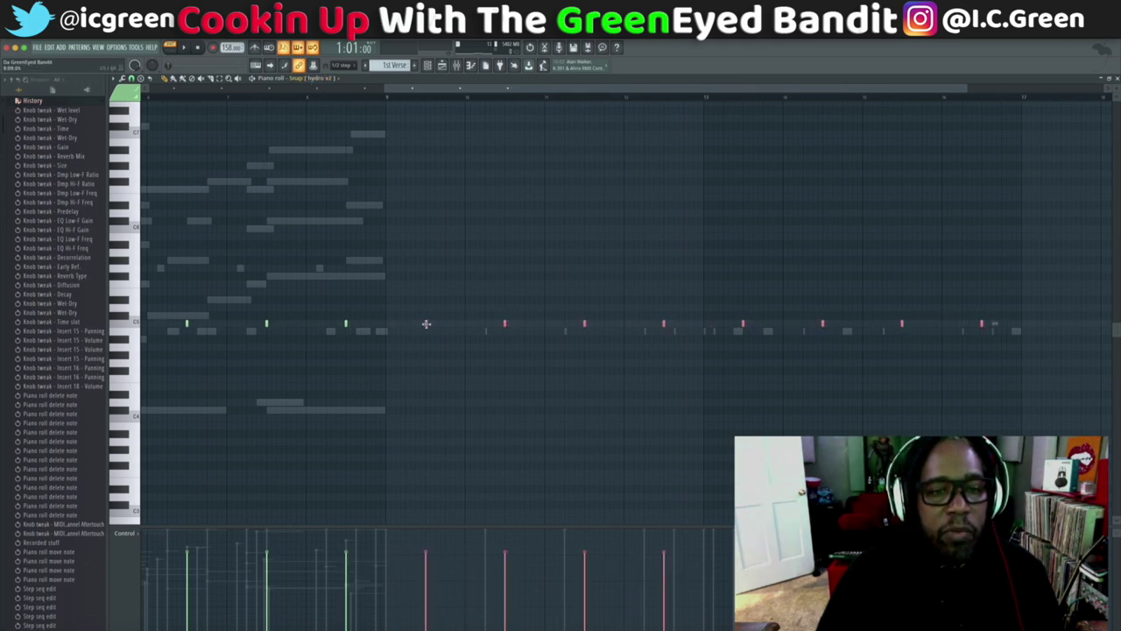
key(ctrl+d)
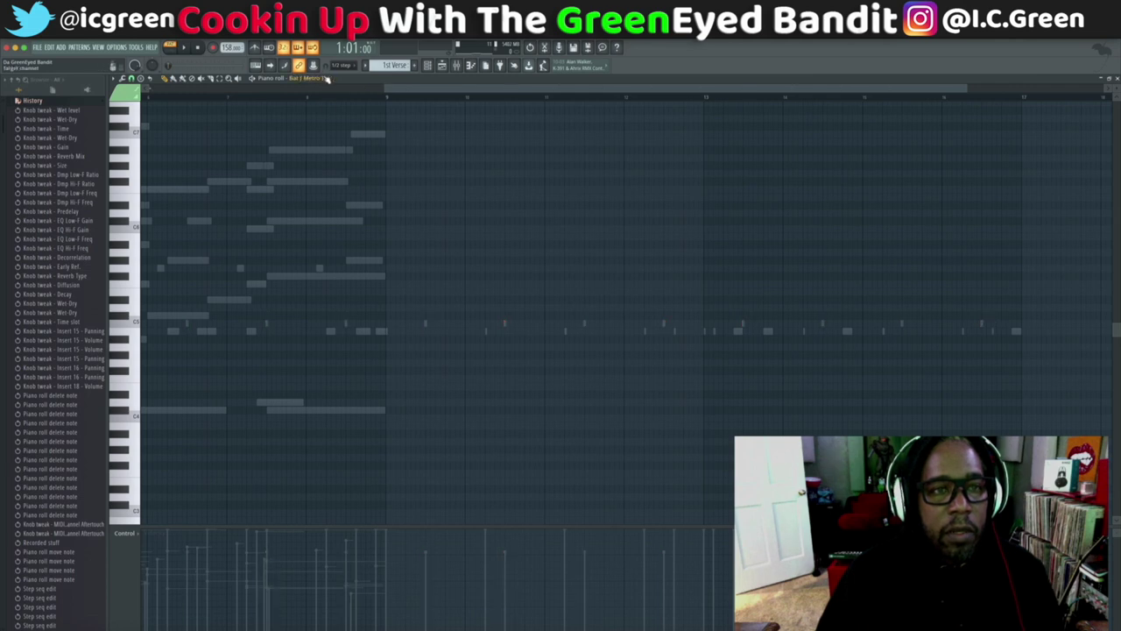
Step: Duplicate the bongo notes of 1st Verse into bars 9 to 16
click(385, 326)
scroll(315, 78, down, 1)
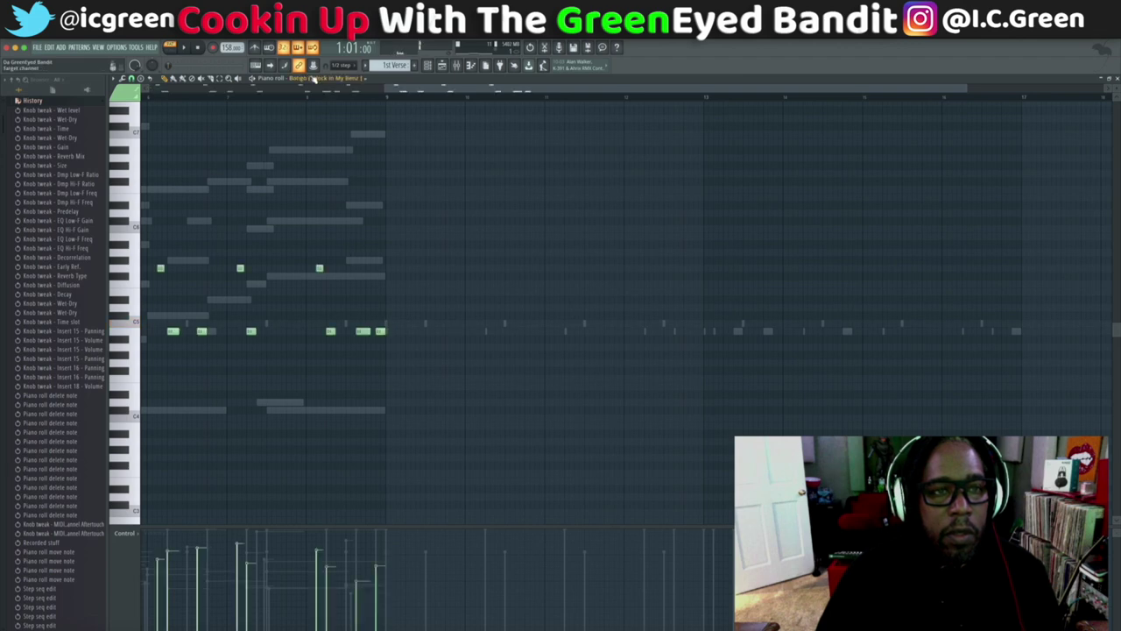
key(ctrl+v)
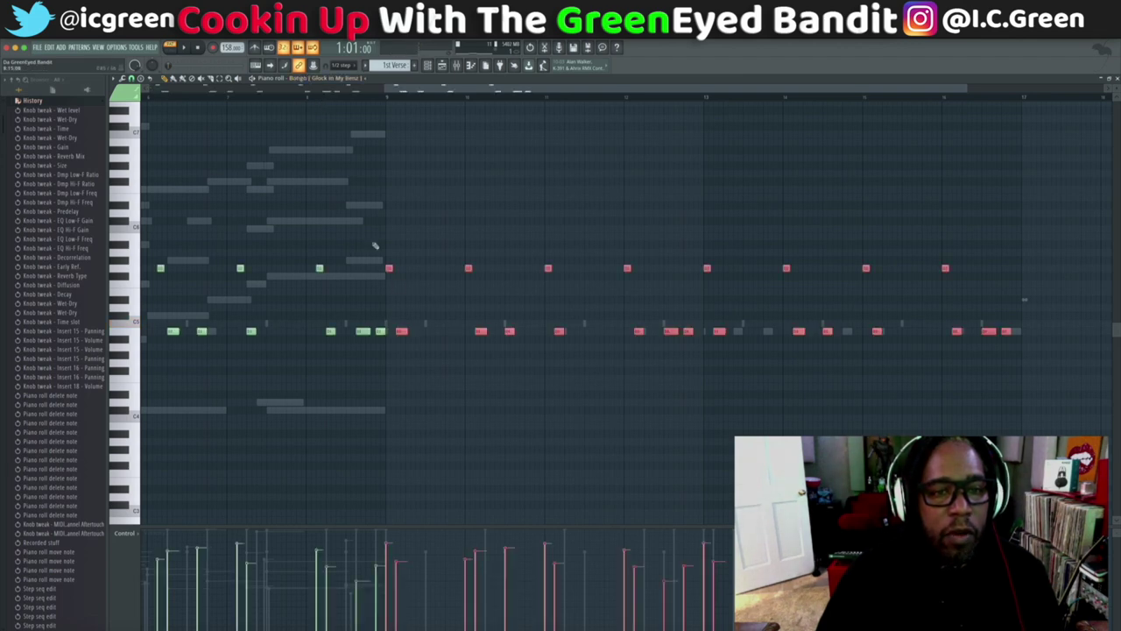
Step: Copy the Keyscape and Kontakt 5 notes of 1st Verse into bars 9 to 16 and play the pattern
scroll(334, 79, up, 1)
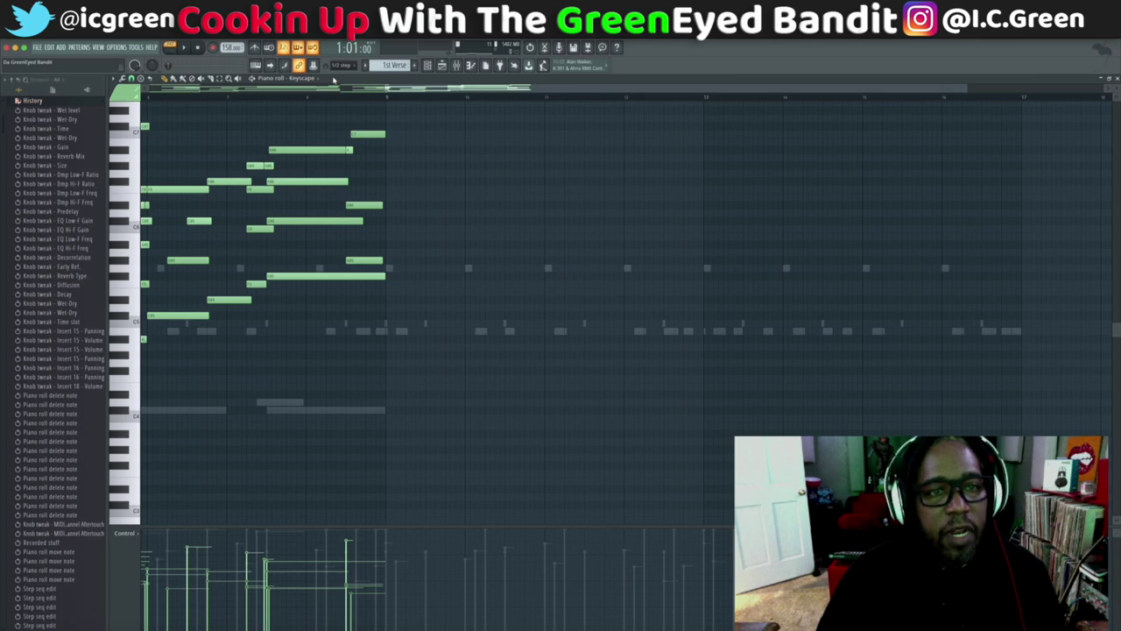
key(ctrl+v)
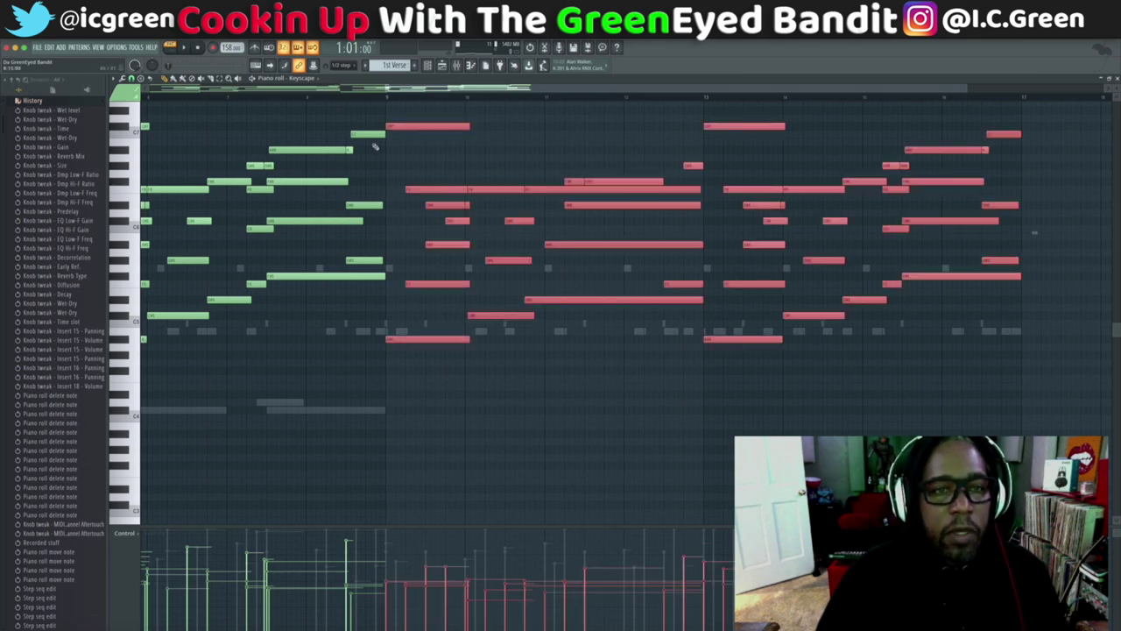
scroll(319, 79, up, 1)
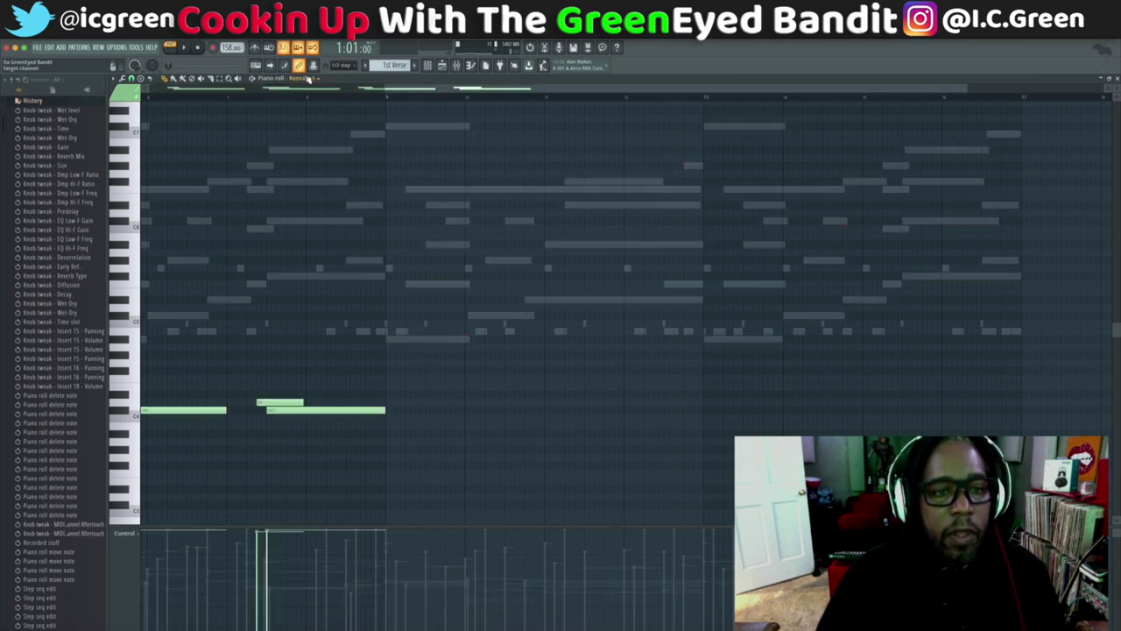
key(ctrl+v)
key(space)
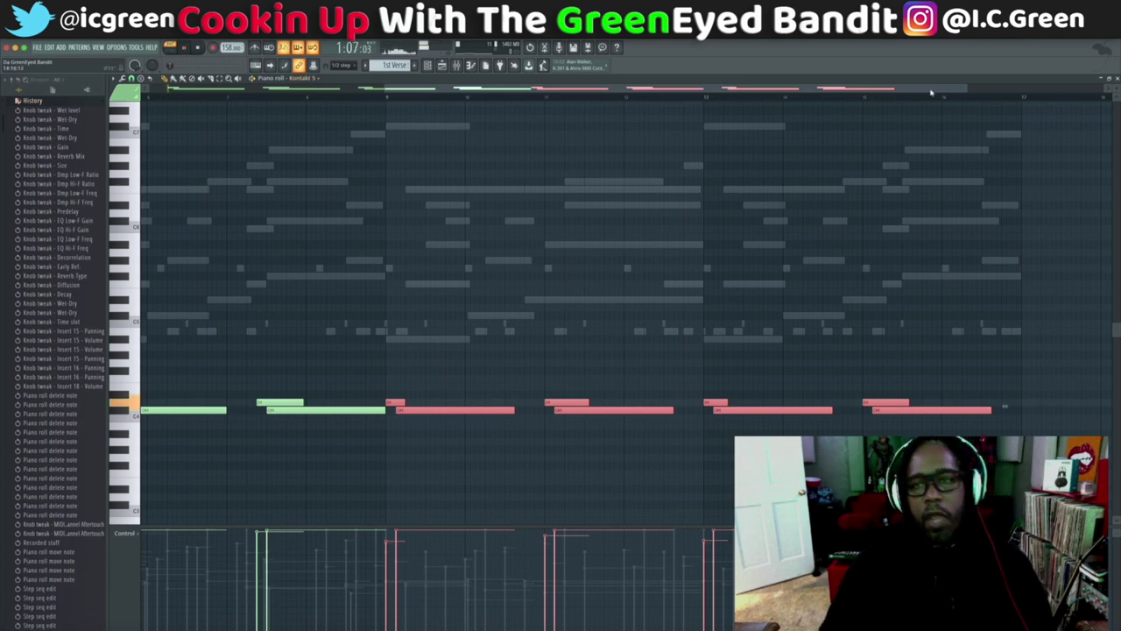
key(F7)
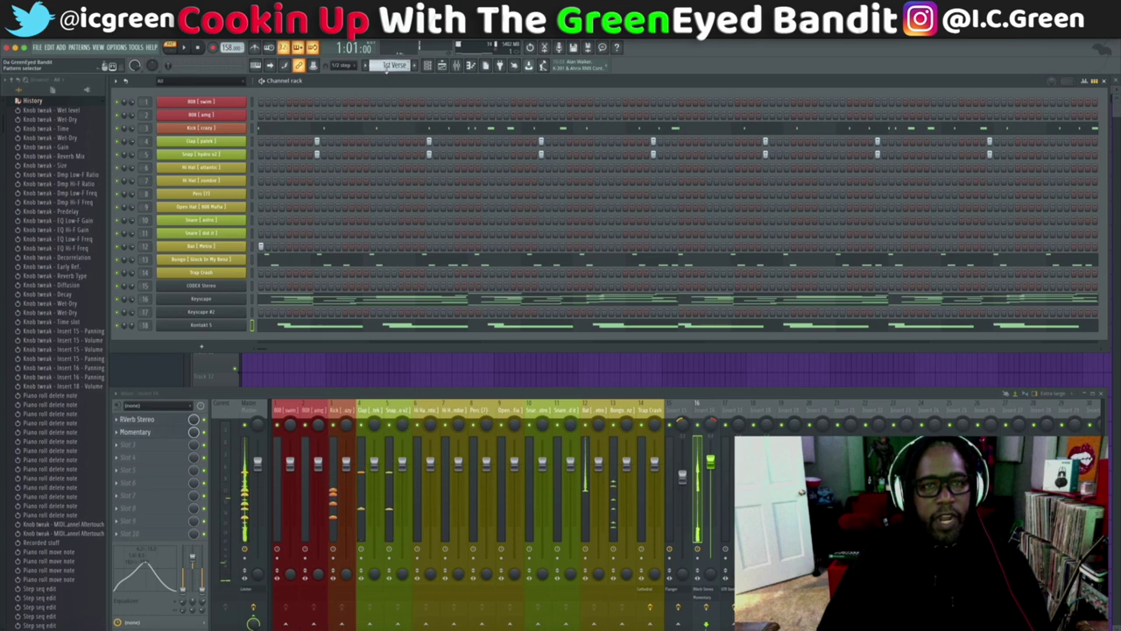
Step: Switch to Pattern 4 and go through its Perc and Open Hat notes in the piano roll, ending on the Snare [did it] part
scroll(390, 67, down, 1)
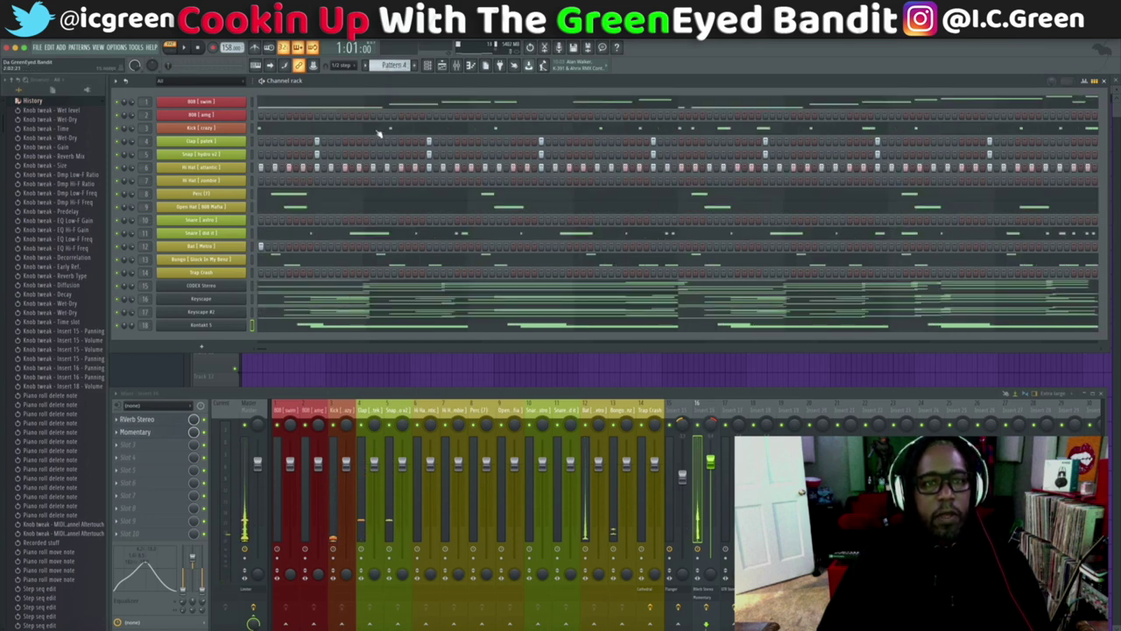
click(311, 199)
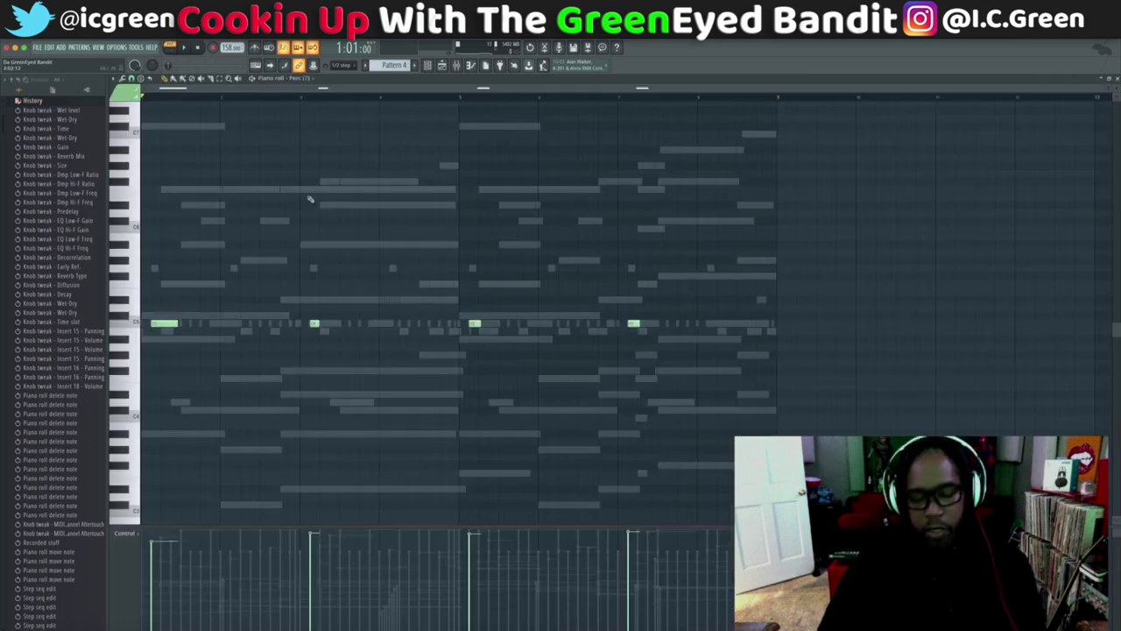
scroll(299, 79, down, 3)
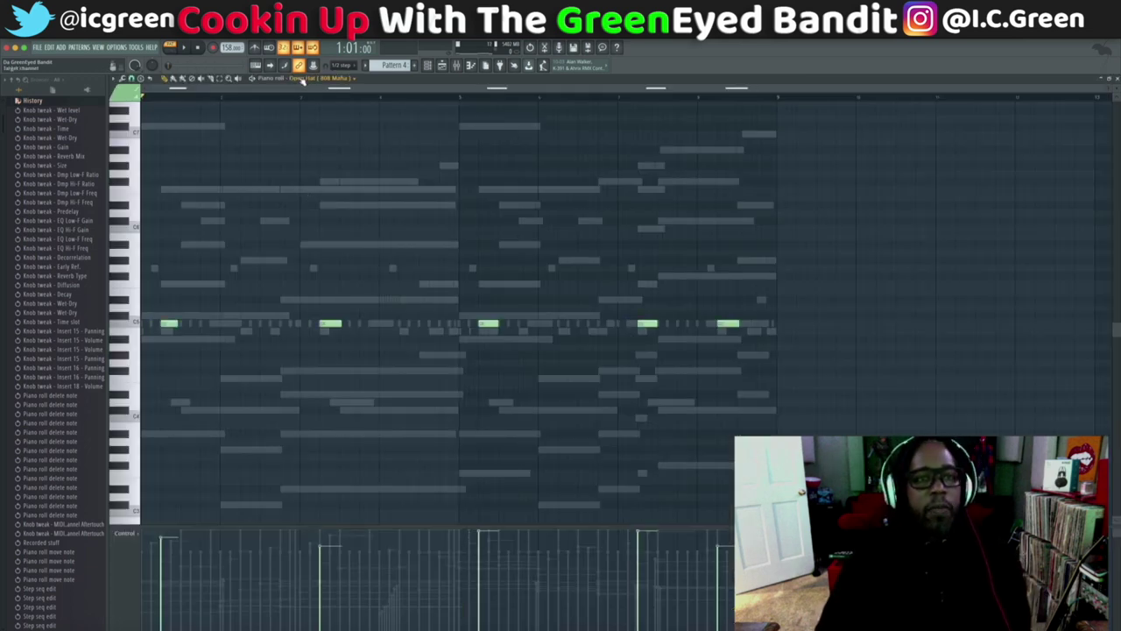
scroll(299, 79, down, 1)
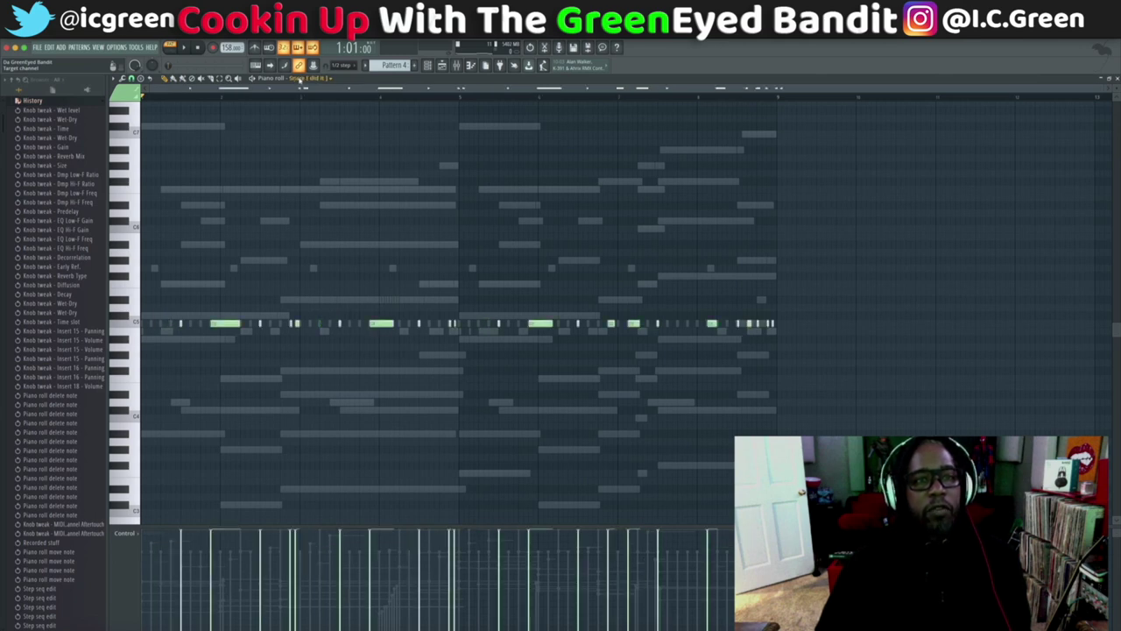
Step: Delete the Snare [did it] notes from Pattern 4, keeping only the closing roll in the second half of bar 8
right_click(711, 324)
right_click(694, 324)
right_click(657, 324)
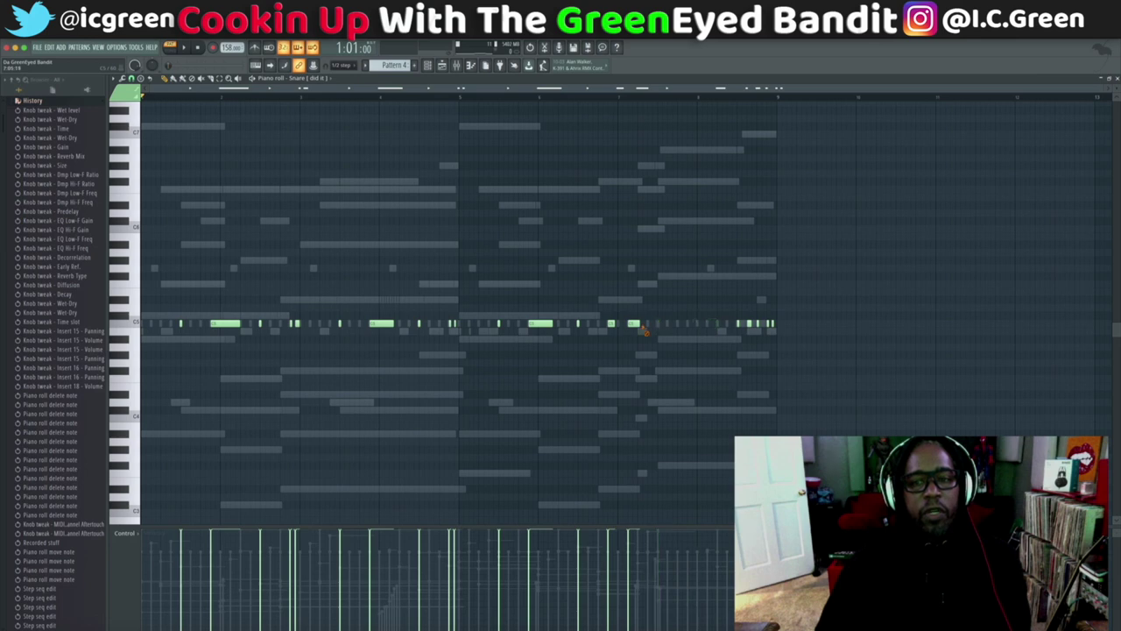
right_click(634, 324)
right_click(611, 324)
right_click(578, 324)
right_click(541, 324)
right_click(498, 324)
right_click(452, 325)
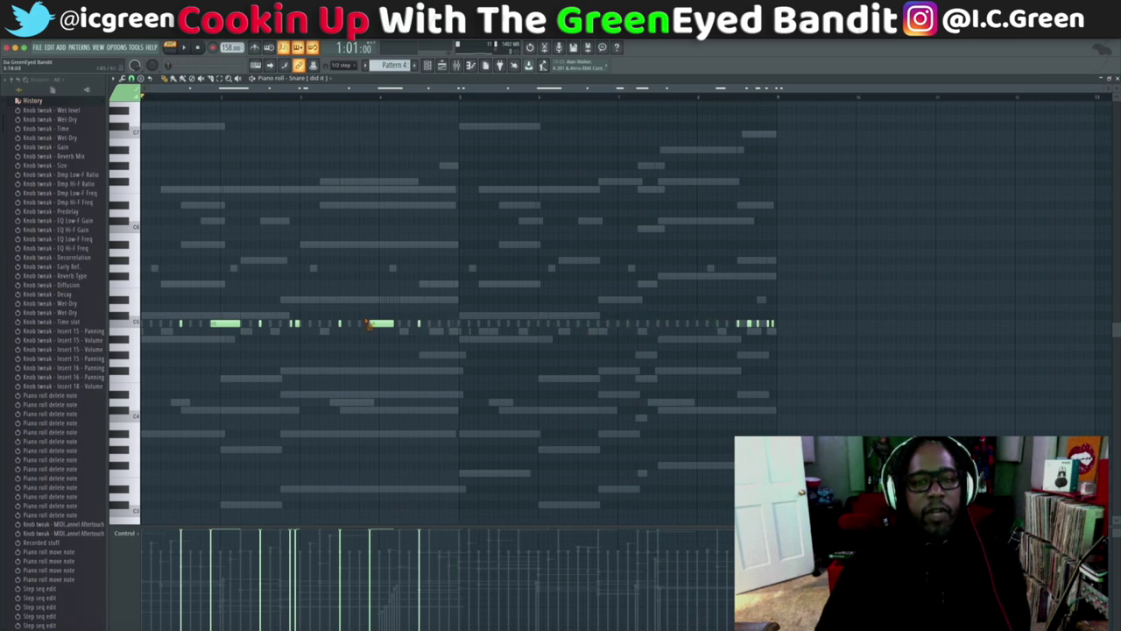
right_click(377, 324)
right_click(419, 324)
right_click(340, 324)
right_click(296, 324)
right_click(261, 324)
right_click(225, 324)
right_click(180, 324)
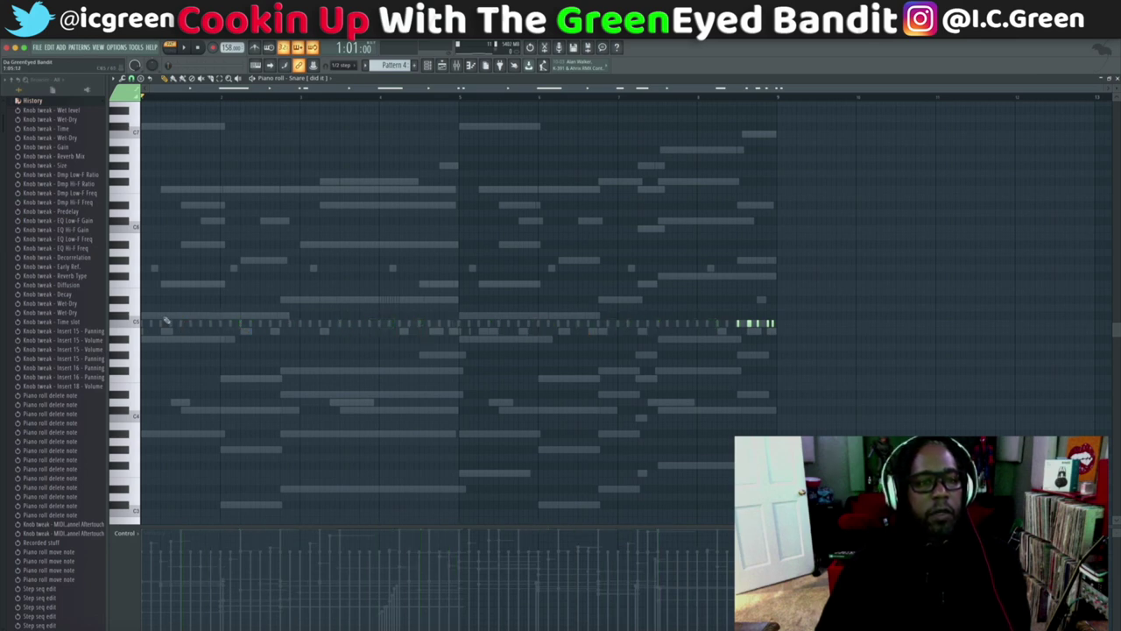
Step: Delete the CODEX Stereo notes of Pattern 4, keeping only the final chords from the middle of bar 7 to the end of bar 8
scroll(285, 87, down, 3)
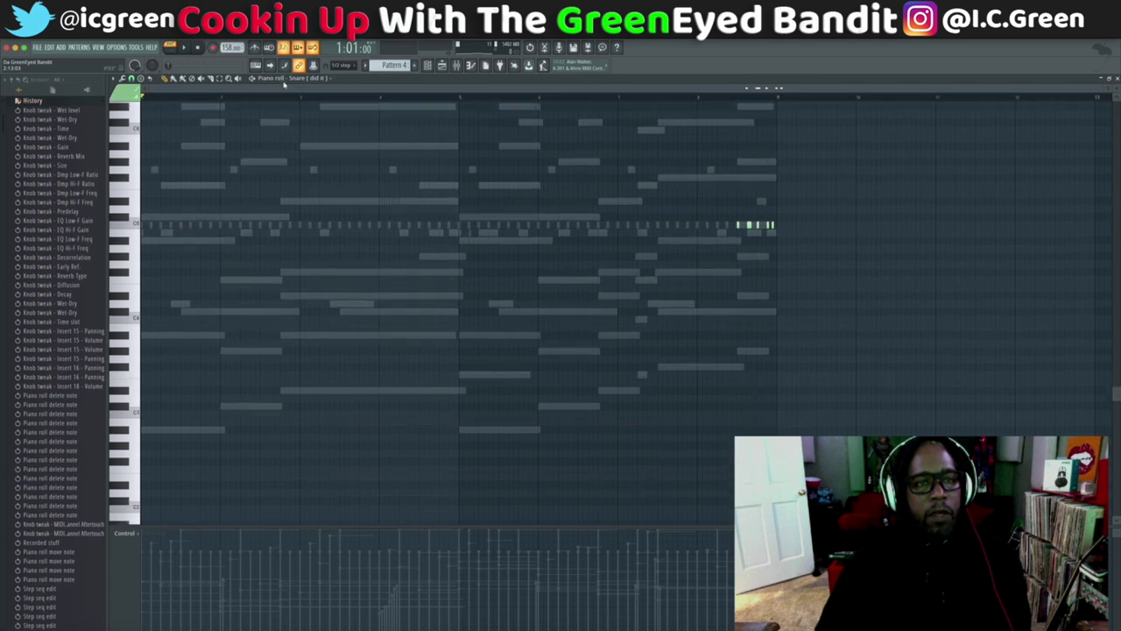
scroll(314, 77, down, 1)
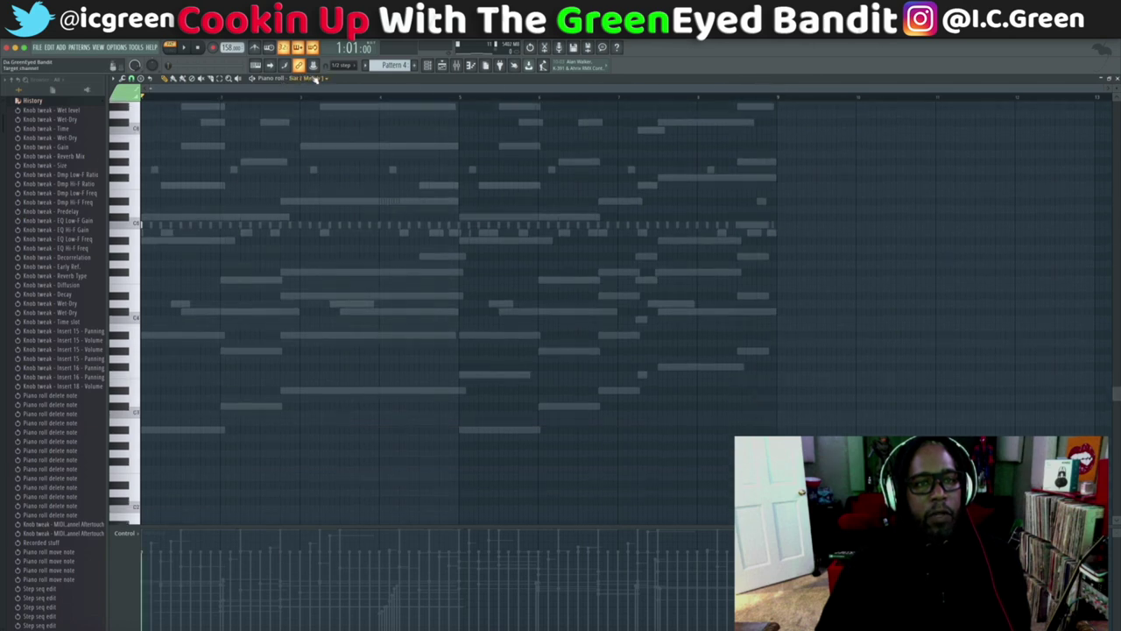
scroll(316, 79, down, 1)
scroll(316, 79, down, 1)
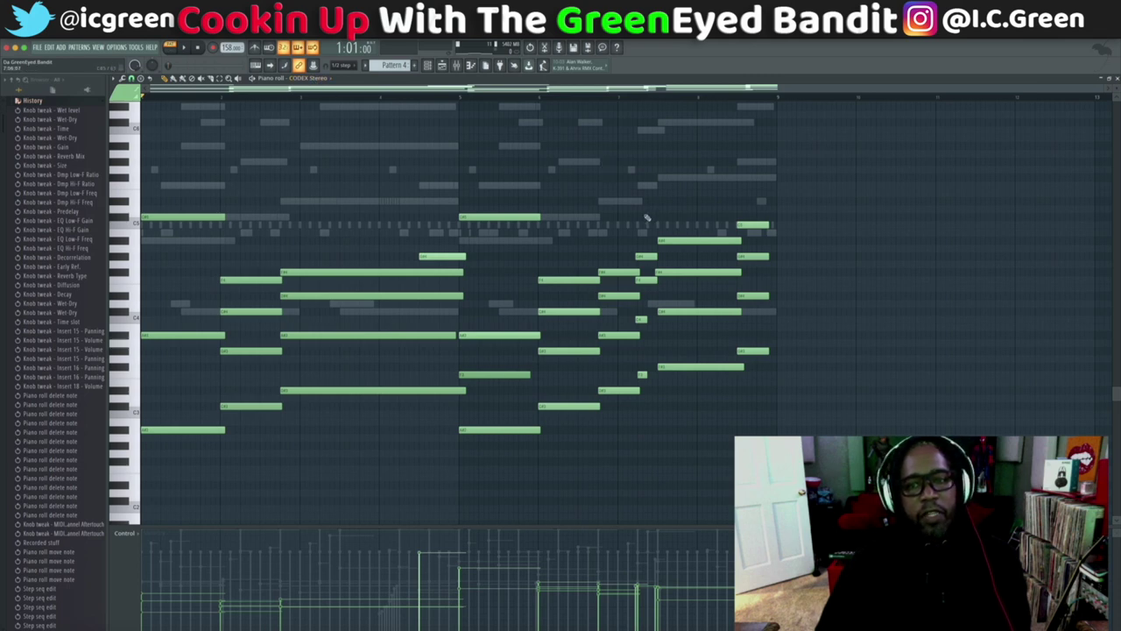
right_click(645, 256)
right_click(639, 272)
right_click(644, 280)
right_click(638, 295)
right_click(641, 320)
right_click(642, 375)
right_click(632, 390)
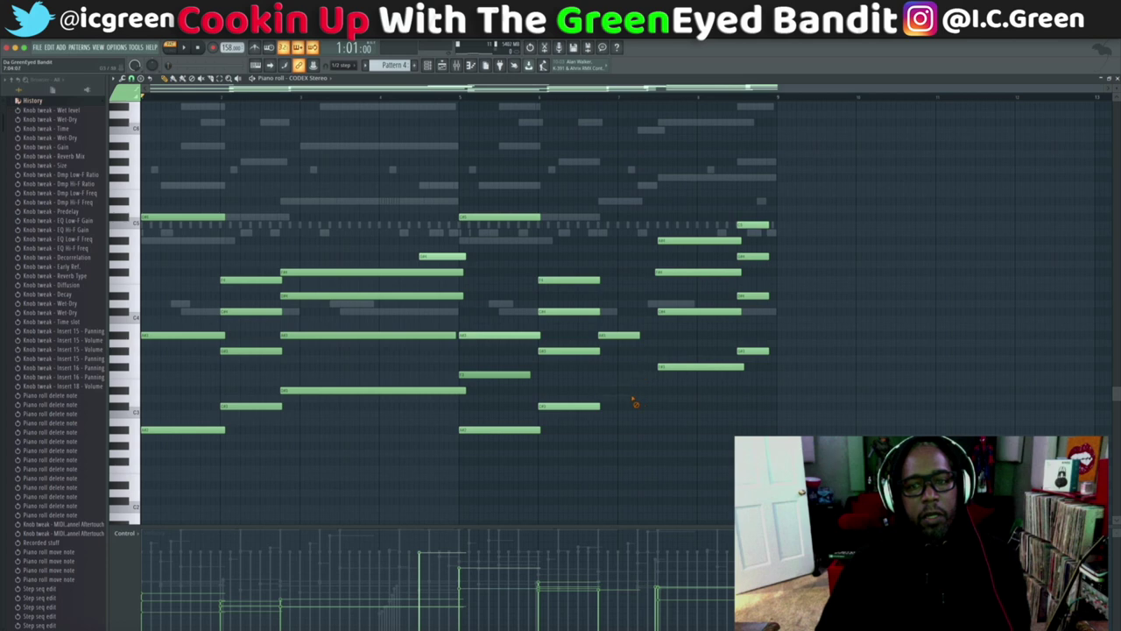
right_click(622, 335)
right_click(600, 280)
right_click(594, 311)
right_click(589, 350)
right_click(583, 406)
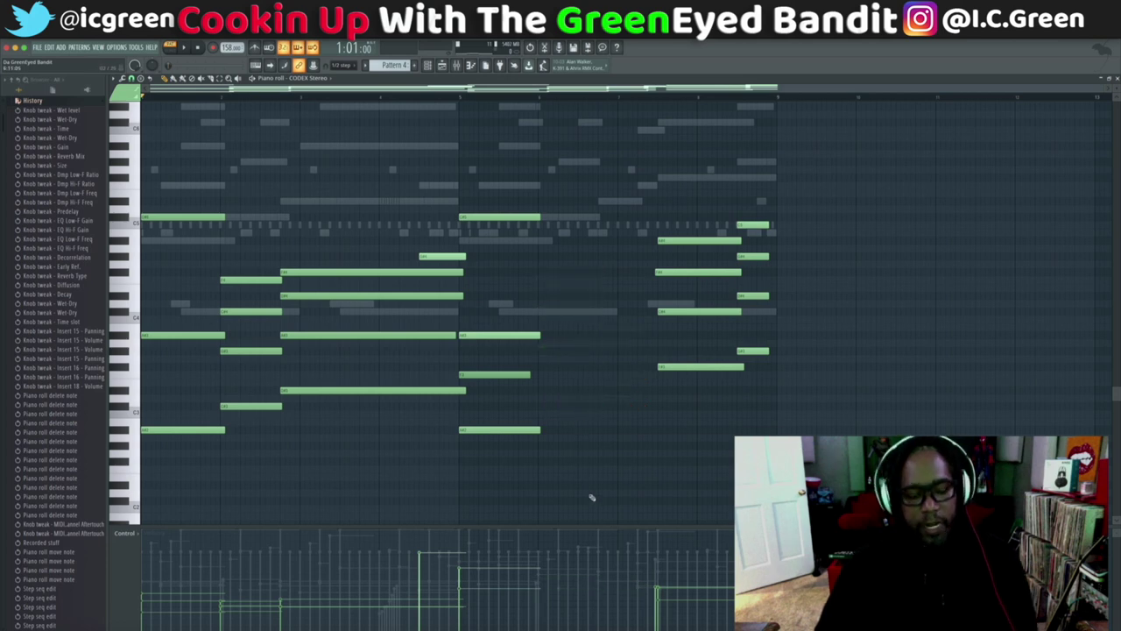
drag(592, 498, 140, 98)
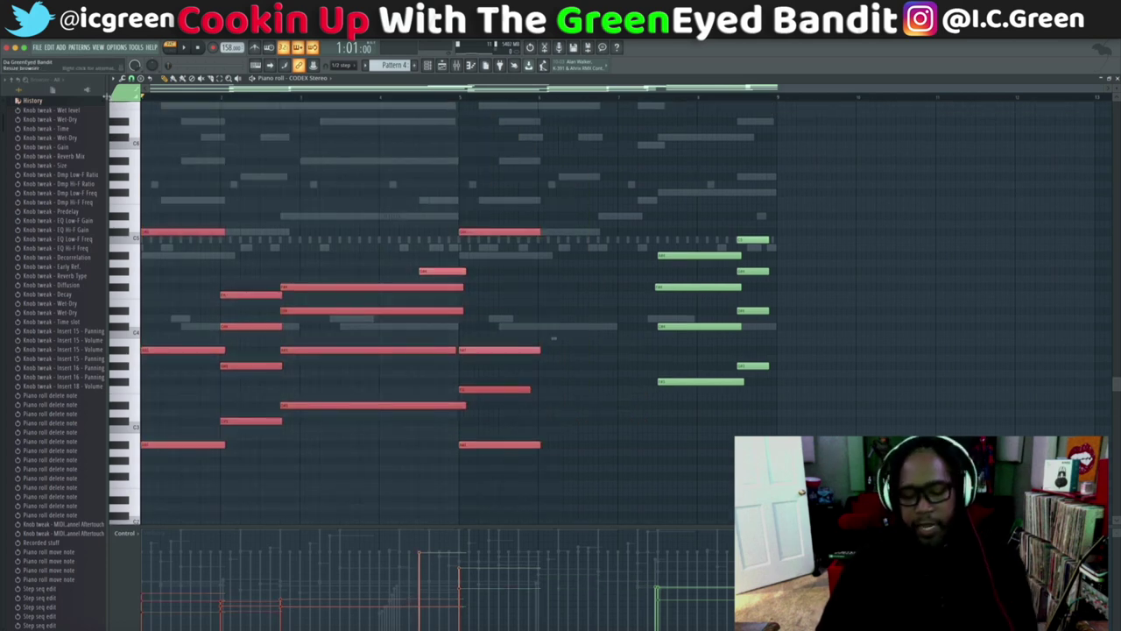
key(Delete)
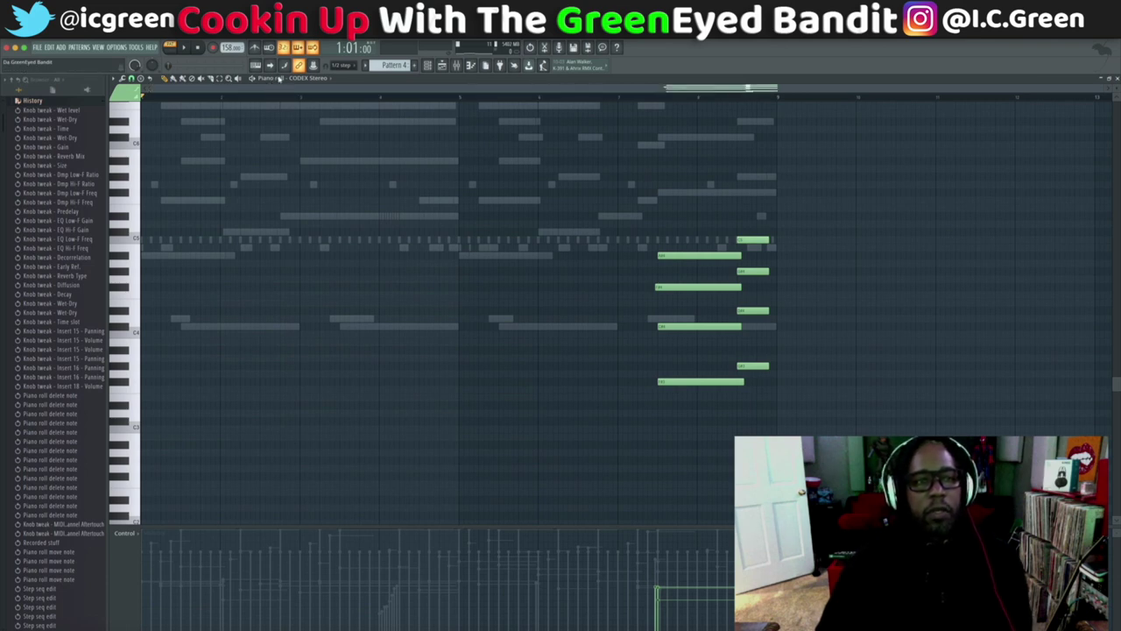
Step: Delete the Keyscape #2 notes of Pattern 4, keeping only the notes from the second beat of bar 7 to the end of bar 8
scroll(306, 78, down, 2)
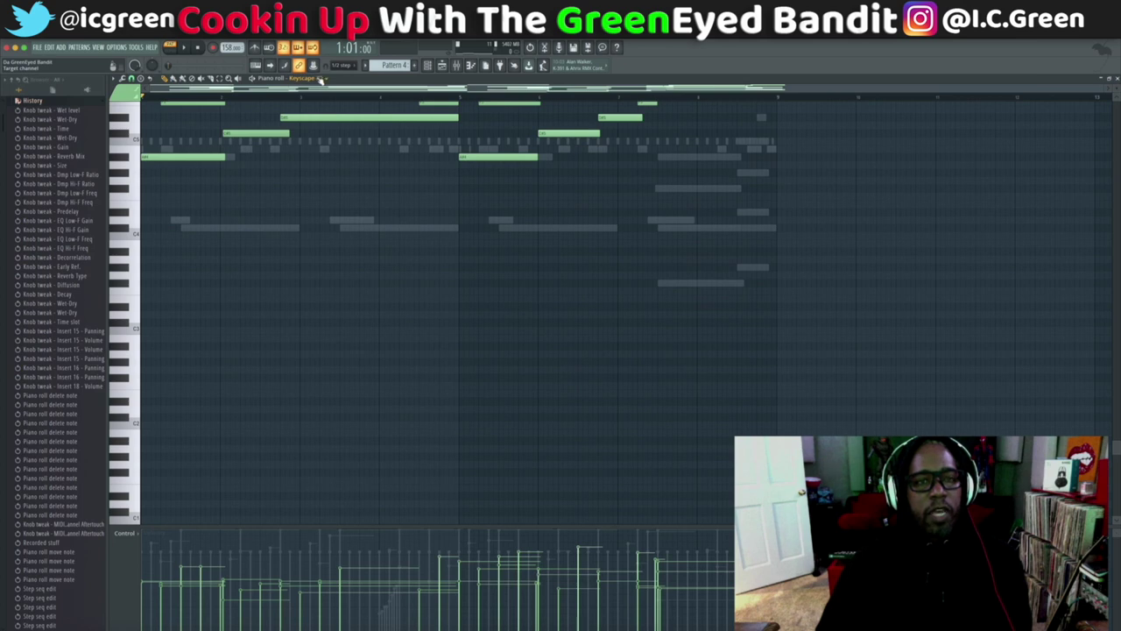
scroll(401, 178, up, 5)
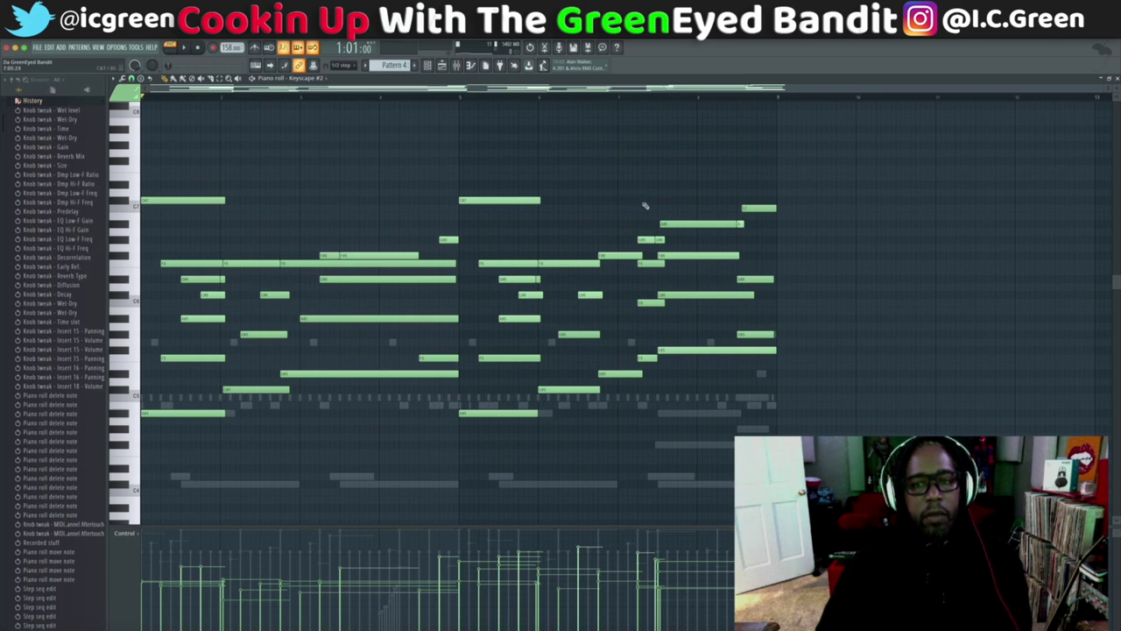
right_click(616, 255)
right_click(613, 374)
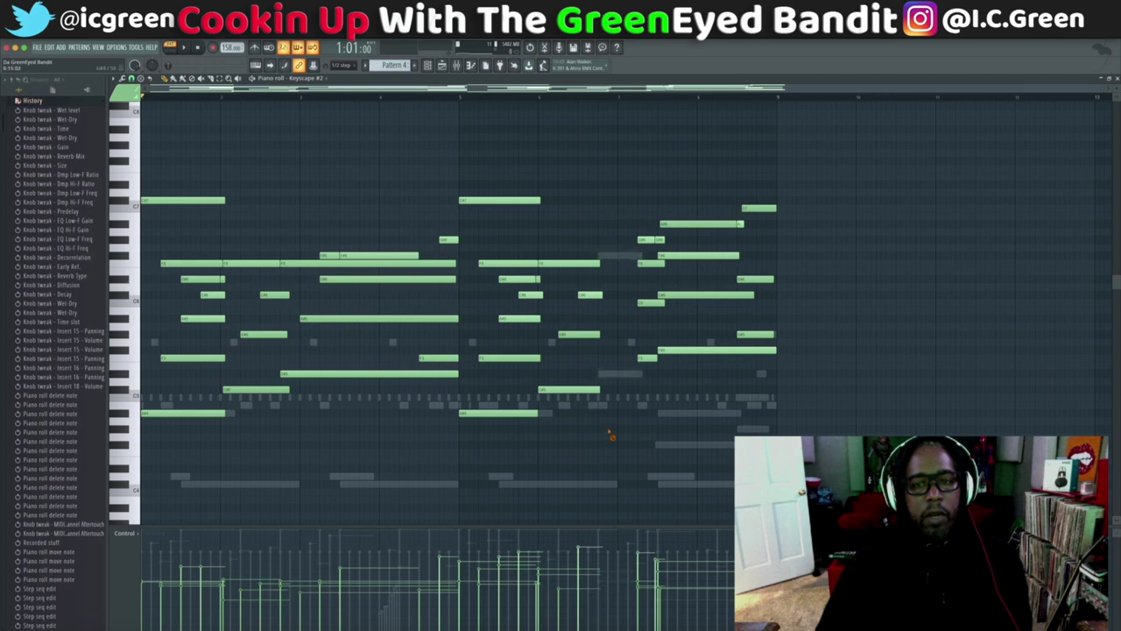
drag(609, 479, 139, 103)
key(Delete)
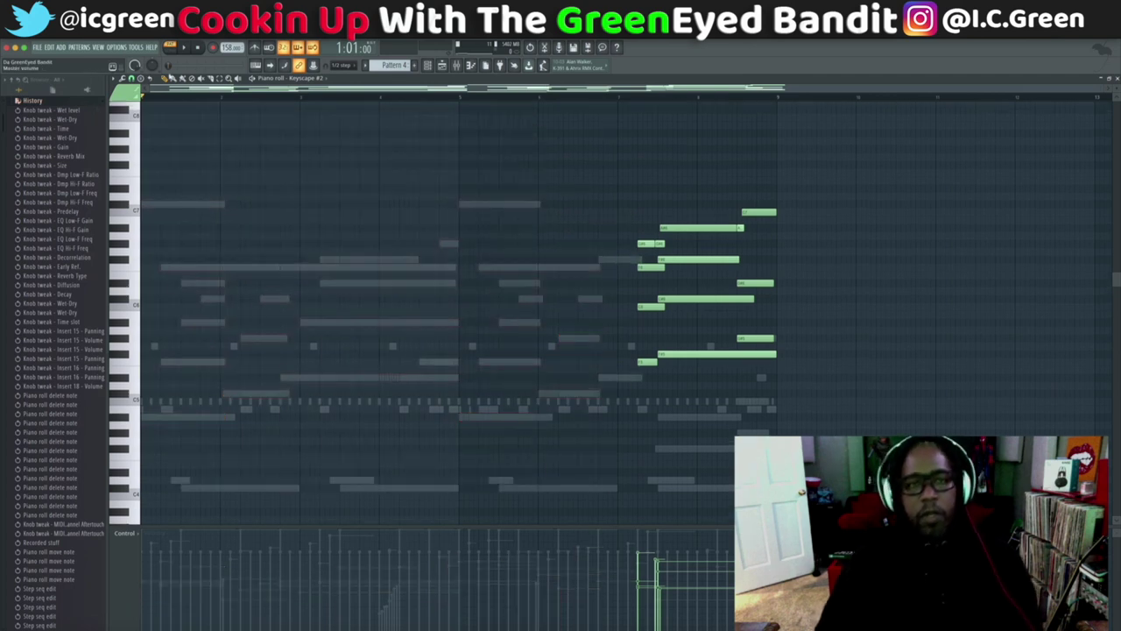
Step: Rename Pattern 4 as Pre Hook 1 and give it a rust-orange color
click(401, 66)
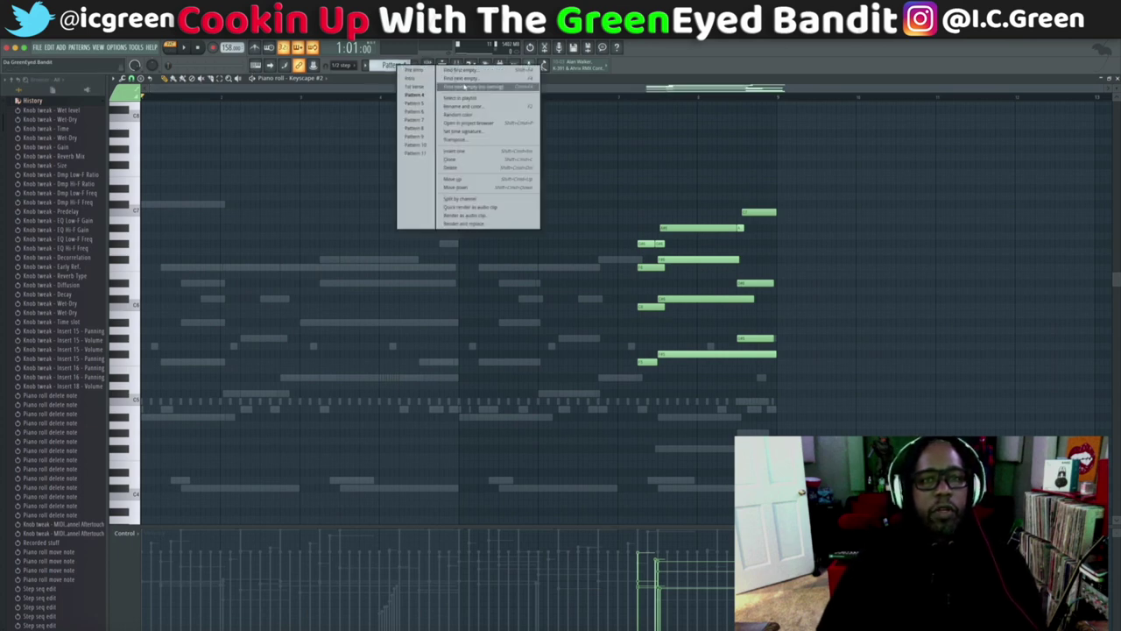
click(461, 107)
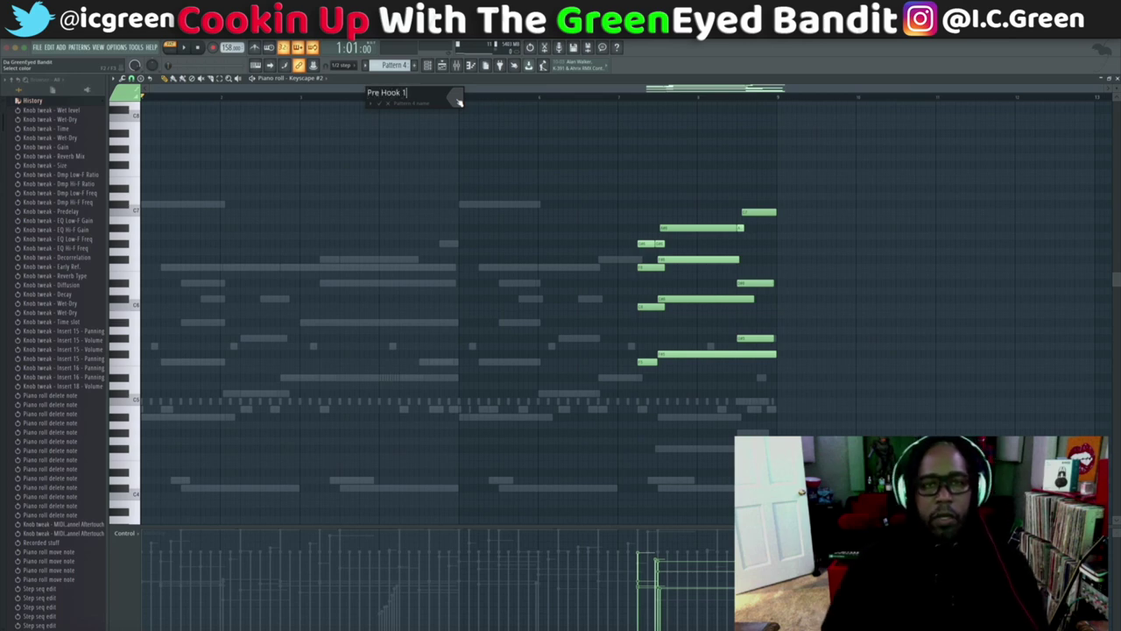
click(458, 102)
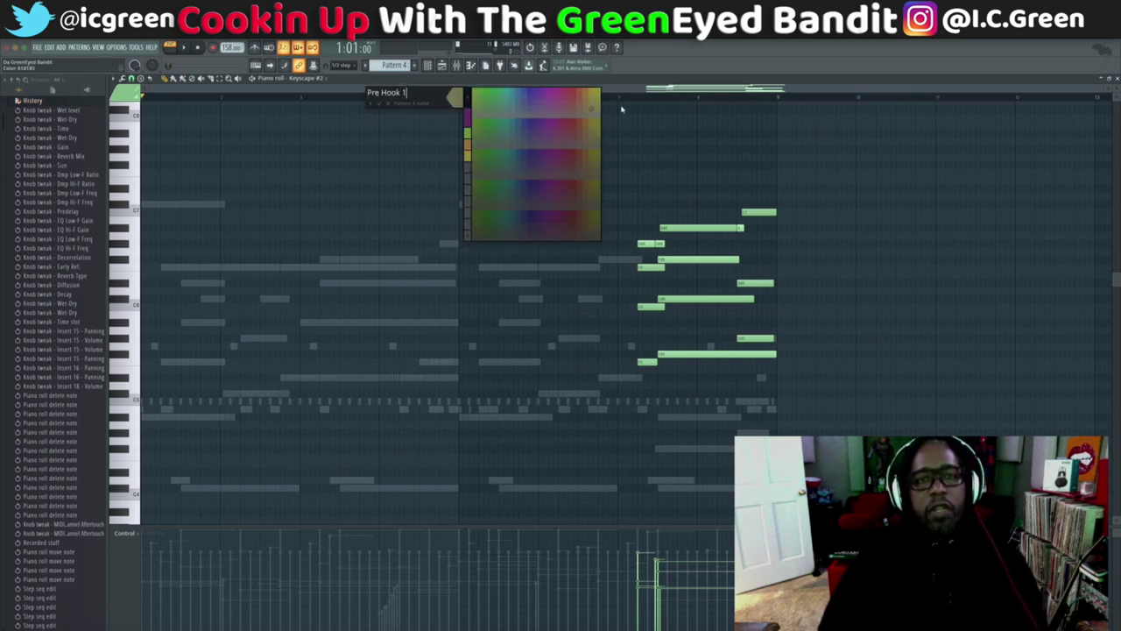
click(580, 91)
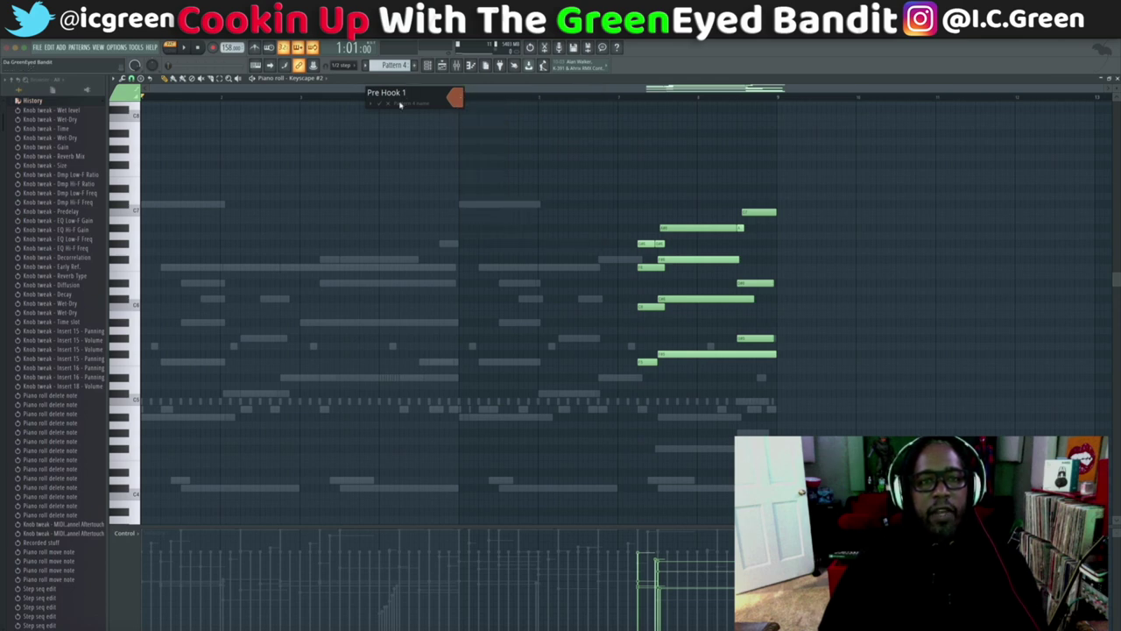
Step: Play Pre Hook 1 and lengthen its 808 [swim] notes to close the short gaps before the notes that follow
key(space)
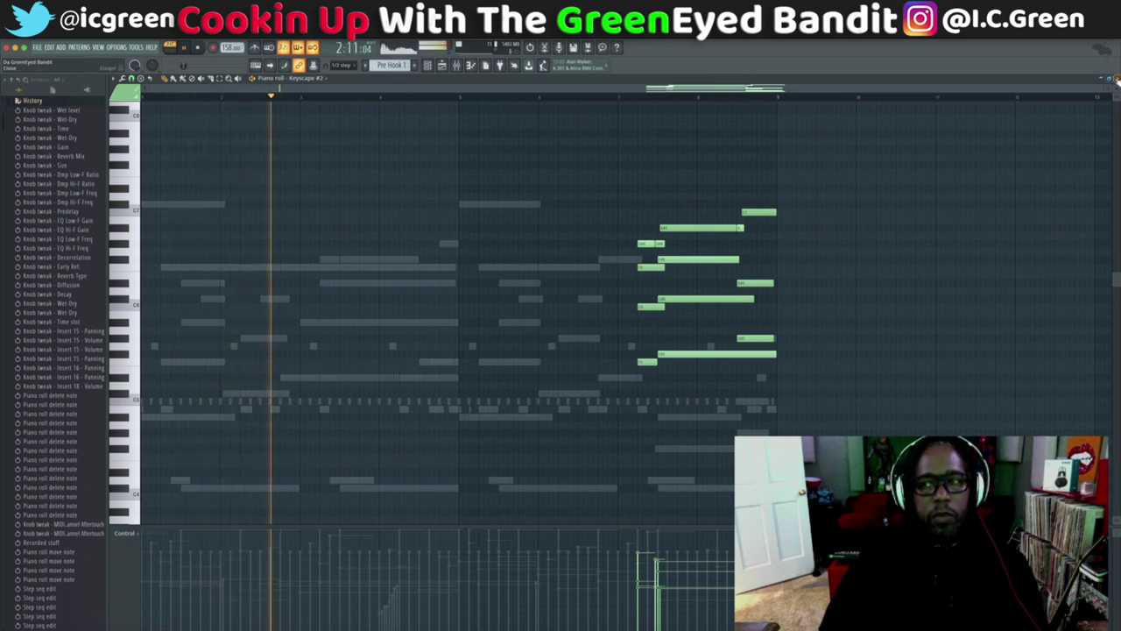
click(1115, 78)
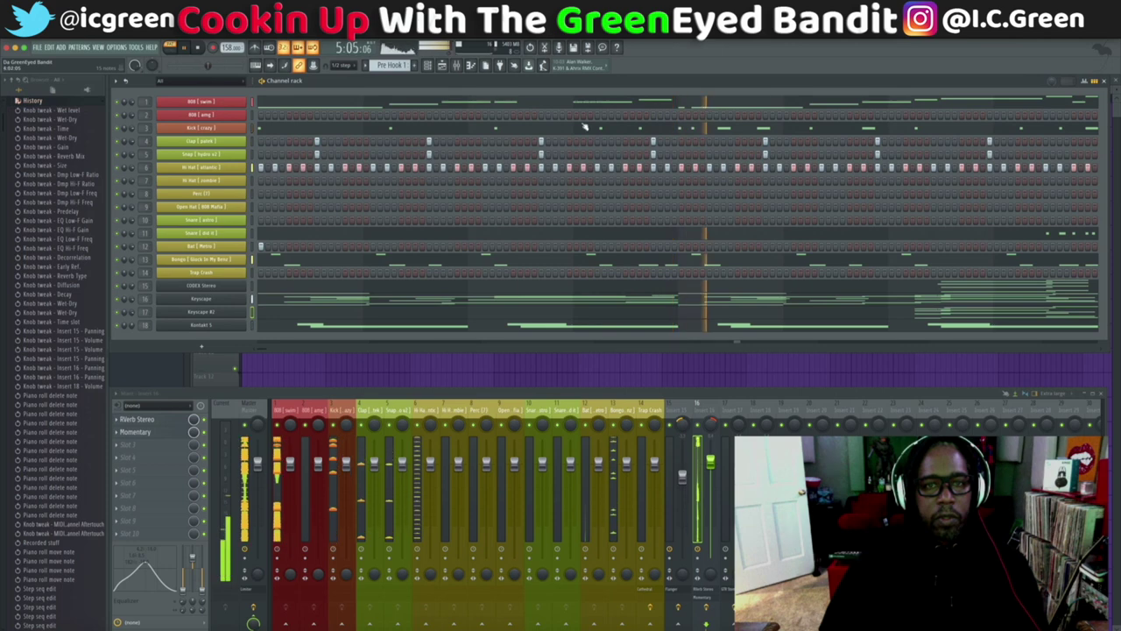
key(space)
click(549, 102)
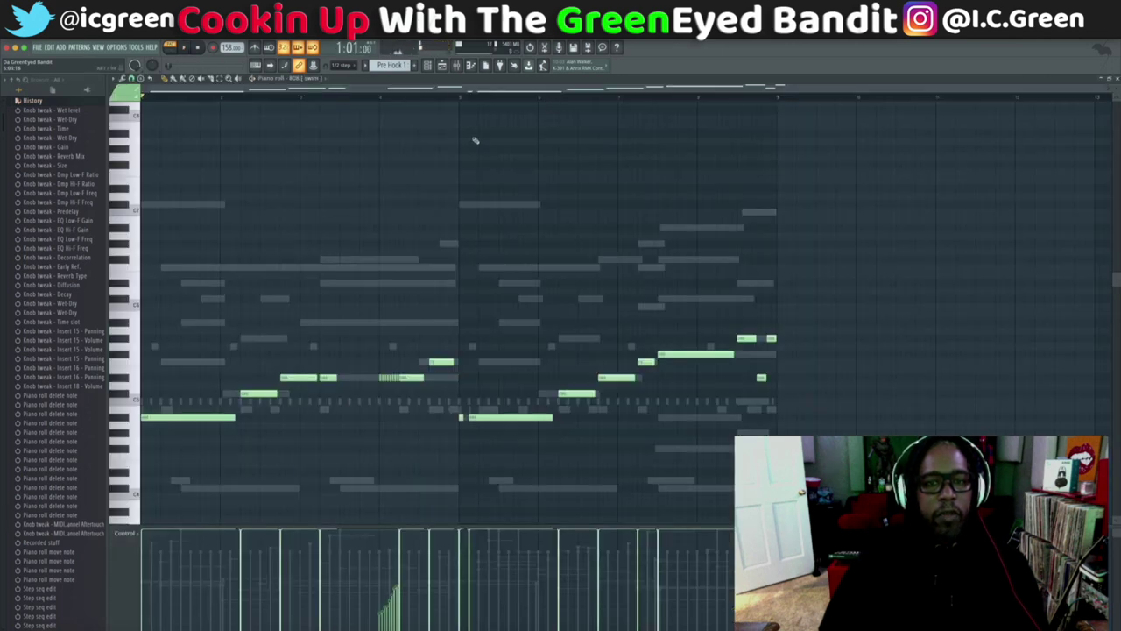
key(space)
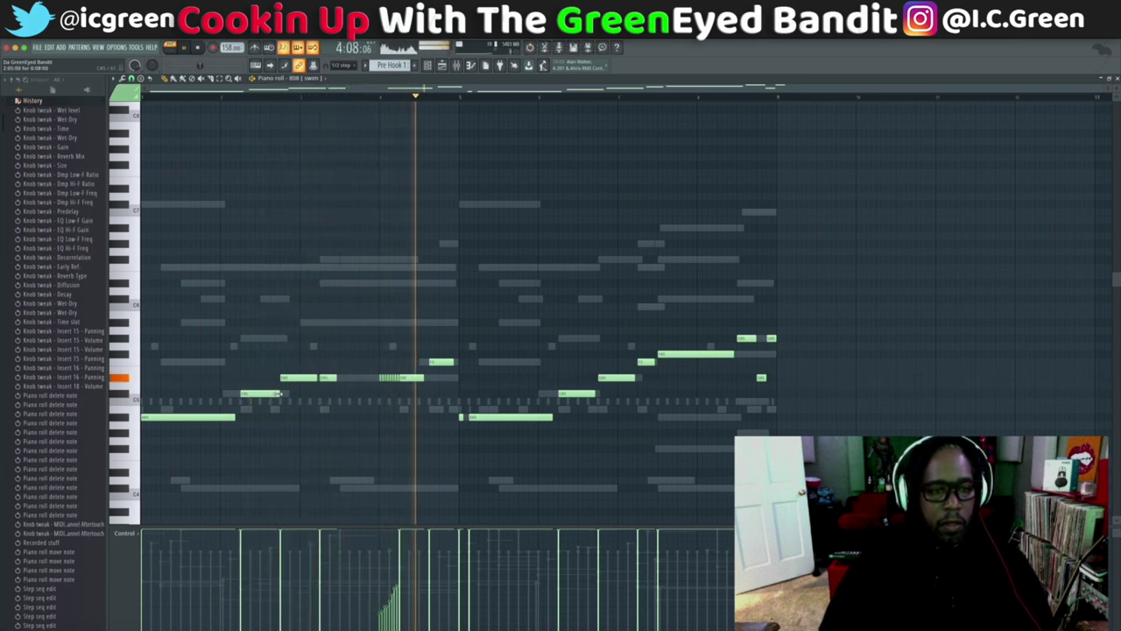
key(space)
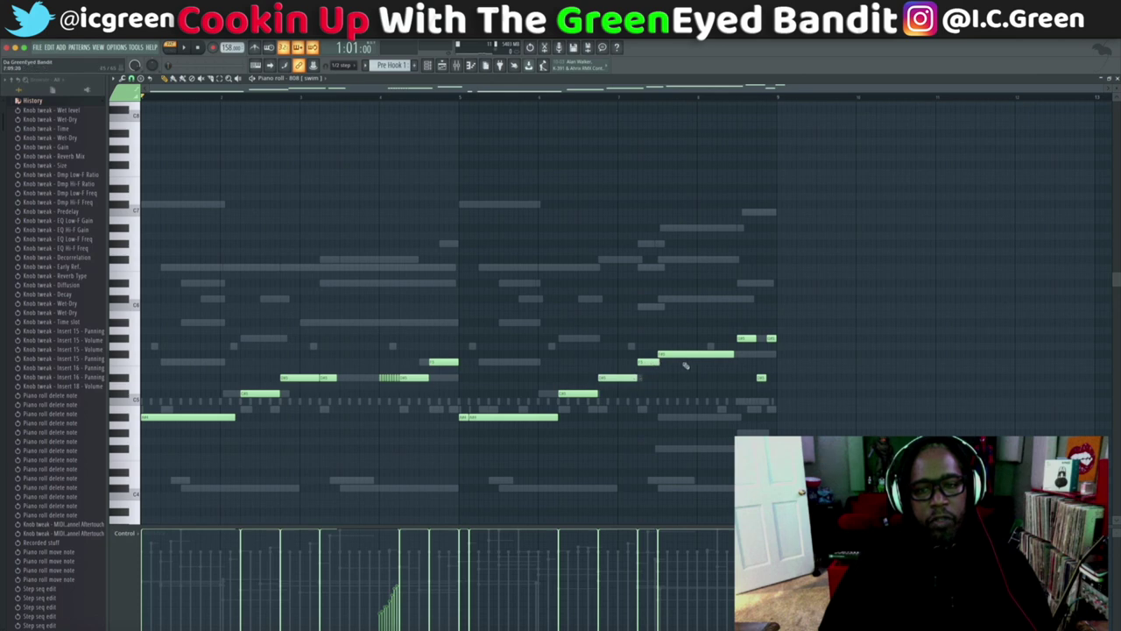
drag(736, 354, 741, 354)
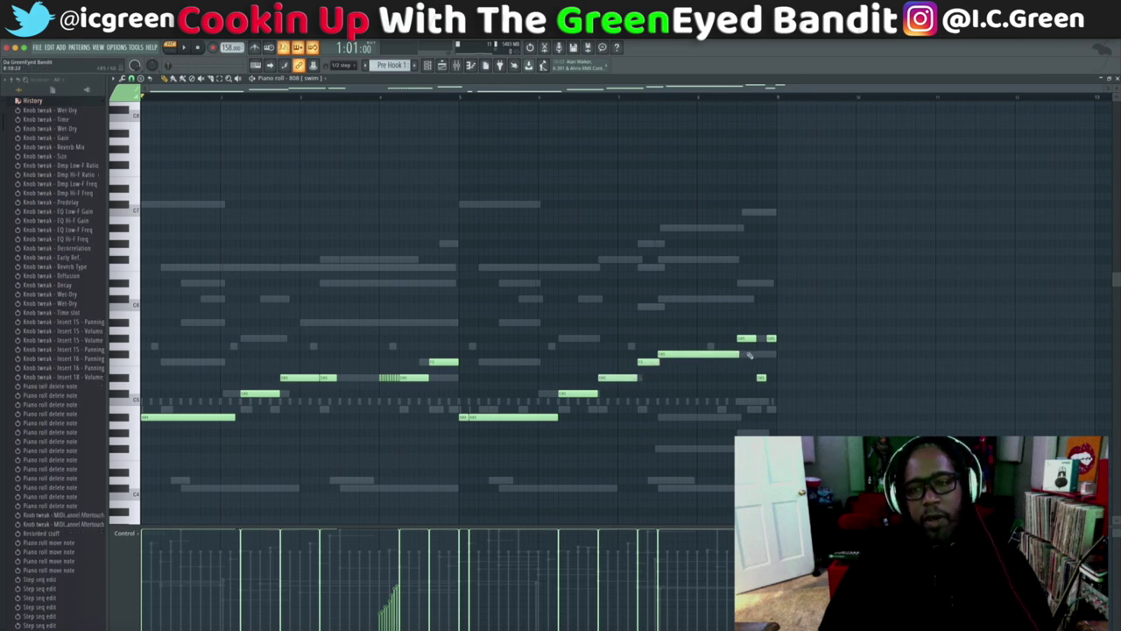
key(space)
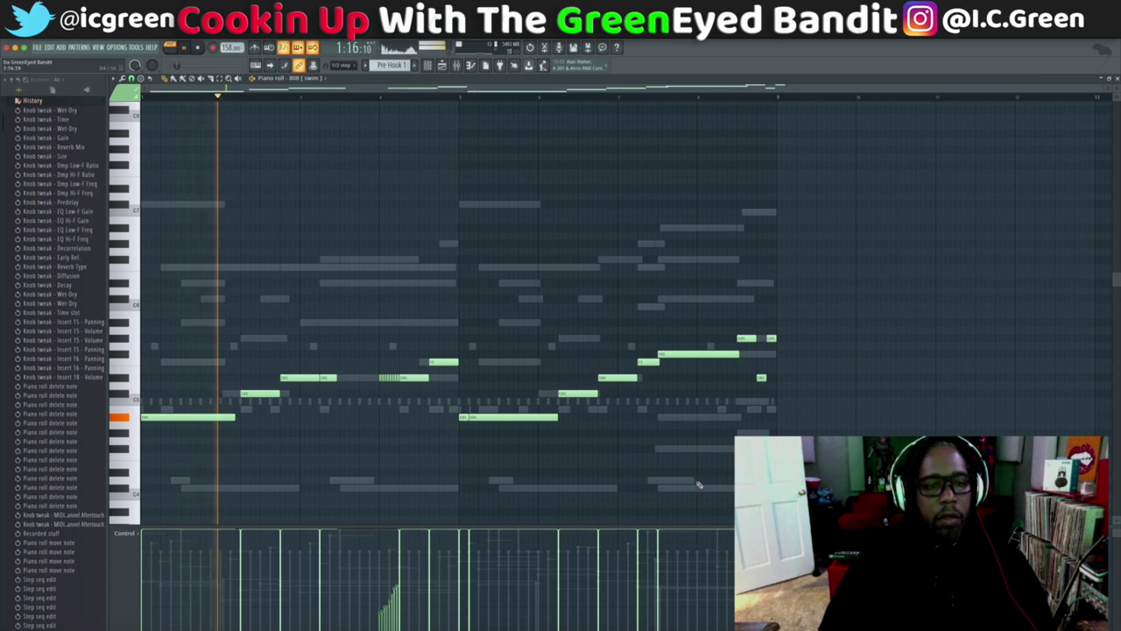
drag(235, 417, 239, 417)
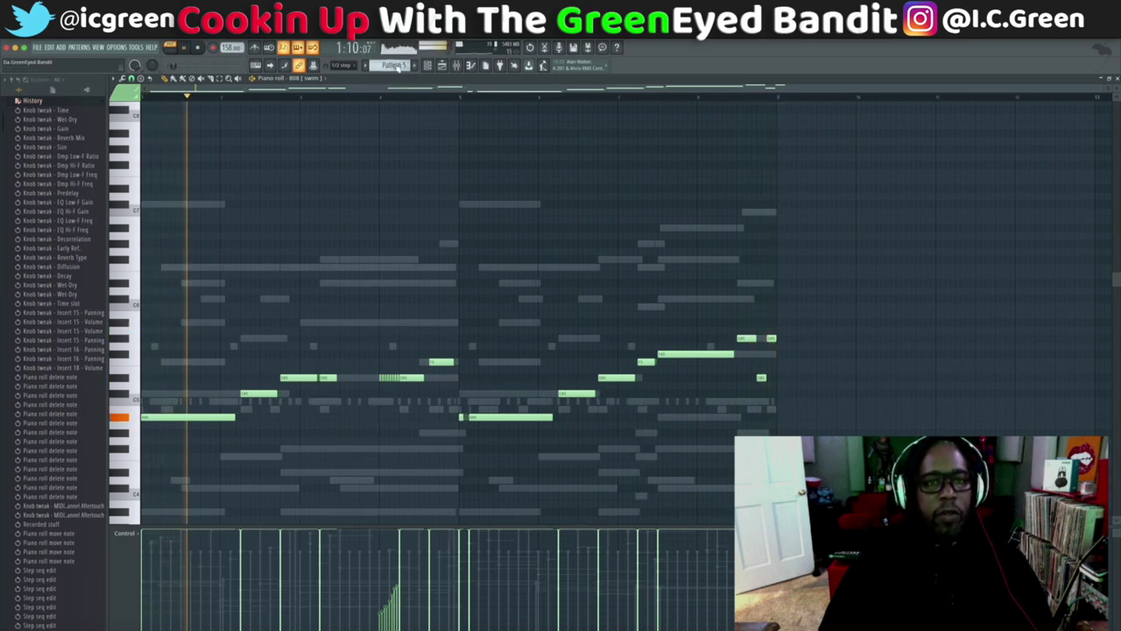
Step: Rename Pattern 5 as Hook and give it a red color
click(394, 65)
click(478, 111)
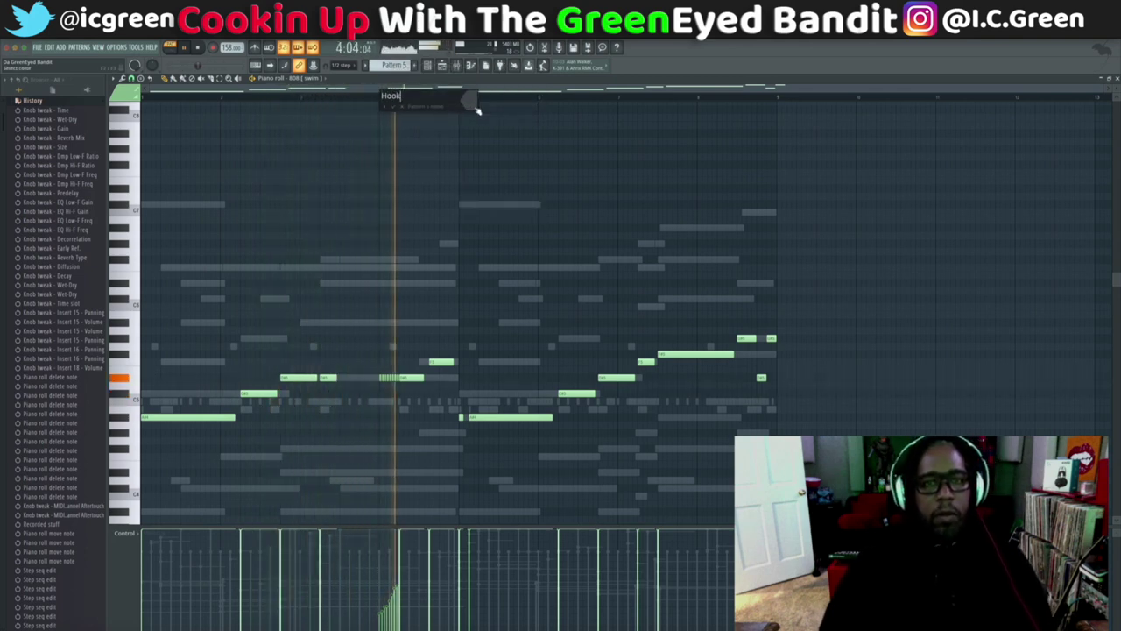
click(464, 102)
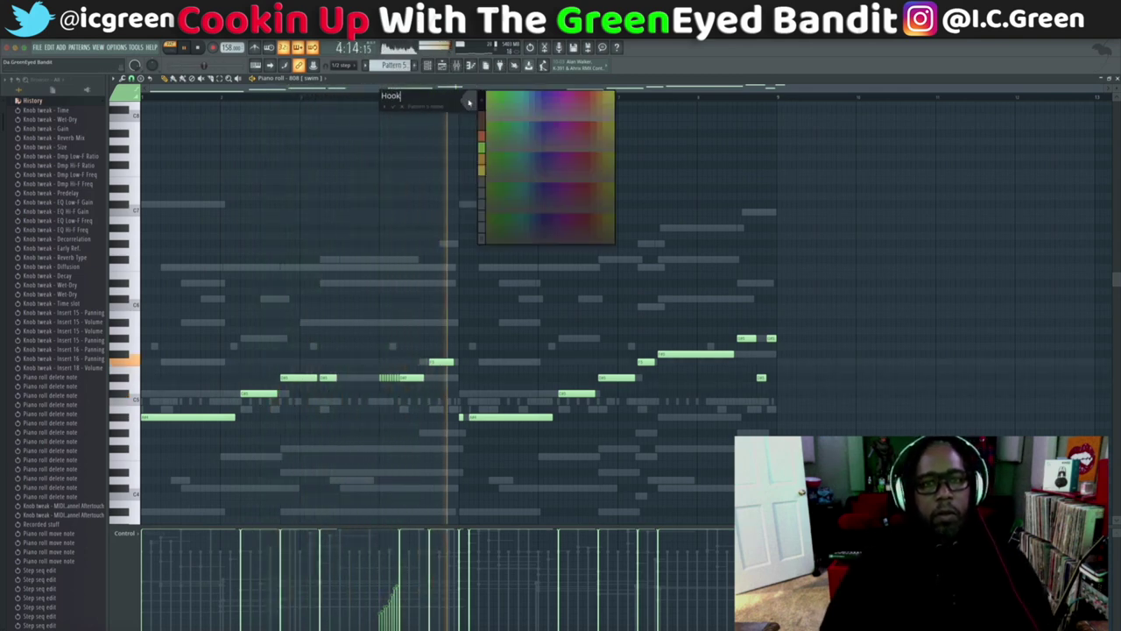
click(588, 98)
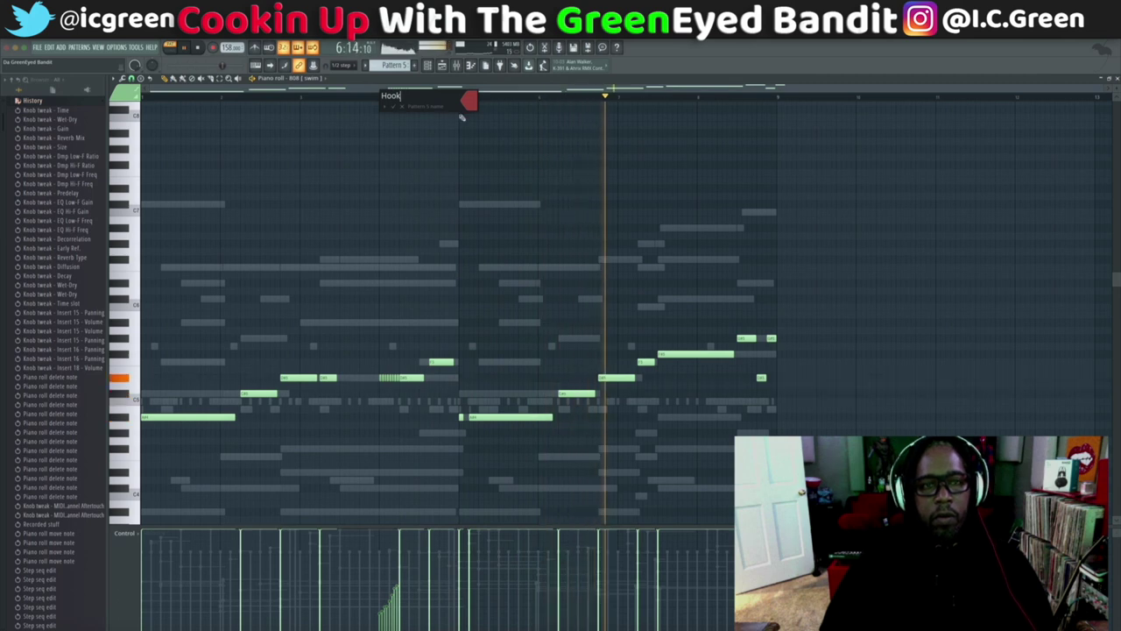
click(400, 107)
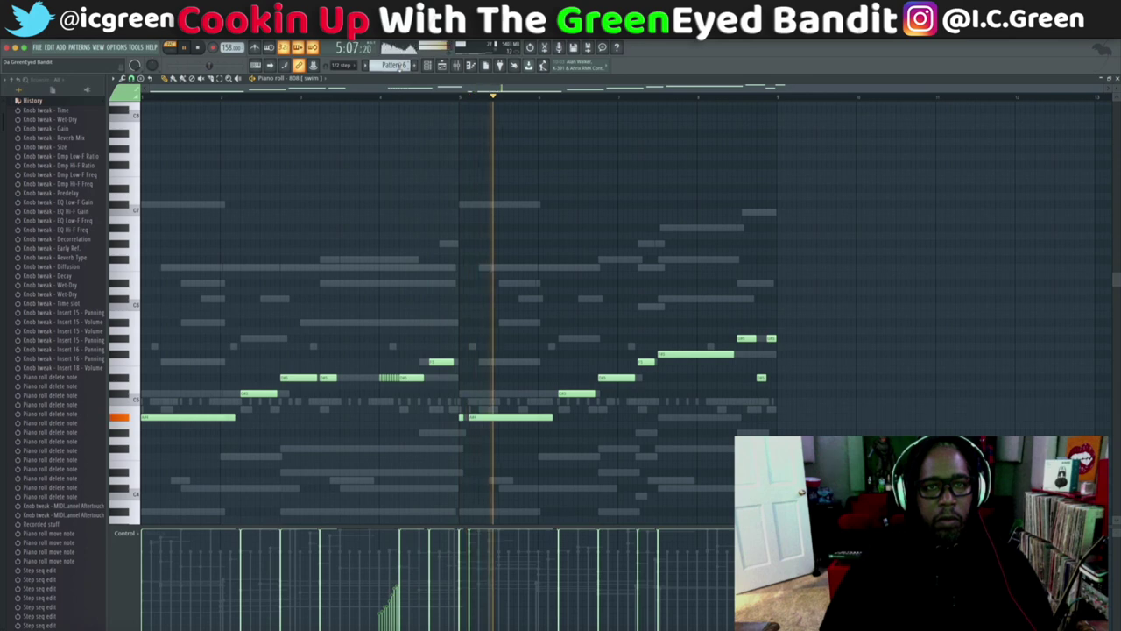
Step: Delete all 808 [swim] and Kick [crazy] notes from Pattern 6, playing the pattern to check
scroll(399, 66, down, 1)
key(space)
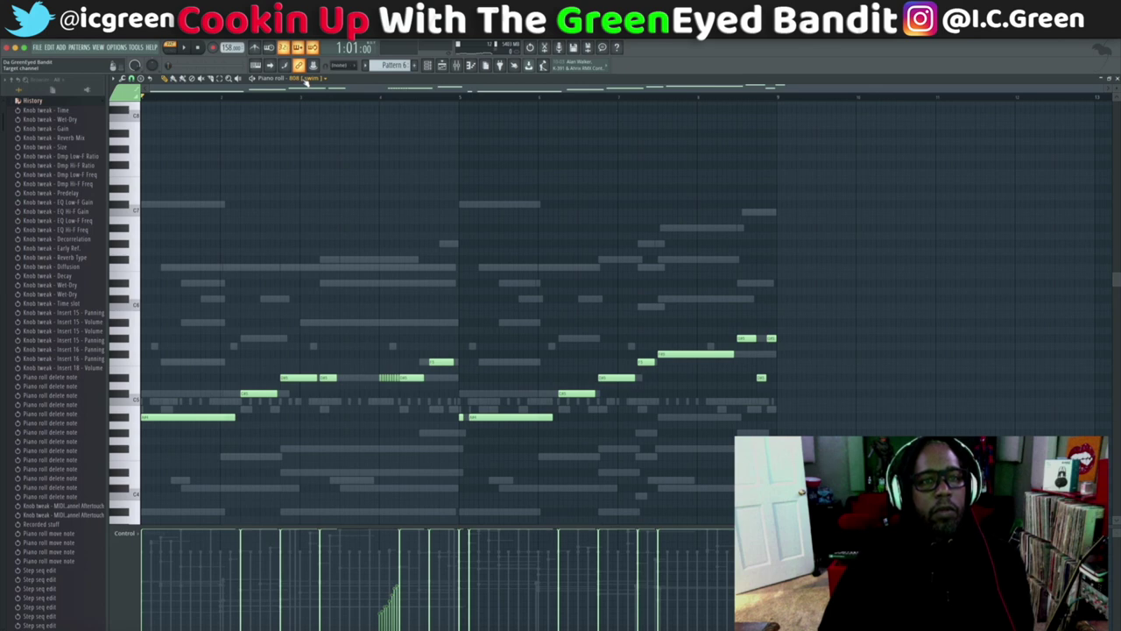
scroll(306, 79, up, 3)
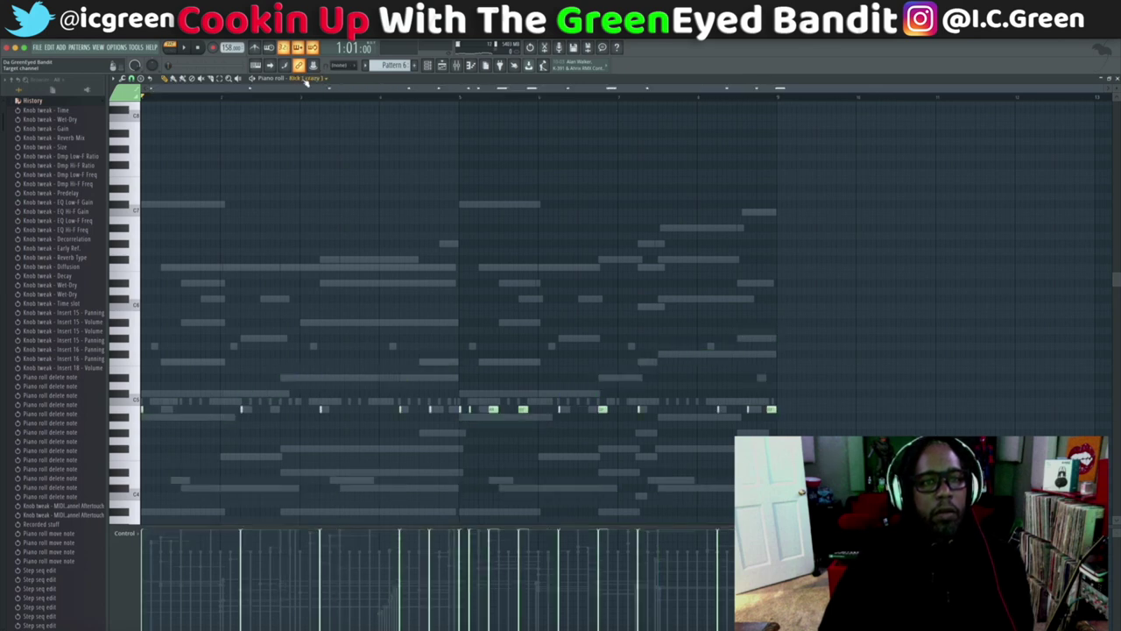
scroll(306, 79, down, 3)
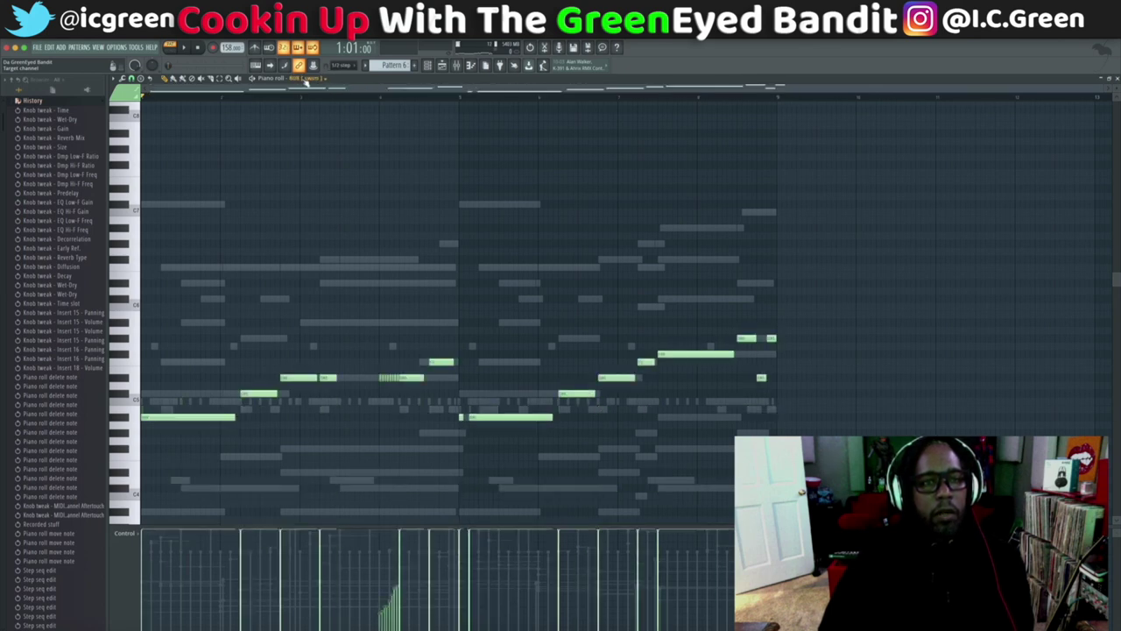
scroll(305, 79, up, 1)
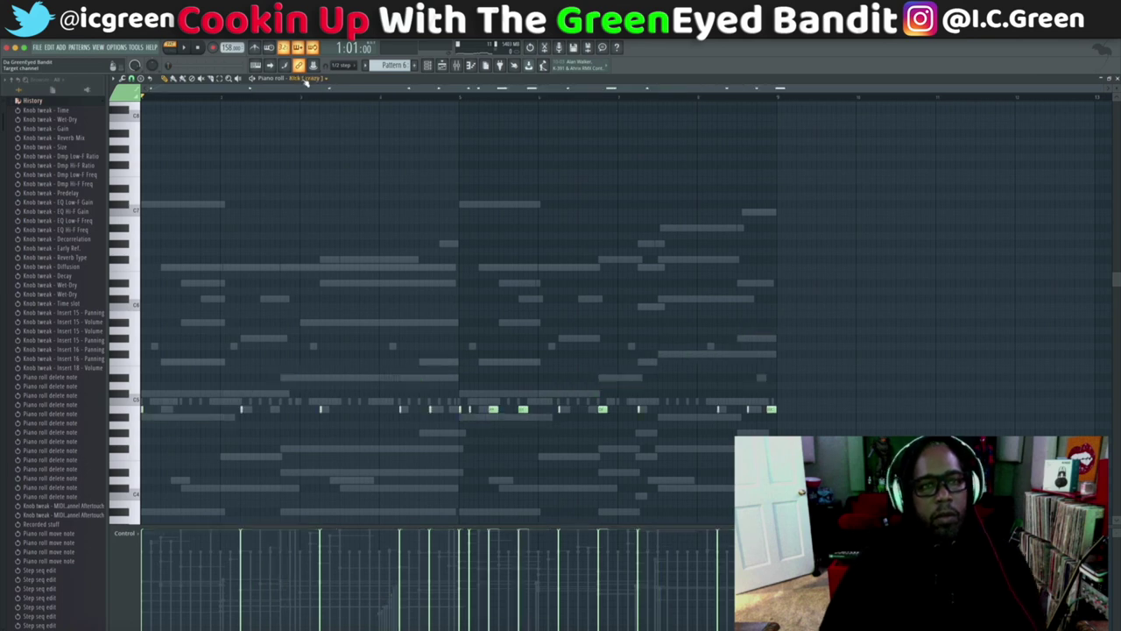
key(space)
key(space)
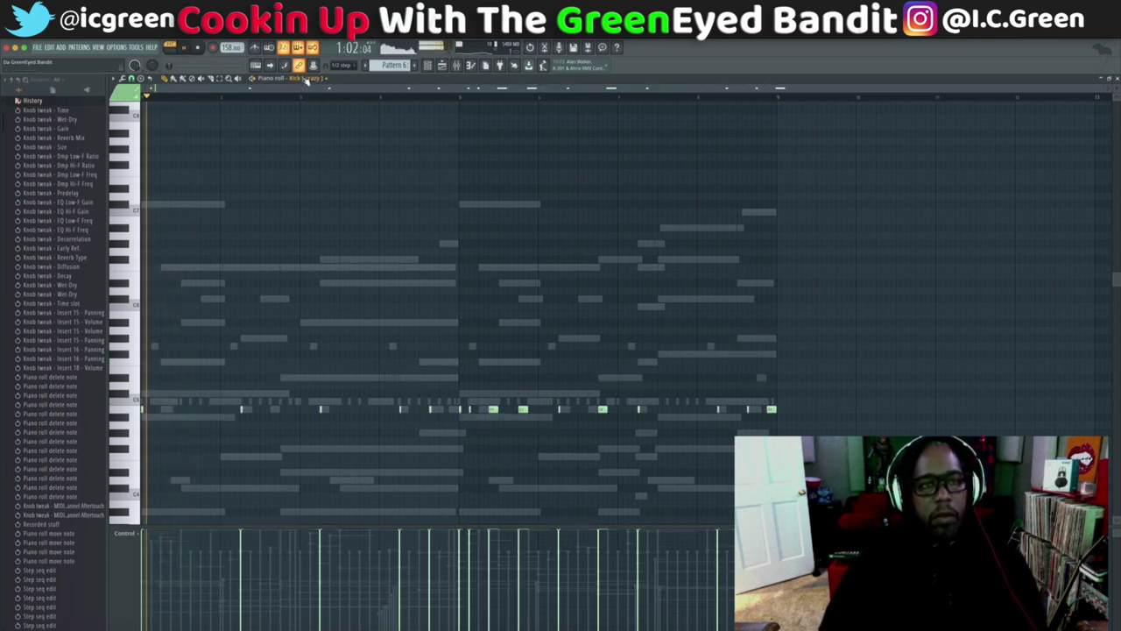
scroll(306, 79, down, 1)
key(space)
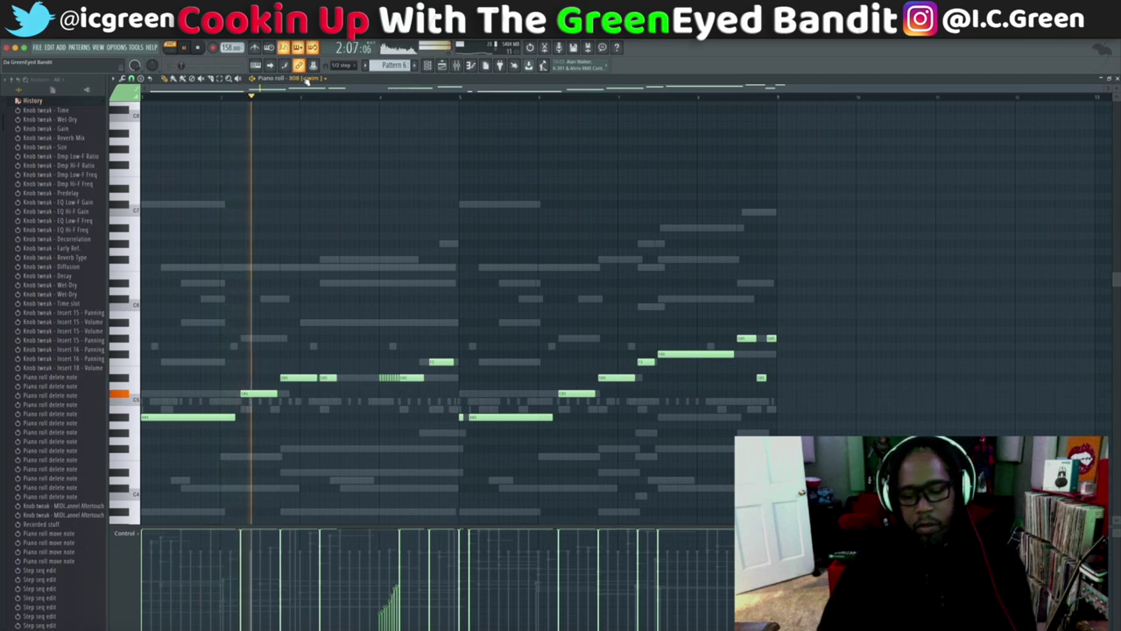
scroll(306, 79, up, 1)
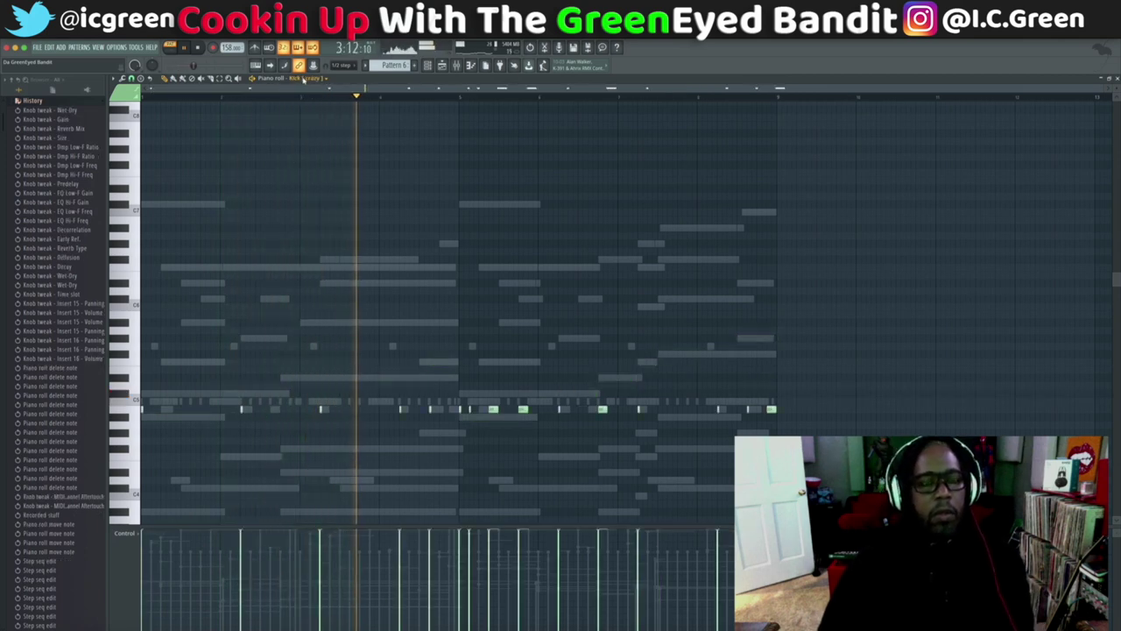
scroll(306, 79, up, 1)
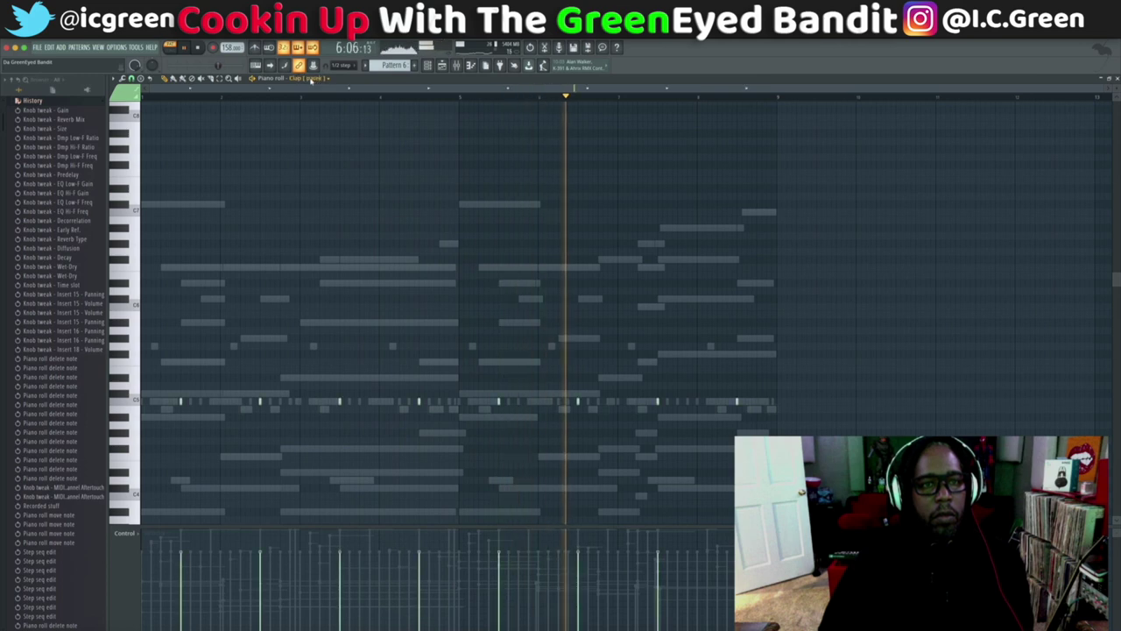
Step: Go through the remaining parts of Pattern 6 and delete all of its CODEX Stereo notes
scroll(310, 79, up, 2)
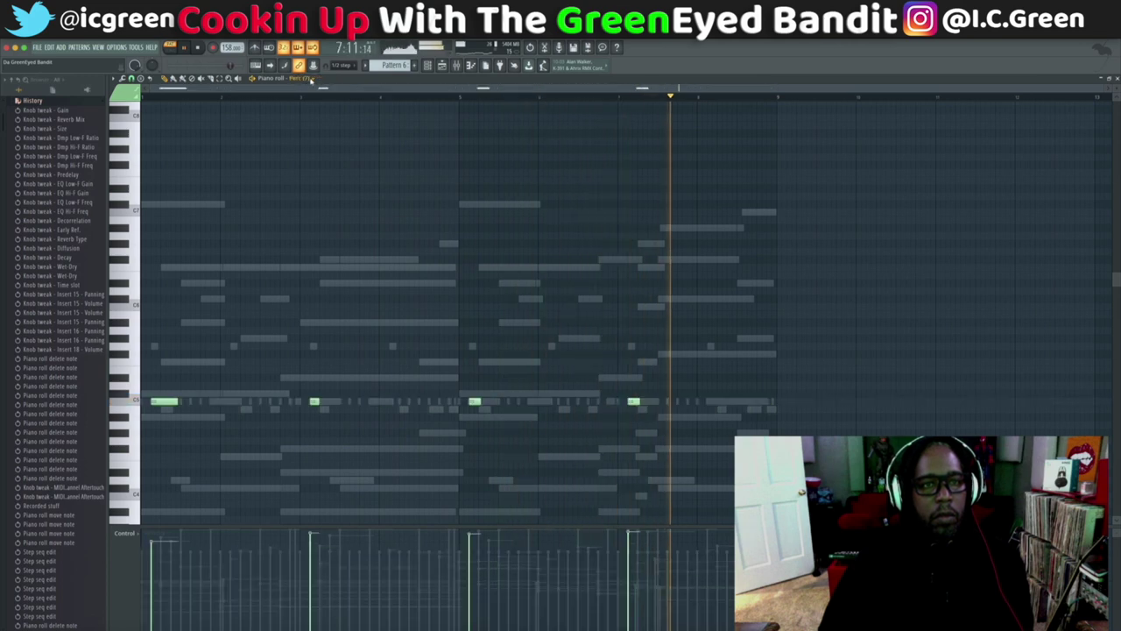
scroll(310, 78, up, 1)
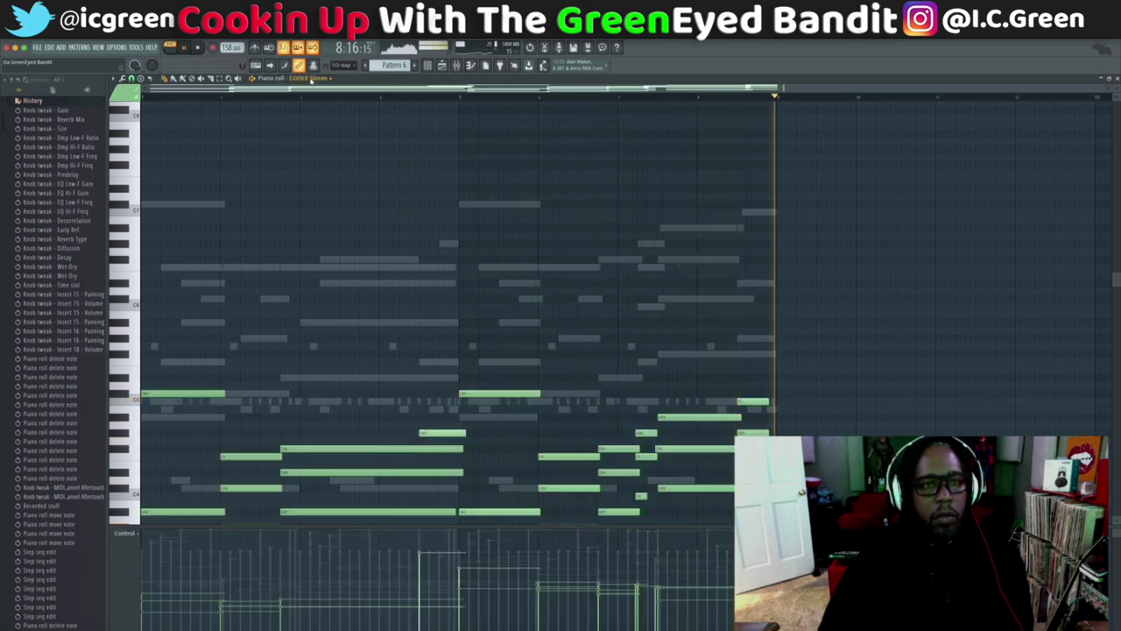
scroll(310, 79, up, 3)
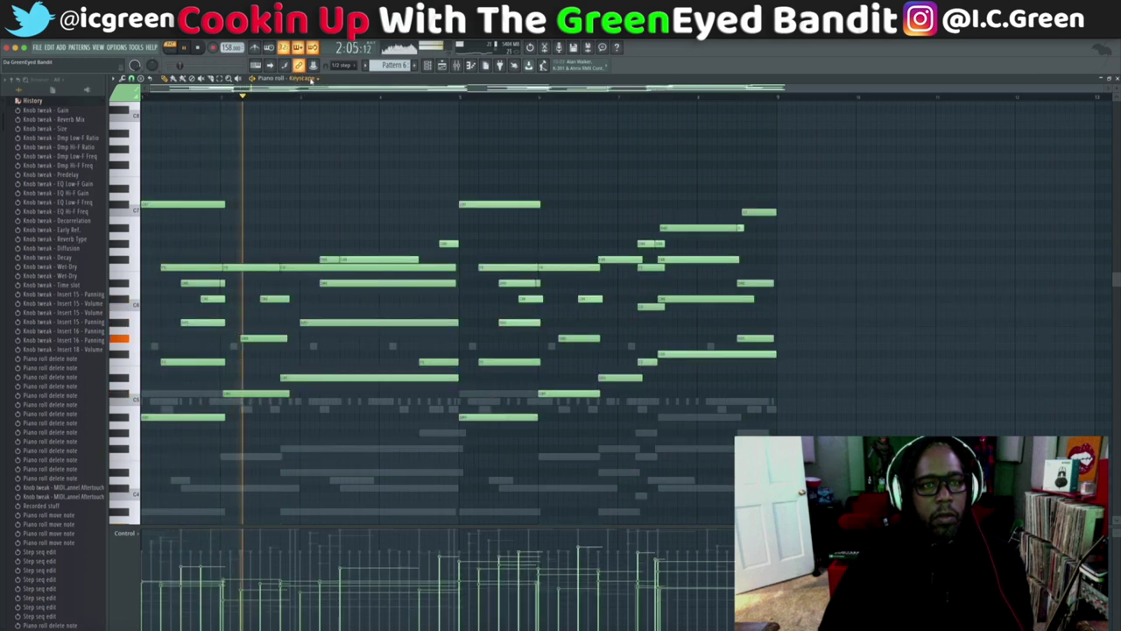
scroll(310, 79, down, 3)
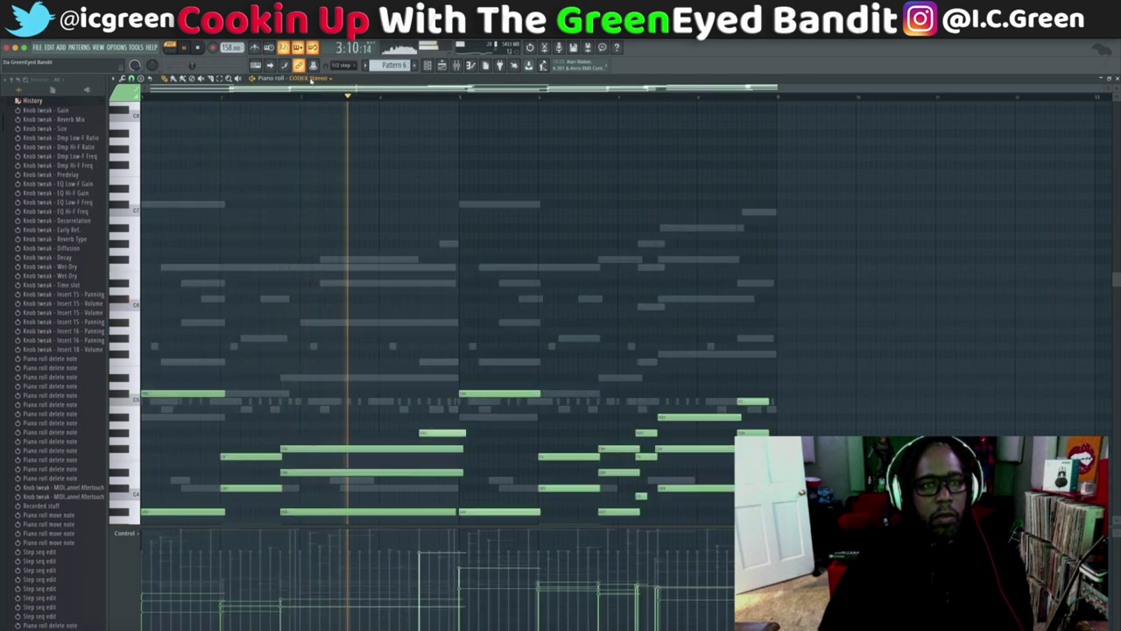
key(ctrl+a)
key(Delete)
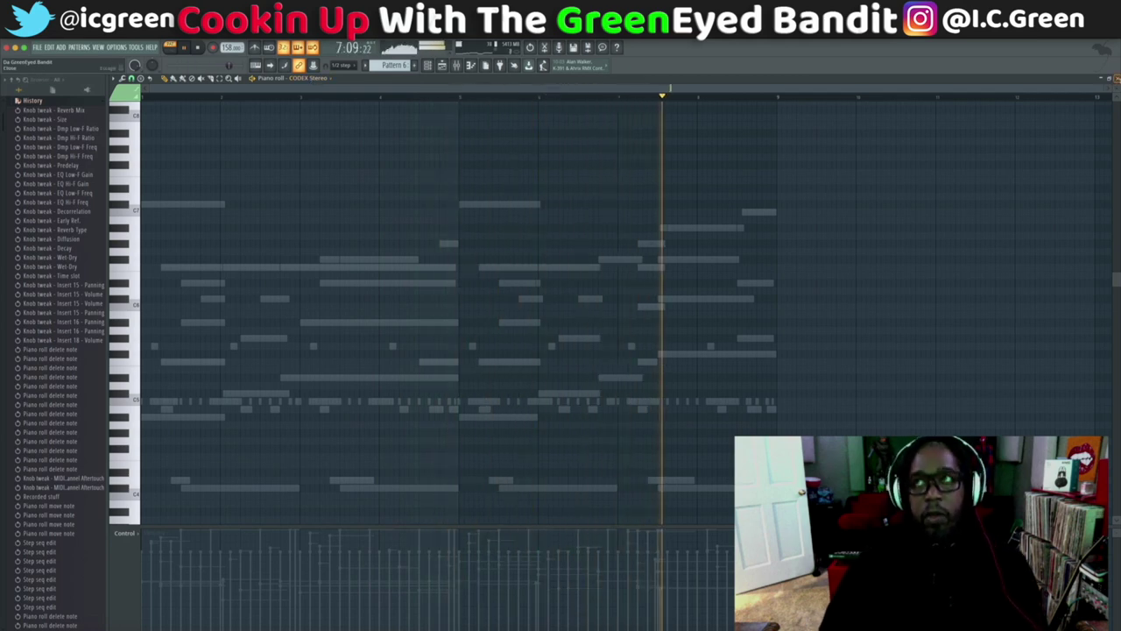
Step: Rename Pattern 6 as Post Hook and give it an orange-brown color
key(F7)
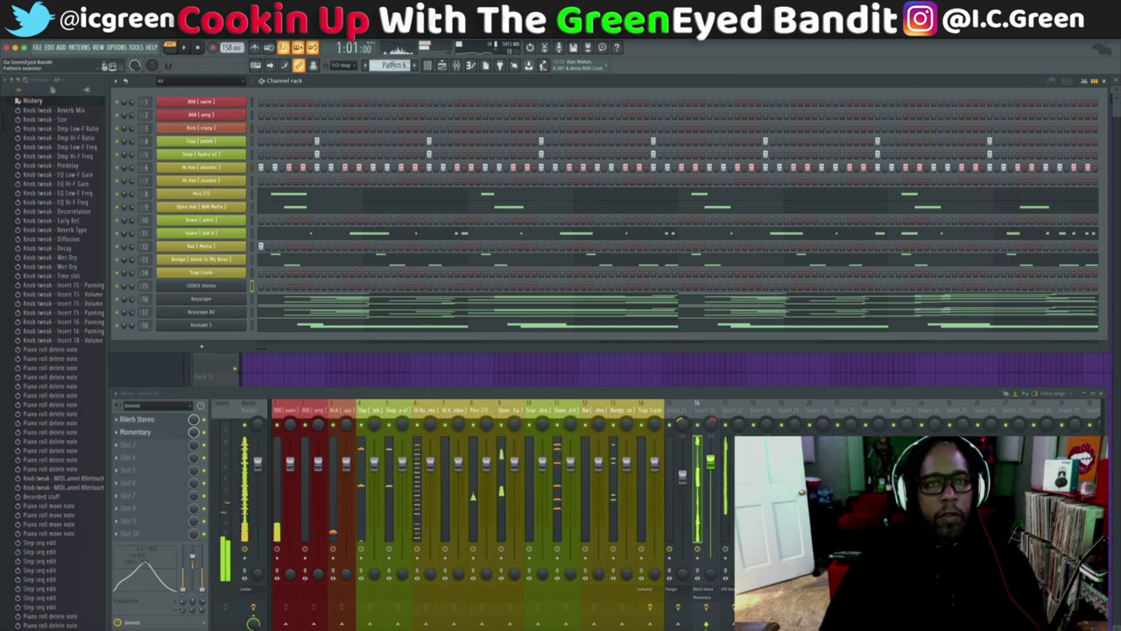
click(396, 64)
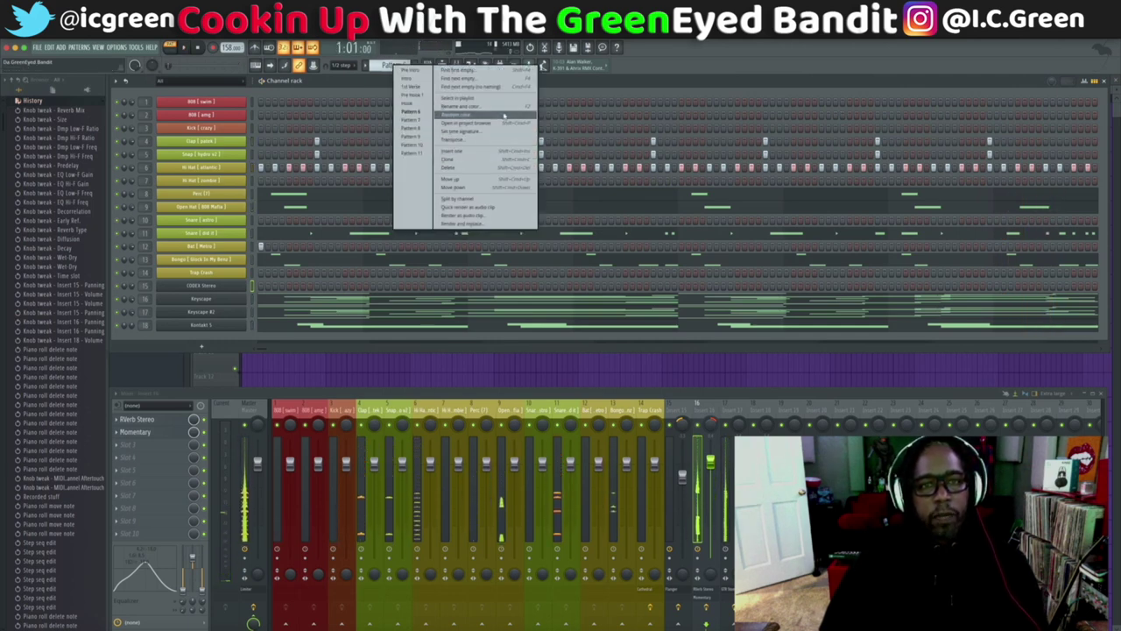
click(505, 107)
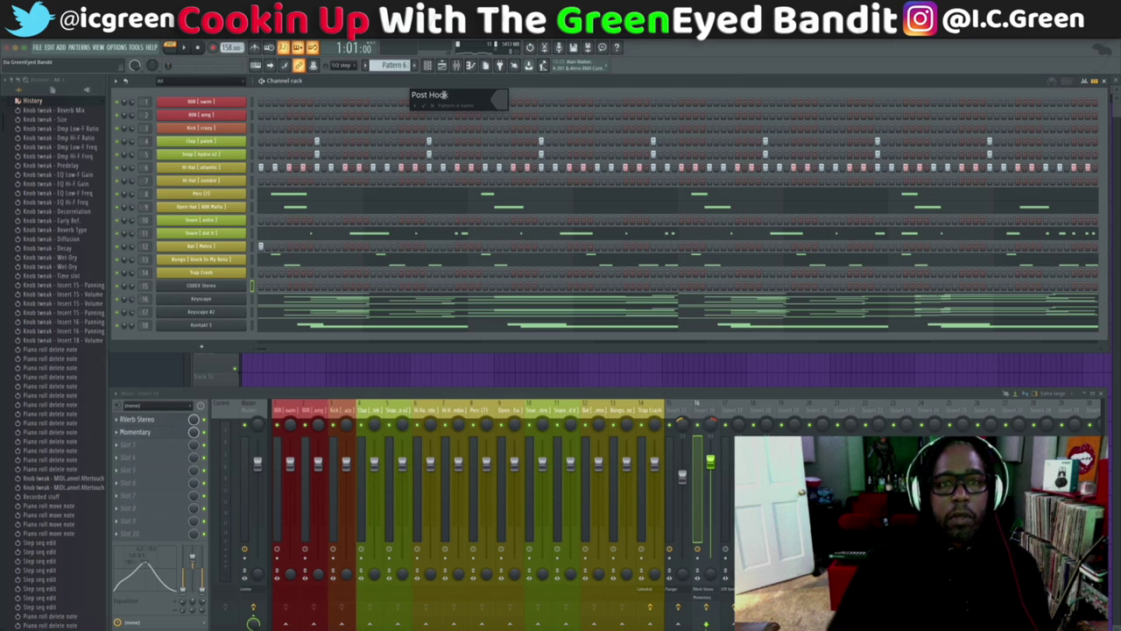
click(501, 105)
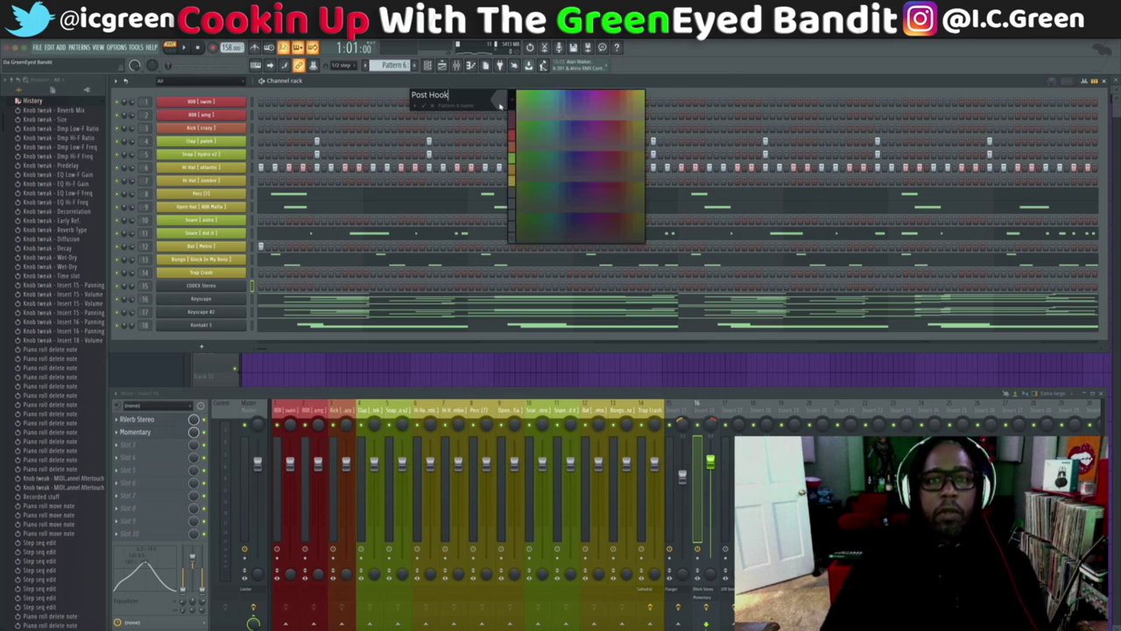
click(625, 94)
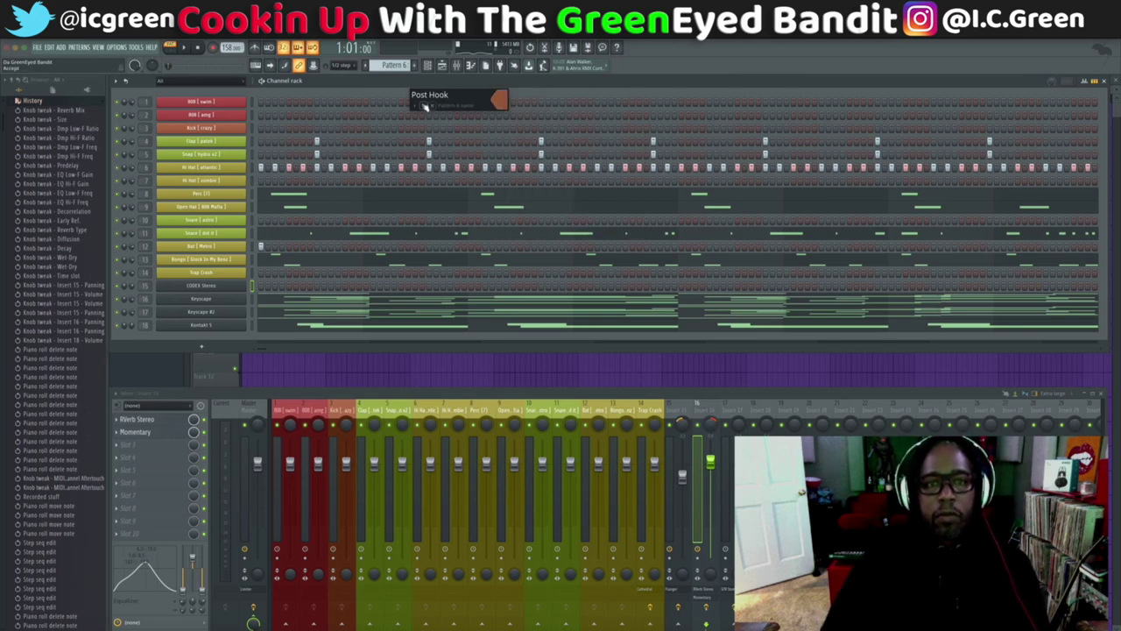
key(Return)
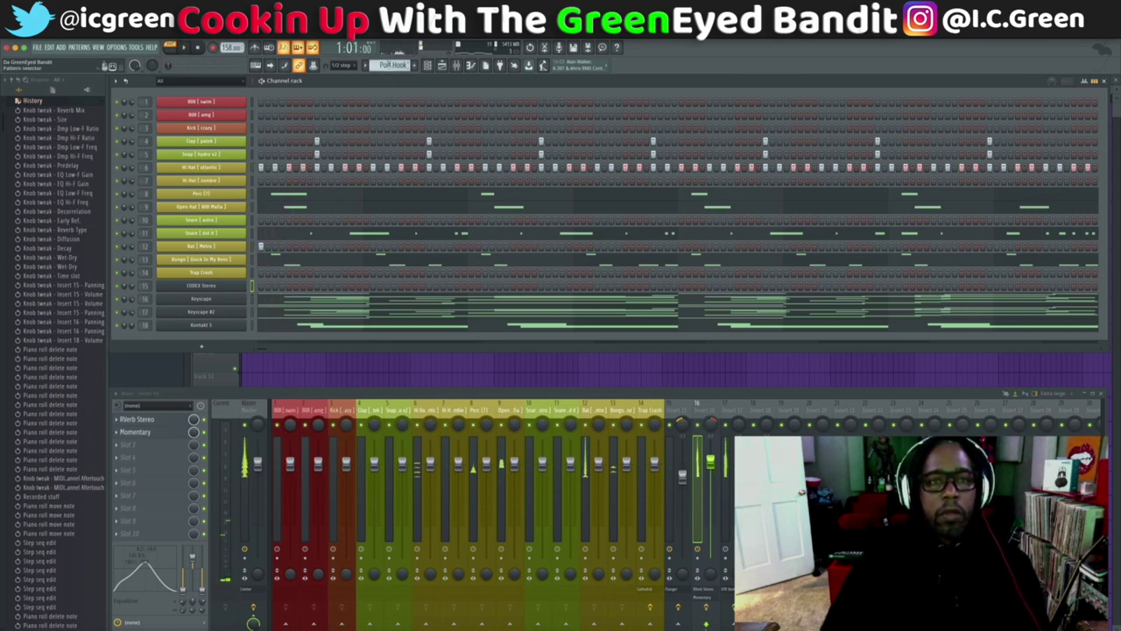
Step: Rename Pattern 7 as Verse 2 and give it a green color
scroll(392, 66, down, 1)
click(393, 66)
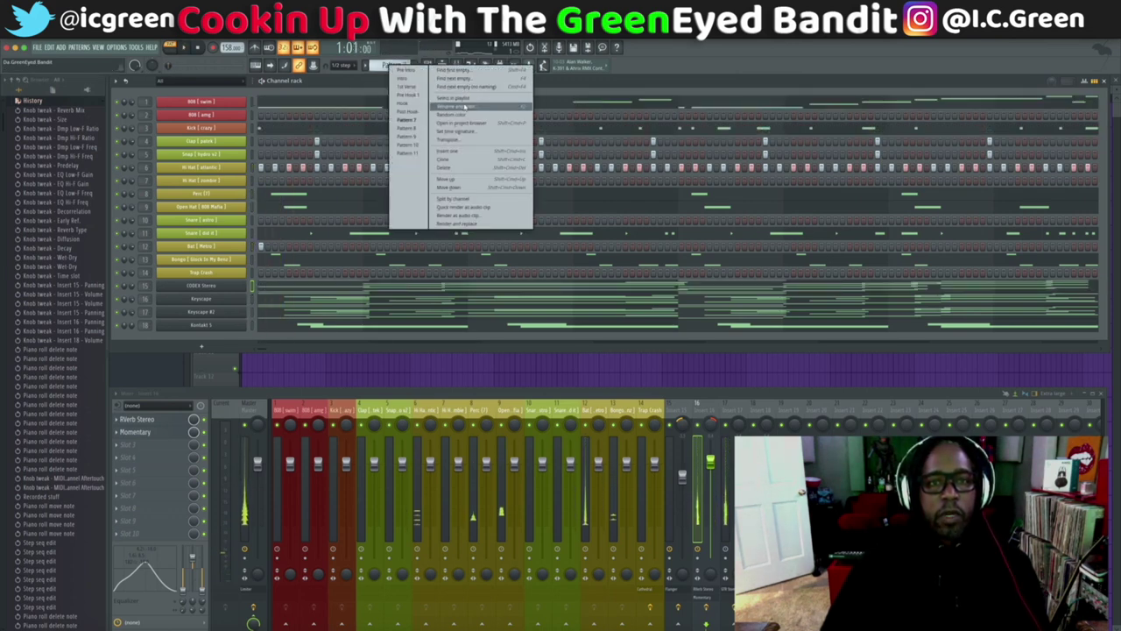
click(464, 106)
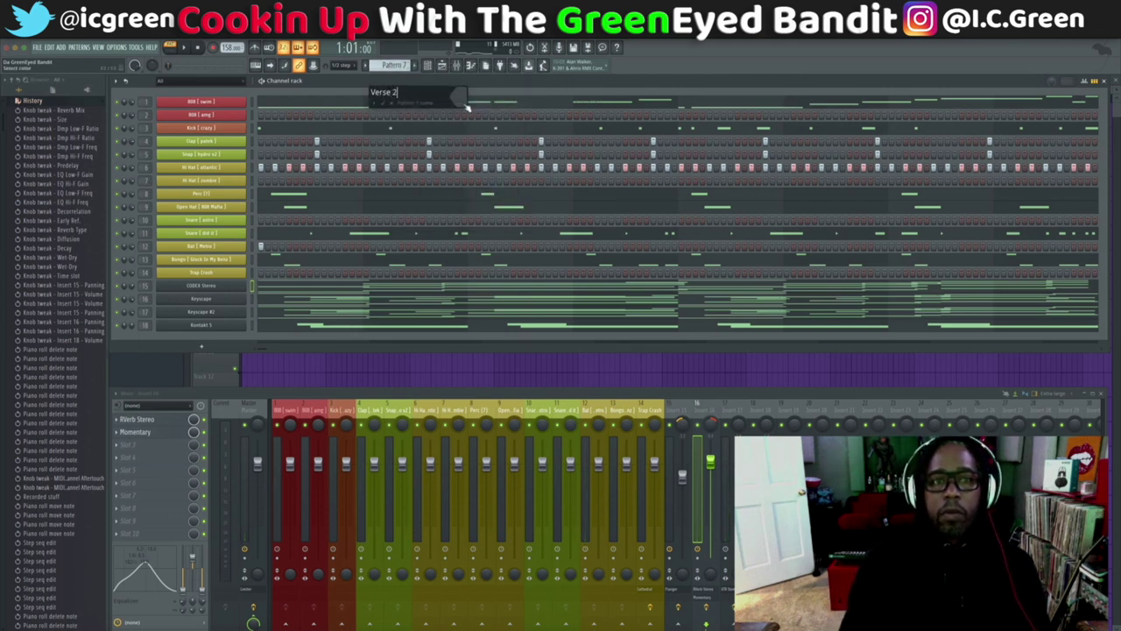
click(460, 99)
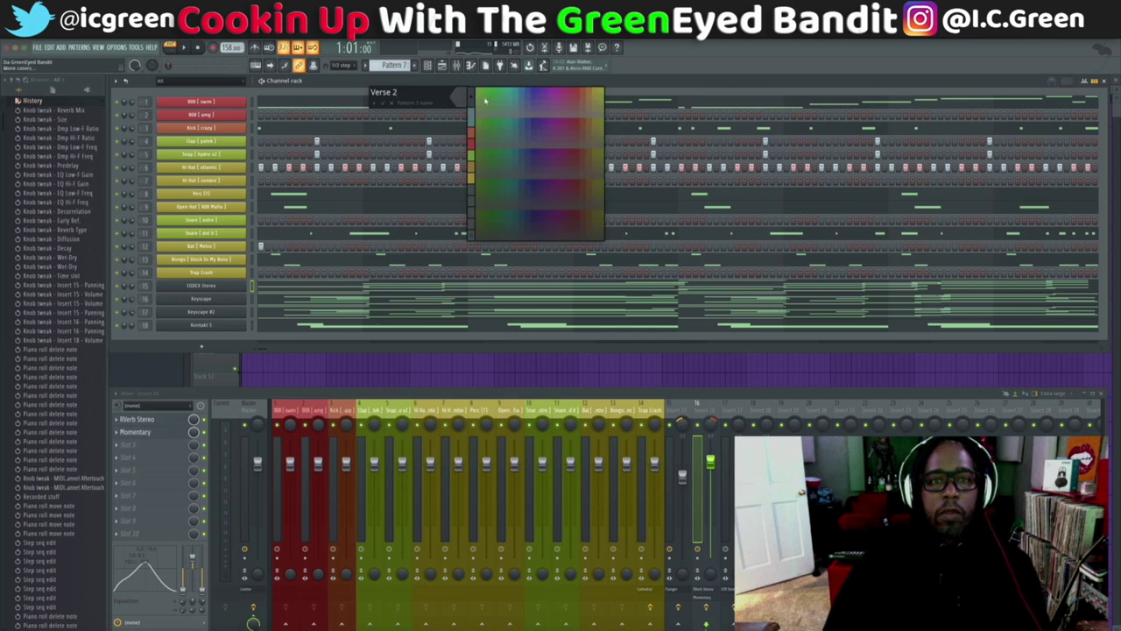
click(461, 104)
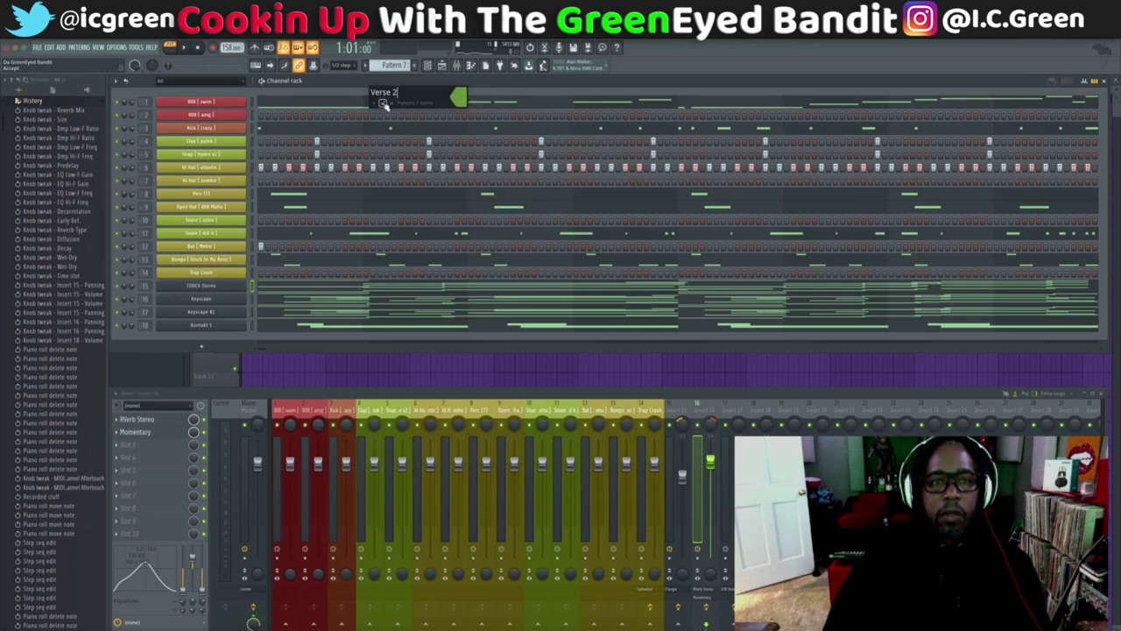
key(Return)
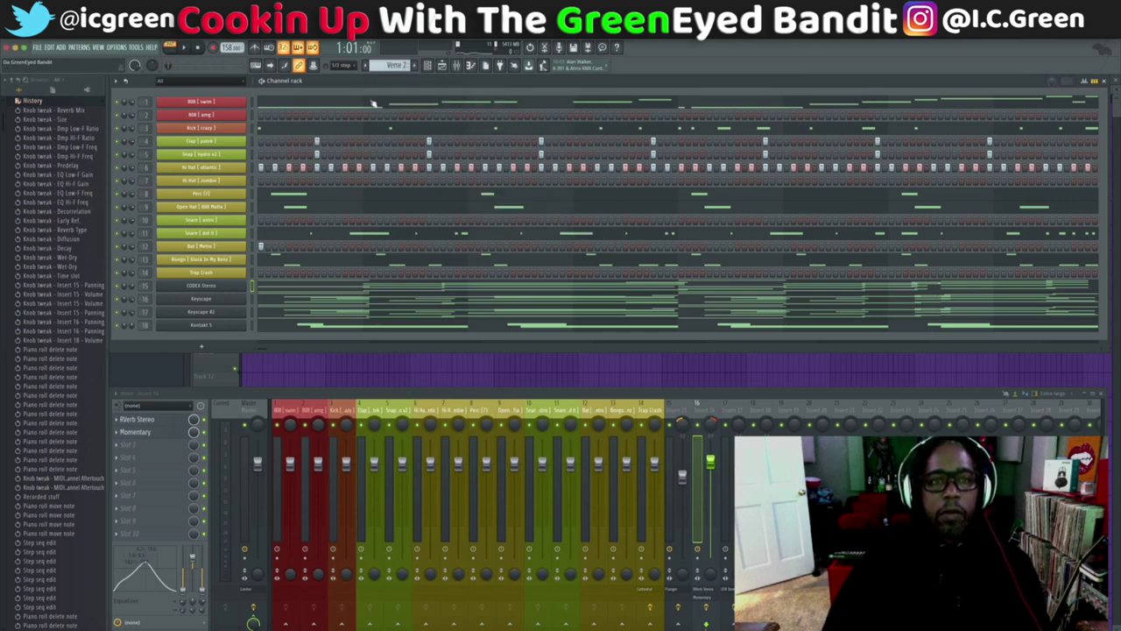
Step: Delete all Keyscape #2 notes from the Verse 2 pattern
click(331, 313)
key(Delete)
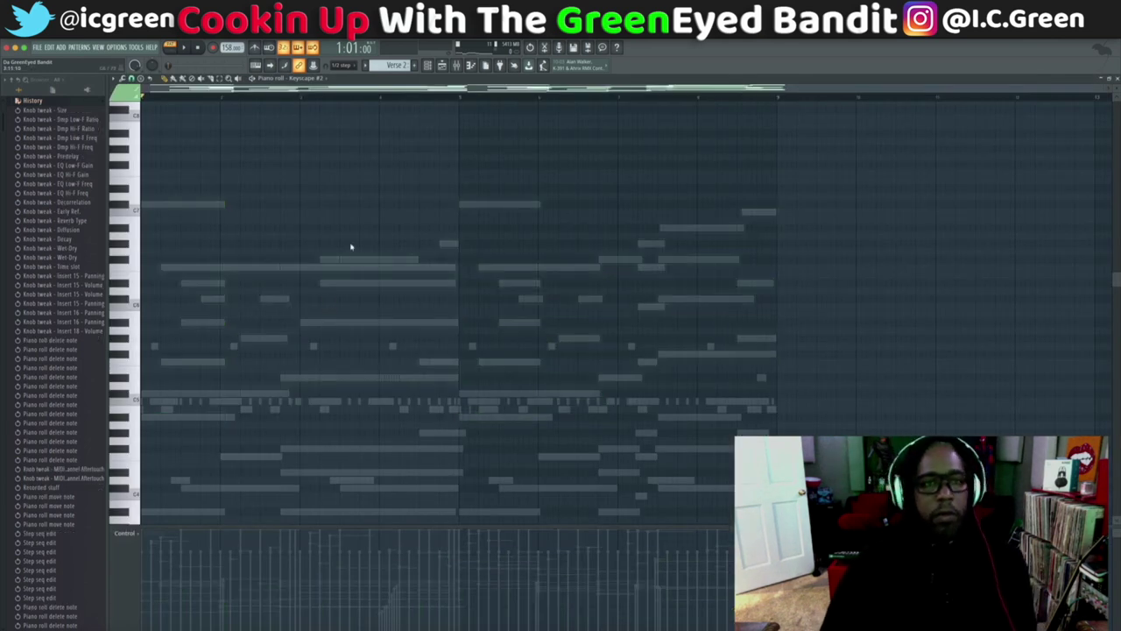
key(ctrl+z)
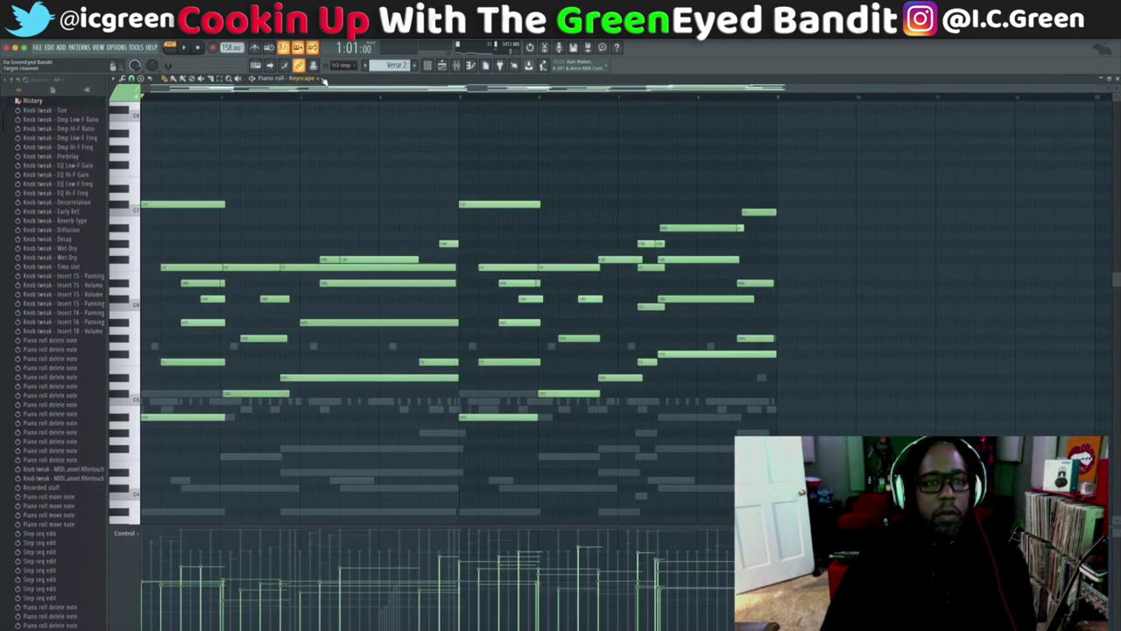
Step: Go through the other parts of Verse 2, delete all of its Kick [crazy] notes and play the pattern to check
scroll(318, 79, down, 1)
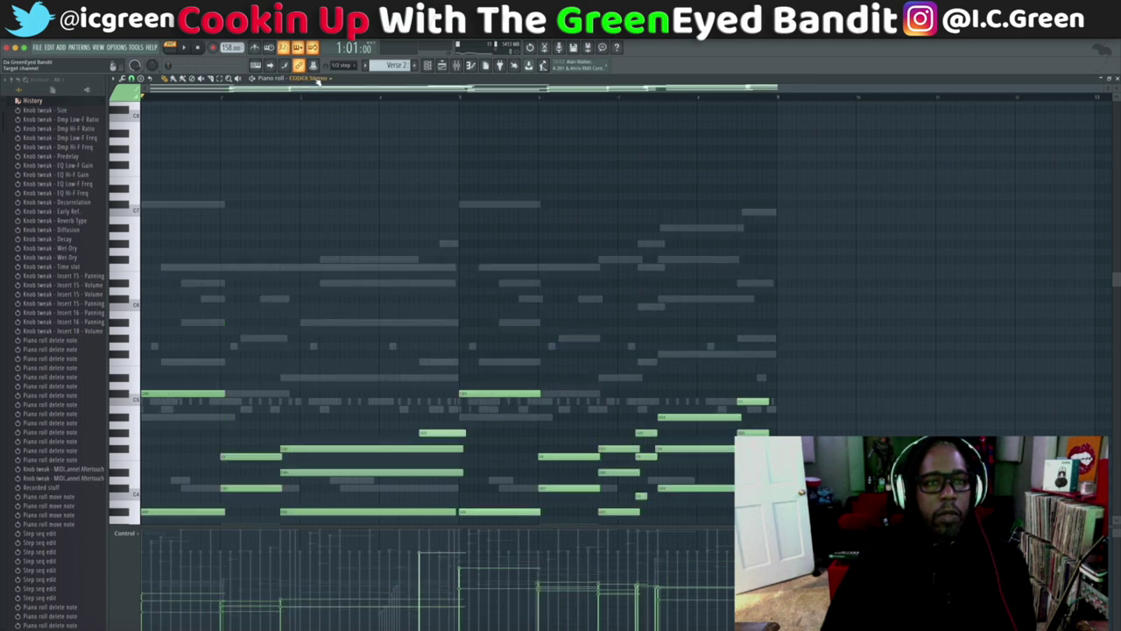
scroll(319, 80, down, 1)
scroll(318, 79, down, 2)
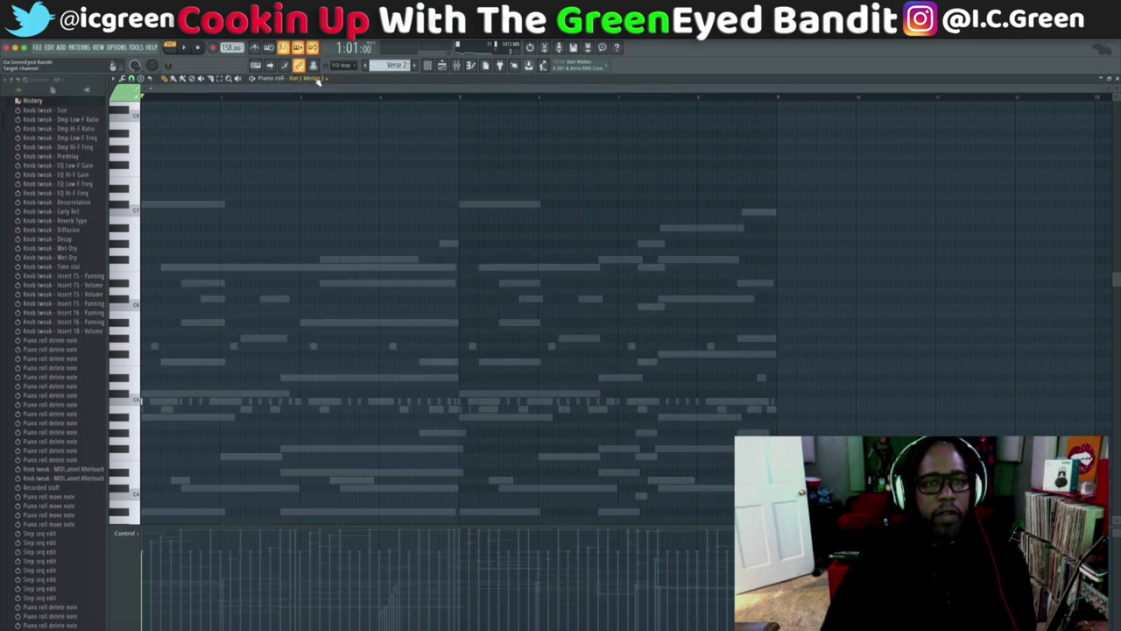
scroll(318, 79, down, 3)
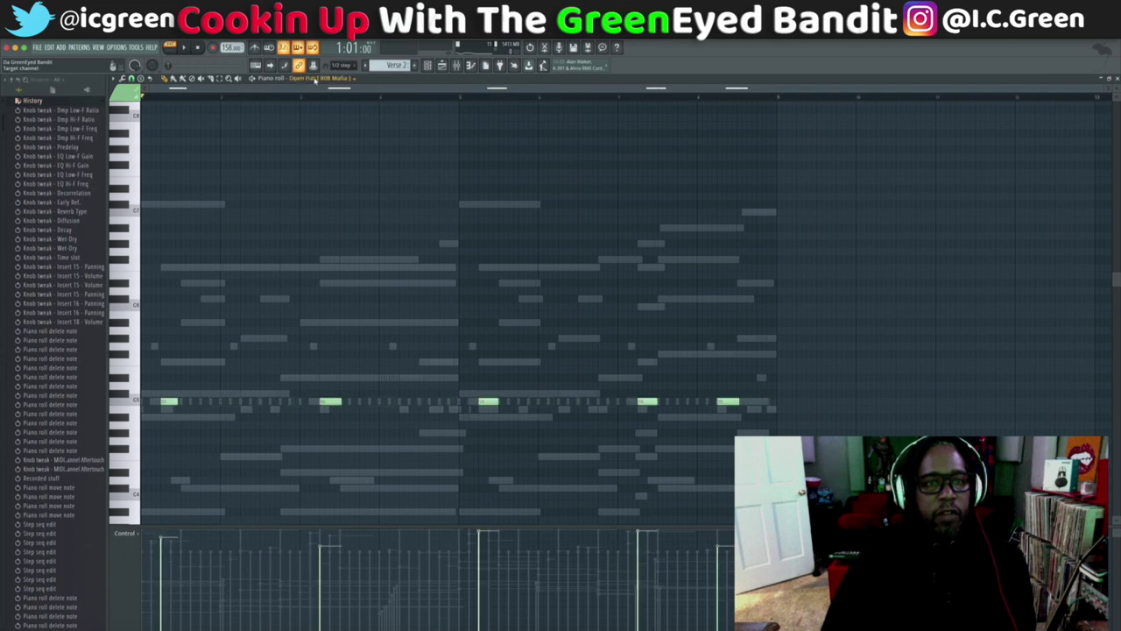
scroll(314, 78, down, 1)
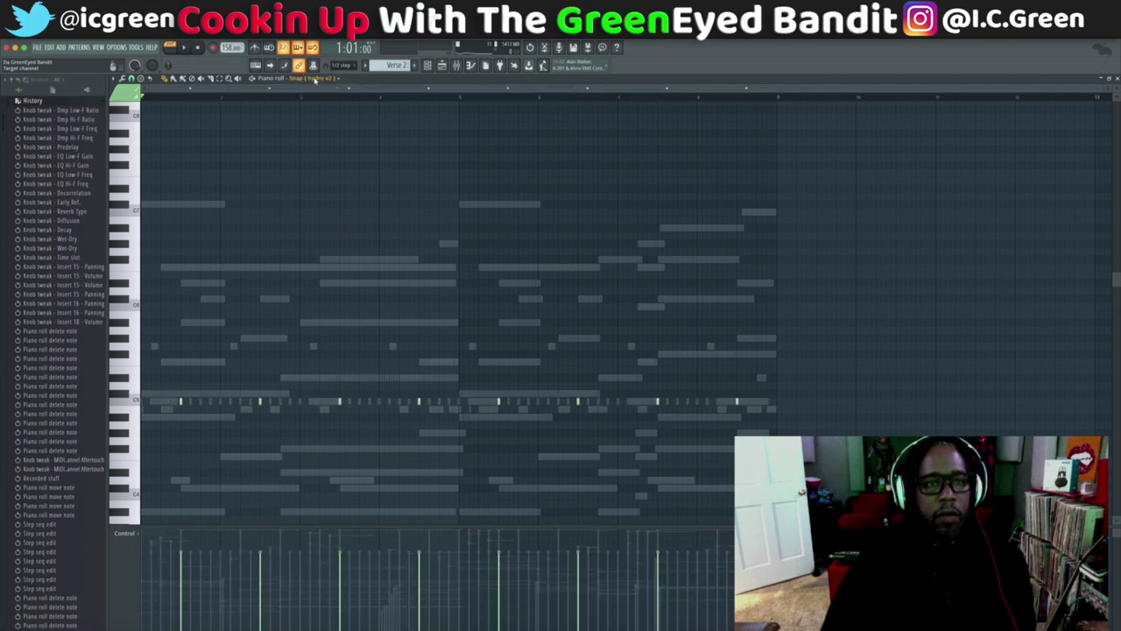
scroll(316, 79, down, 3)
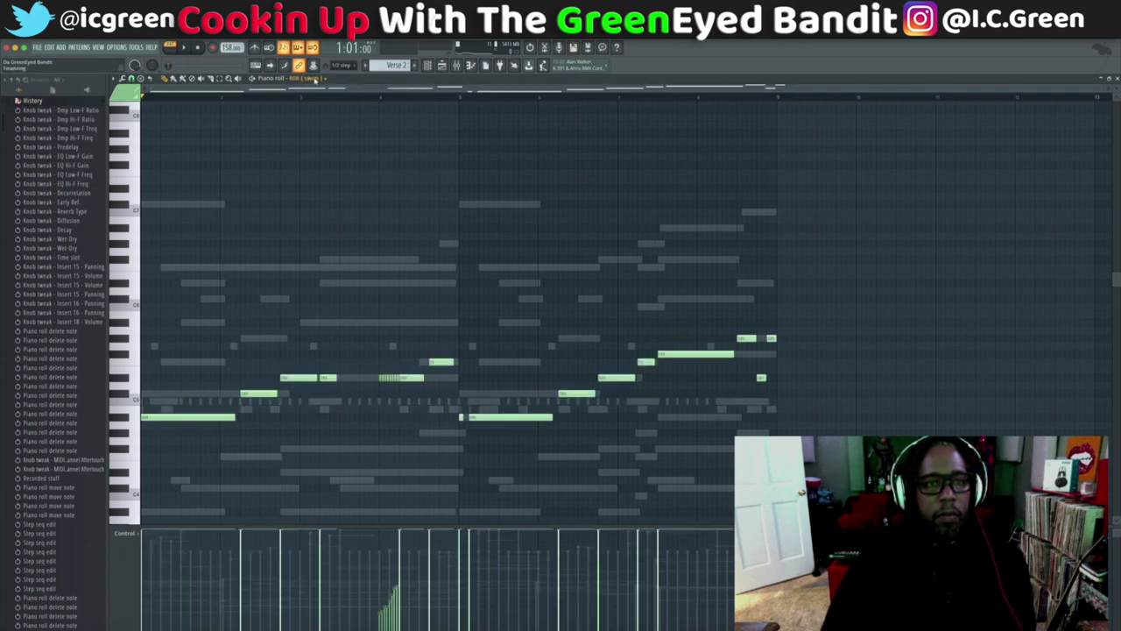
scroll(315, 79, down, 2)
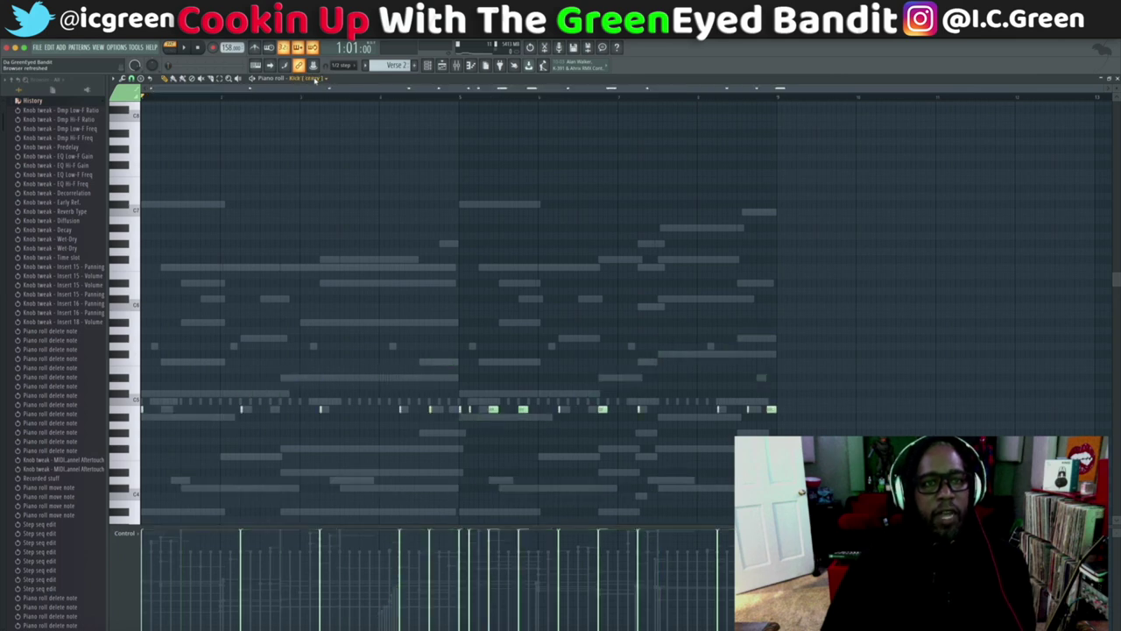
scroll(315, 79, down, 1)
key(space)
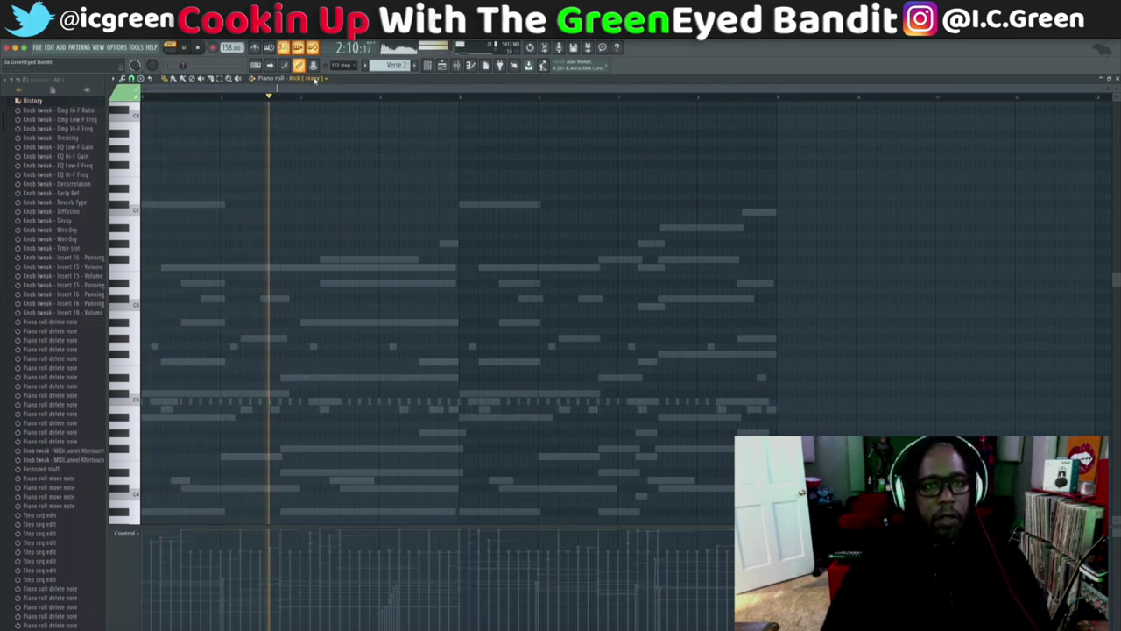
key(space)
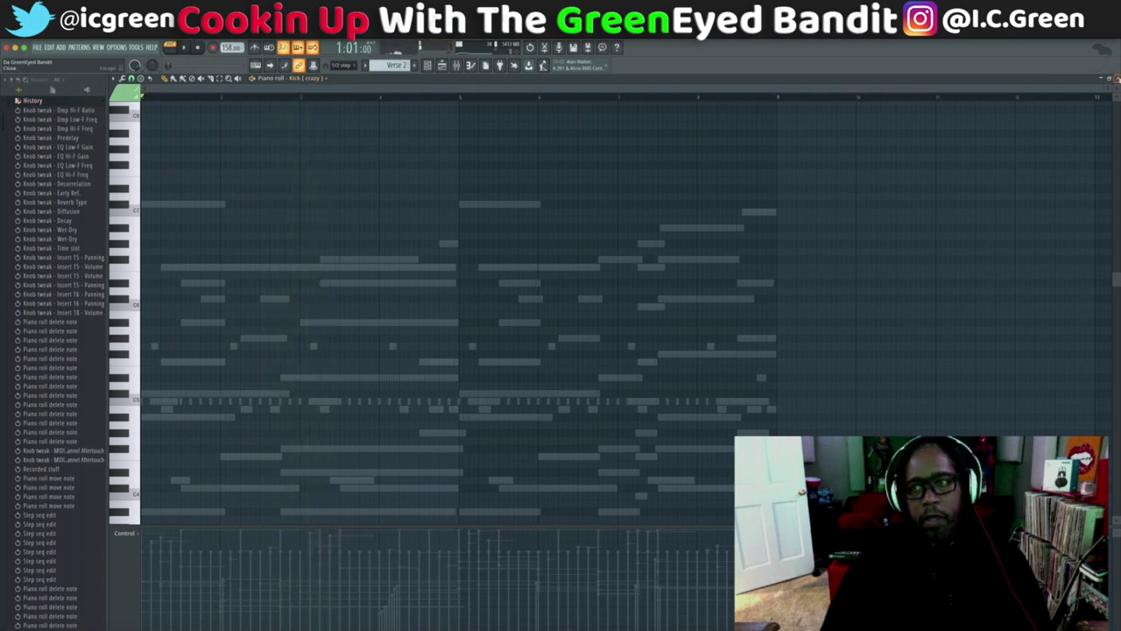
Step: Delete all 808 [swim] notes from Verse 2
key(F7)
key(F7)
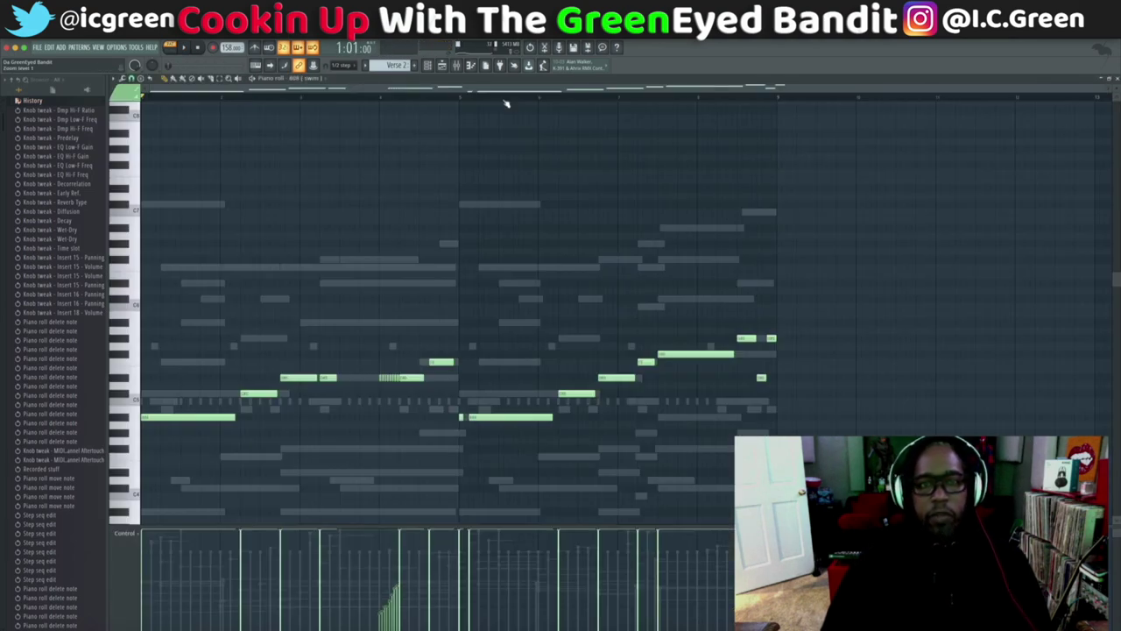
key(ctrl+a)
key(Delete)
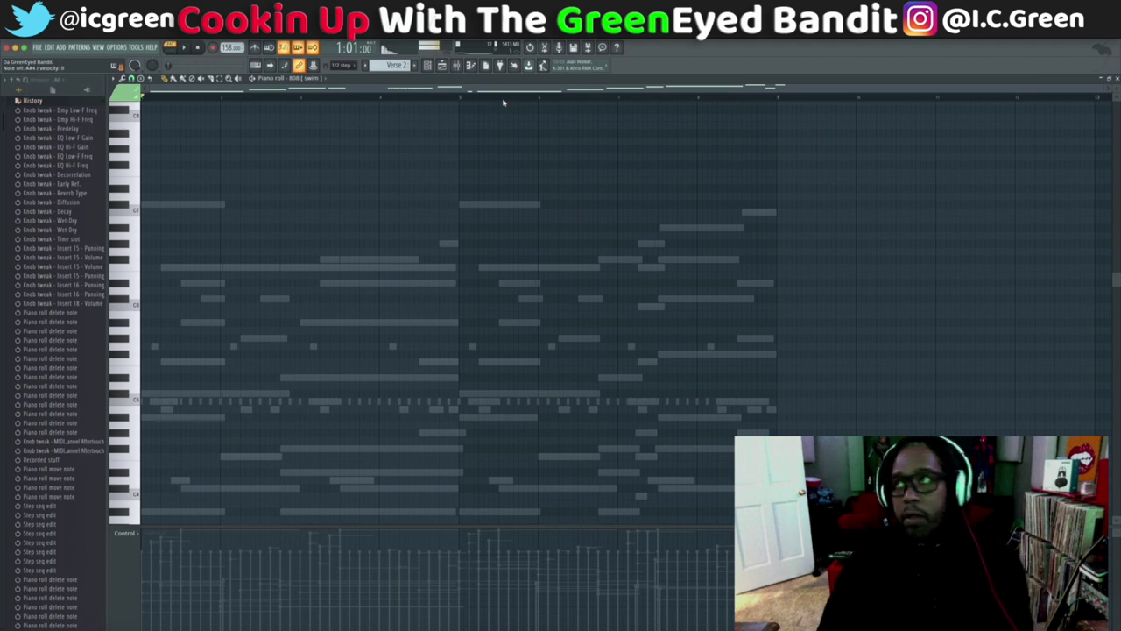
Step: Play the opening bars of Verse 2 repeatedly to try out a new 808 [swim] bass line
key(space)
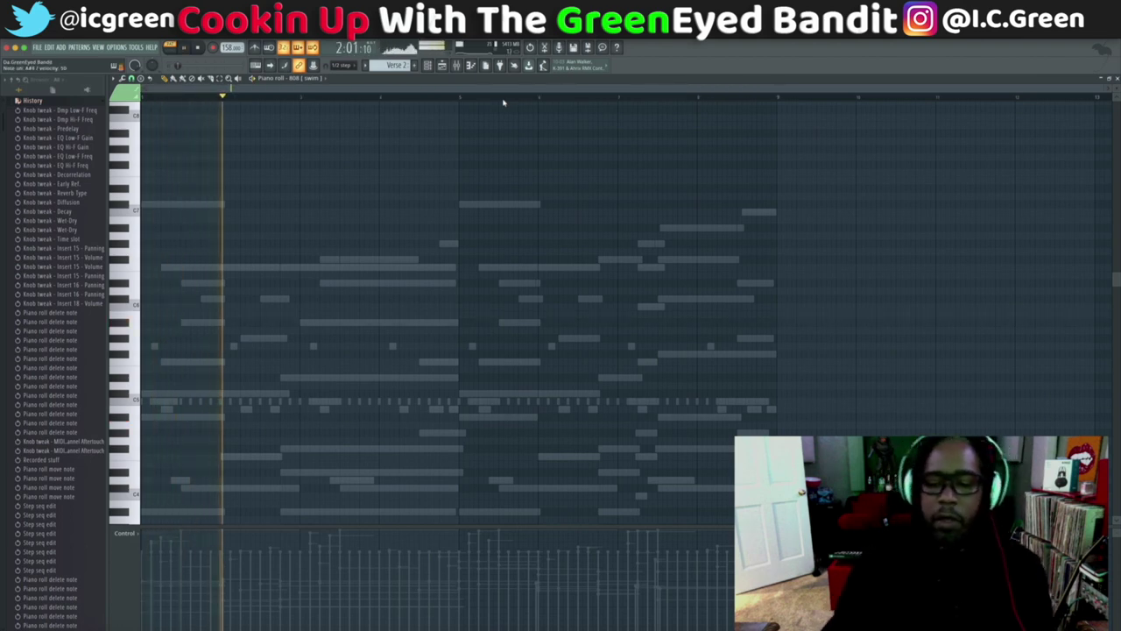
key(space)
key(space)
key(space)
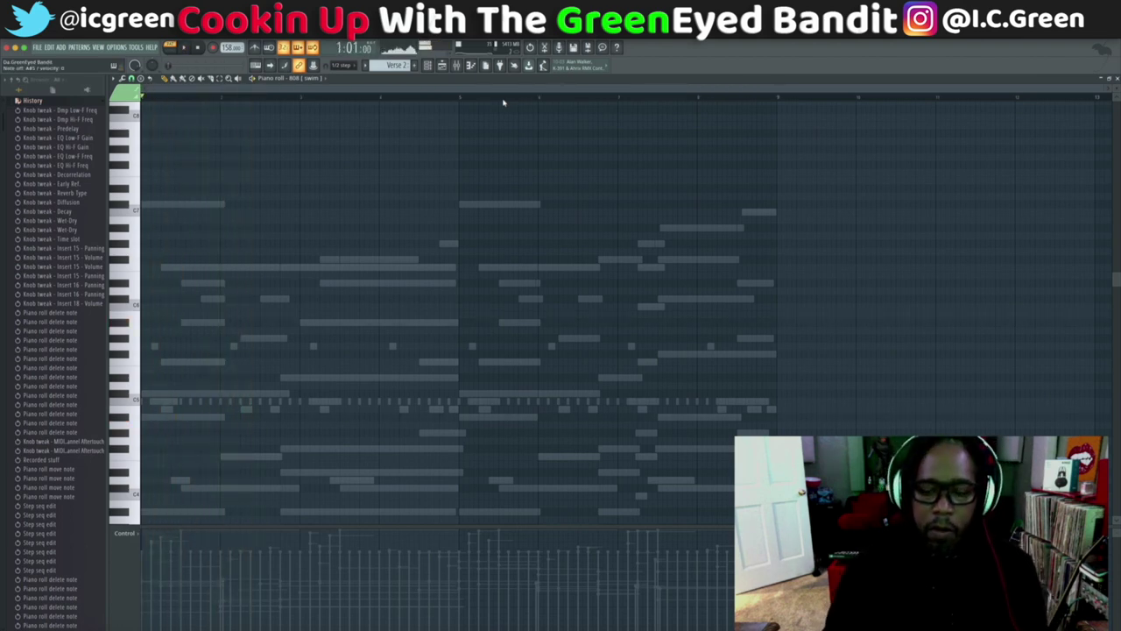
key(space)
key(space)
key(space)
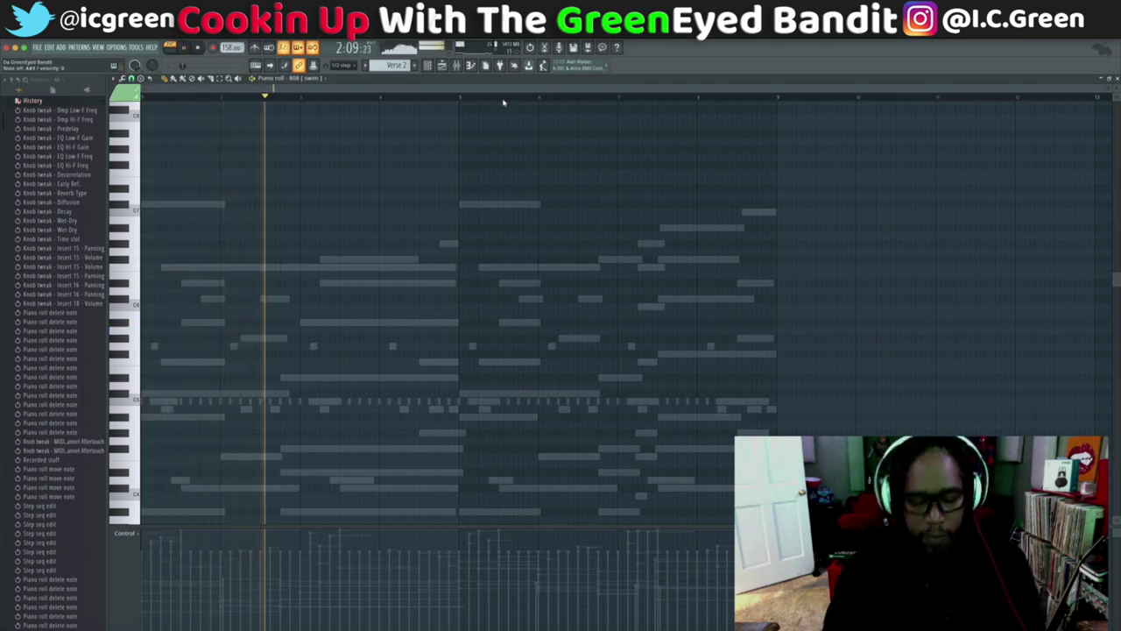
Step: Record a new eight-bar 808 [swim] bass line into Verse 2 and stop at the end of the pattern
key(space)
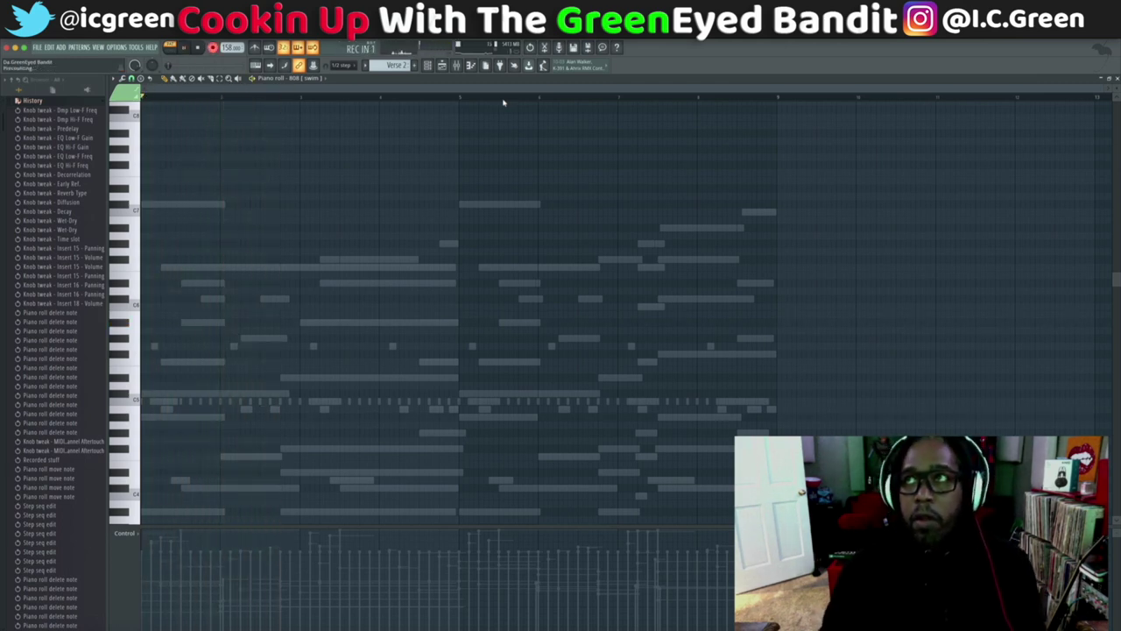
key(space)
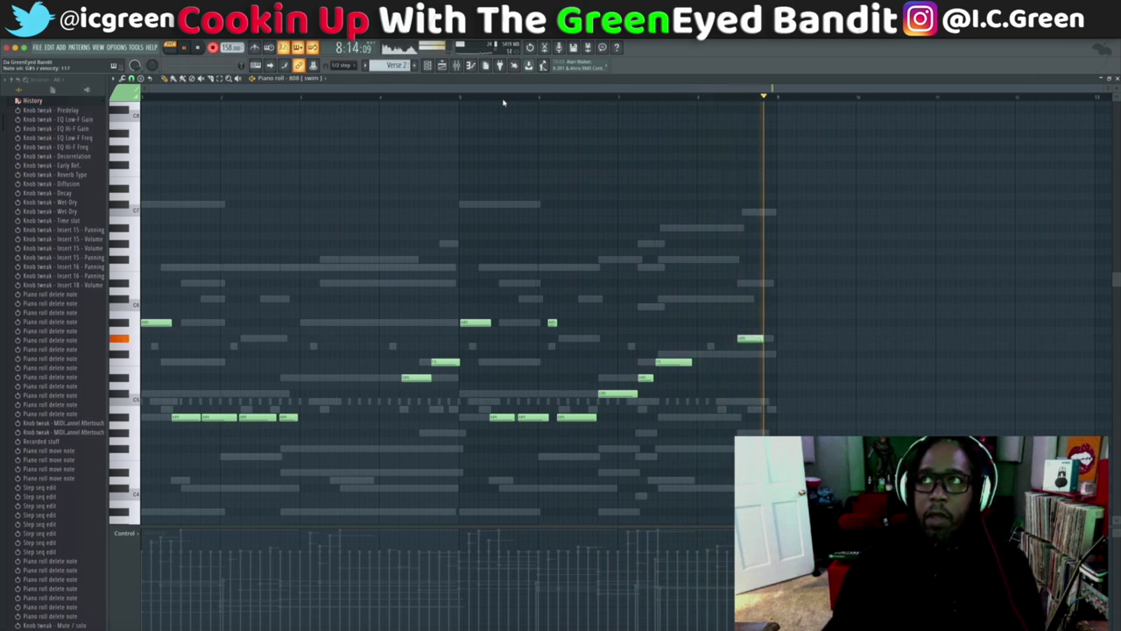
key(space)
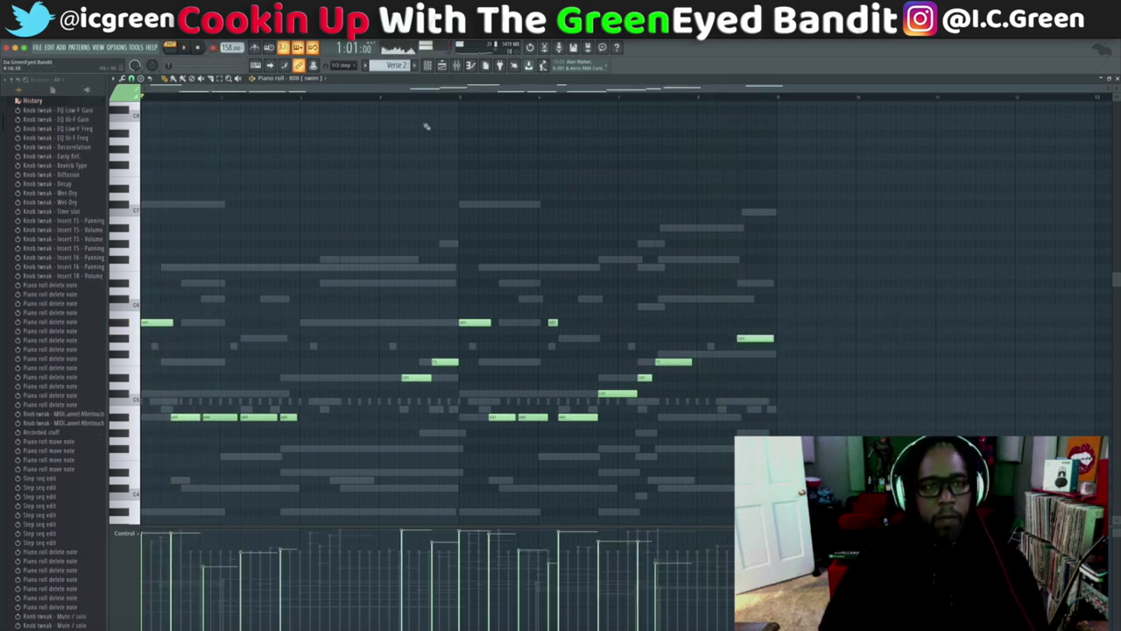
Step: Lengthen the opening 808 [swim] notes to meet the following ones and add a note at the first note's pitch early in bar 2, checking by playback
scroll(368, 142, down, 3)
scroll(368, 142, down, 1)
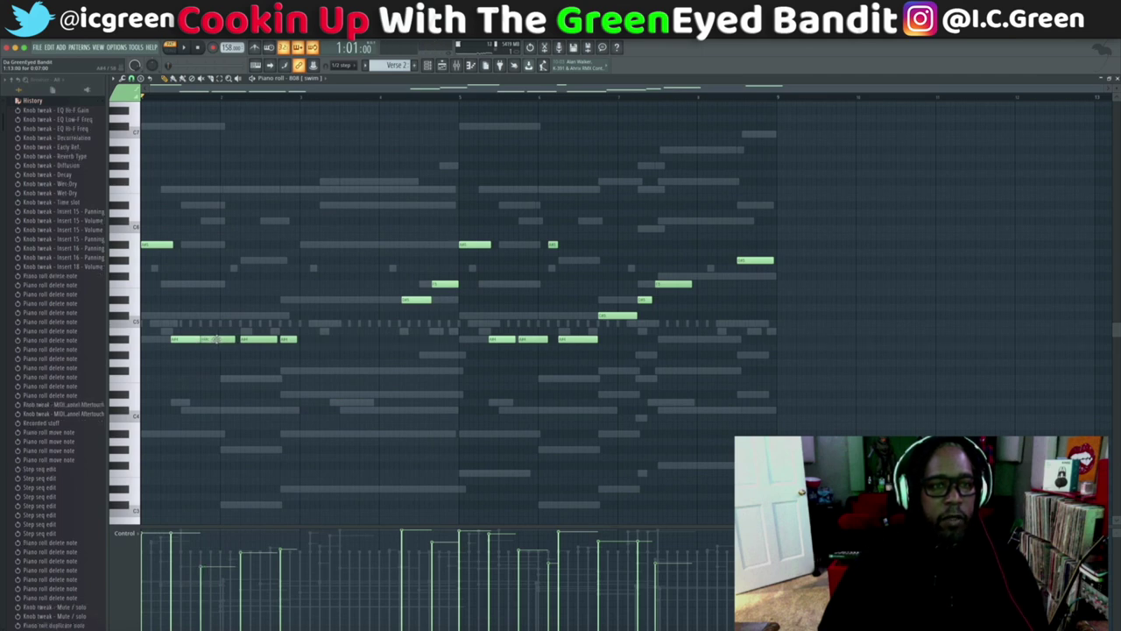
key(space)
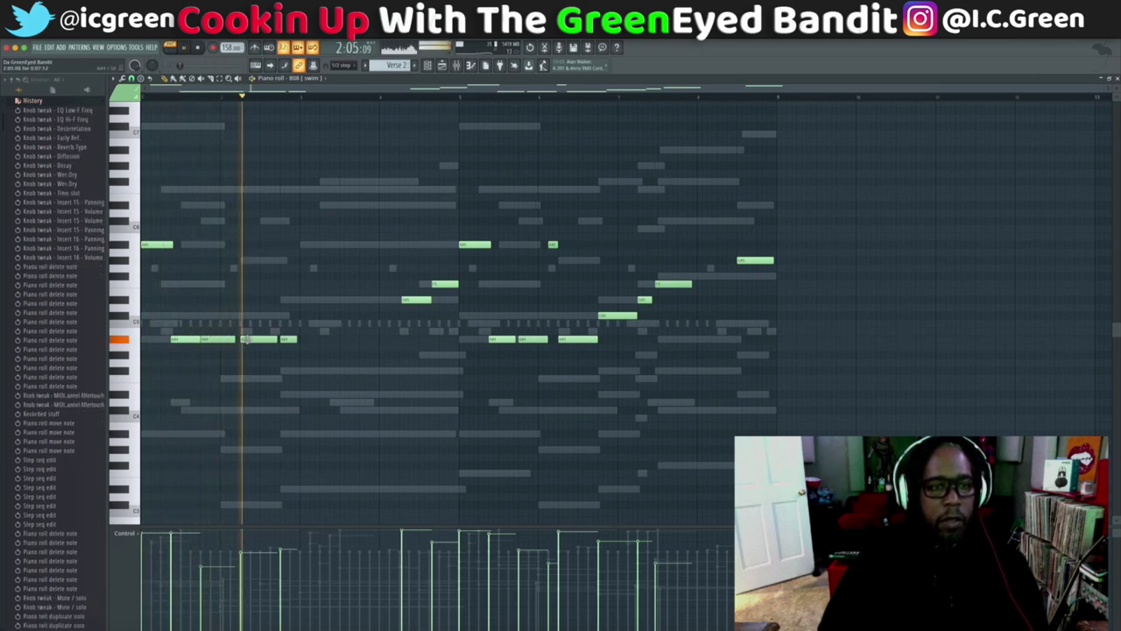
key(space)
key(space)
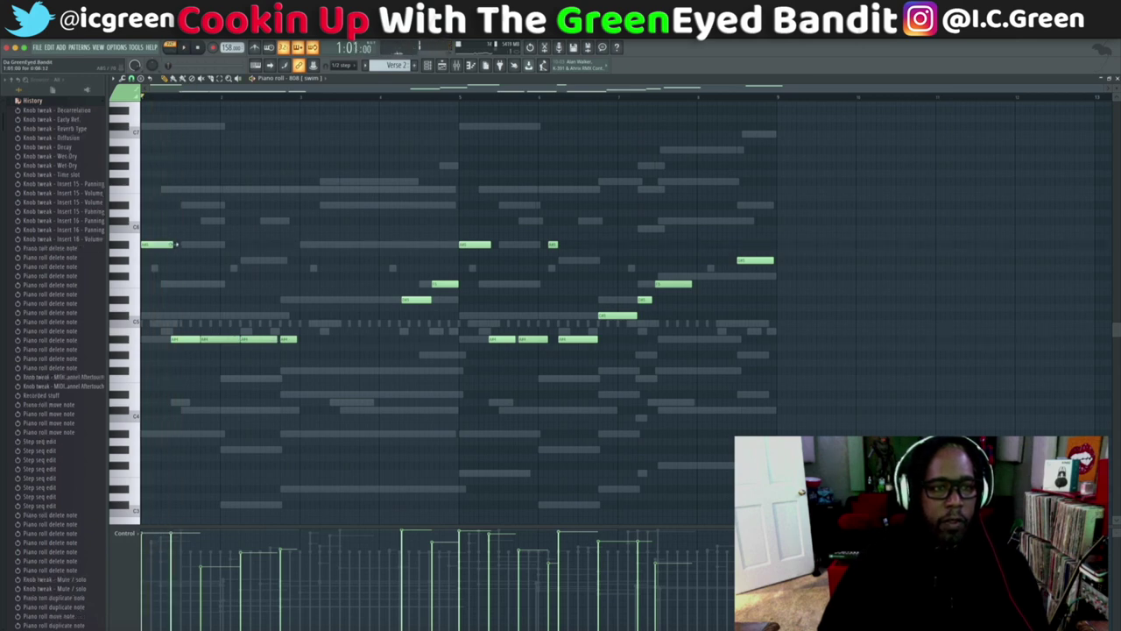
key(space)
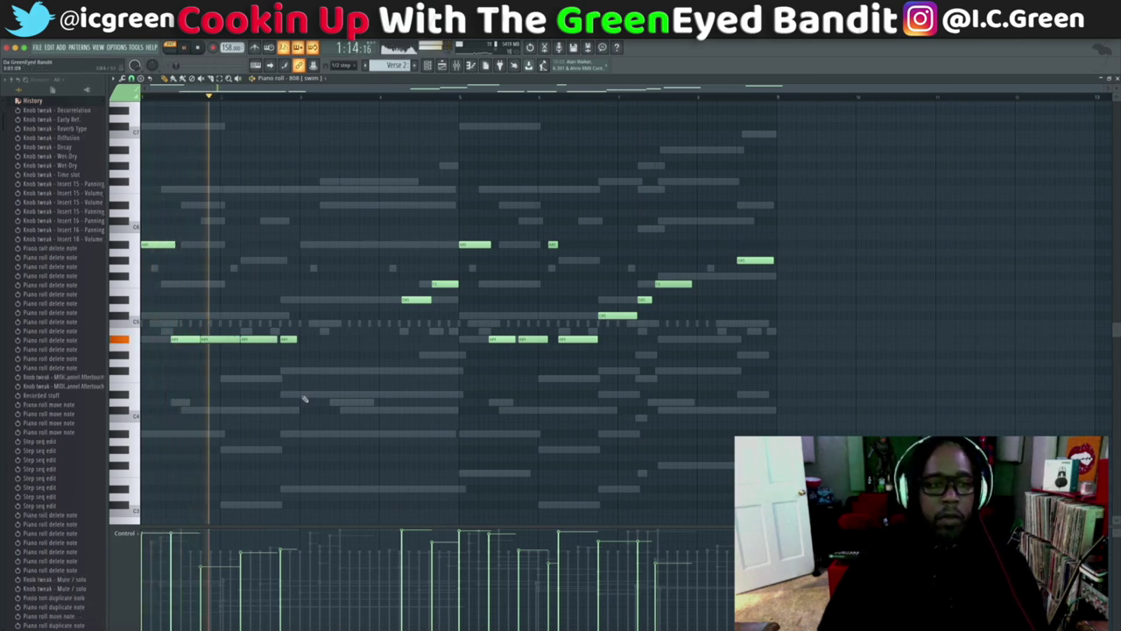
key(space)
key(space)
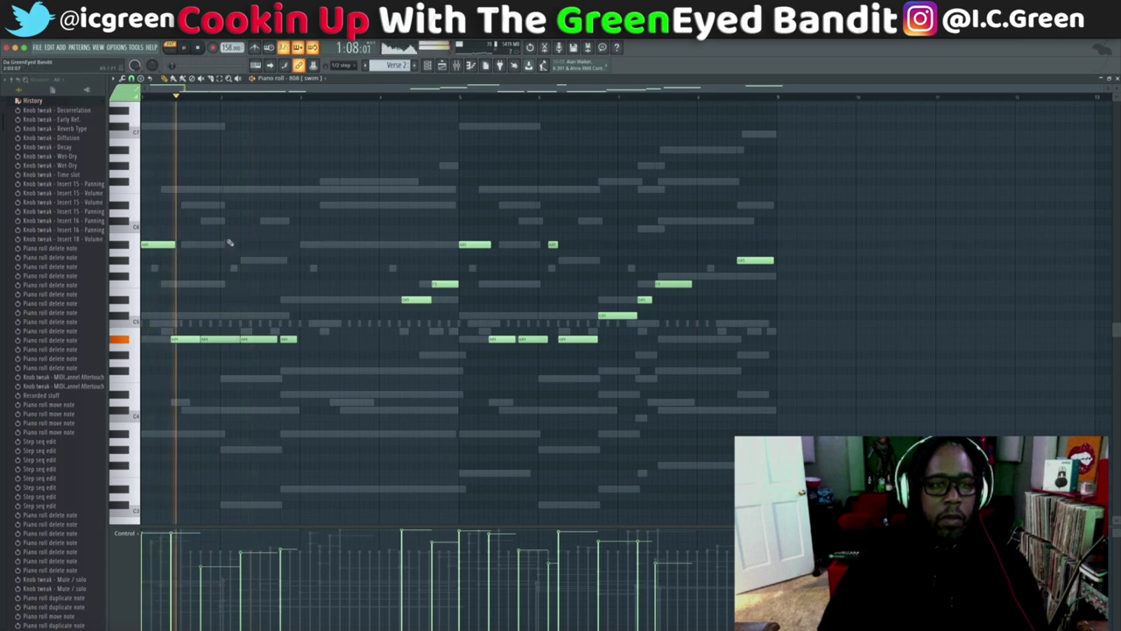
click(230, 246)
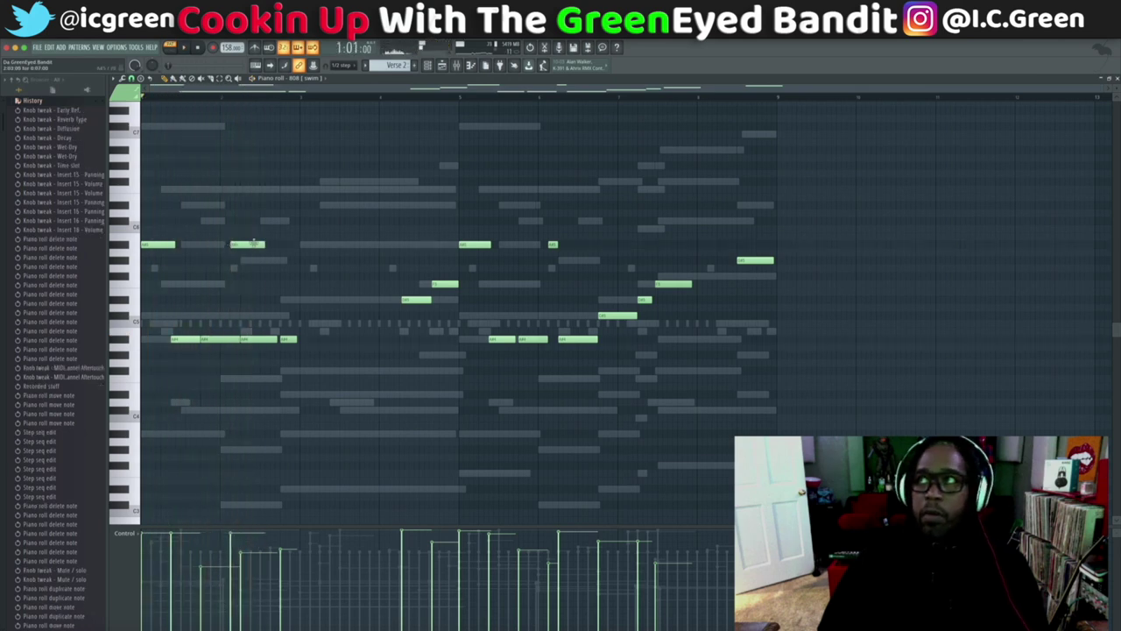
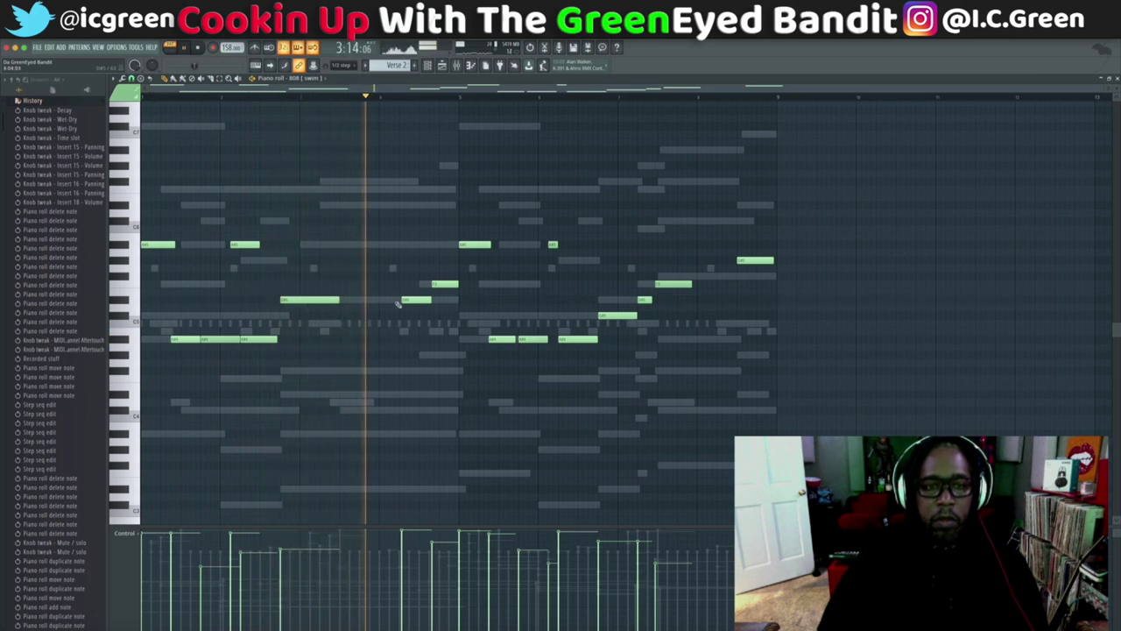
Step: Shift the last two 808 [swim] notes of bar 4 slightly earlier, checking the timing by playback
drag(417, 300, 415, 299)
key(space)
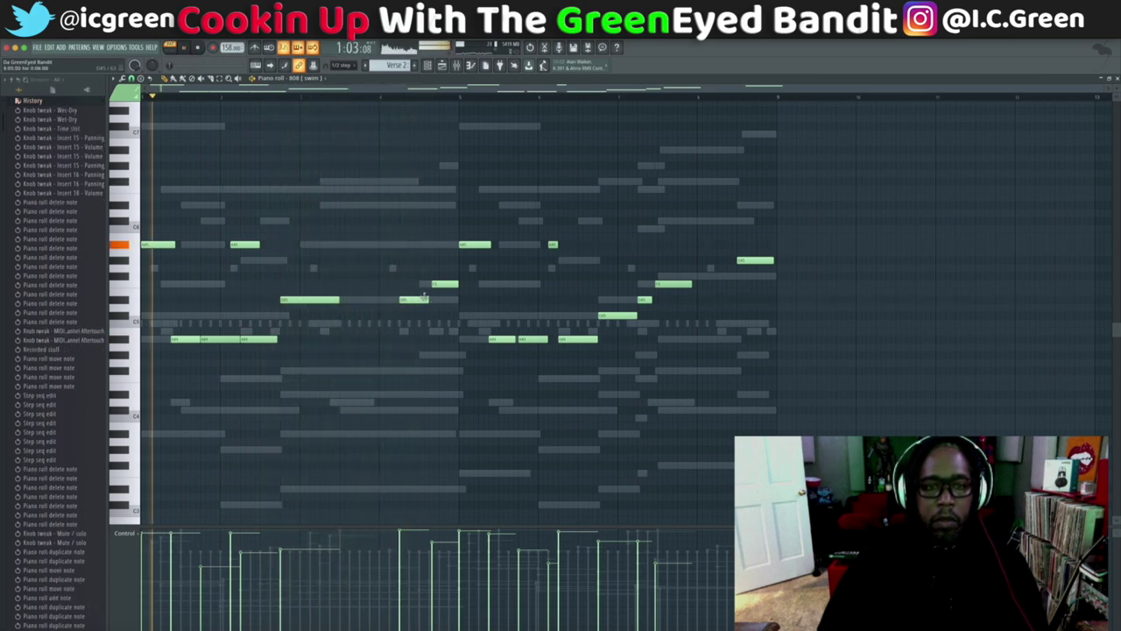
key(space)
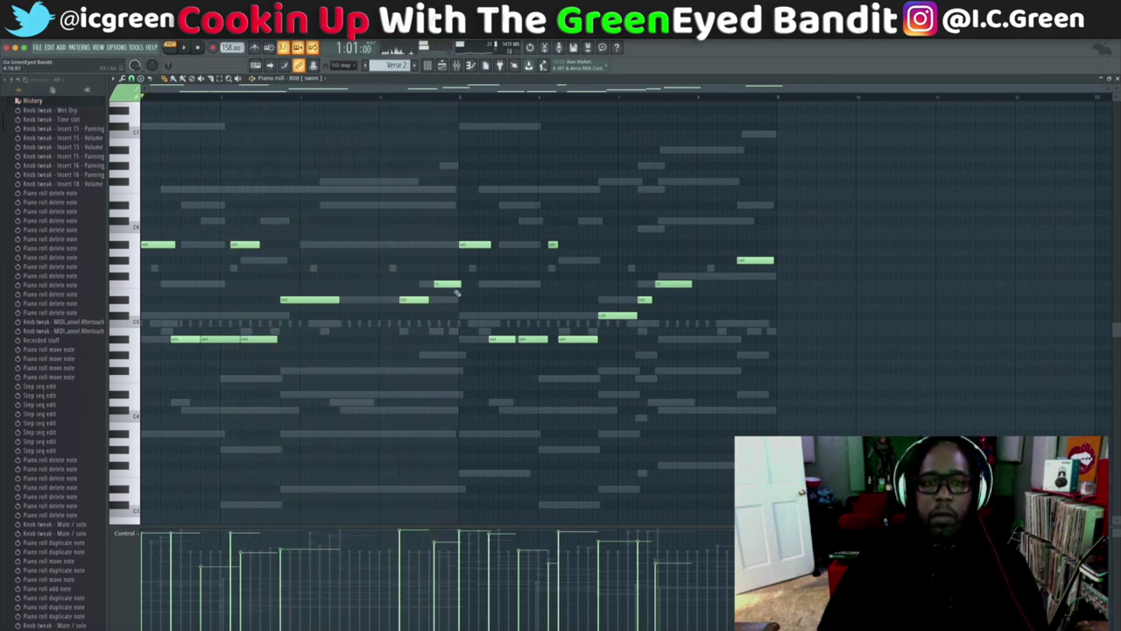
key(space)
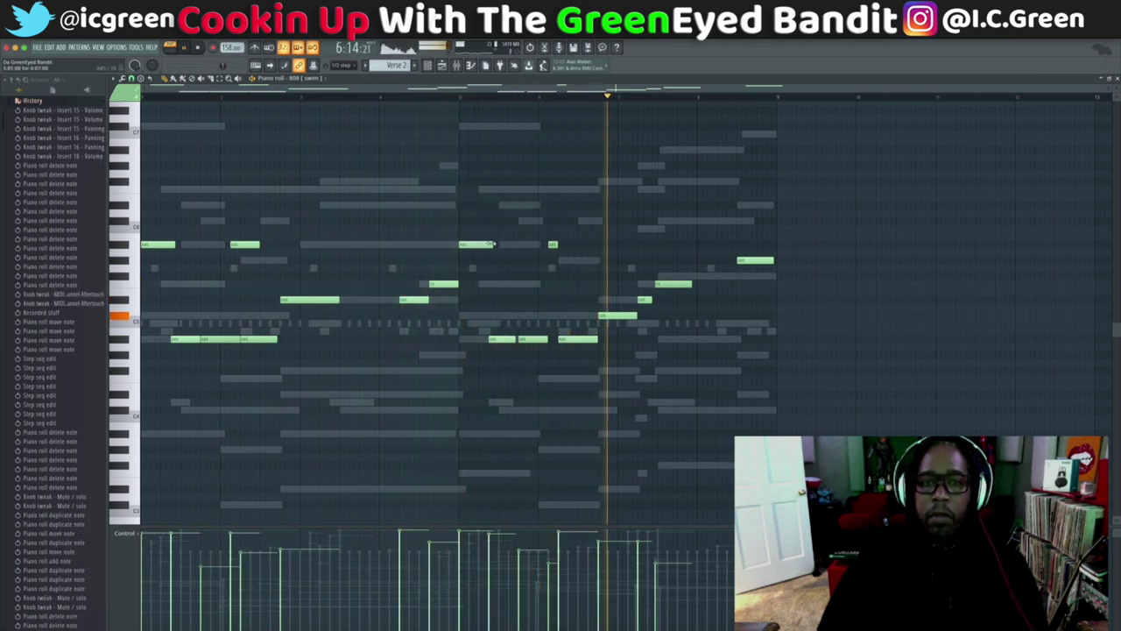
Step: Raise the 808 [swim] note at the end of bar 6 by two semitones and delete the short note following it, then play from bar 5
key(space)
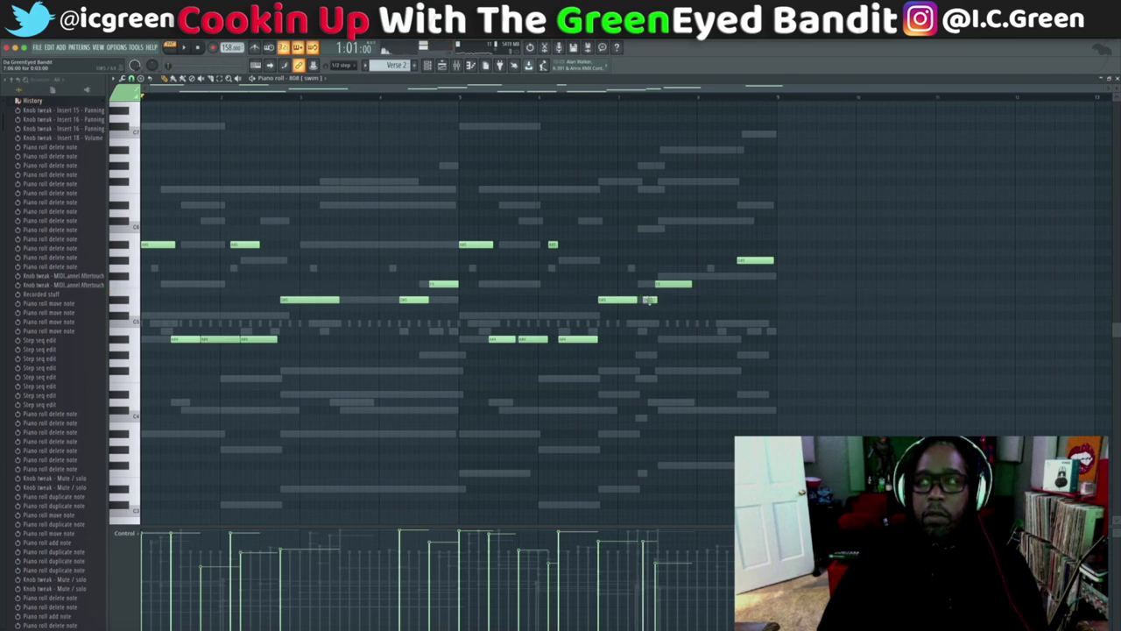
right_click(650, 299)
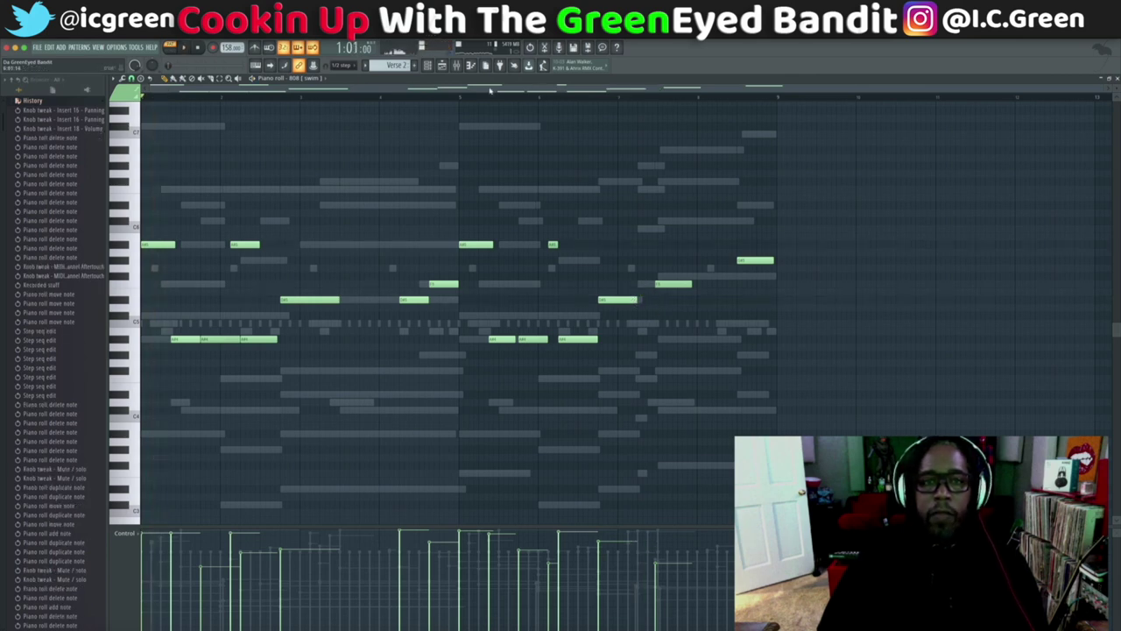
key(space)
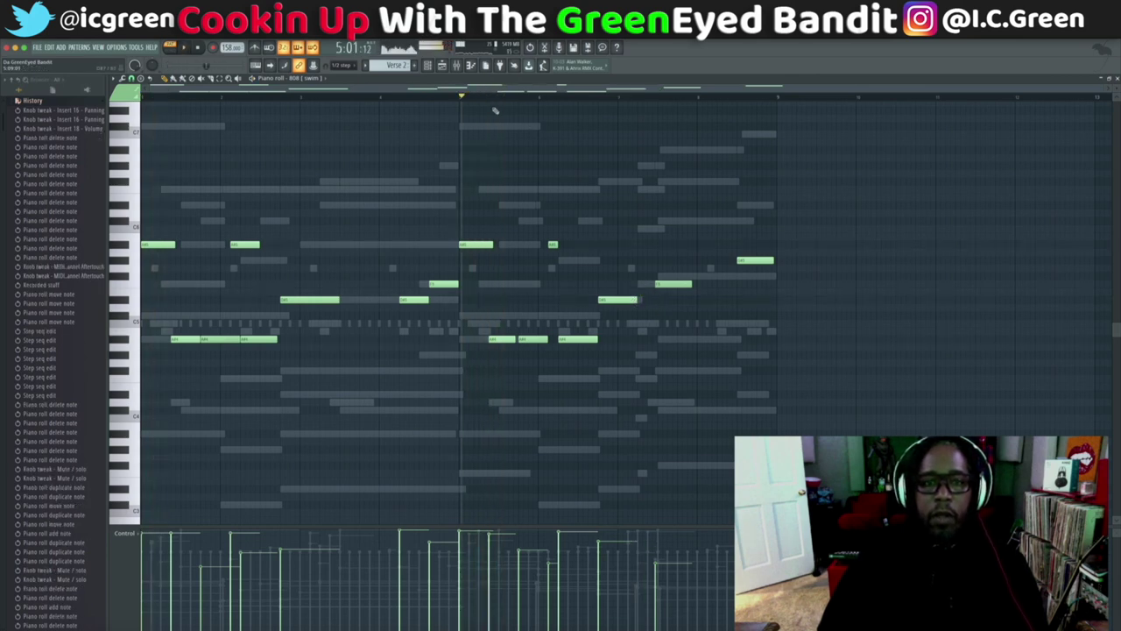
key(space)
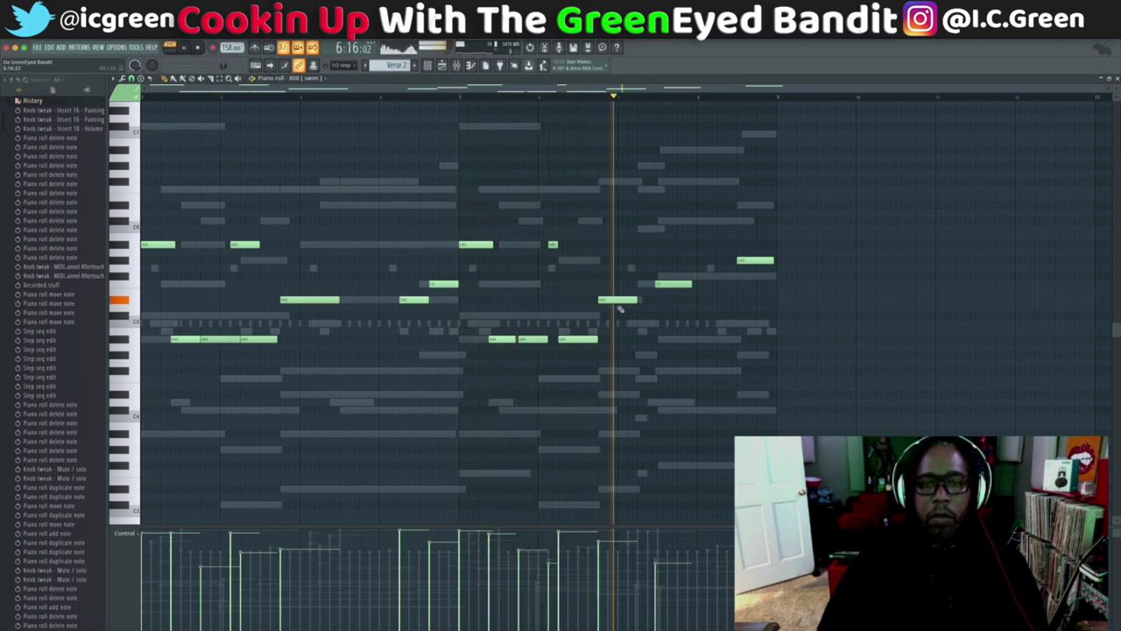
Step: Try moving the raised note from the end of bar 6 to the start of bar 7, and play the passage from bar 5
key(space)
drag(617, 300, 629, 300)
key(space)
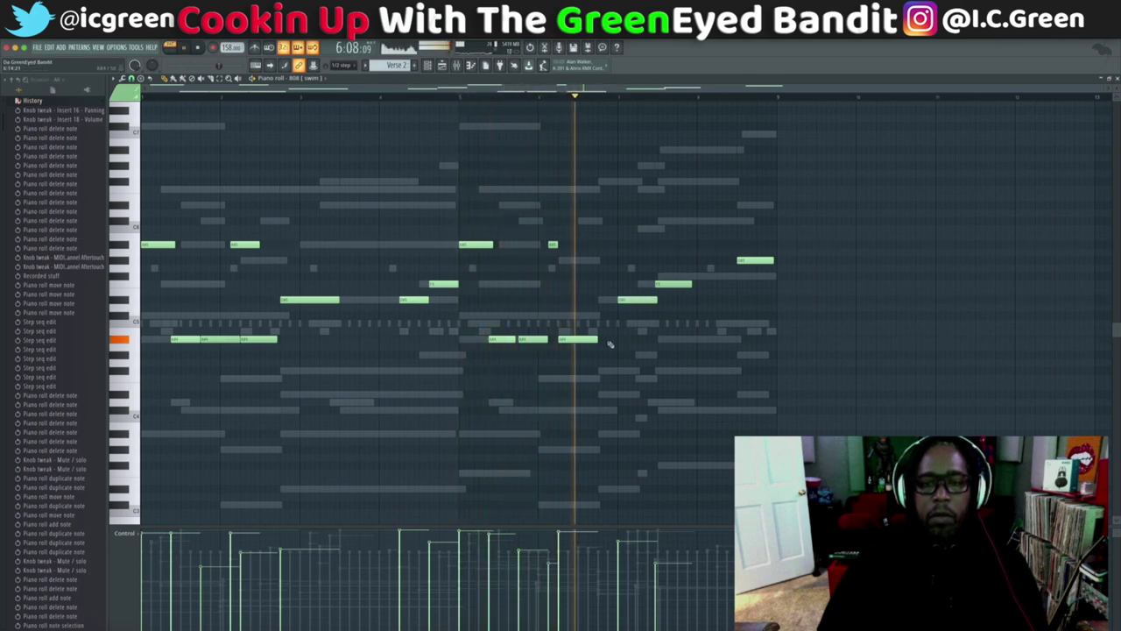
key(space)
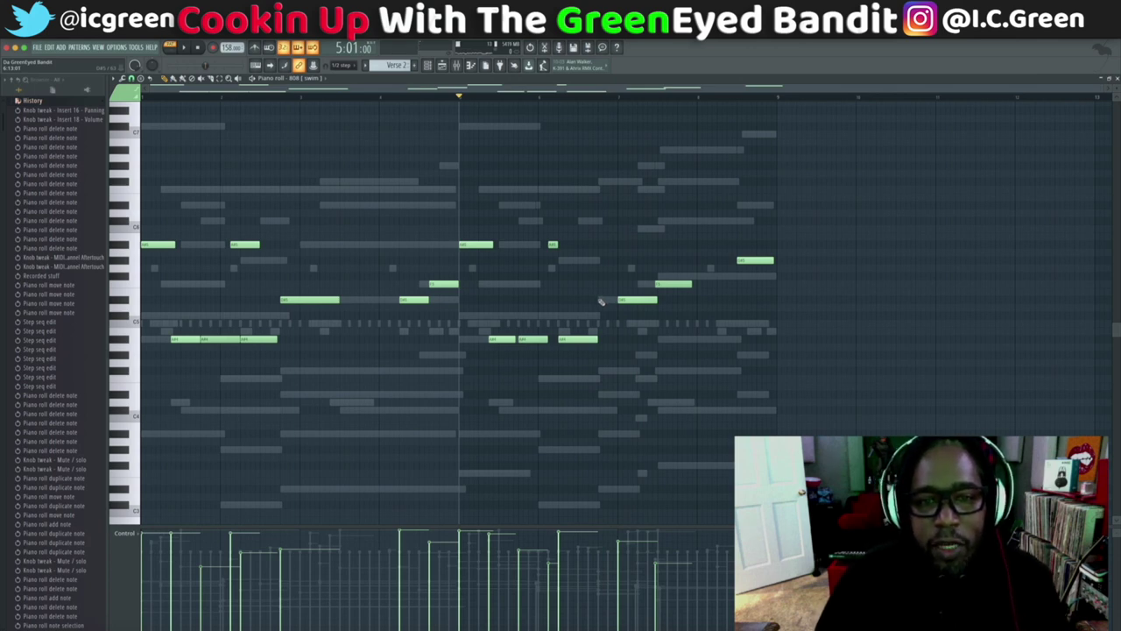
Step: Try a short note before the bar 7 note, chopped into a rapid roll with rising velocities, and audition it
click(500, 337)
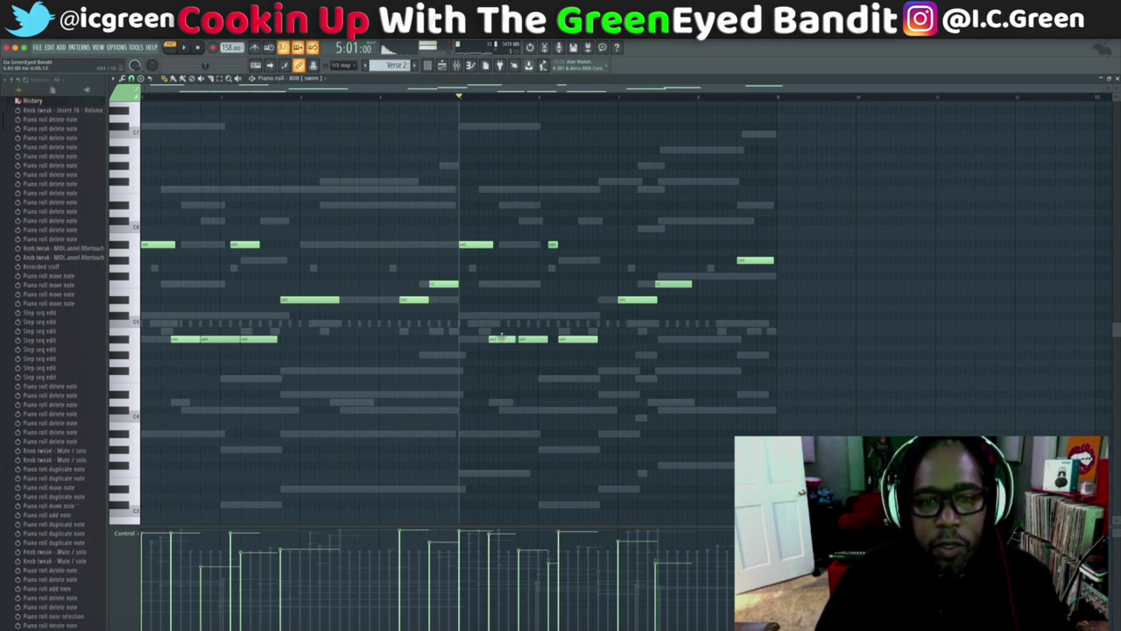
drag(600, 301, 603, 300)
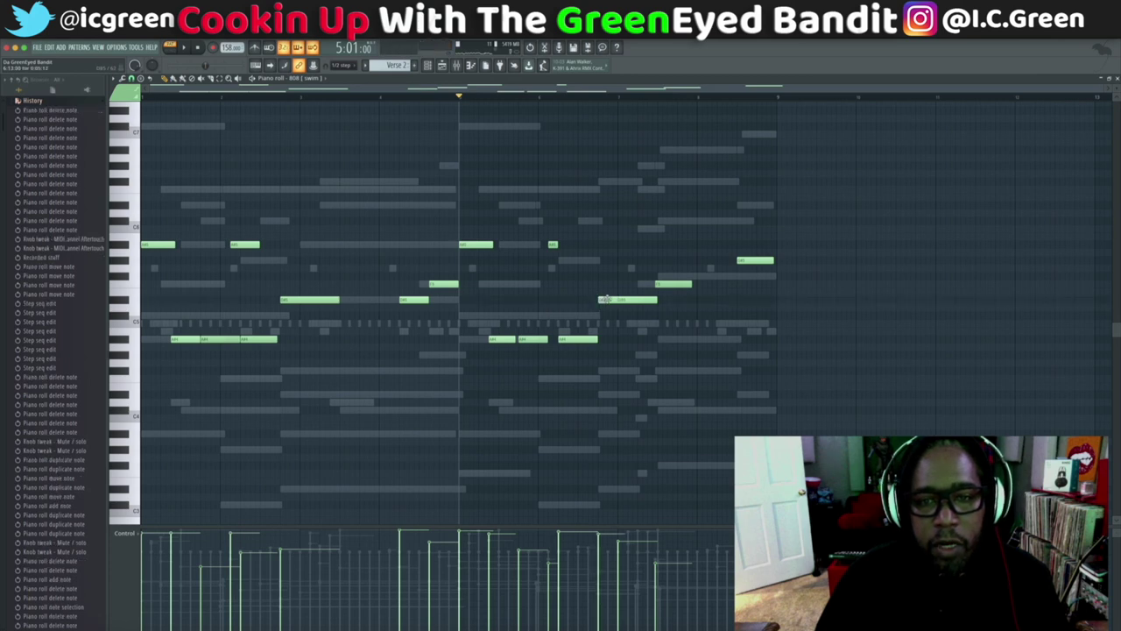
click(624, 299)
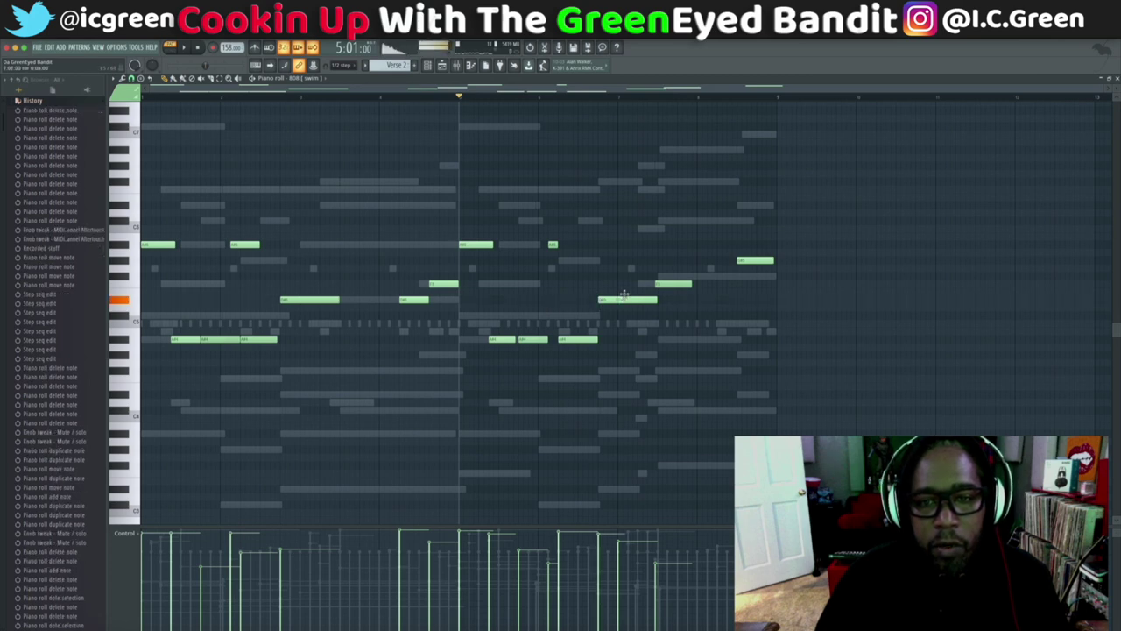
click(626, 299)
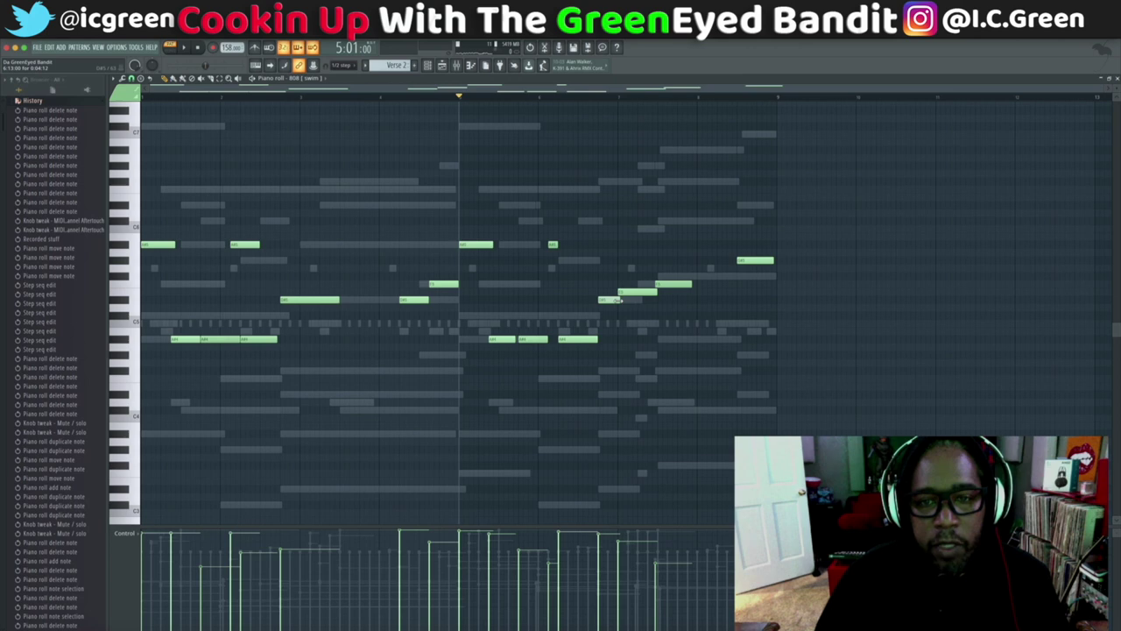
click(627, 300)
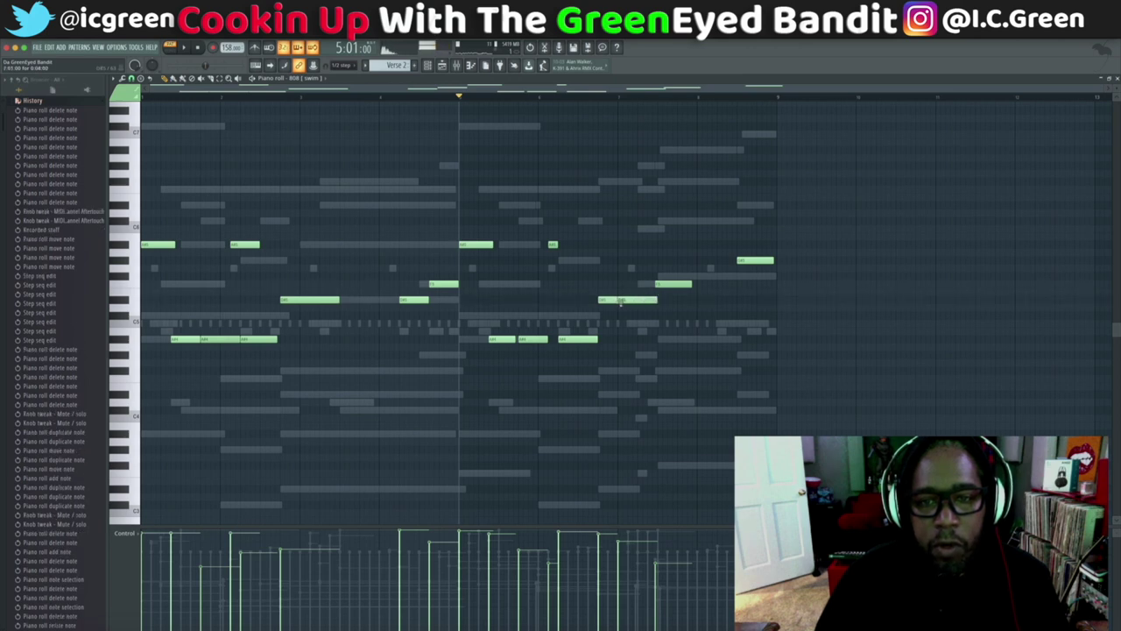
click(611, 299)
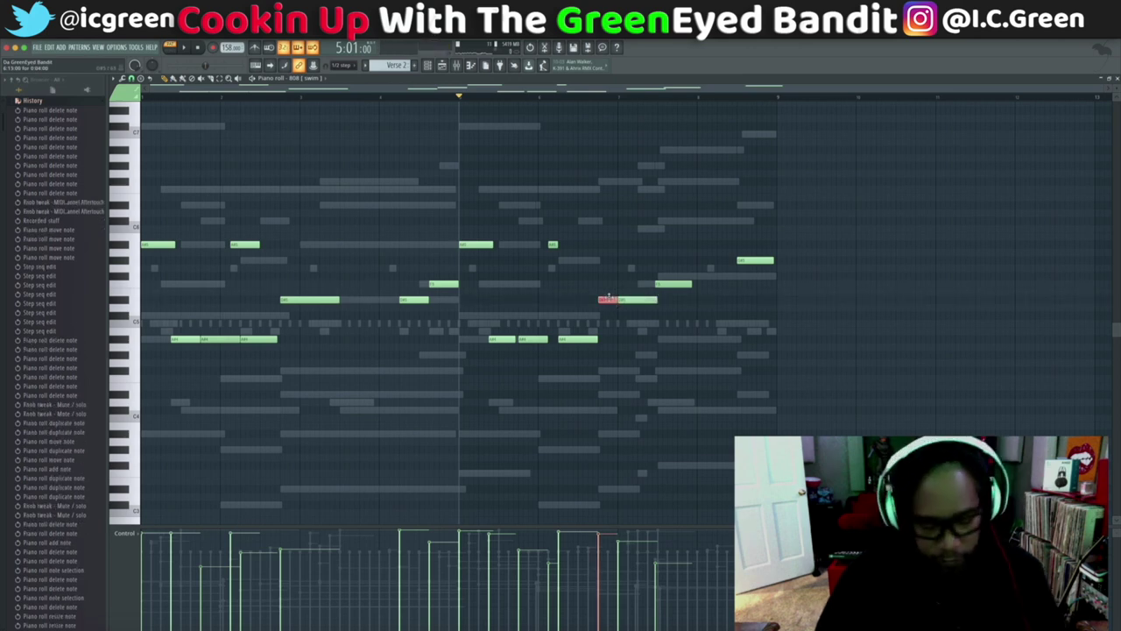
click(608, 298)
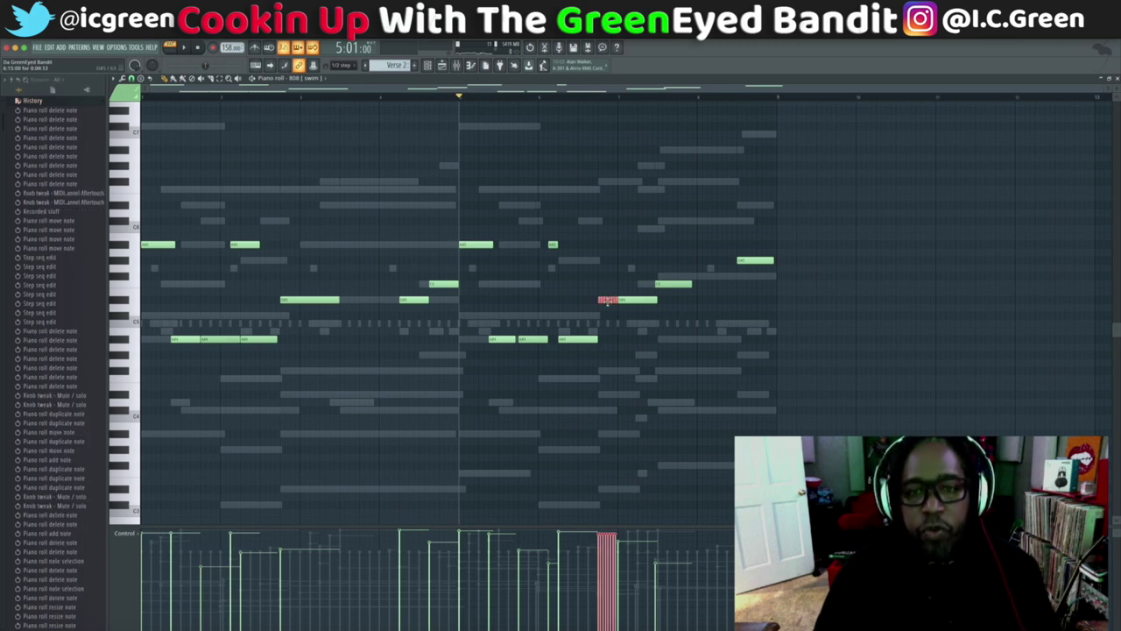
click(602, 613)
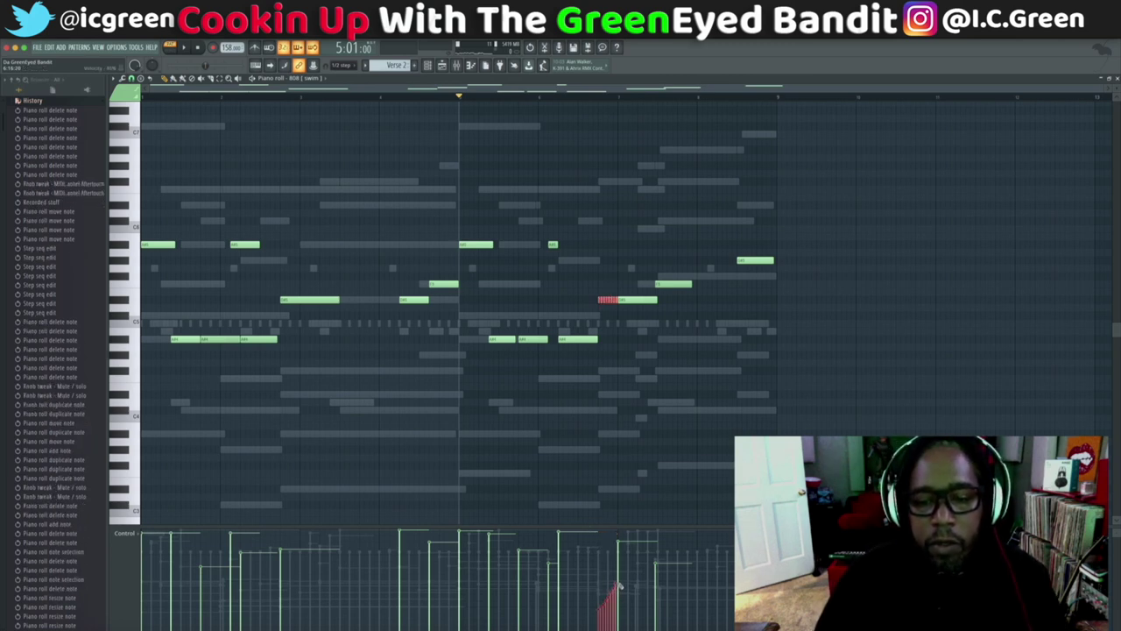
key(space)
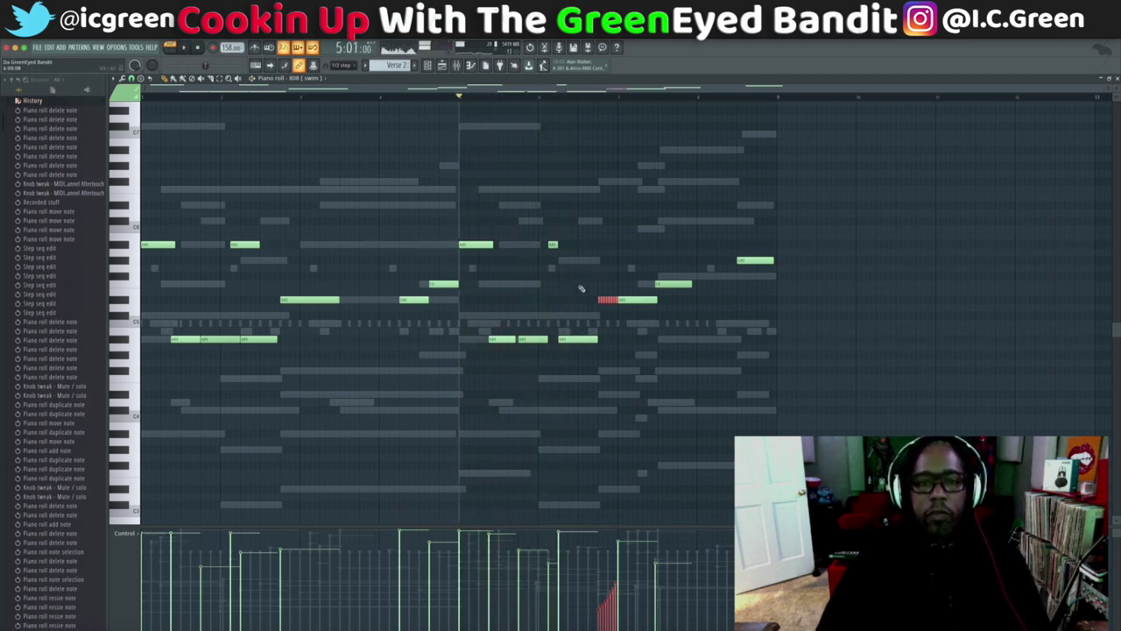
key(space)
key(ctrl+d)
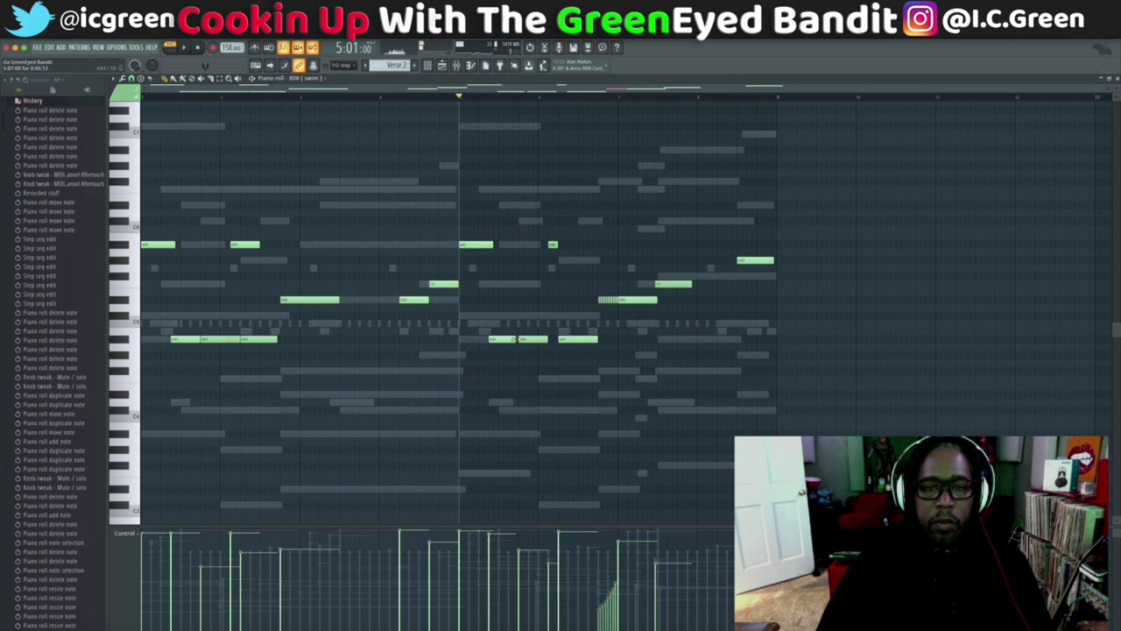
Step: Lengthen the second 808 [swim] note of bar 5 to meet the next and shift the middle bar 7 note slightly later, checking by playback
key(space)
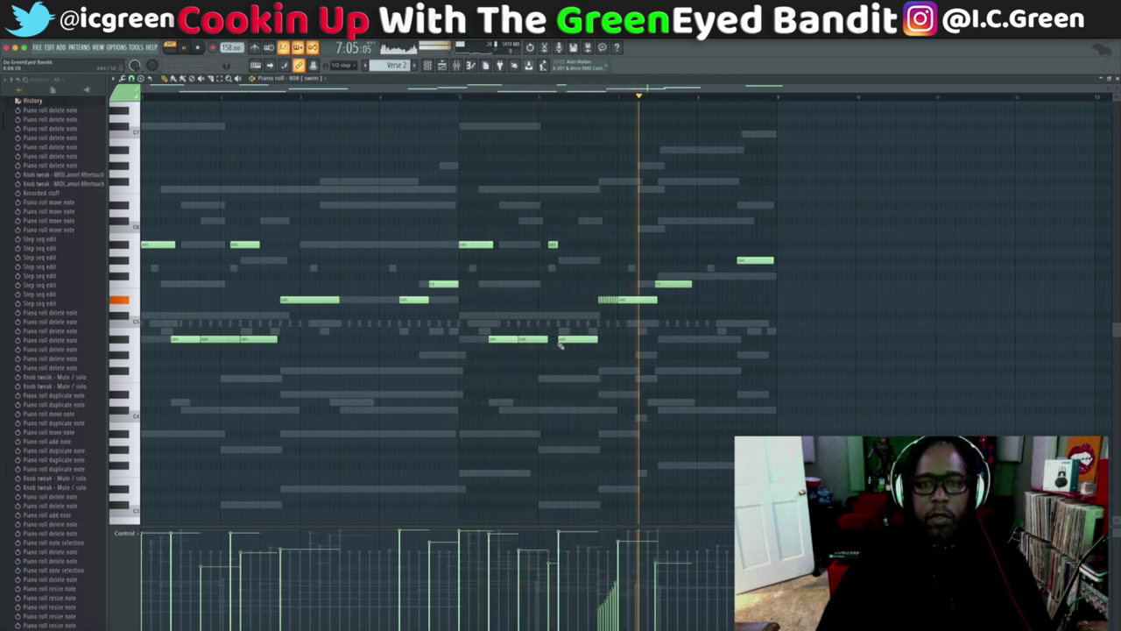
key(space)
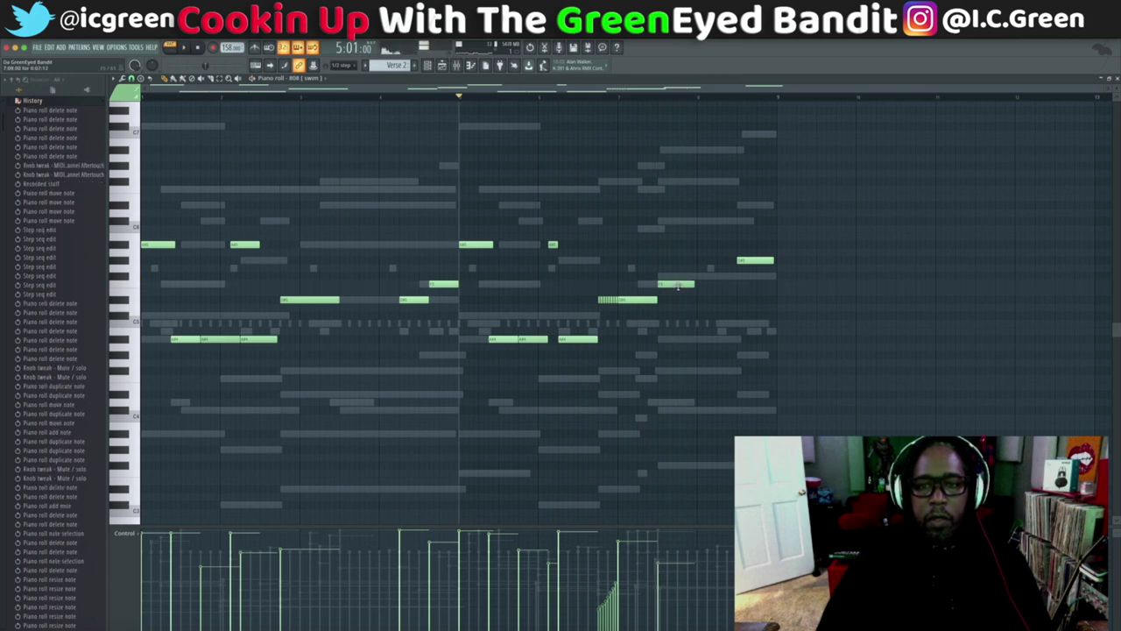
key(space)
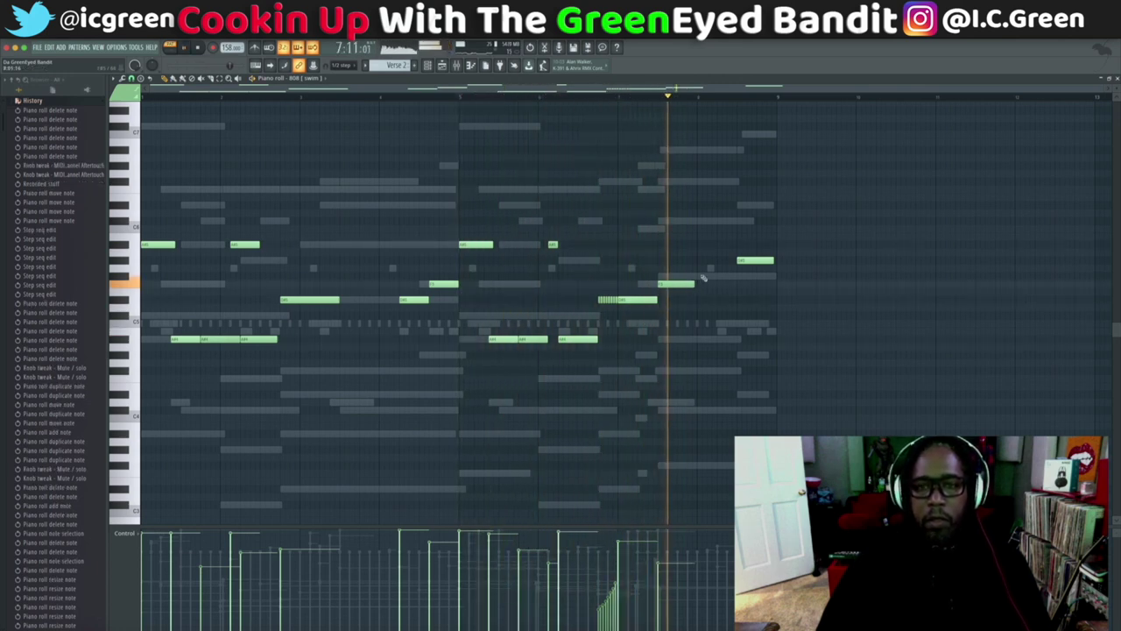
key(space)
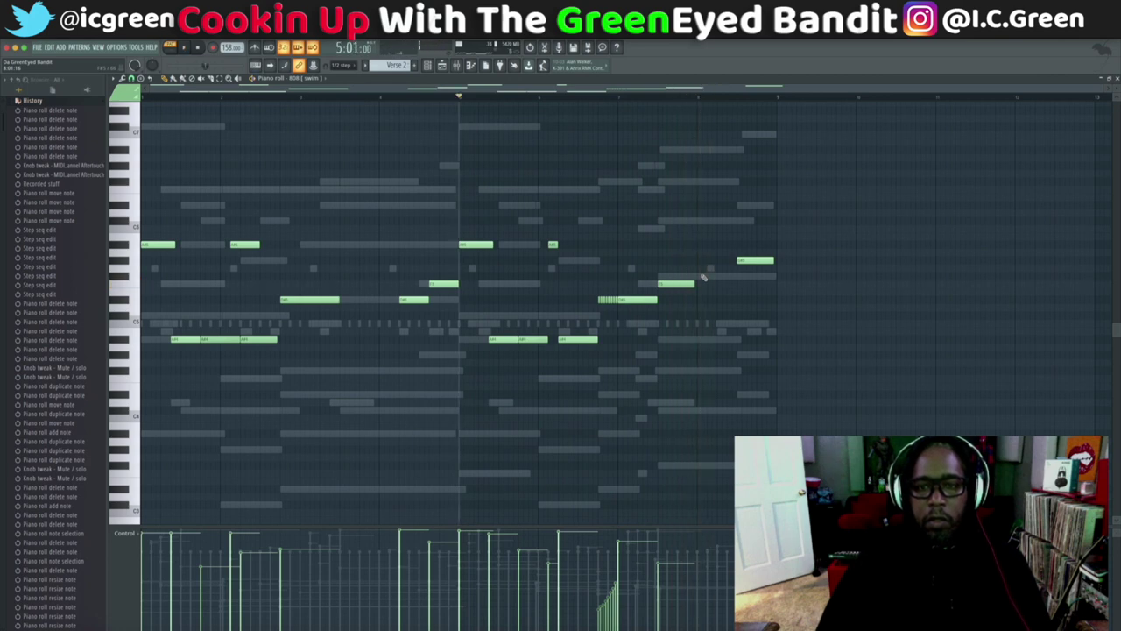
key(space)
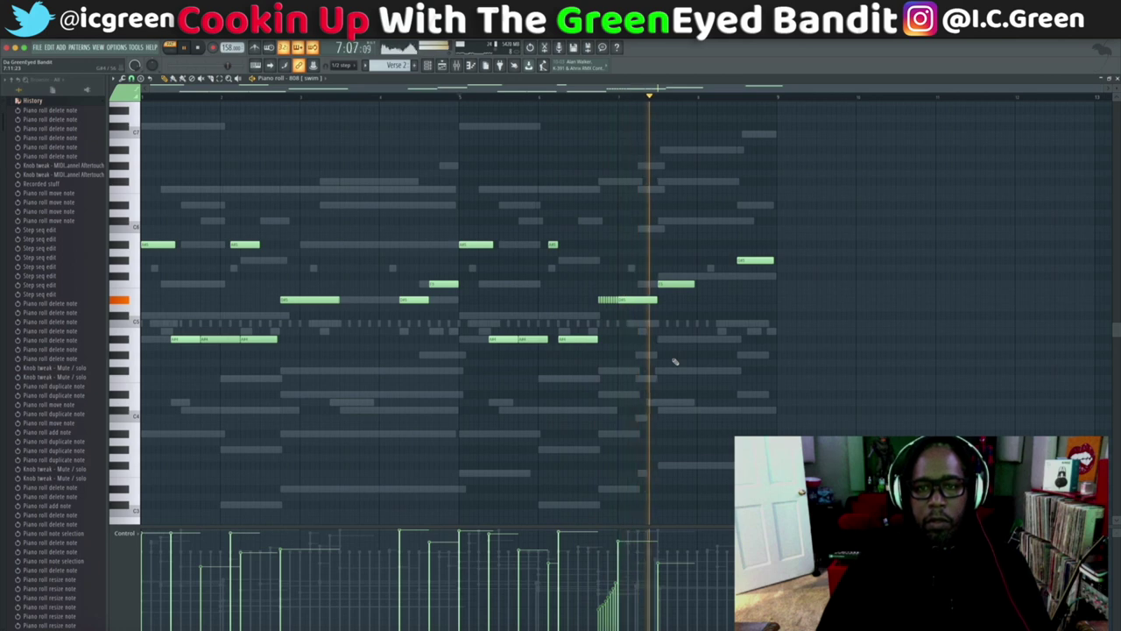
Step: Delete the chopped roll at the end of bar 6 and move the following note back to the roll's starting point, checking by playback
key(space)
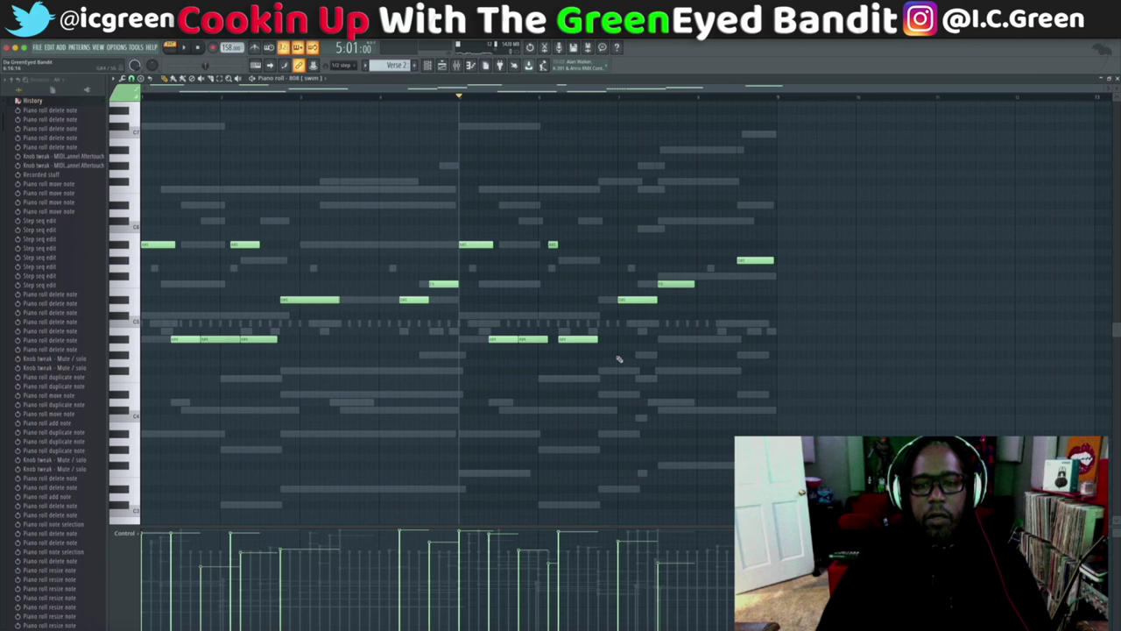
key(space)
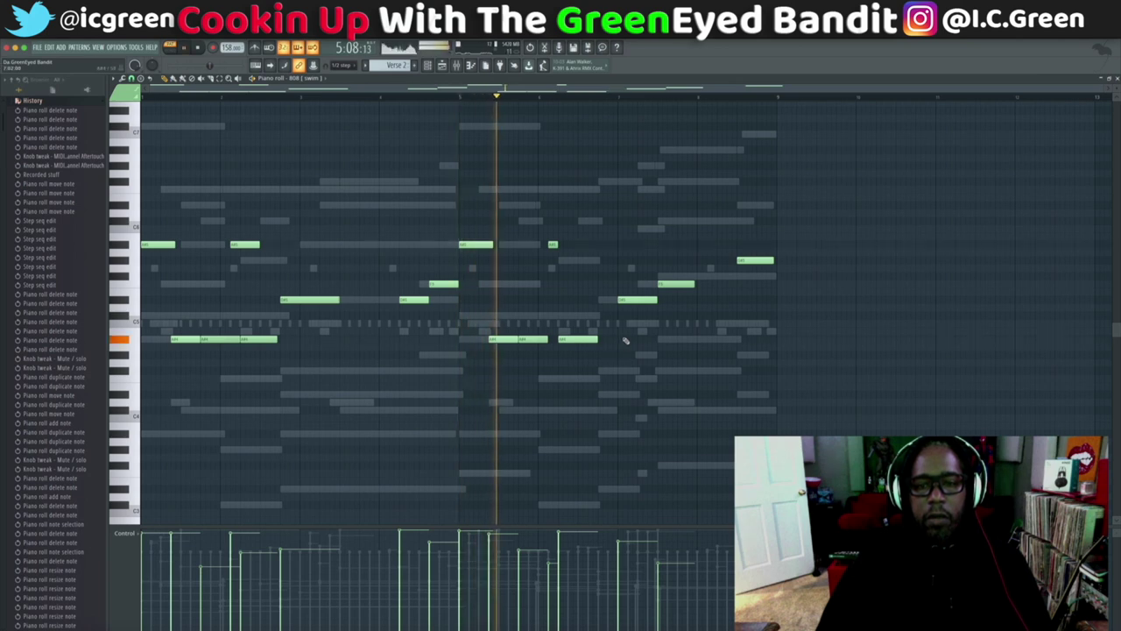
key(space)
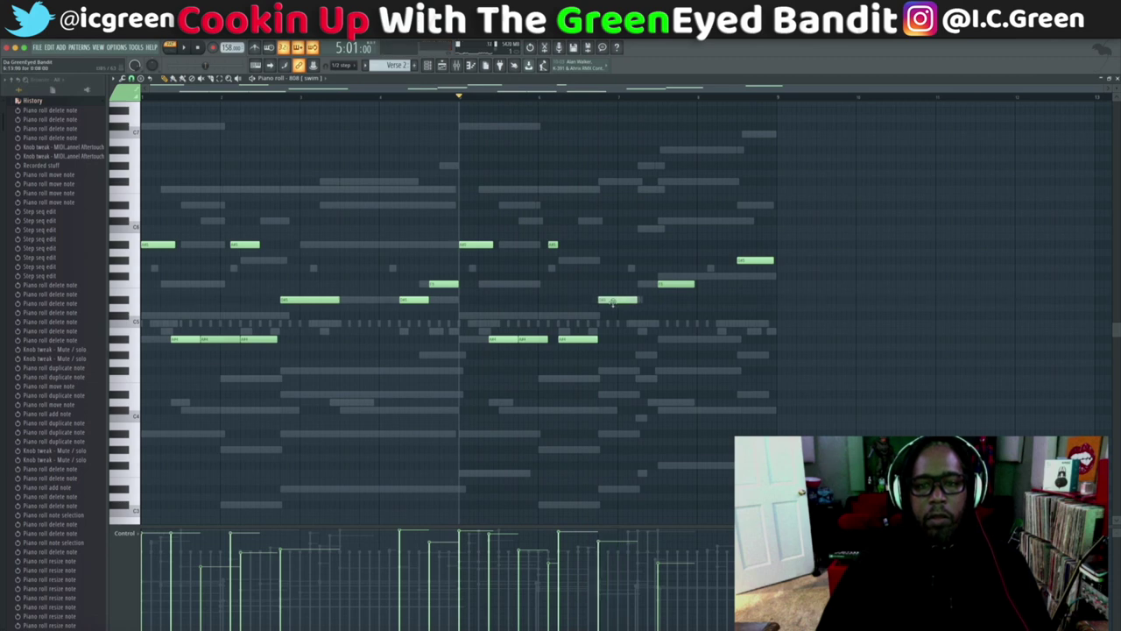
key(space)
Step: Move the middle bar 7 note earlier so it starts where the preceding 808 [swim] note ends, and play the passage
mouse_move(675, 284)
mouse_down()
mouse_move(636, 286)
mouse_move(655, 290)
mouse_up()
key(space)
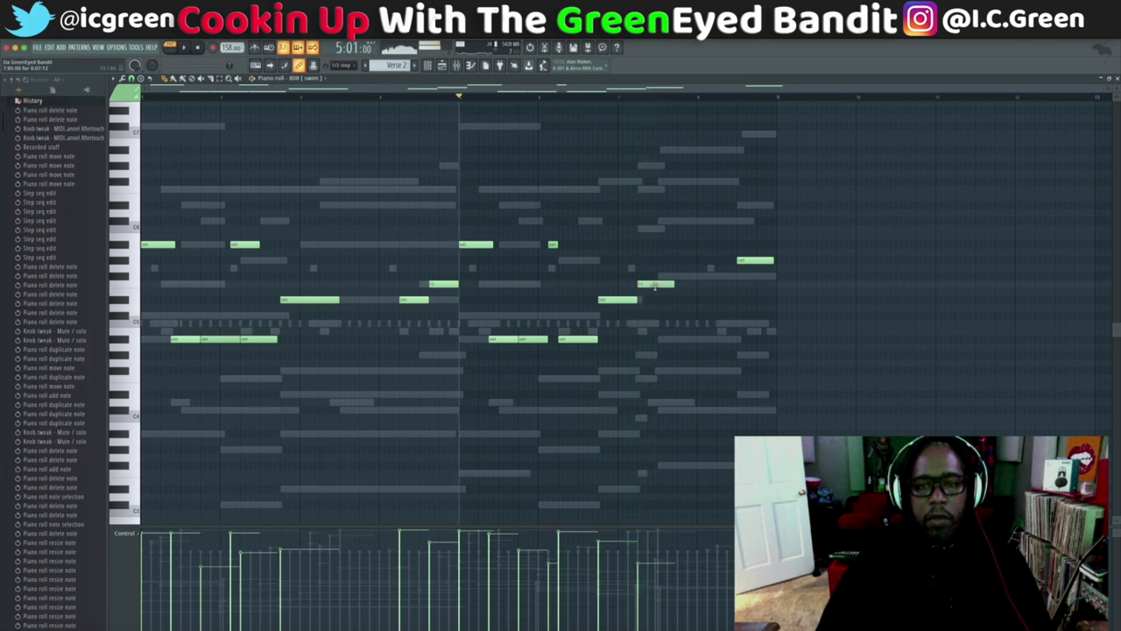
key(space)
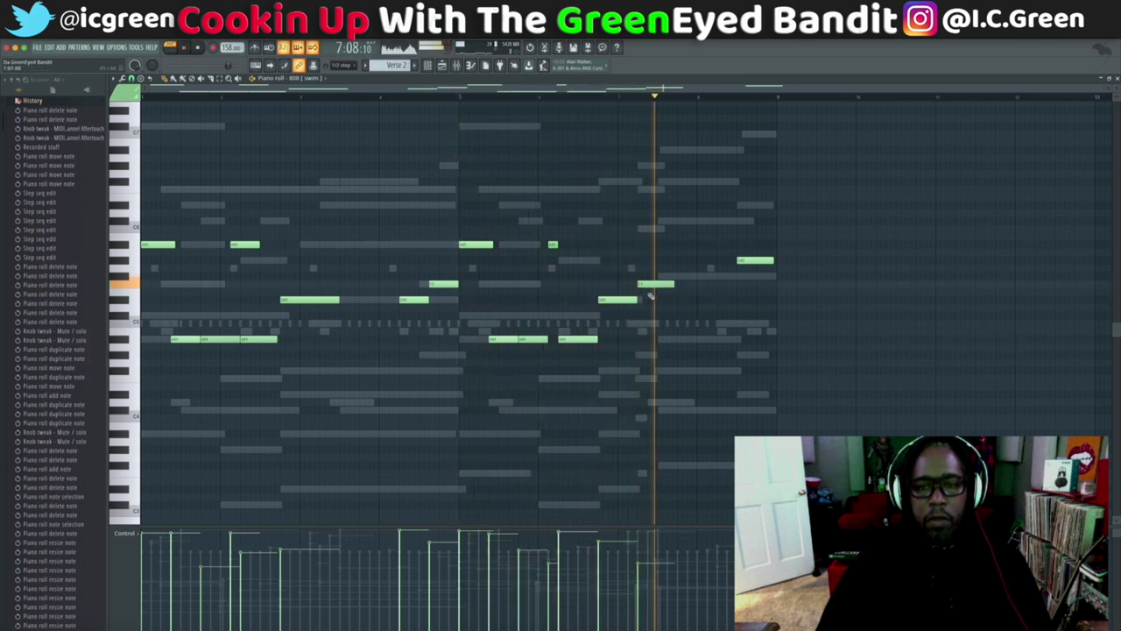
key(space)
Step: Add a note one semitone above the moved bar 7 note at mid-bar and shorten the moved note toward its start, checking by playback
click(657, 275)
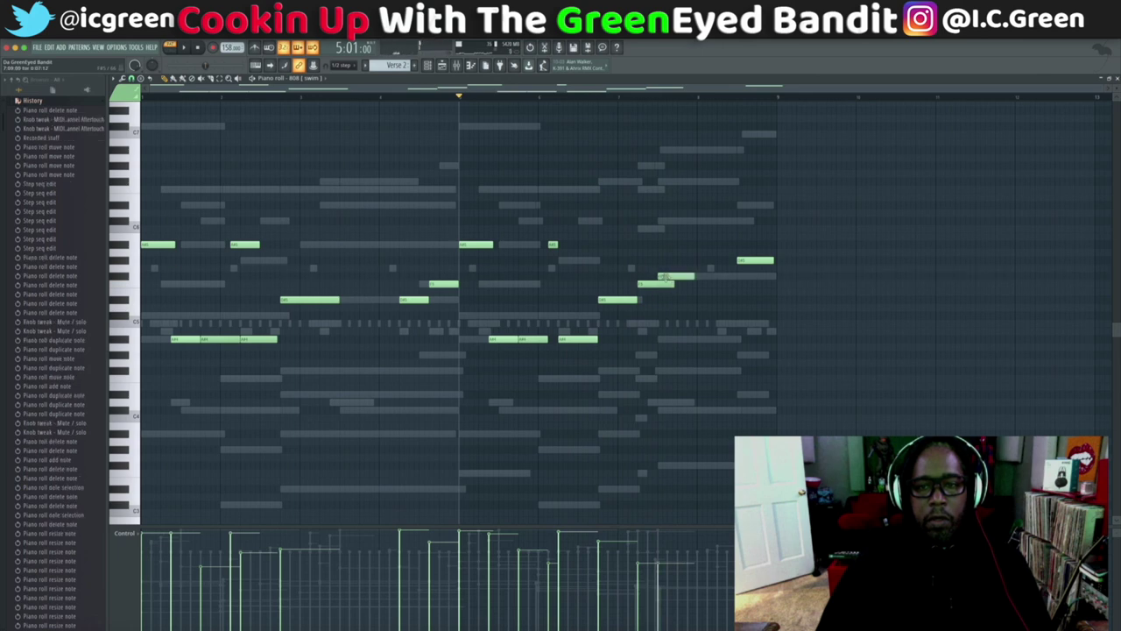
key(space)
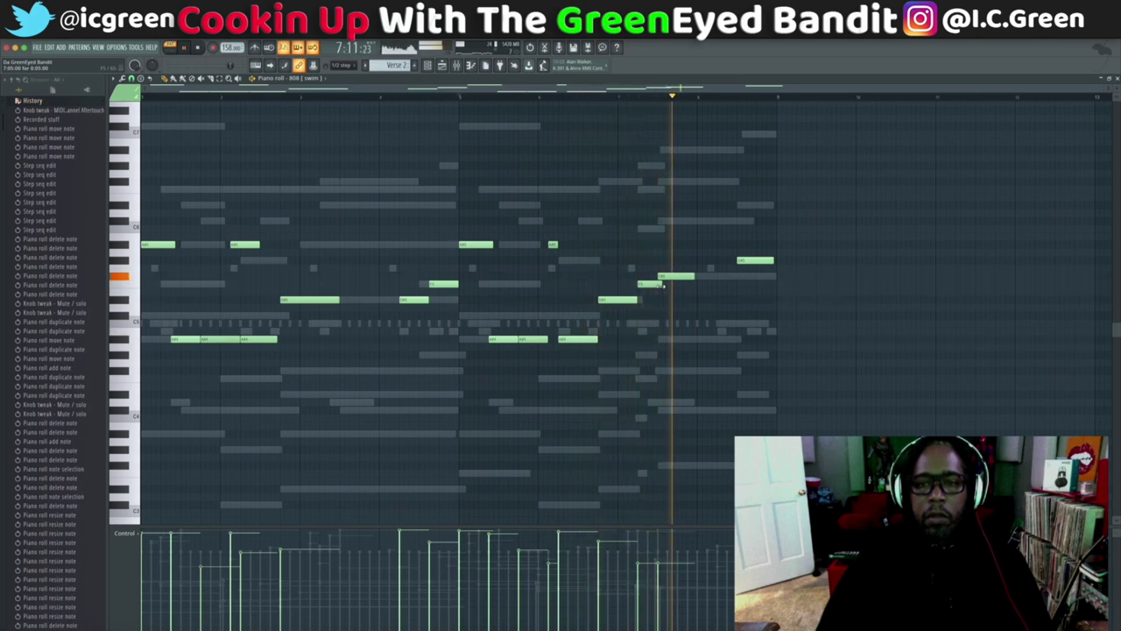
key(space)
key(space)
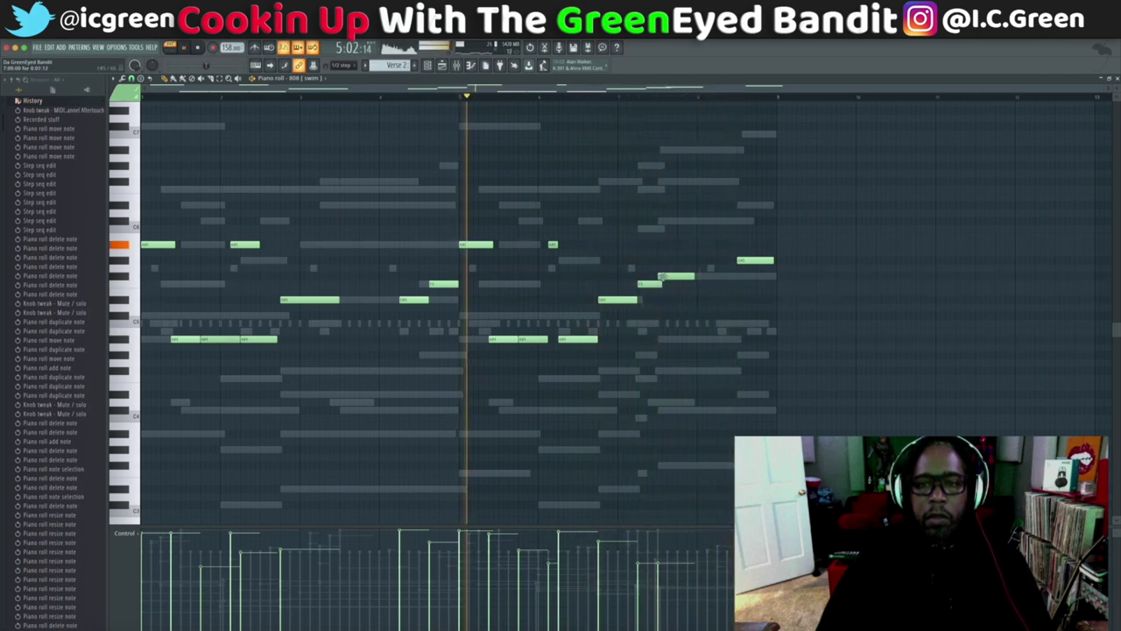
Step: Add a short 808 [swim] note before the final bar 8 note at its pitch, chop it into a roll with rising velocities, and play it
key(space)
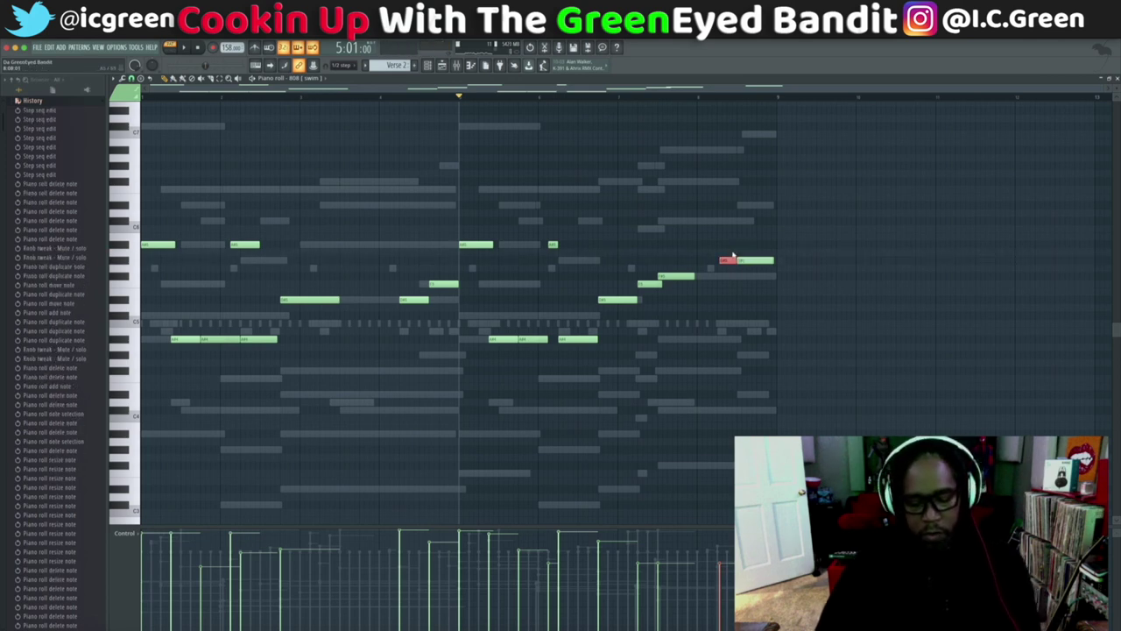
scroll(734, 255, up, 3)
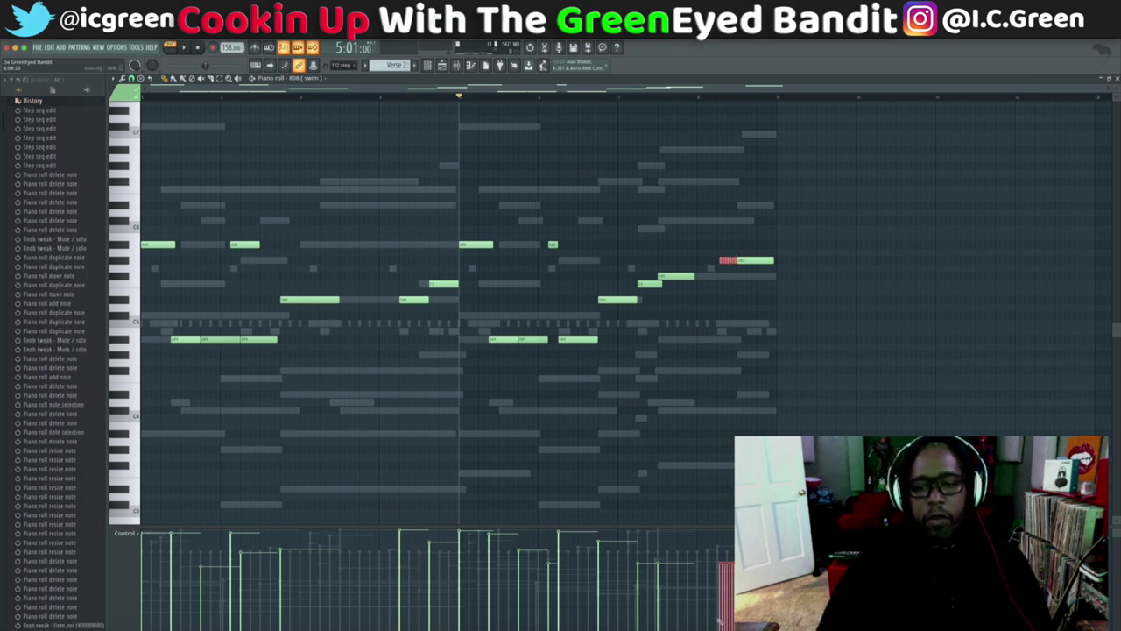
scroll(733, 259, down, 2)
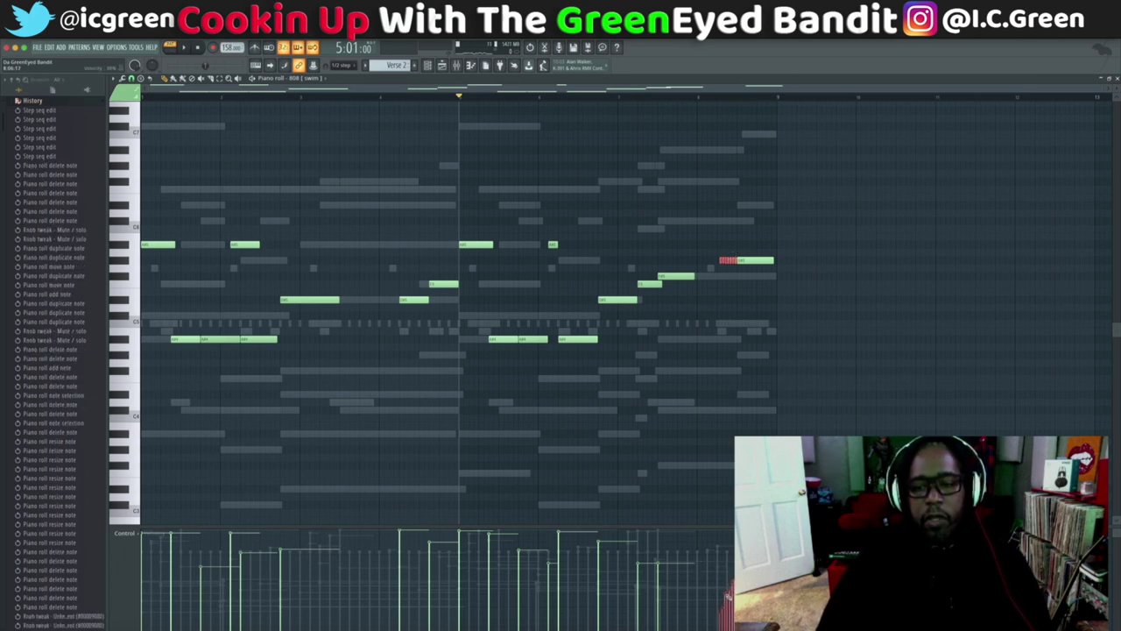
key(space)
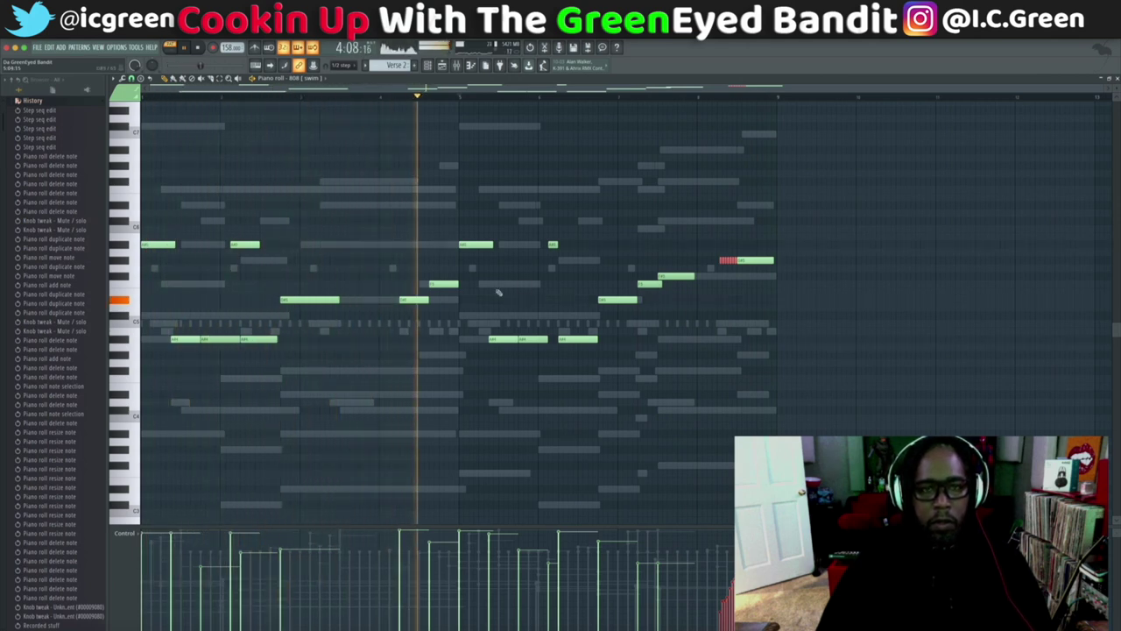
Step: Close the 808 [swim] piano roll, select Pattern 8 and bring up the playlist
click(1110, 78)
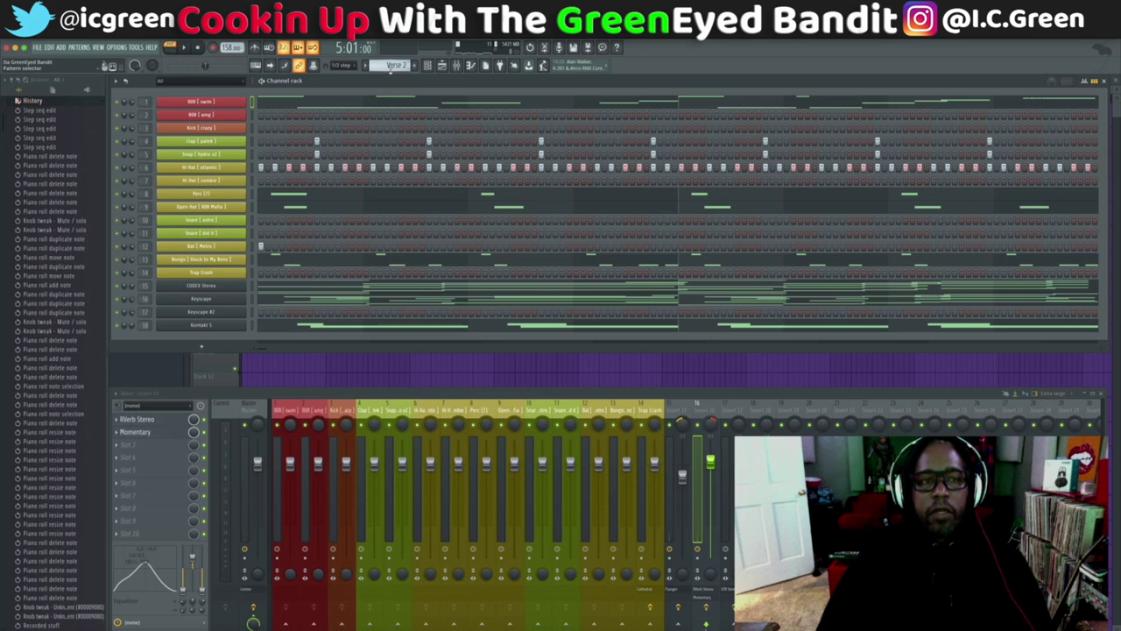
scroll(396, 67, down, 1)
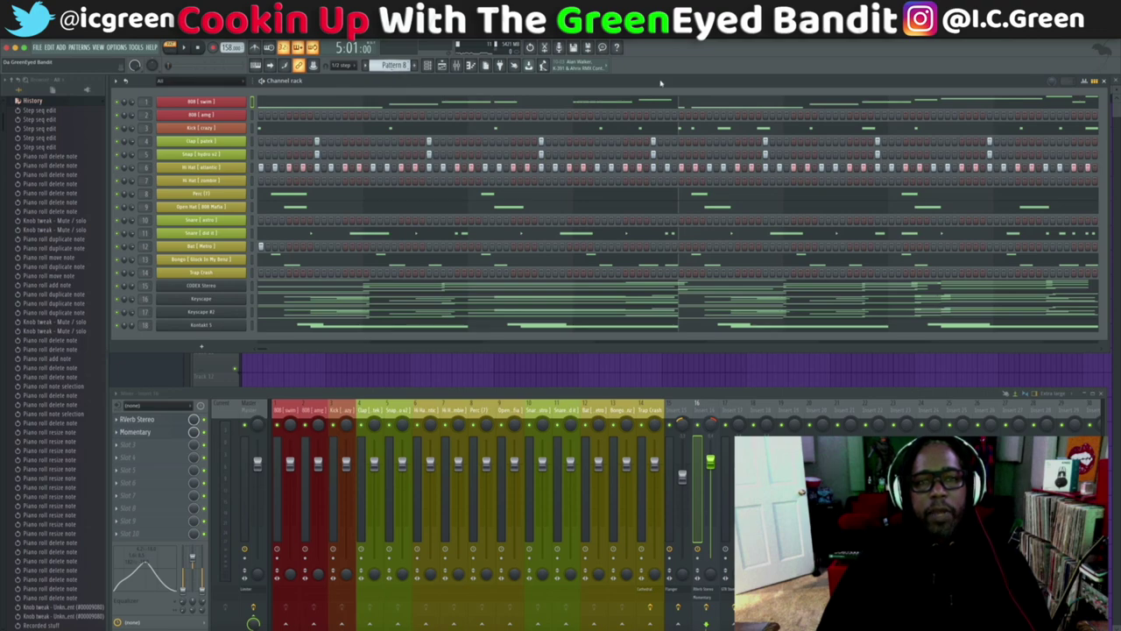
click(1117, 82)
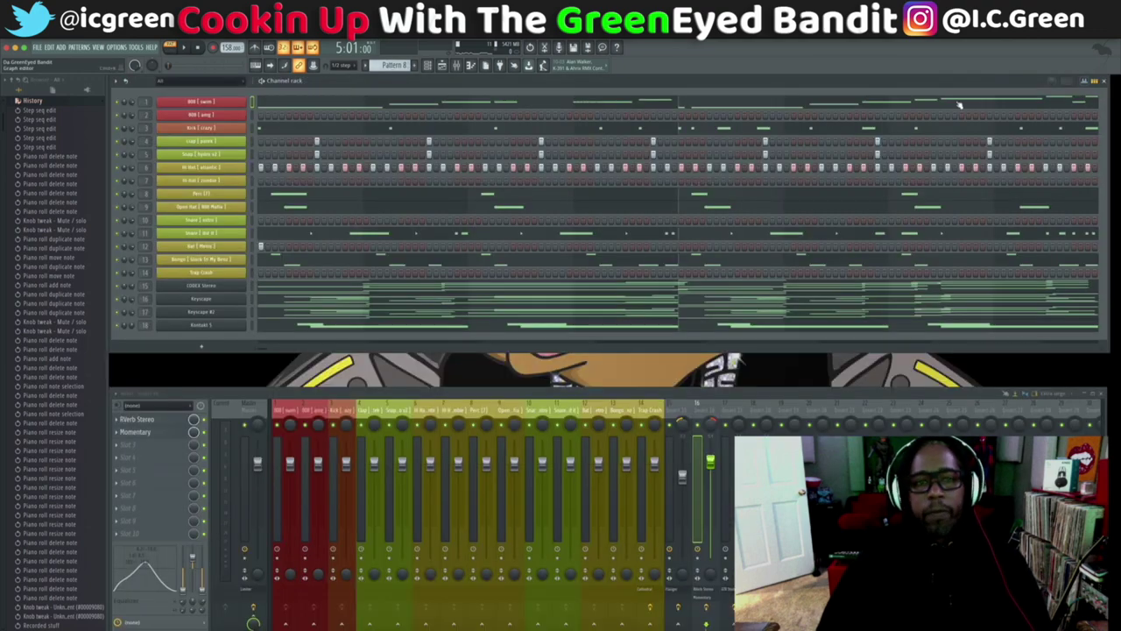
click(1106, 82)
key(F5)
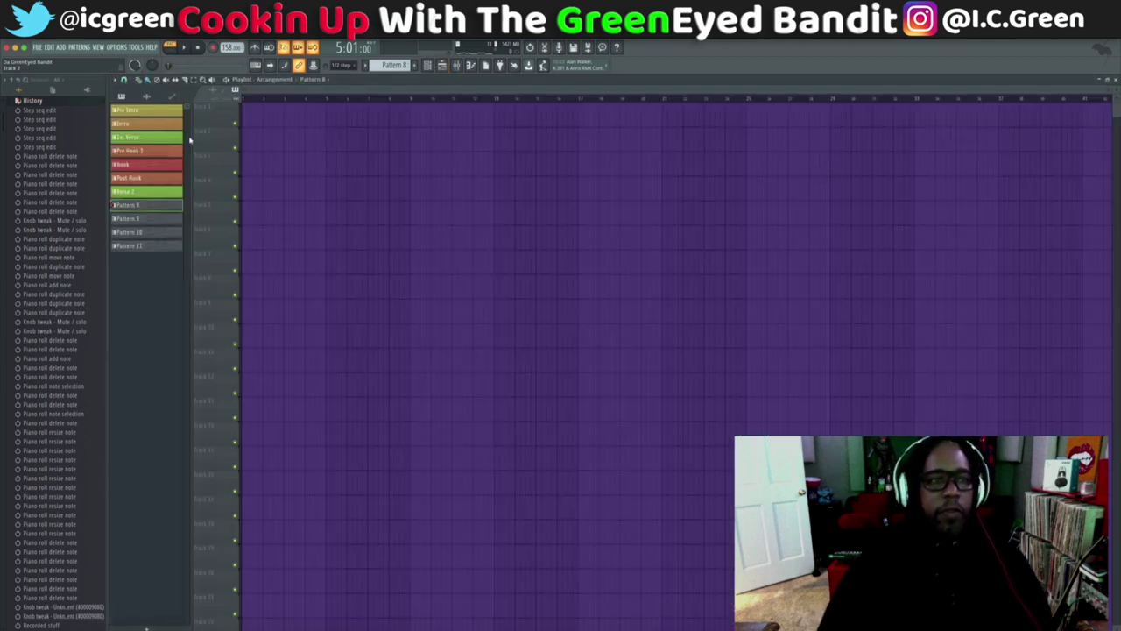
Step: Place the Pre Intro, Intro, 1st Verse, Pre Hook 1 and Hook patterns end to end on the first playlist track from bar 1
drag(140, 112, 236, 122)
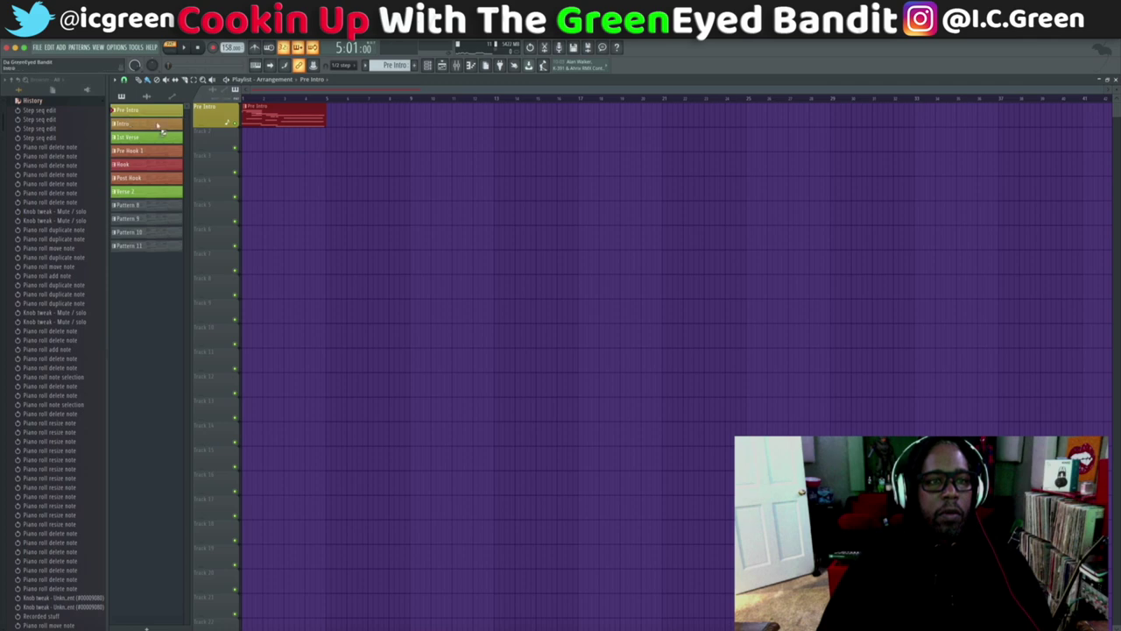
drag(159, 127, 331, 121)
drag(129, 140, 495, 123)
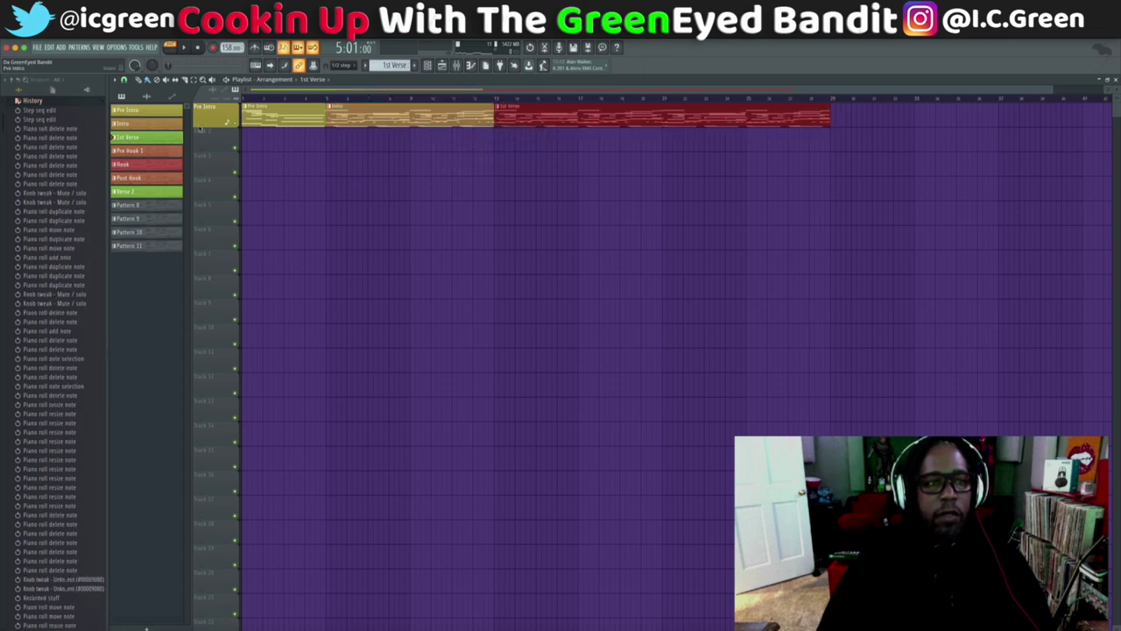
drag(148, 153, 834, 124)
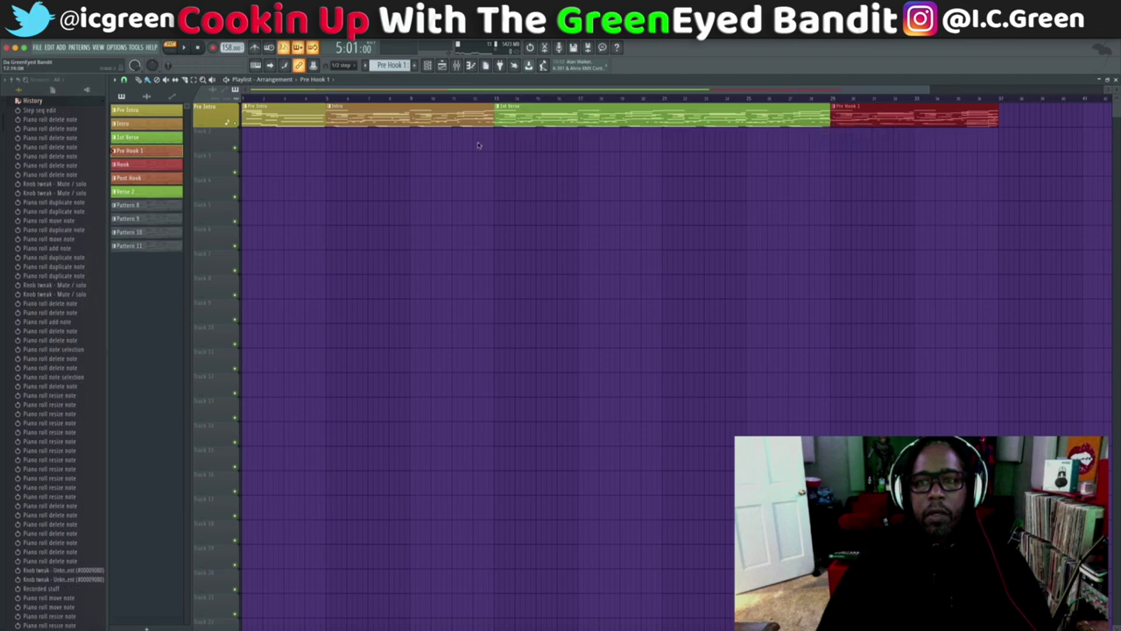
drag(132, 165, 1005, 129)
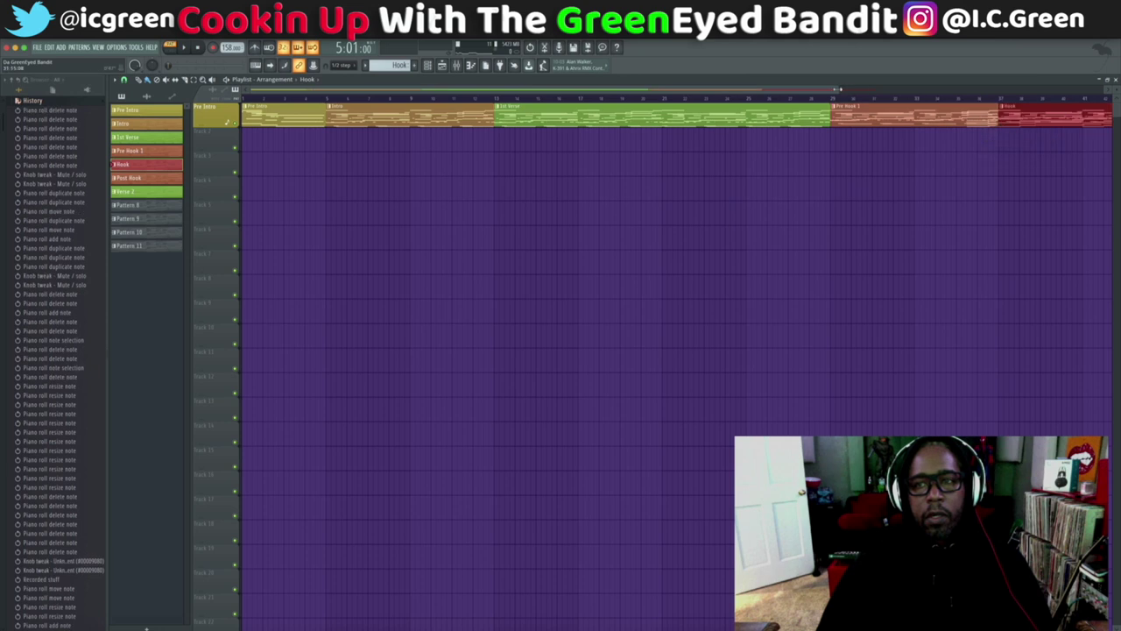
Step: Continue the first track from bar 45 with Post Hook, Verse 2, 1st Verse, Hook and Post Hook clips placed end to end
drag(840, 90, 1058, 91)
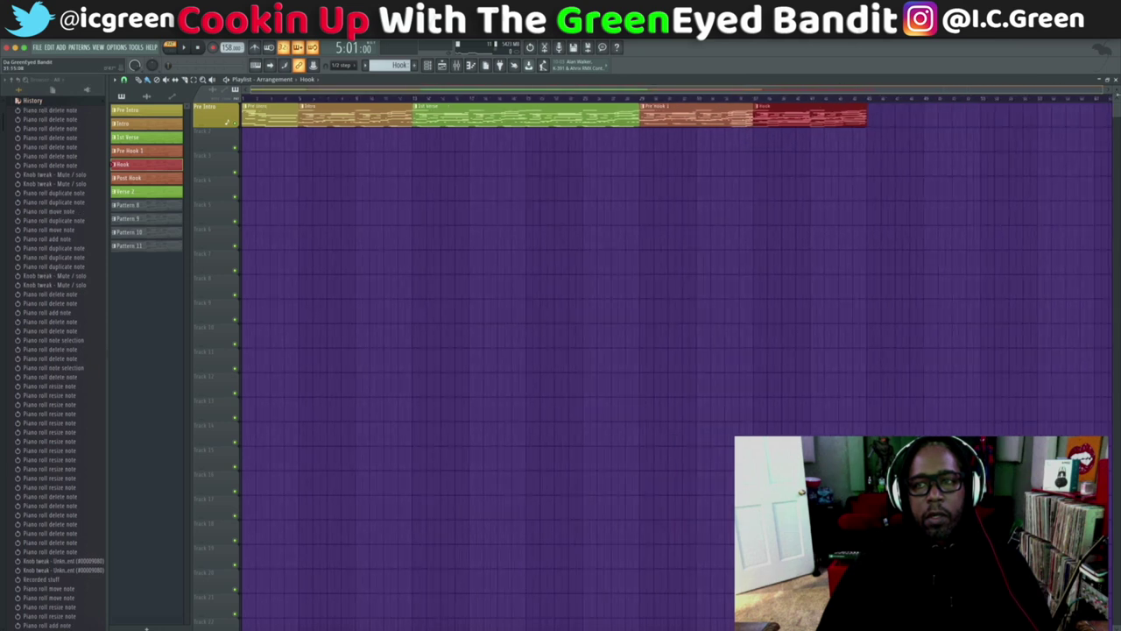
click(1114, 90)
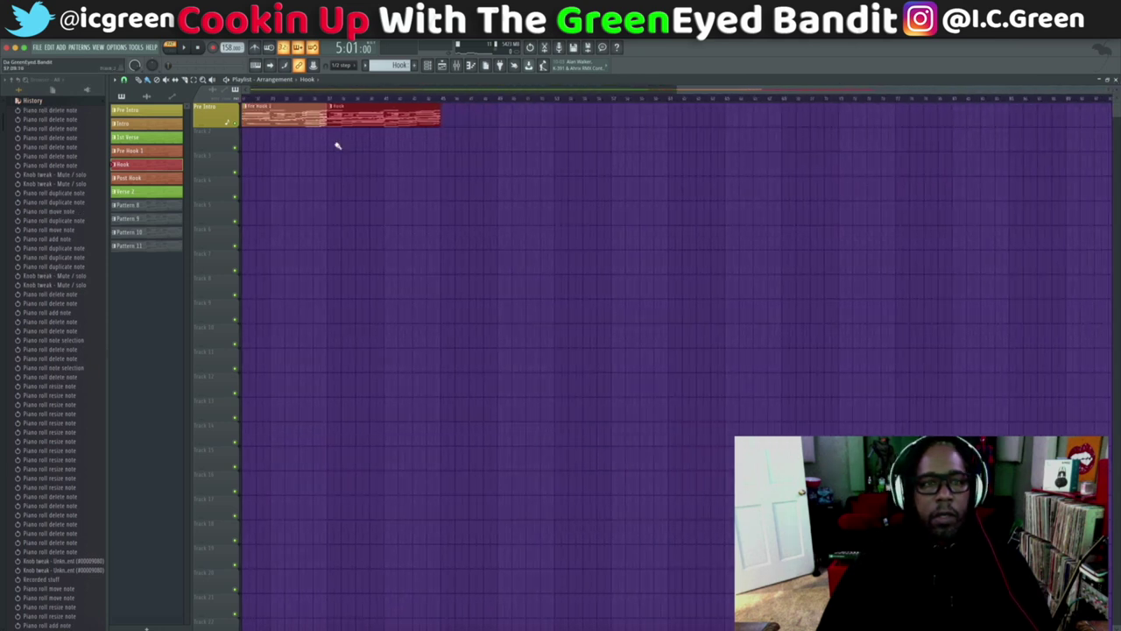
drag(148, 180, 444, 124)
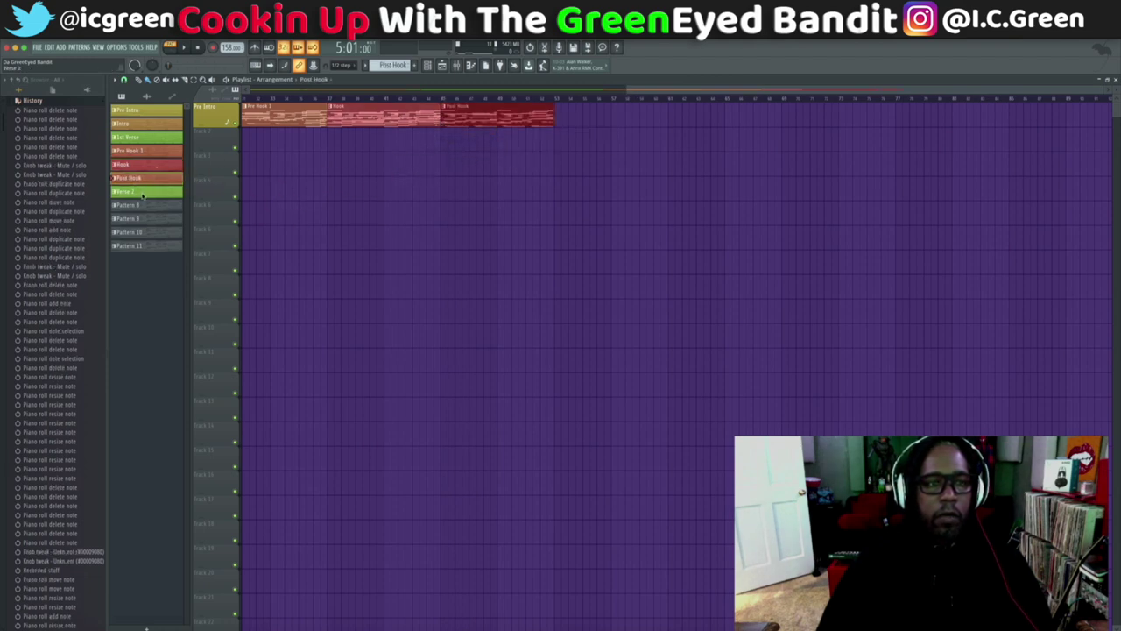
drag(143, 195, 557, 124)
drag(121, 137, 675, 128)
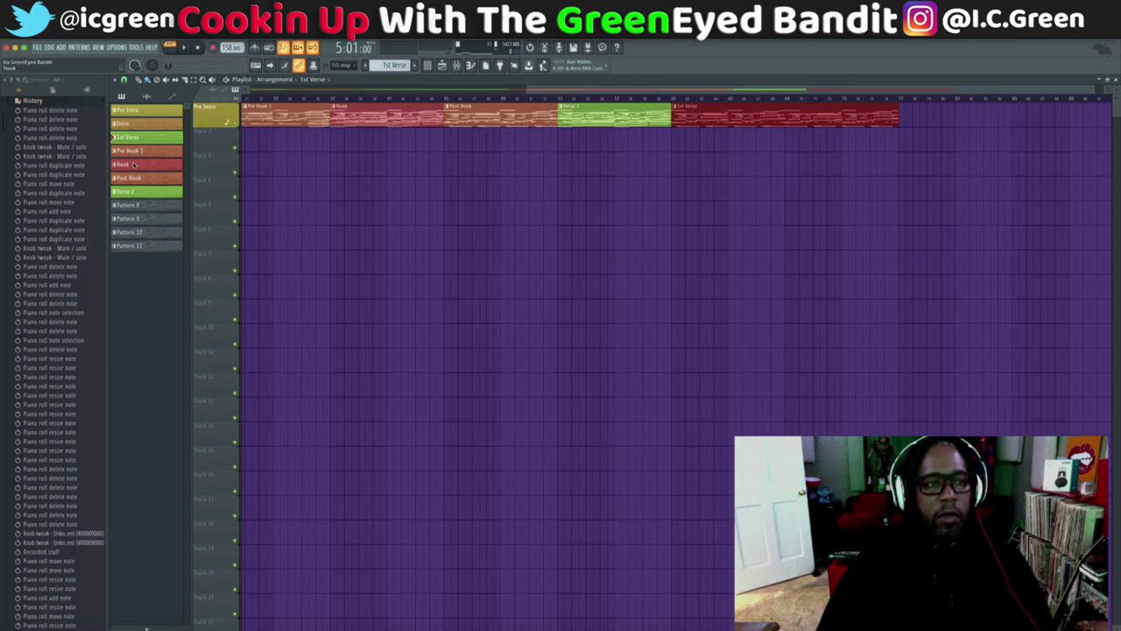
drag(134, 164, 911, 128)
drag(136, 180, 1023, 121)
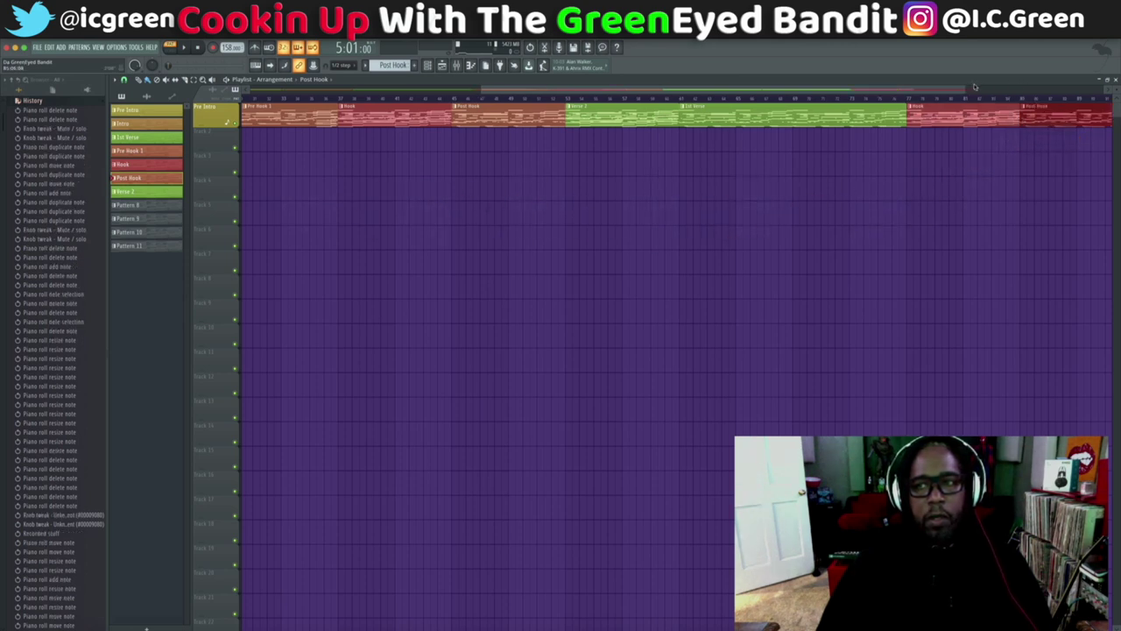
Step: Append Pre Intro, Post Hook, two Hook clips and a closing Post Hook from bar 93, and play the arrangement from the start
drag(962, 88, 1110, 91)
scroll(371, 153, right, 10)
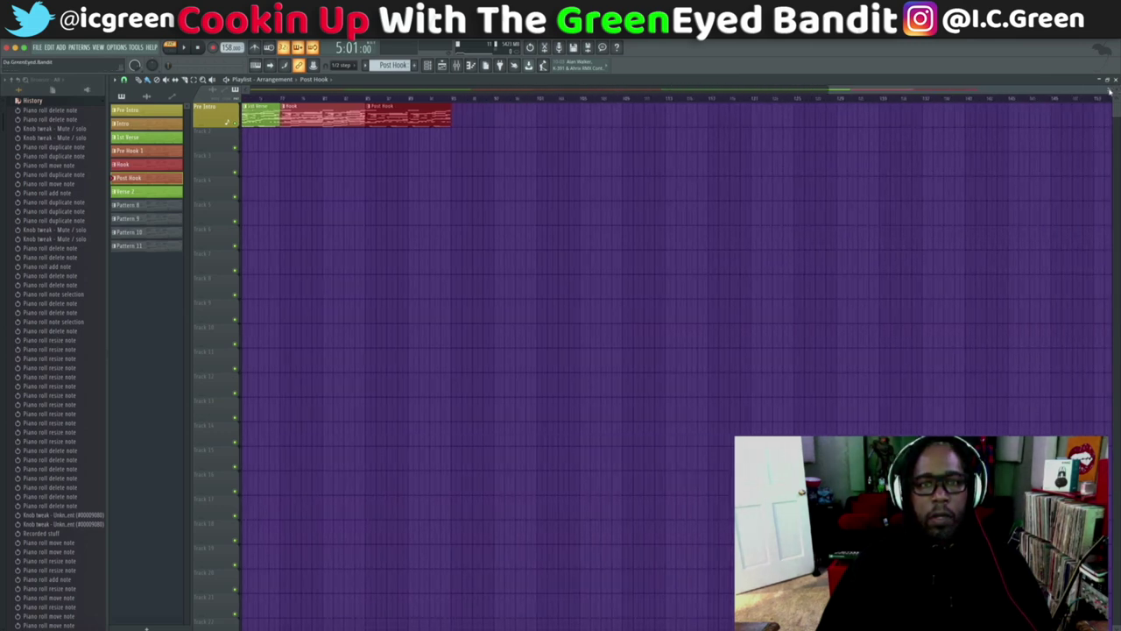
drag(174, 114, 448, 124)
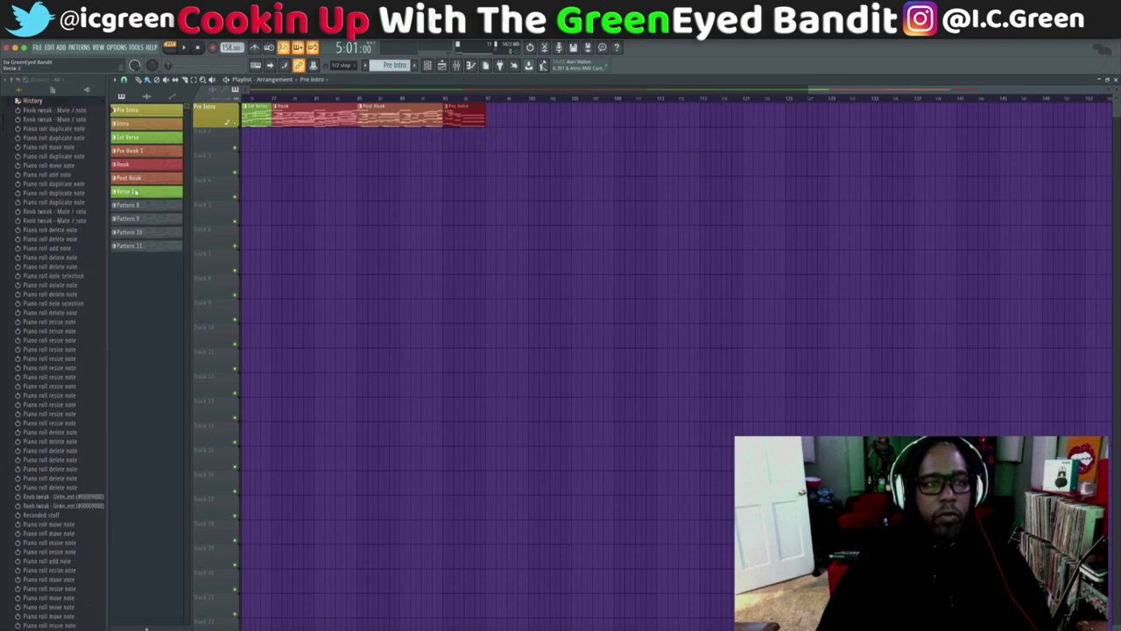
drag(135, 178, 487, 123)
drag(129, 164, 577, 125)
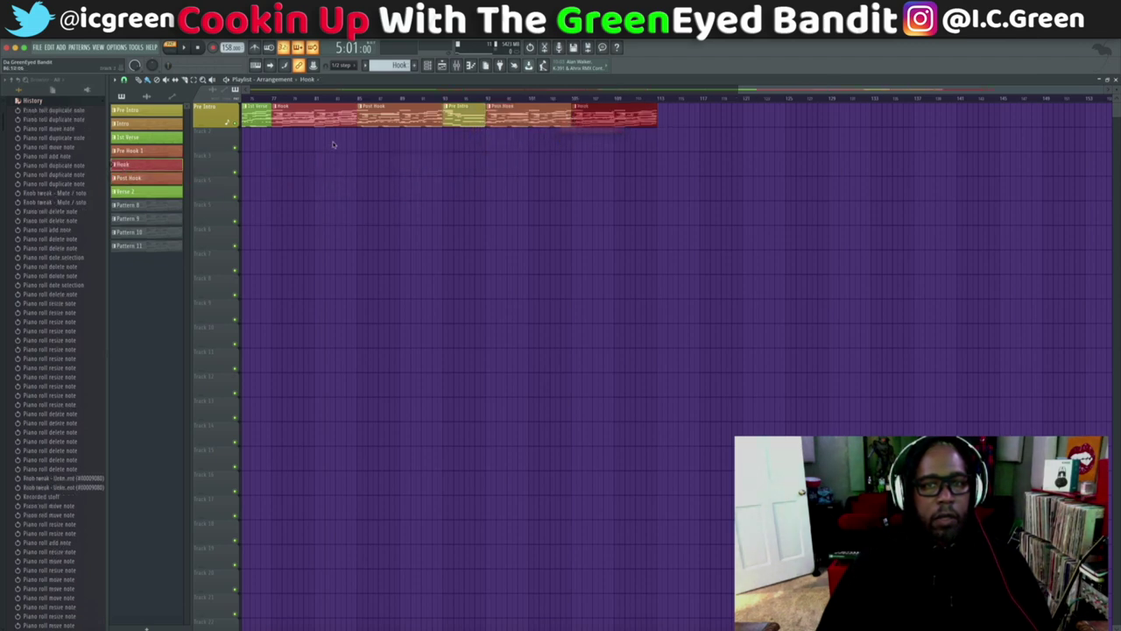
drag(320, 172, 660, 120)
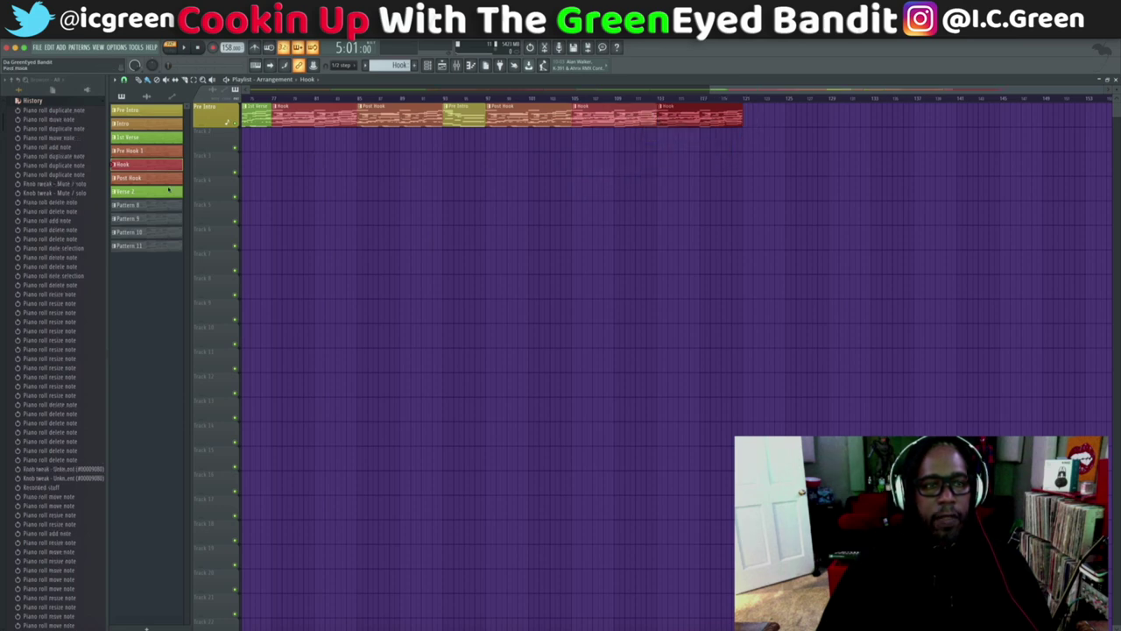
drag(135, 178, 745, 125)
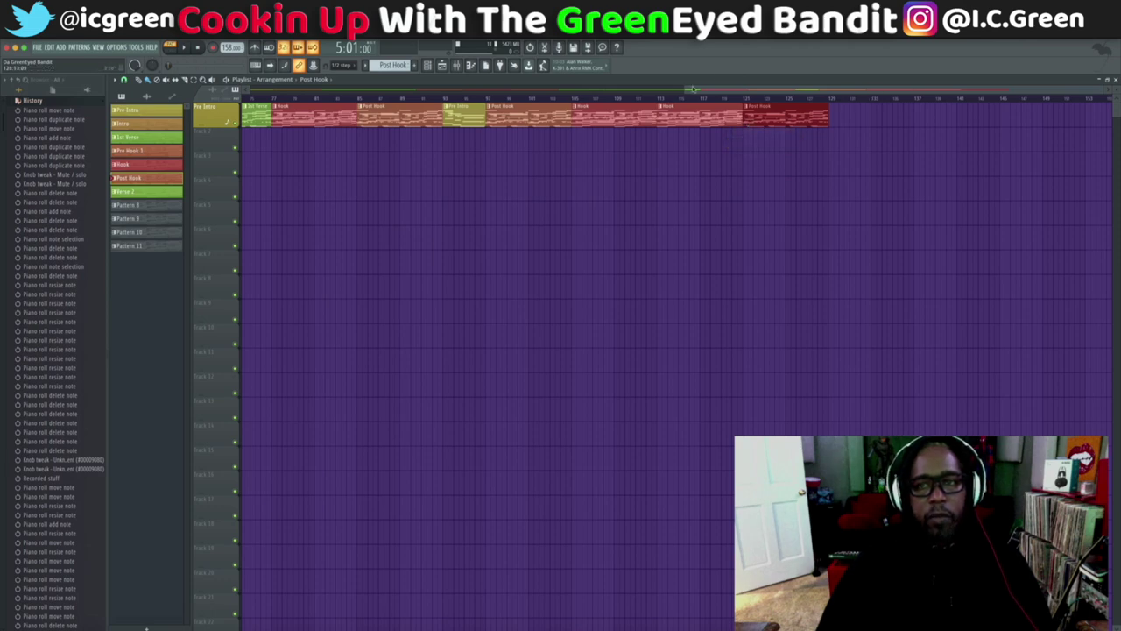
scroll(683, 88, down, 3)
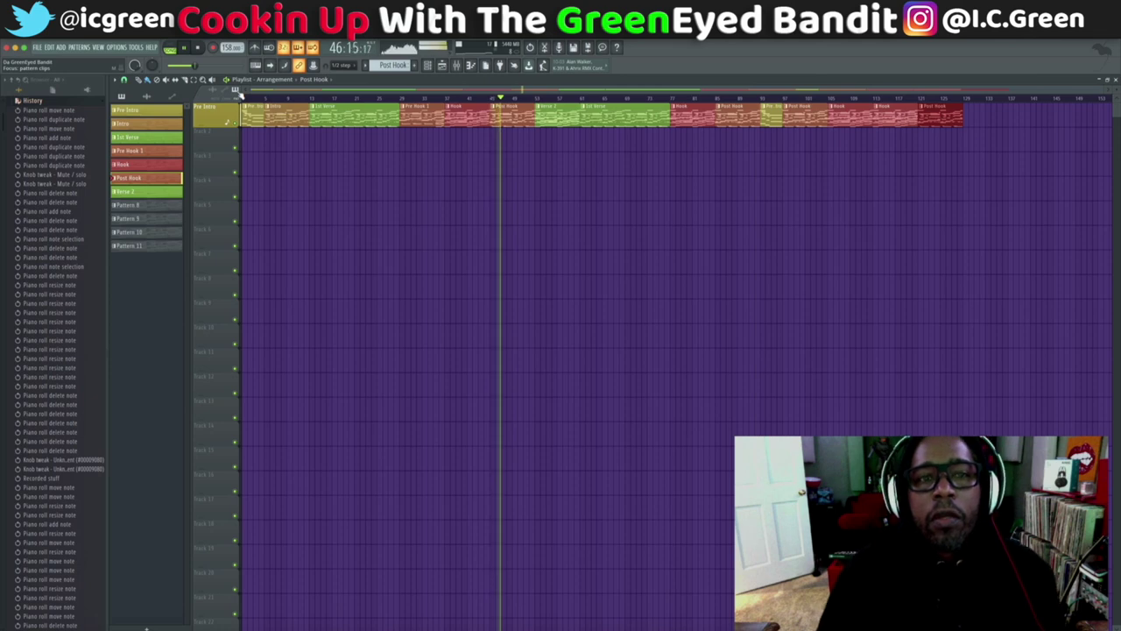
key(space)
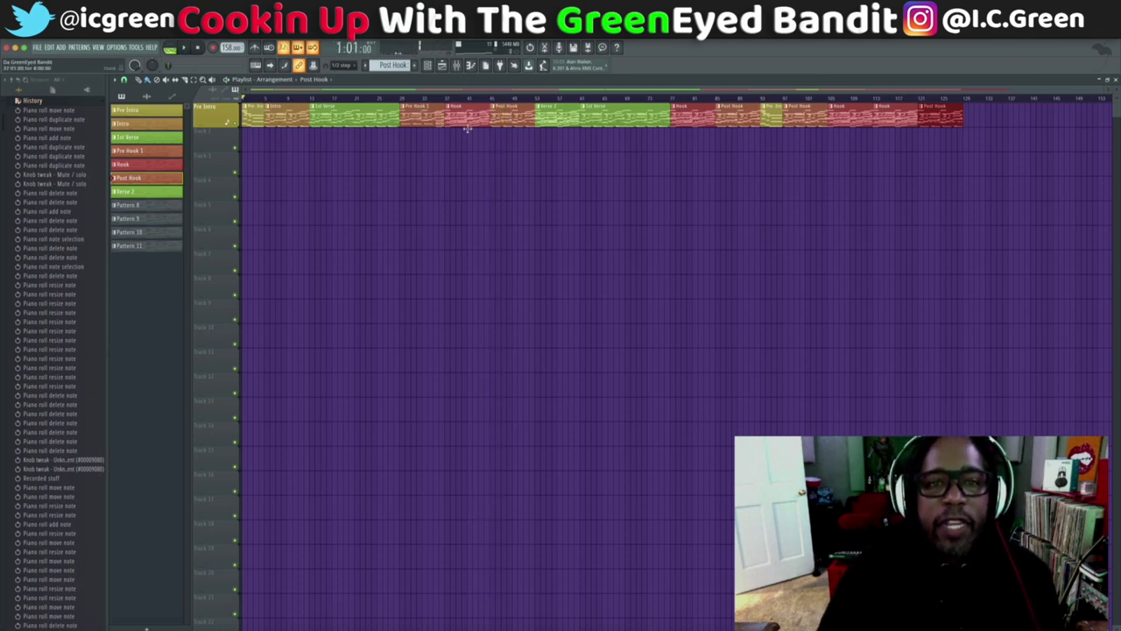
Step: Insert a second Hook at bar 45 by shifting all clips from the first Post Hook onward later, and close the remaining gap
drag(508, 134, 947, 87)
drag(515, 115, 573, 112)
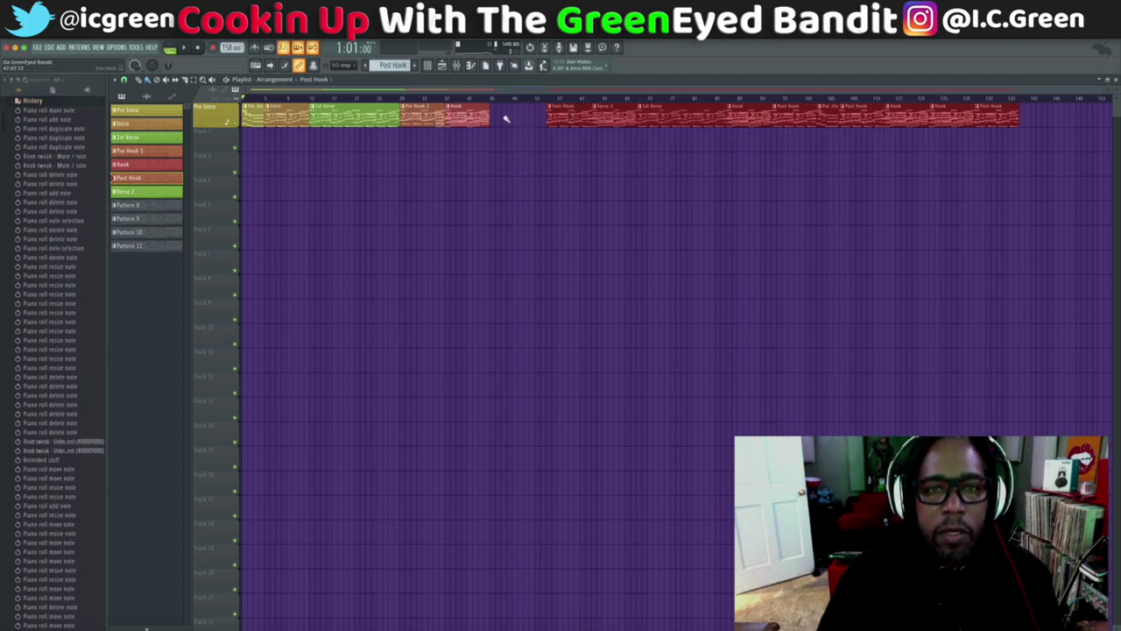
click(471, 113)
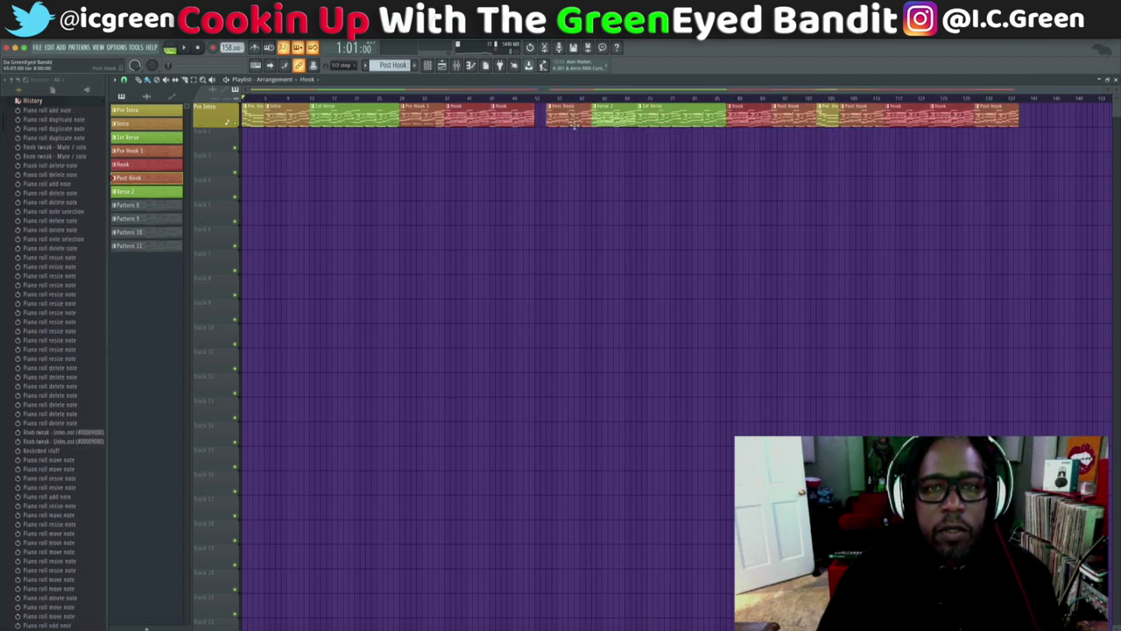
drag(565, 144, 990, 107)
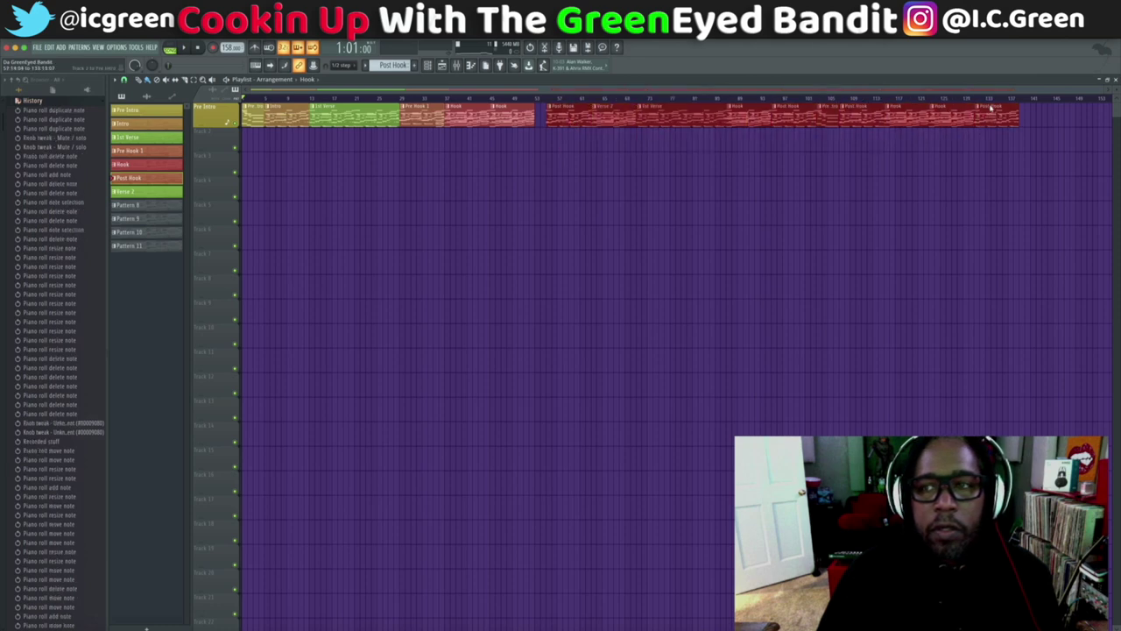
drag(606, 118, 595, 122)
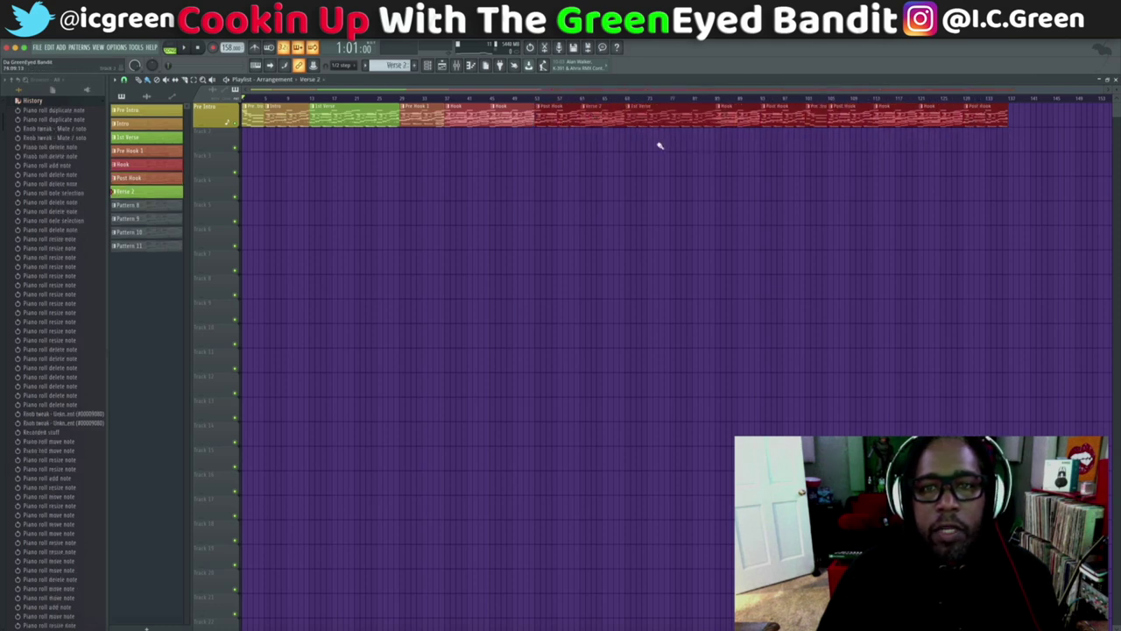
click(751, 139)
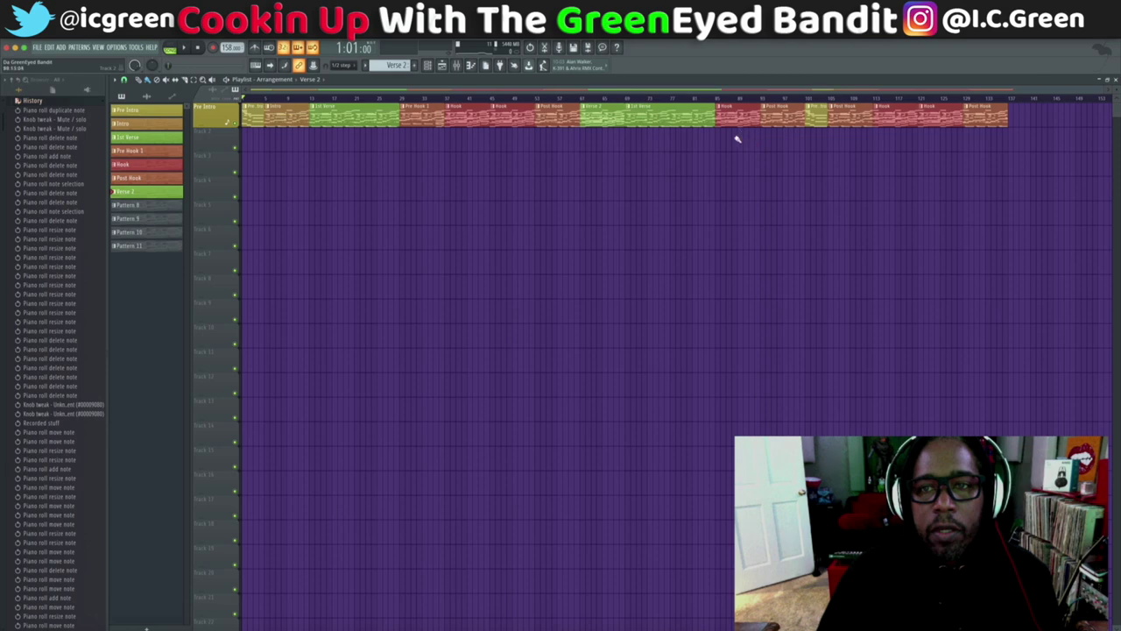
Step: Insert an extra Hook at bar 85 by shifting the clips from there onward later, and move them back to meet it at bar 93
drag(731, 148, 1007, 106)
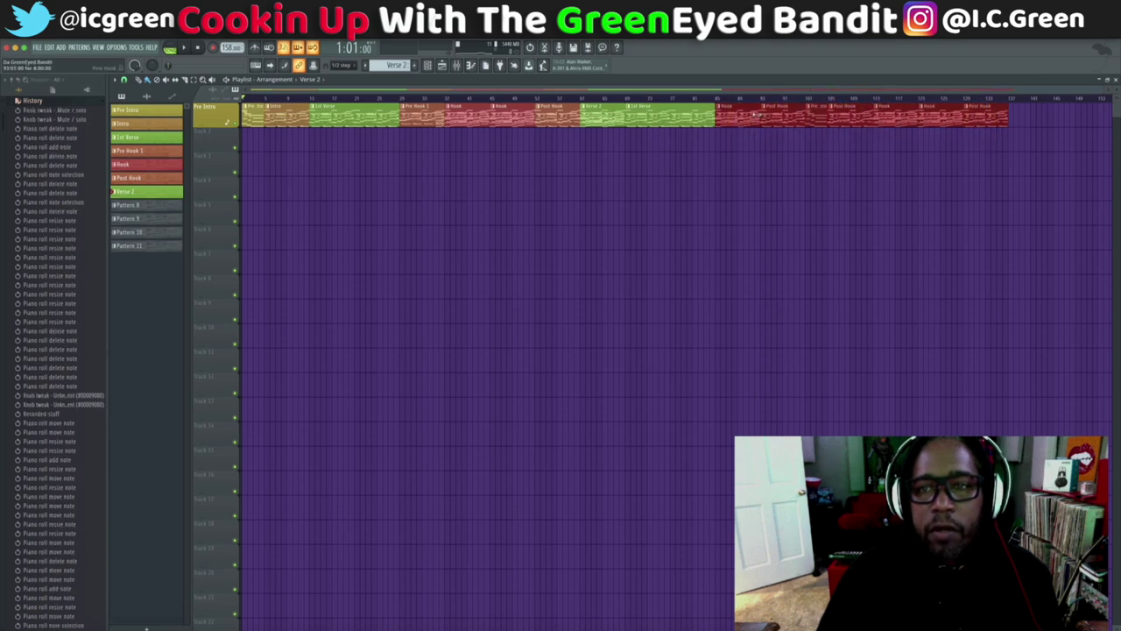
mouse_move(744, 113)
mouse_down()
mouse_move(861, 114)
mouse_move(858, 132)
mouse_move(770, 133)
mouse_move(742, 99)
mouse_move(749, 106)
mouse_up()
click(788, 112)
scroll(876, 112, right, 1)
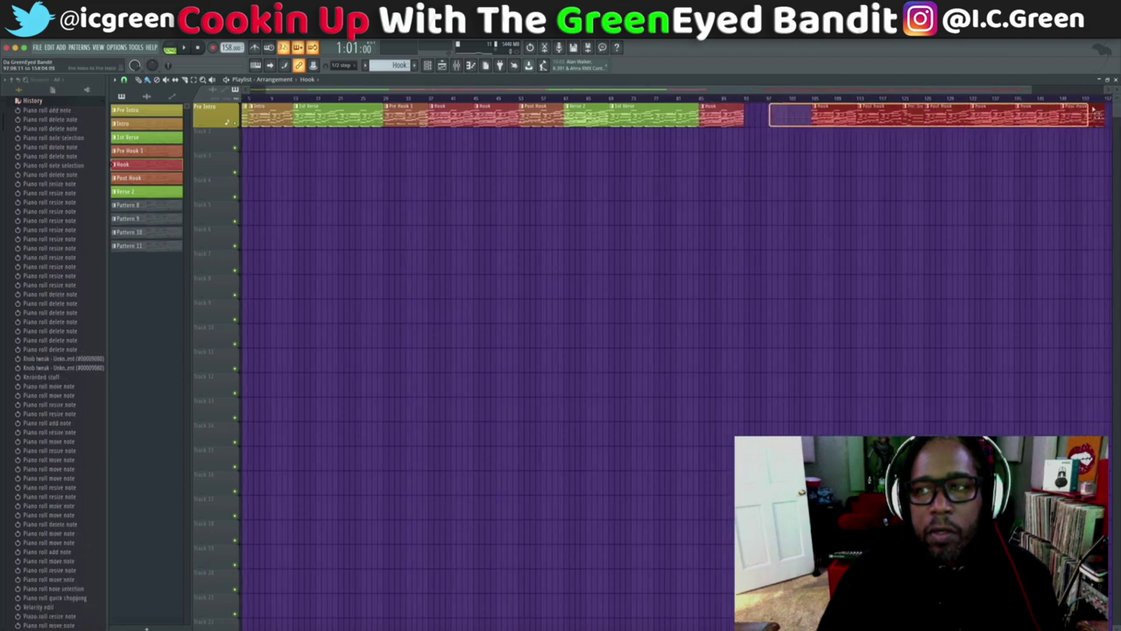
drag(831, 114, 764, 115)
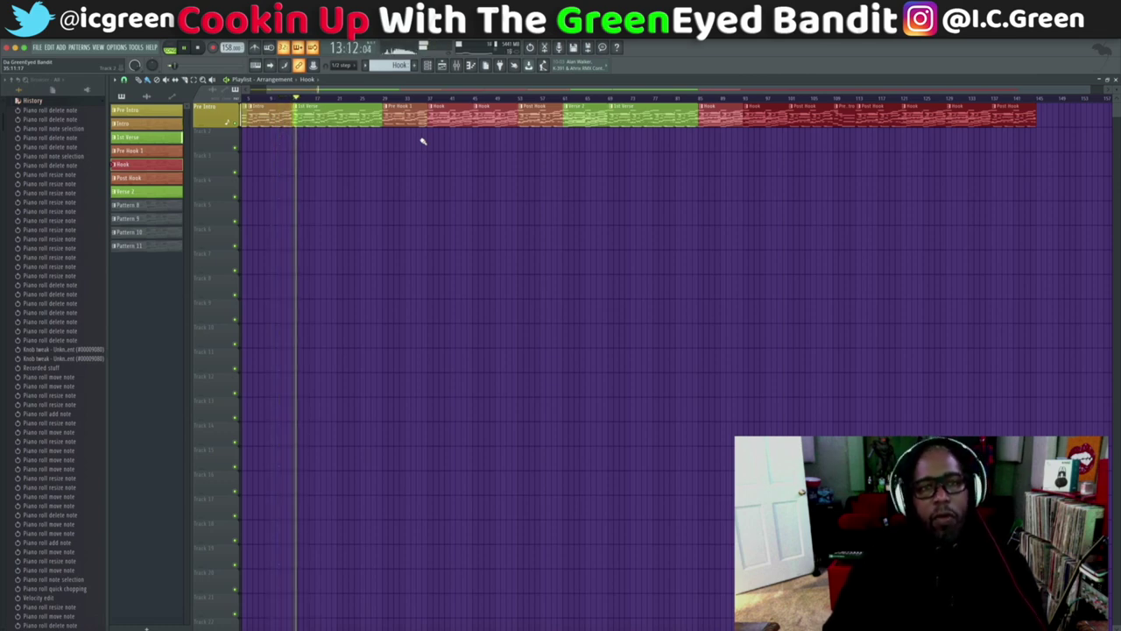
Step: Stop the song playback and show the Hook pattern in the channel rack in pattern mode
key(space)
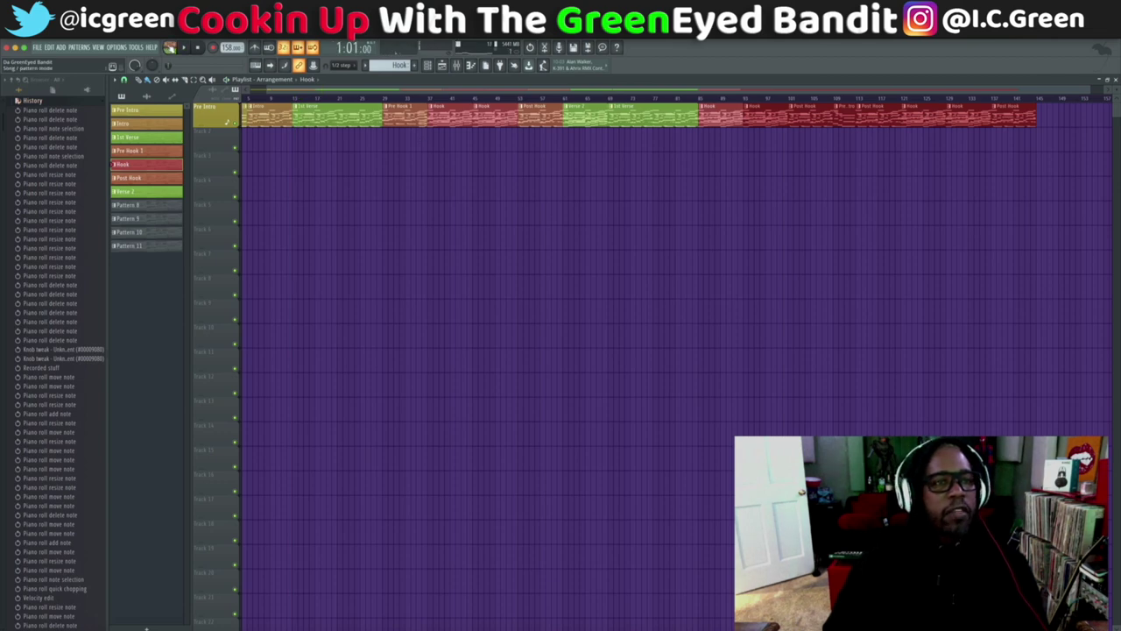
click(428, 66)
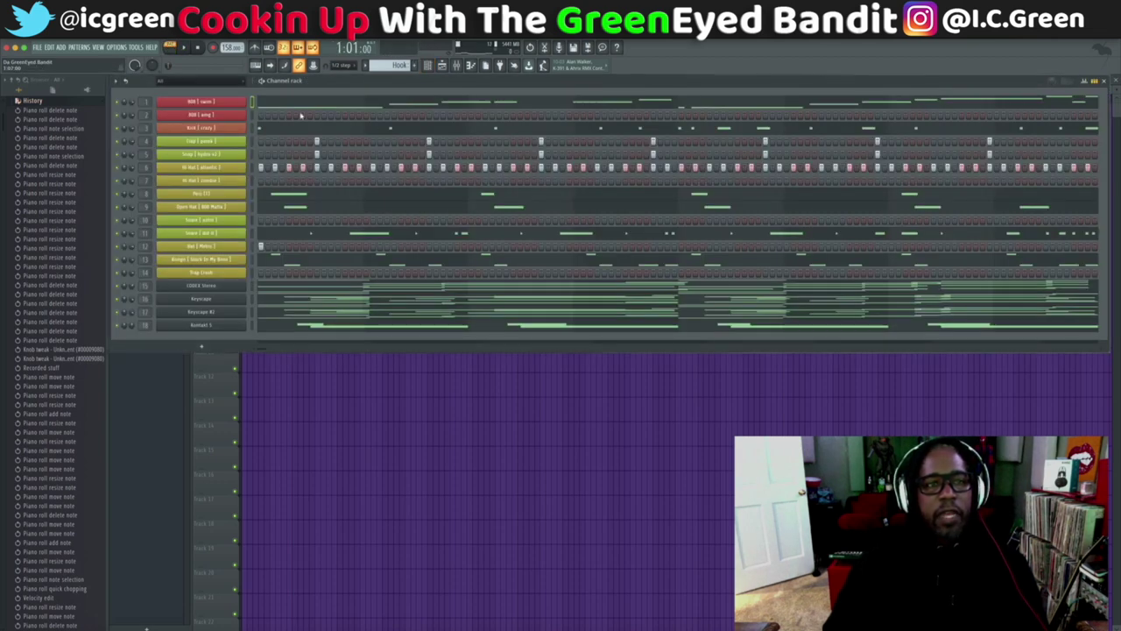
key(space)
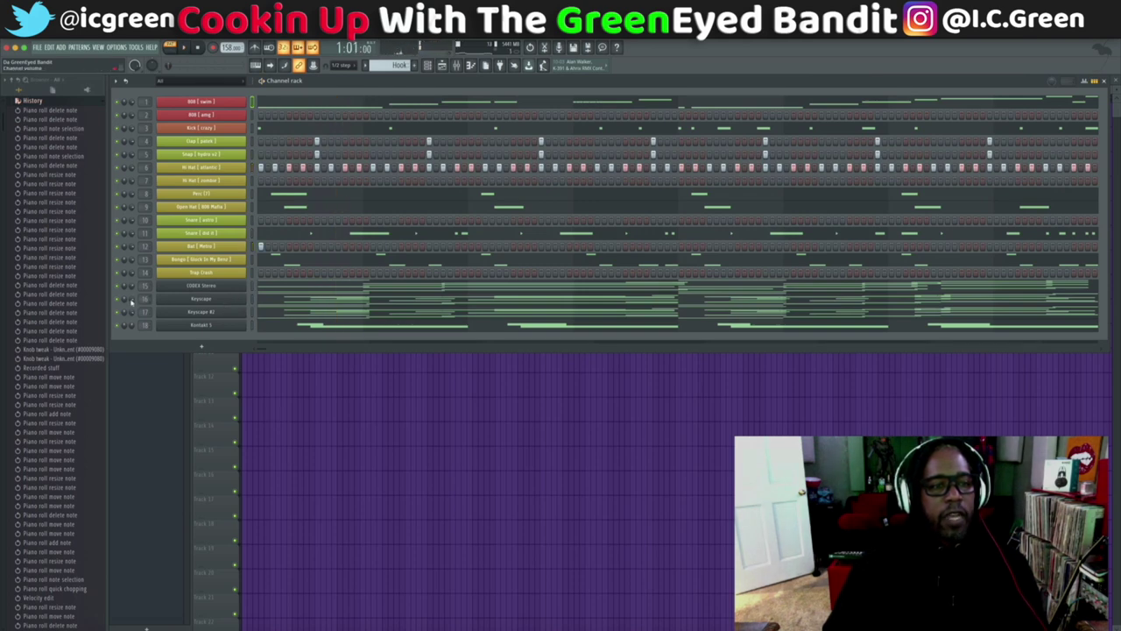
Step: Play back the Hook pattern briefly, stop it, and close the channel rack to return to the playlist in song mode
key(space)
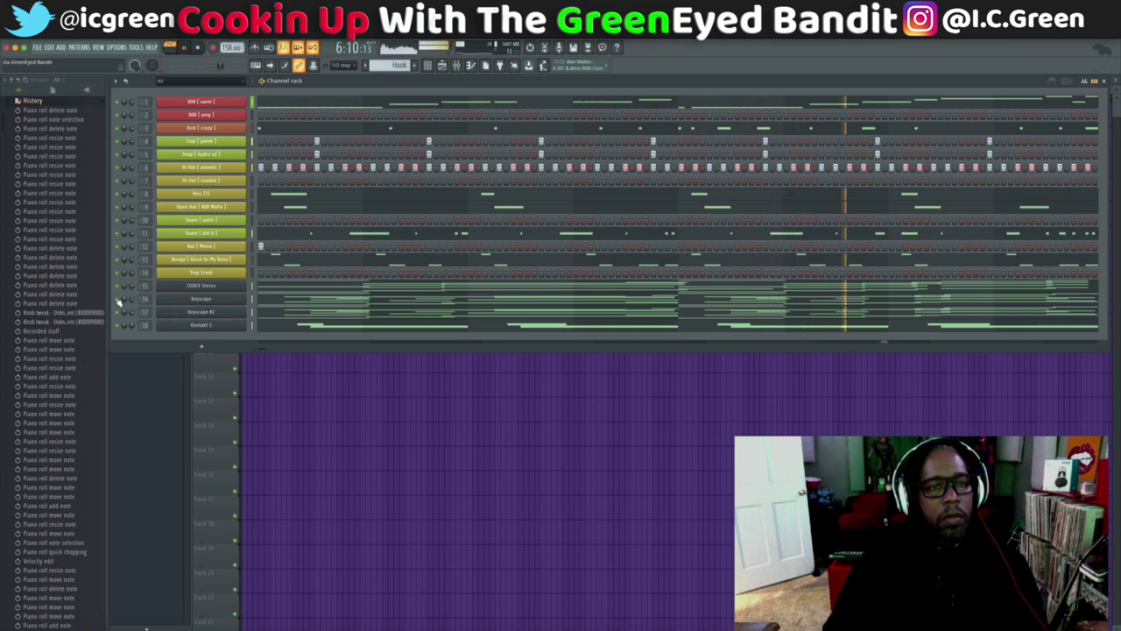
key(space)
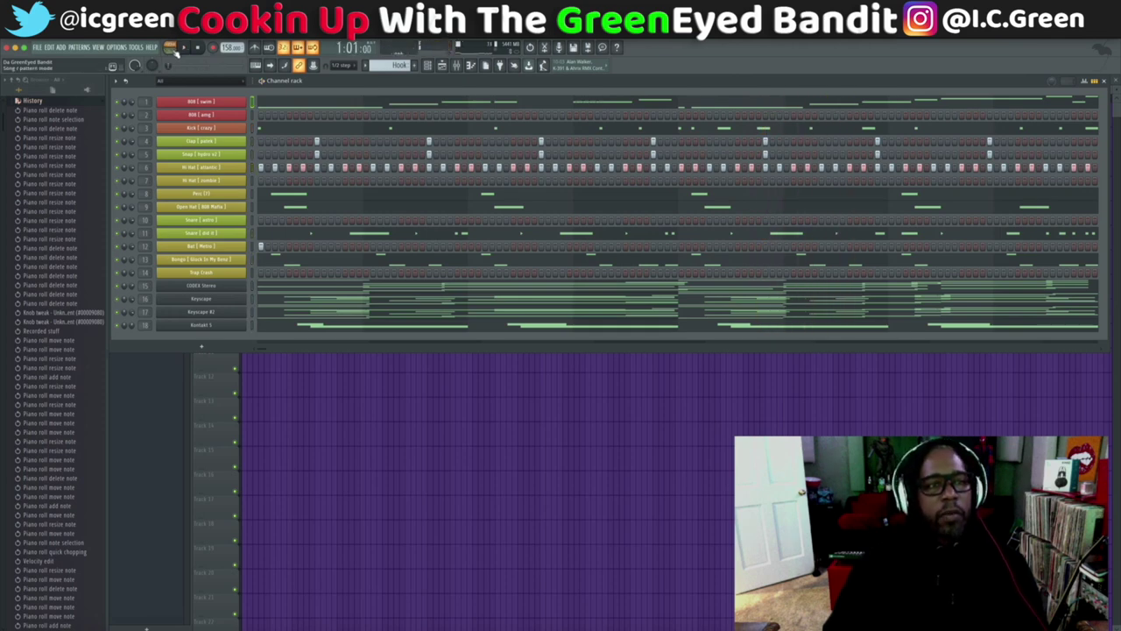
click(1105, 80)
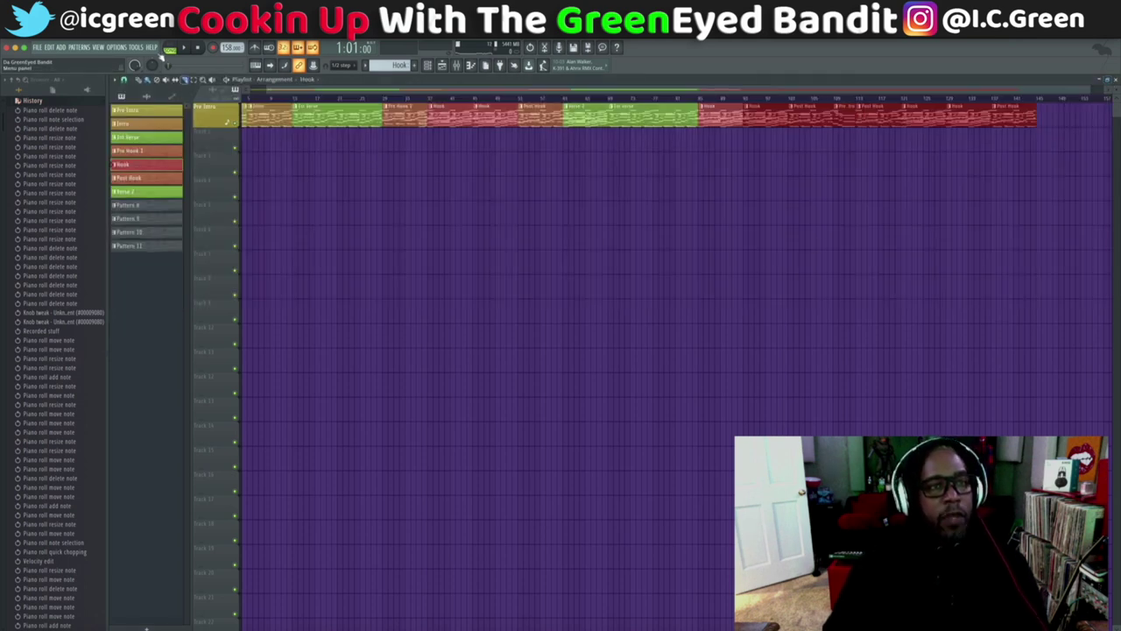
Step: Export the full song as 3.21.2020 Bounce Ballad.mp3 into the SkrappTracks Feb folder and start rendering with the existing settings
click(36, 47)
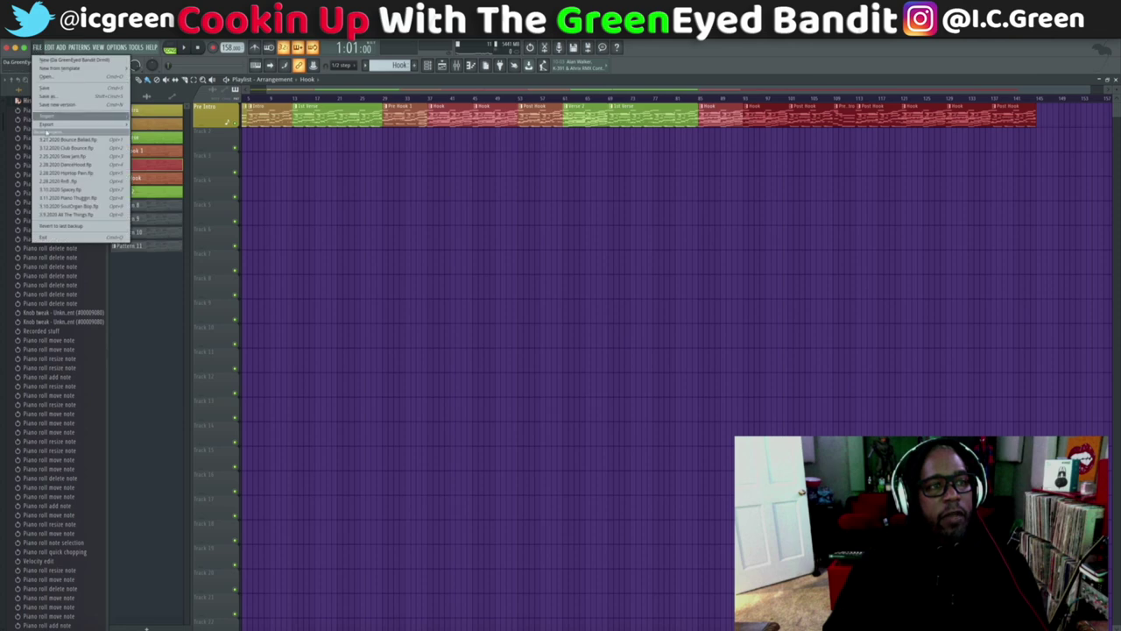
mouse_move(51, 125)
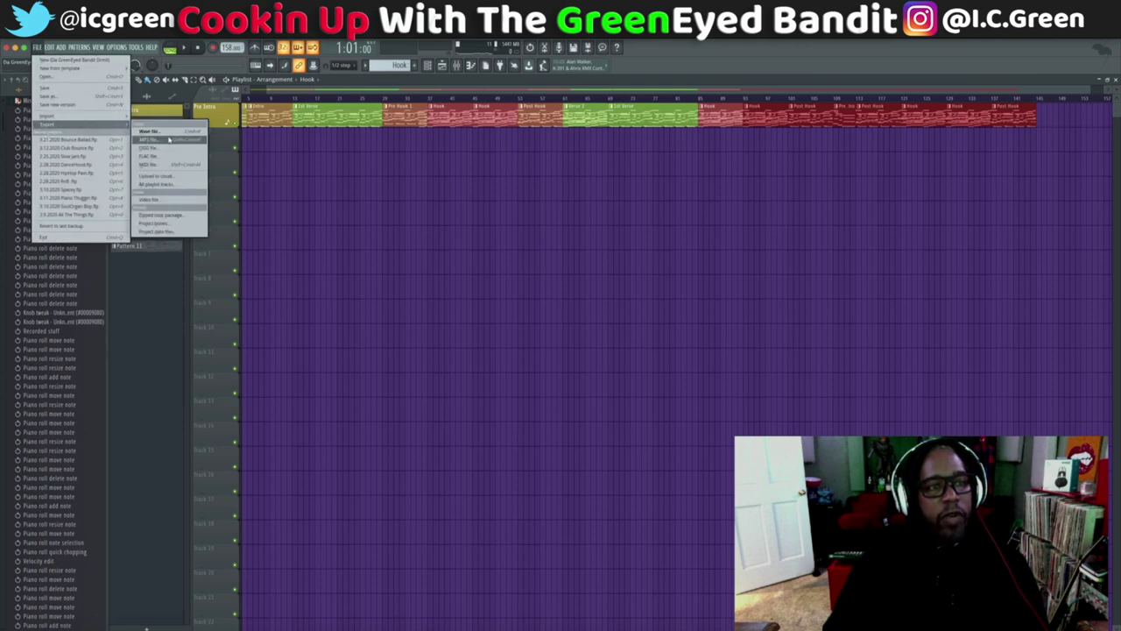
click(169, 139)
click(557, 162)
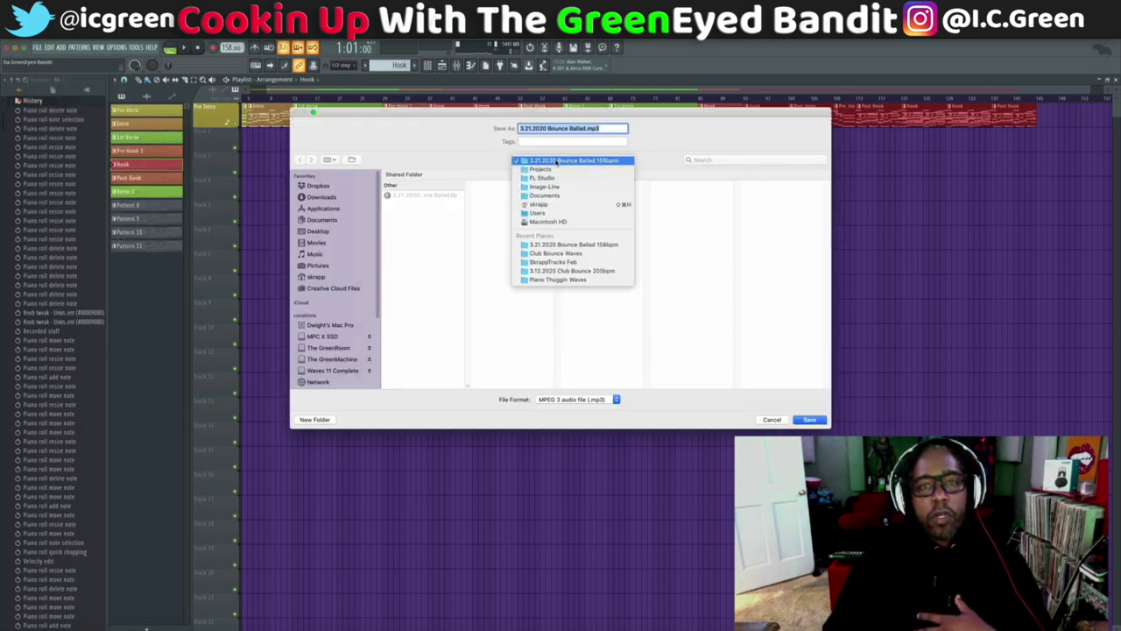
click(551, 263)
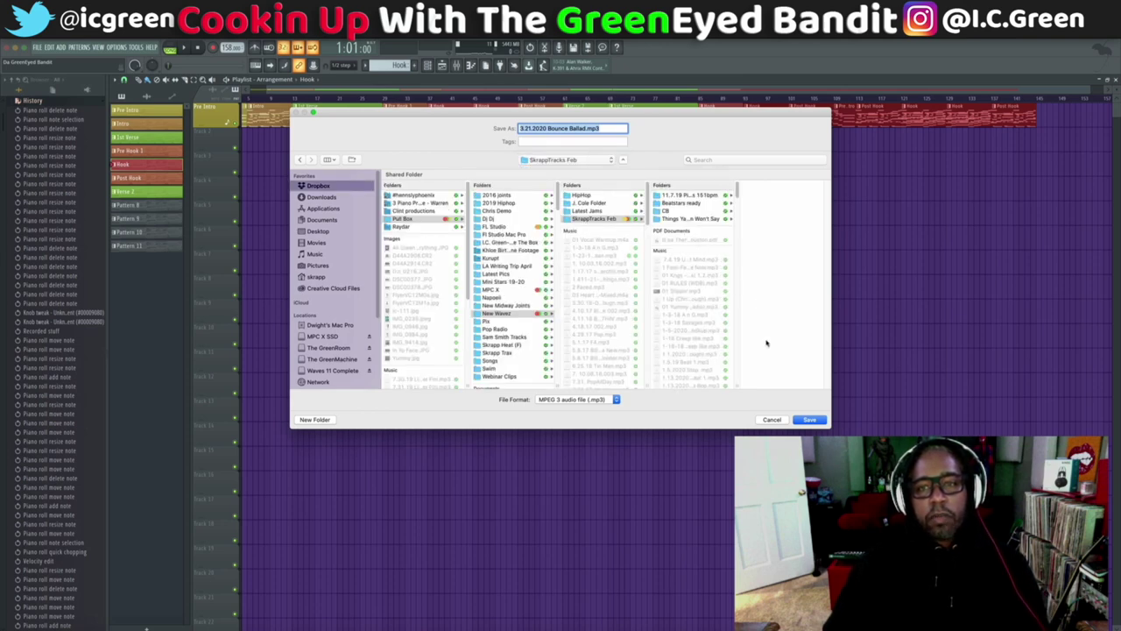
click(811, 420)
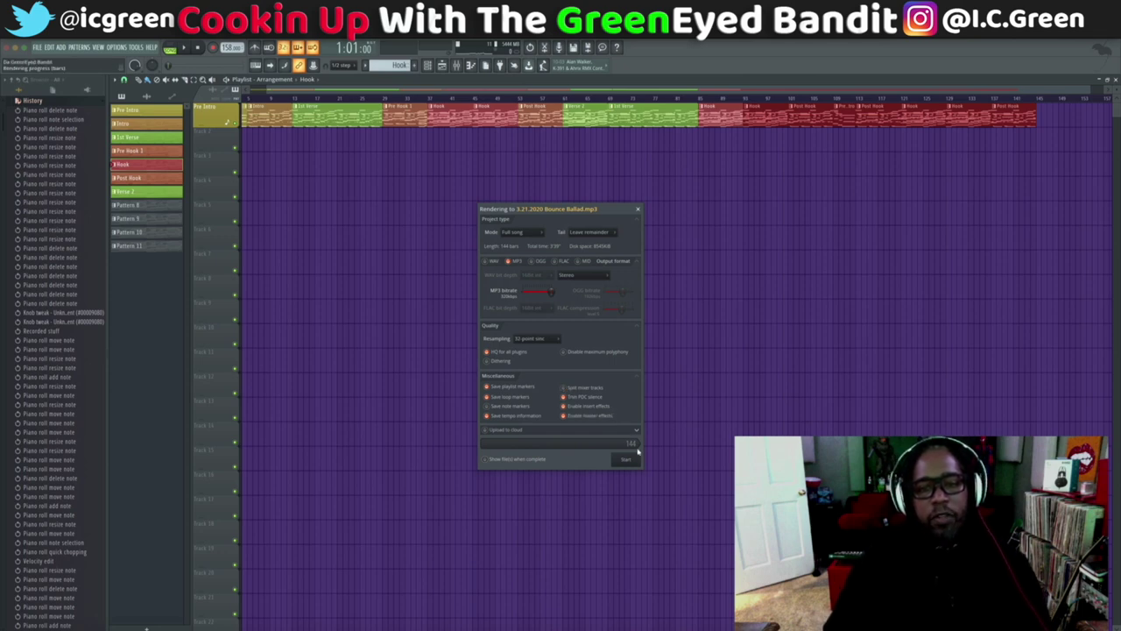
click(628, 461)
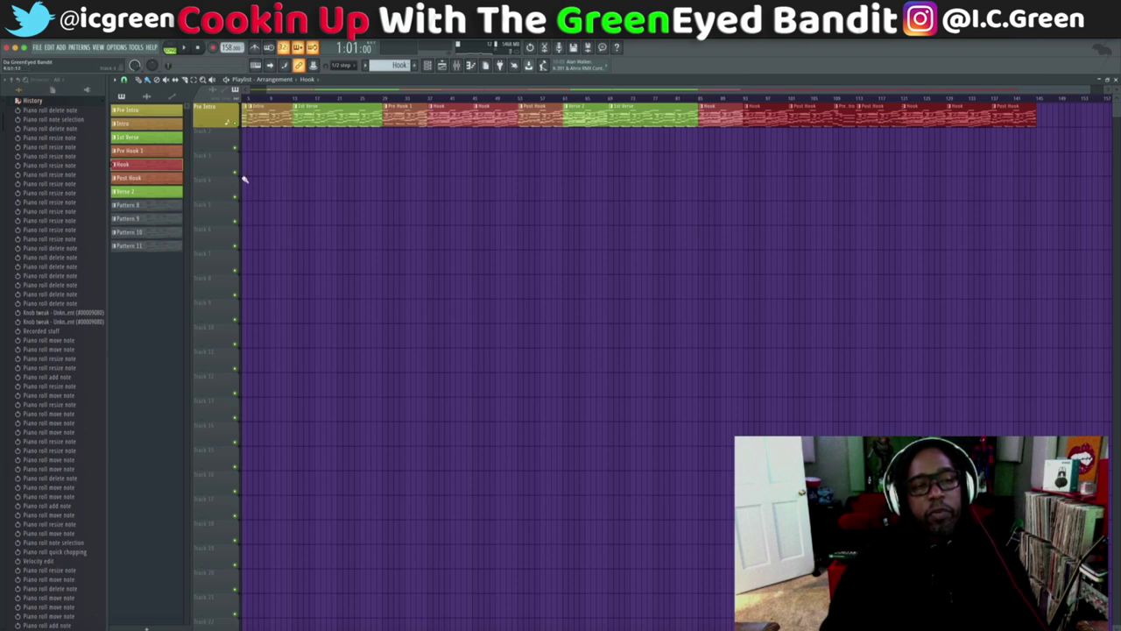
Step: Save a WAV export as 3.21.2020 Bounce Ballad.wav in a new project subfolder named What She Don't Know Waves
click(39, 47)
click(39, 48)
click(40, 47)
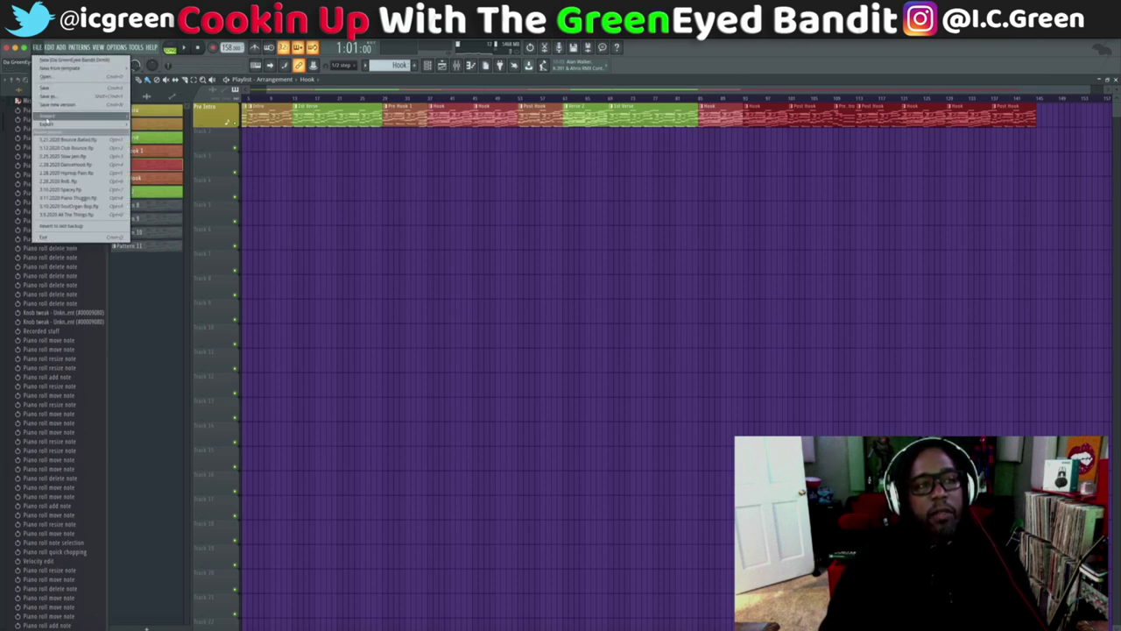
click(360, 184)
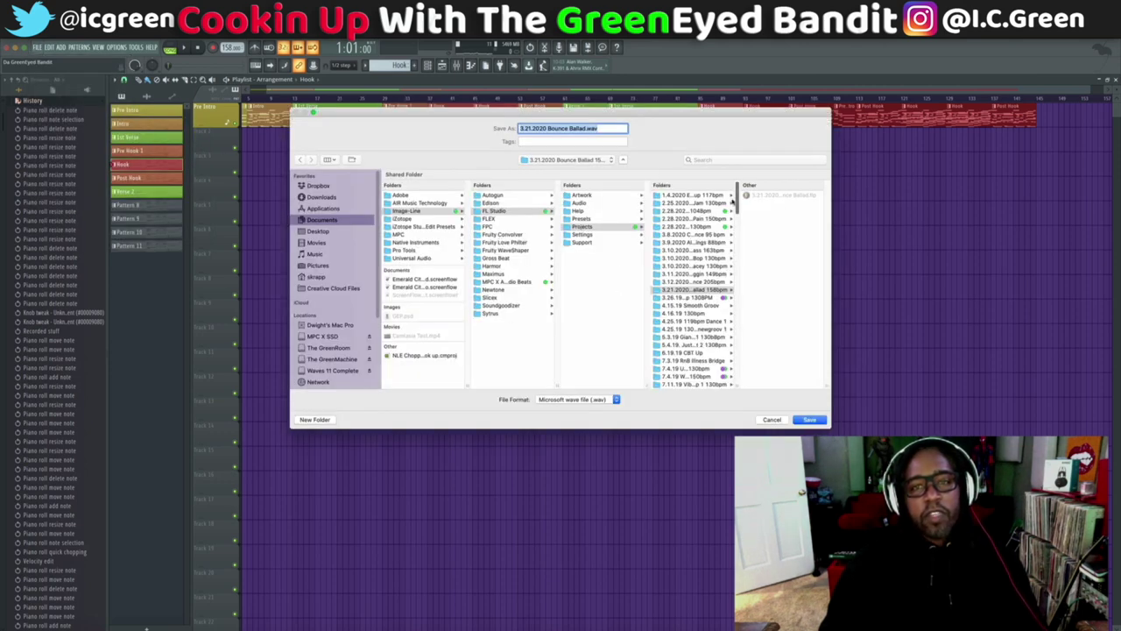
click(314, 419)
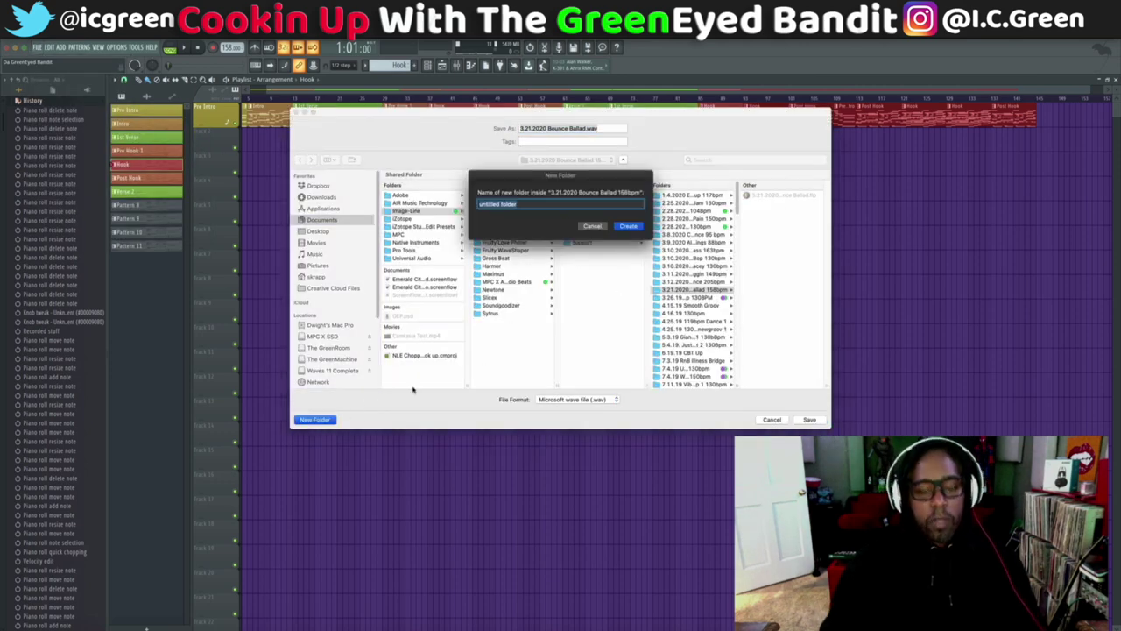
text(B)
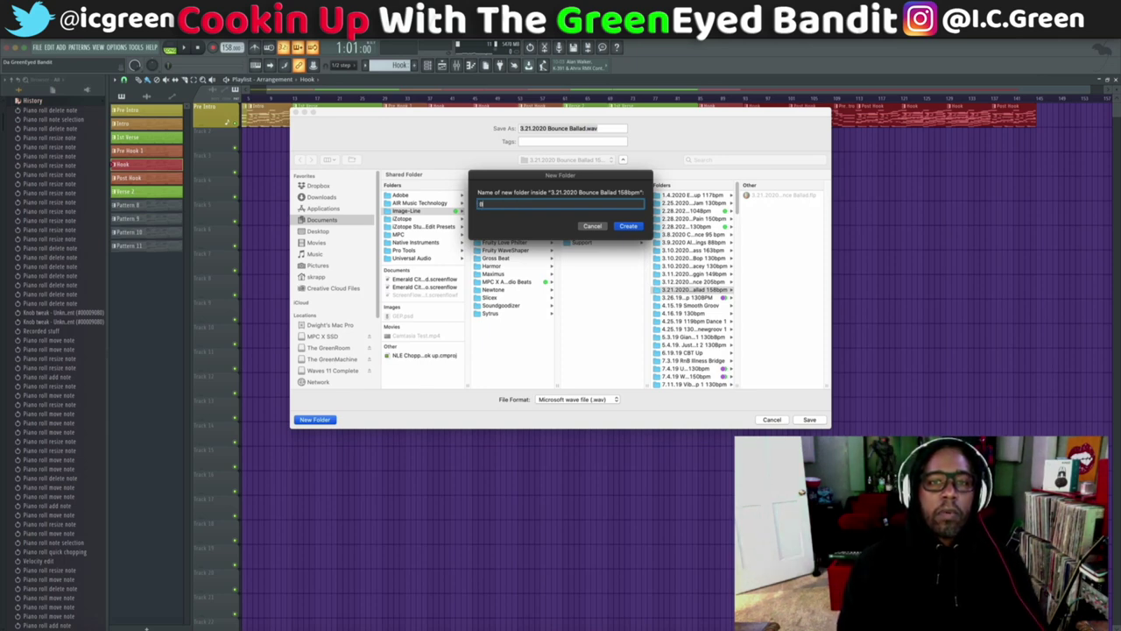
text(What She Don't Know)
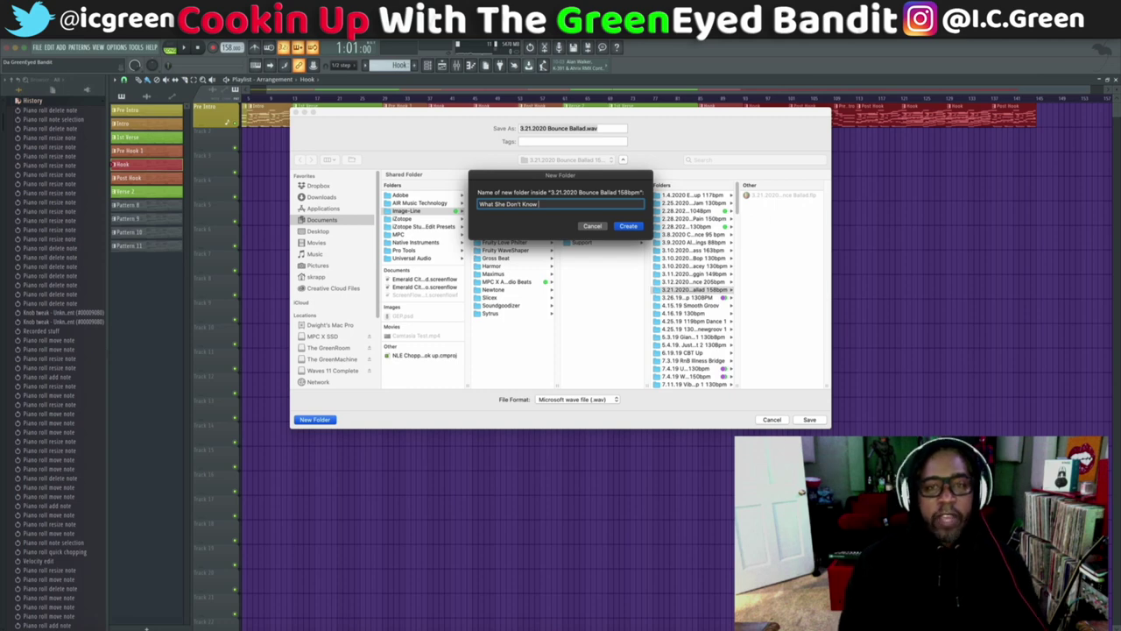
text(Waves)
key(Return)
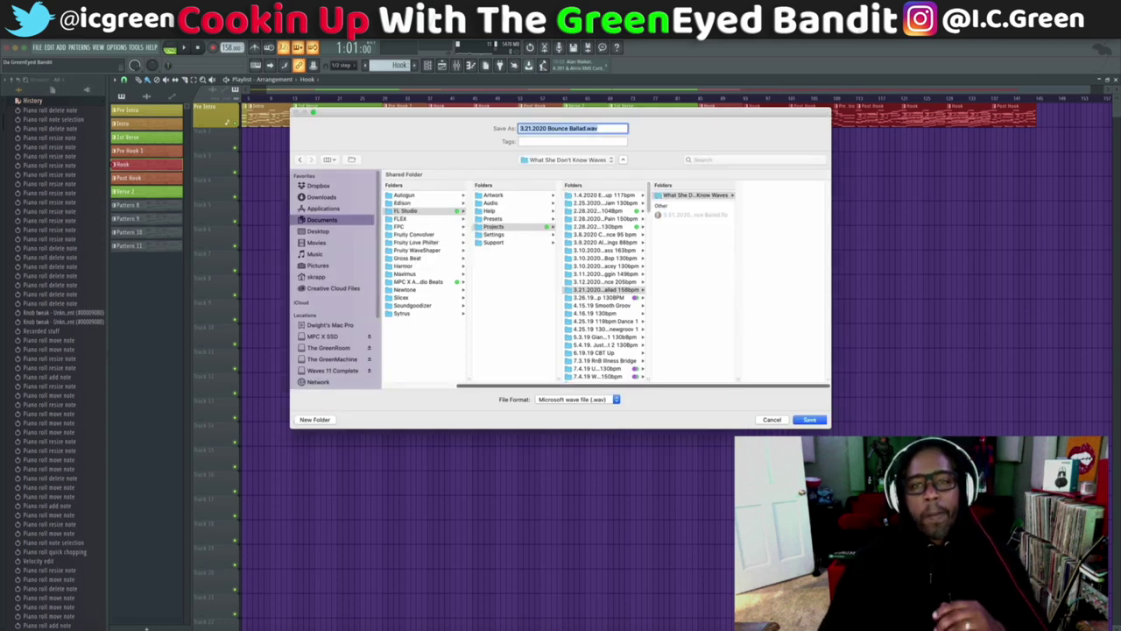
click(813, 418)
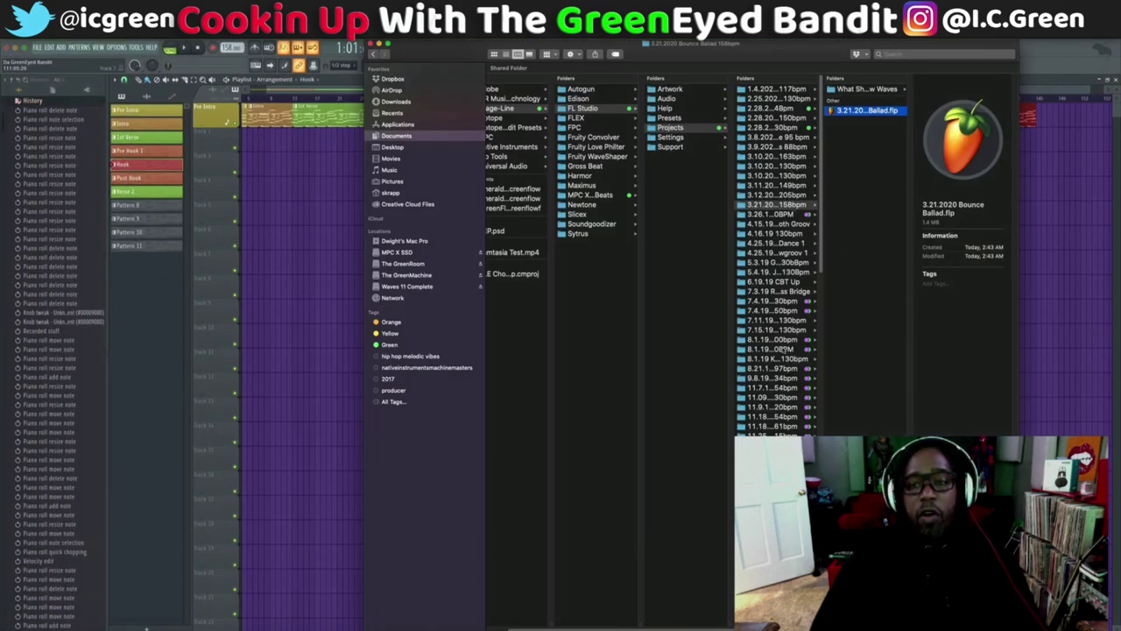
Step: In Finder, step through the earlier FL Studio project folders and examine the wave folders and mixes stored in each
click(775, 339)
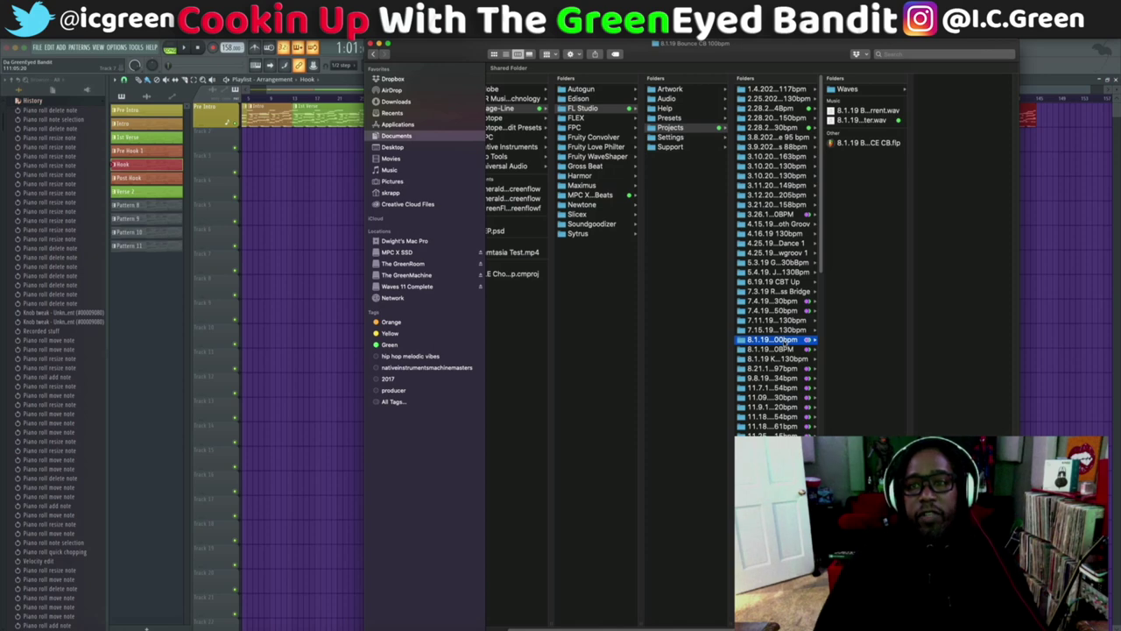
key(Down)
key(Down)
key(Down)
key(Down)
key(Down)
key(Down)
key(Down)
key(Down)
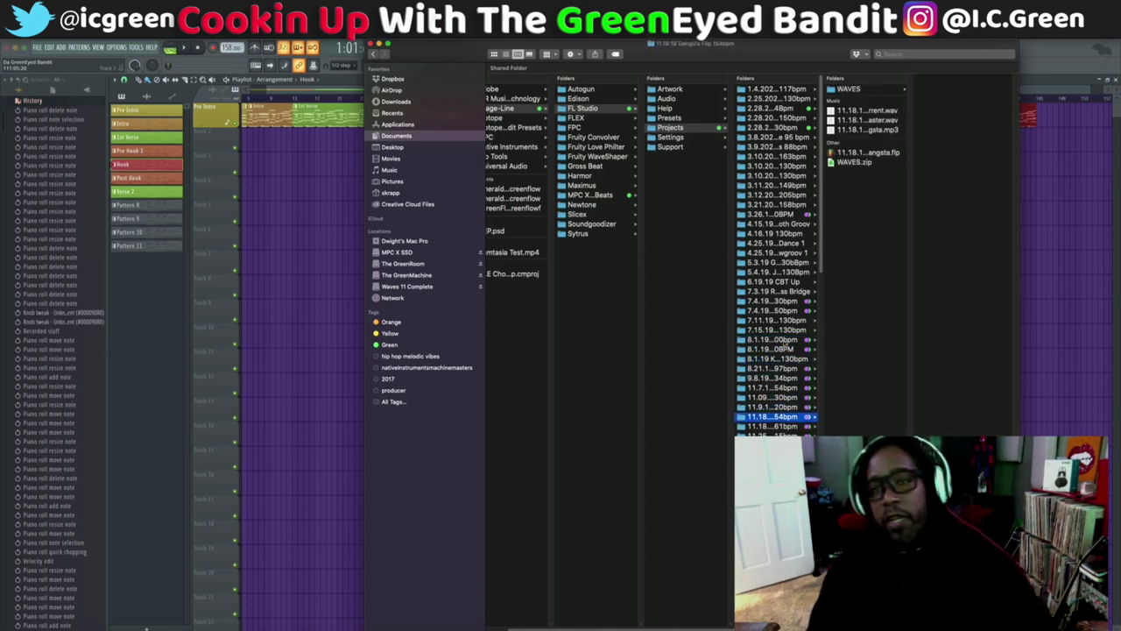
key(Down)
key(Up)
key(Up)
key(Up)
key(Up)
key(Up)
key(Up)
key(Up)
key(Up)
key(Up)
key(Up)
key(Up)
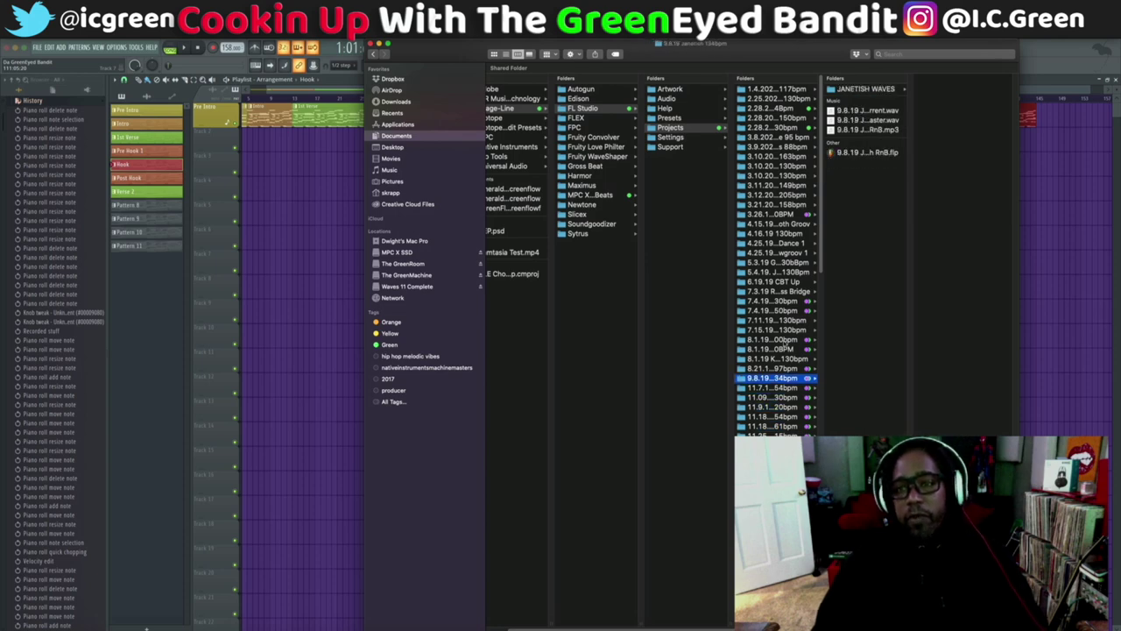
key(Up)
key(Up)
key(Up)
key(Up)
key(Up)
key(Up)
key(Up)
key(Up)
key(Up)
key(Up)
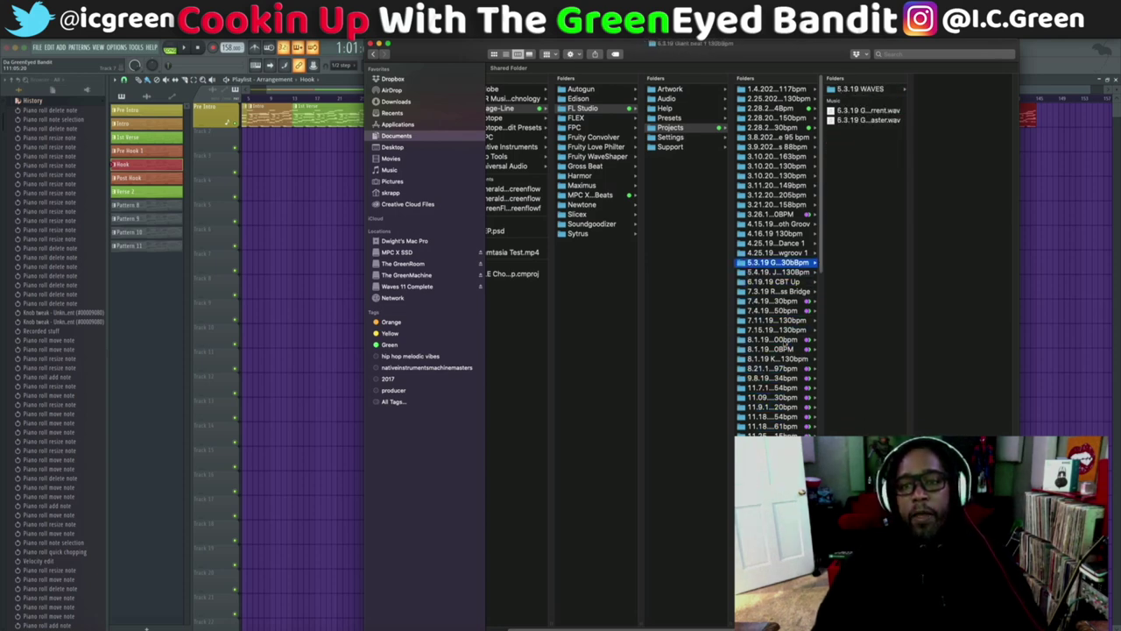
Step: Widen the Projects column to show the full folder names and look through the list of projects
scroll(806, 265, down, 10)
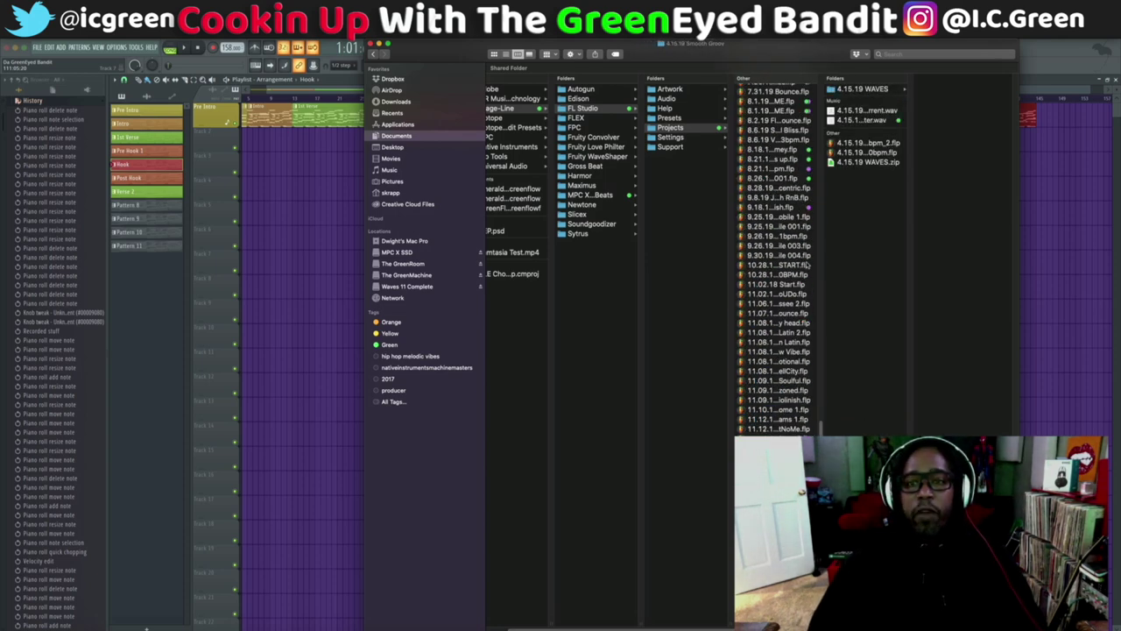
scroll(806, 265, up, 5)
scroll(811, 333, down, 5)
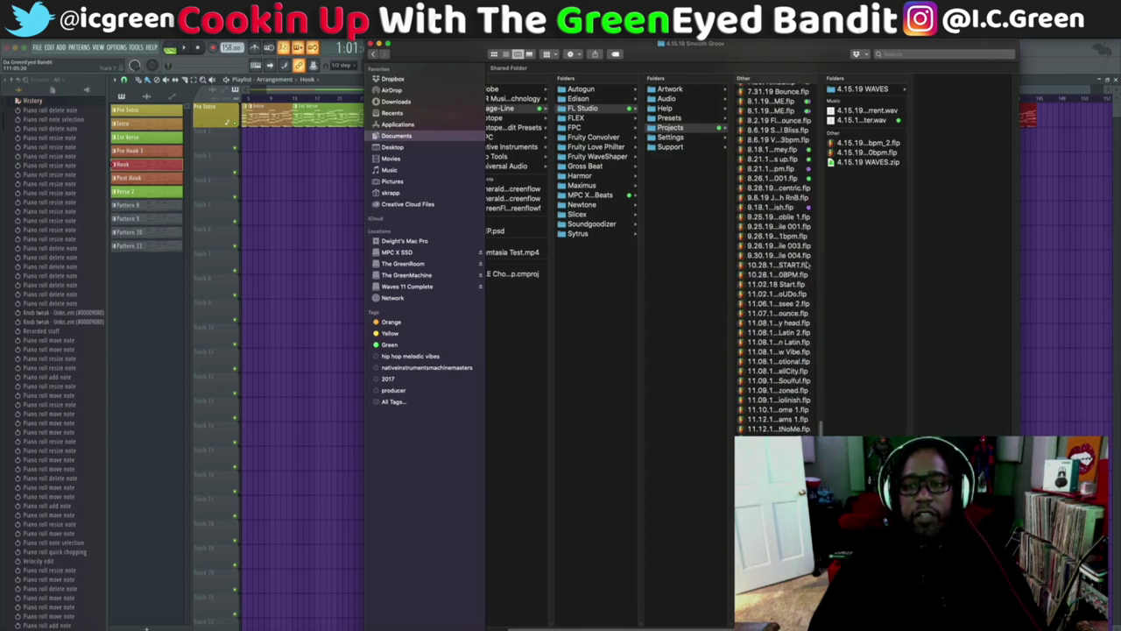
drag(821, 428, 885, 428)
scroll(810, 263, up, 8)
scroll(811, 263, up, 3)
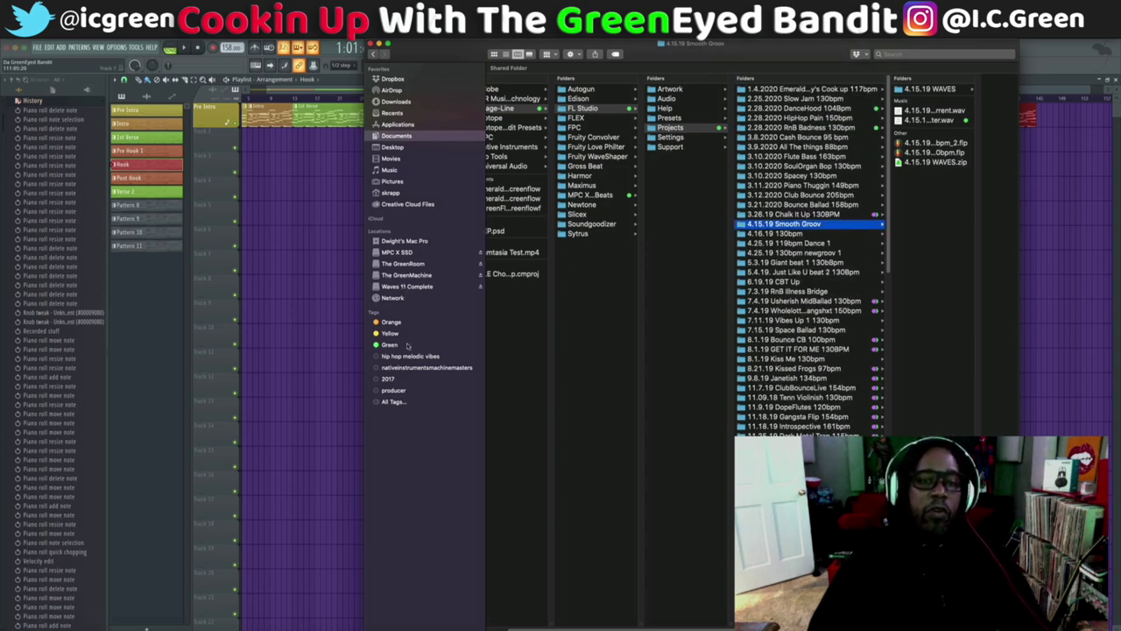
Step: On The GreenRoom drive, examine the BEATSTARS POSTED, GeeFilmWorkz and Maschine 2 folders, including the Maschine projects list
click(403, 263)
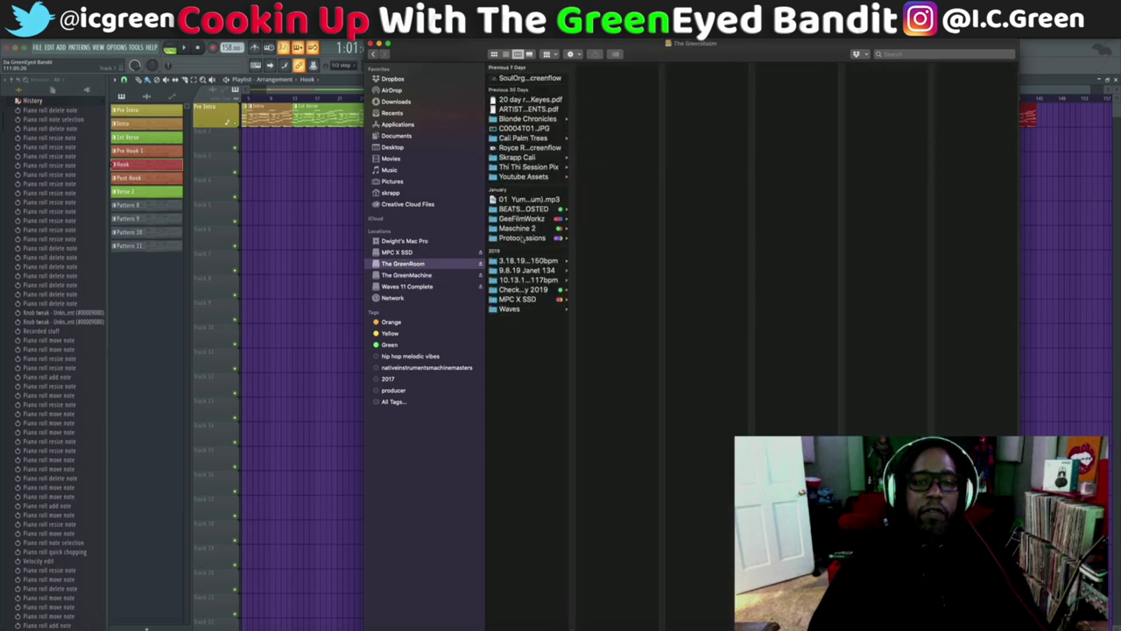
click(524, 210)
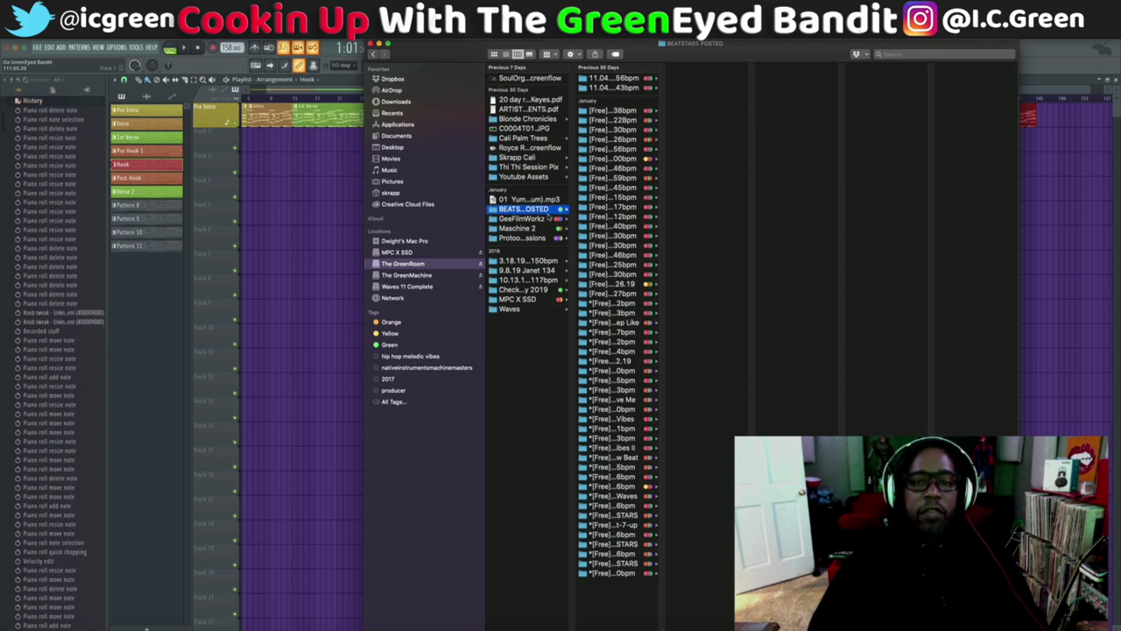
click(536, 219)
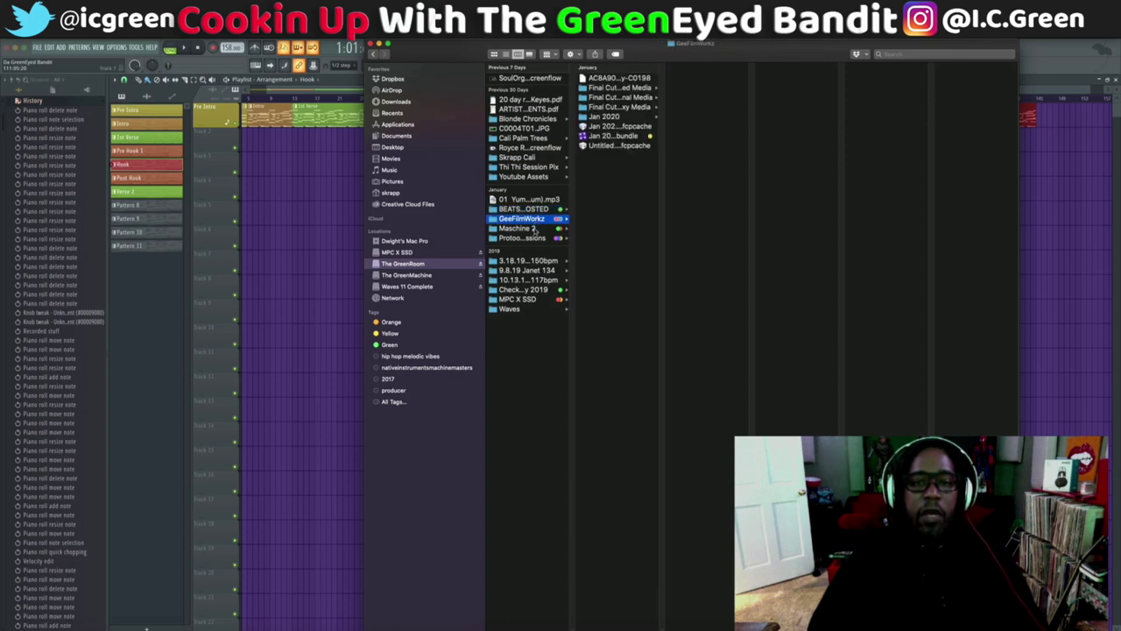
click(534, 230)
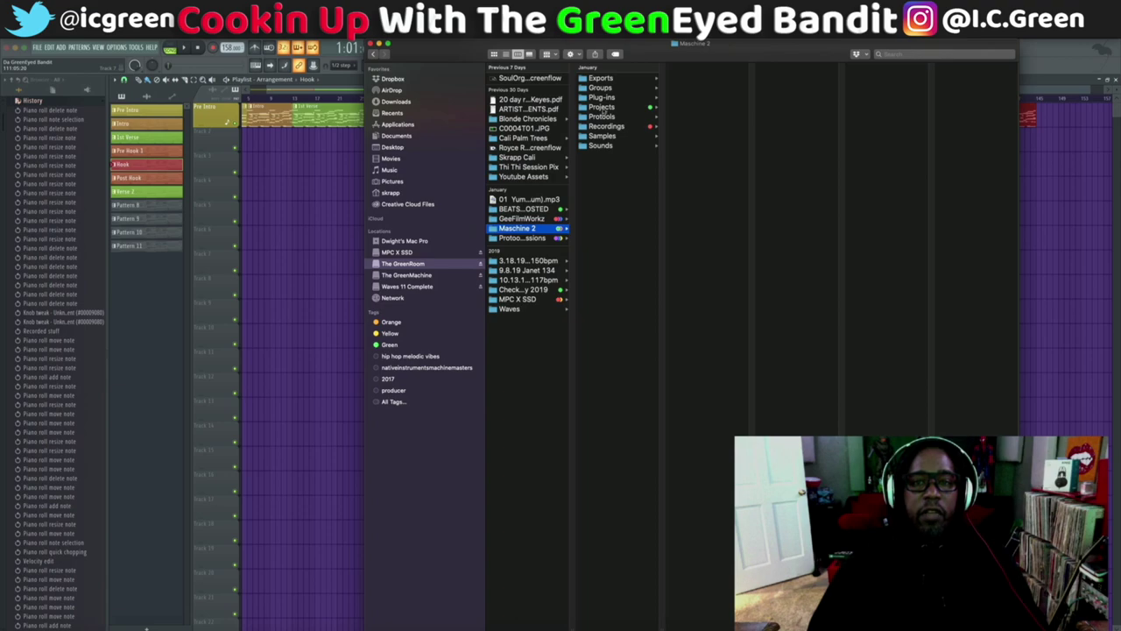
click(603, 106)
scroll(709, 116, down, 10)
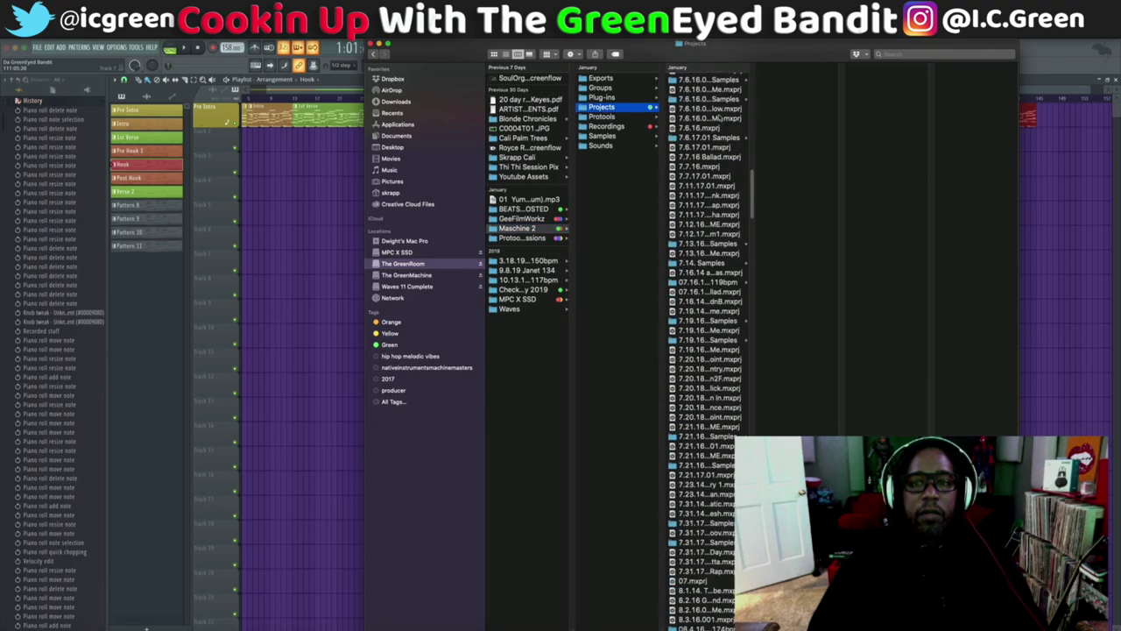
scroll(723, 117, down, 10)
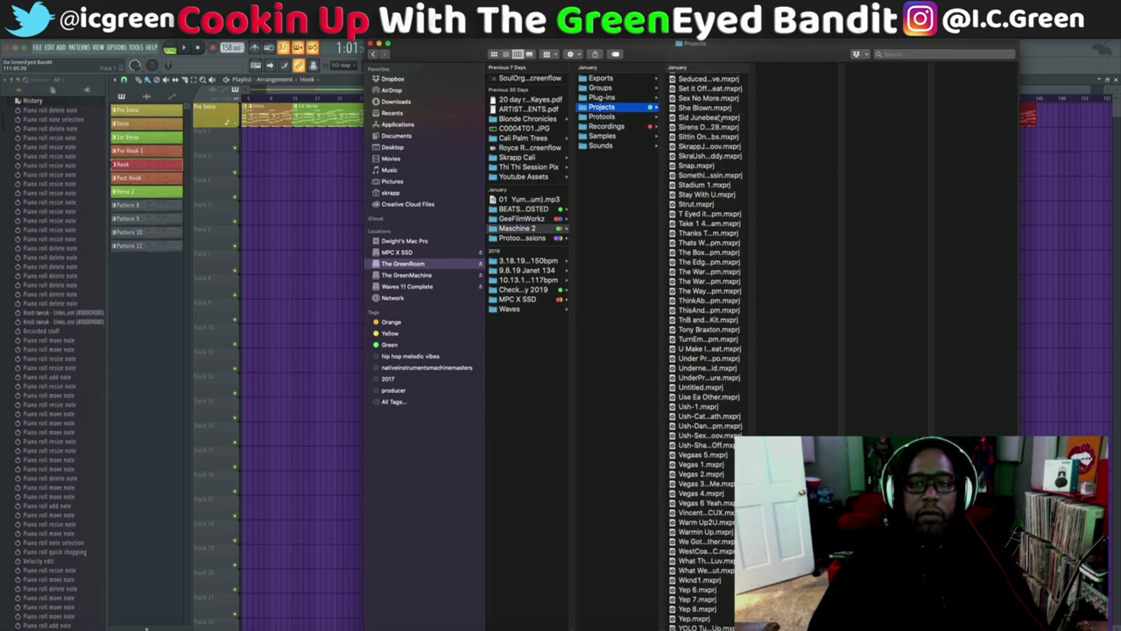
scroll(720, 117, up, 10)
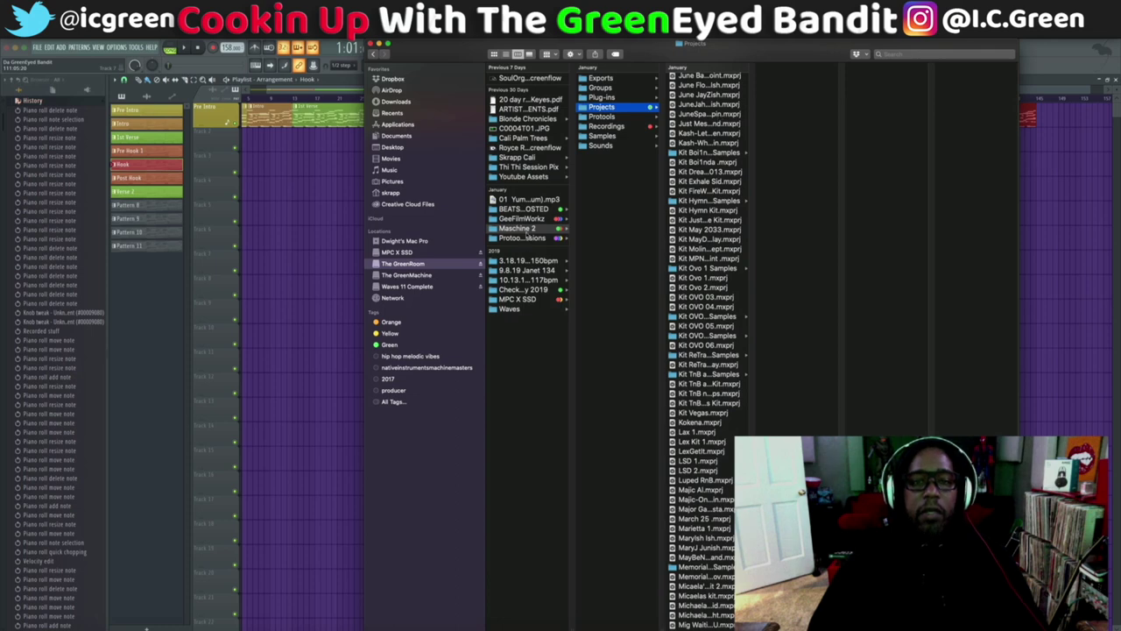
Step: Look through the Protools Sessions folder and its Green subfolder down to the 2013 Creatives and 2013 Heat folders
click(524, 237)
scroll(603, 229, down, 15)
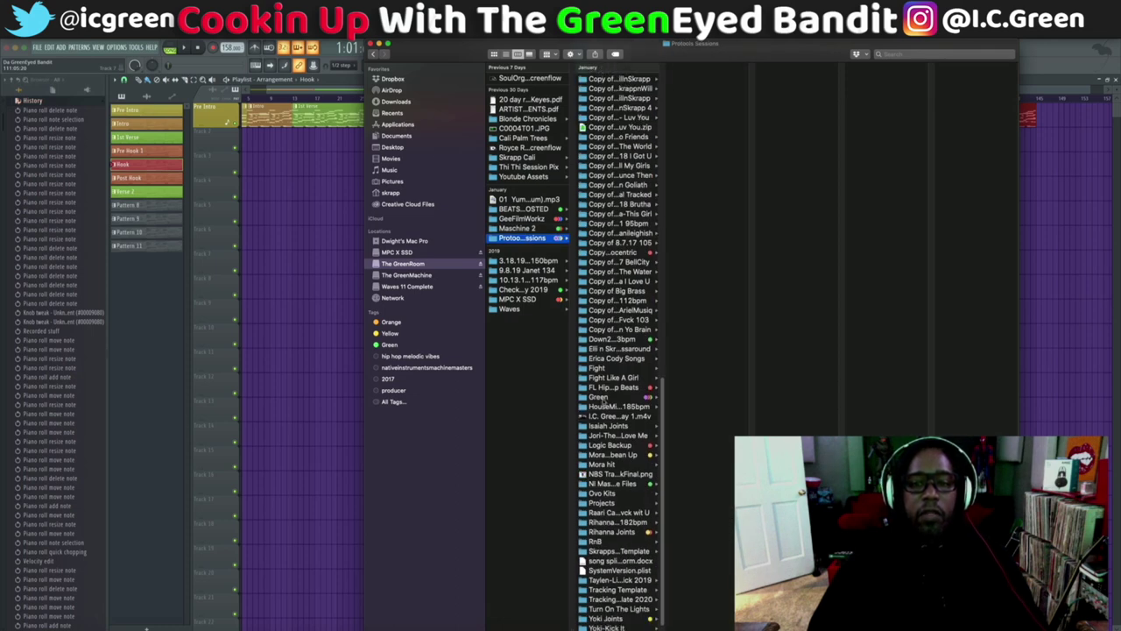
click(603, 399)
scroll(693, 210, down, 15)
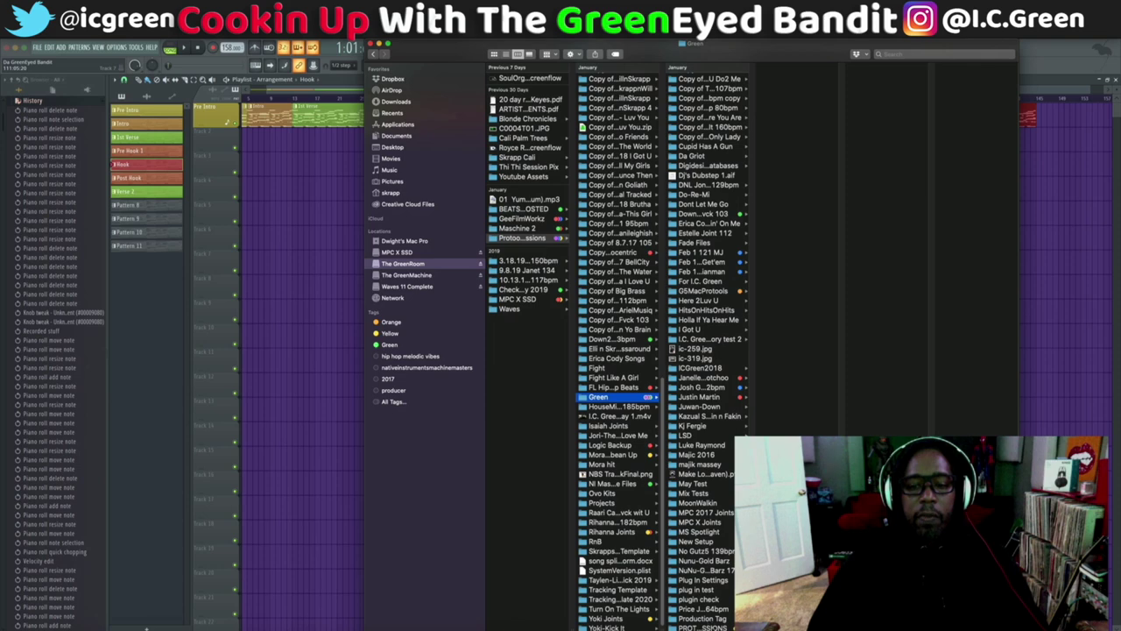
click(701, 628)
click(793, 78)
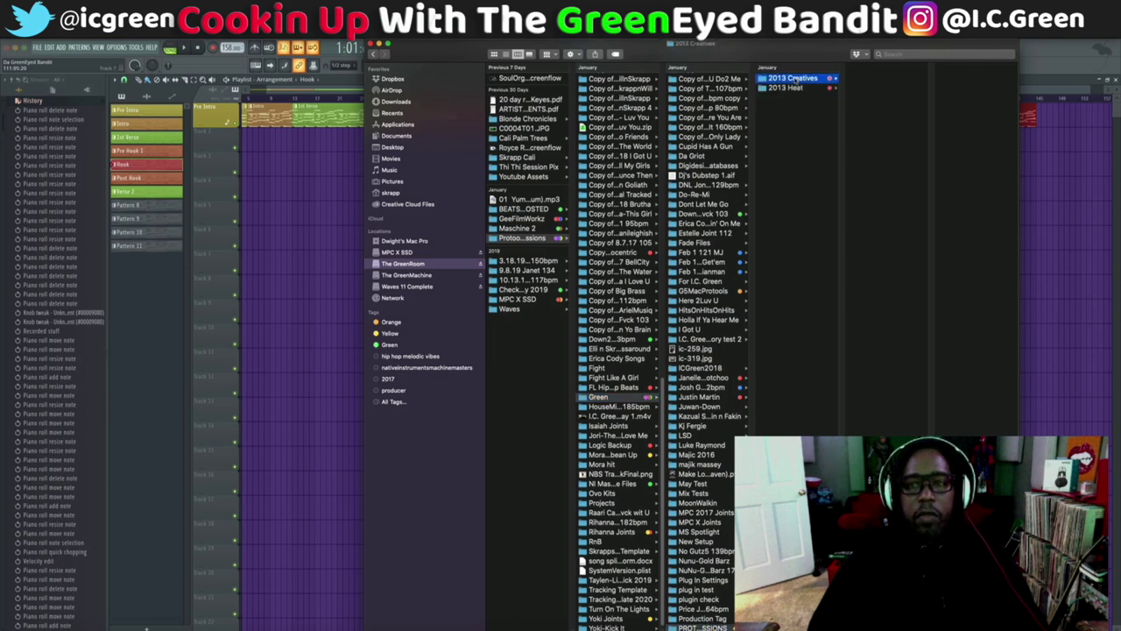
click(794, 88)
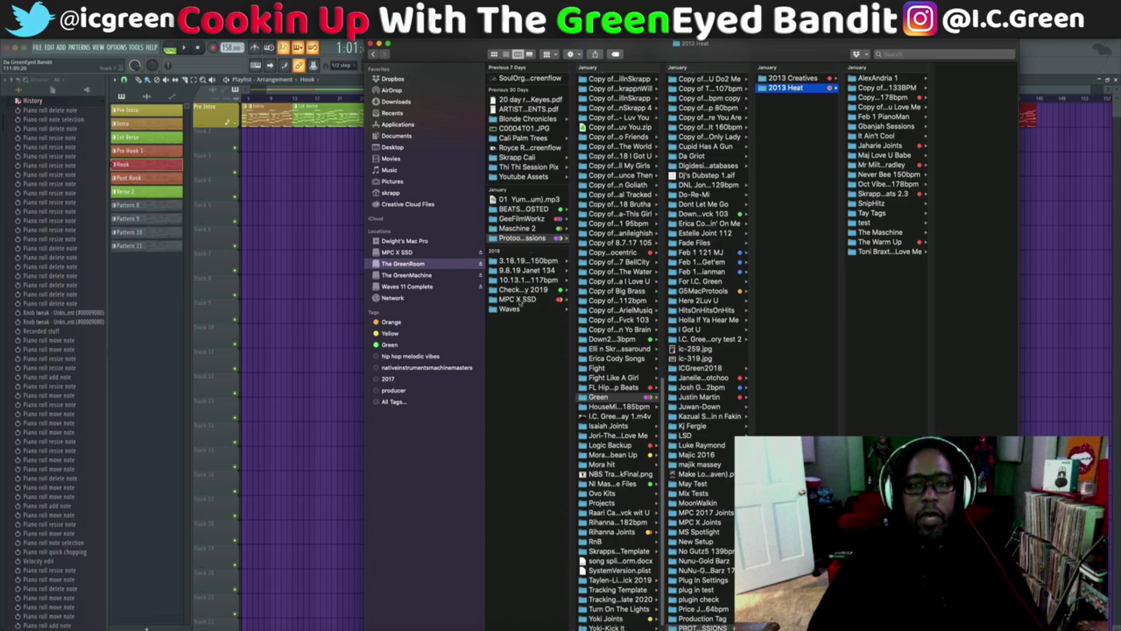
Step: Look through the projects stored in the MPC X SSD folder on The GreenRoom drive
click(521, 299)
scroll(639, 180, down, 5)
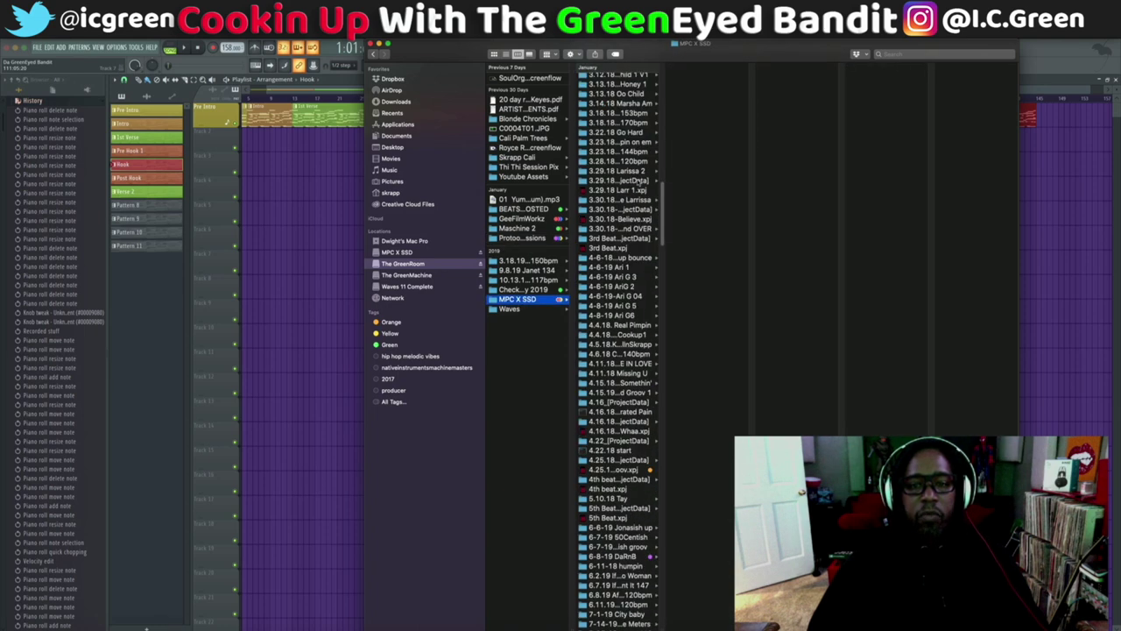
scroll(639, 182, up, 5)
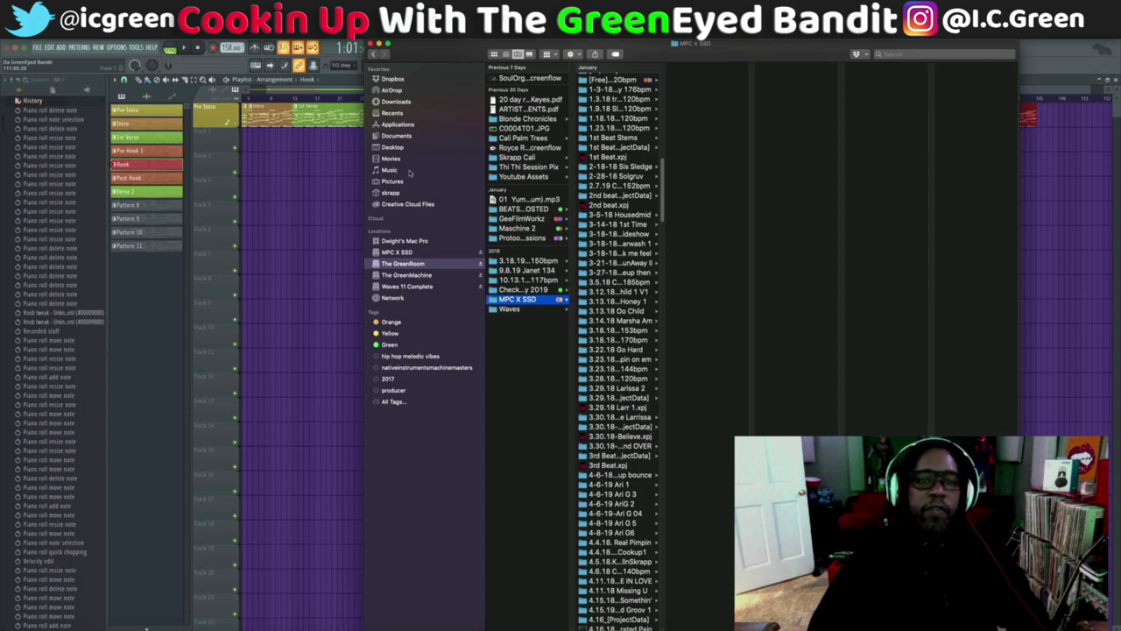
Step: Examine the Logic projects folder inside Music, and close the Finder window to return to FL Studio
click(405, 171)
click(522, 88)
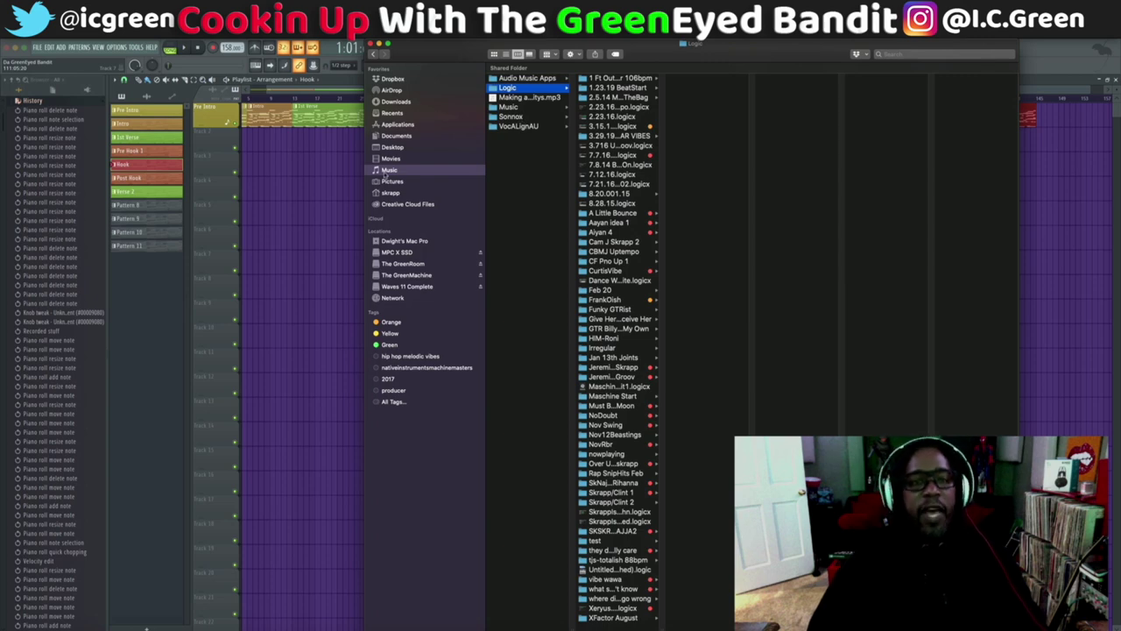
key(space)
key(space)
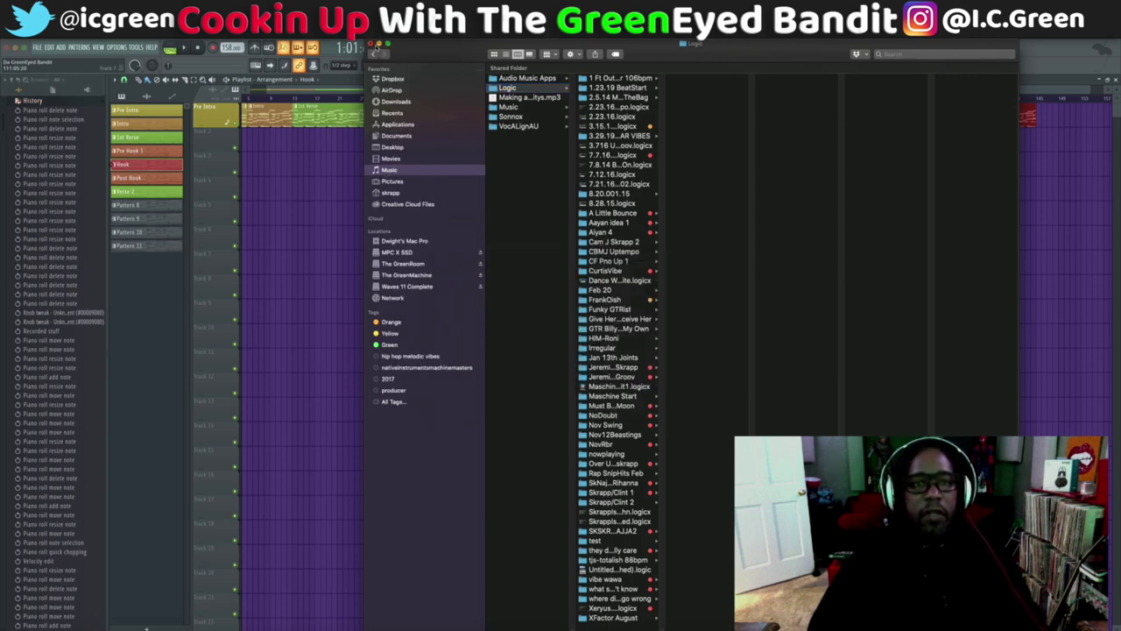
click(371, 45)
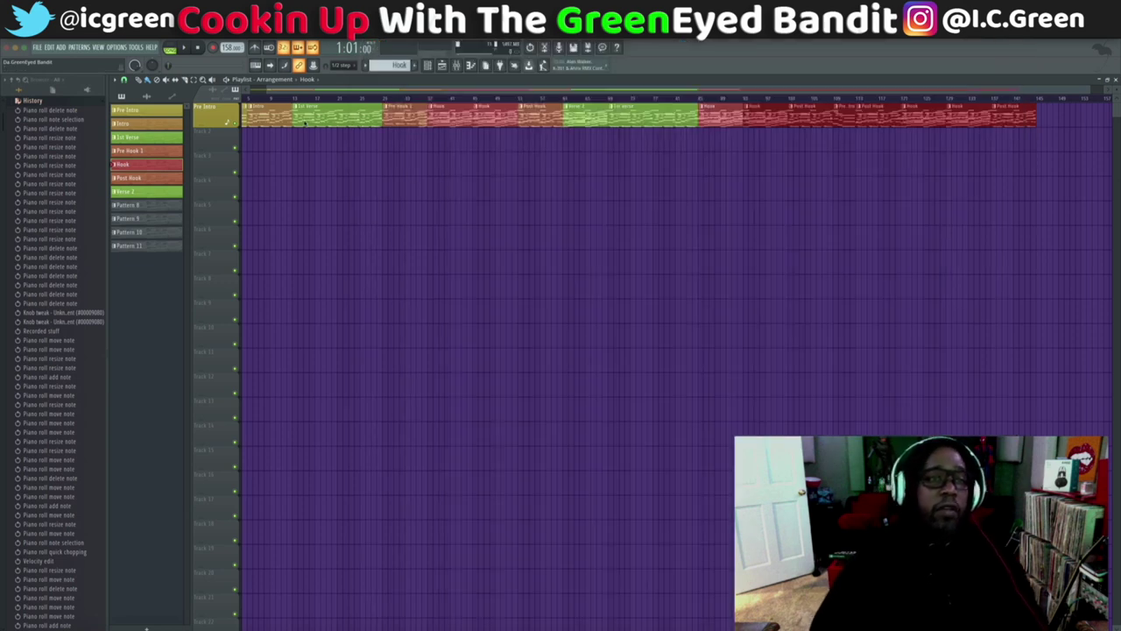
click(39, 47)
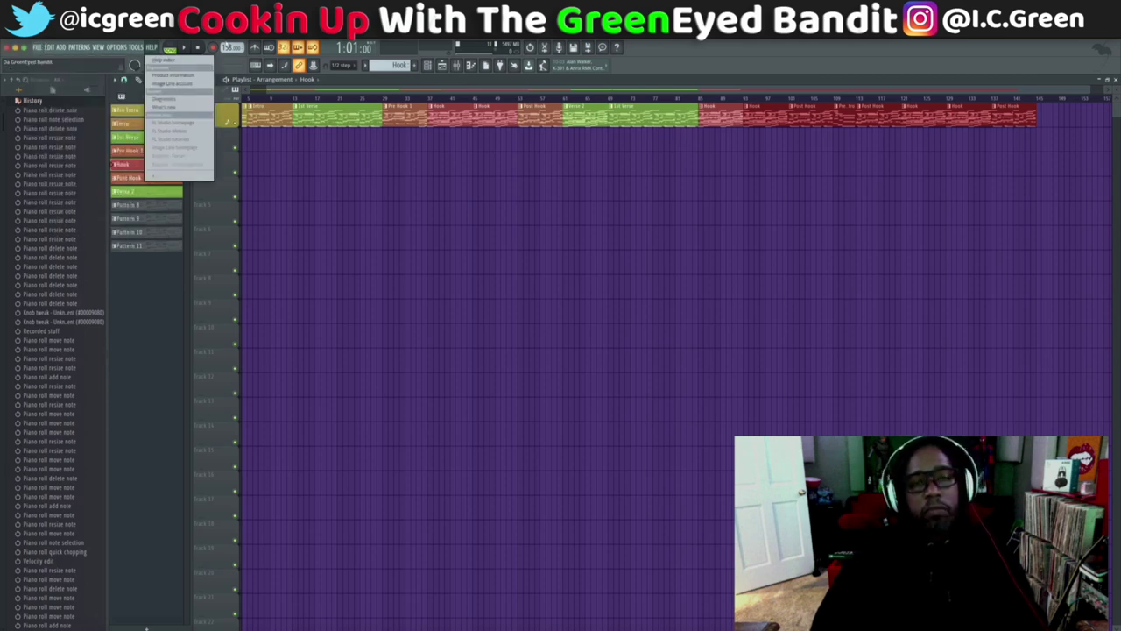
click(685, 60)
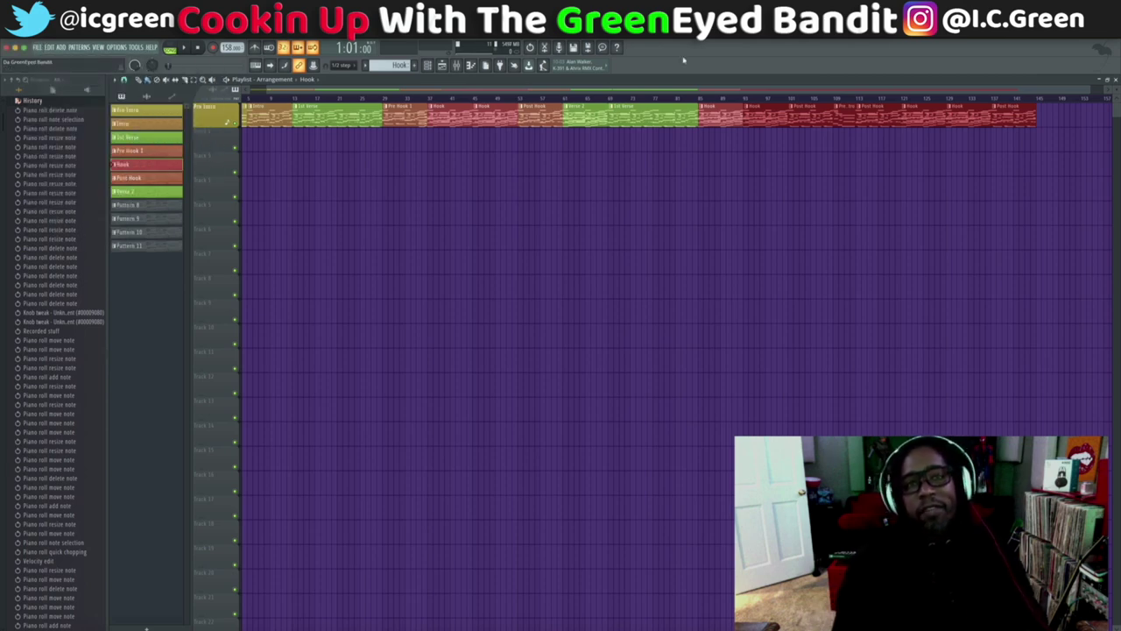